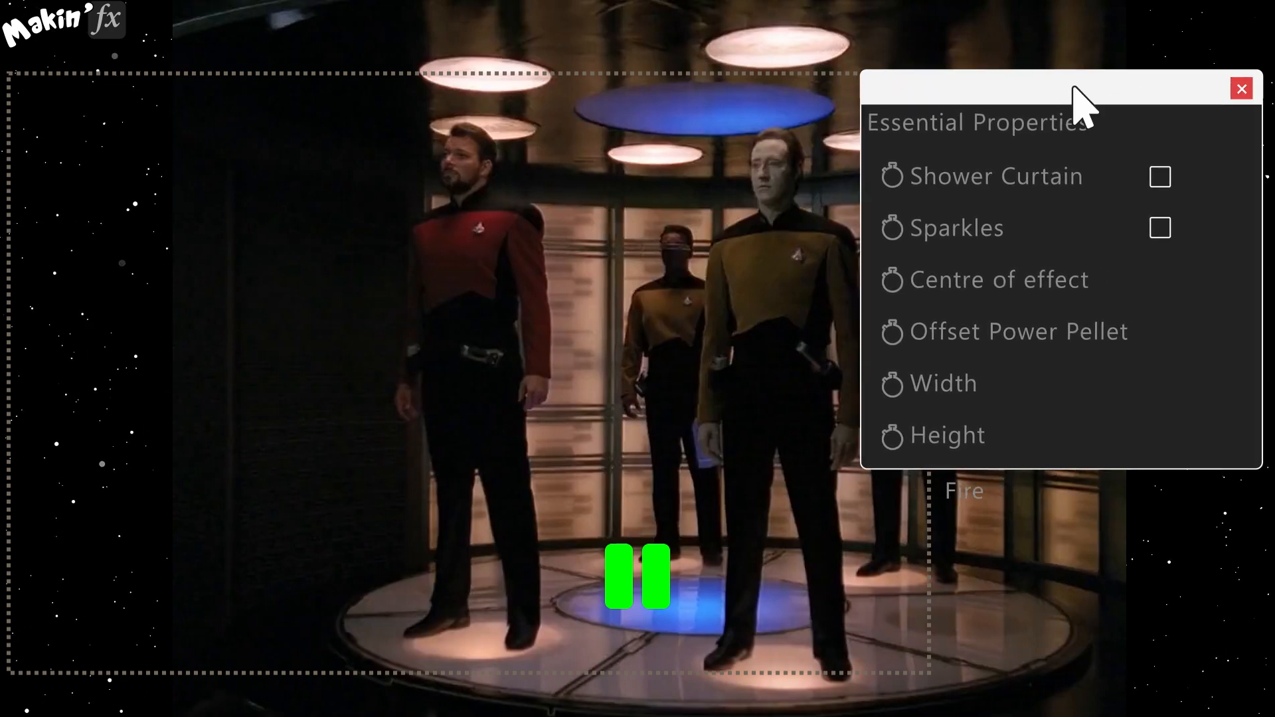
left_click_drag(362, 98, 594, 664)
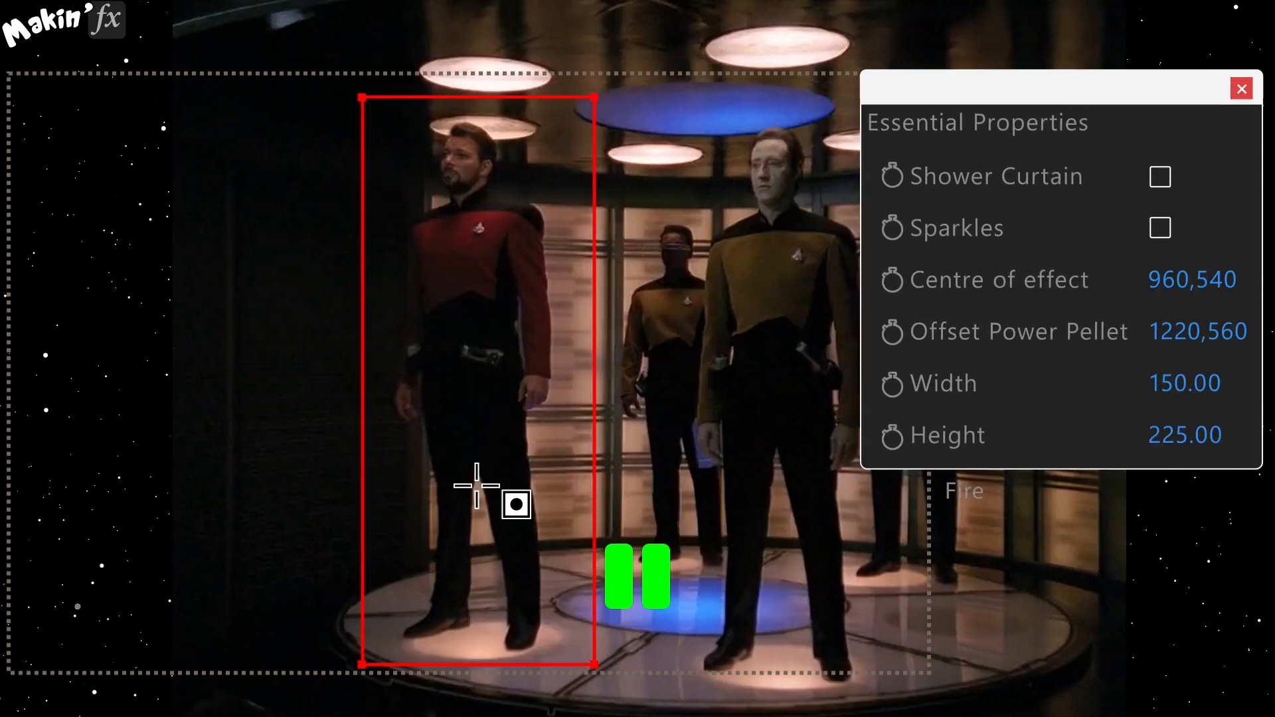
left_click(1160, 177)
key("ctrl+d")
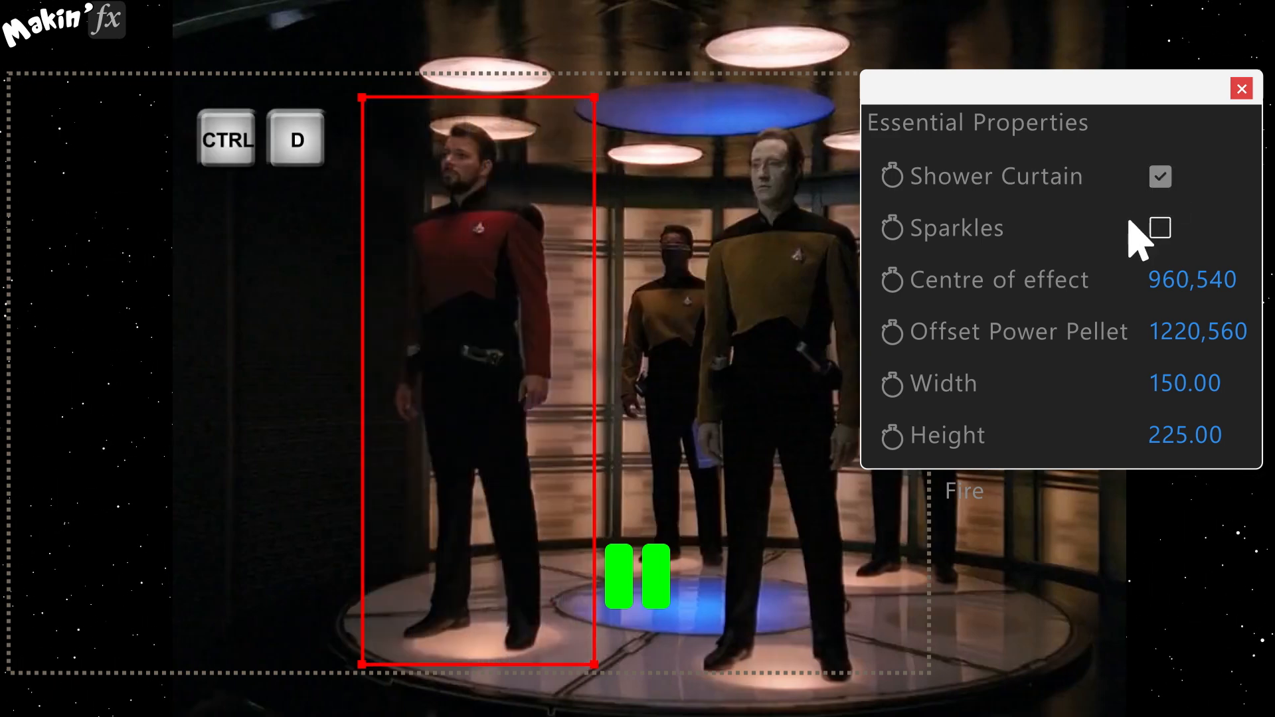
key("ctrl+d")
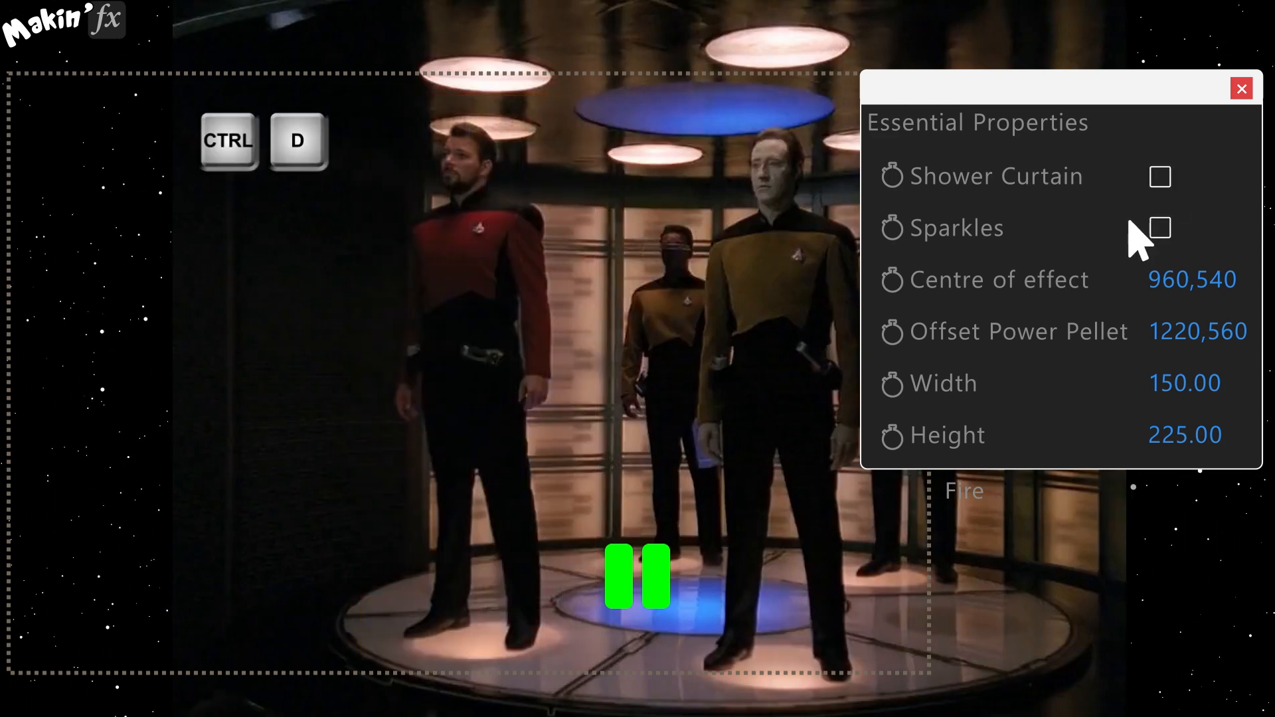
mouse_move(465, 124)
left_mouse_down()
mouse_move(487, 192)
mouse_move(543, 261)
mouse_move(550, 355)
mouse_move(525, 453)
mouse_move(527, 649)
mouse_move(477, 484)
mouse_move(472, 553)
mouse_move(436, 635)
mouse_move(433, 494)
mouse_move(400, 420)
mouse_move(404, 223)
mouse_move(467, 123)
left_mouse_up()
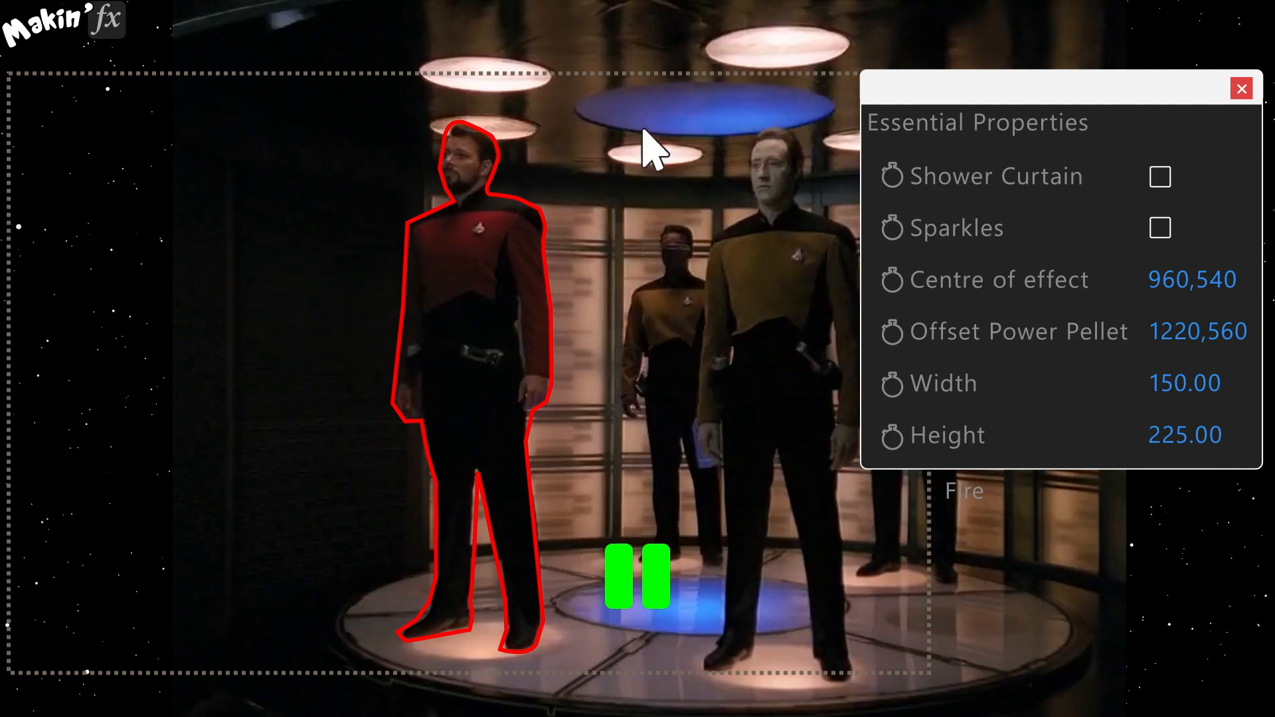
left_click(1162, 232)
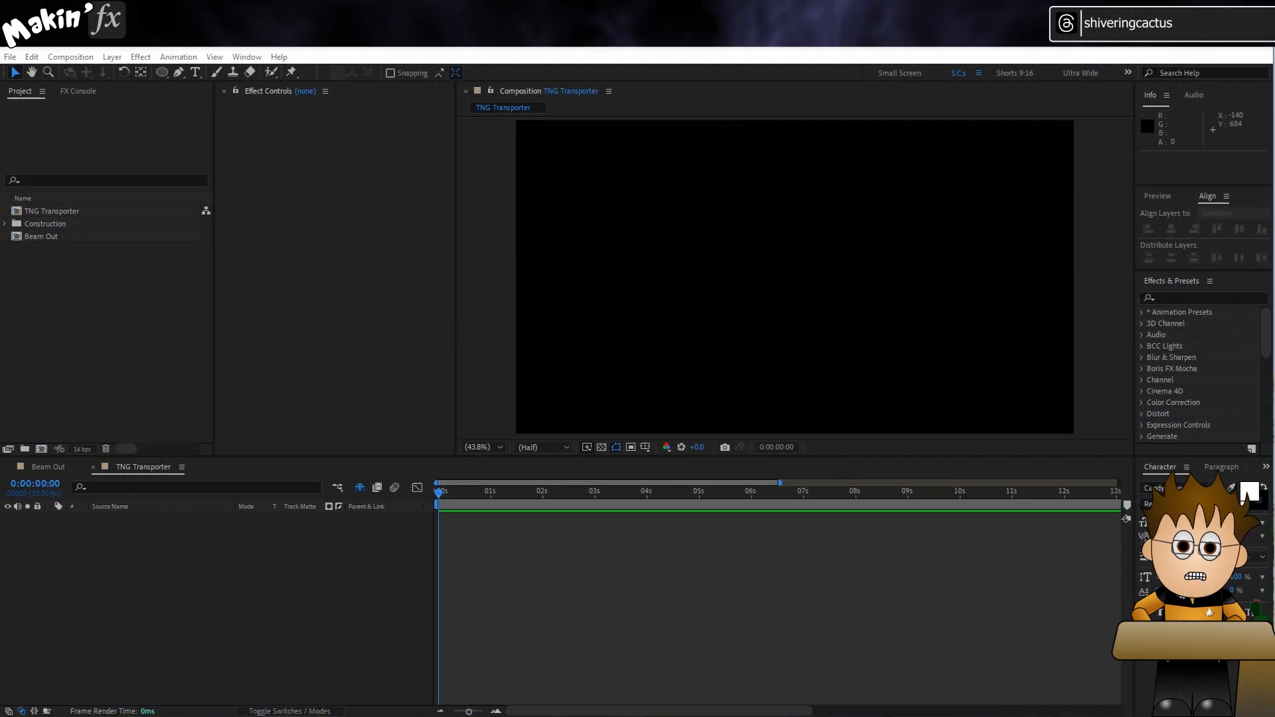
- Draw a straight horizontal Pen tool line at mid-height of the composition, extending slightly past both sides of the frame
left_click(261, 609)
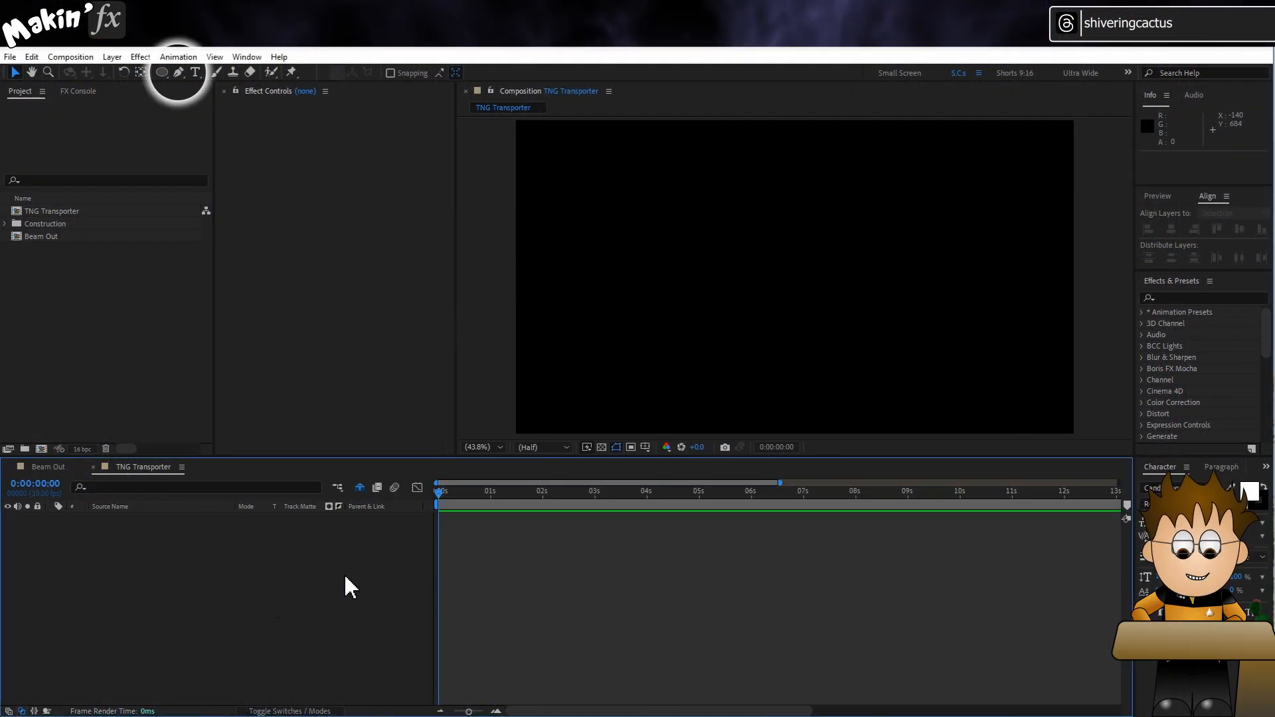
left_click(178, 73)
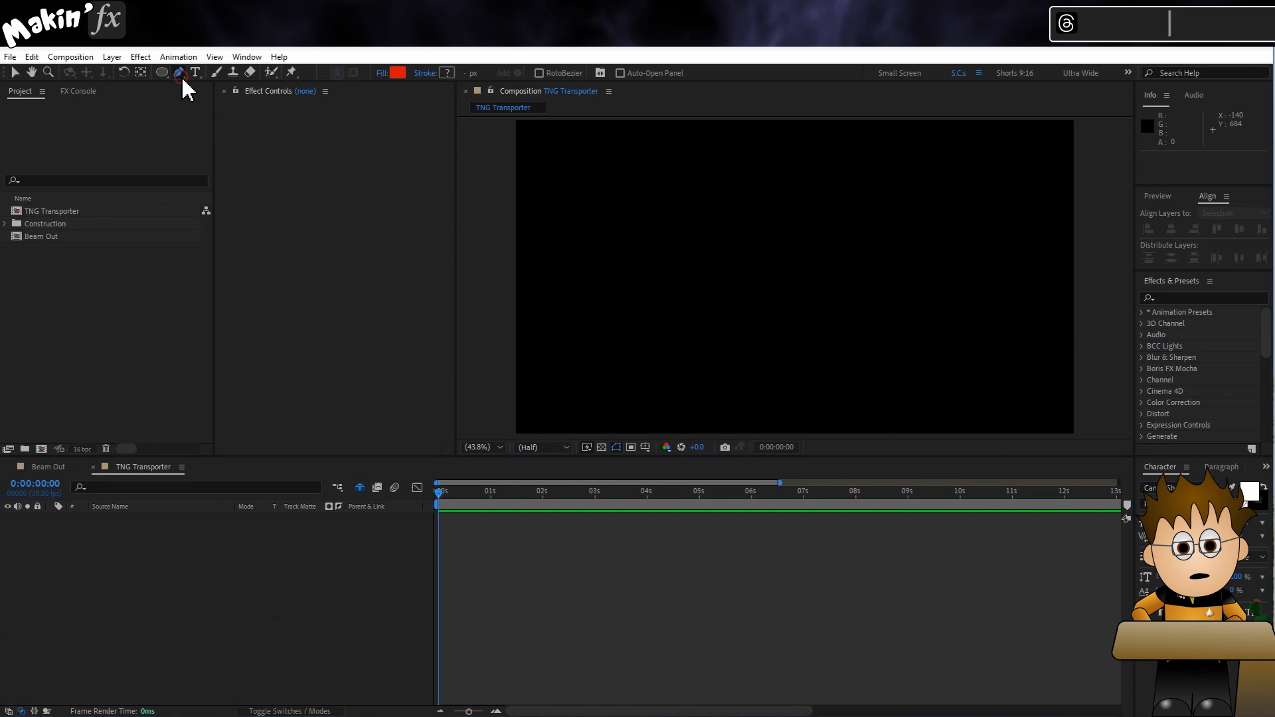
left_click(508, 274)
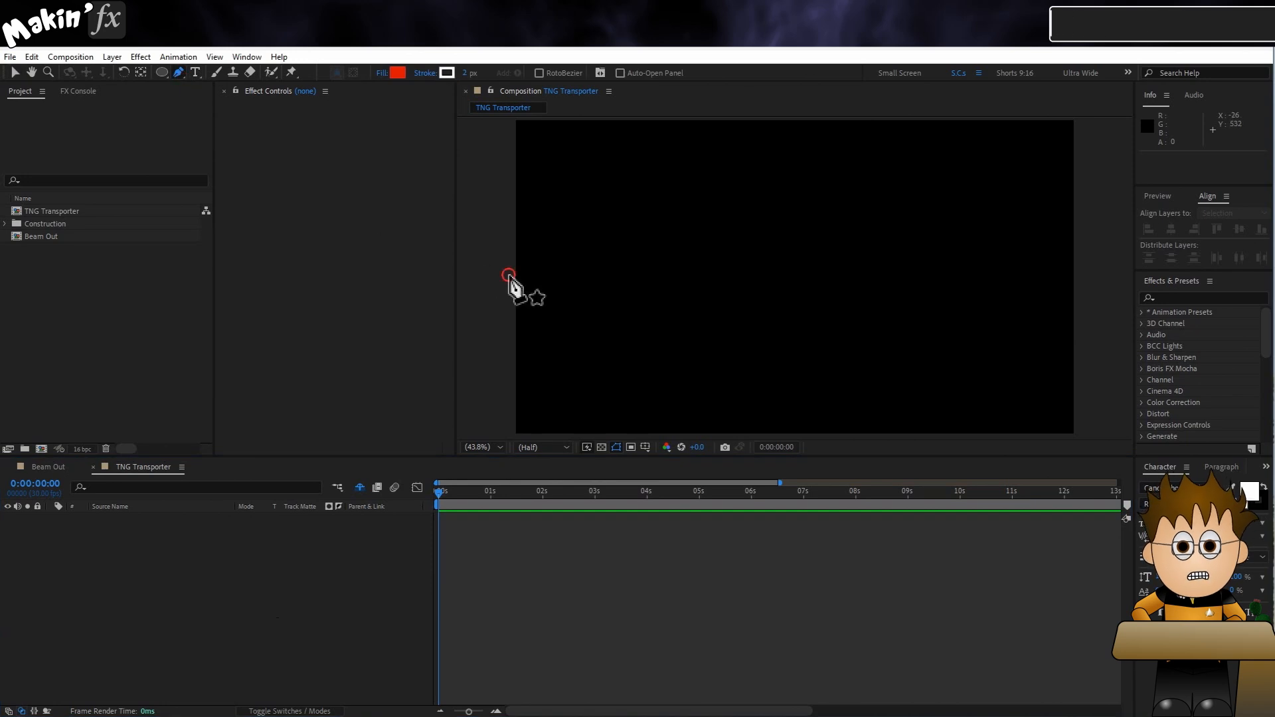
left_click(1085, 274)
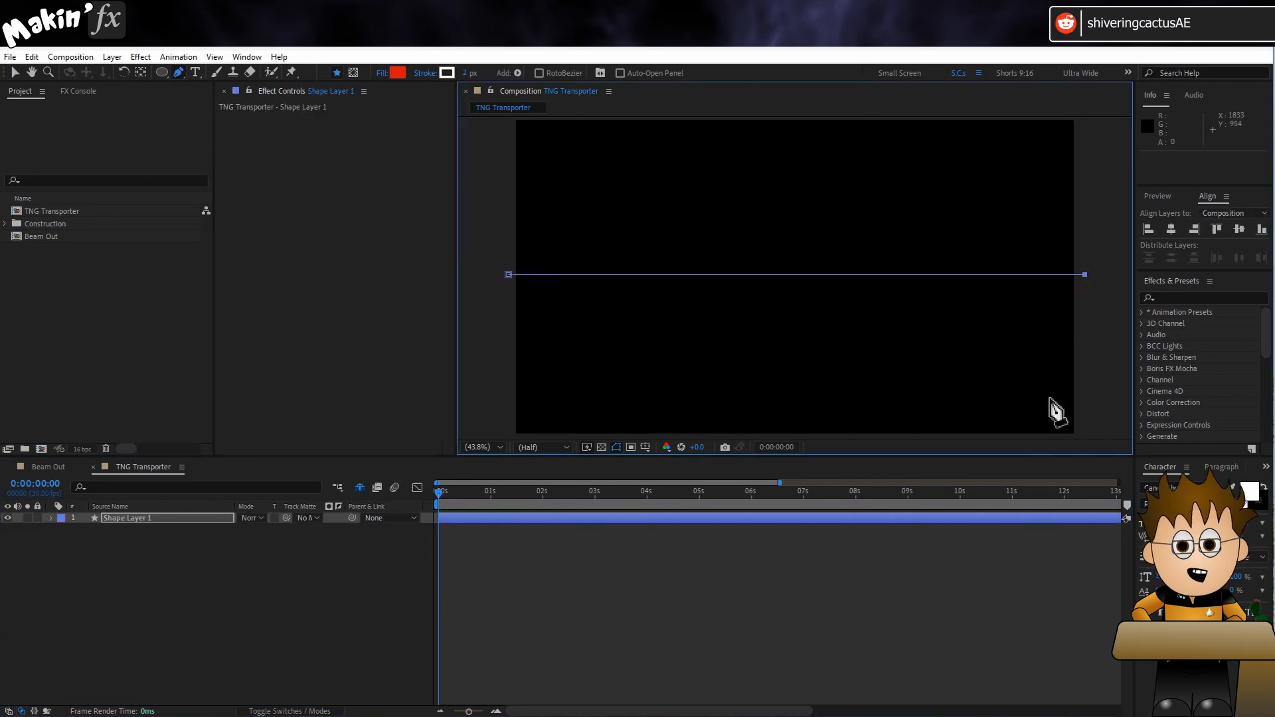
- Rename the new shape layer as "Dropping particles"
left_click(125, 522)
key("Return")
type("Dropping particles")
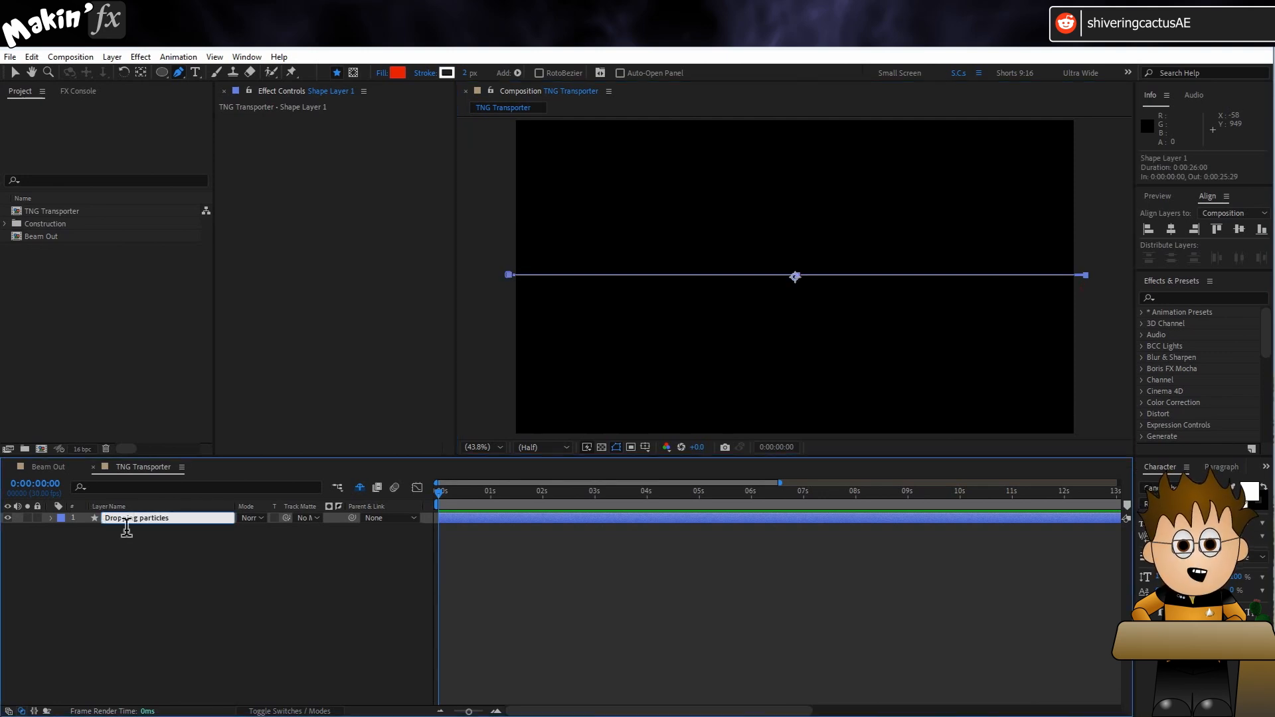
key("Return")
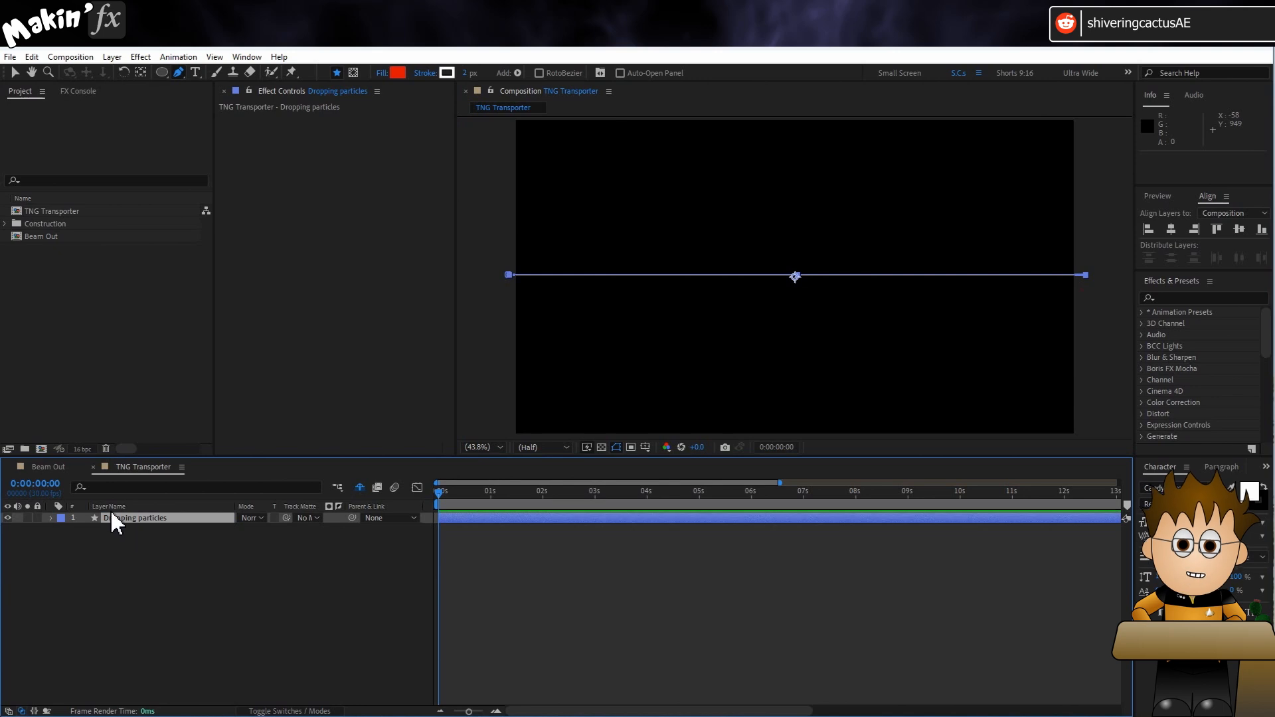
- Delete the fill from Shape 1 in the Dropping particles layer's contents
left_click(51, 518)
left_click(64, 530)
left_click(75, 541)
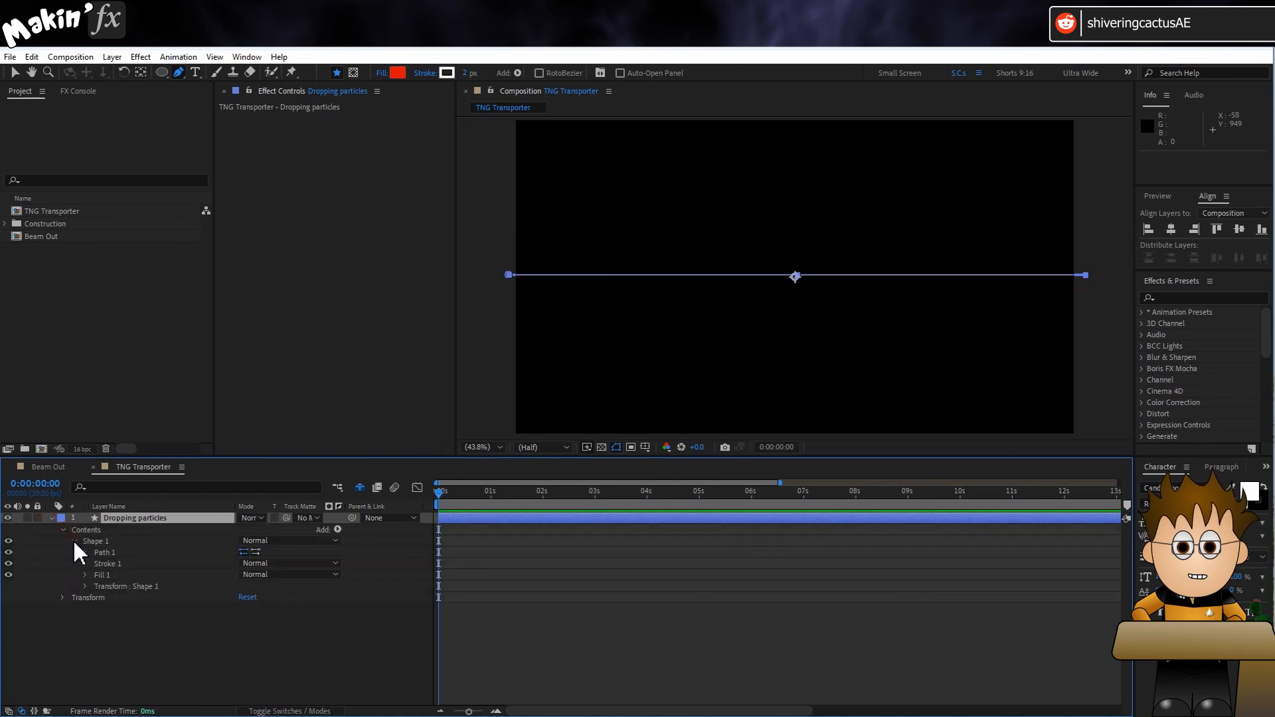
left_click(105, 572)
key("Delete")
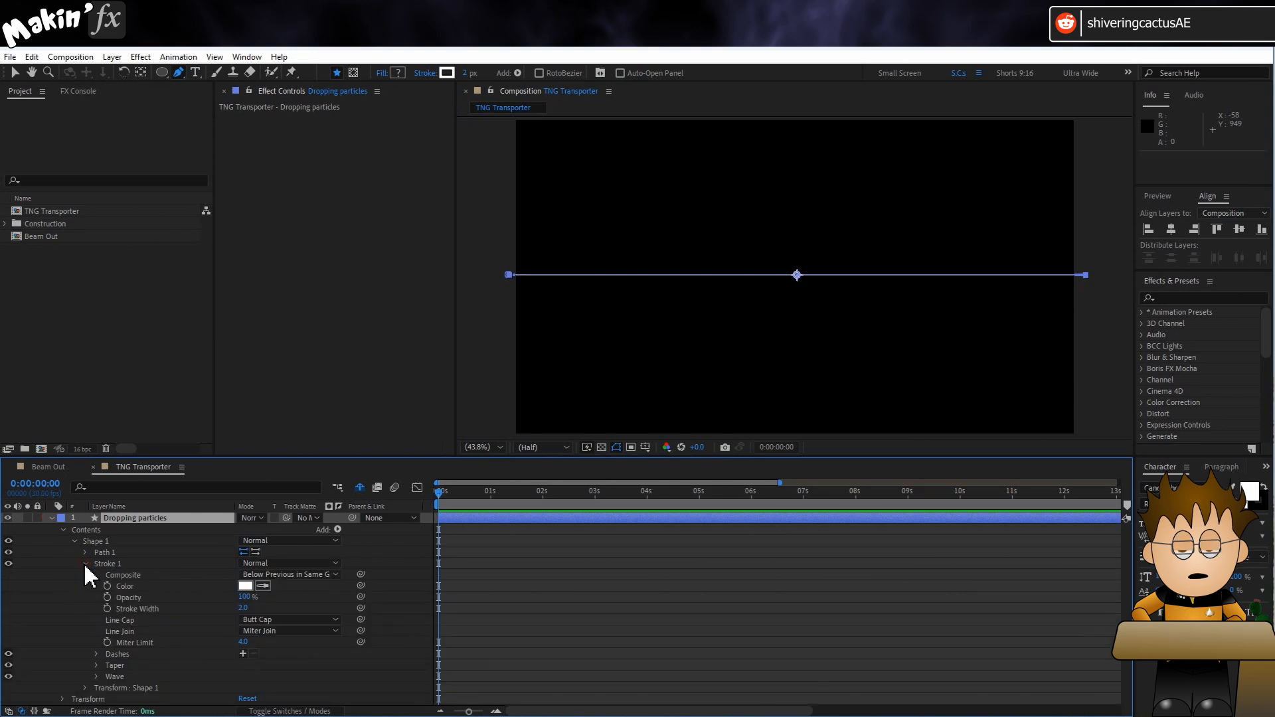
- Set the line's Stroke Width to 20
left_click(85, 563)
left_click(244, 608)
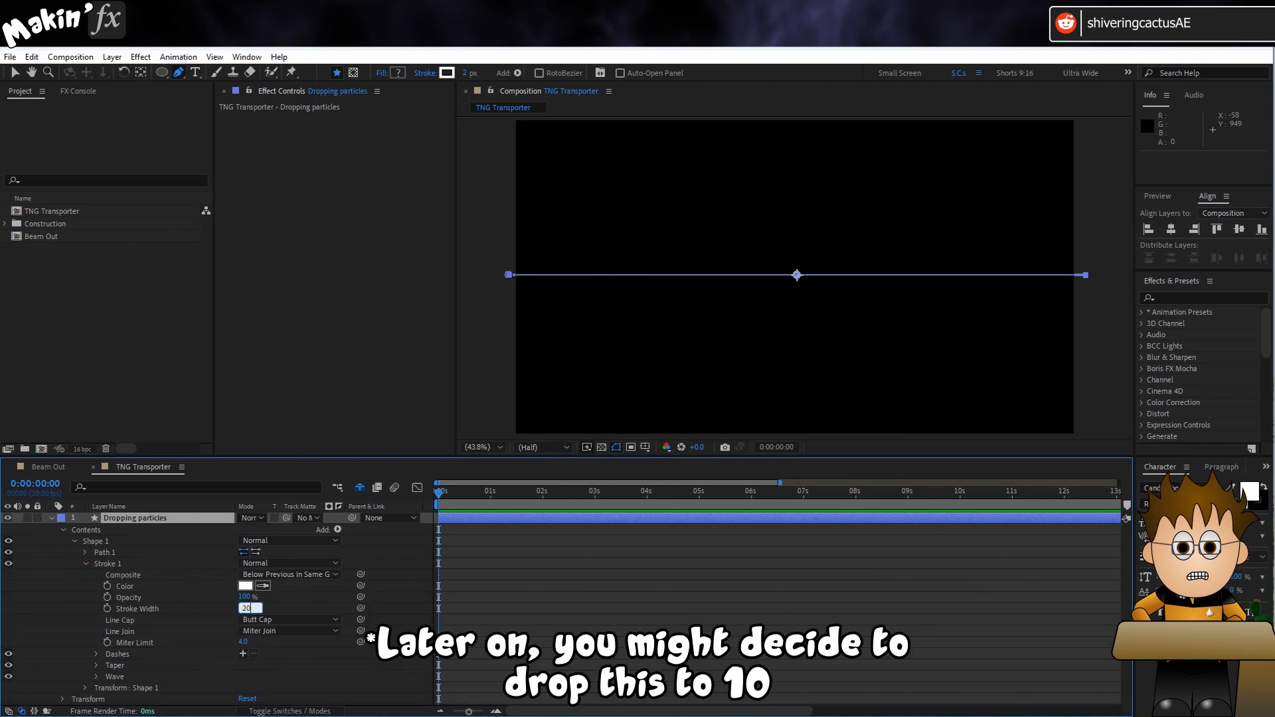
key("Return")
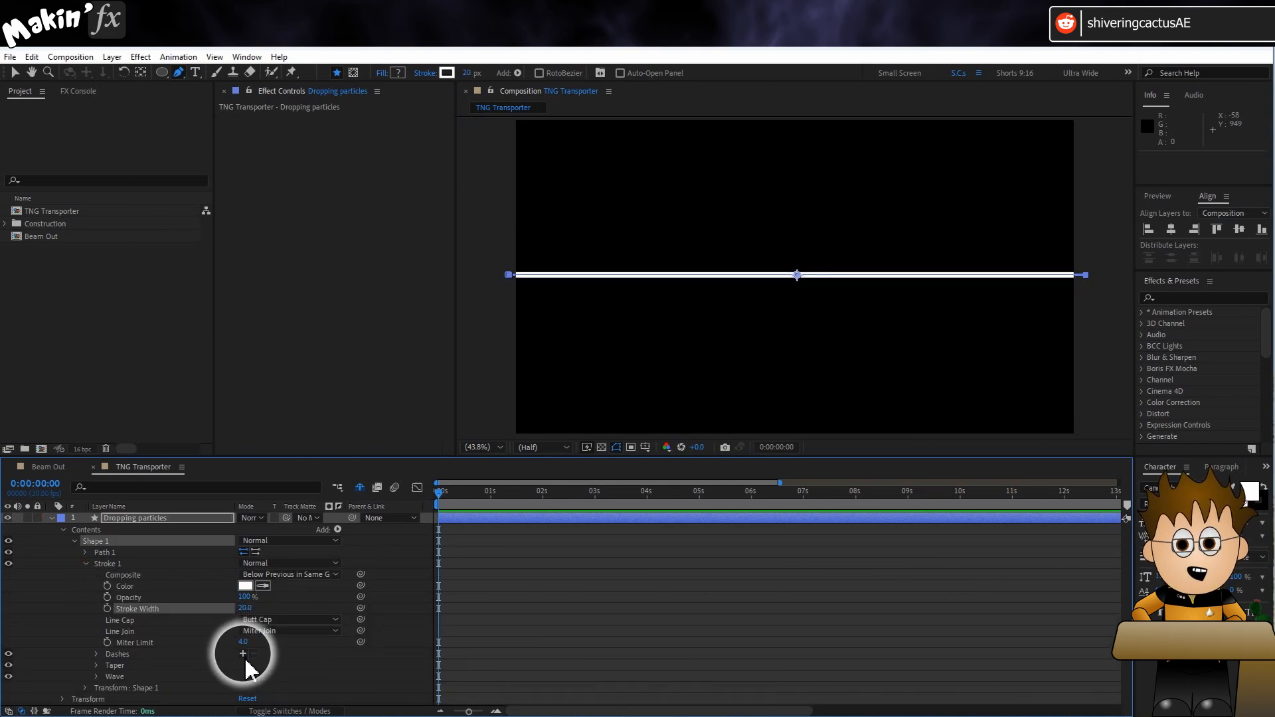
- Add a dash and a gap to the Dashes of Stroke 1
left_click(243, 654)
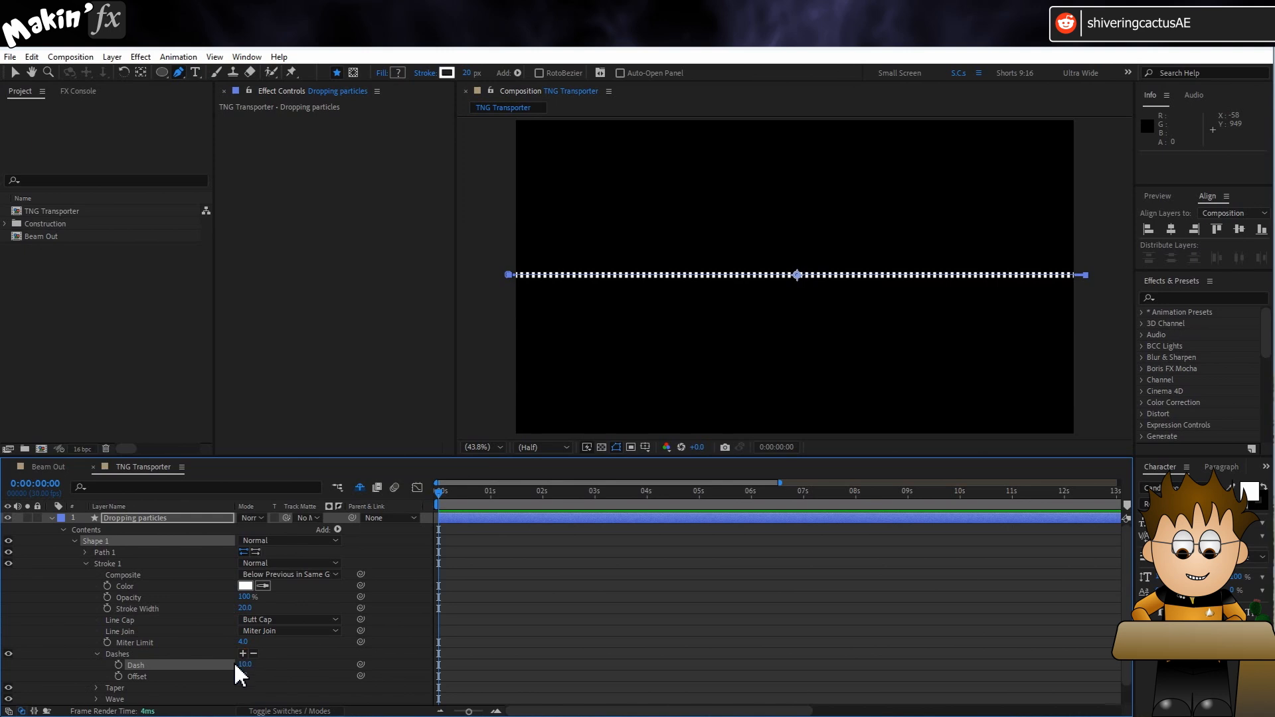
scroll(295, 674, "down", 1)
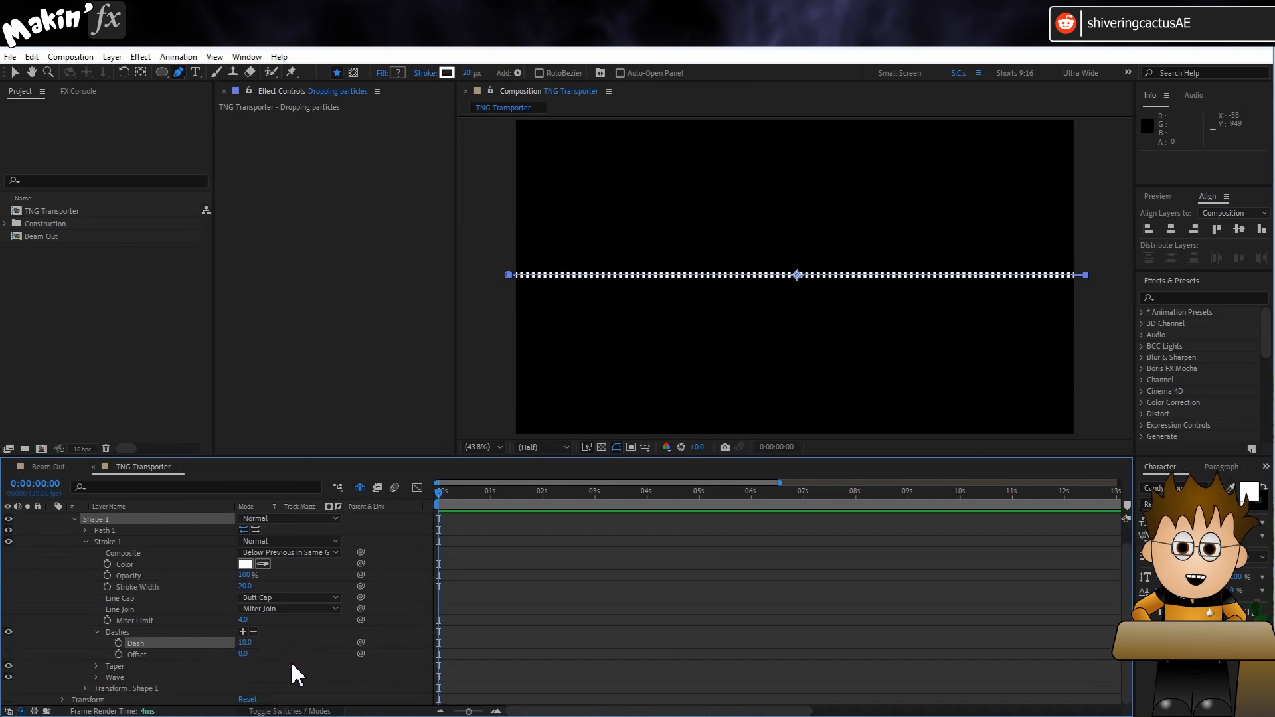
left_click(242, 631)
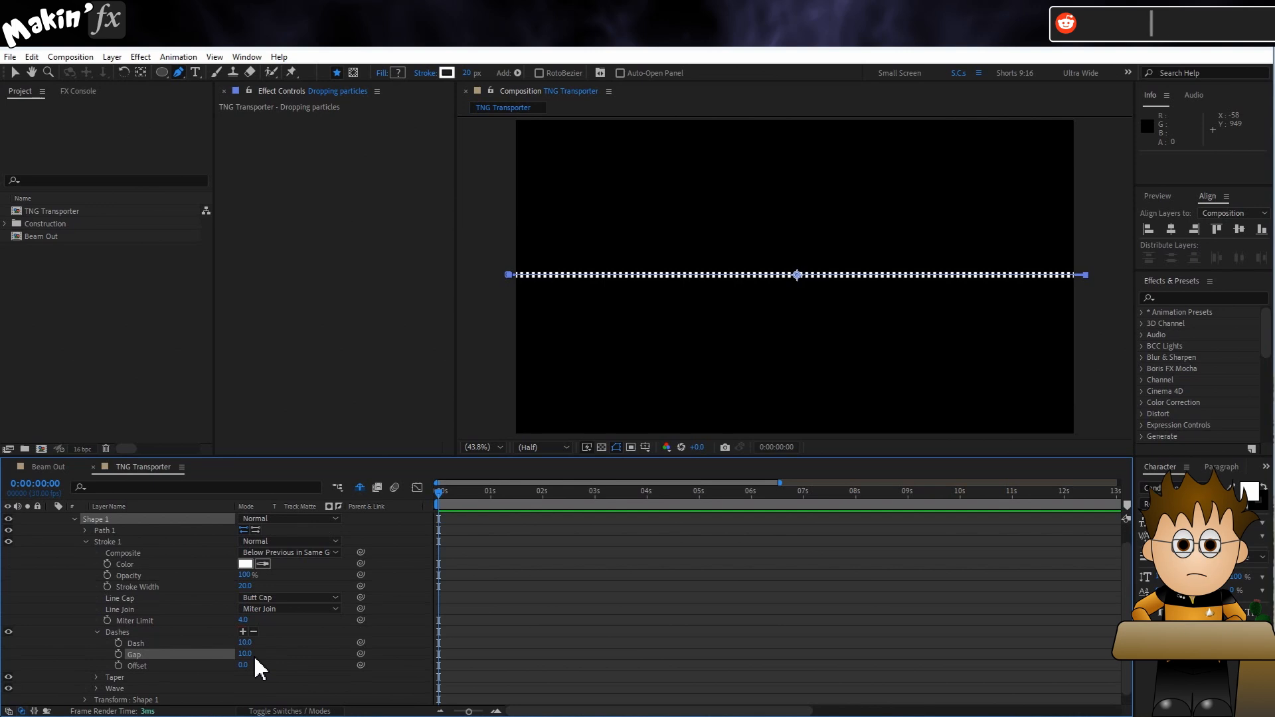
- Change the stroke's Line Cap to Projecting Cap and its Line Join to Bevel Join
left_click(297, 598)
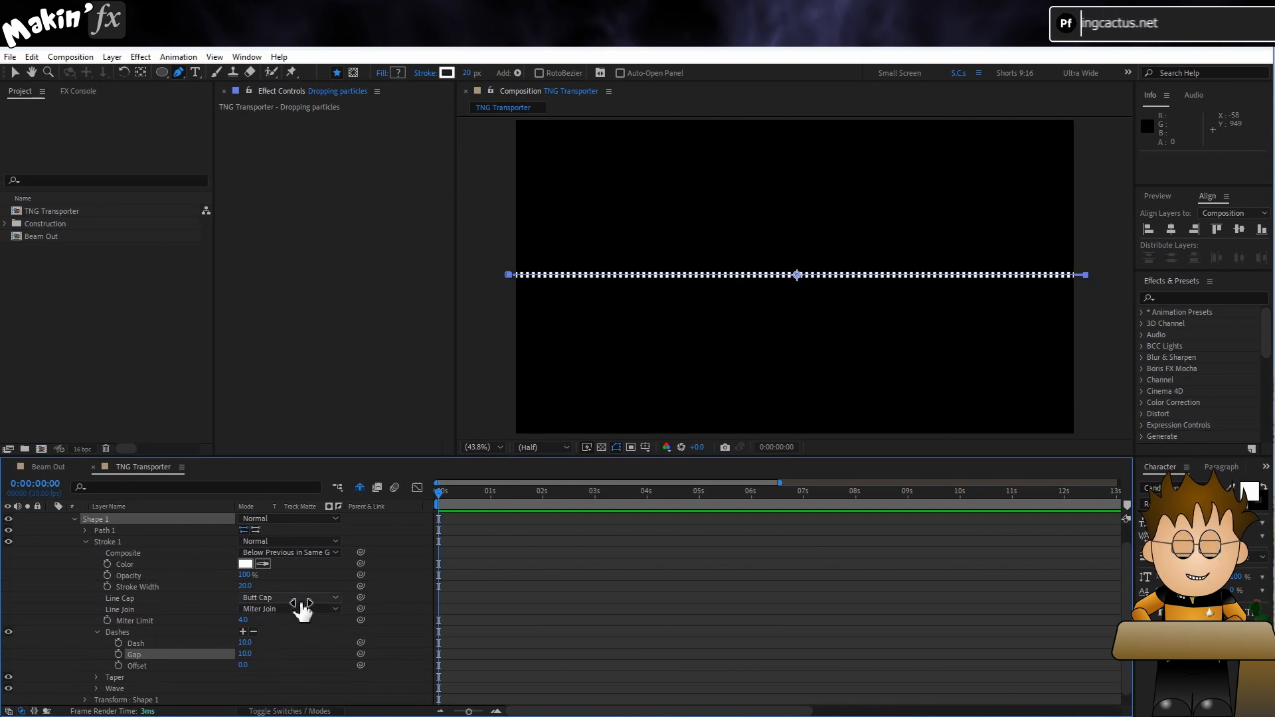
left_click(312, 642)
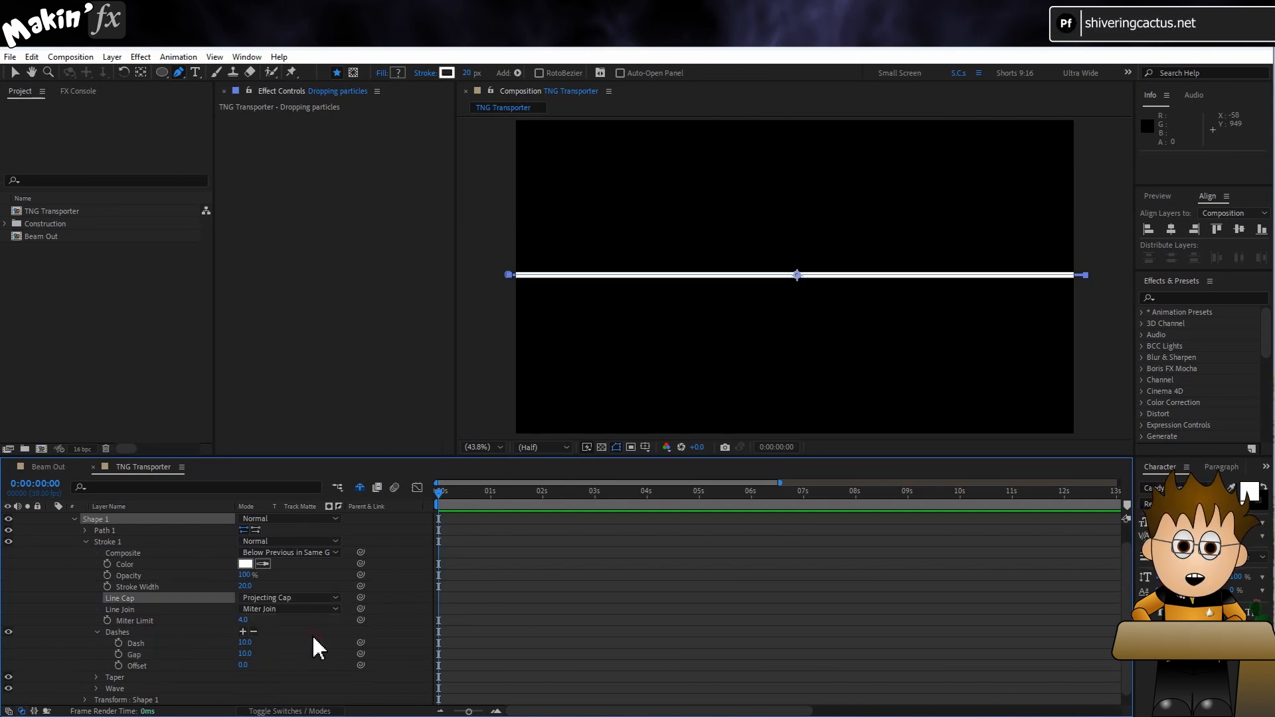
left_click(304, 609)
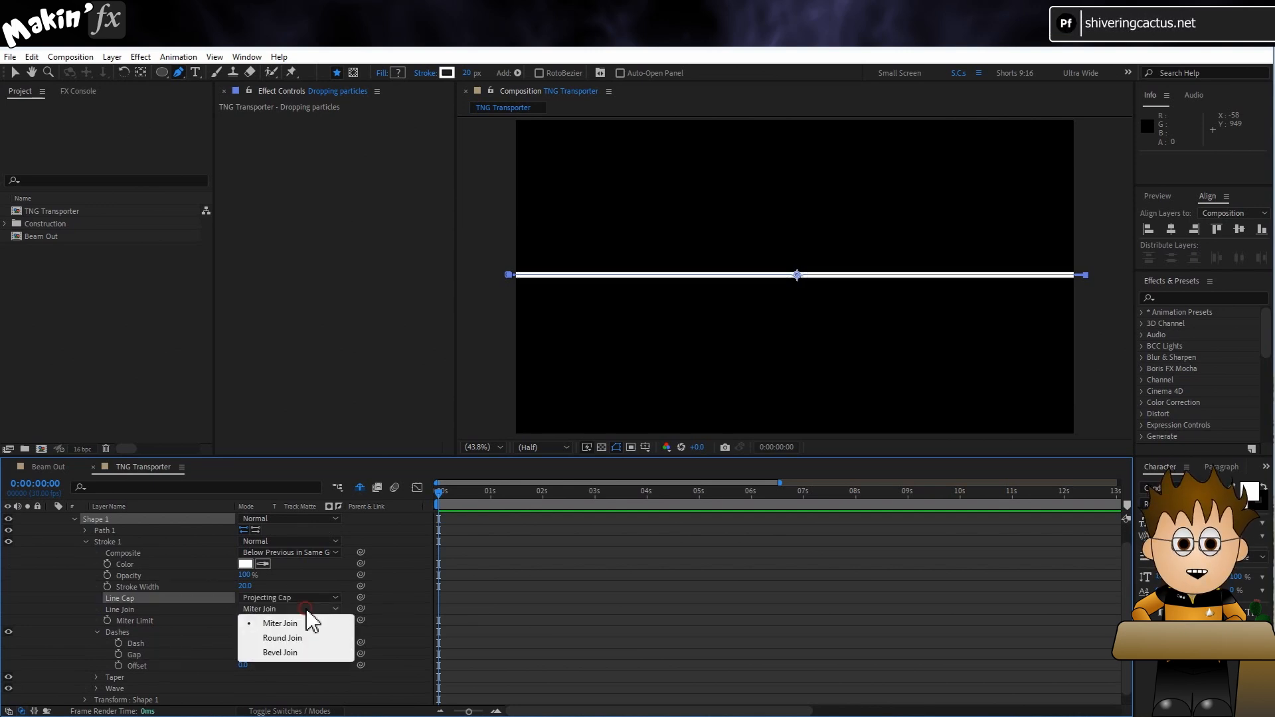
left_click(306, 651)
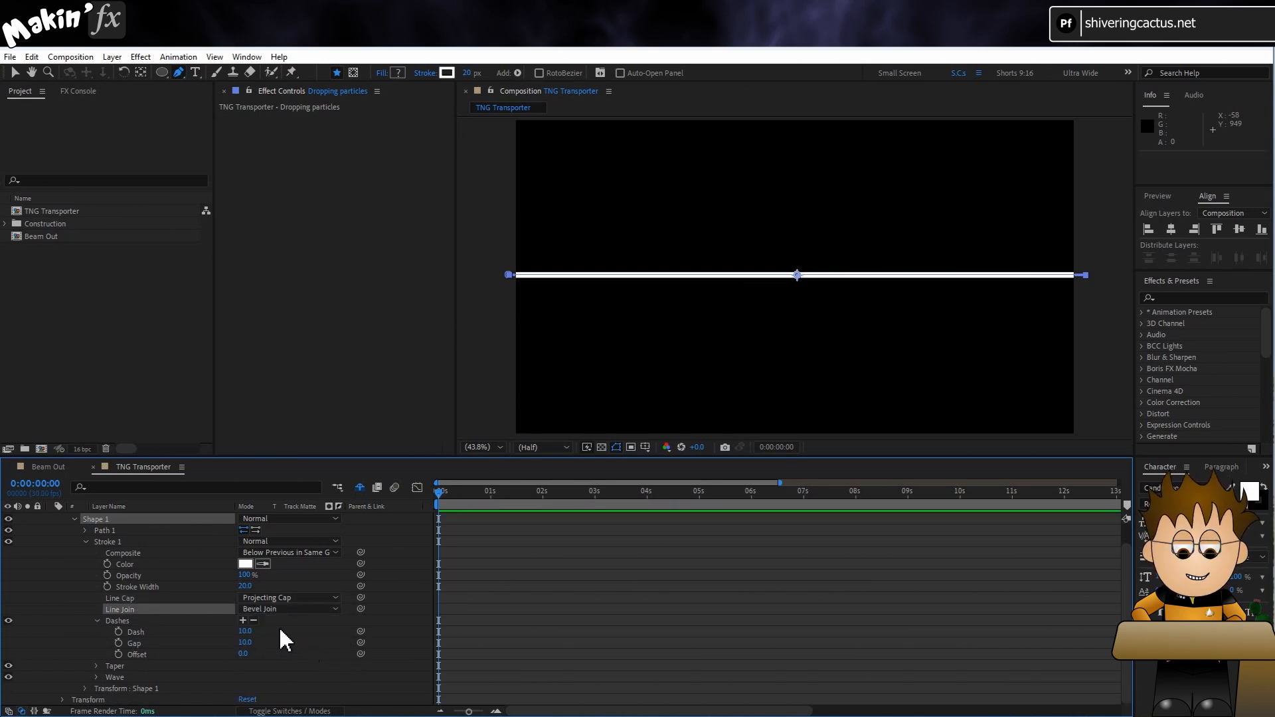
- Set the stroke's Dash to 0 and its Gap to 40
left_click(245, 631)
type("0")
key("Return")
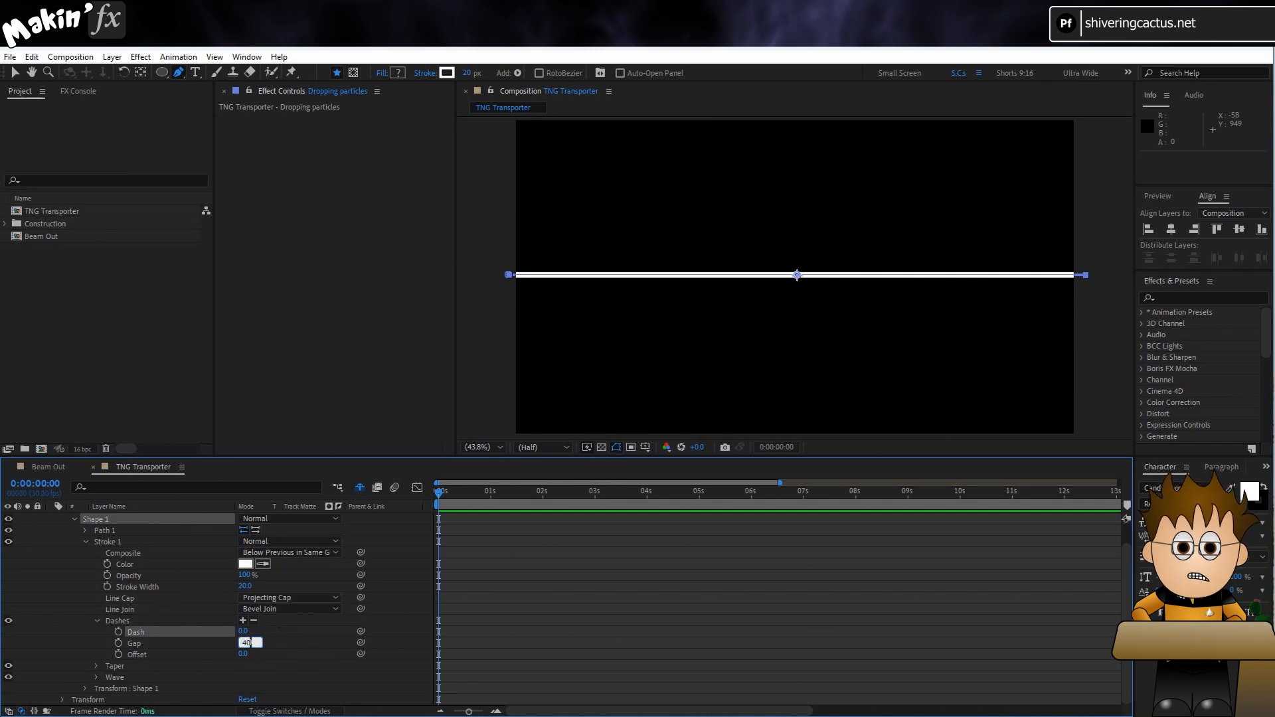
left_click(245, 642)
type("40")
key("Return")
left_click(275, 648)
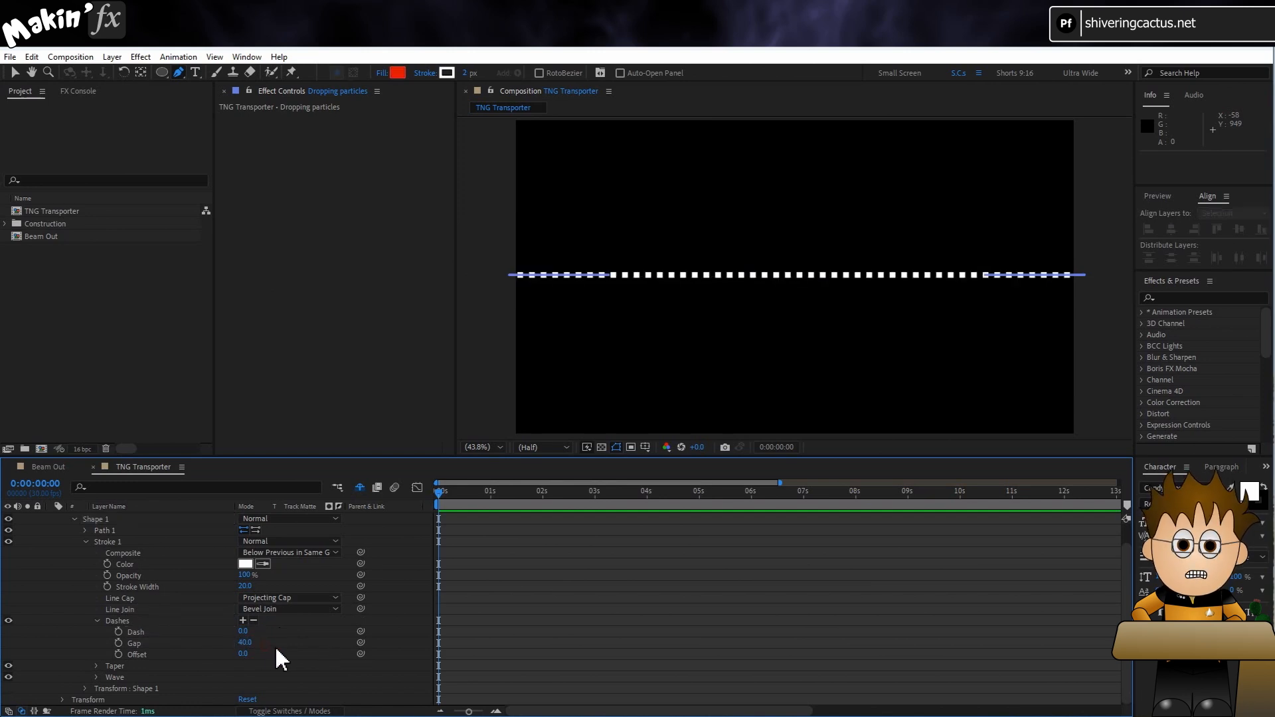
- Set the stroke's Wave Amount to 66% and Phase to 75°, and collapse the Wave and Dashes properties
left_click(95, 678)
left_click(244, 665)
type("6")
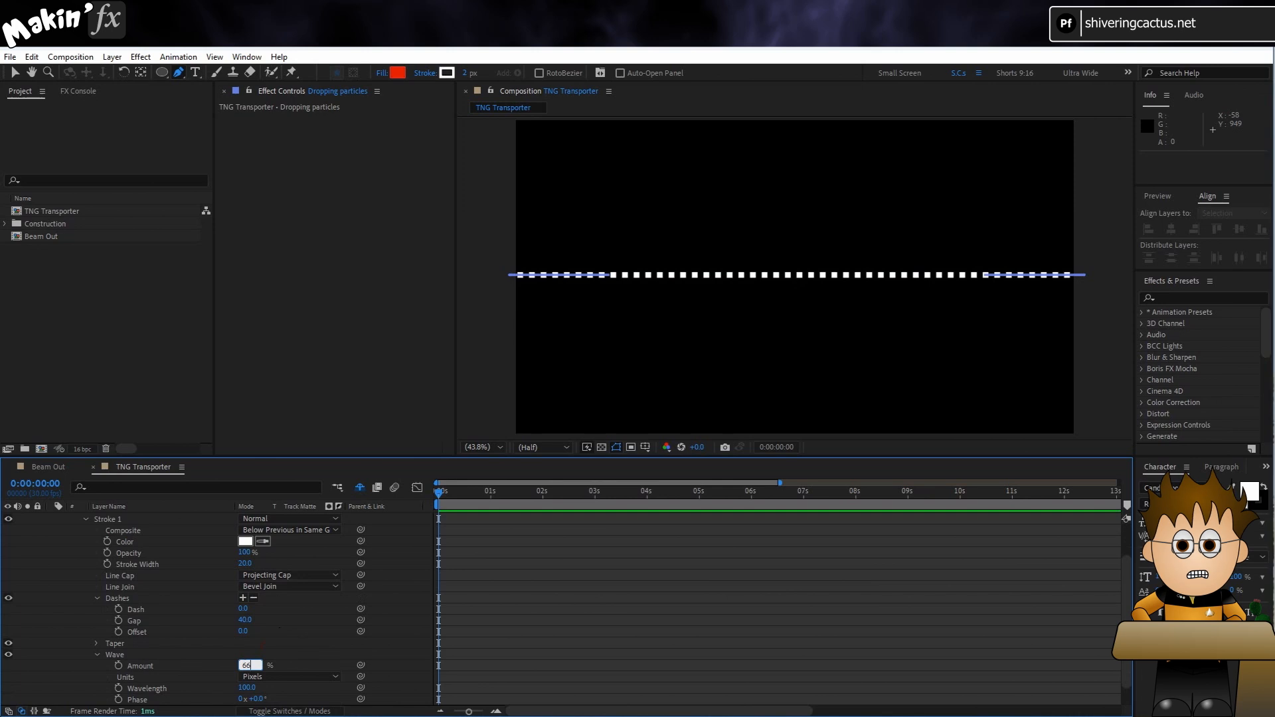
type("6")
key("Return")
left_click(258, 699)
type("75")
key("Return")
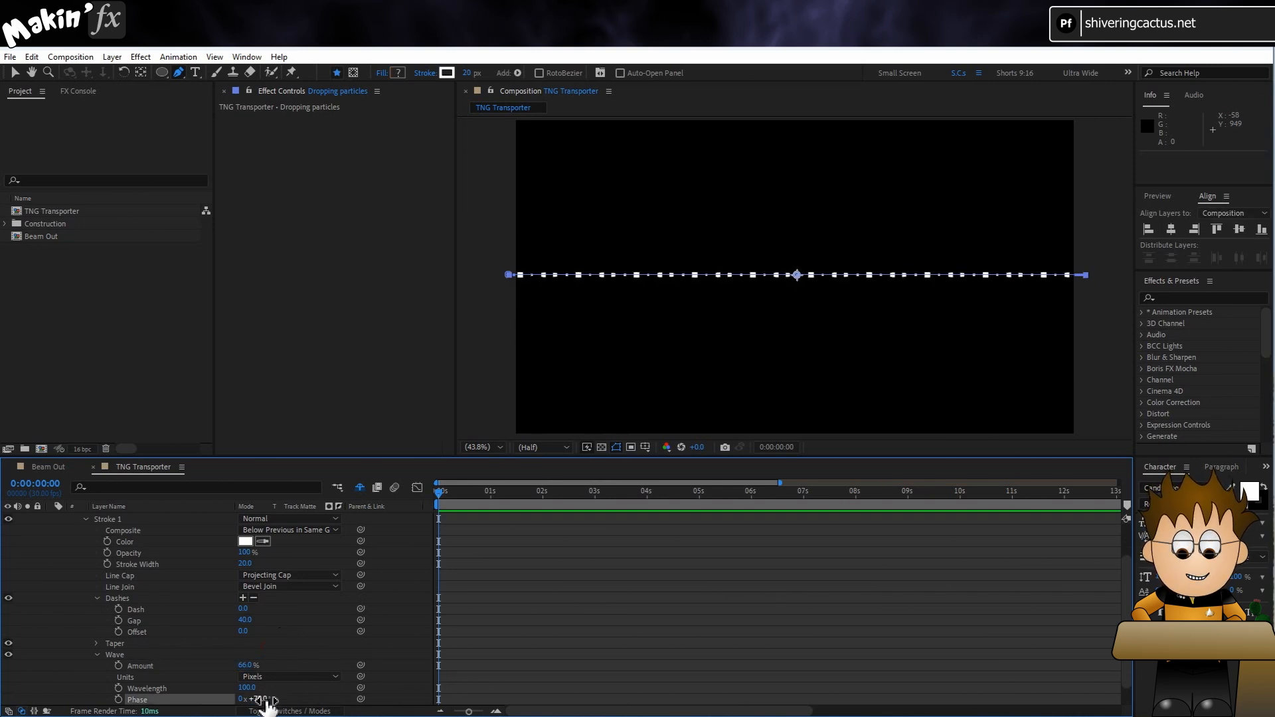
left_click(309, 629)
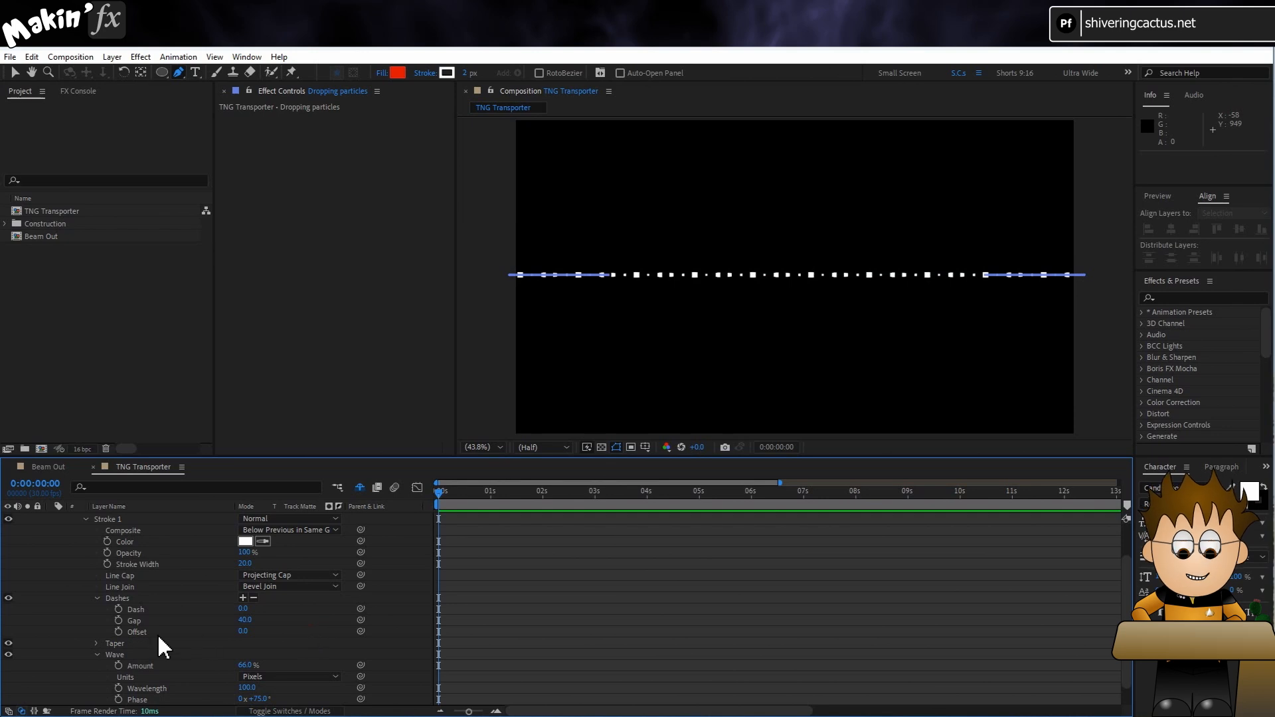
left_click(93, 654)
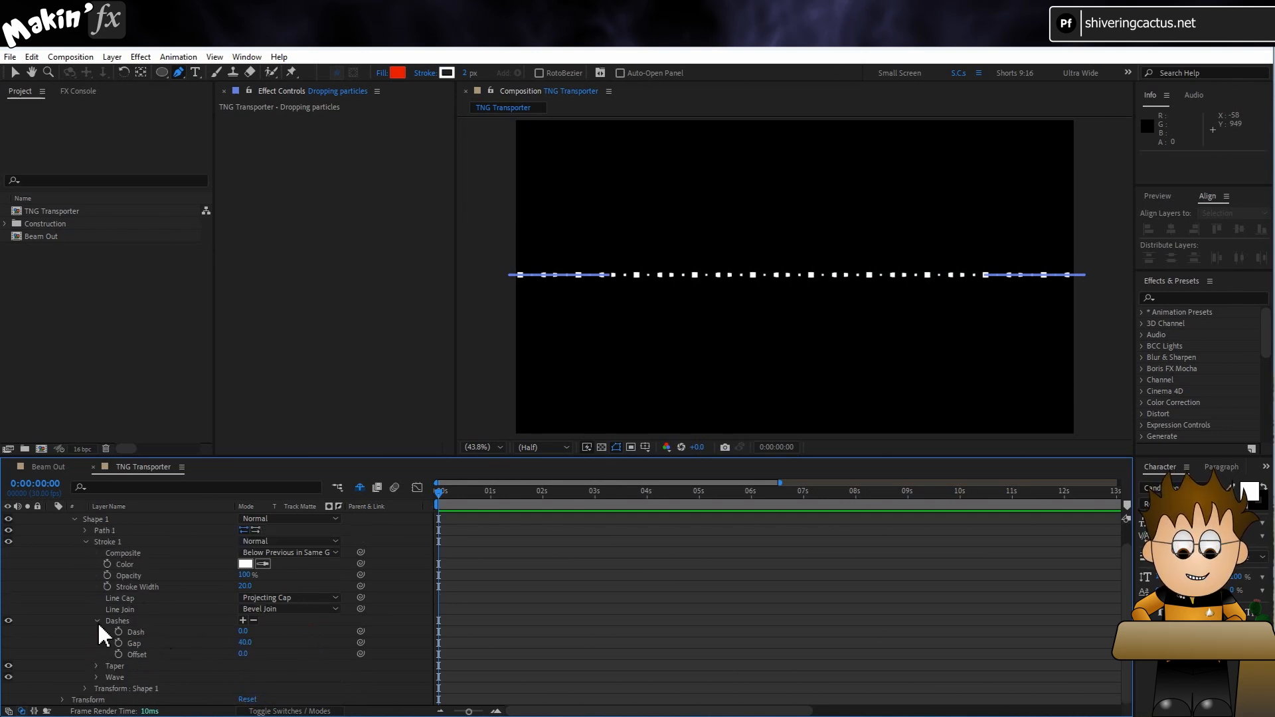
left_click(97, 620)
- Add a Wiggle Paths operator to the Dropping particles layer with Size 330 and Detail 40
left_click(337, 529)
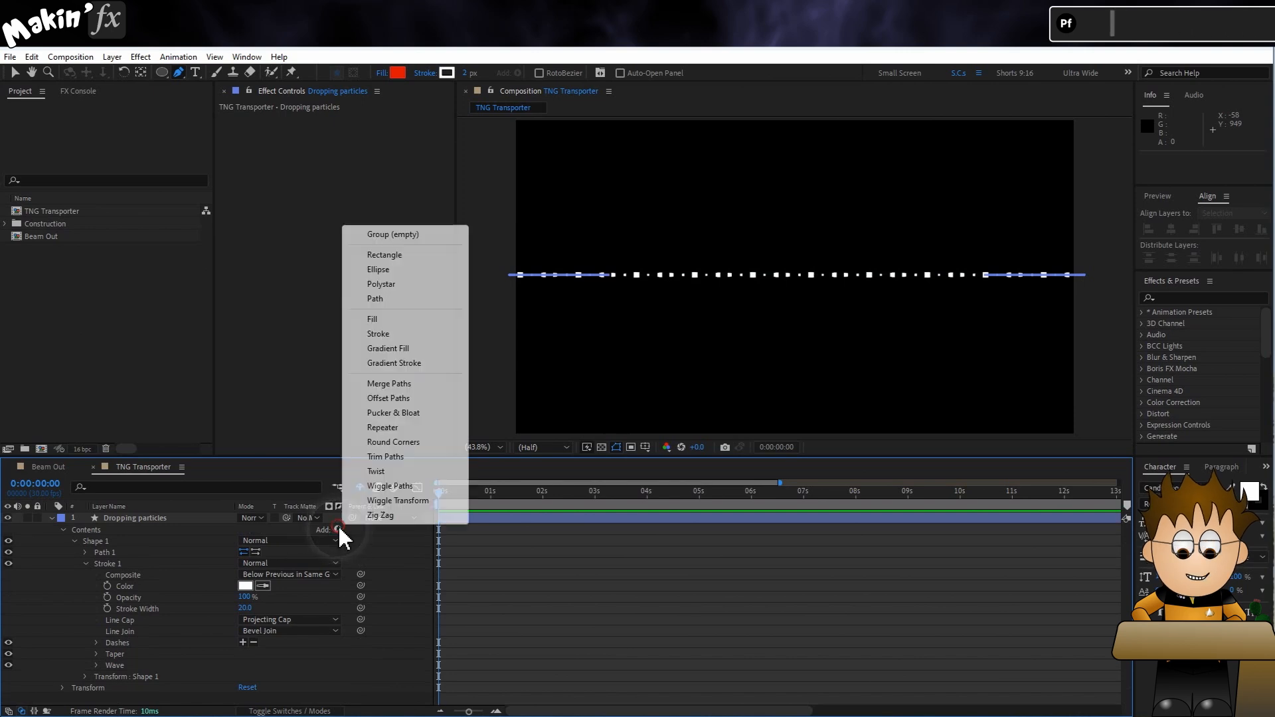
left_click(392, 485)
left_click(65, 688)
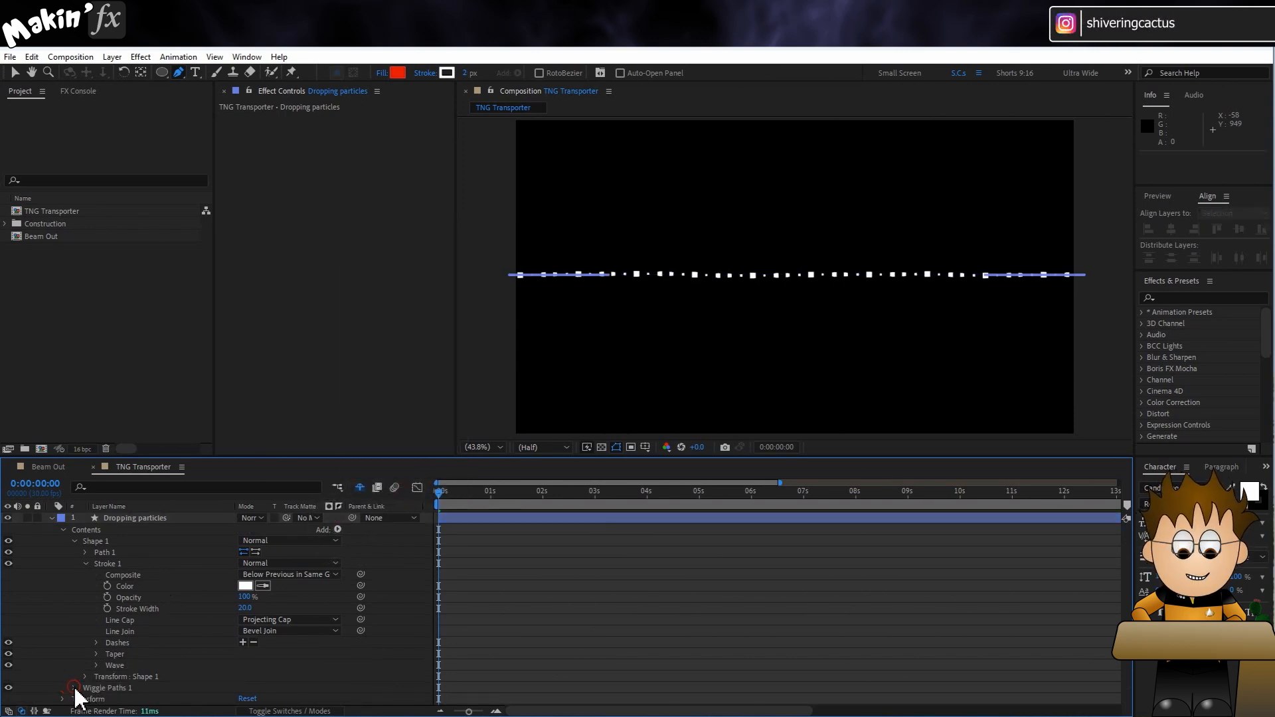
left_click(262, 608)
type("330")
key("Return")
left_click(247, 620)
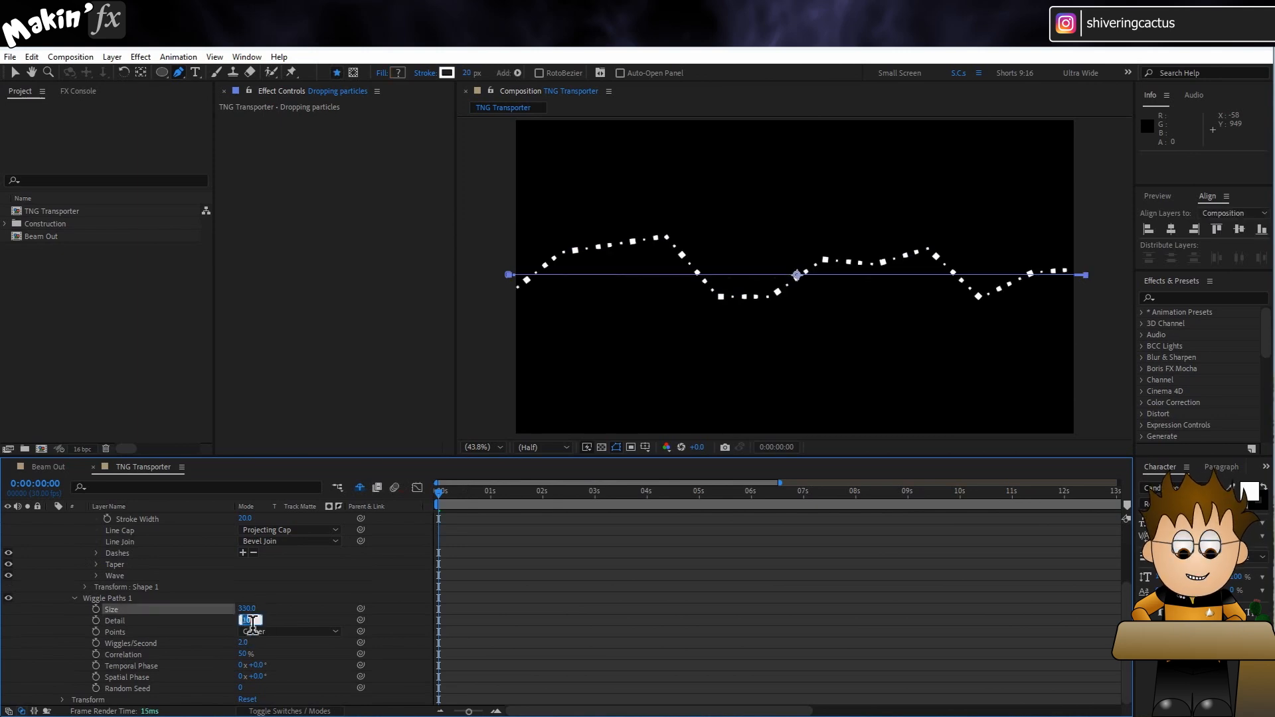
key("Return")
- Set the Wiggle Paths Points option to Smooth and Wiggles/Second to 0
left_click(261, 632)
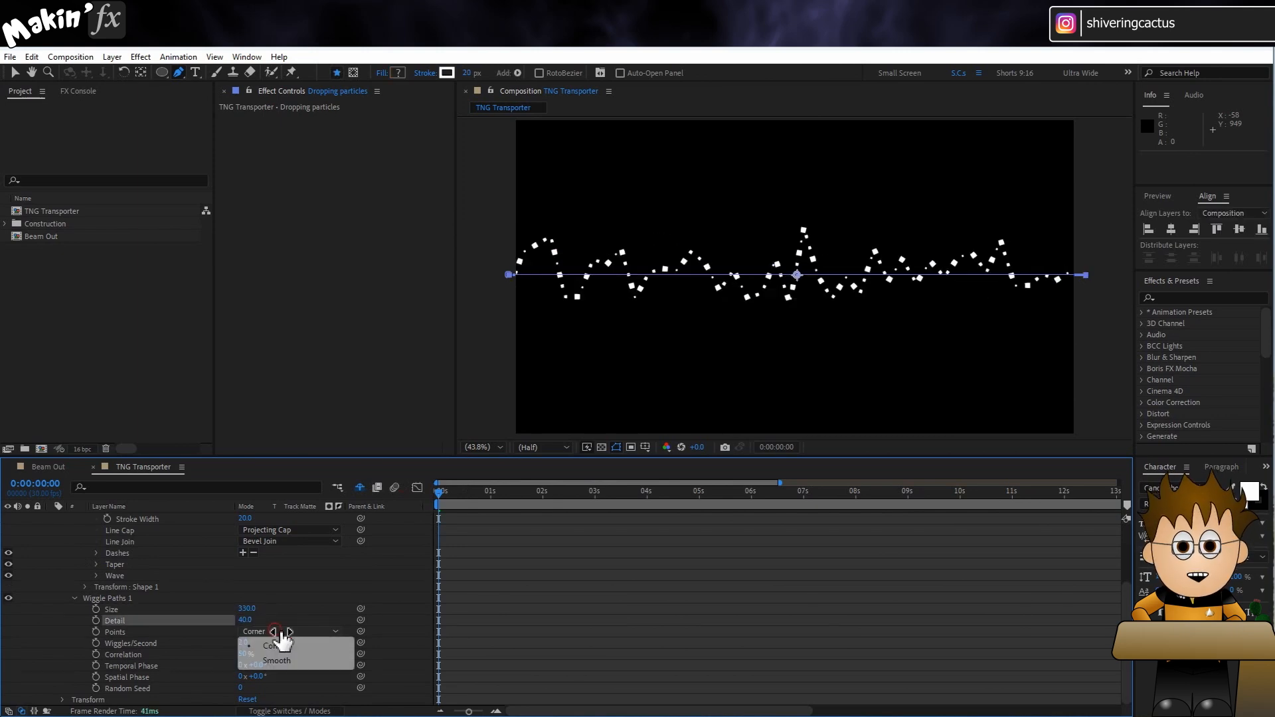
left_click(275, 660)
left_click(245, 643)
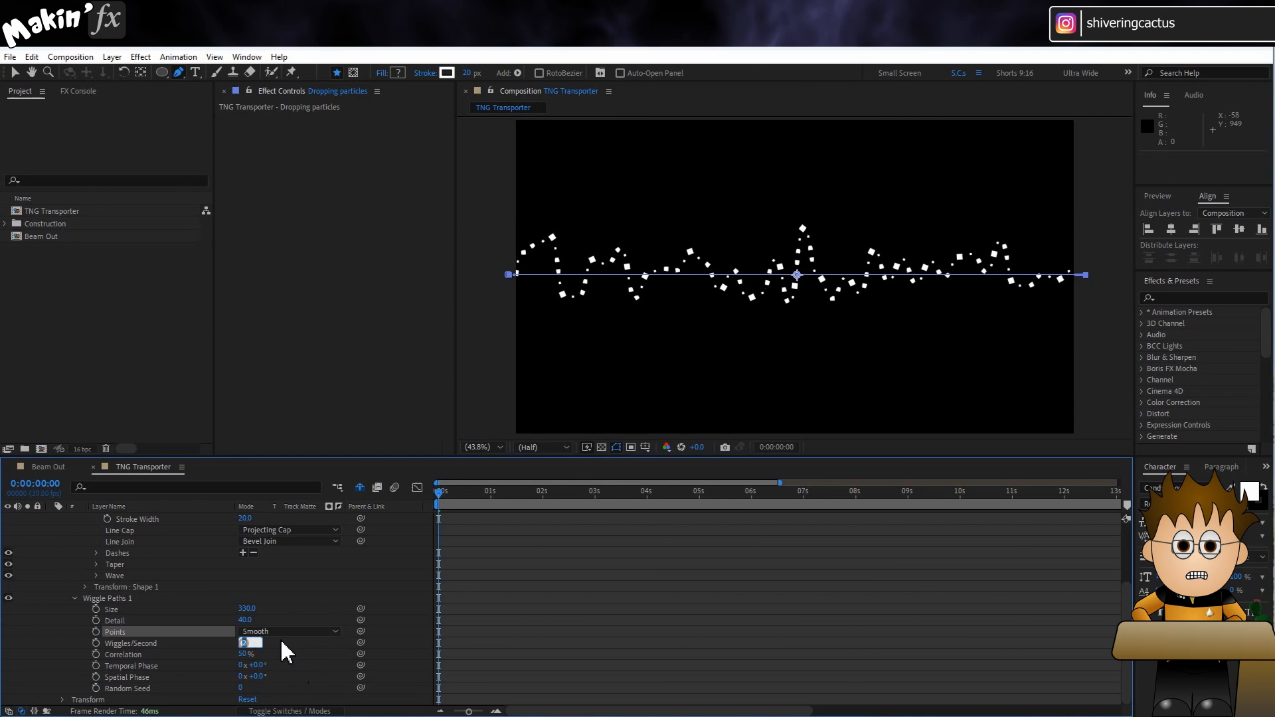
type("0")
key("Return")
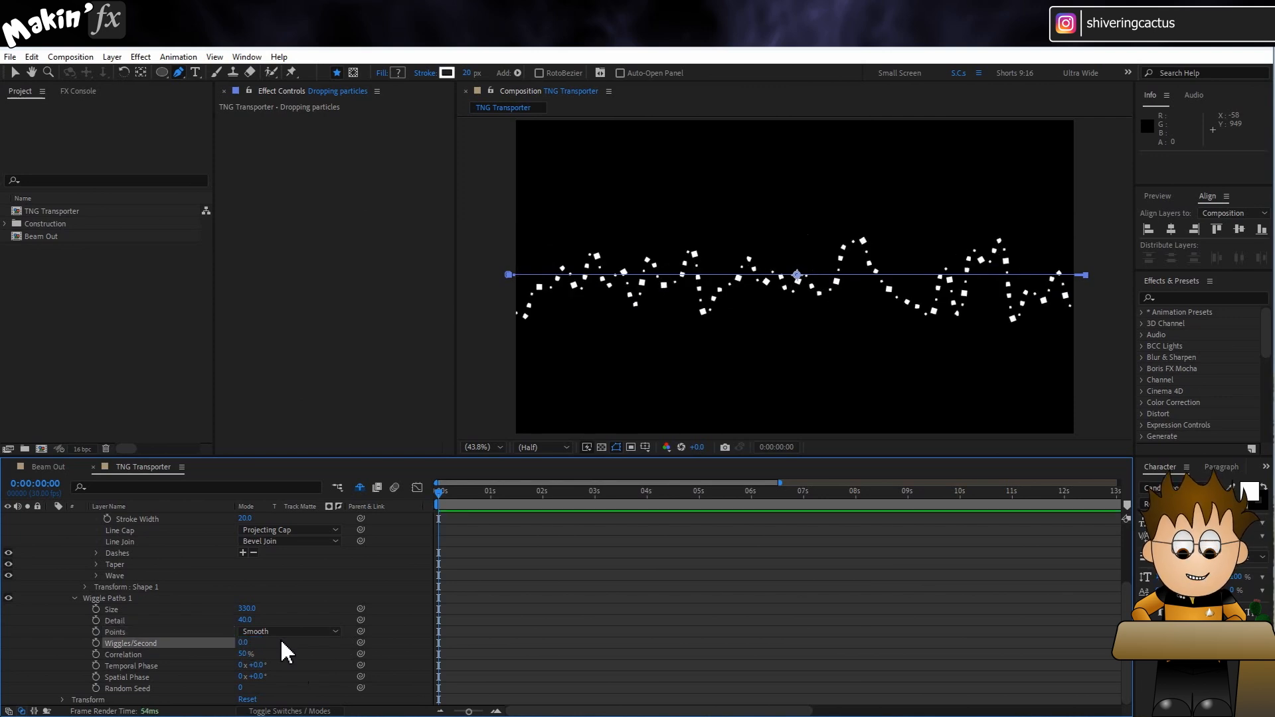
- Set the Wiggle Paths Random Seed to 100 and collapse the Wiggle Paths properties
left_click(241, 688)
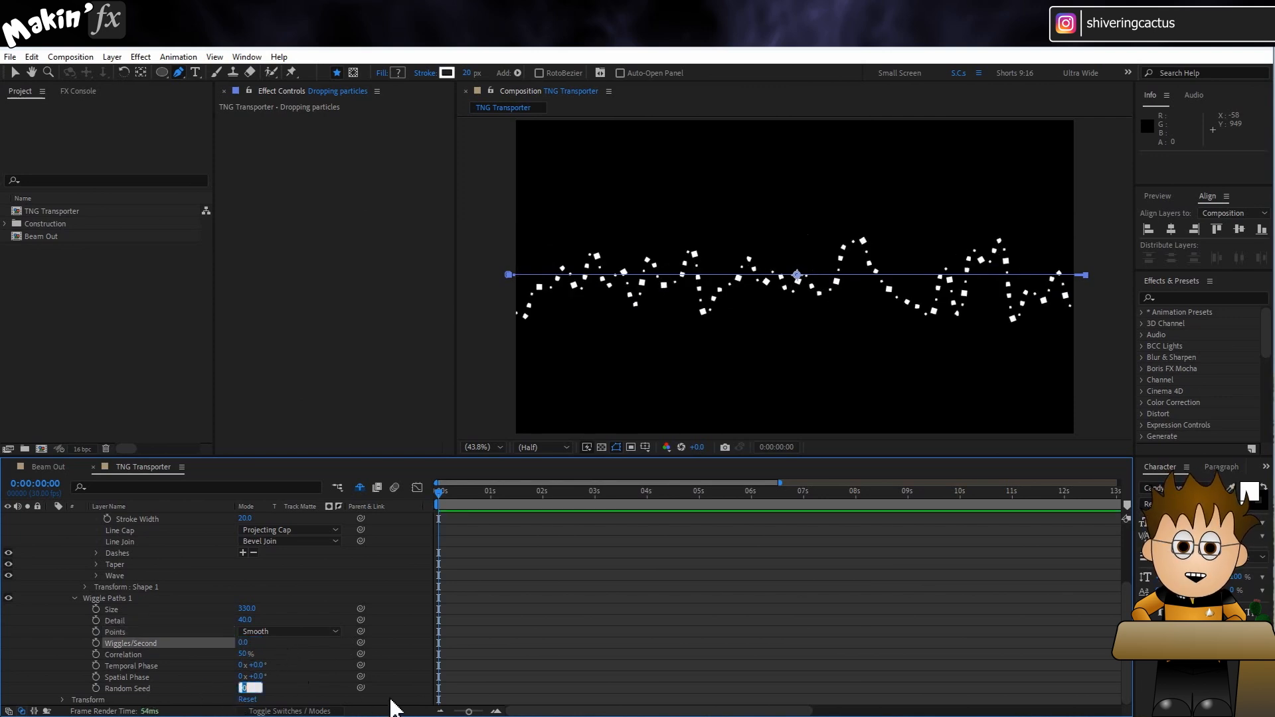
key("Return")
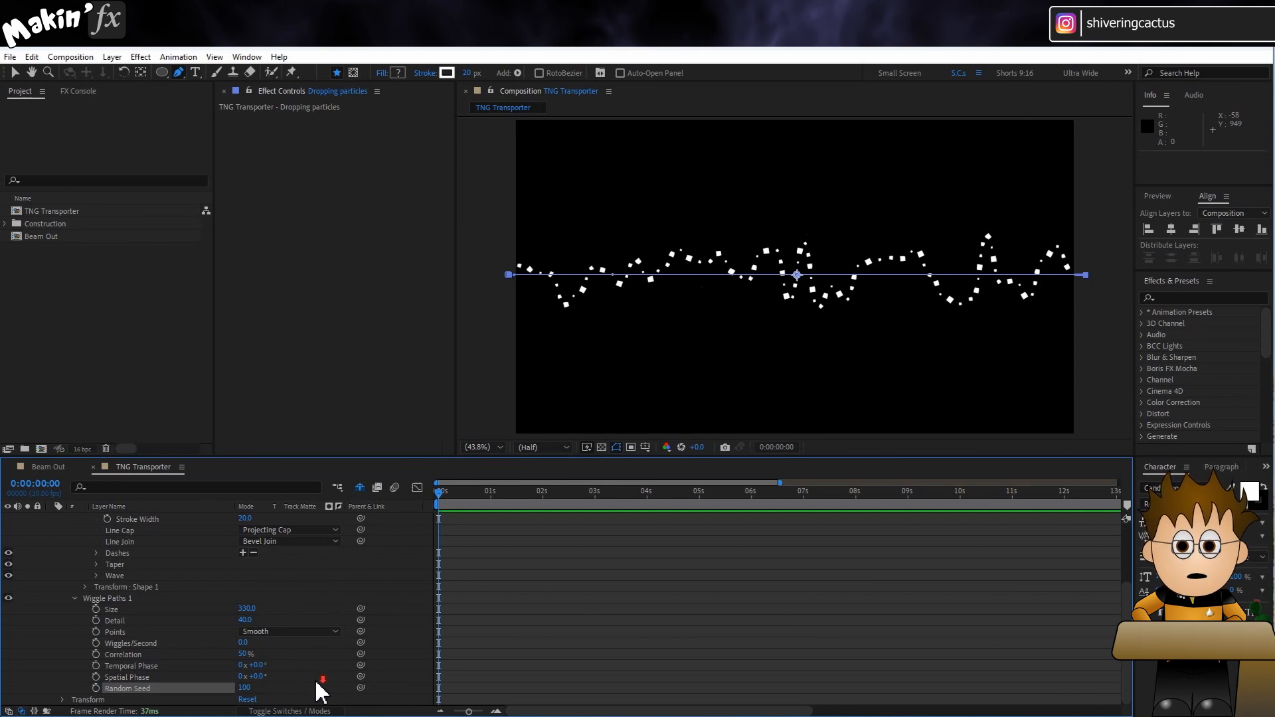
scroll(317, 682, "up", 2)
scroll(317, 682, "down", 2)
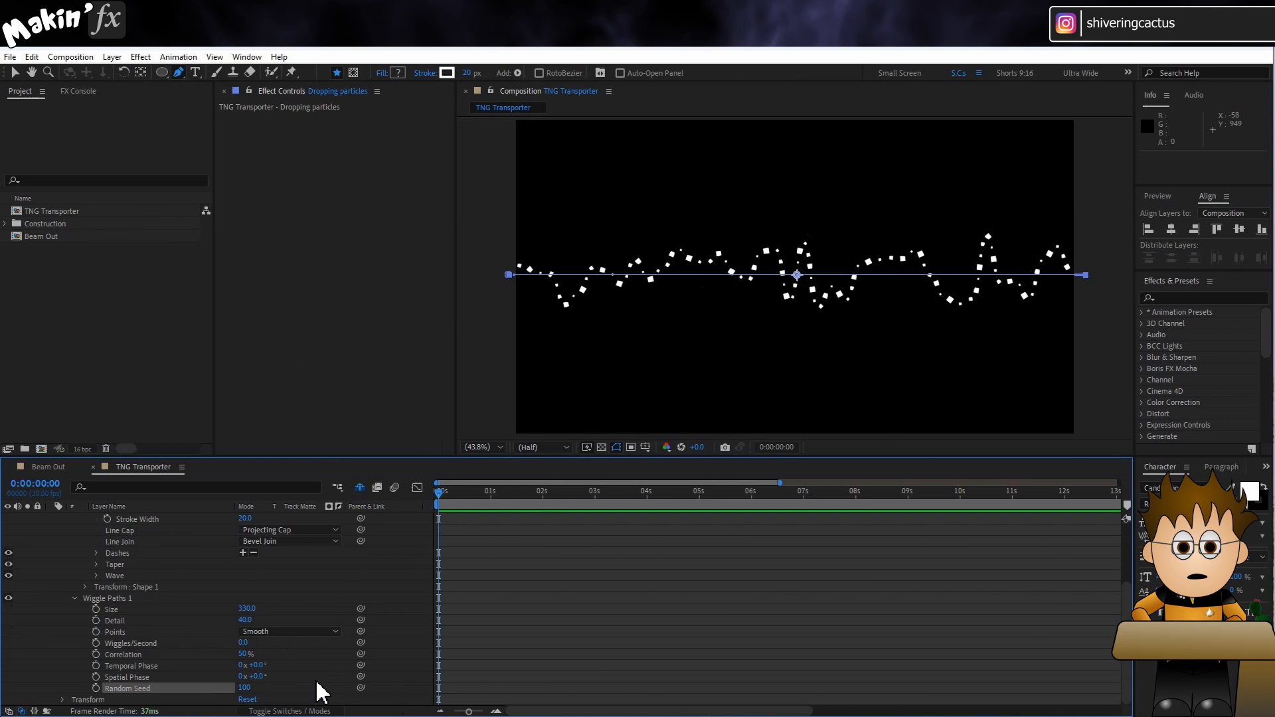
left_click(74, 596)
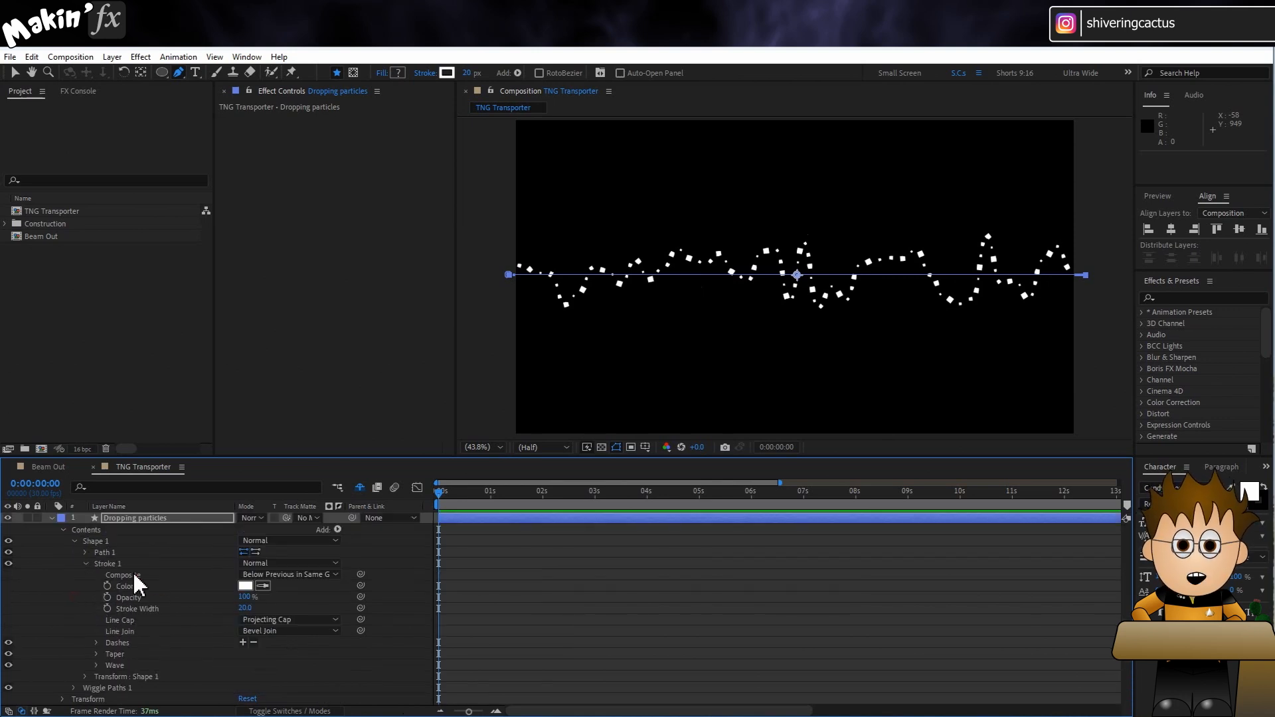
- Add a Pucker & Bloat operator to Shape 1 of the Dropping particles layer and expand its properties
left_click(98, 541)
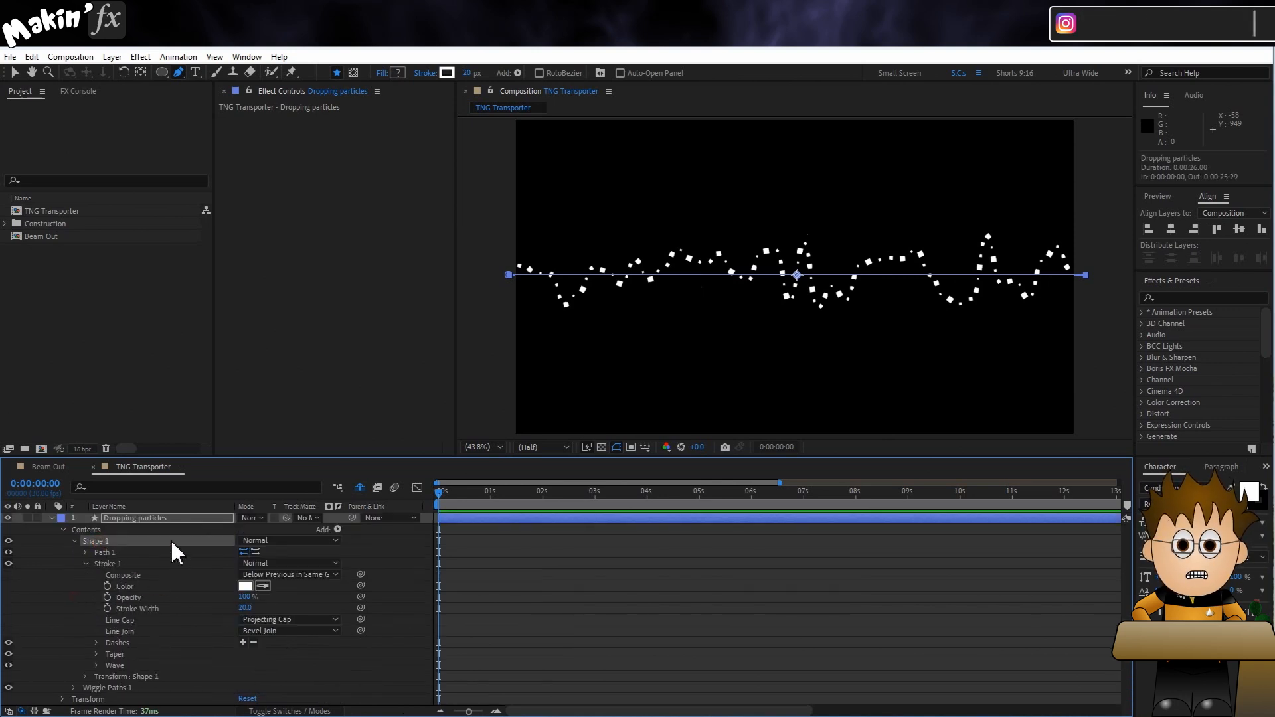
left_click(337, 529)
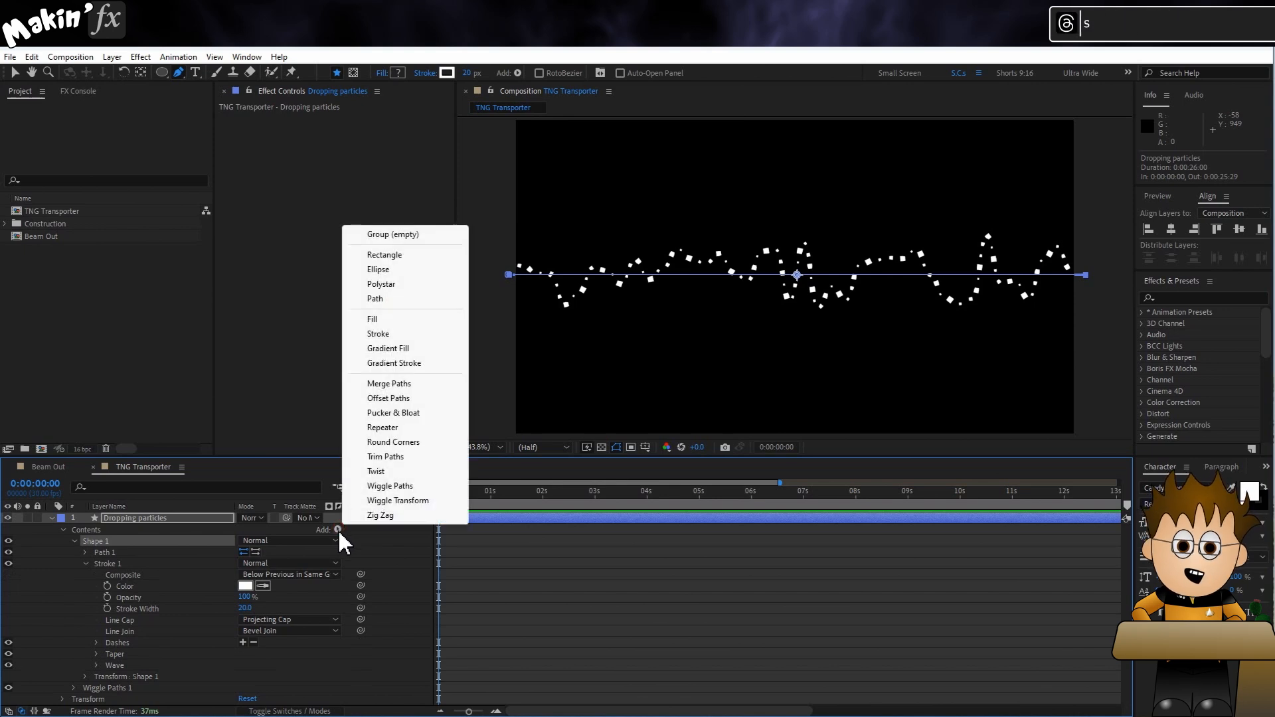
left_click(426, 413)
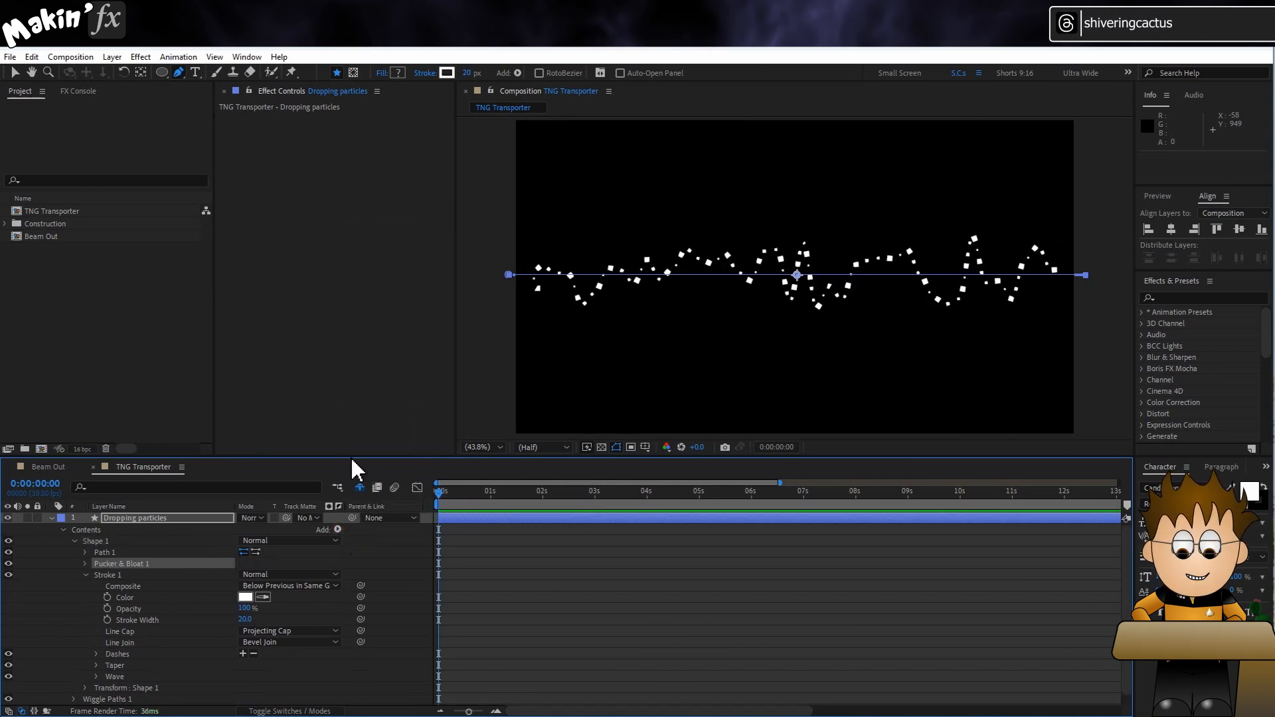
left_click(85, 564)
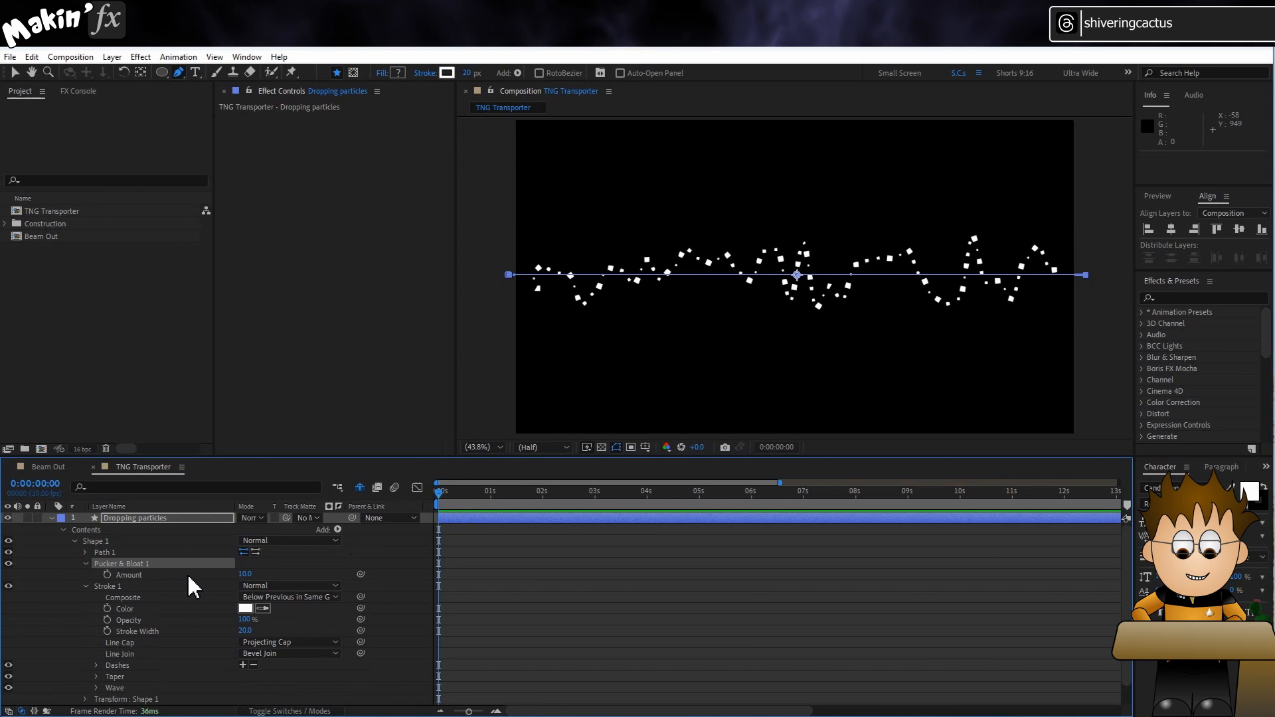
- Reorder Shape 1 so Wiggle Paths sits above the stroke and Pucker & Bloat below it, with a Pucker & Bloat Amount of 8
mouse_move(240, 575)
left_mouse_down()
mouse_move(111, 561)
mouse_move(120, 602)
mouse_move(121, 560)
left_mouse_up()
left_click(85, 586)
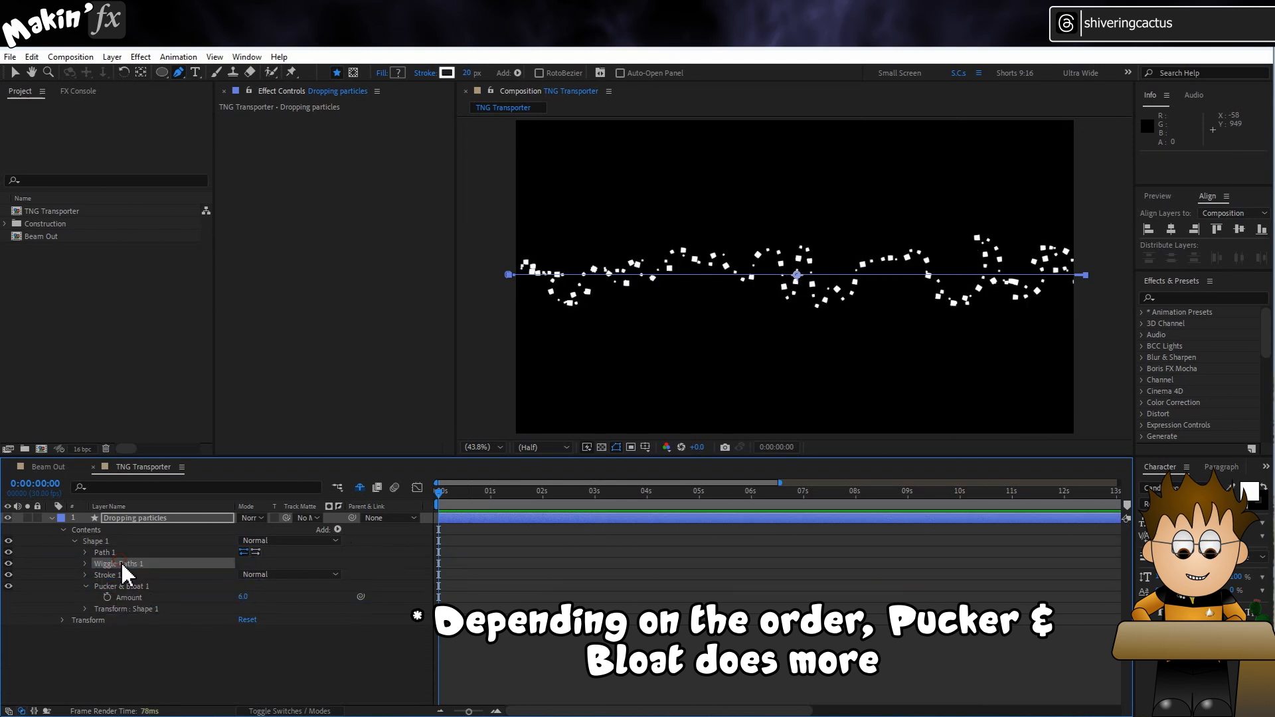
left_click(243, 596)
type("8")
key("Return")
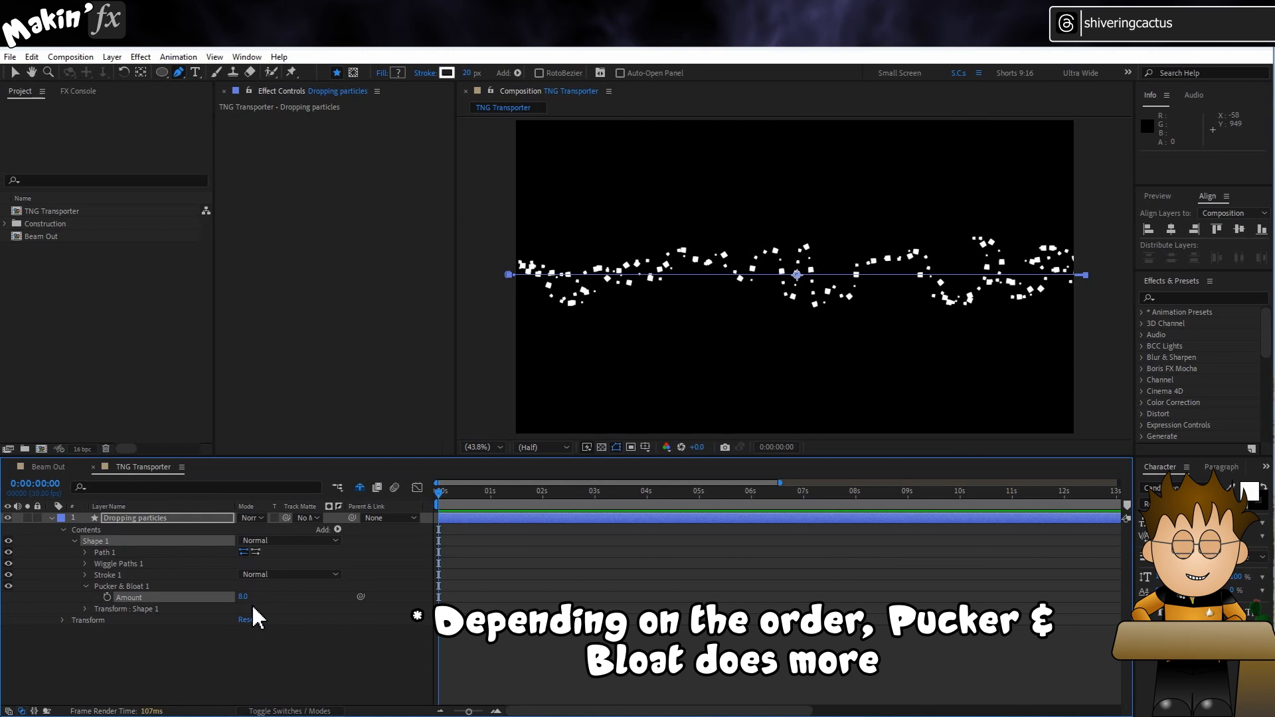
- Duplicate the Dropping particles layer, place the copy beneath the original and rename it Trails
key("ctrl+d")
left_click(14, 72)
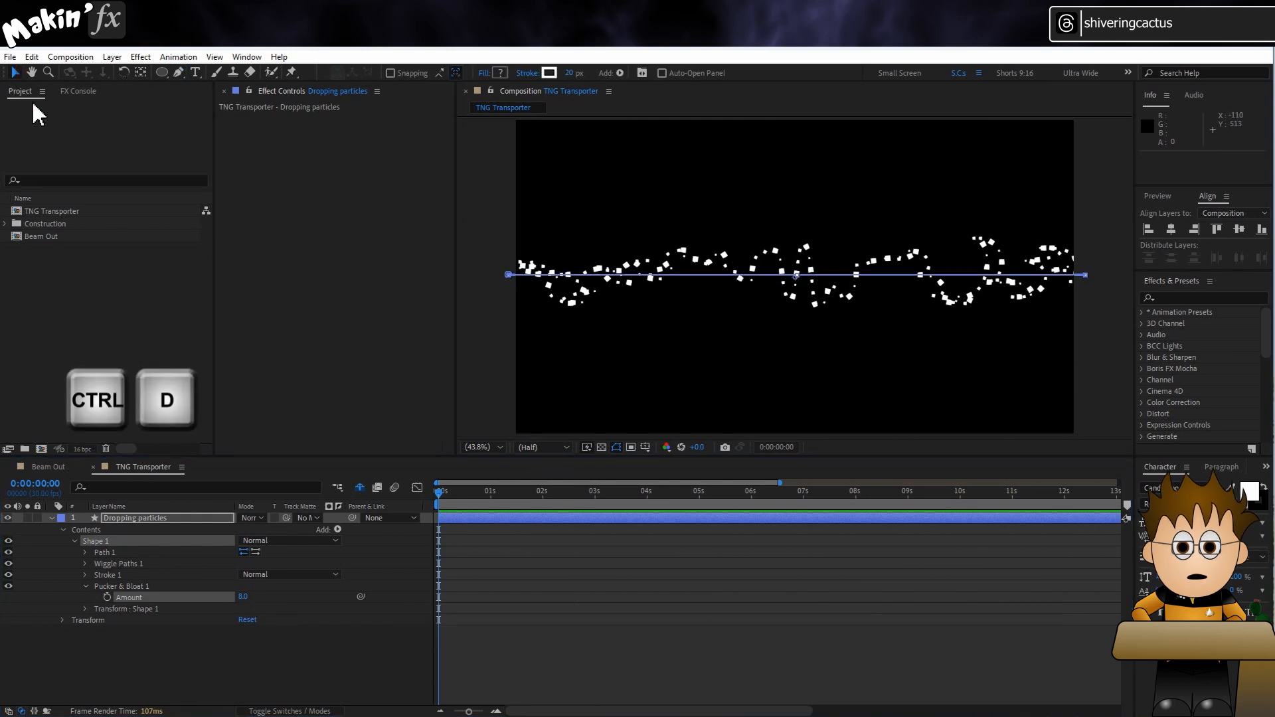
left_click(174, 518)
key("ctrl+d")
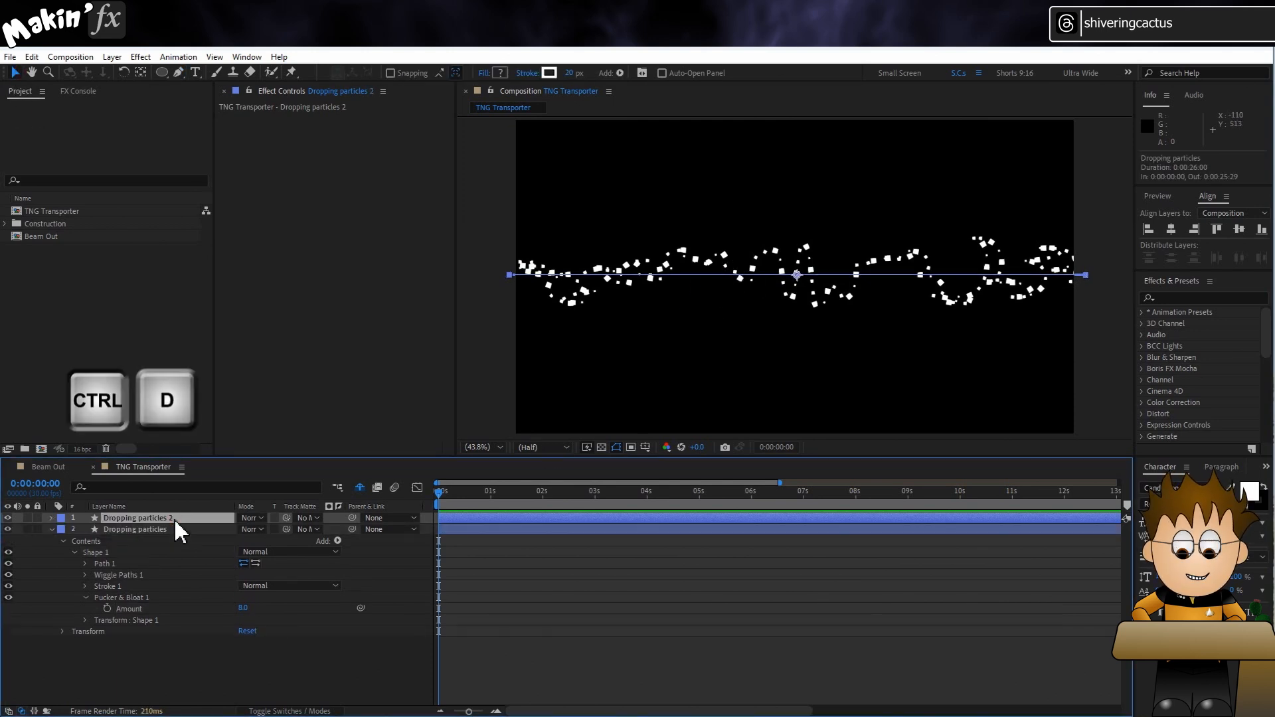
left_click_drag(174, 518, 188, 612)
key("Return")
type("Trails")
key("Return")
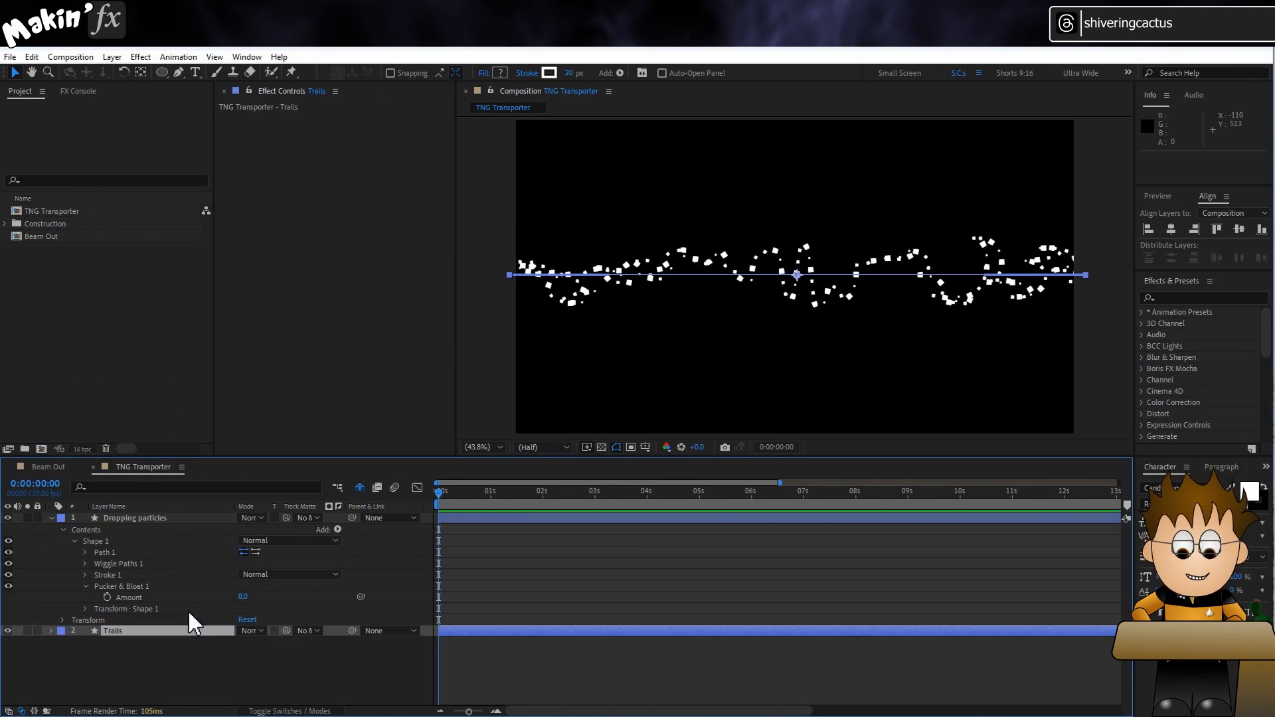
- Add a Repeater to Shape 1 of the Trails layer and set its Copies to 50
left_click(52, 518)
left_click(51, 529)
left_click(73, 553)
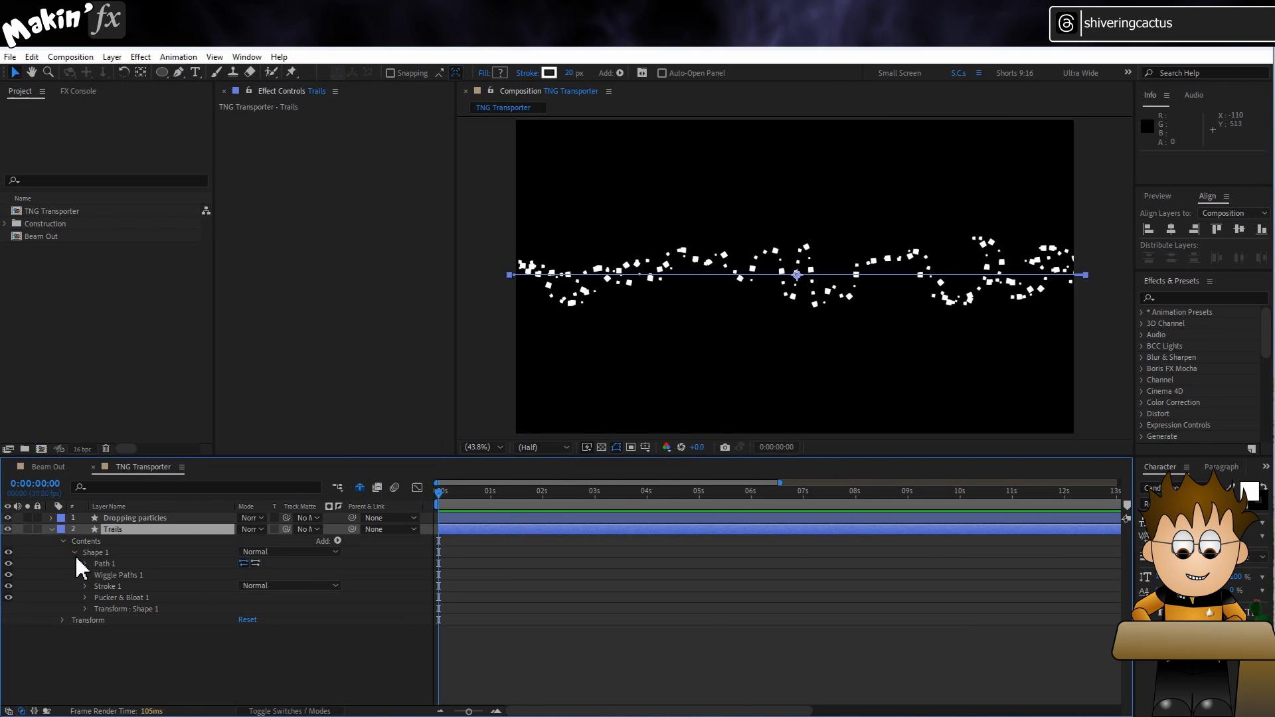
left_click(102, 555)
left_click(337, 540)
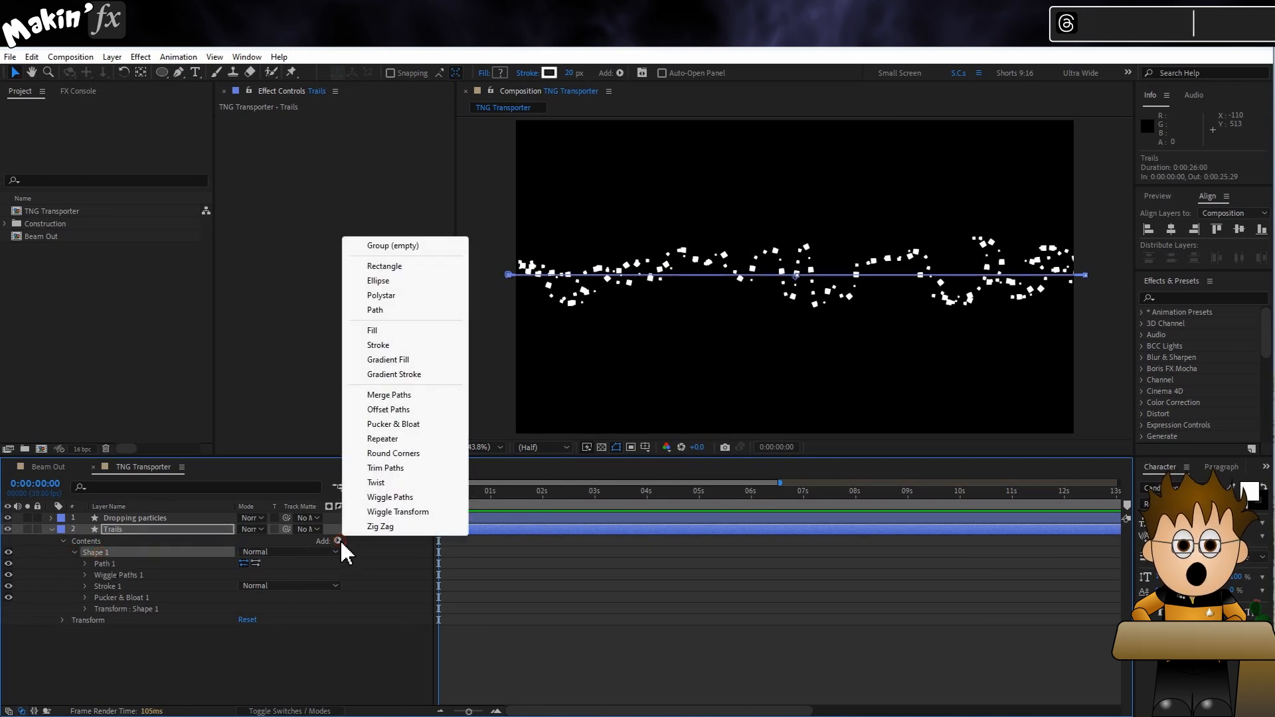
left_click(385, 438)
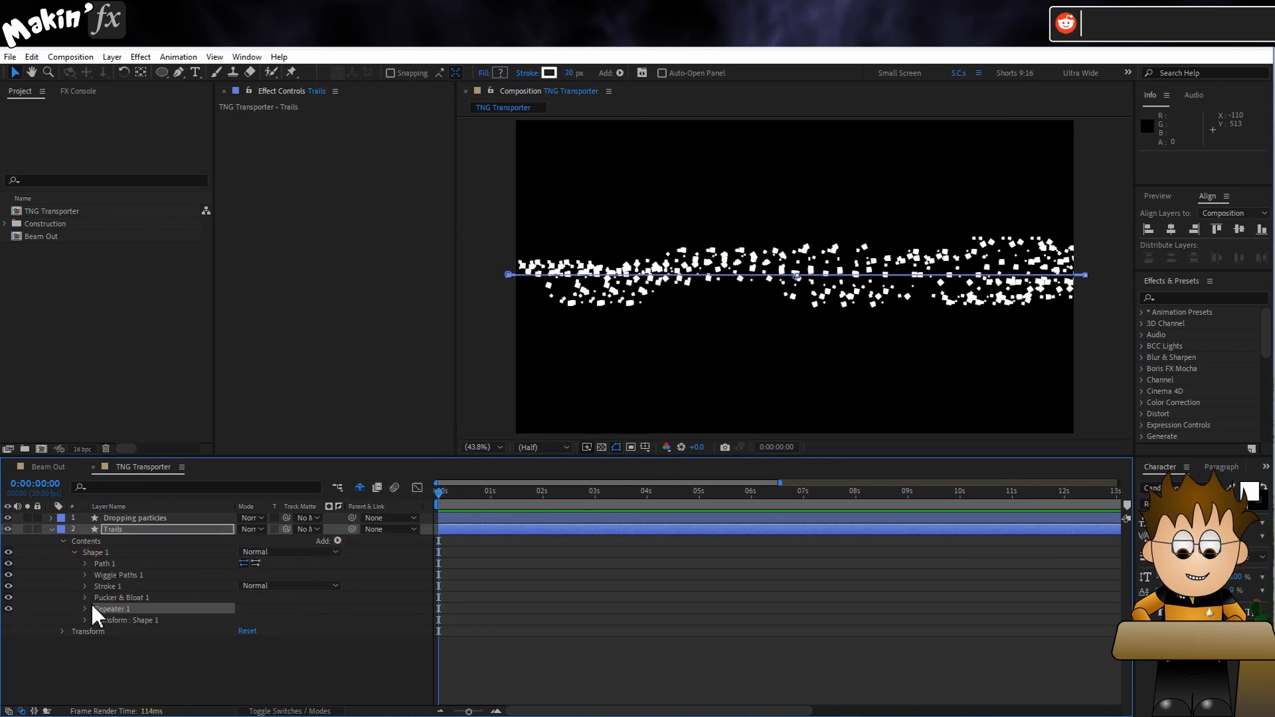
left_click(243, 619)
type("50")
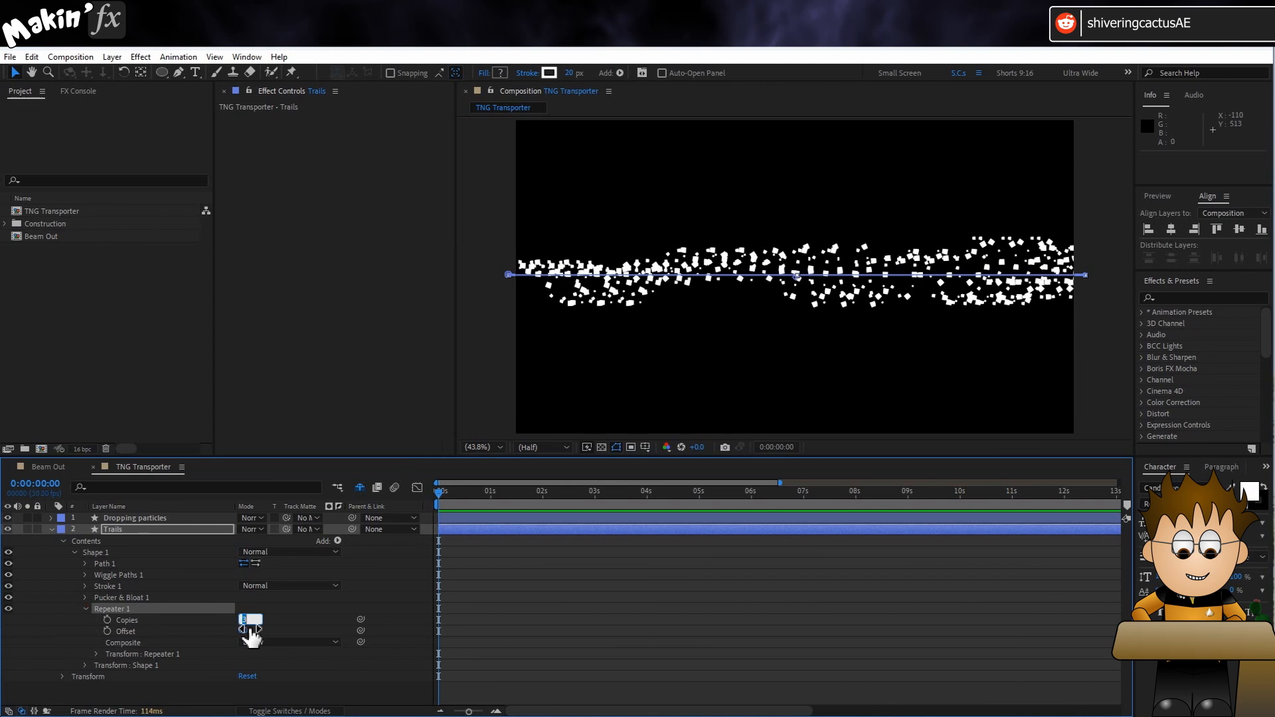
key("Return")
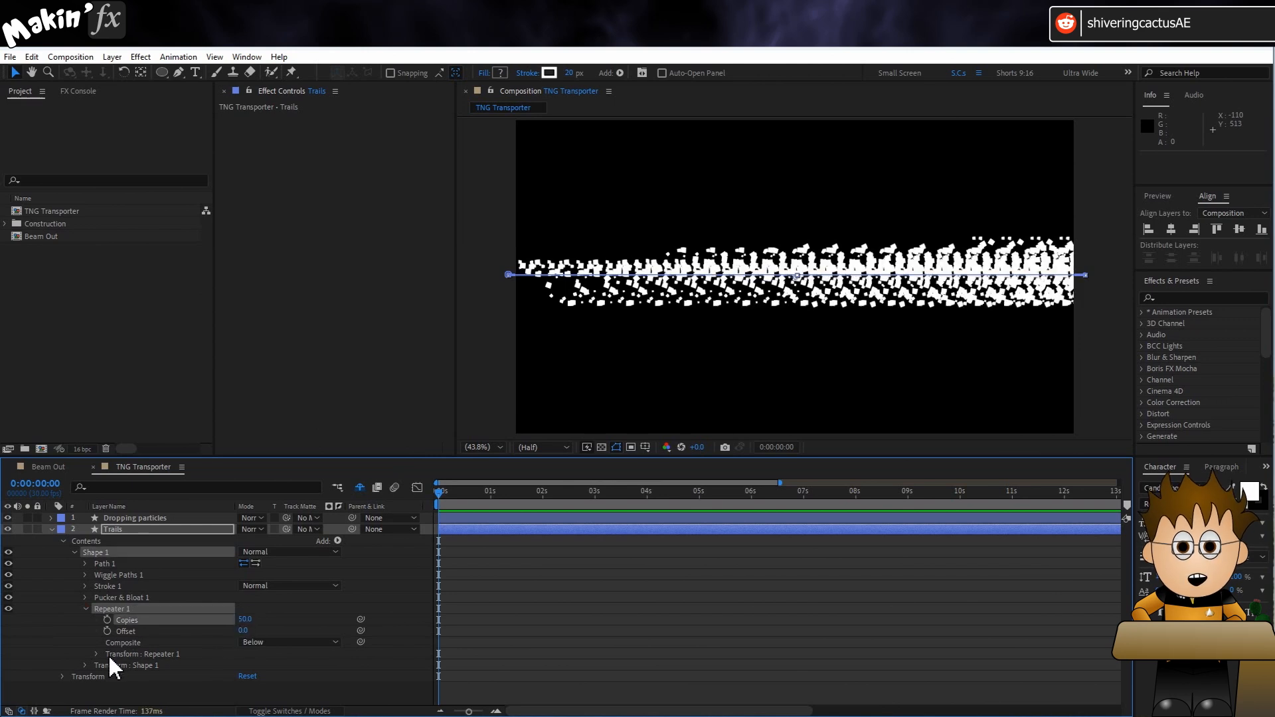
- Set the Repeater's transform Position to 0, -10 and its End Opacity to 0%
left_click(96, 653)
left_click(247, 654)
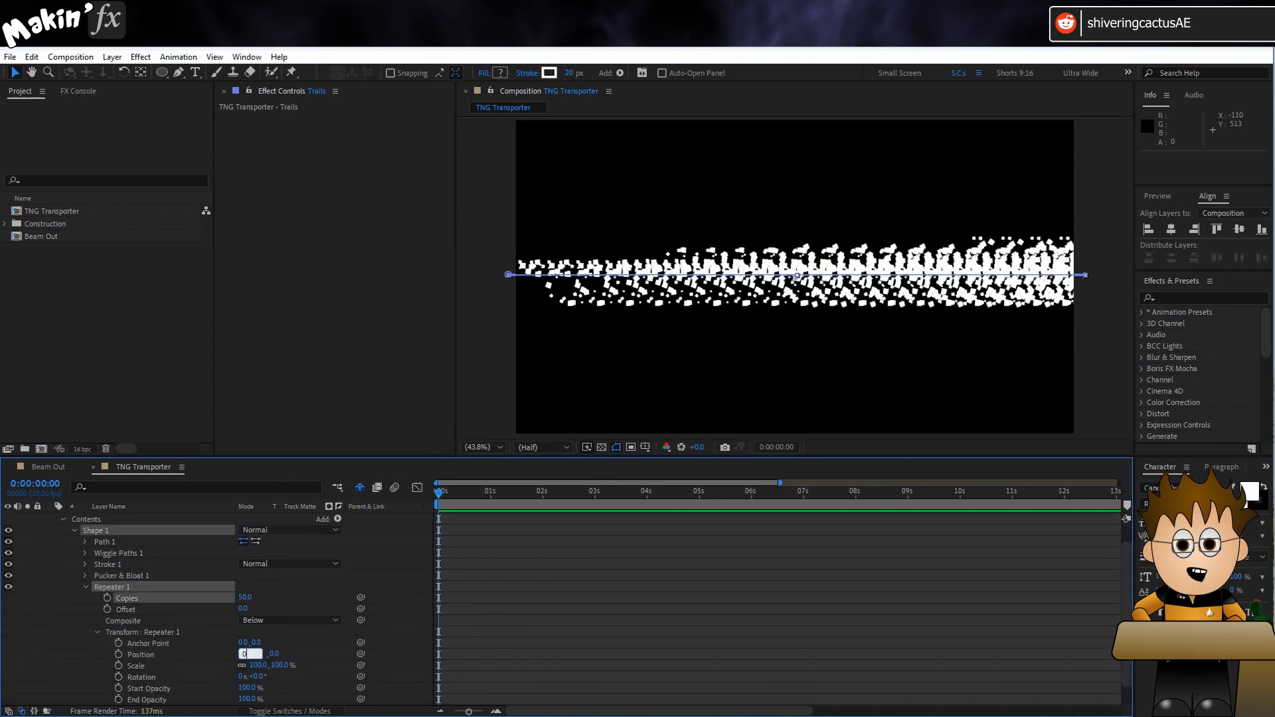
type("0")
key("Return")
left_click(261, 655)
type("-10")
key("Return")
left_click(252, 699)
type("0")
key("Return")
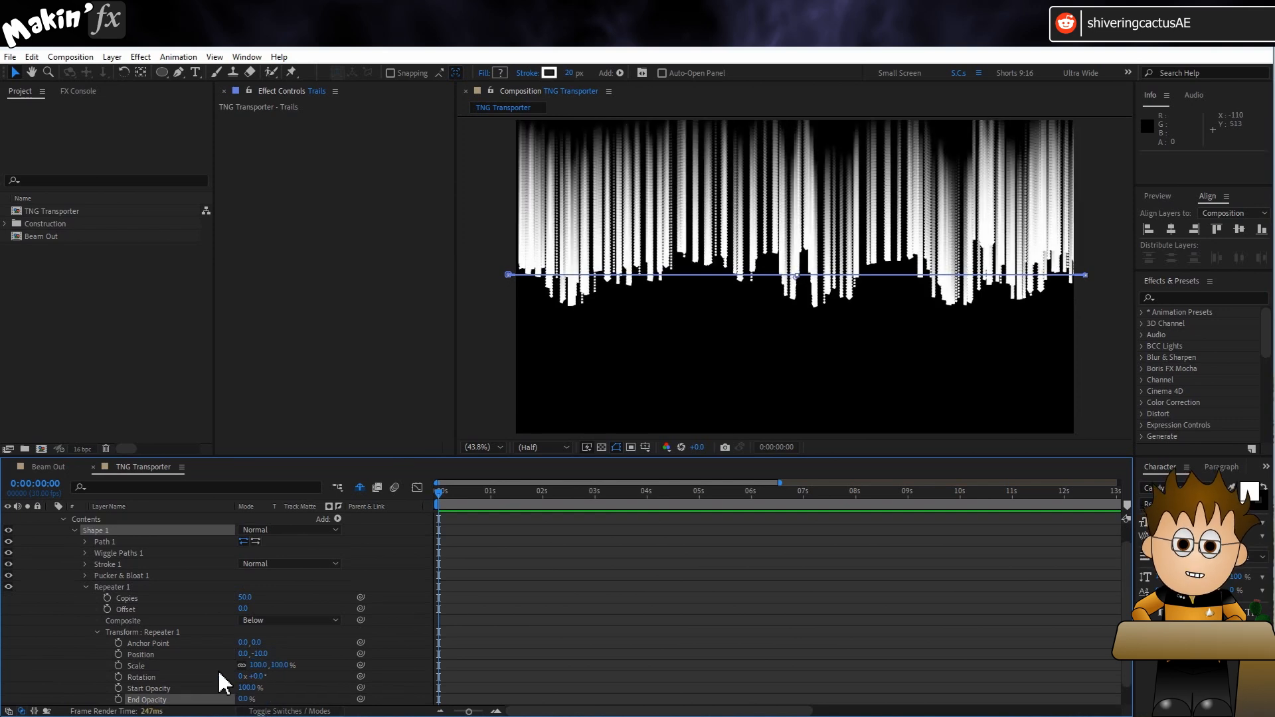
- Apply a Directional Blur effect to the Trails layer with a Blur Length of 15
scroll(157, 577, "up", 2)
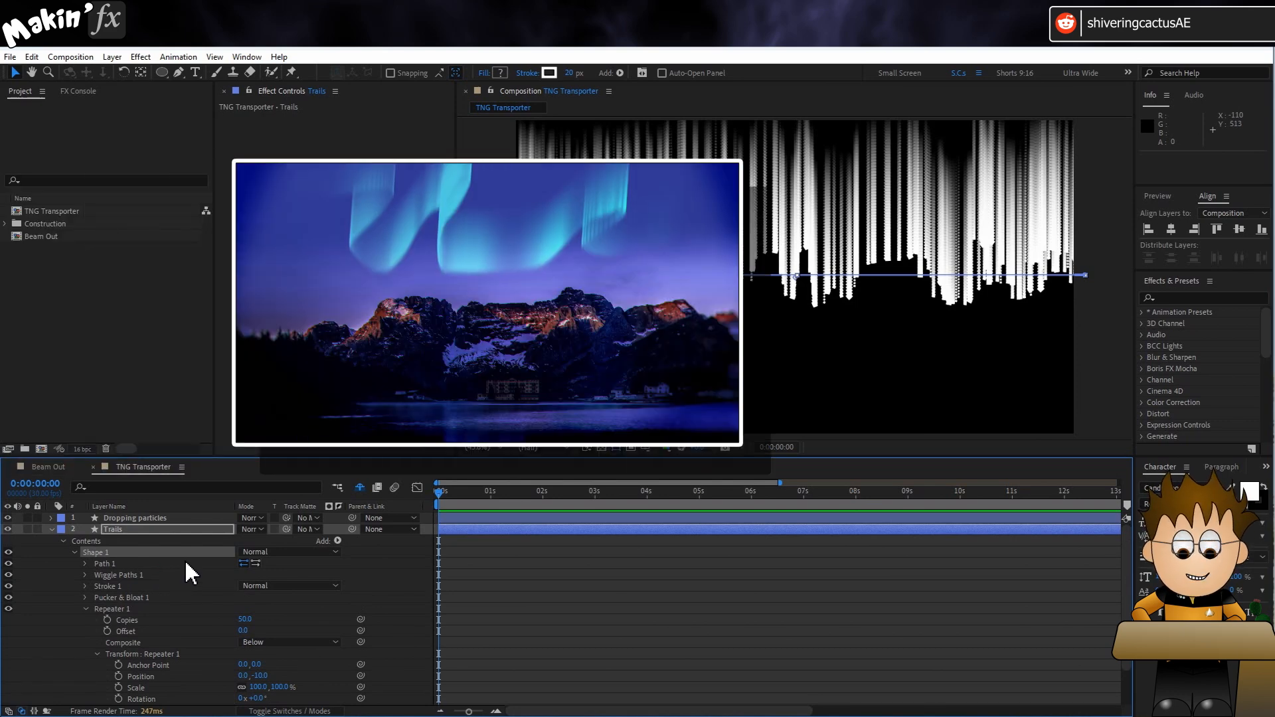
left_click(157, 529)
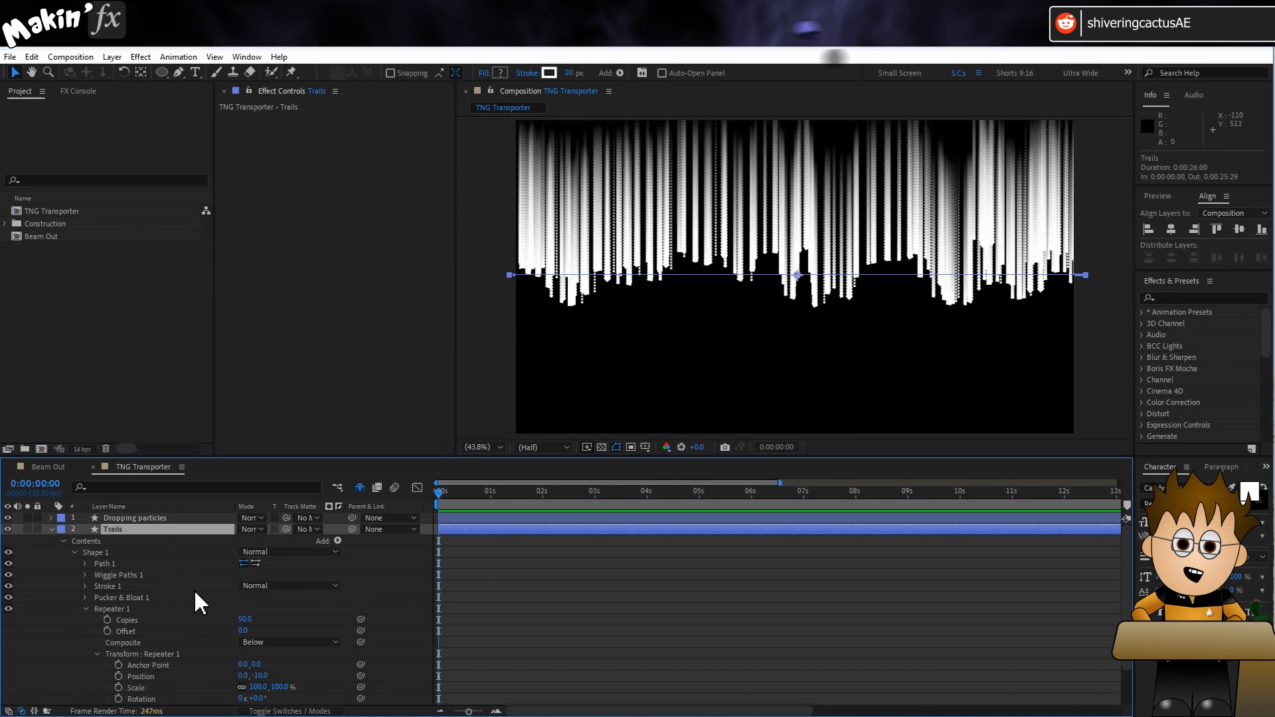
left_click(143, 57)
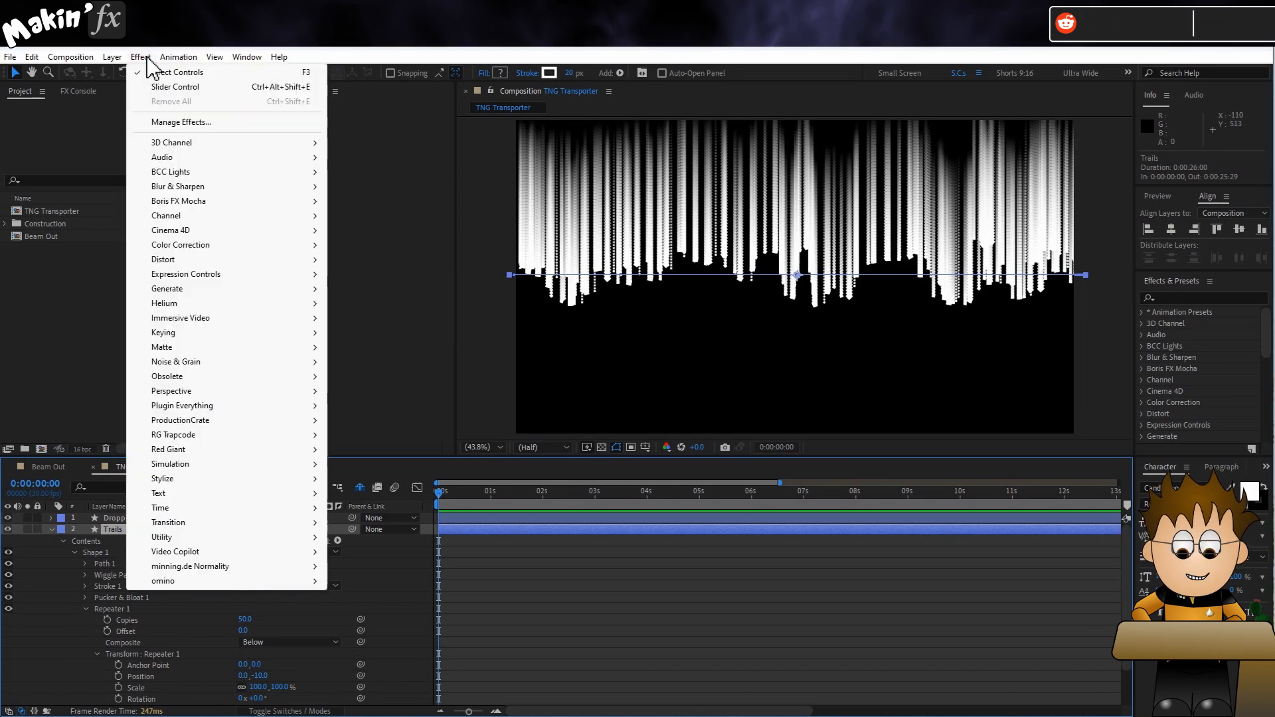
mouse_move(206, 191)
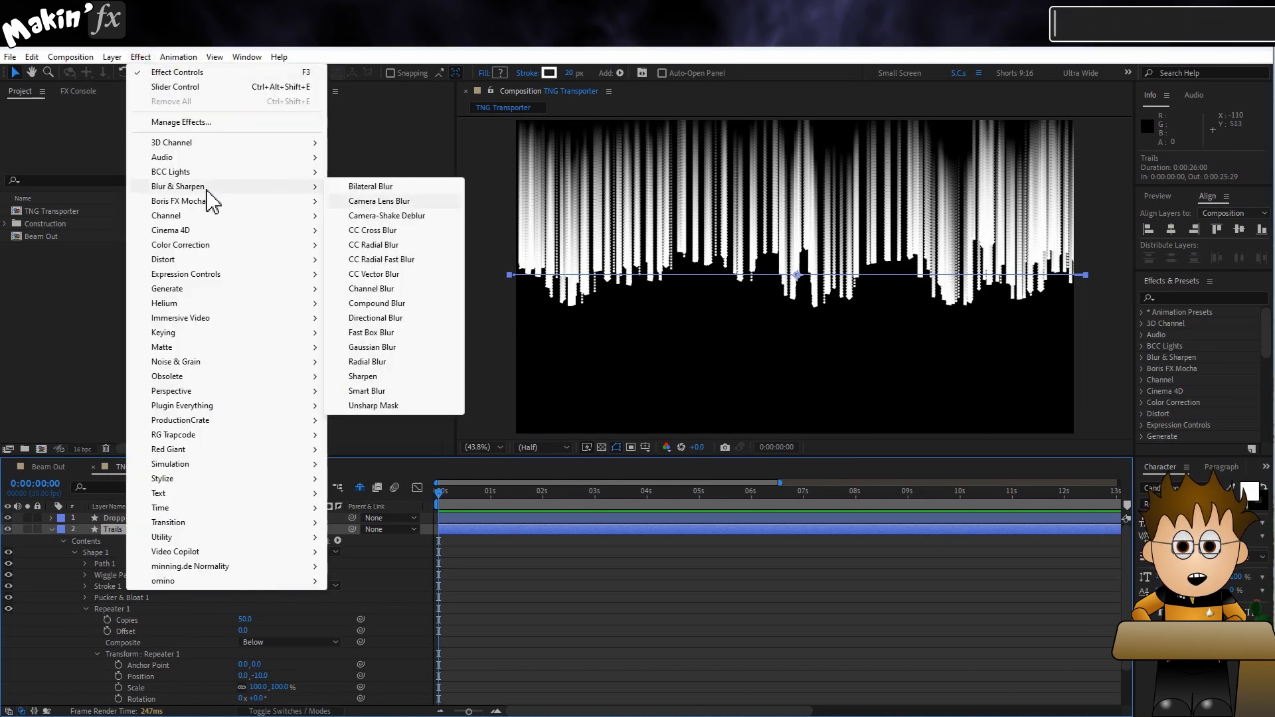
left_click(412, 318)
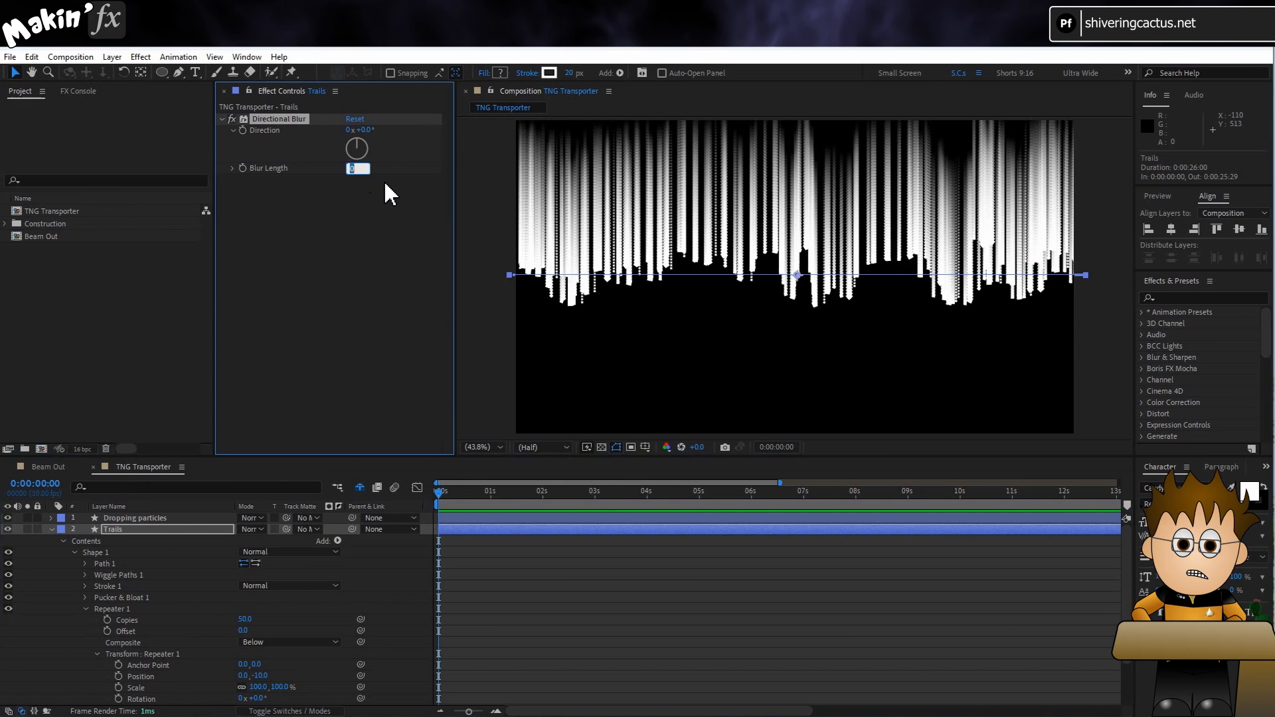
type("15")
key("Return")
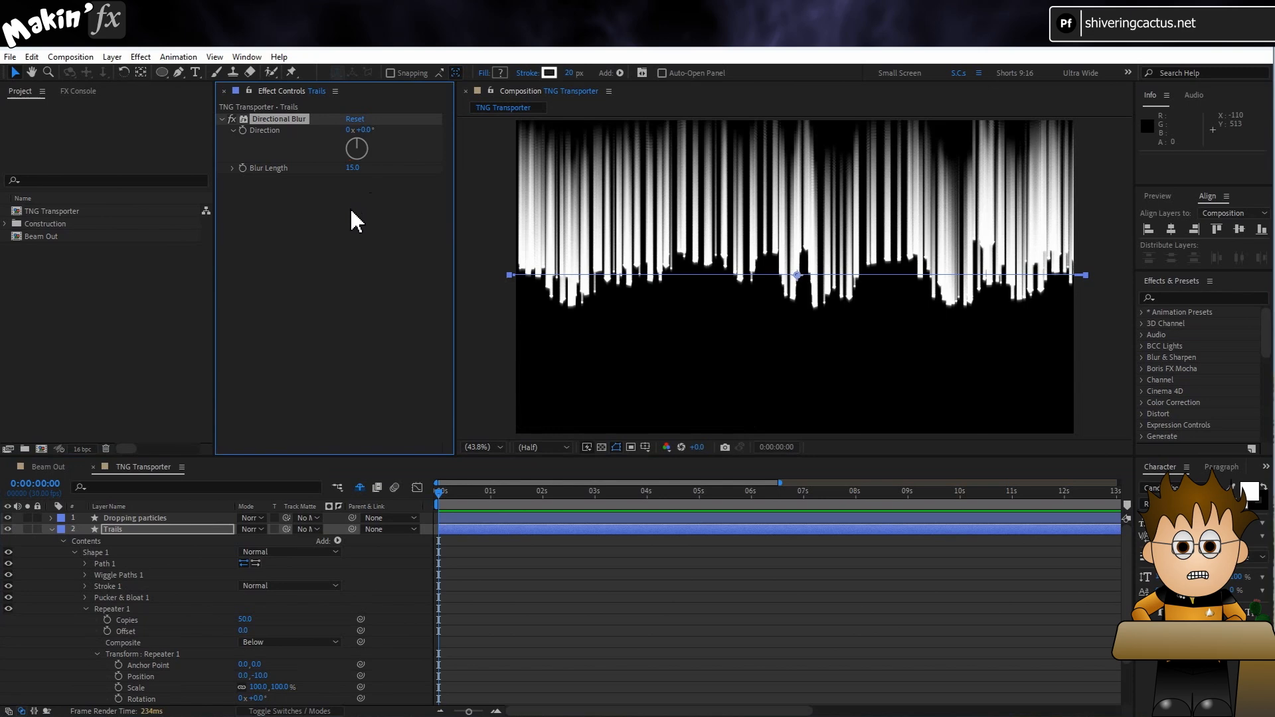
- Apply a Tint effect to the Trails layer and set Map White To to the light blue 9DE7FF
left_click(142, 57)
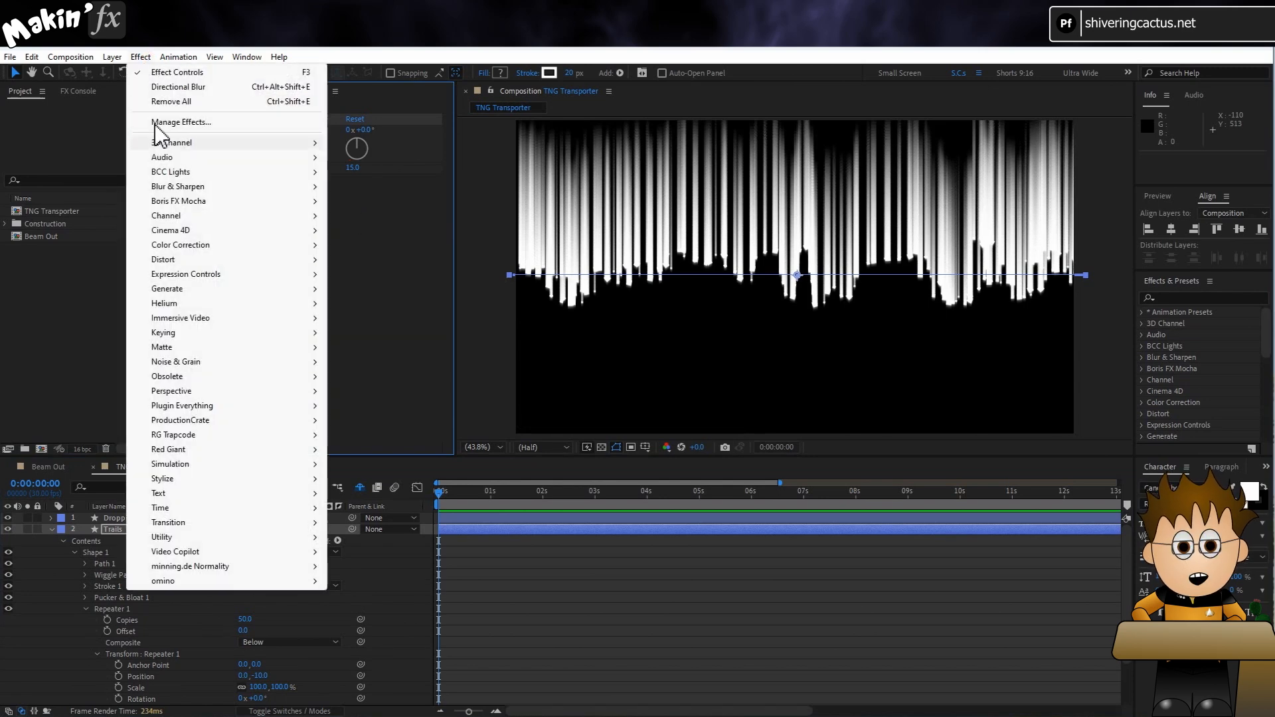
mouse_move(191, 246)
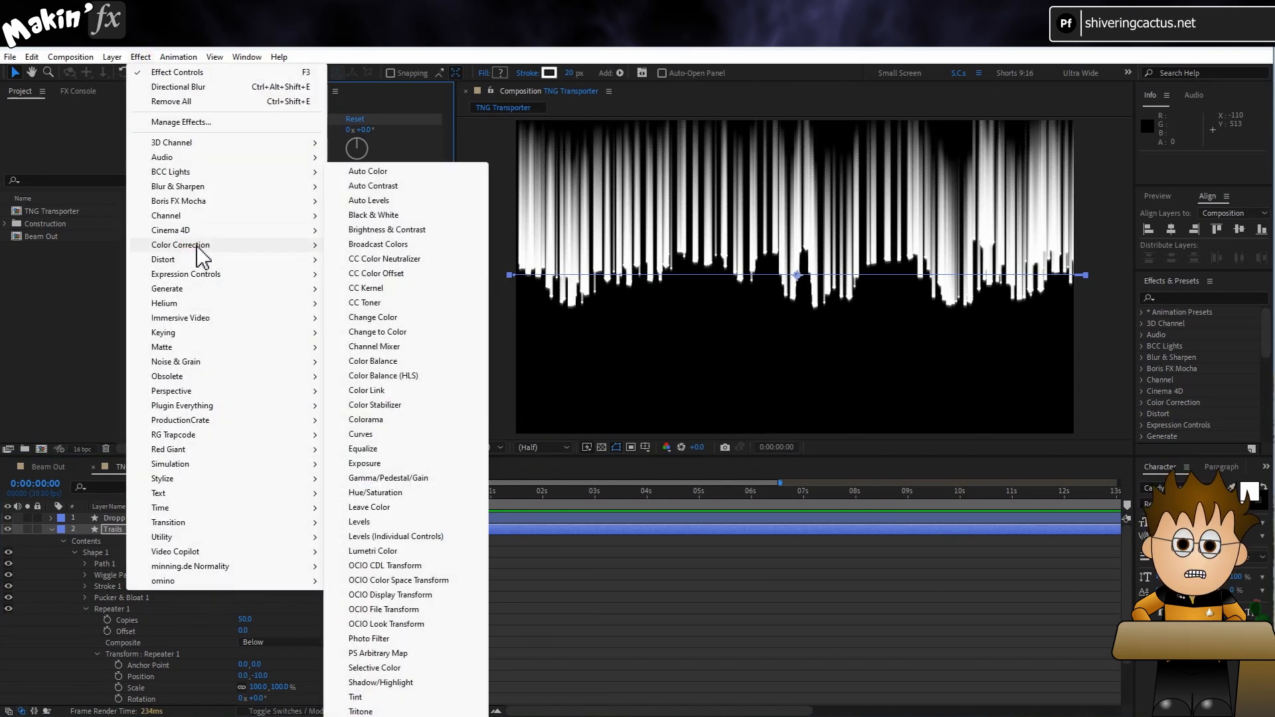
left_click(399, 697)
left_click(353, 202)
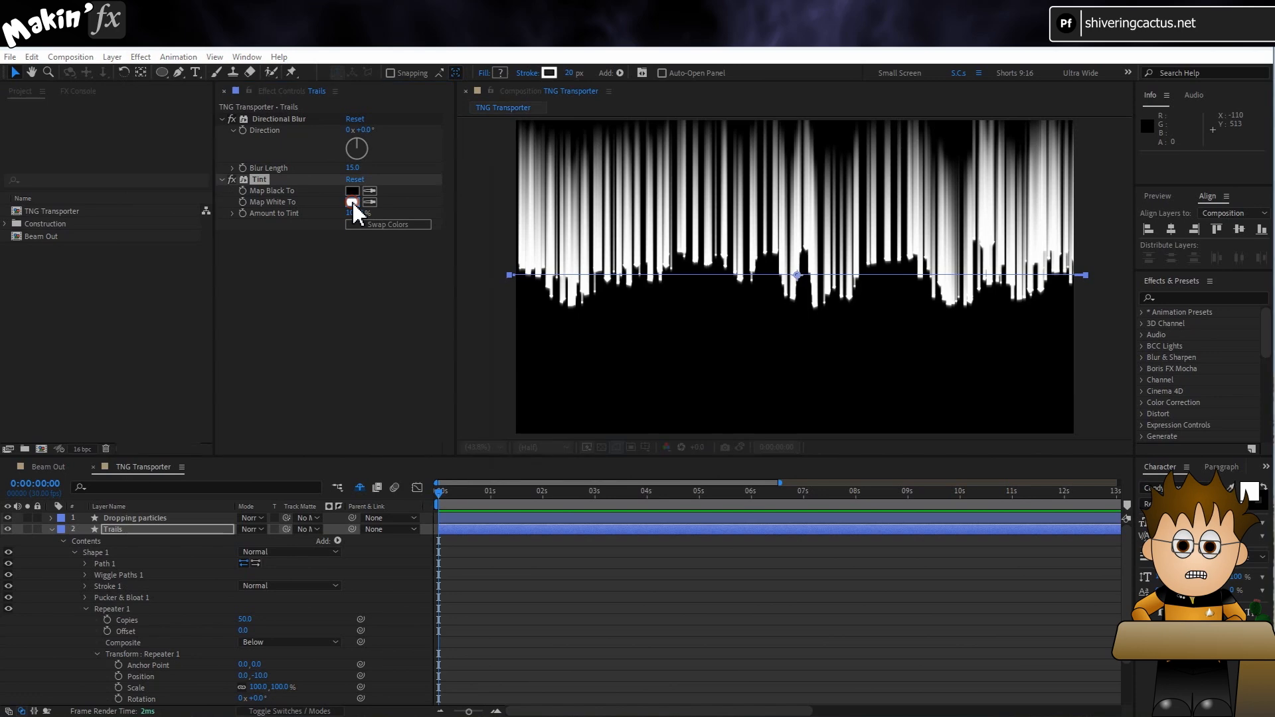
type("9D")
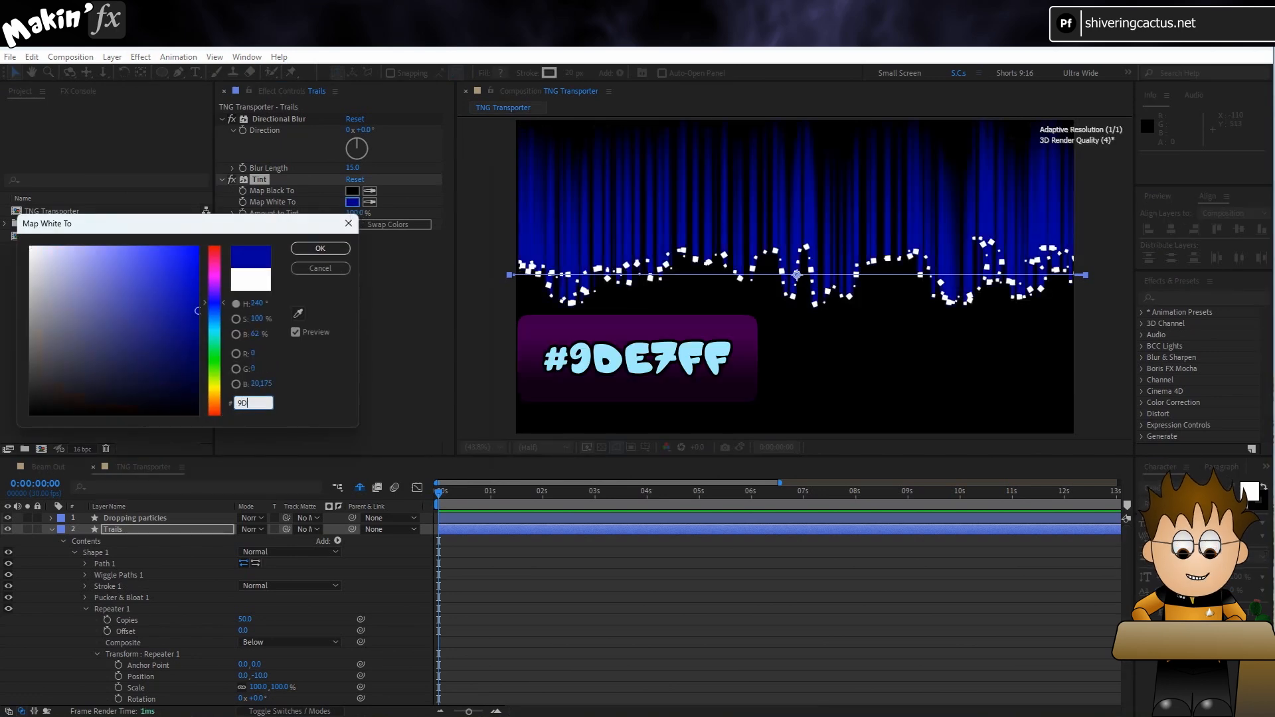
type("E7FF")
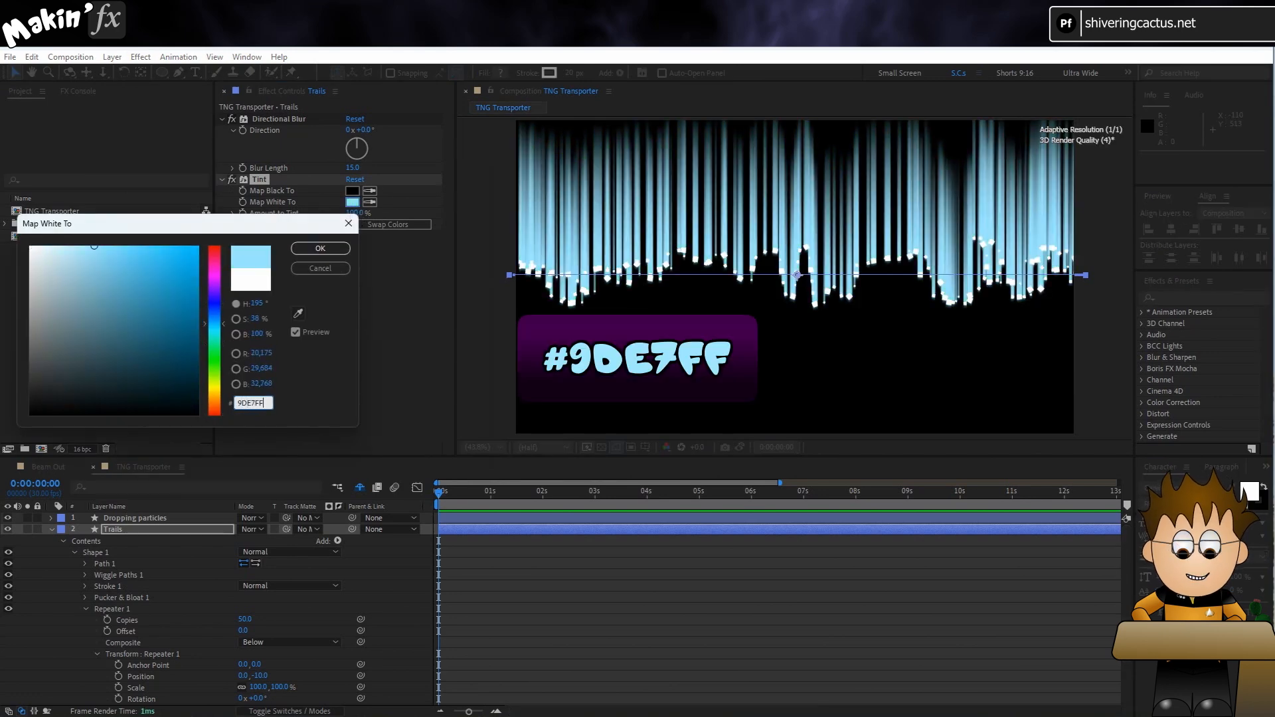
left_click(320, 249)
- Set the Start Opacity of the Trails layer's Repeater to 35%
scroll(213, 598, "down", 3)
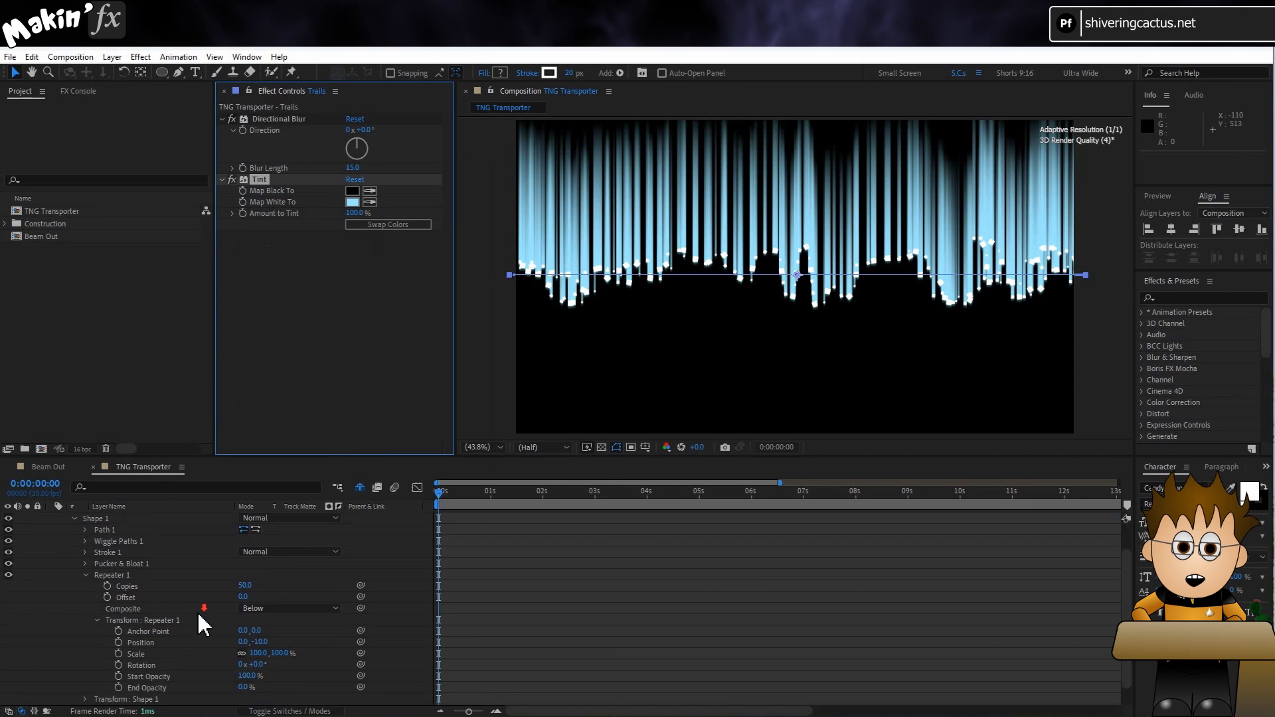
left_click(247, 654)
type("3")
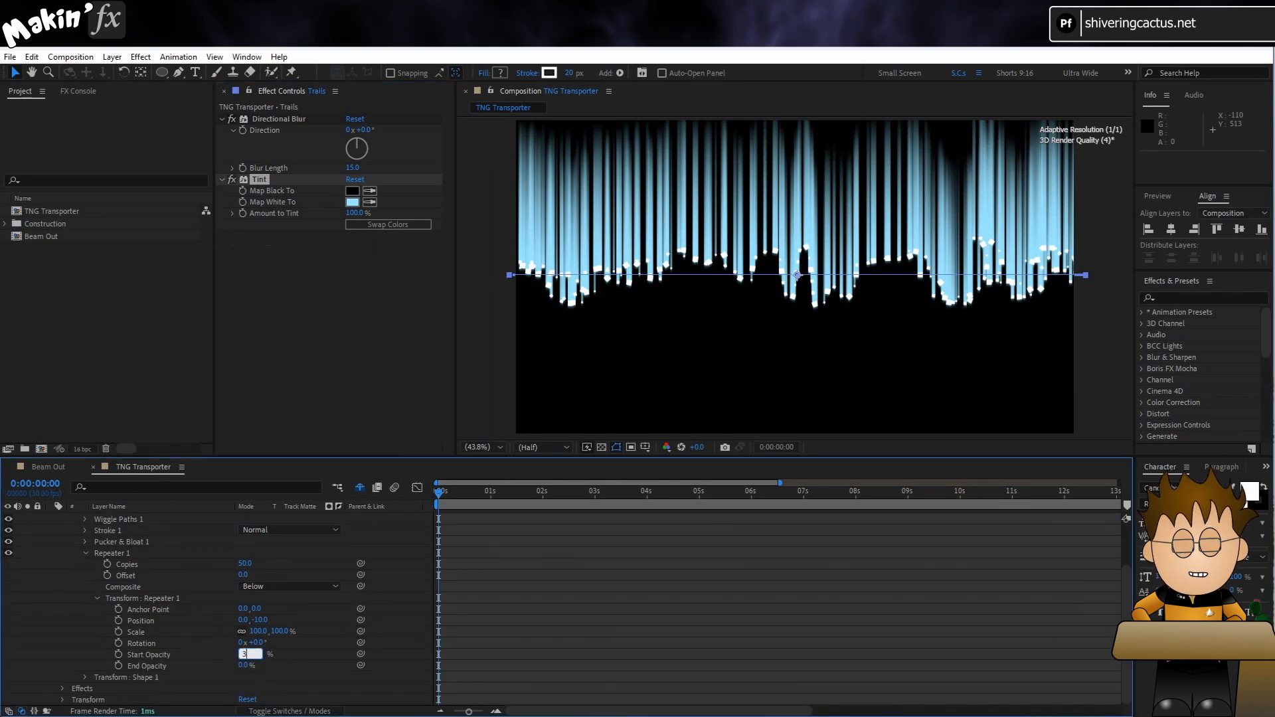
type("5")
key("Return")
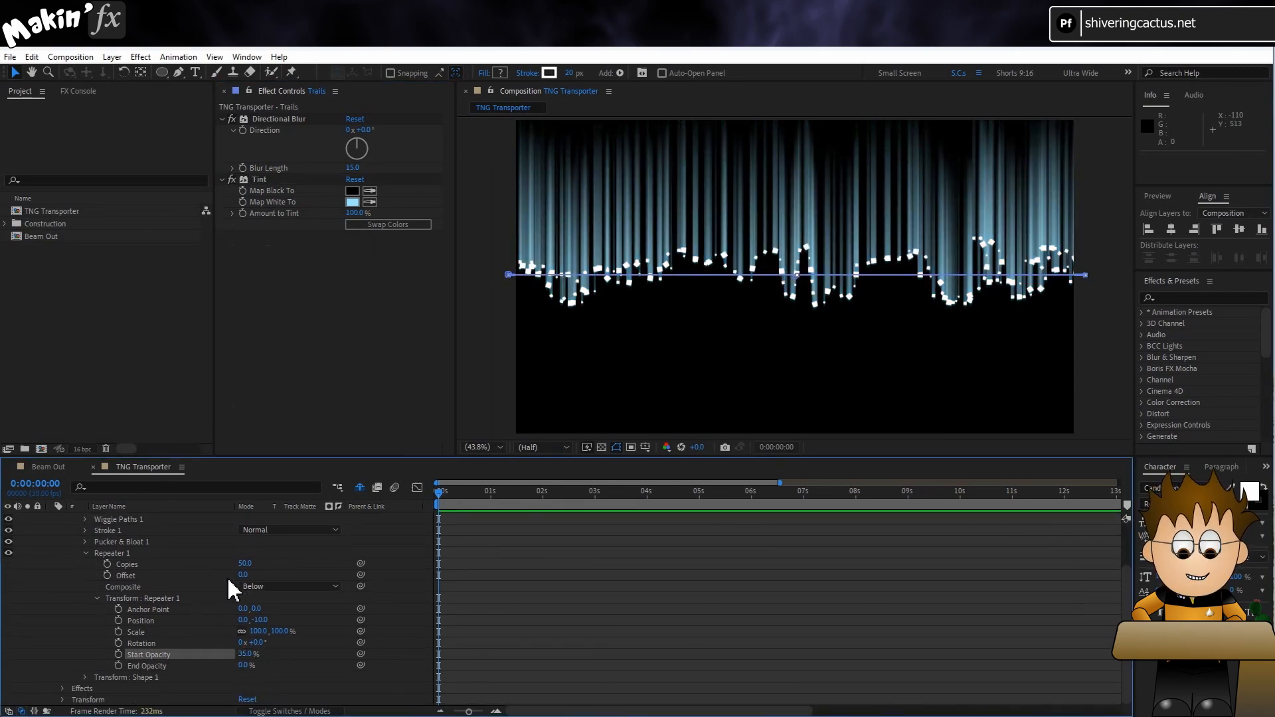
scroll(166, 564, "up", 2)
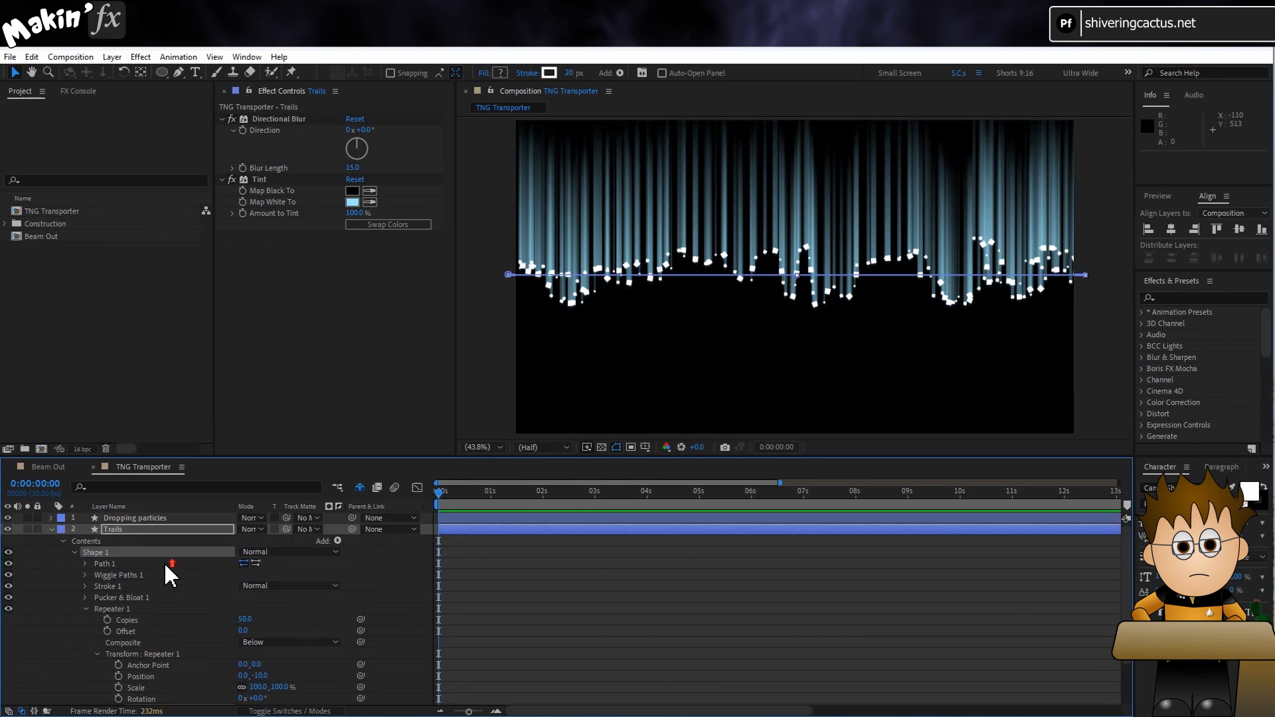
- Collapse the Trails layer's properties and parent Trails to the Dropping particles layer
left_click(52, 529)
left_click(112, 530)
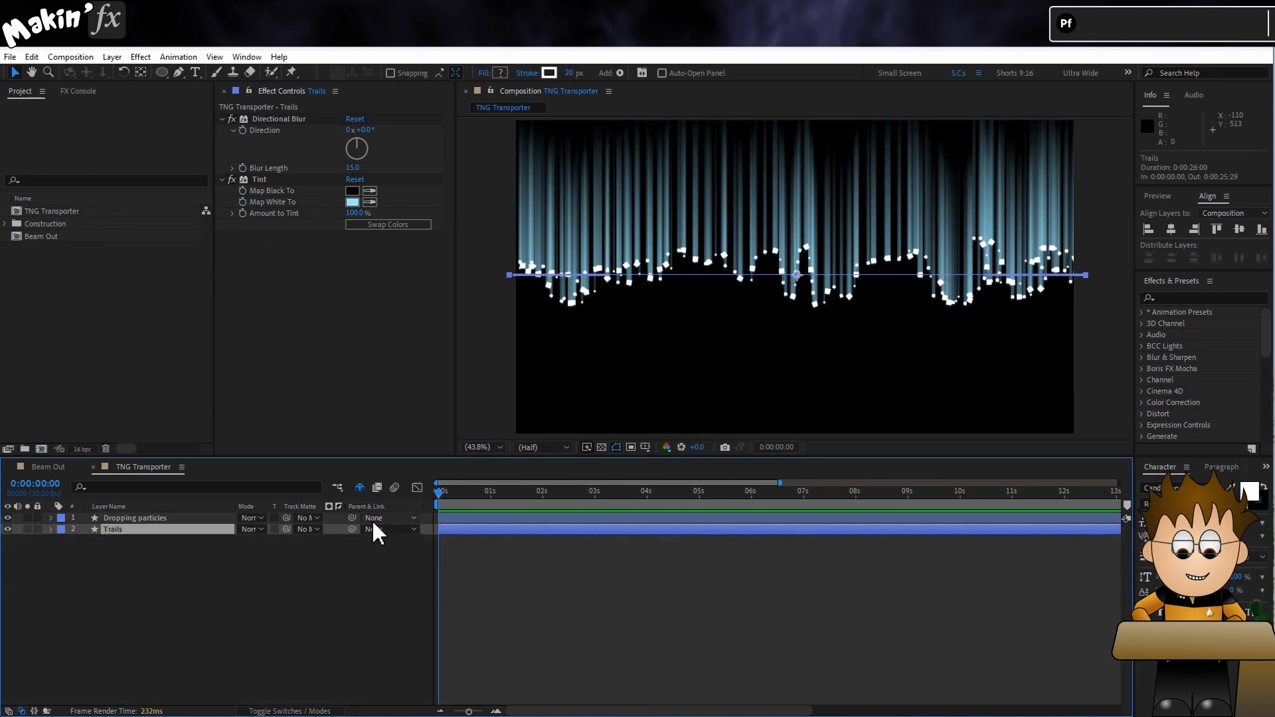
left_click_drag(353, 530, 198, 517)
- Set the blending mode of both the Dropping particles and Trails layers to Add
left_click(185, 517)
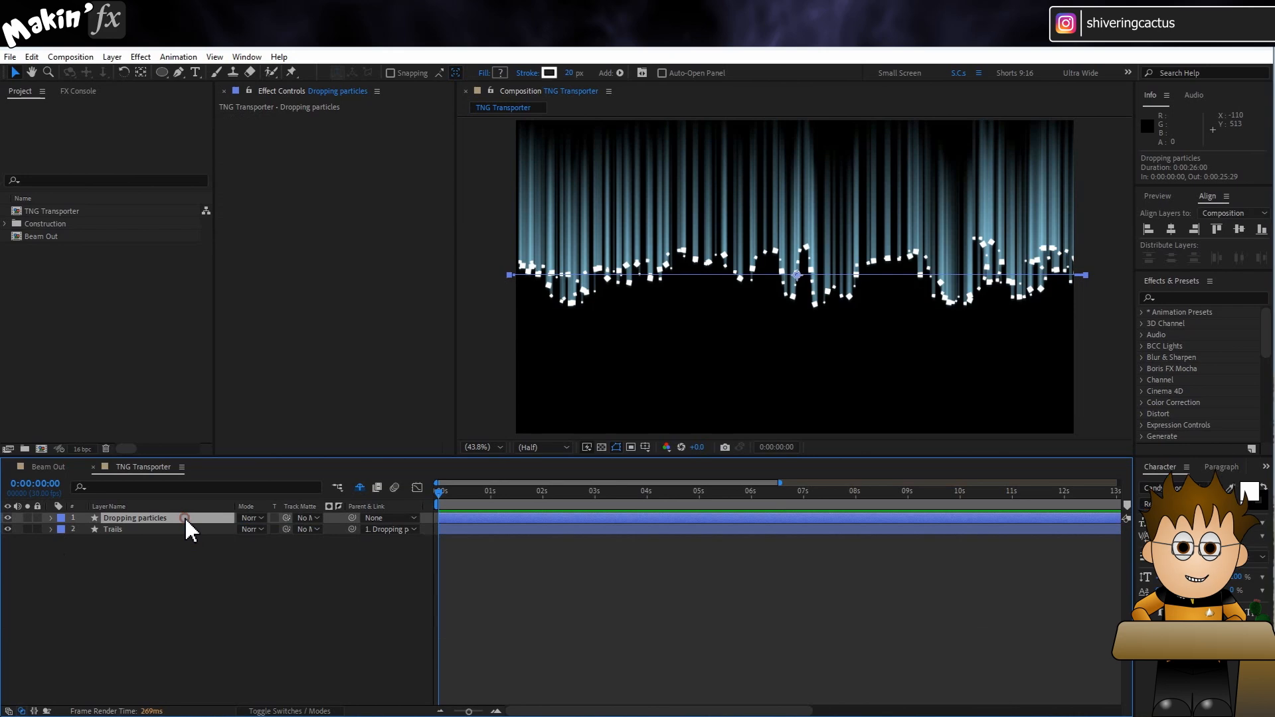
left_click(251, 518)
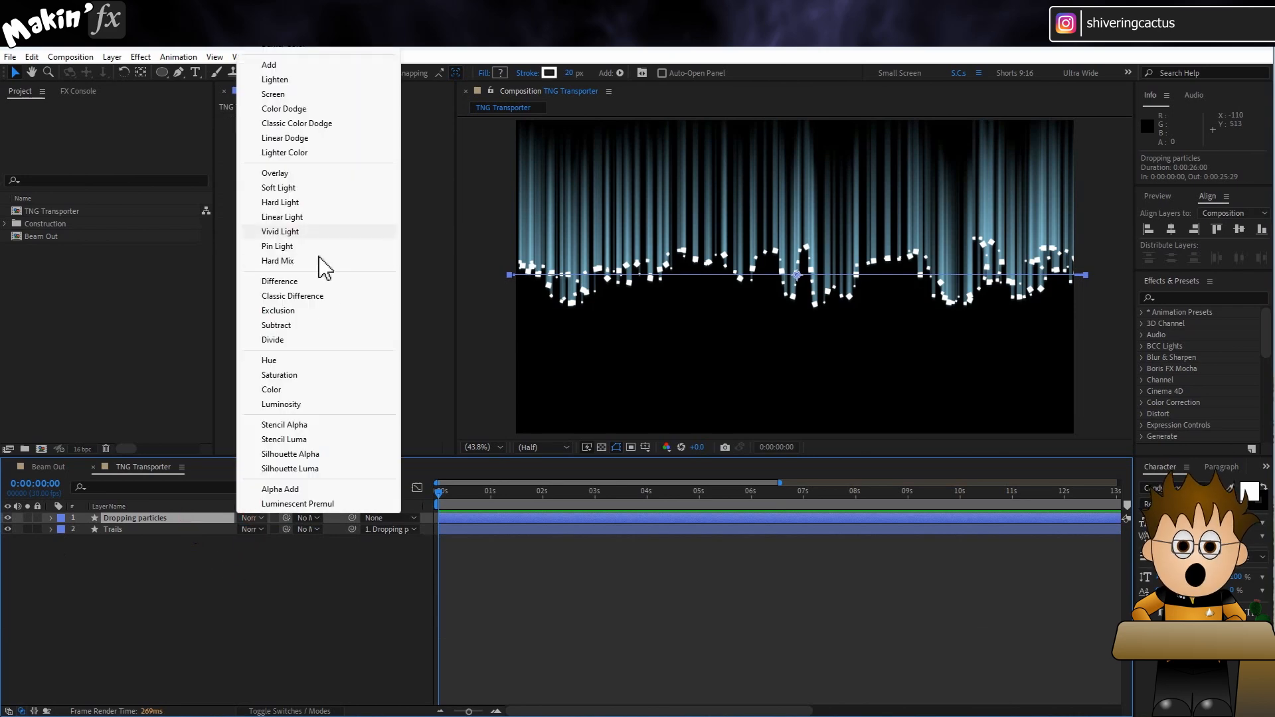
left_click(323, 65)
left_click(252, 529)
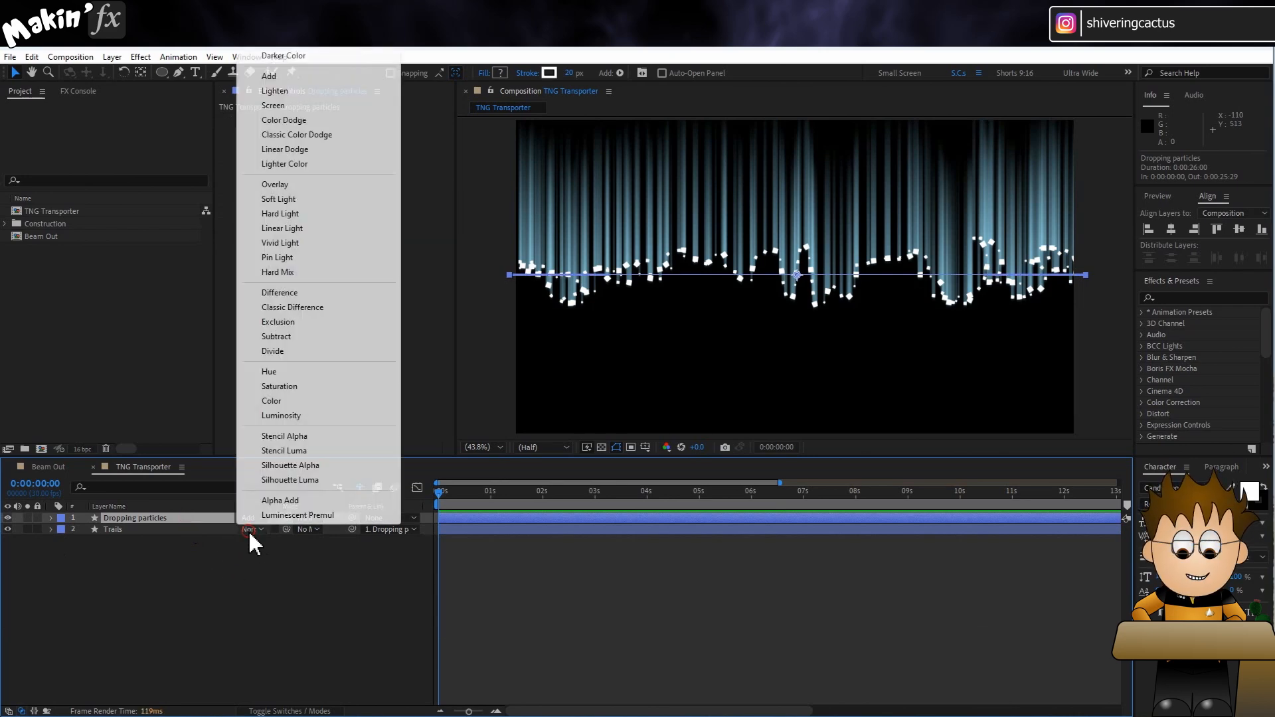
left_click(318, 76)
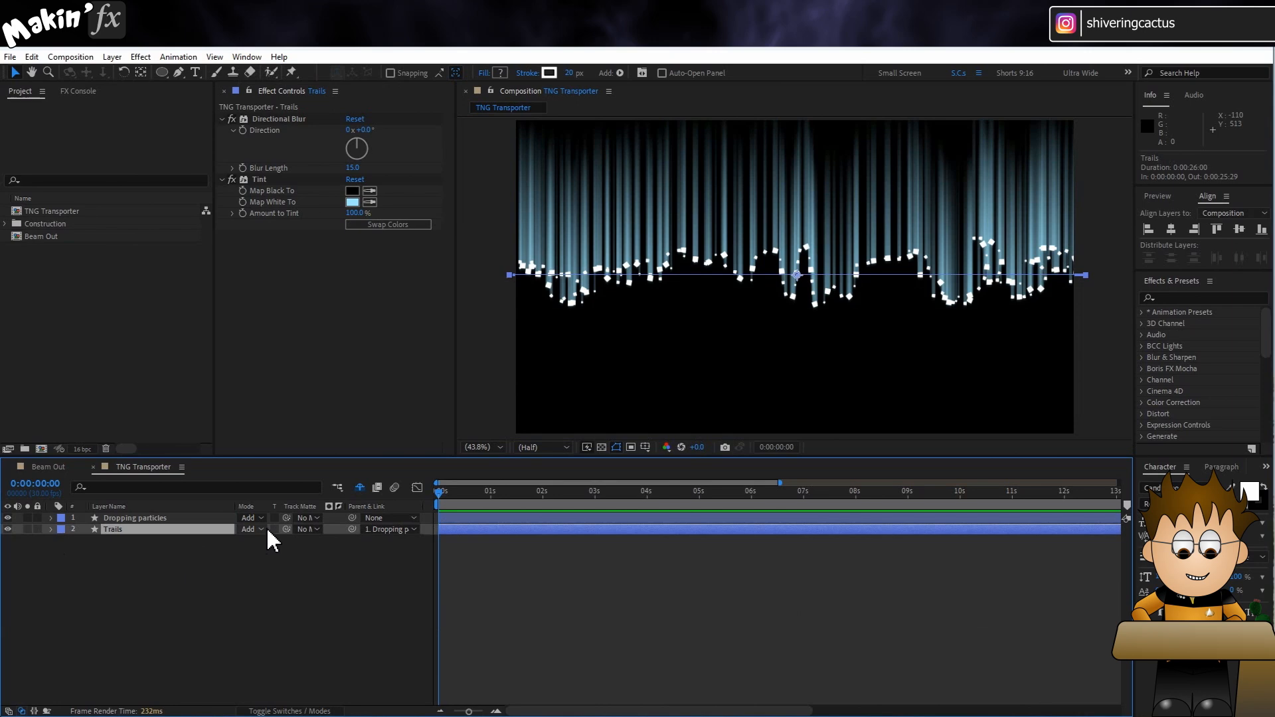
- Apply a Glow effect to the Dropping particles layer with Glow Intensity 2 and Glow Colors set to A & B Colors
left_click(189, 553)
left_click(169, 518)
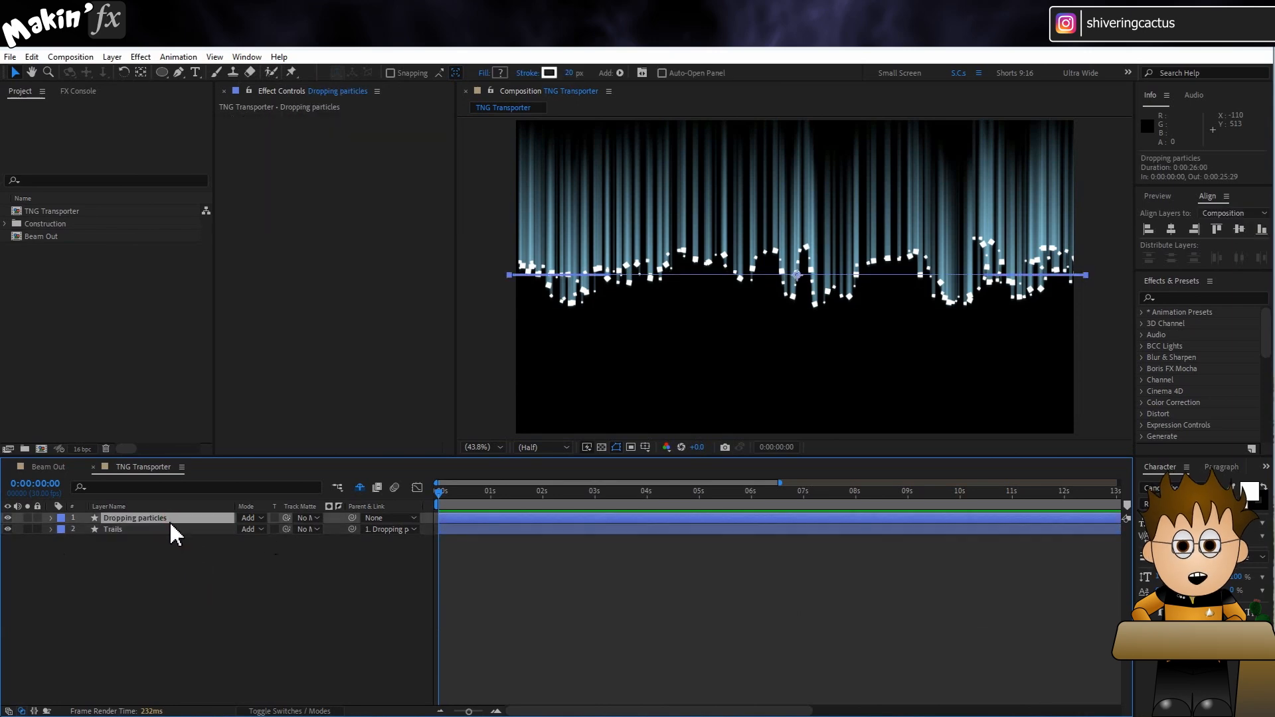
left_click(141, 57)
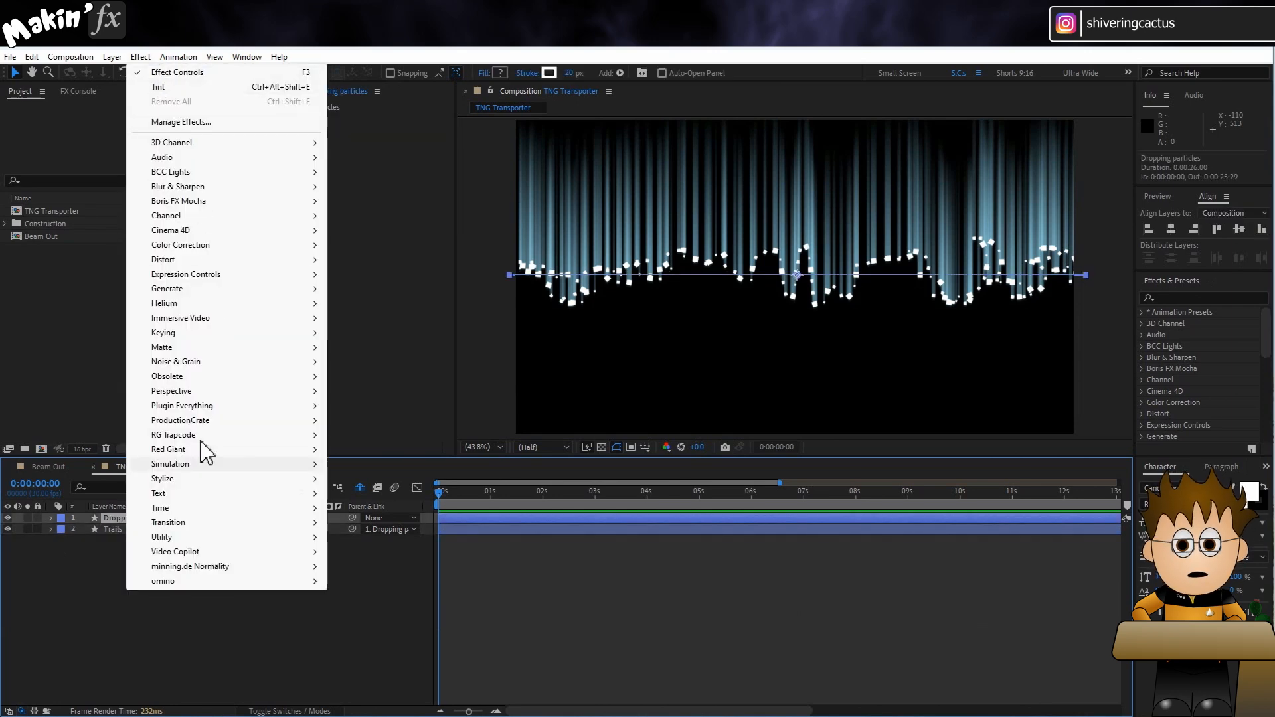
mouse_move(196, 480)
left_click(362, 362)
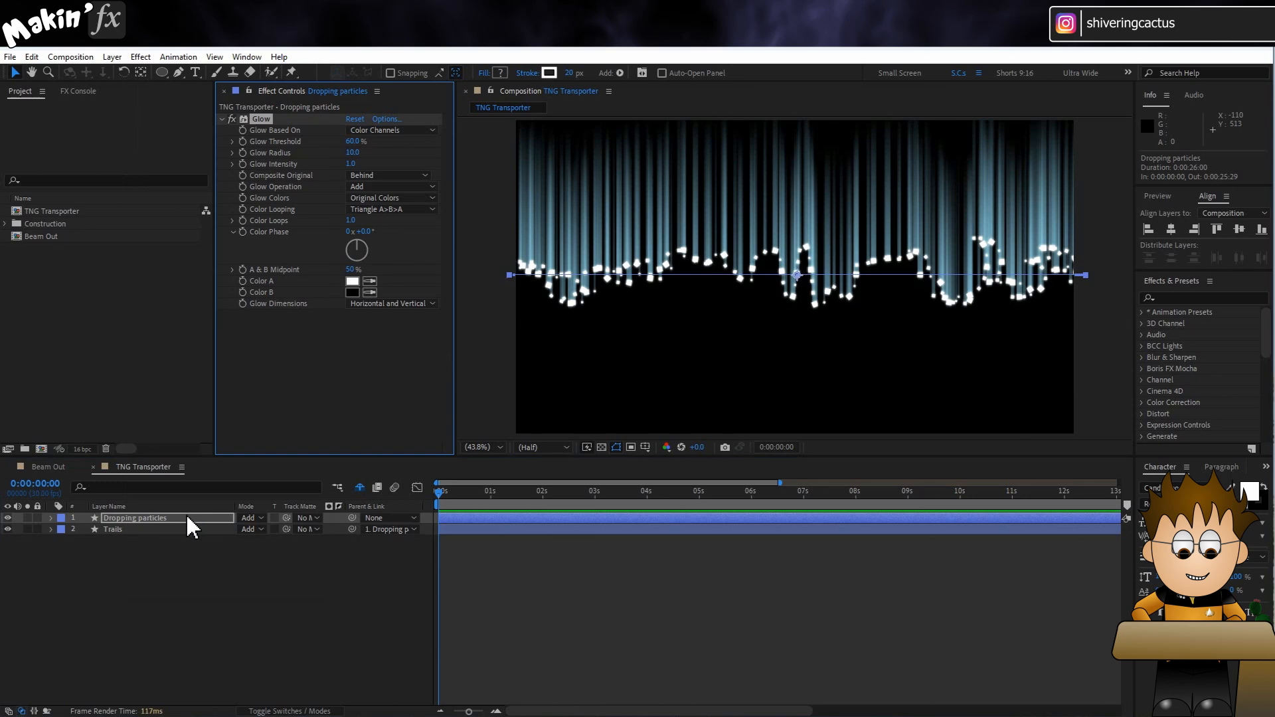
left_click(350, 164)
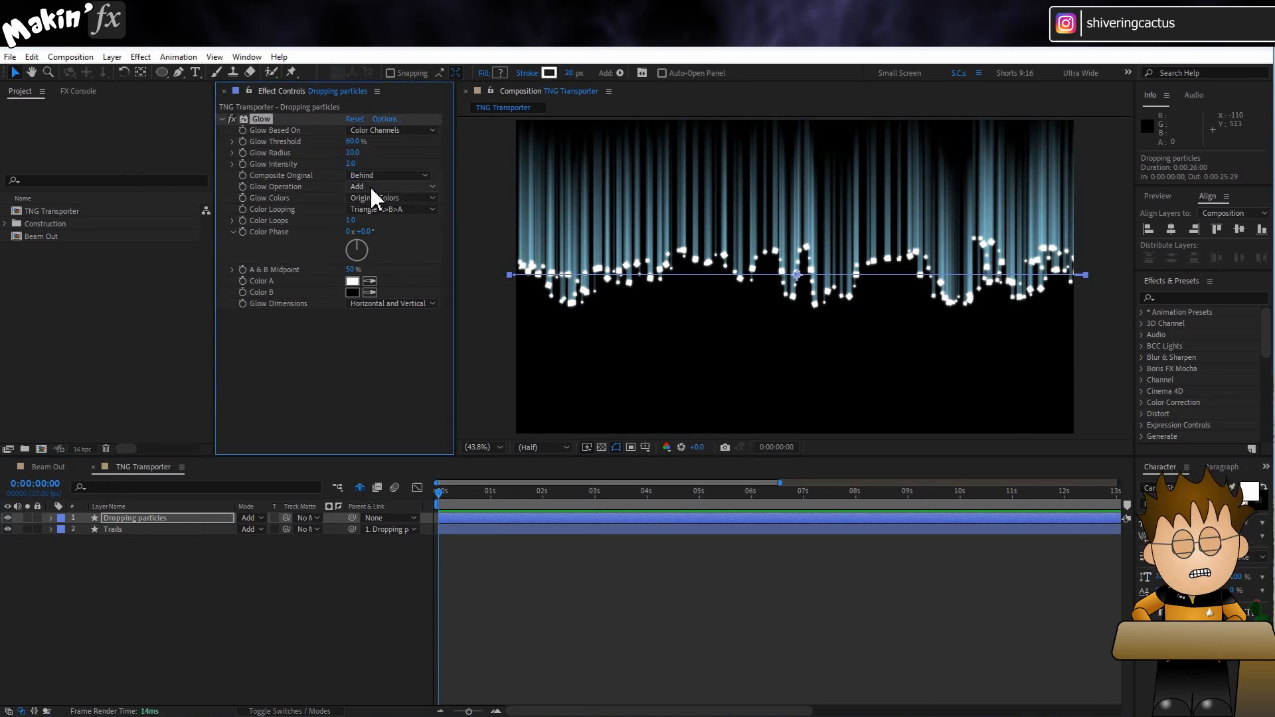
left_click(398, 197)
left_click(406, 227)
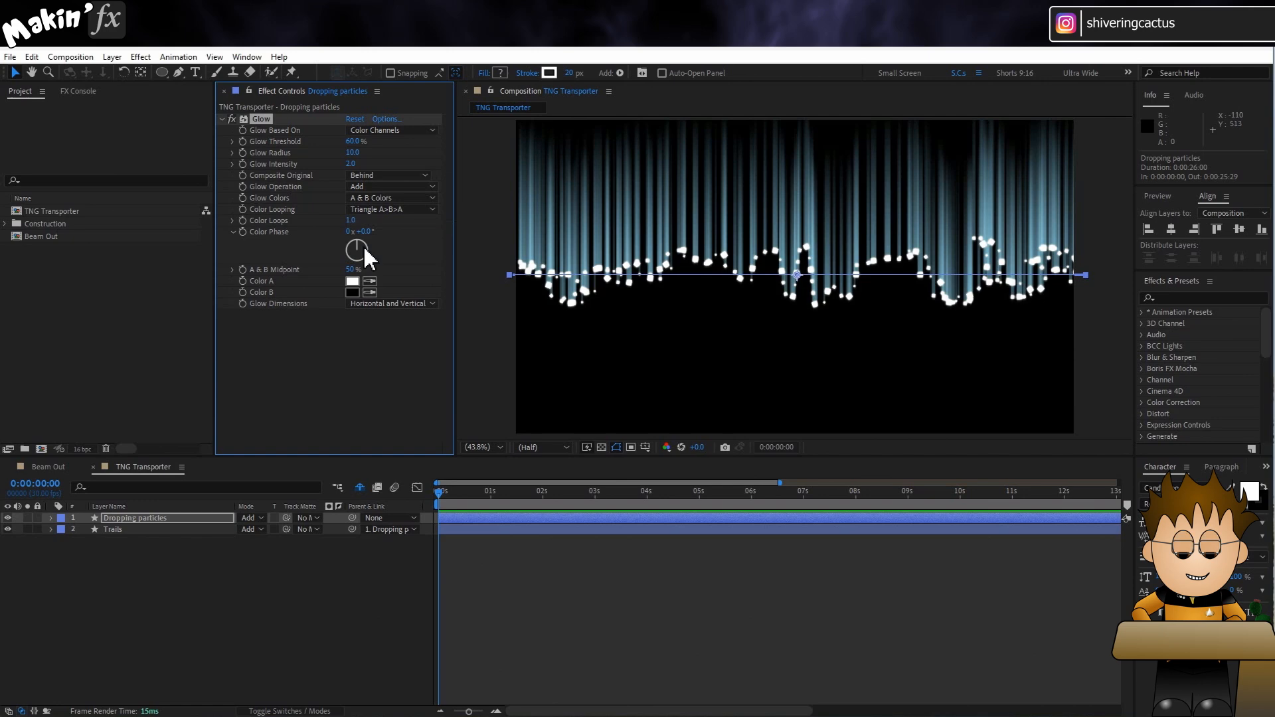
- Set the Glow effect's Color A to the light blue B7EDFF and Color B to the darker blue 0E6790
left_click(352, 283)
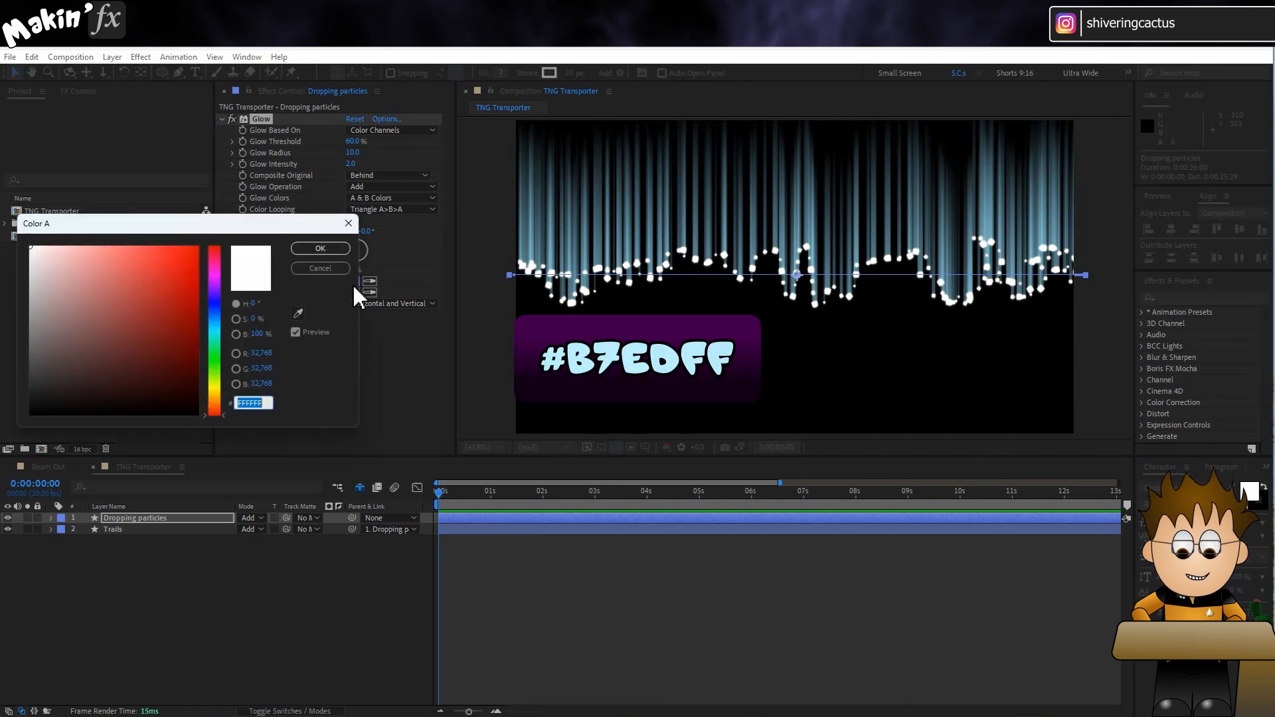
type("B")
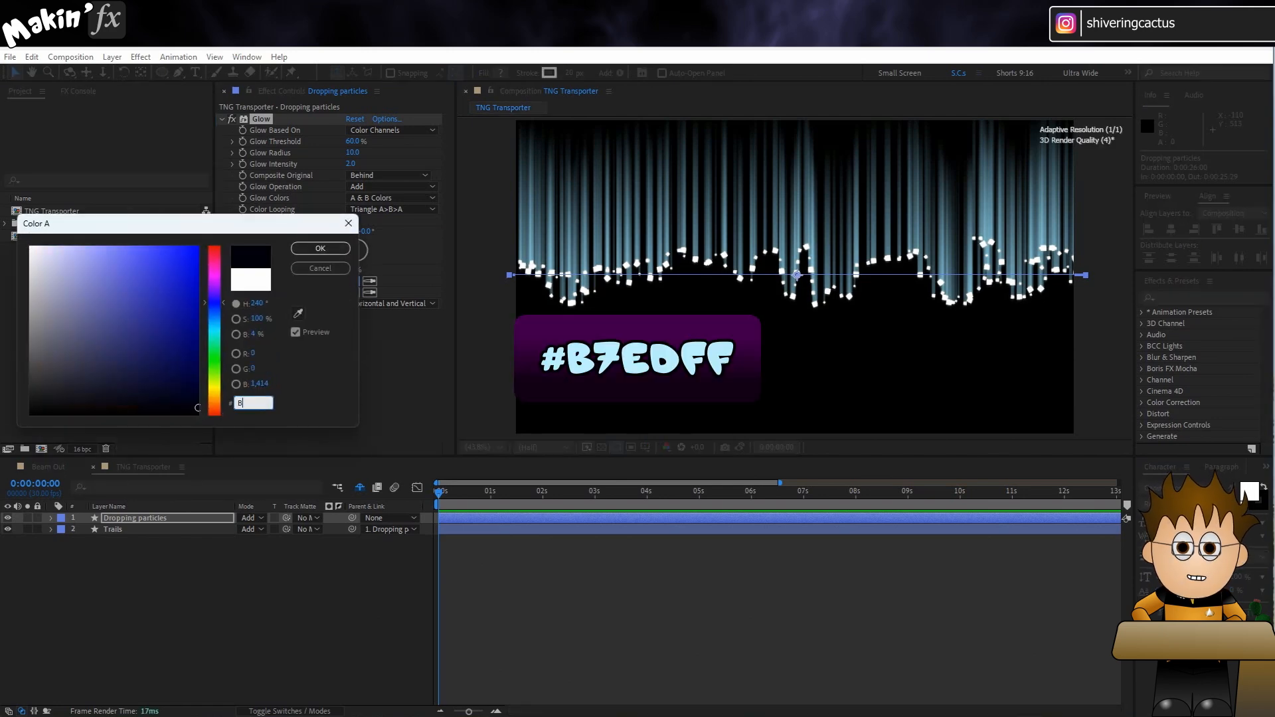
type("7EDFF")
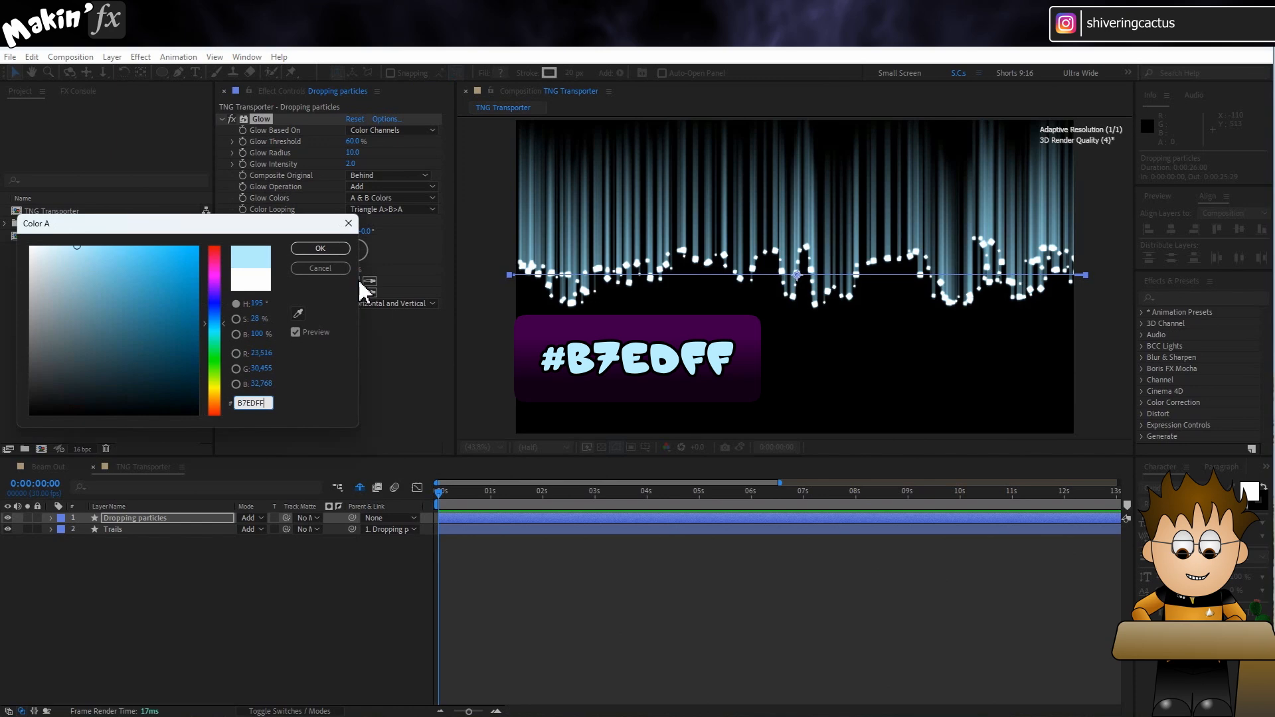
left_click(325, 250)
left_click(352, 295)
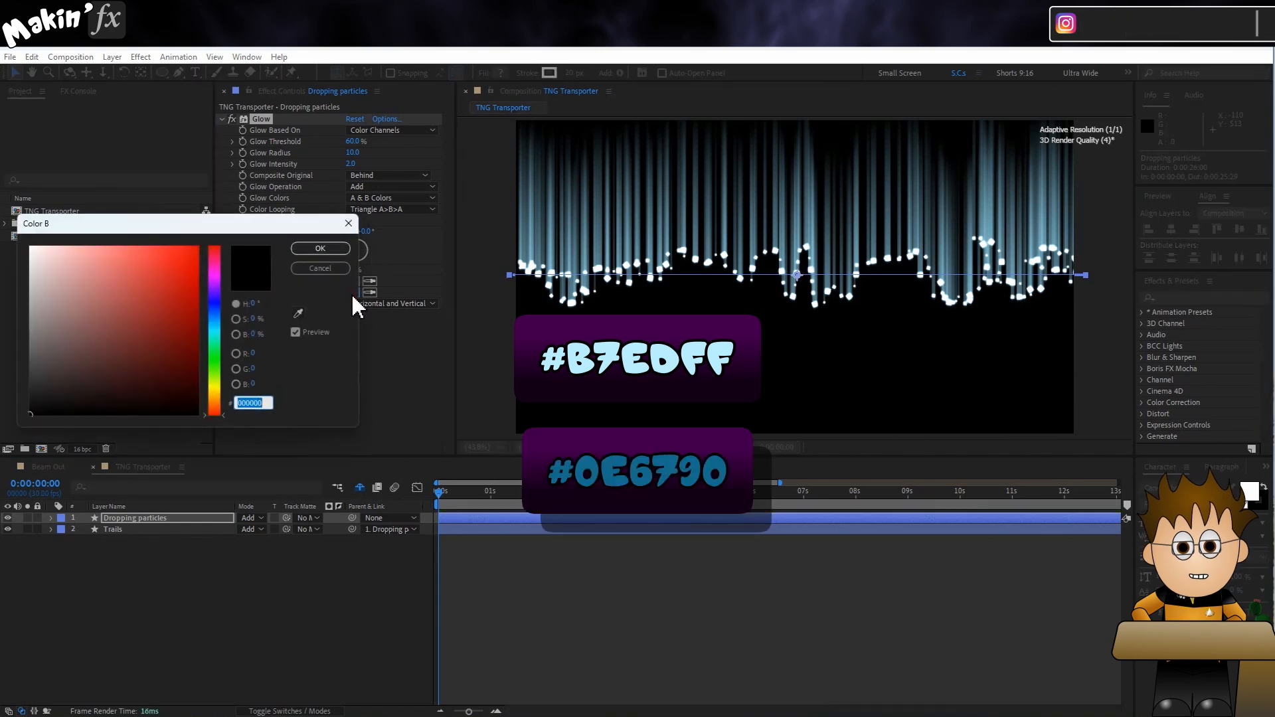
type("0E")
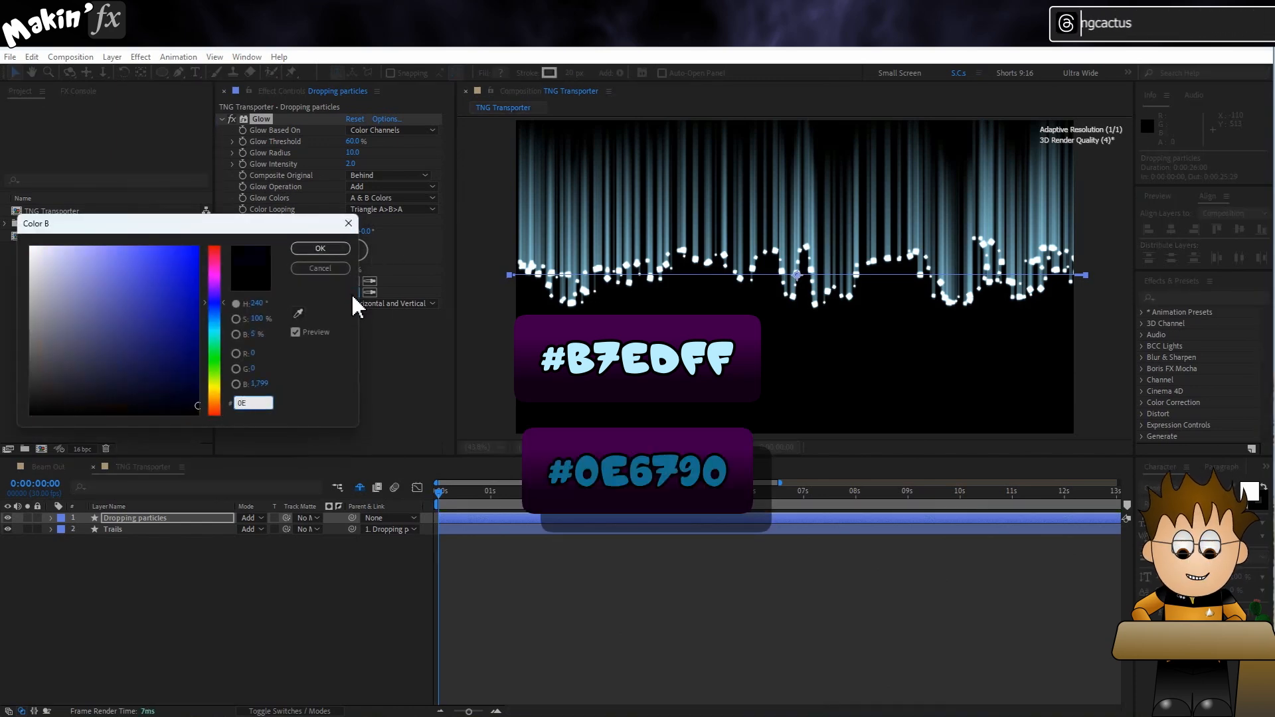
type("67")
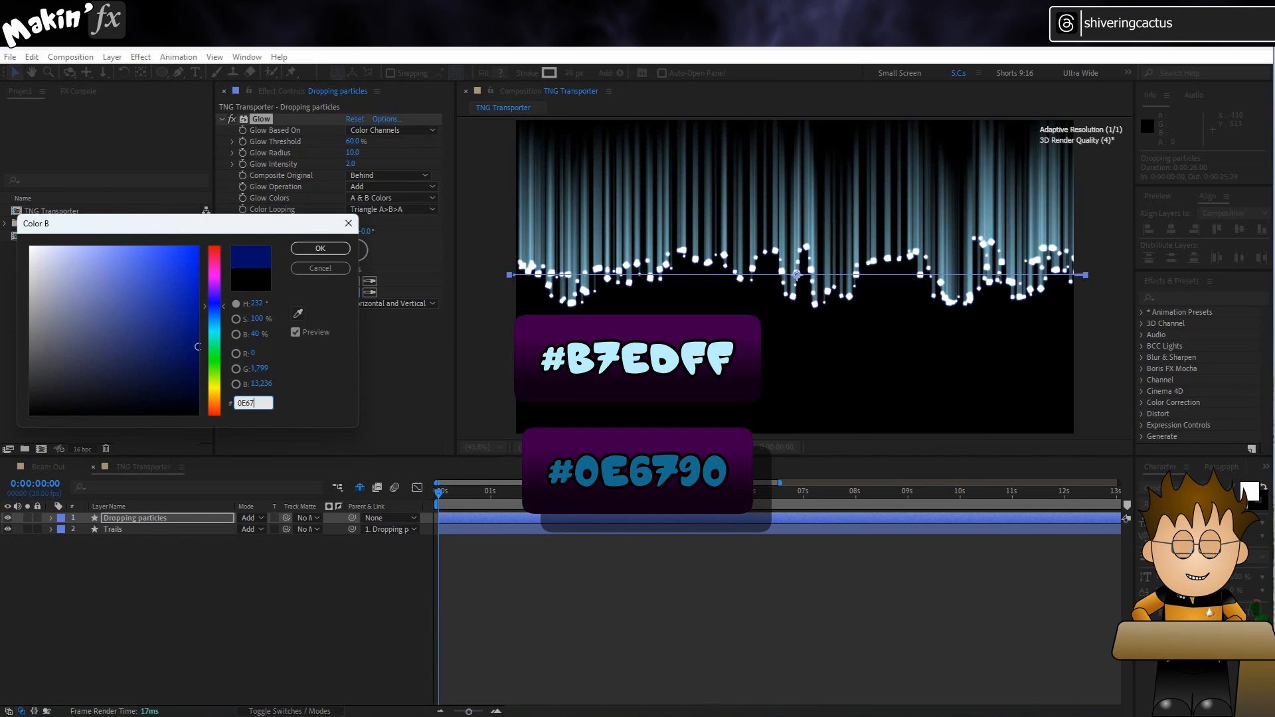
type("90")
left_click(325, 248)
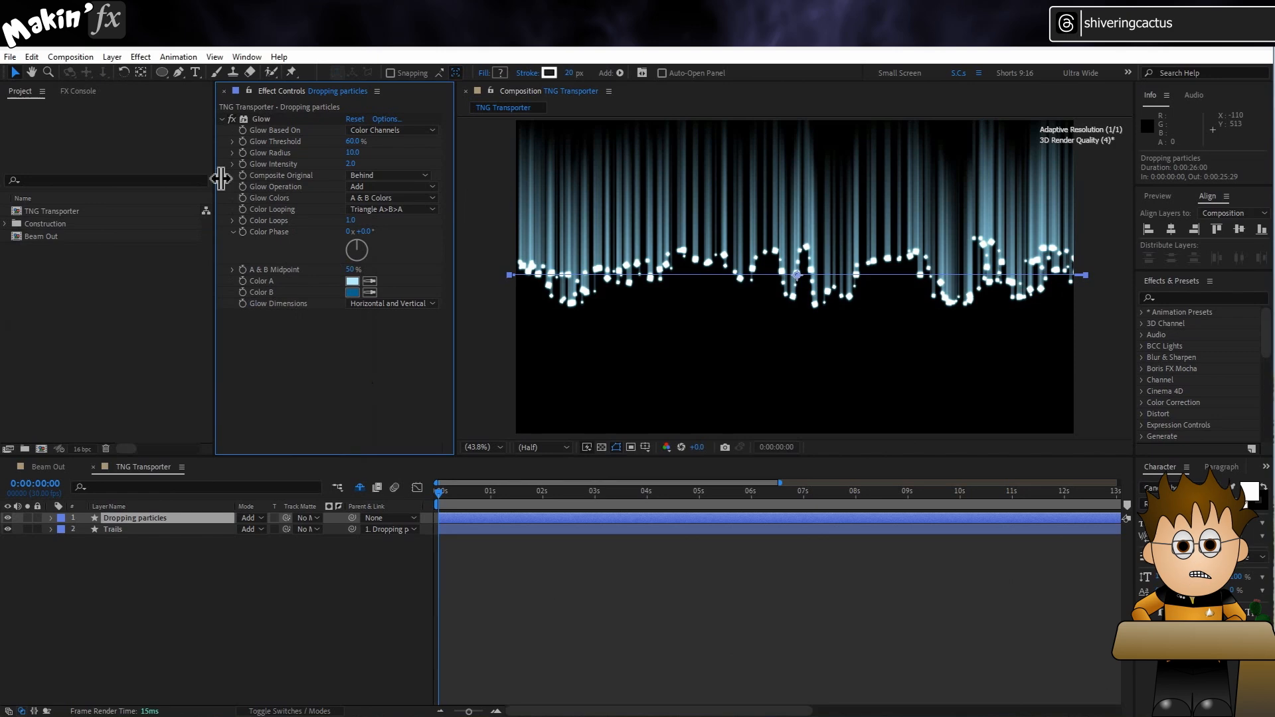
- Apply a CC Vector Blur effect to the Dropping particles layer with an Amount of 10
left_click(141, 58)
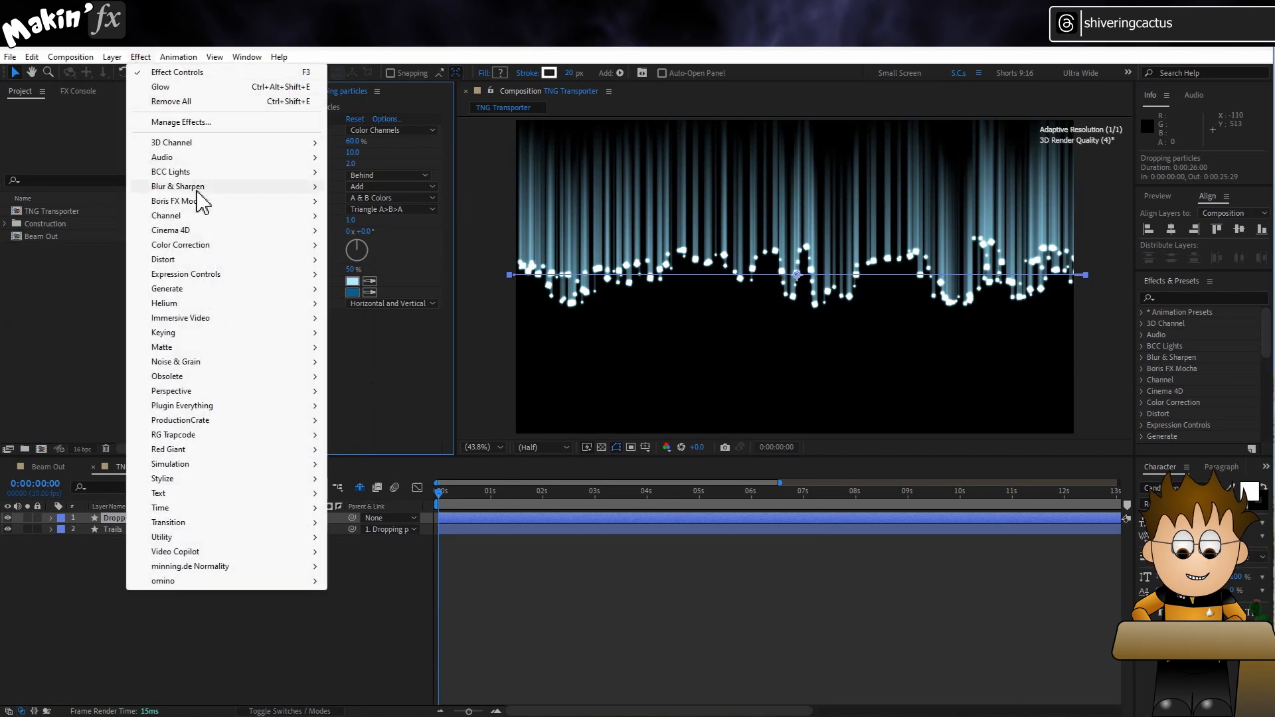
mouse_move(213, 187)
left_click(374, 273)
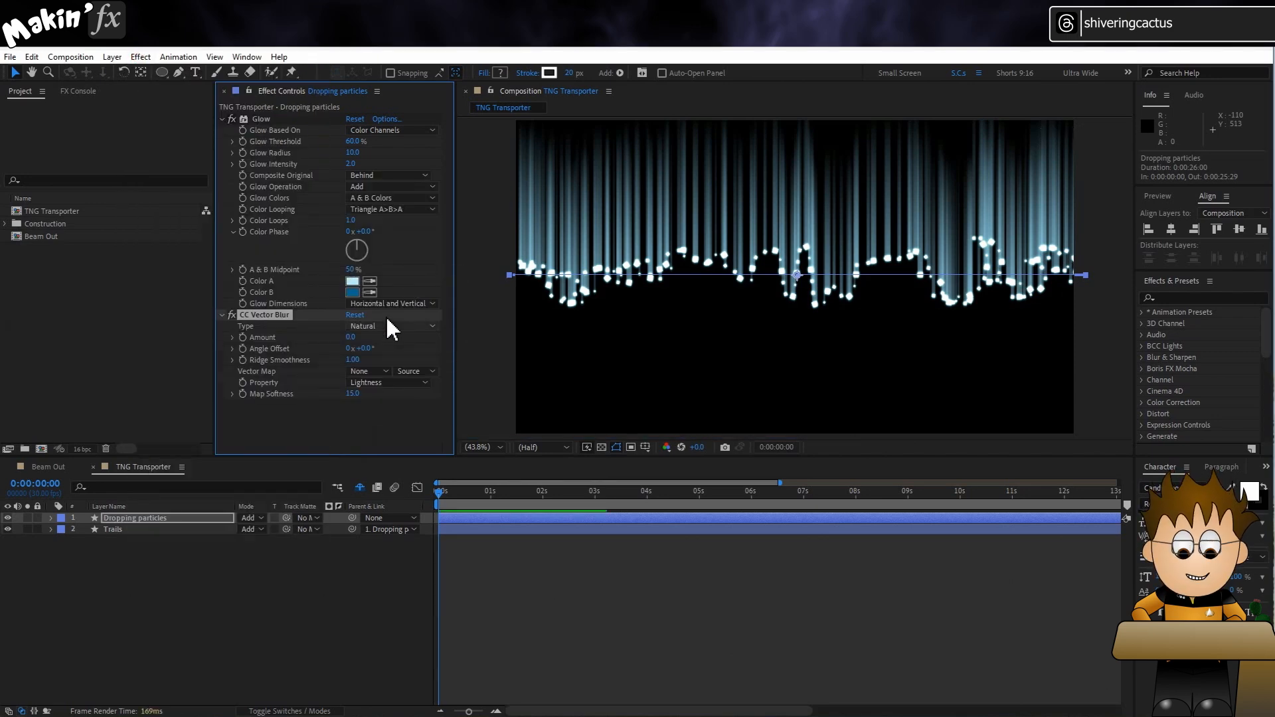
left_click(354, 338)
type("10")
key("Return")
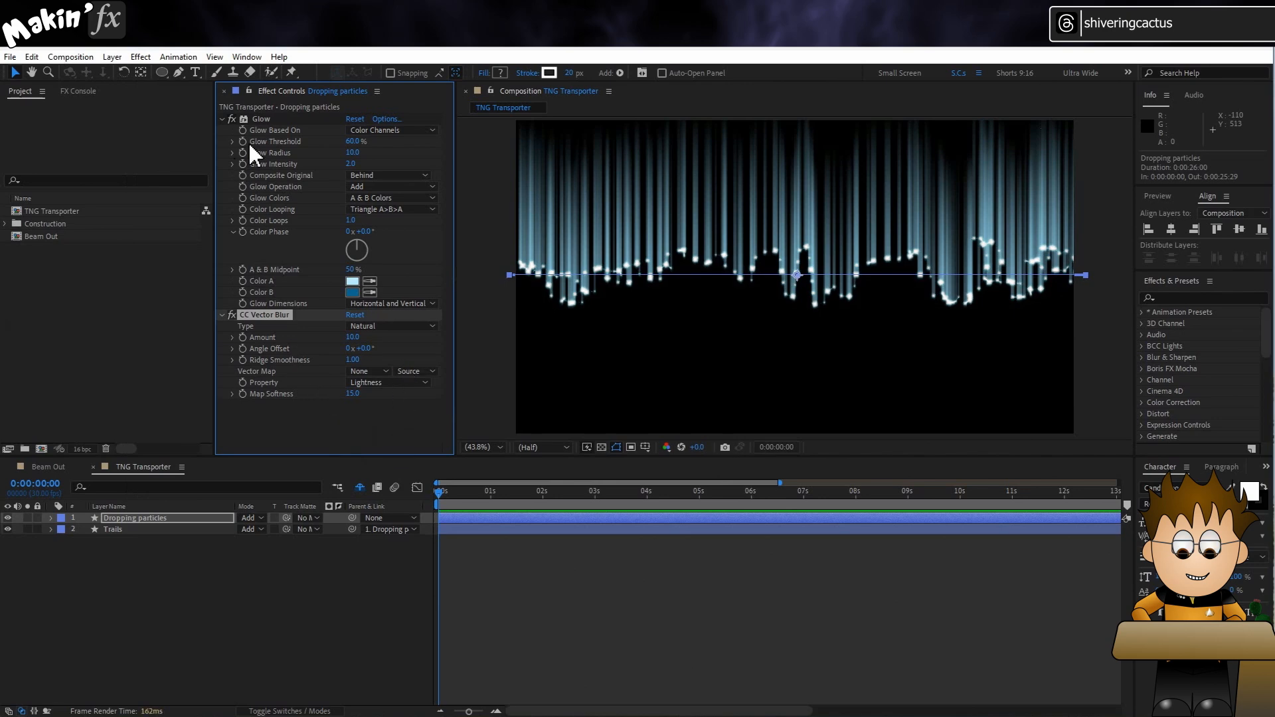
- Duplicate the Glow effect on the Dropping particles layer and place the copy below CC Vector Blur
left_click(264, 119)
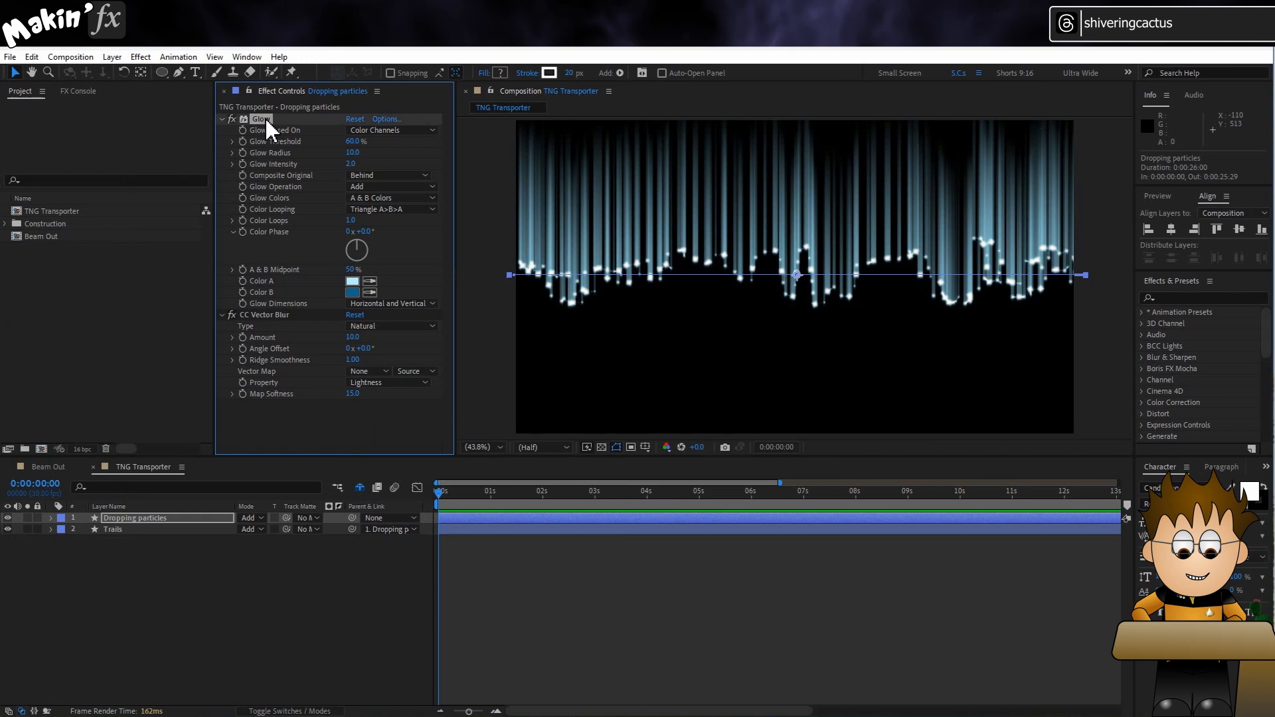
key("ctrl+d")
left_click(220, 173)
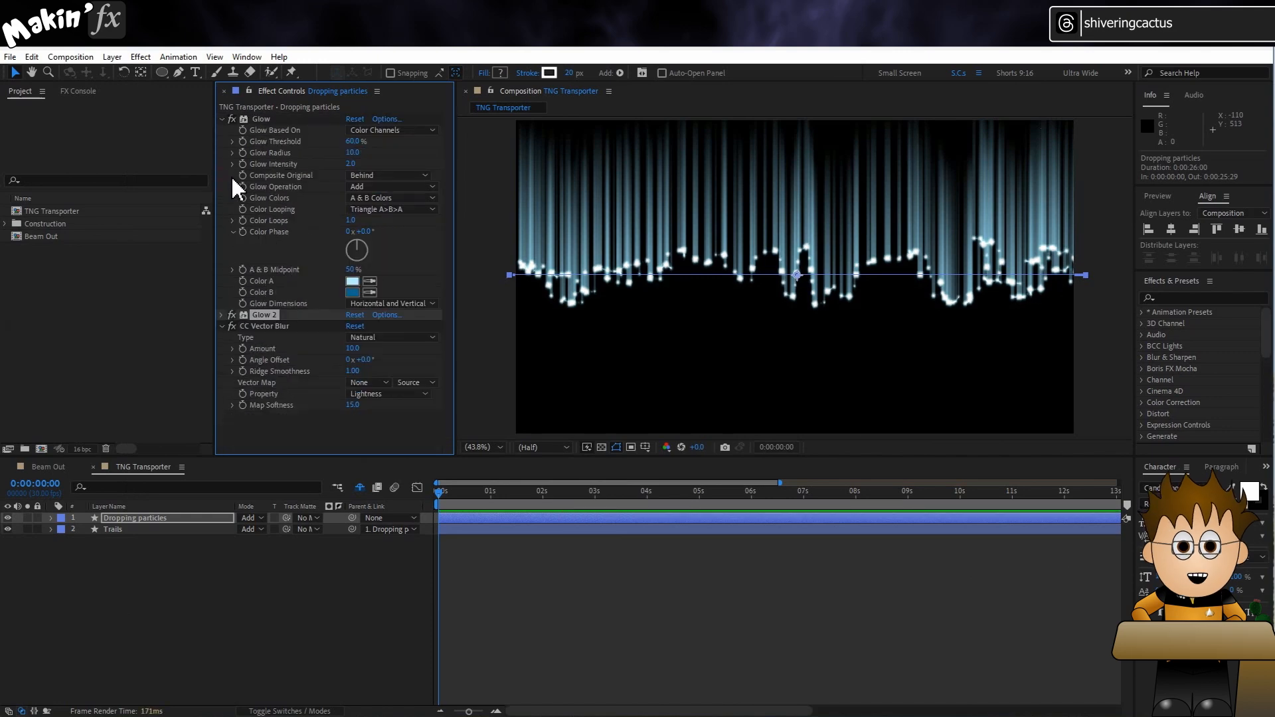
left_click(220, 119)
left_click_drag(267, 130, 282, 220)
- Set the duplicated glow's Glow Radius to 250 and Glow Intensity to 10, then collapse the effect settings
left_click(221, 220)
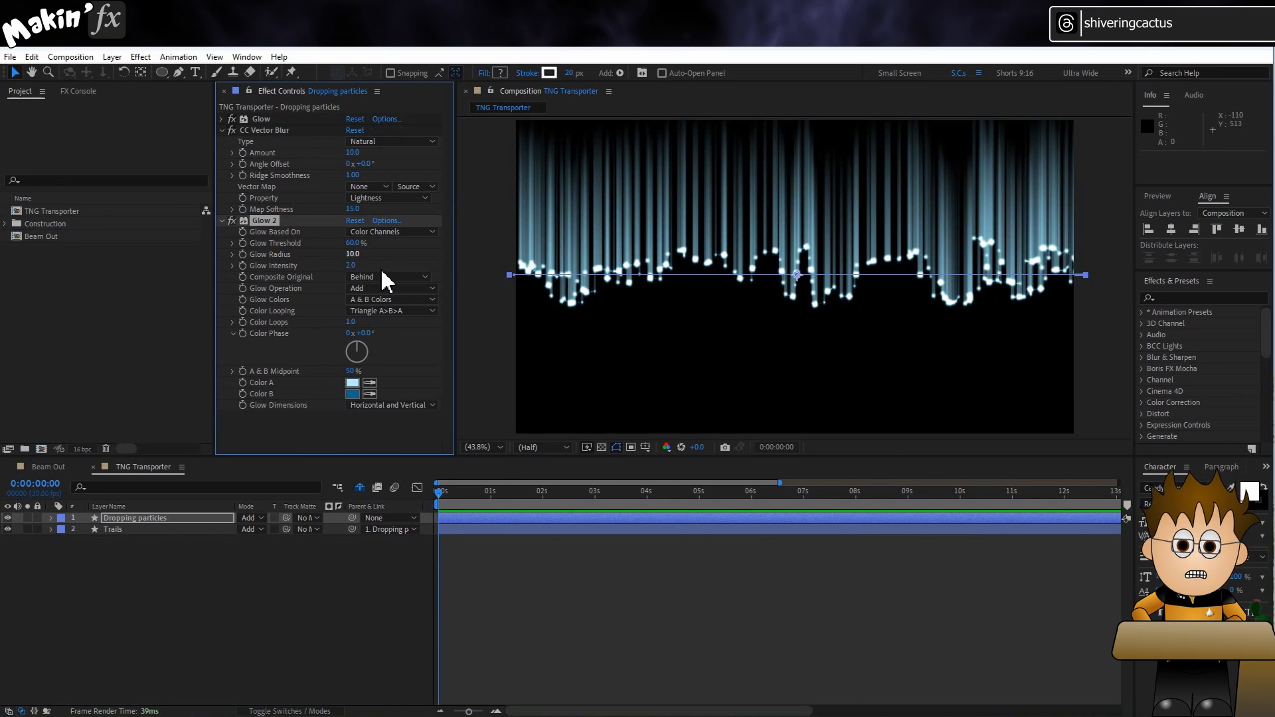
type("25")
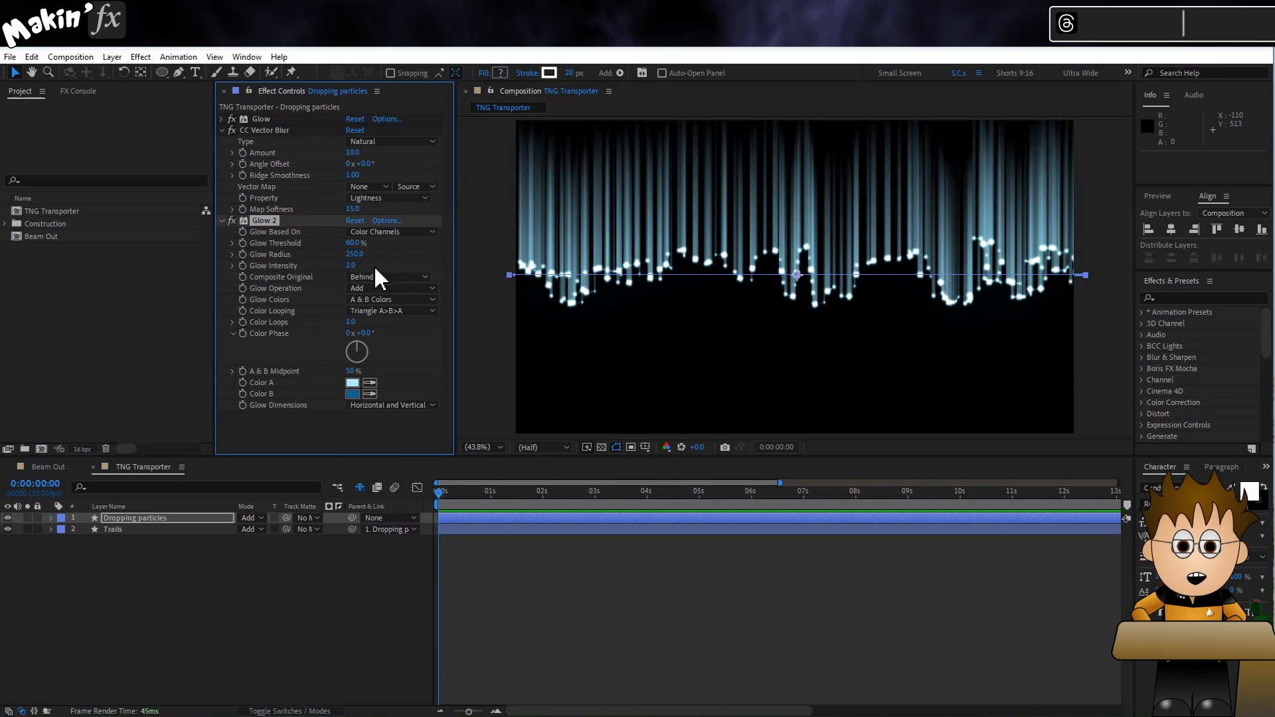
left_click(354, 266)
type("10")
key("Return")
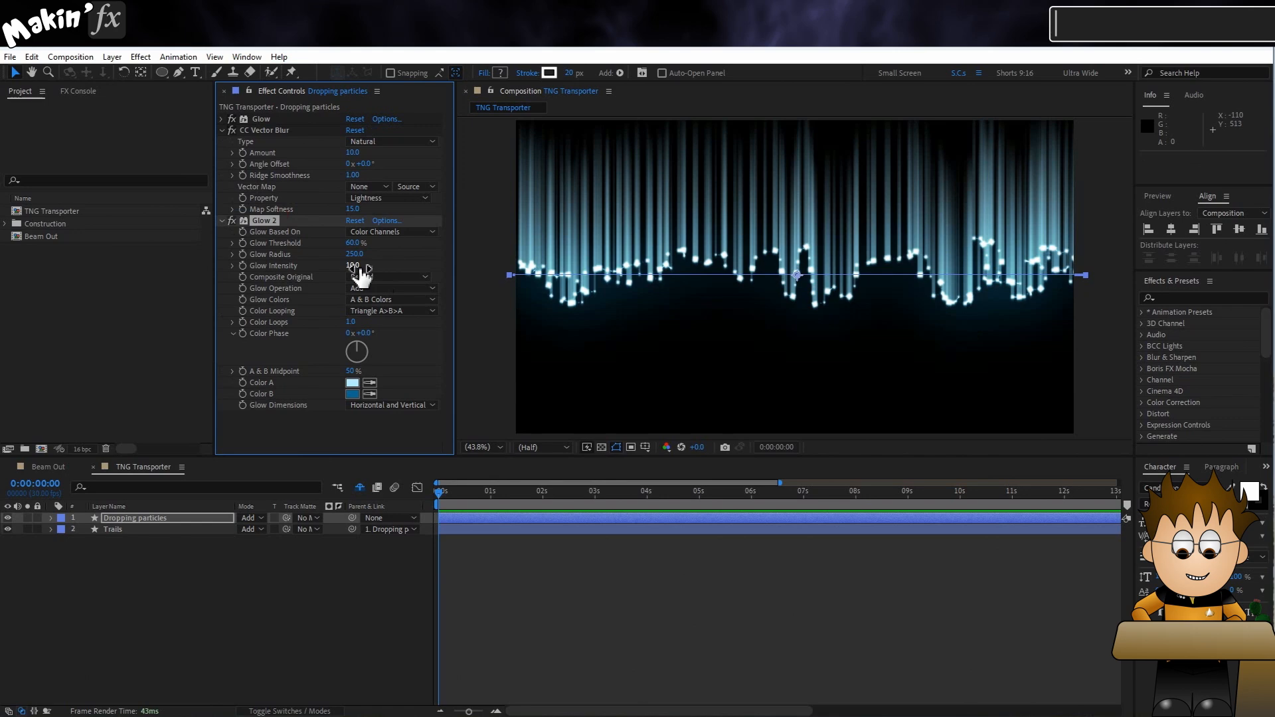
left_click(223, 219)
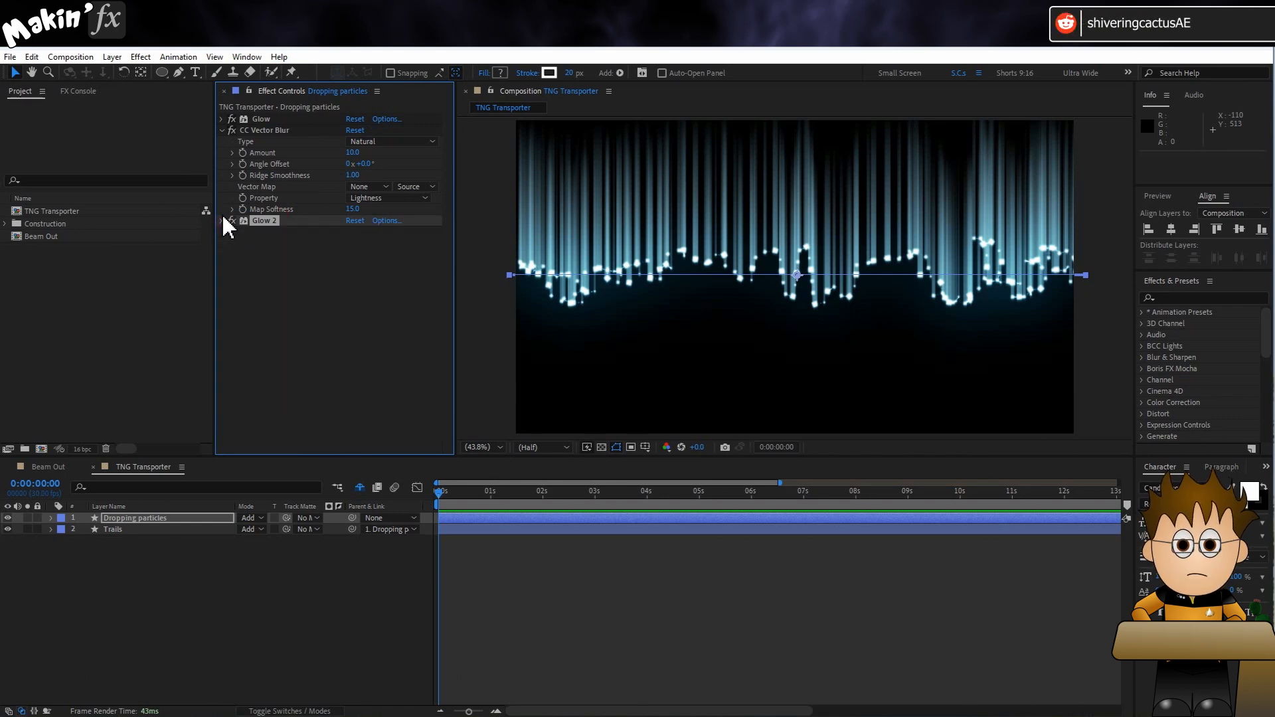
left_click(220, 130)
- Reveal the shy reference layer Safe For Transport.mp4, make it visible, and lock it as the topmost layer
left_click(360, 489)
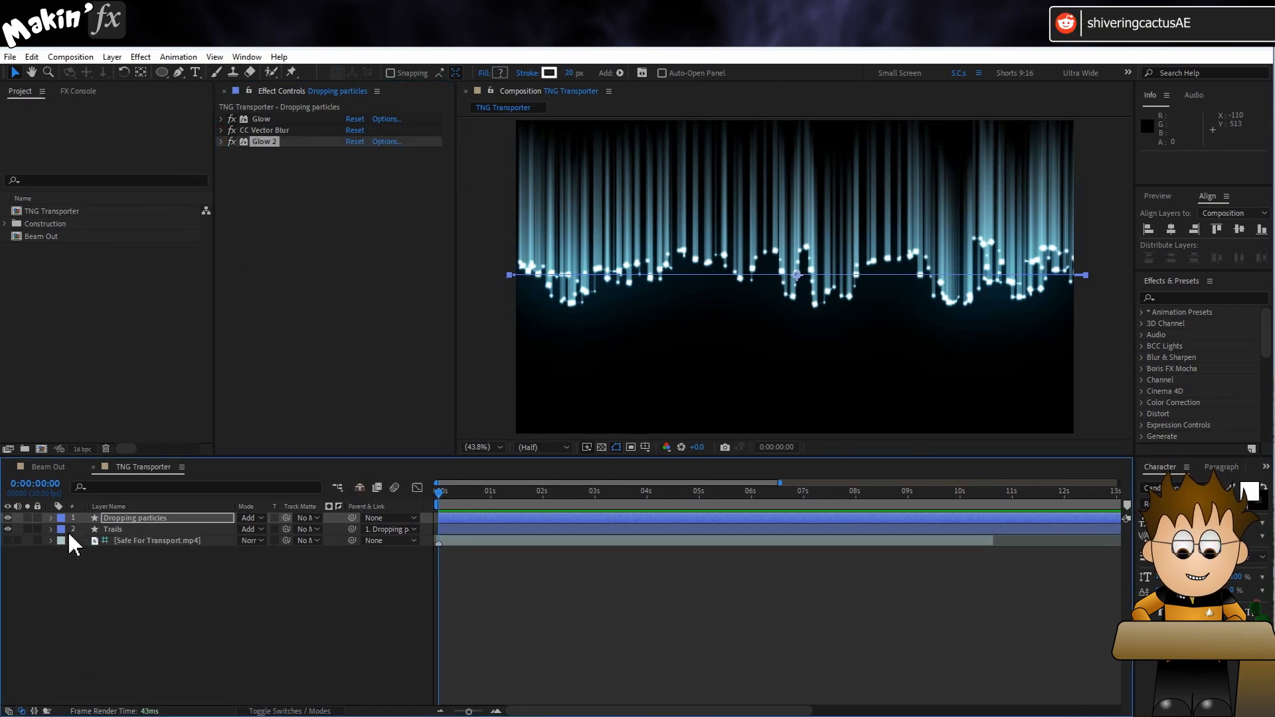
left_click(7, 540)
left_click(76, 540)
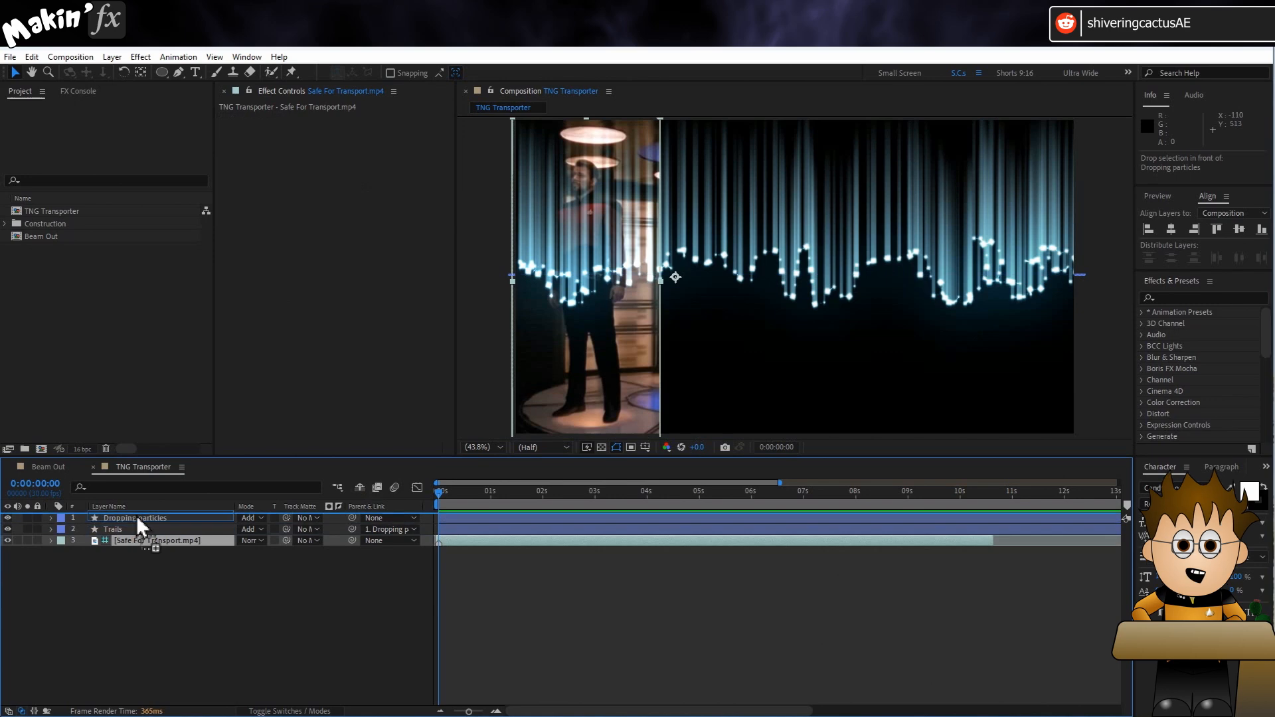
left_click_drag(129, 540, 130, 516)
left_click(37, 518)
- Scrub through the reference footage and set the current time to 0:00:00:05
left_click_drag(444, 492, 514, 503)
left_click_drag(530, 503, 449, 509)
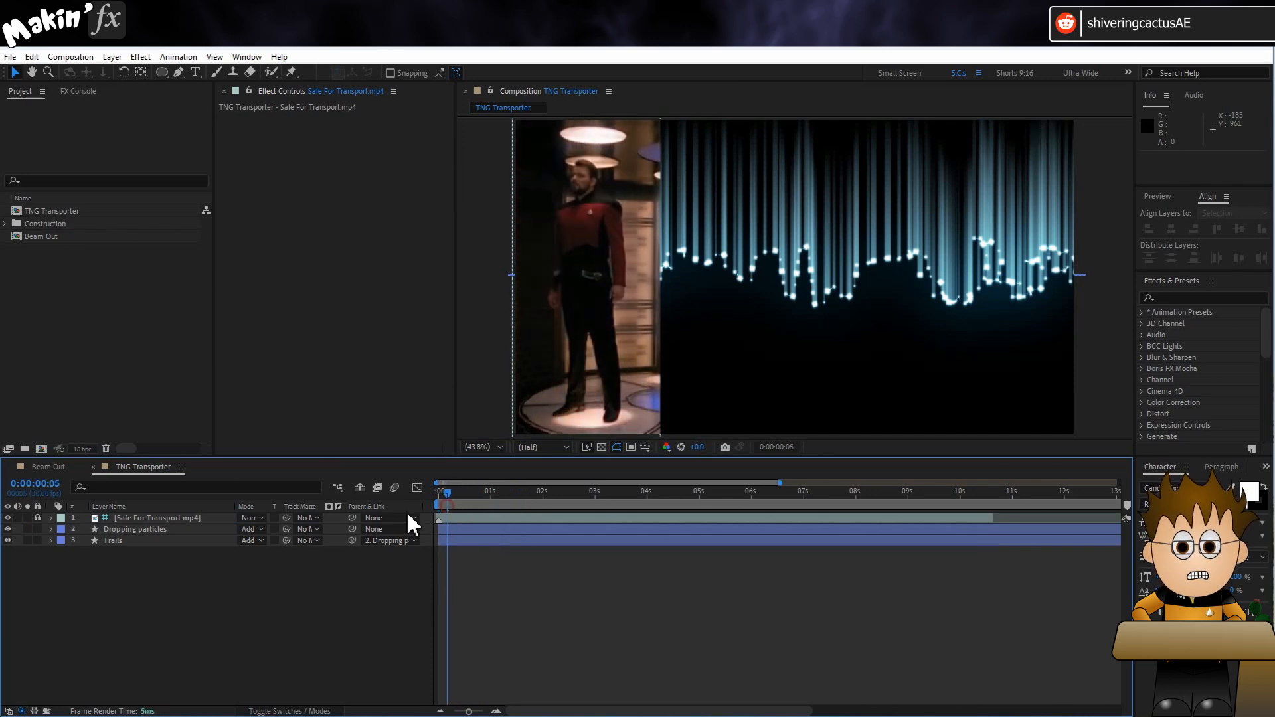
- Check the Guide Layer option of the Safe For Transport.mp4 layer, unlocking the layer for this and locking it again
left_click(90, 528)
right_click(116, 517)
left_click(37, 517)
right_click(109, 510)
right_click(104, 516)
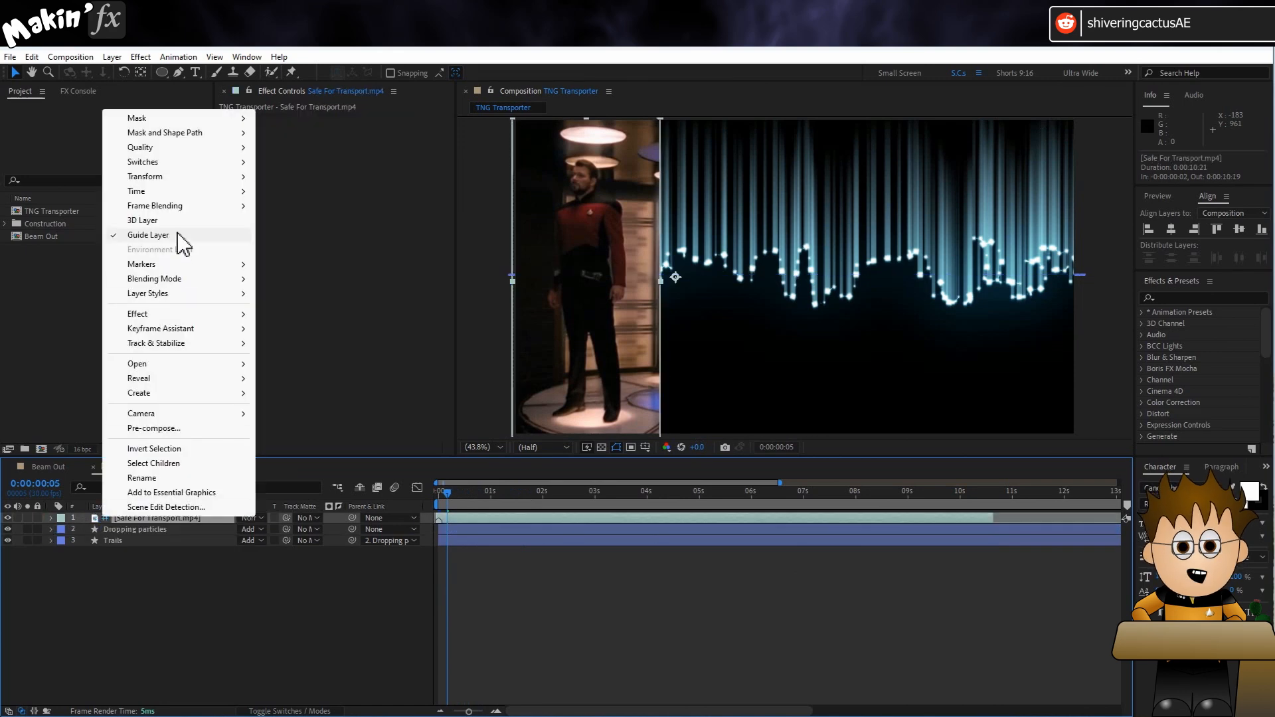
left_click(37, 517)
- Set the Dropping particles layer's Position keyframe at 0:00:00:05 to a Y value of -134, above the frame
left_click(113, 528)
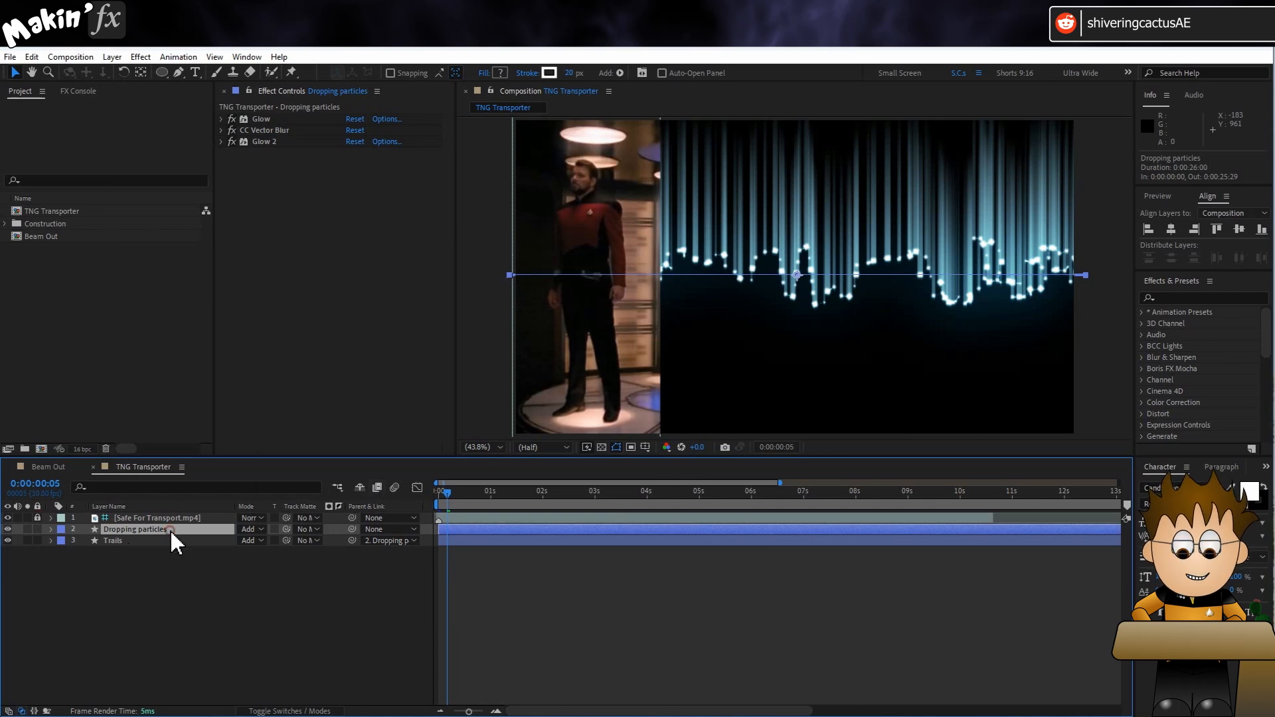
key("p")
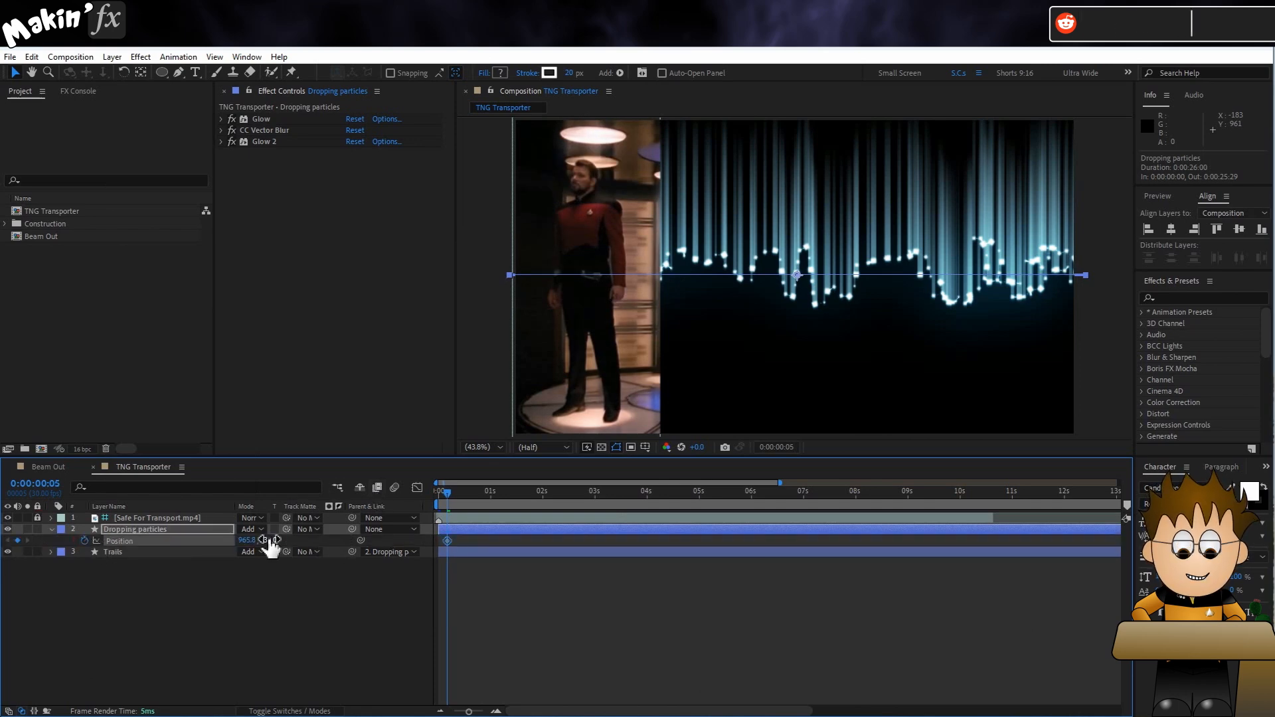
left_click_drag(273, 544, 146, 534)
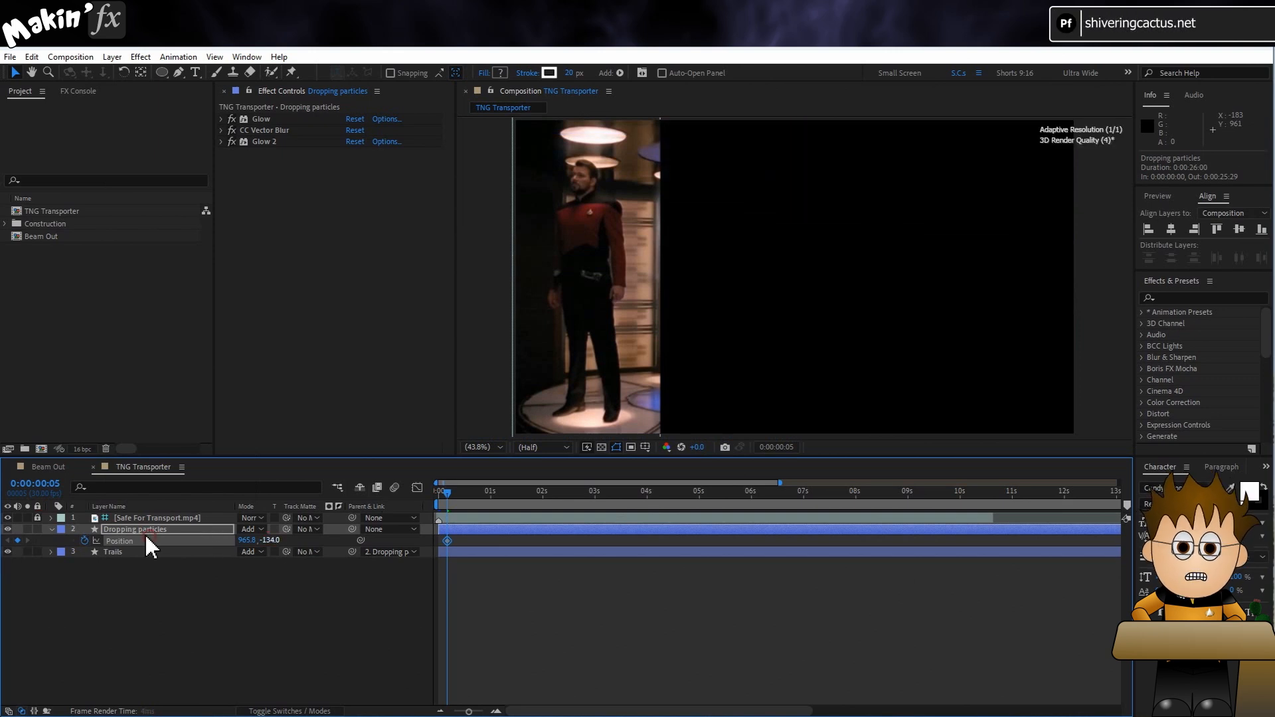
- Set a Dropping particles Position keyframe at 0:00:00:18 with a Y value of 1226, below the frame
mouse_move(459, 489)
left_mouse_down()
mouse_move(477, 490)
mouse_move(448, 501)
left_mouse_up()
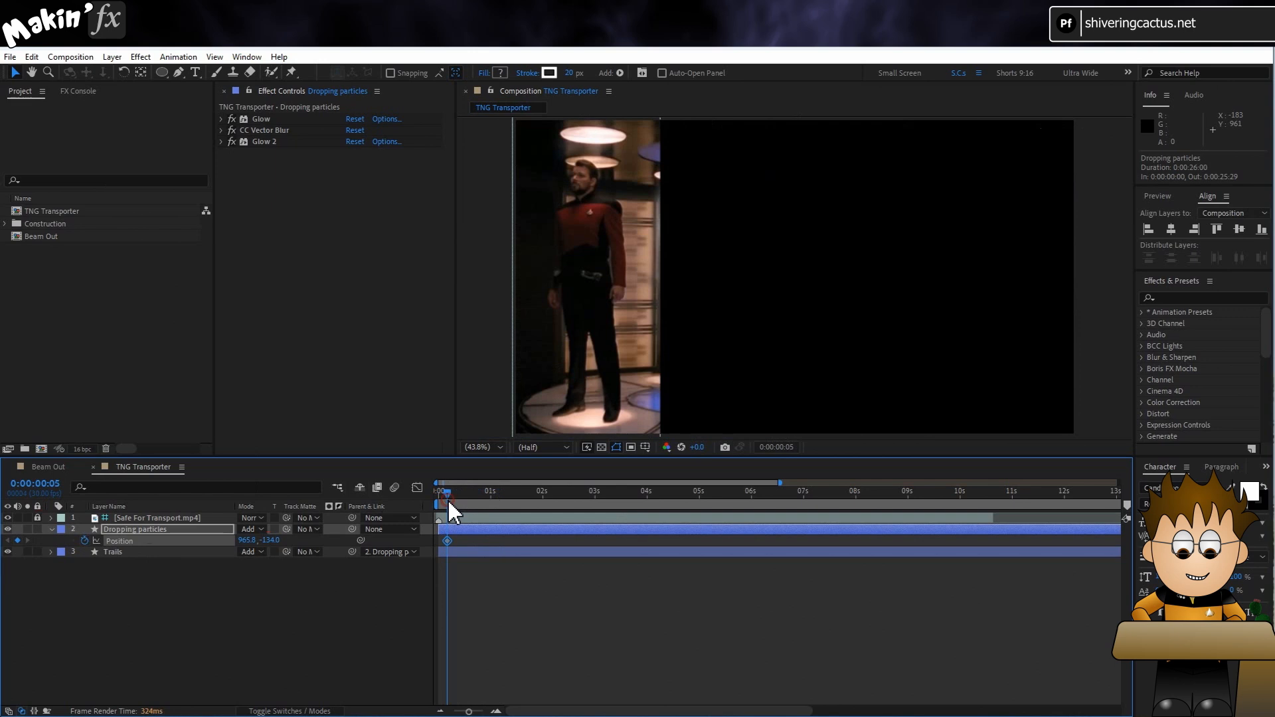
key("space")
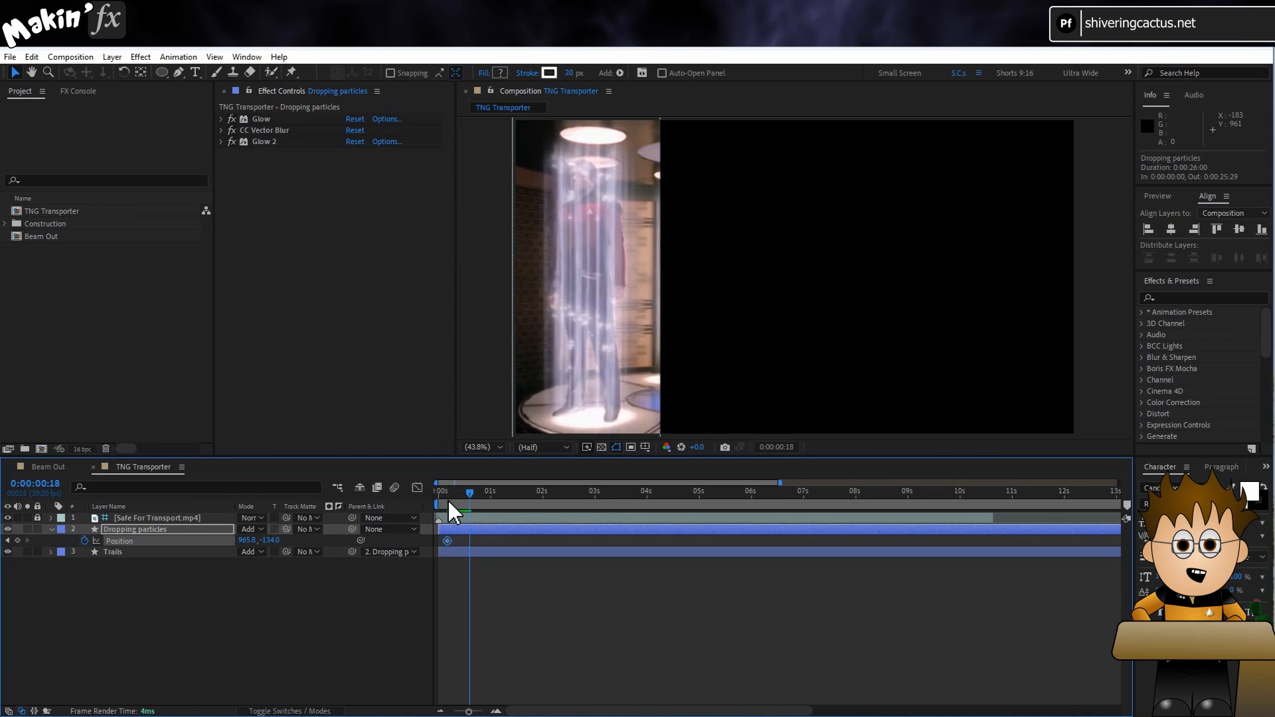
left_click_drag(272, 540, 1047, 561)
left_click_drag(276, 543, 398, 540)
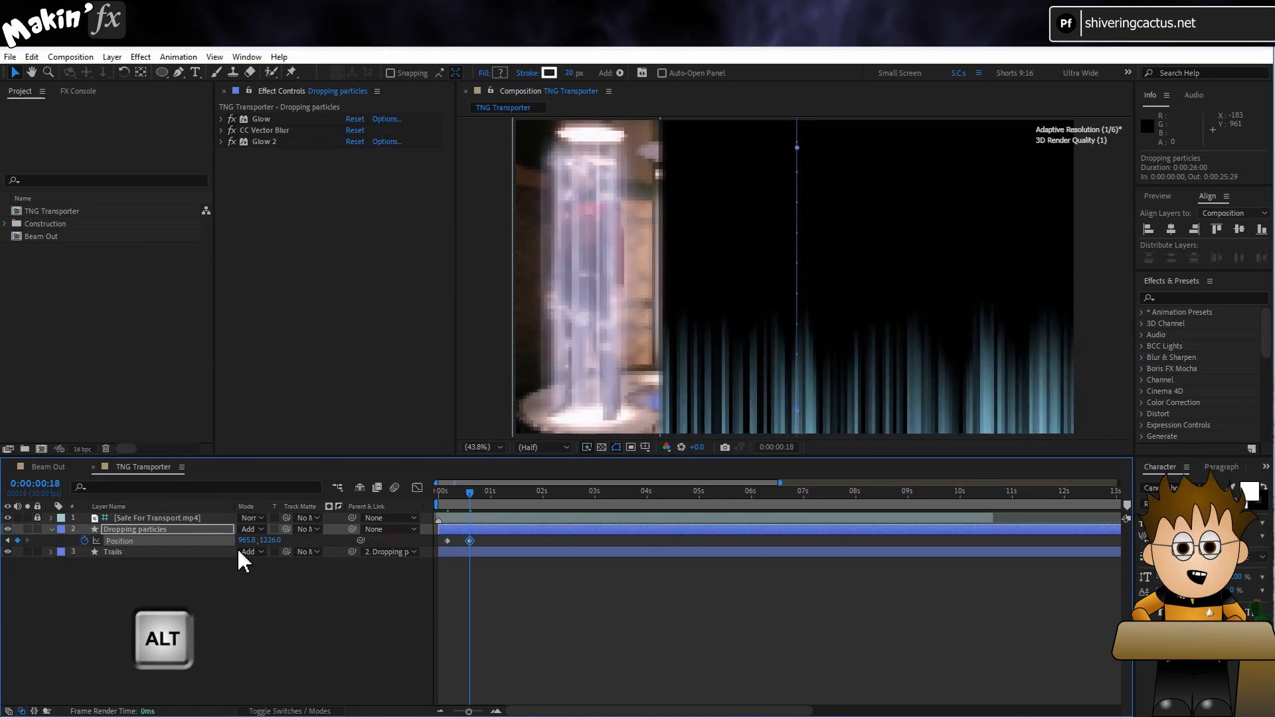
- Add the expression loopOut("continue") to the Dropping particles Position, preview the drop, and collapse the layer
left_click(82, 539, "alt")
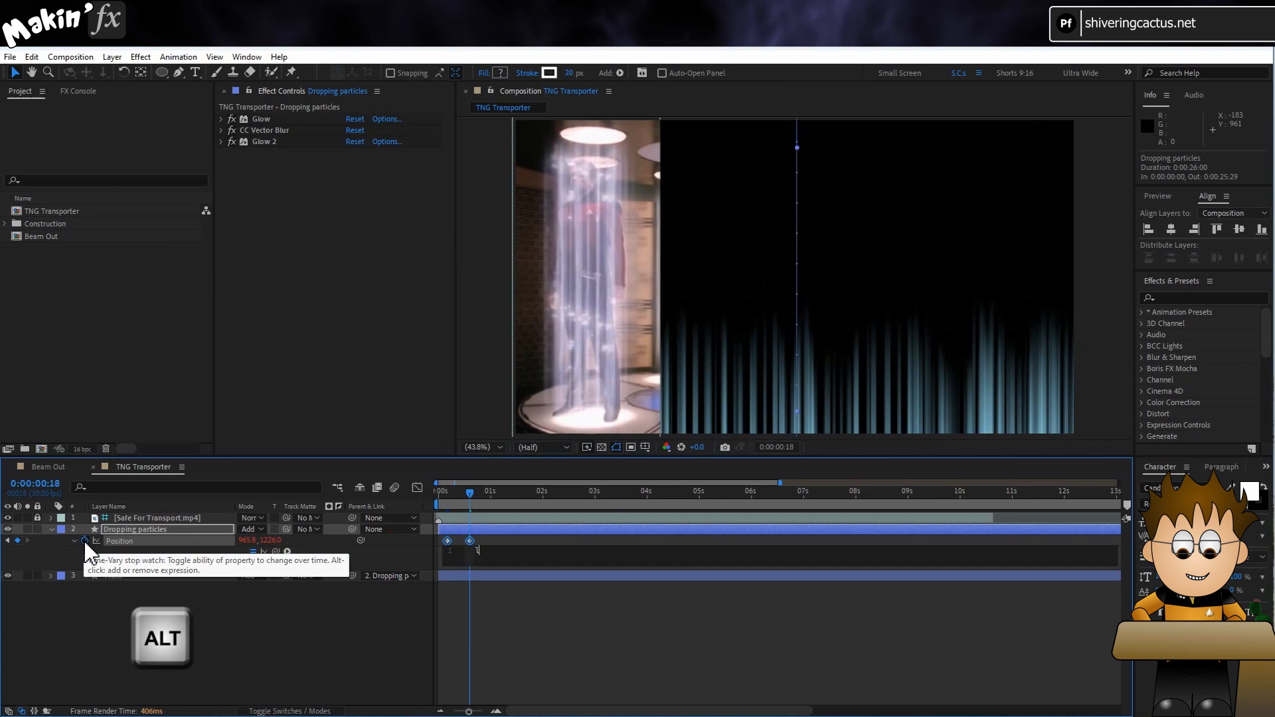
type("loopOut")
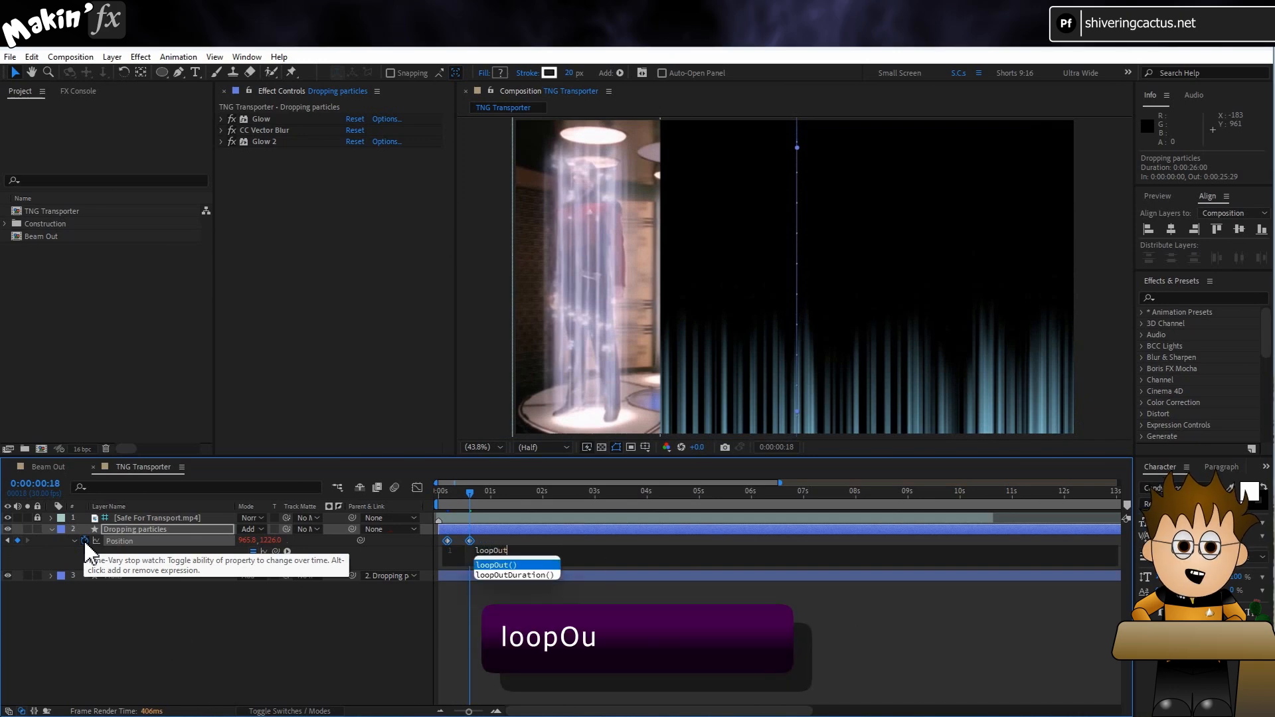
type("(\"con")
key("Return")
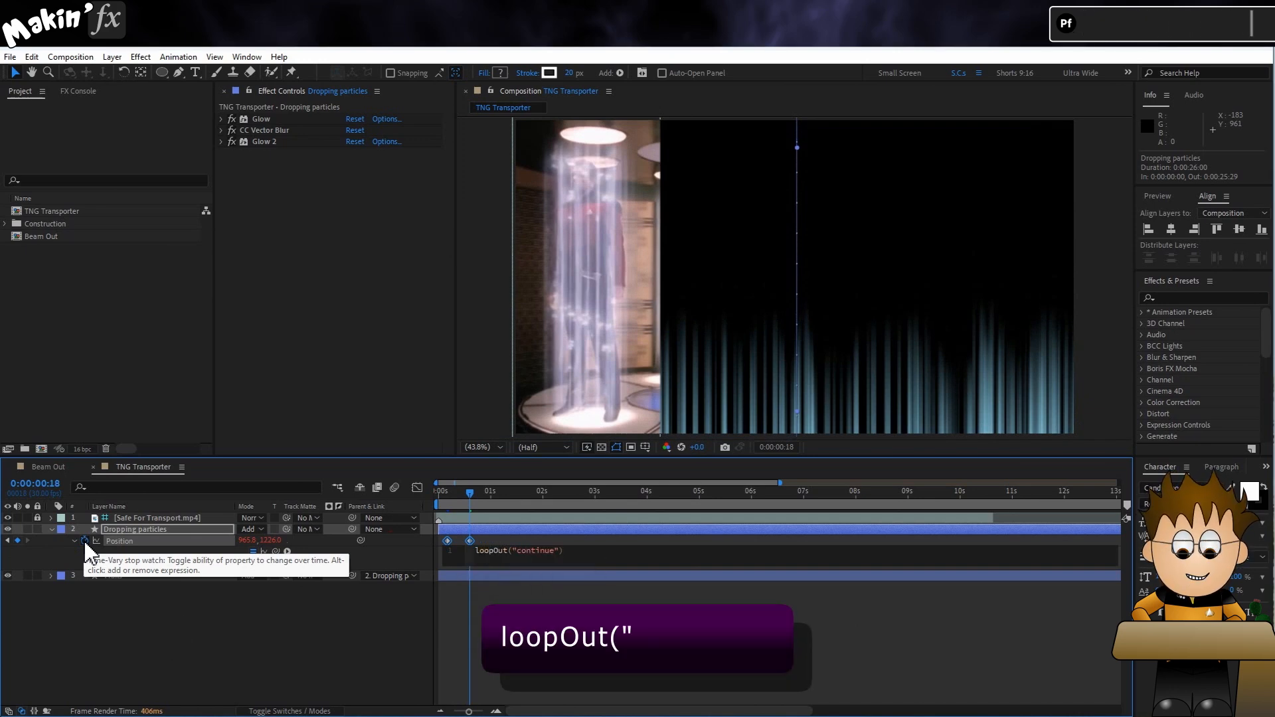
left_click(271, 631)
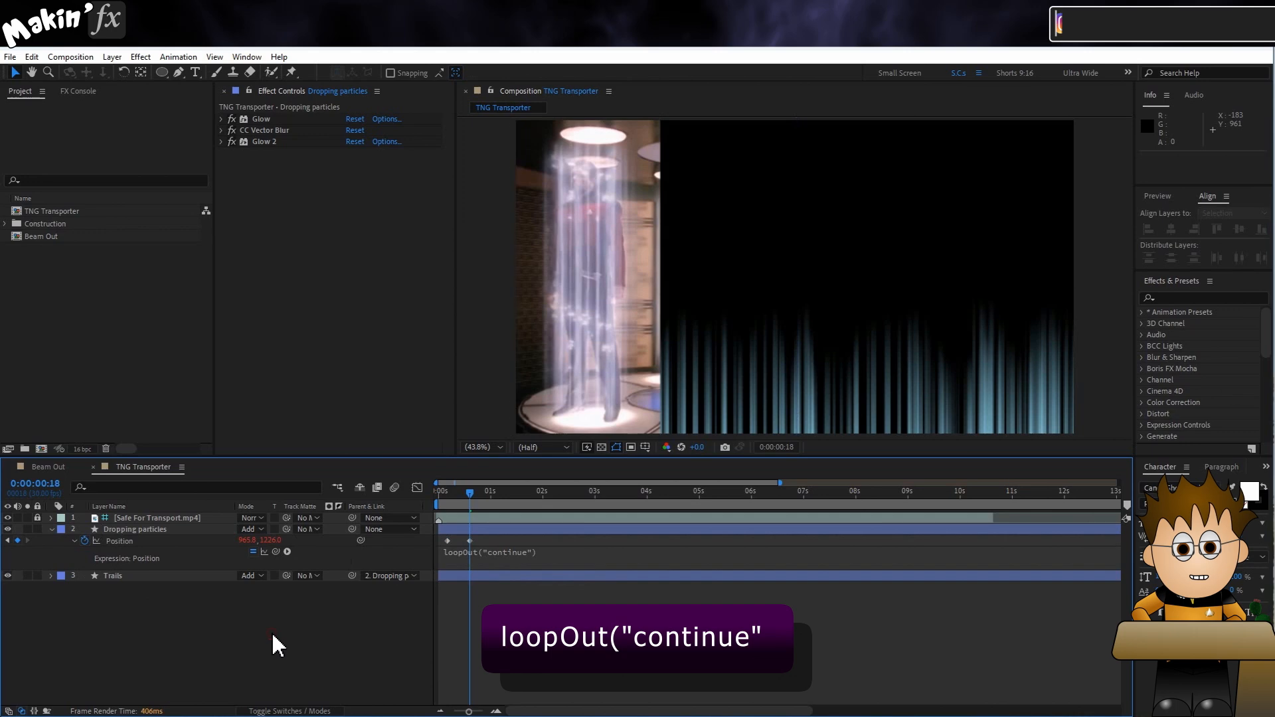
key("space")
left_click_drag(461, 493, 422, 511)
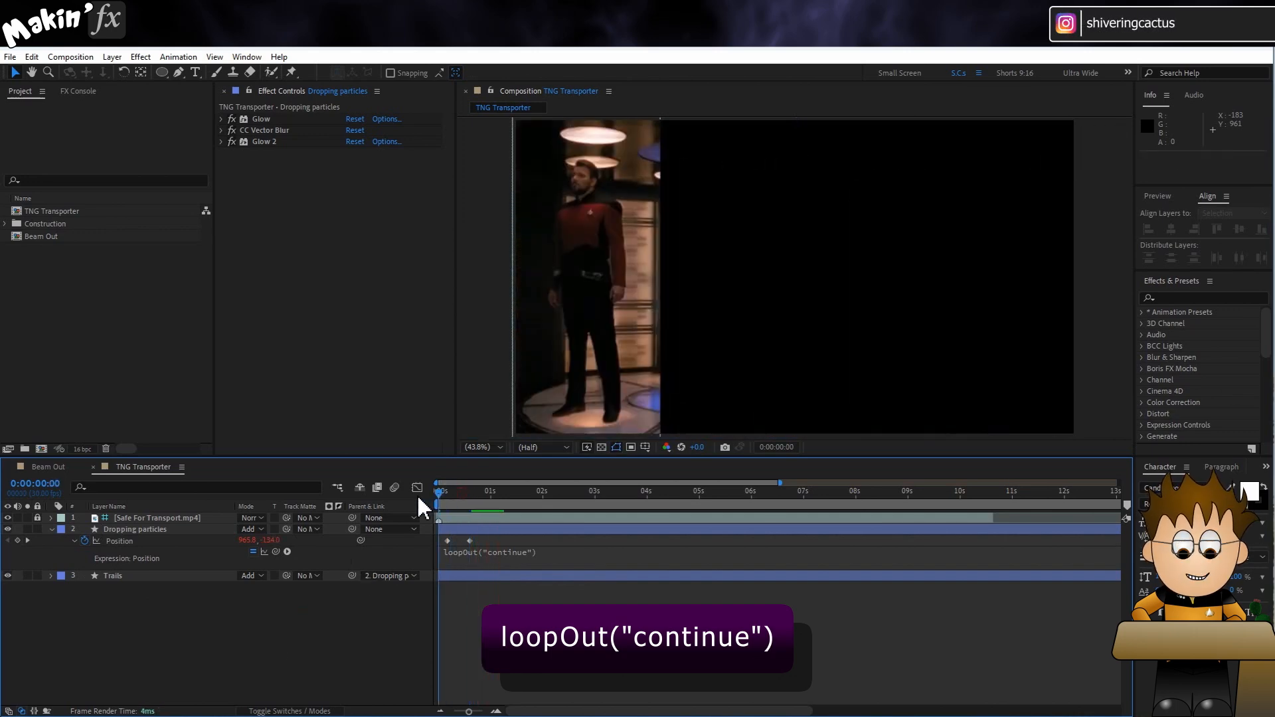
left_click(51, 529)
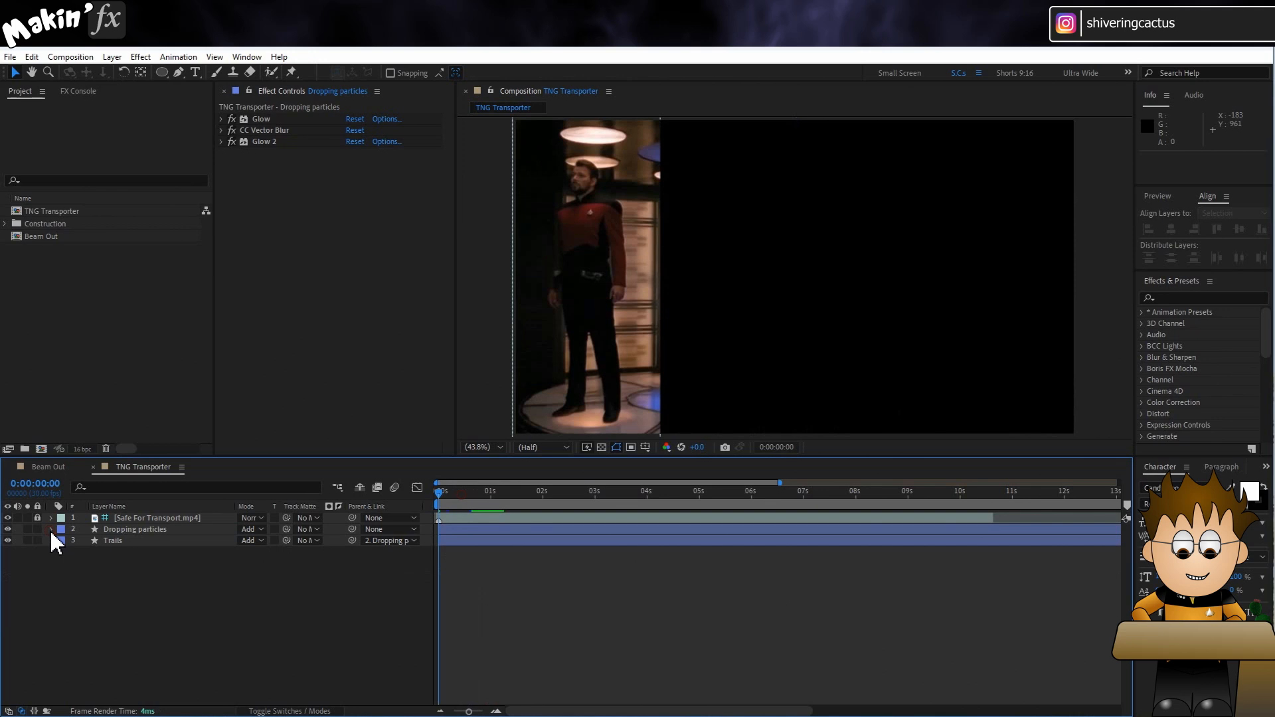
- Duplicate the Dropping particles and Trails layers and stack the two copies together above the originals
left_click(130, 540)
left_click(130, 529, "shift")
key("ctrl+d")
left_click_drag(132, 531, 150, 540)
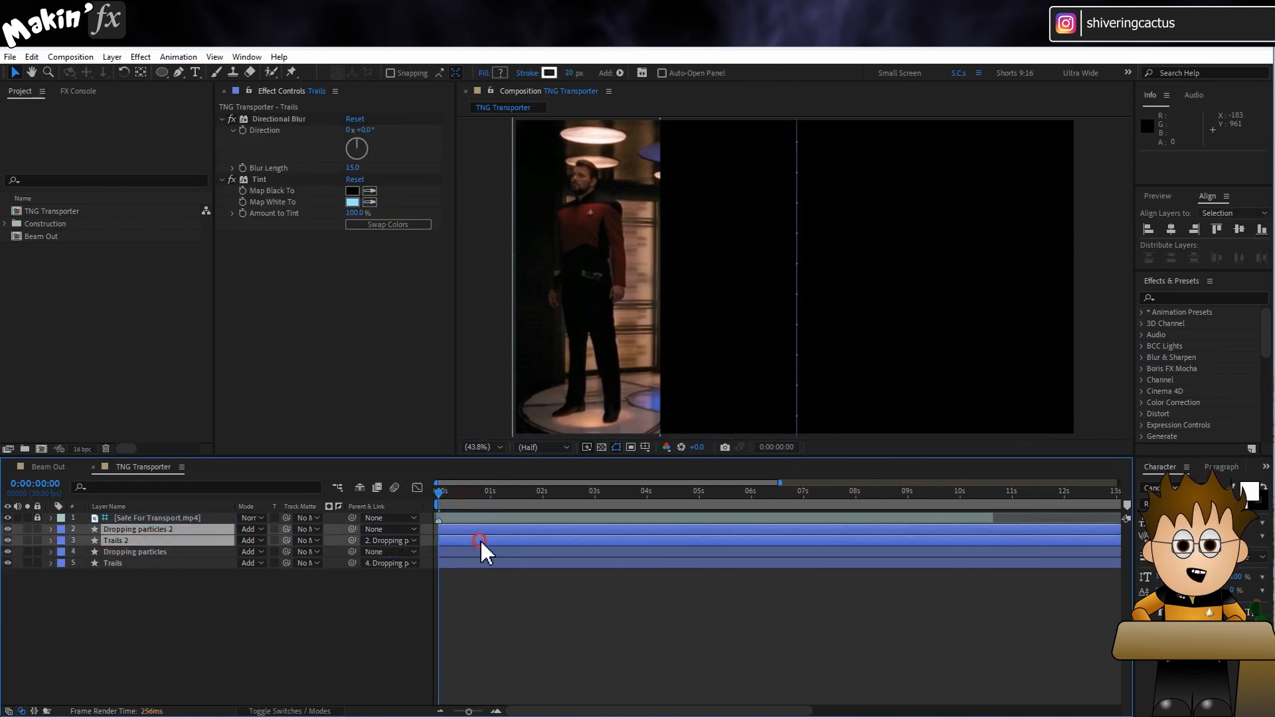
- Shift the Dropping particles 2 and Trails 2 layers so both start at 0:00:00:05, and preview the result
left_click_drag(479, 539, 531, 540)
left_click_drag(440, 496, 468, 498)
left_click(518, 539)
left_click(521, 530)
key("equal")
key("equal")
left_click(626, 540, "shift")
left_click_drag(626, 541, 565, 541)
scroll(584, 543, "left", 3)
left_click(266, 603)
key("space")
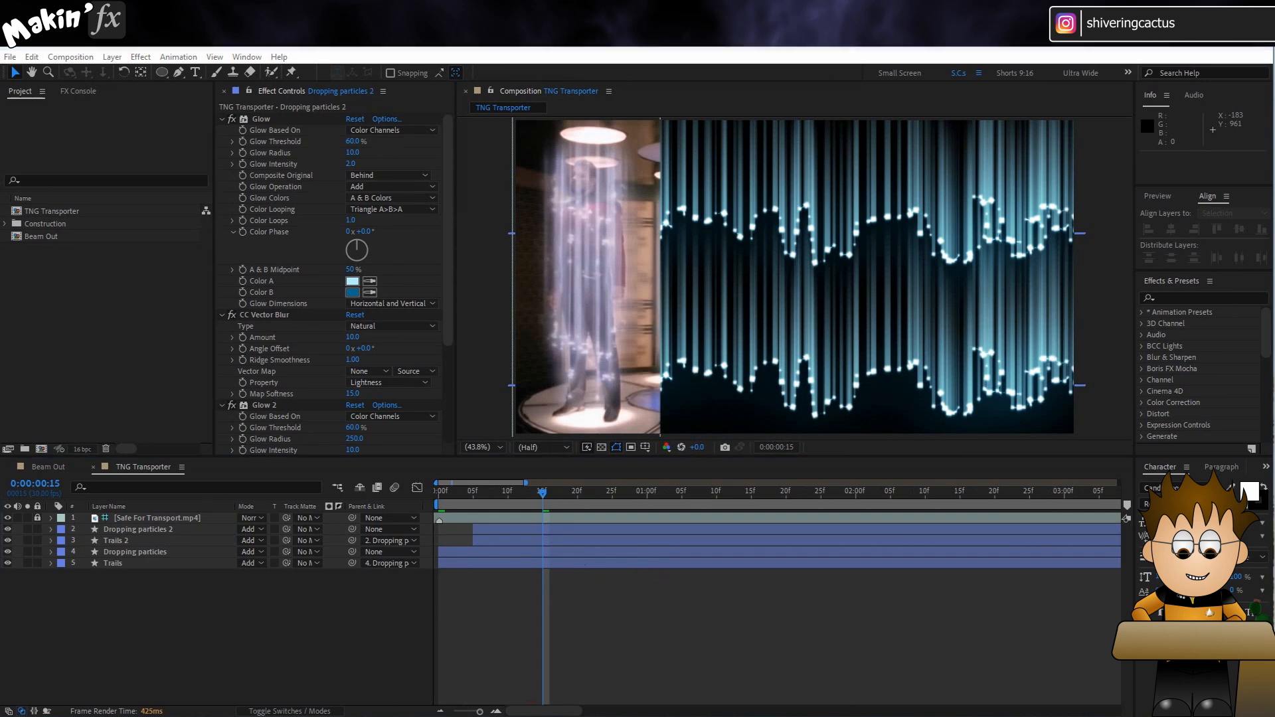
- Set the Wiggle Paths Random Seed of the Dropping particles 2 layer to 200
left_click(160, 530)
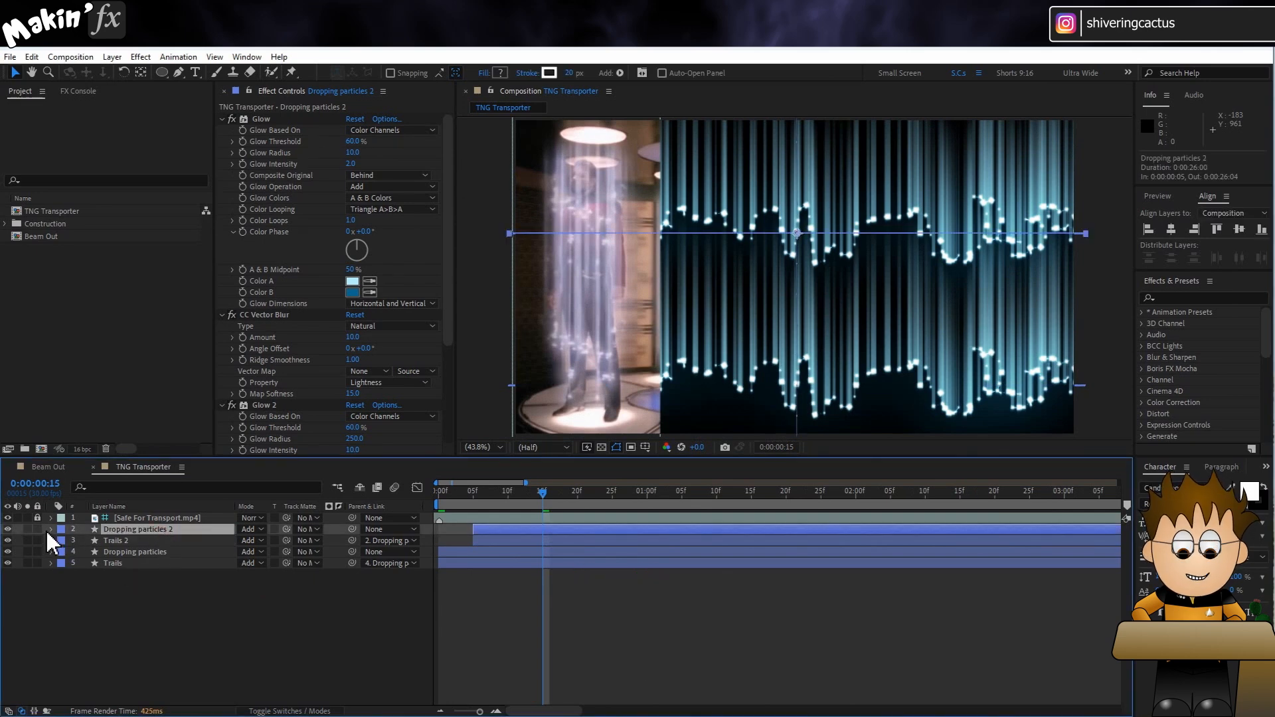
left_click(50, 530)
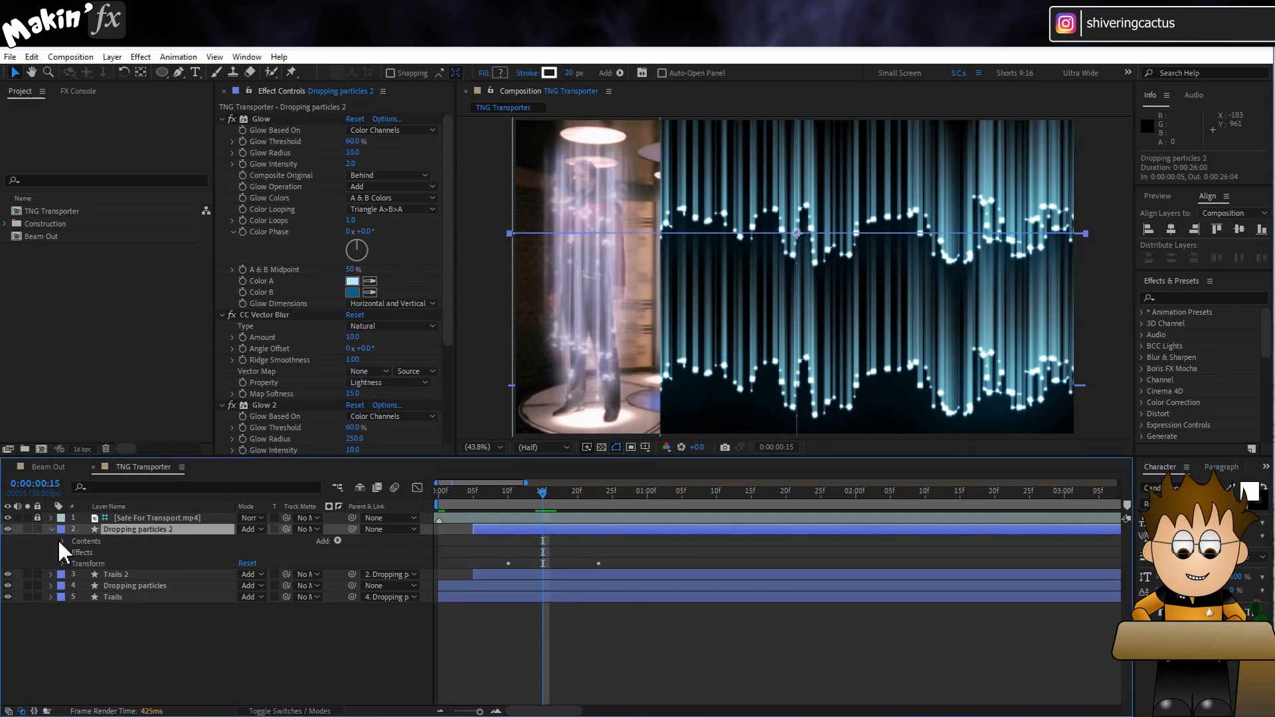
left_click(62, 541)
left_click(73, 552)
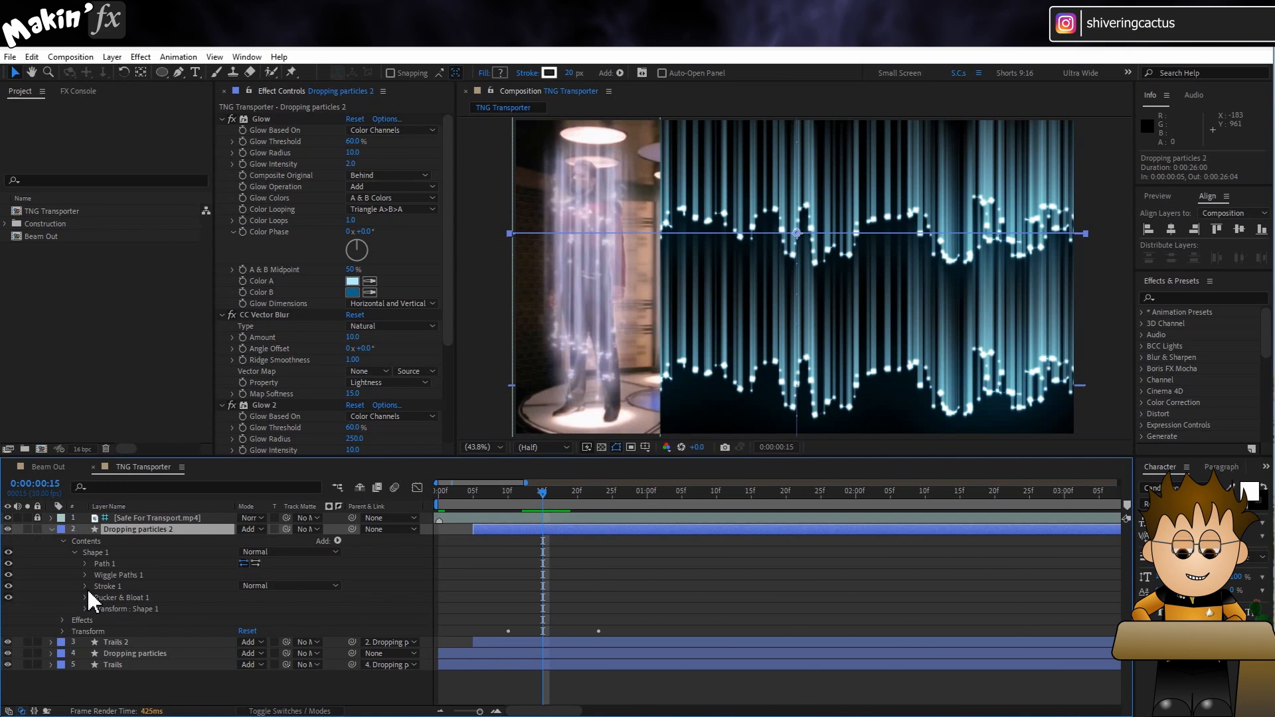
left_click(85, 575)
left_click(247, 664)
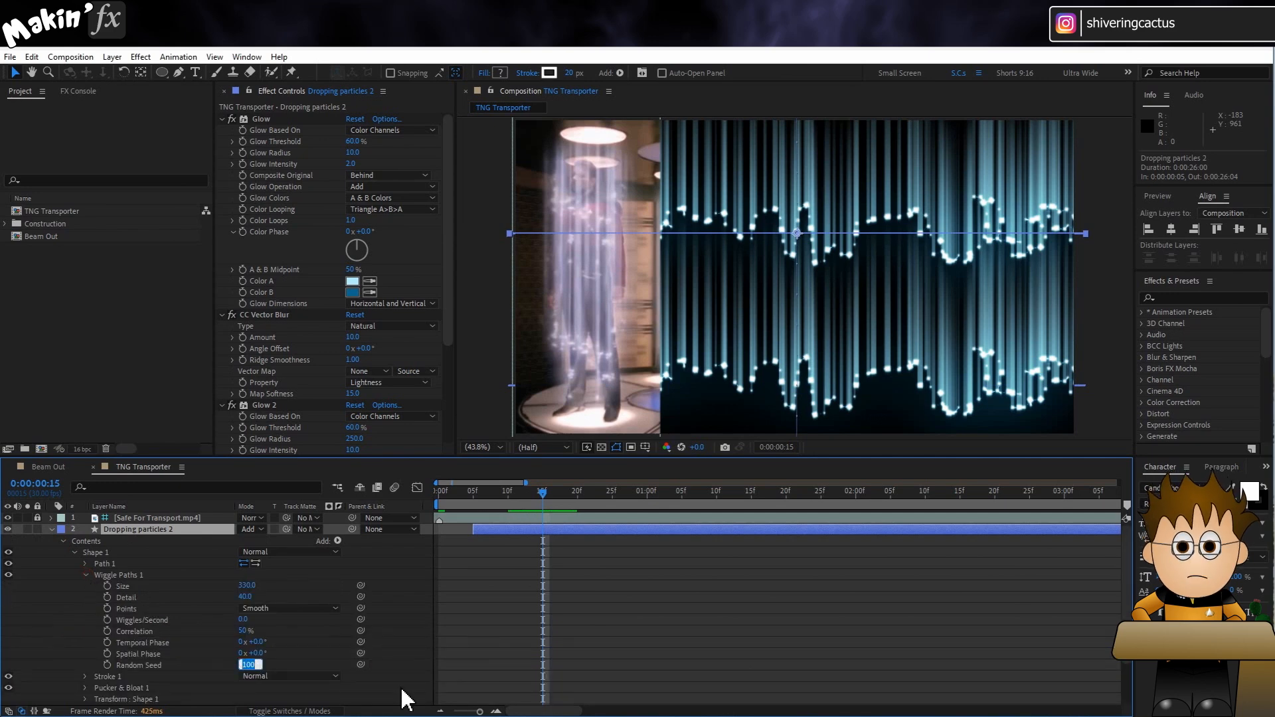
key("Return")
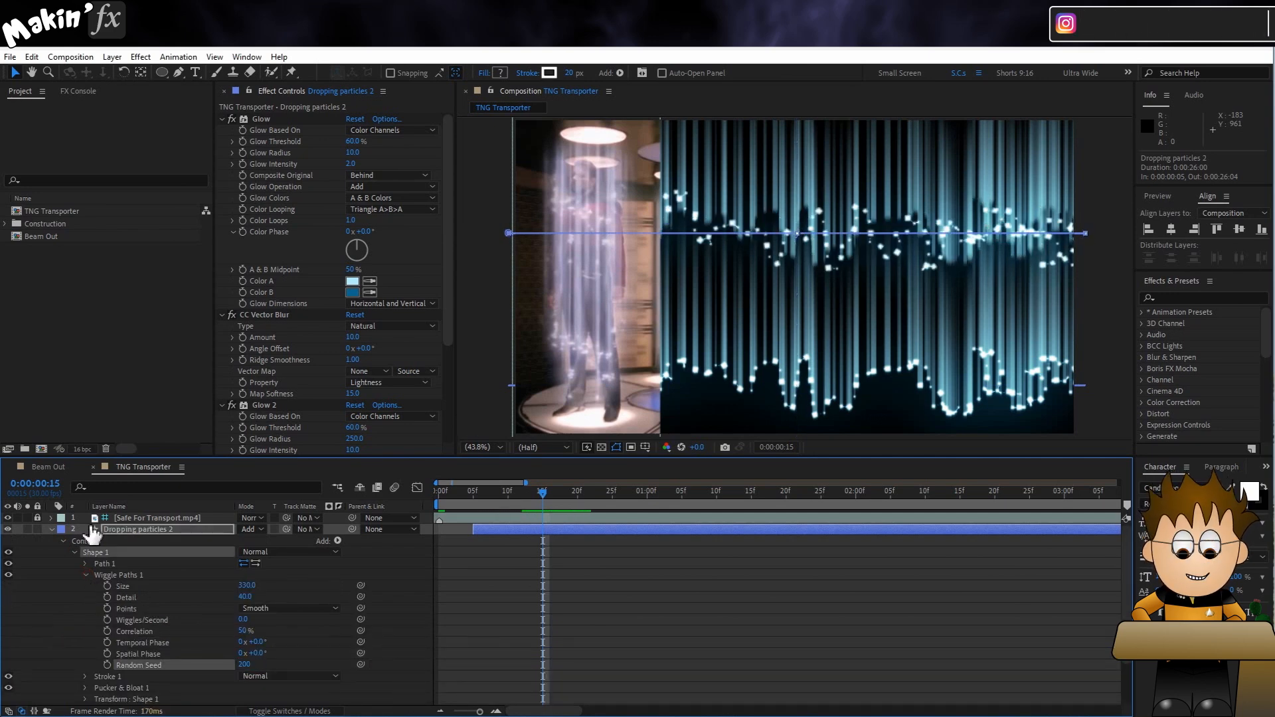
left_click(51, 529)
- Set the Wiggle Paths Random Seed of the Trails 2 layer to 200
left_click(51, 541)
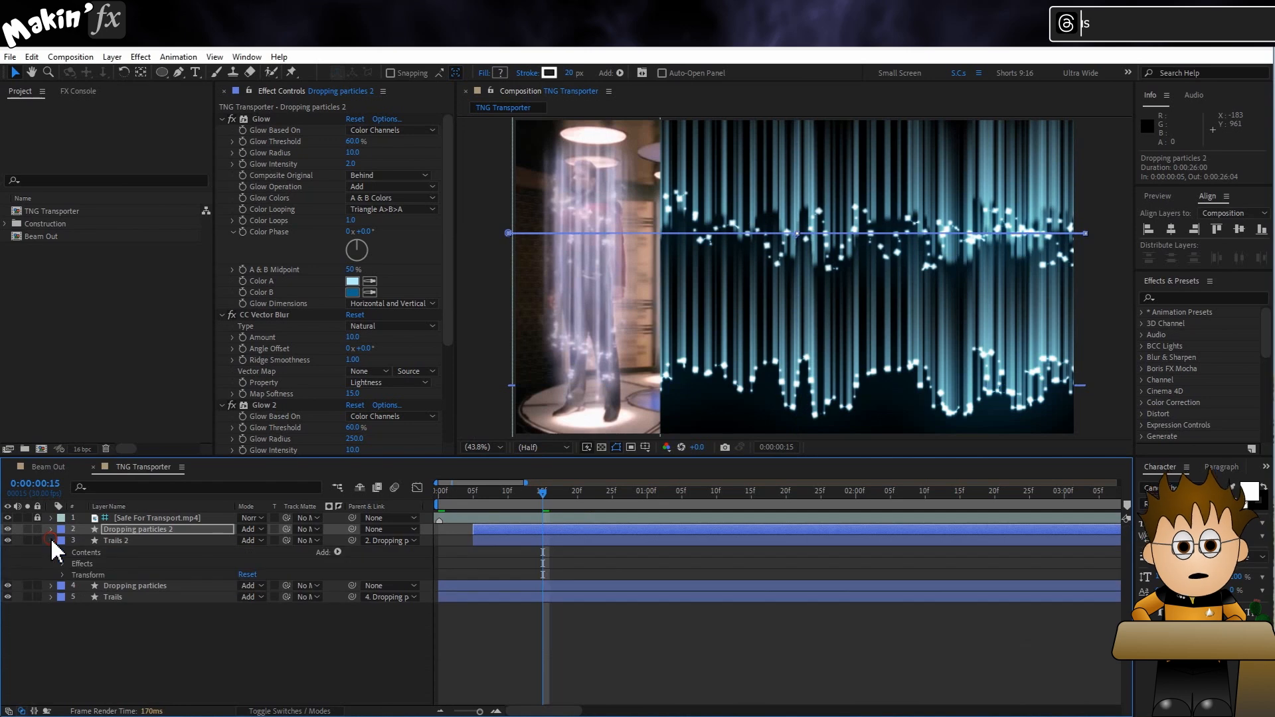
left_click(73, 564)
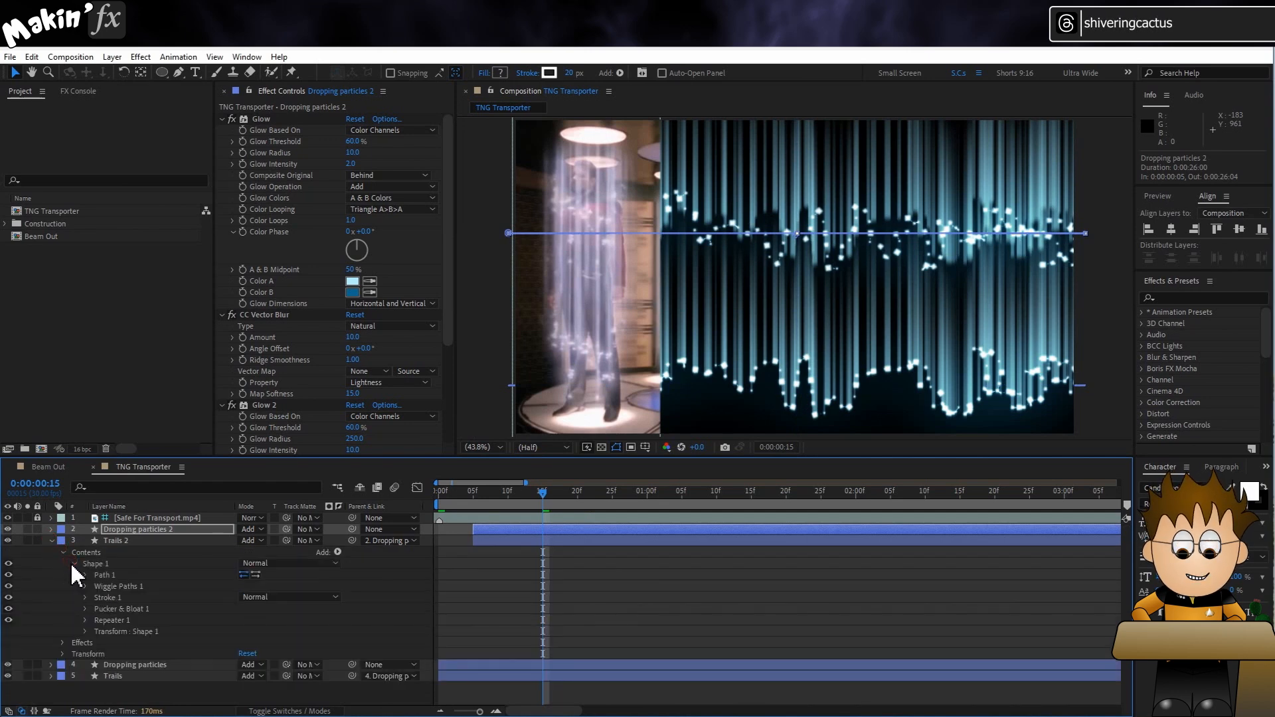
left_click(85, 587)
left_click(241, 675)
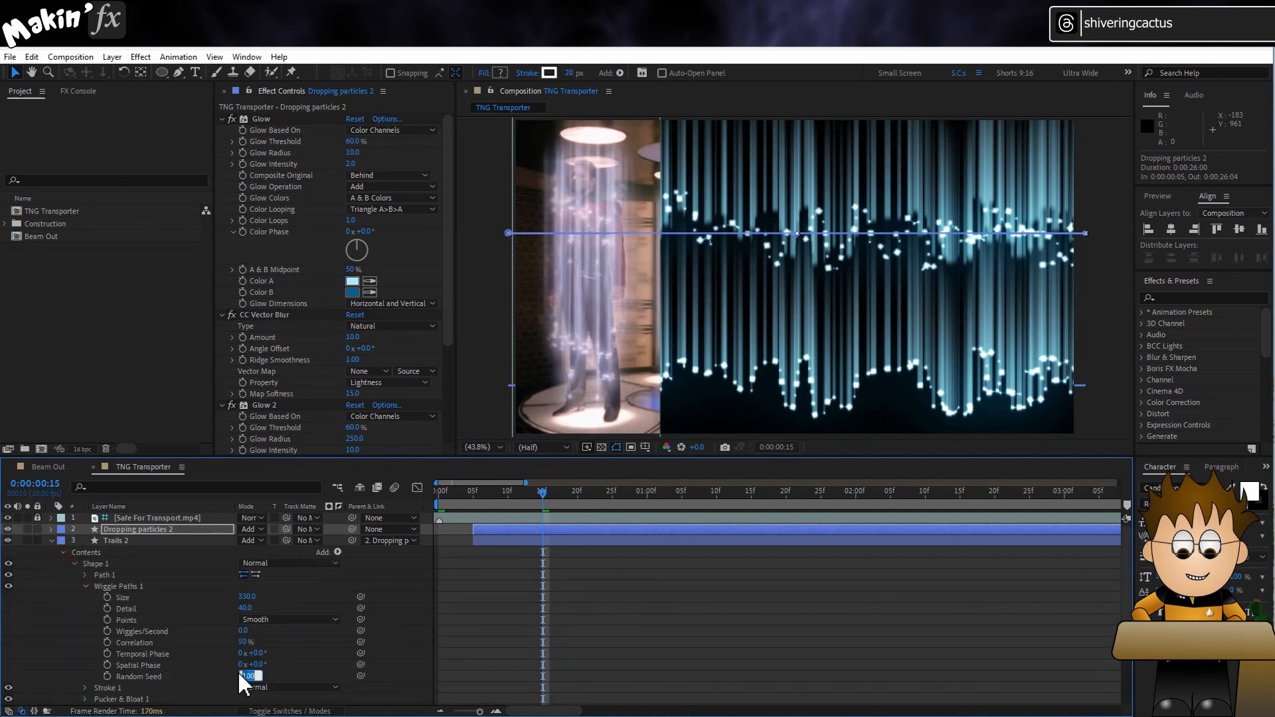
key("Return")
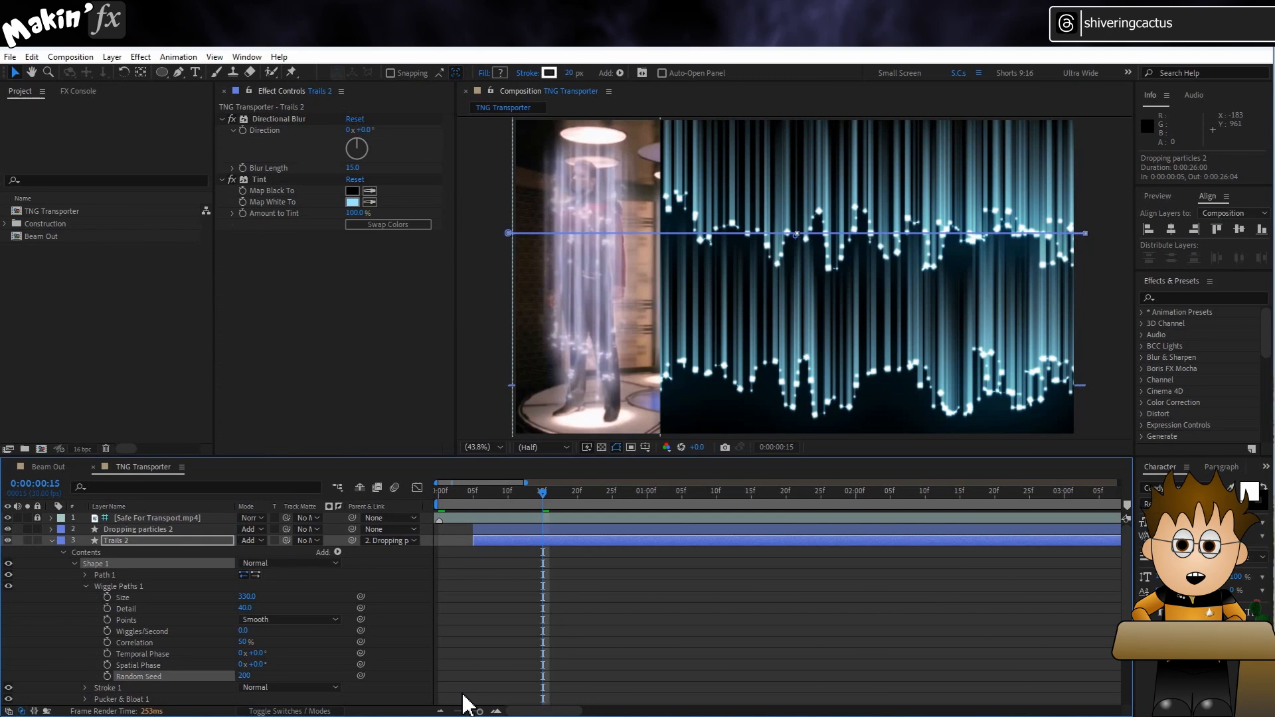
- Shorten the Trails 2 streaks by setting Repeater 1 Copies to 25, and collapse the layer
left_click(85, 587)
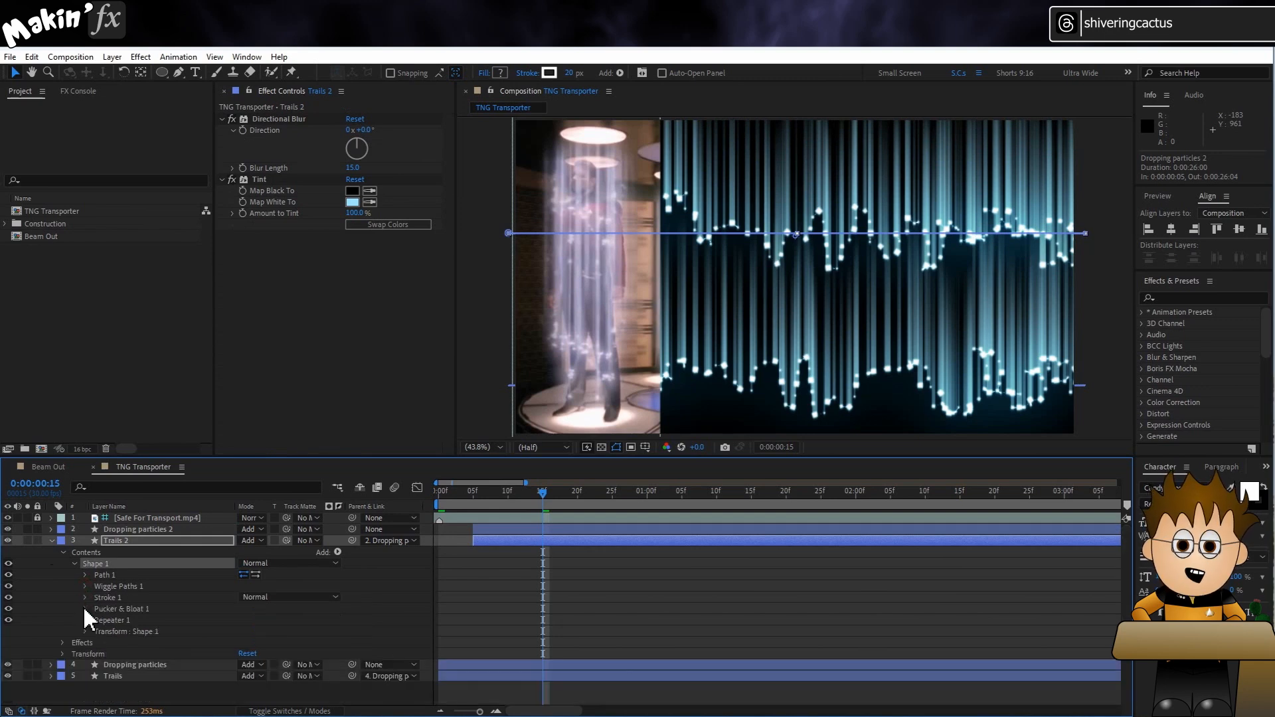
left_click(85, 621)
left_click(246, 631)
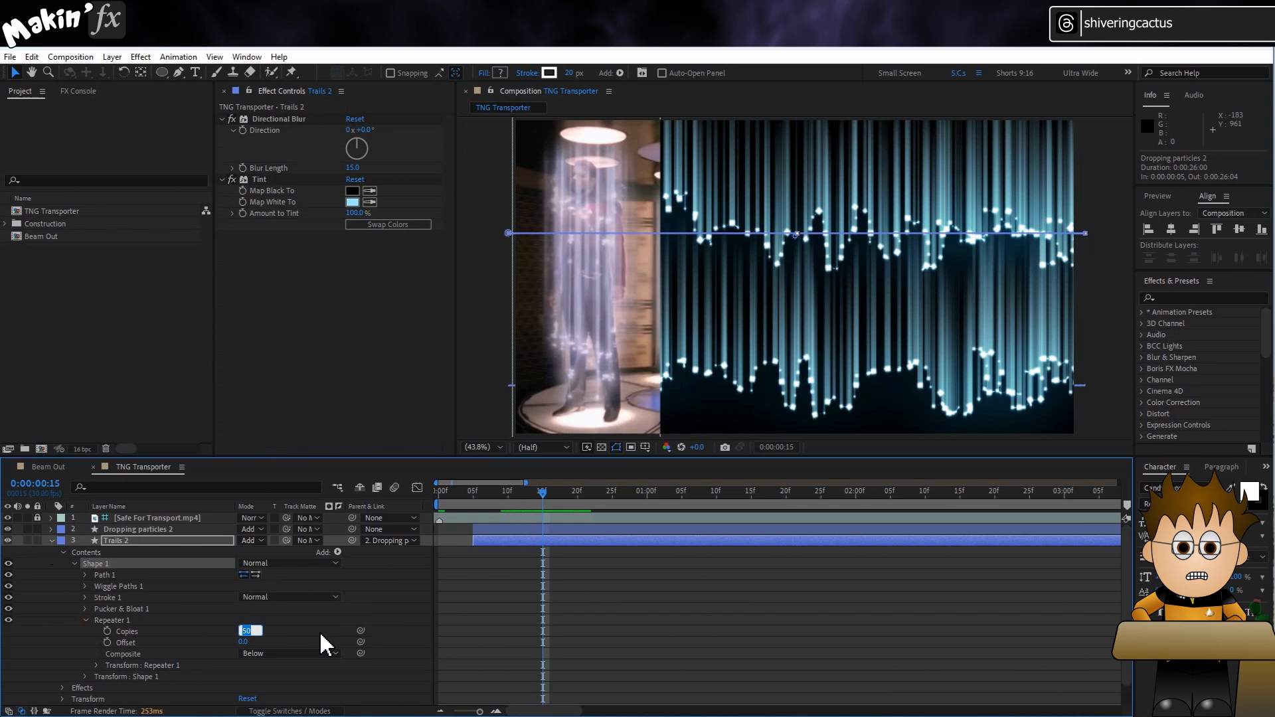
type("25")
key("Return")
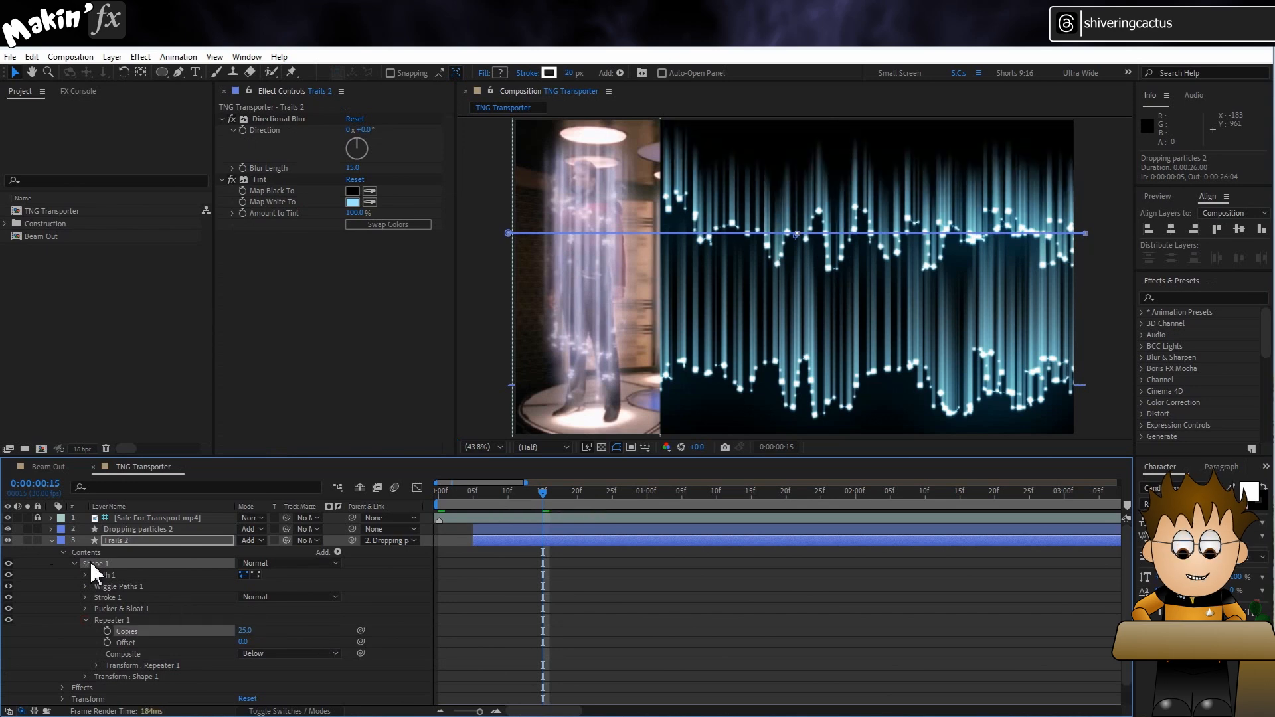
left_click(52, 541)
- Duplicate the Dropping particles 2 and Trails 2 layers together
left_click(142, 530, "shift")
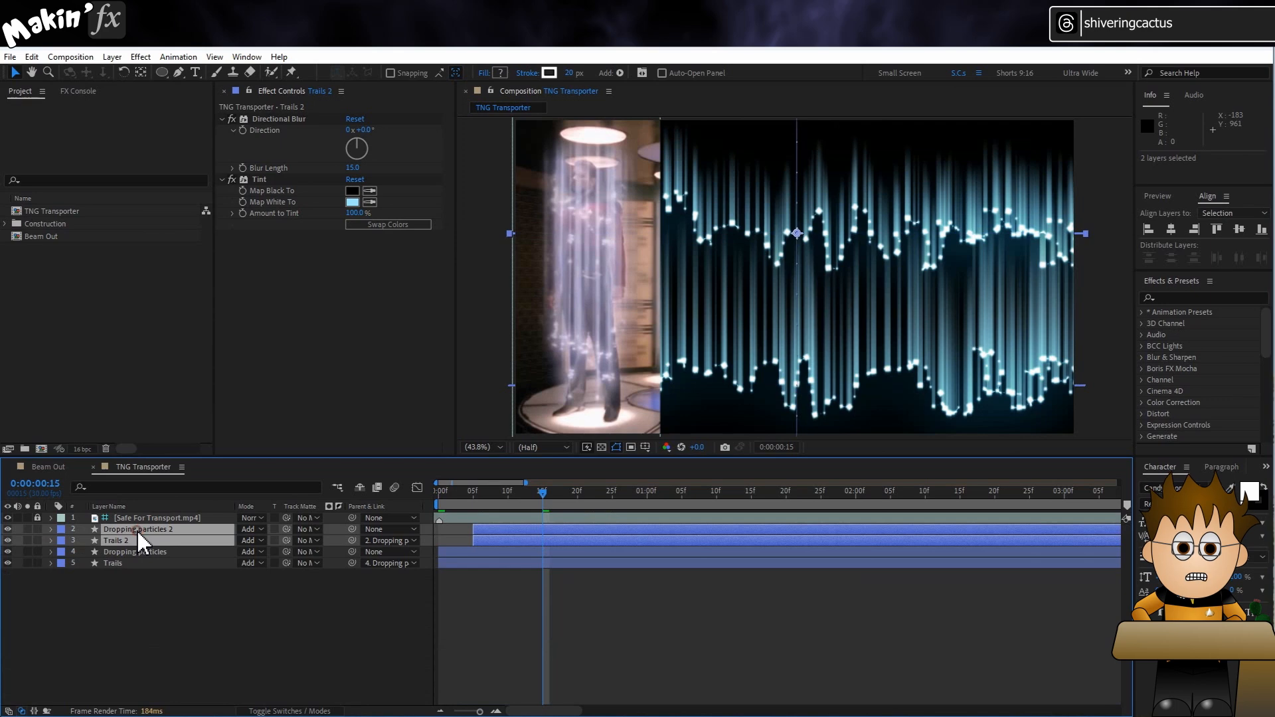
key("ctrl+d")
left_click(168, 616)
- Set the Wiggle Paths Random Seed to 300 on both the Dropping particles 3 and Trails 3 layers
left_click(51, 529)
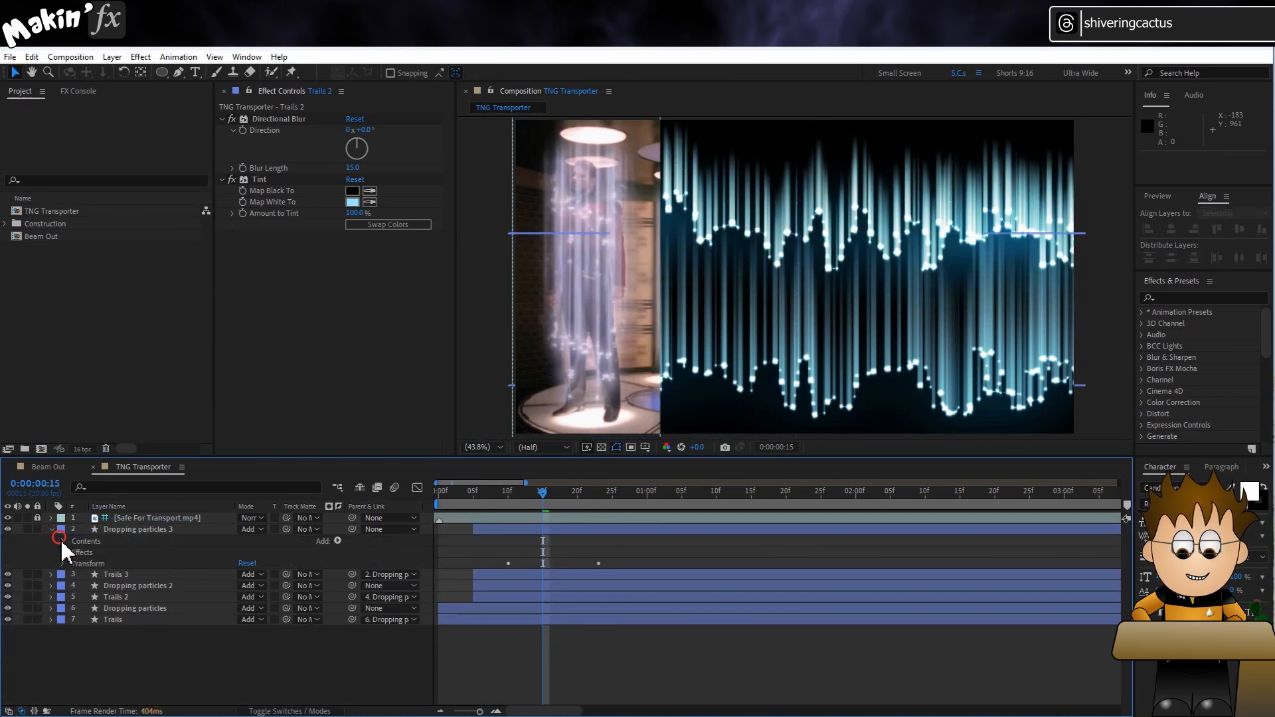
left_click(62, 541)
left_click(73, 554)
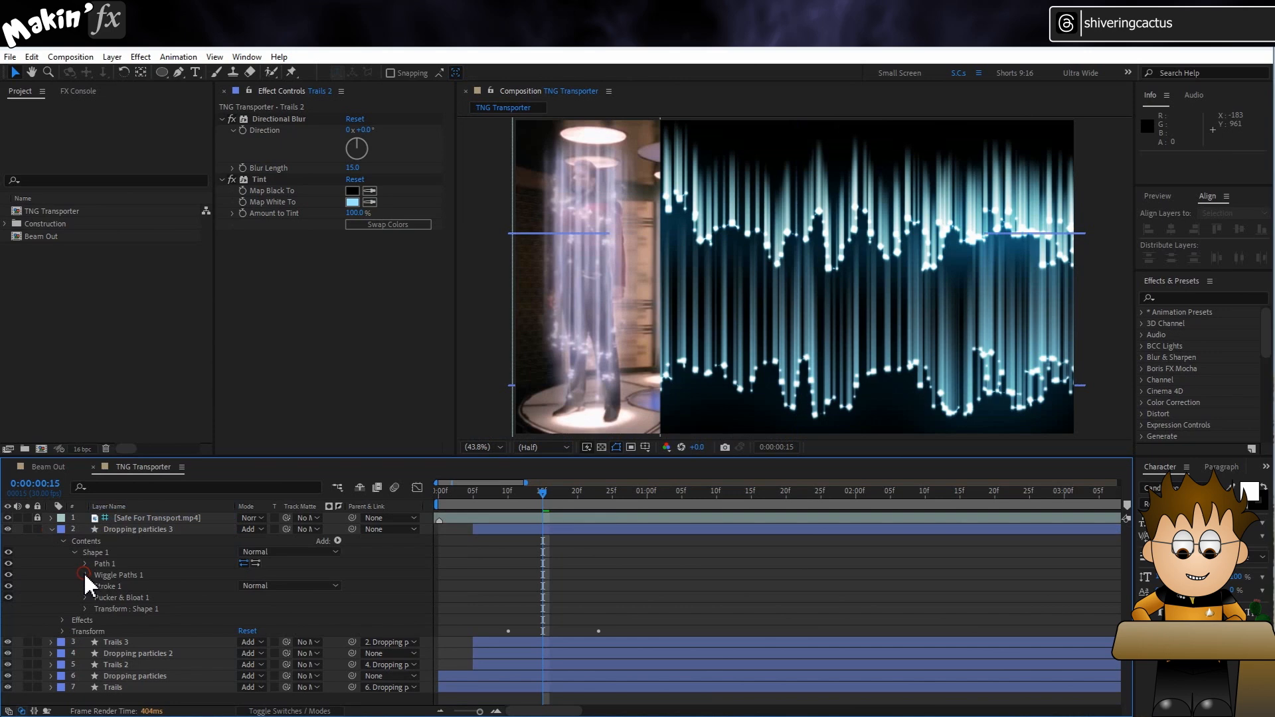
left_click(84, 574)
left_click(247, 664)
key("Return")
left_click(52, 529)
left_click(52, 540)
left_click(63, 553)
left_click(74, 564)
left_click(85, 586)
left_click(248, 676)
type("300")
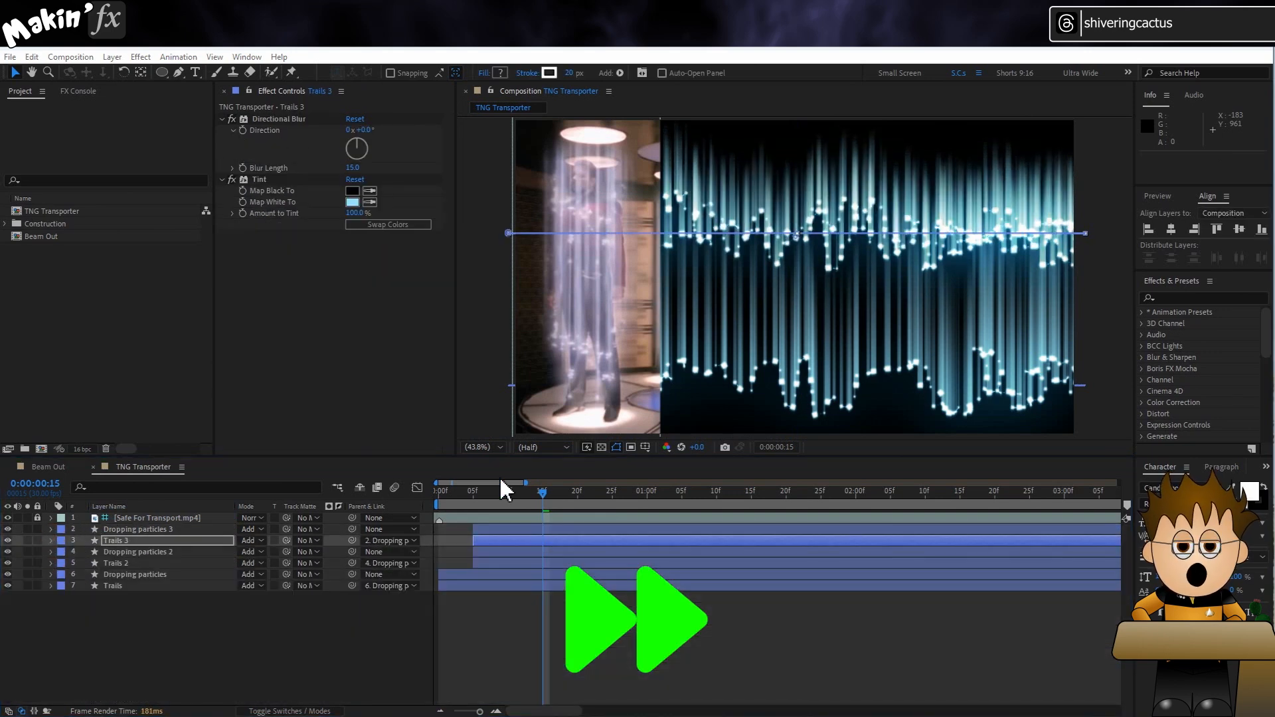
- Shift the Dropping particles 3 and Trails 3 layers to start at 0:00:00:10, preview the drops, and return to the first frame
left_click(544, 491)
key("Page_Down")
key("Page_Down")
key("Page_Down")
key("Page_Down")
key("Page_Down")
key("Page_Down")
left_click(543, 540)
left_click(543, 530, "shift")
left_click_drag(542, 539, 569, 539)
left_click_drag(569, 539, 577, 539)
left_click_drag(585, 493, 431, 499)
key("space")
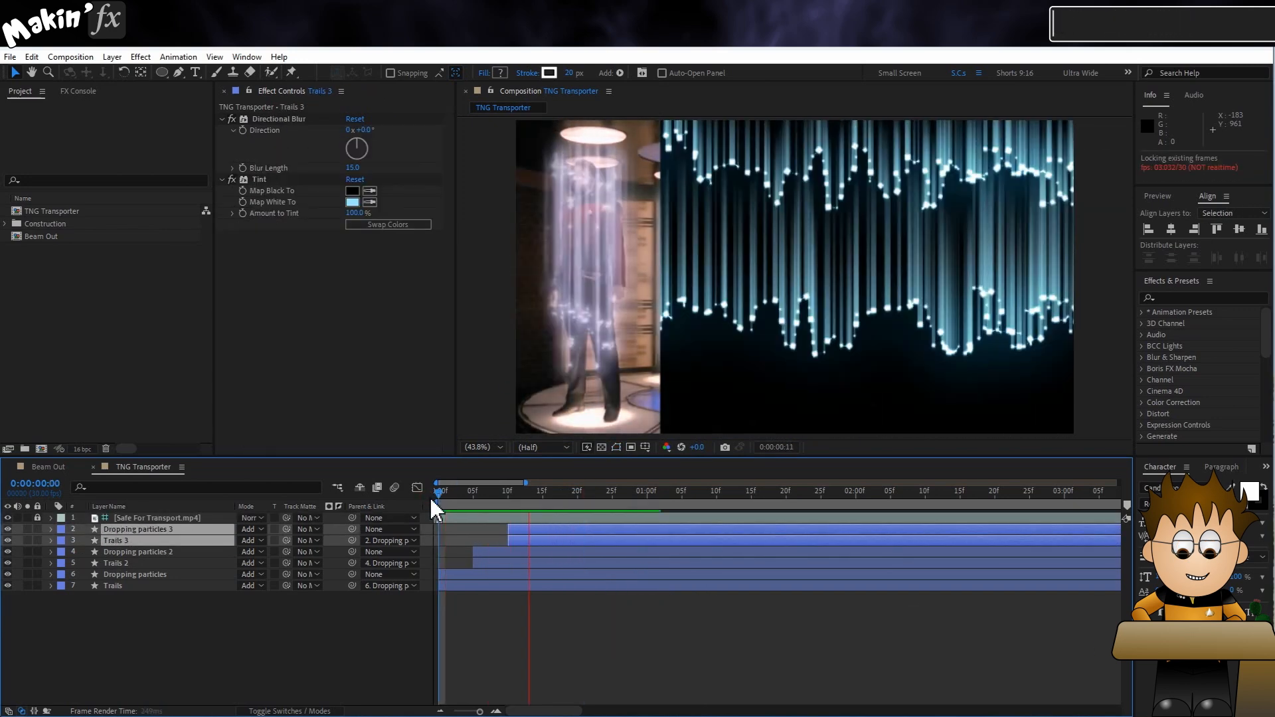
left_click(591, 491)
left_click_drag(558, 508, 425, 512)
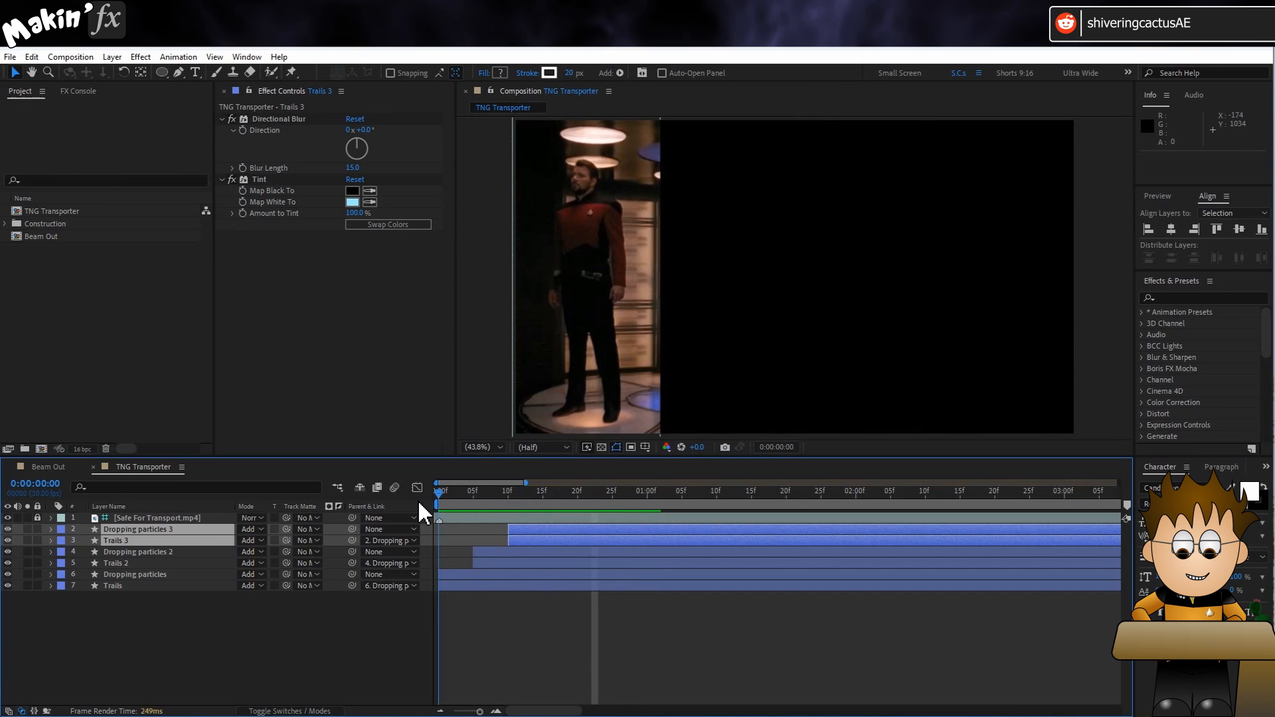
- Create a new full-frame blue solid layer directly beneath the Safe For Transport.mp4 layer
left_click(113, 57)
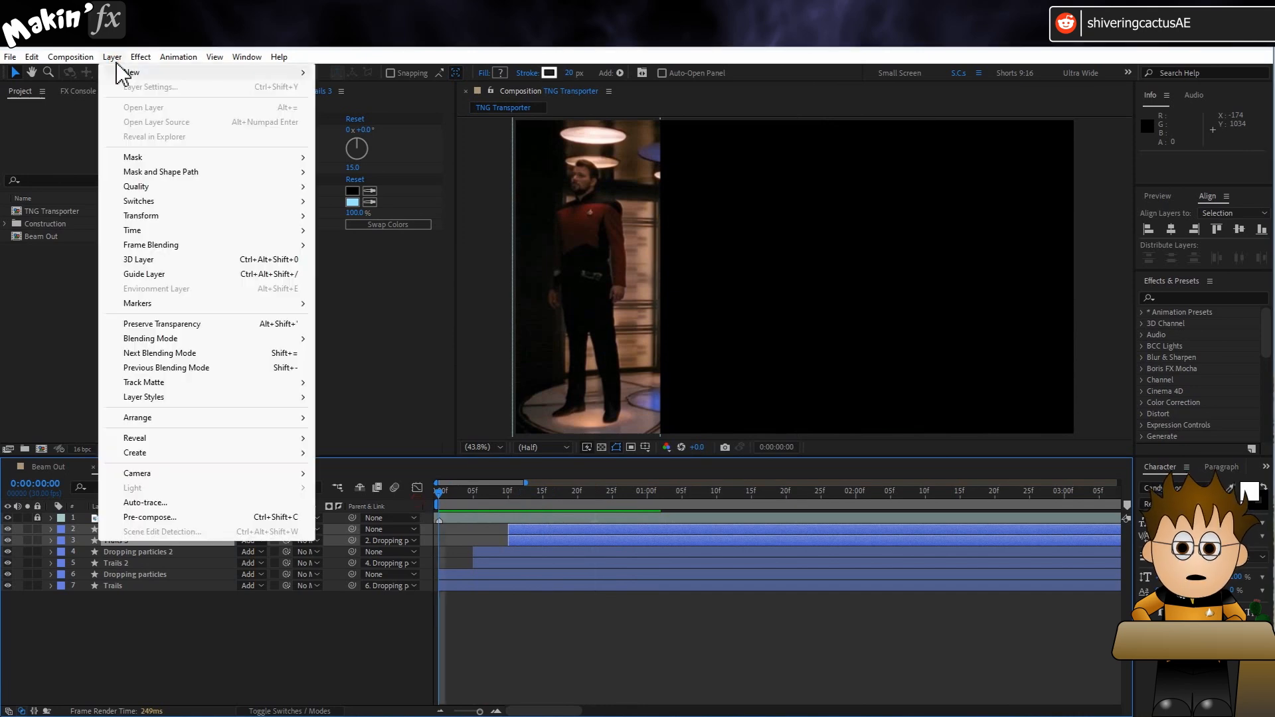
mouse_move(130, 75)
left_click(348, 87)
left_click(351, 413)
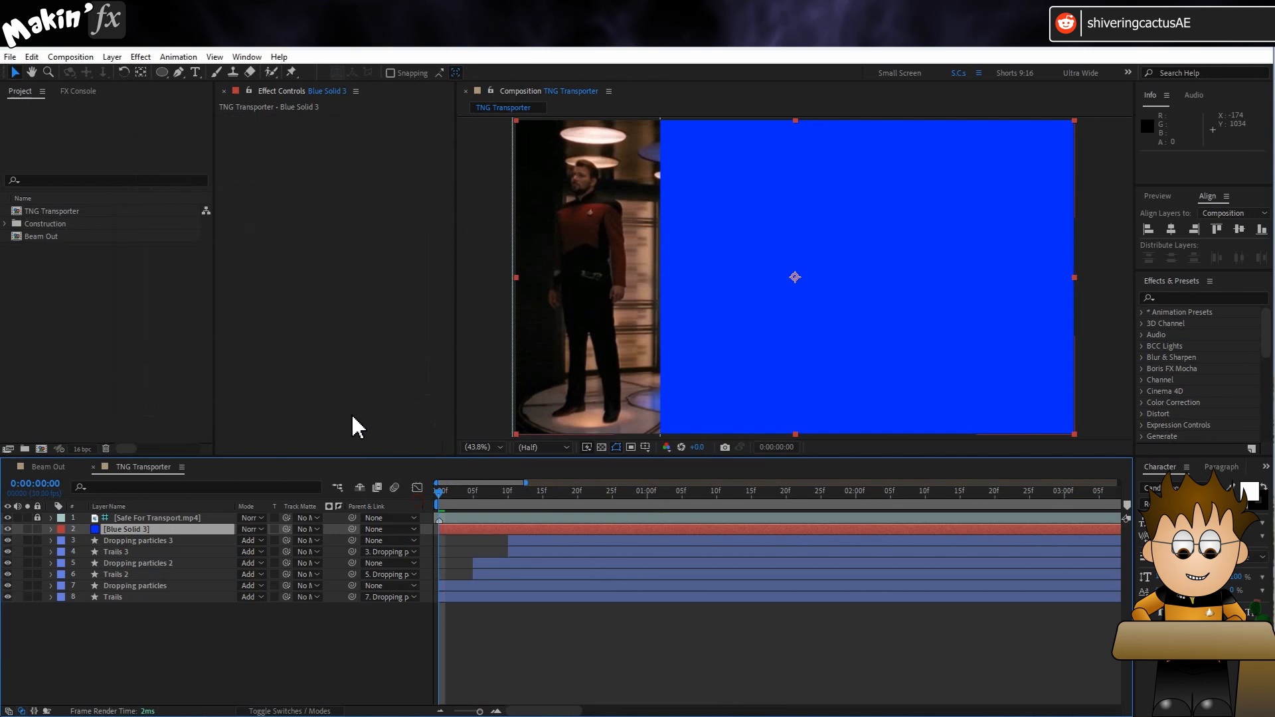
- Rename the blue solid "Showerr curtain" and change its label color to the blue used by the particle layers
key("Return")
type("Showerr curtain")
key("Return")
left_click(61, 529)
left_click(80, 397)
- Apply the Fractal Noise effect to the Showerr curtain layer and set its Fractal Type to Strings
left_click(140, 56)
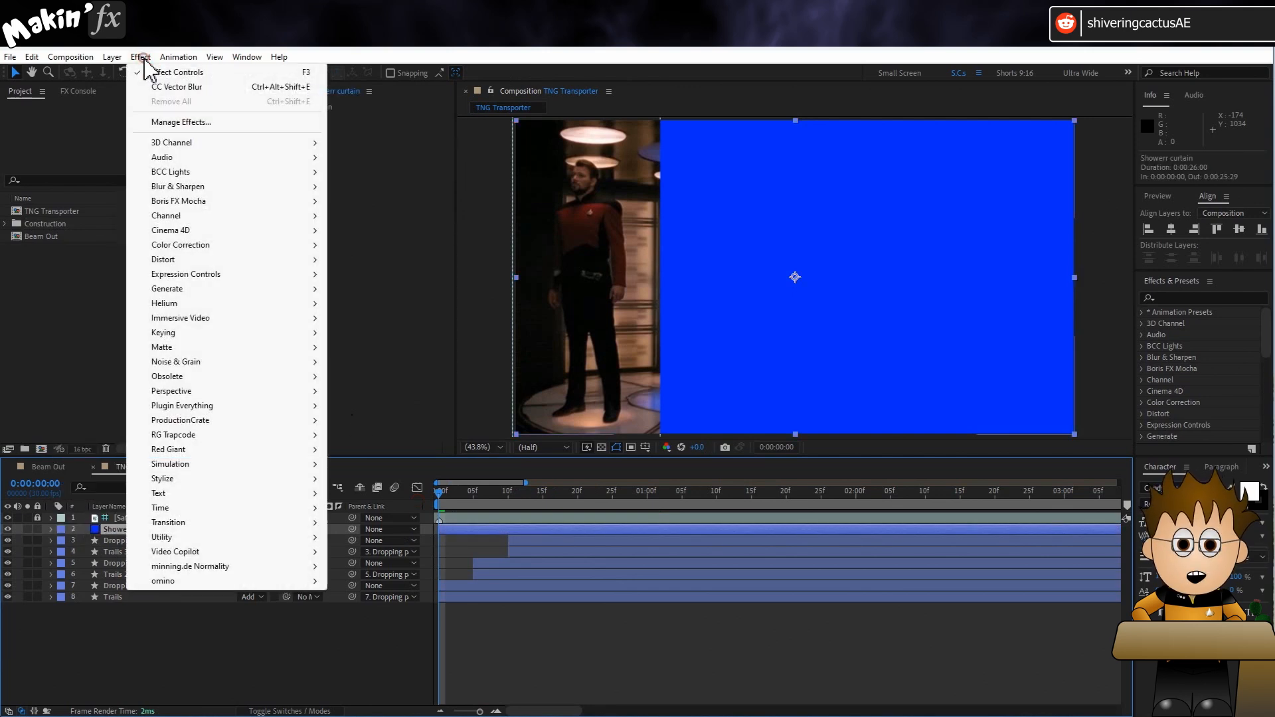
left_click(204, 360)
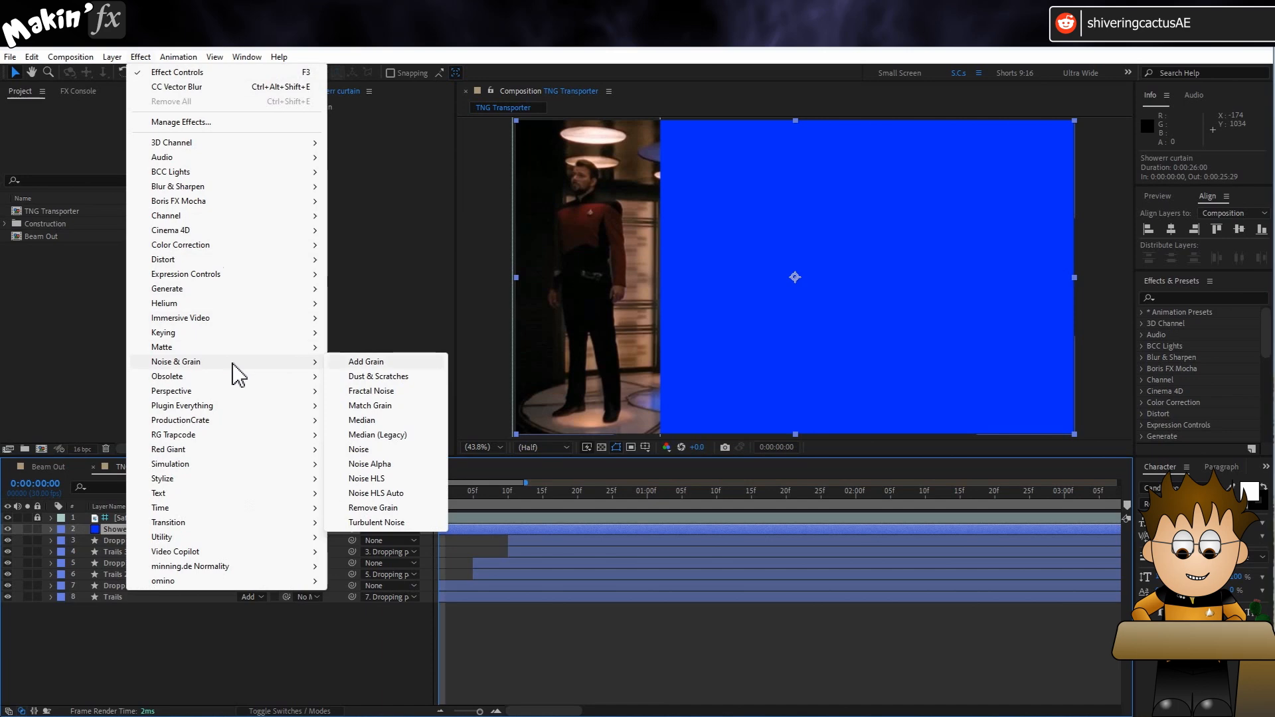
left_click(375, 389)
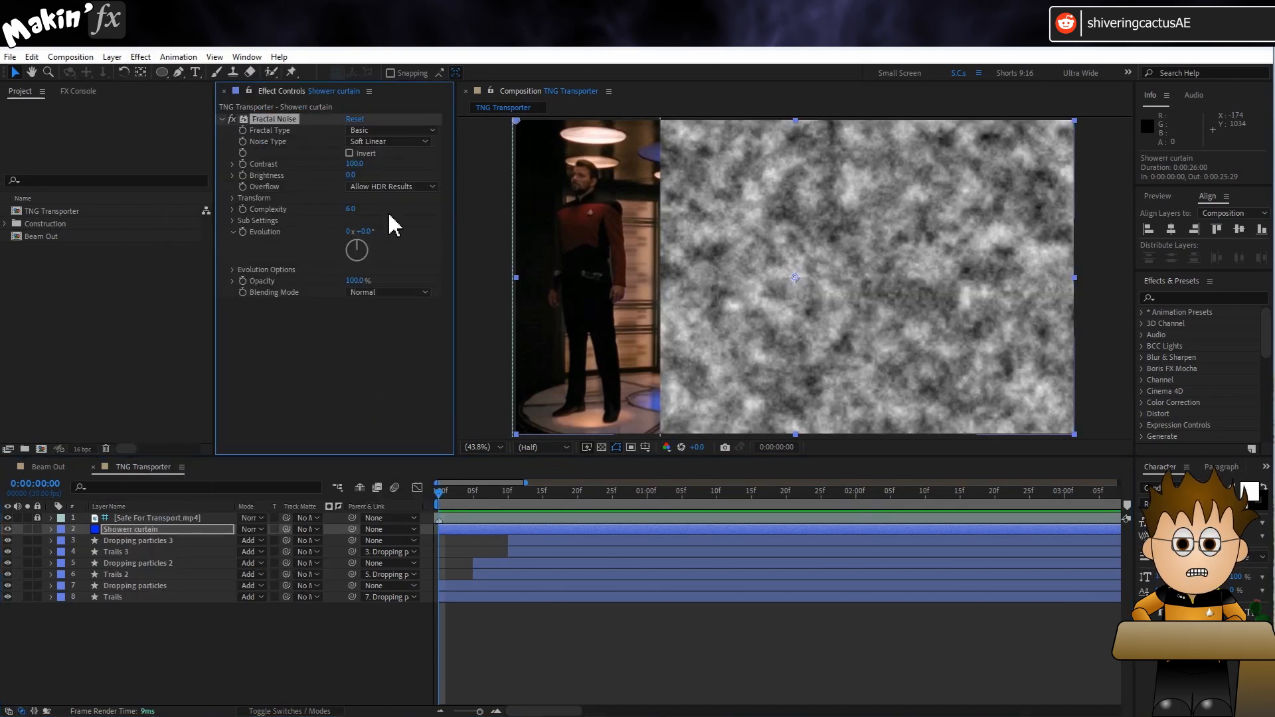
left_click(417, 131)
left_click(430, 382)
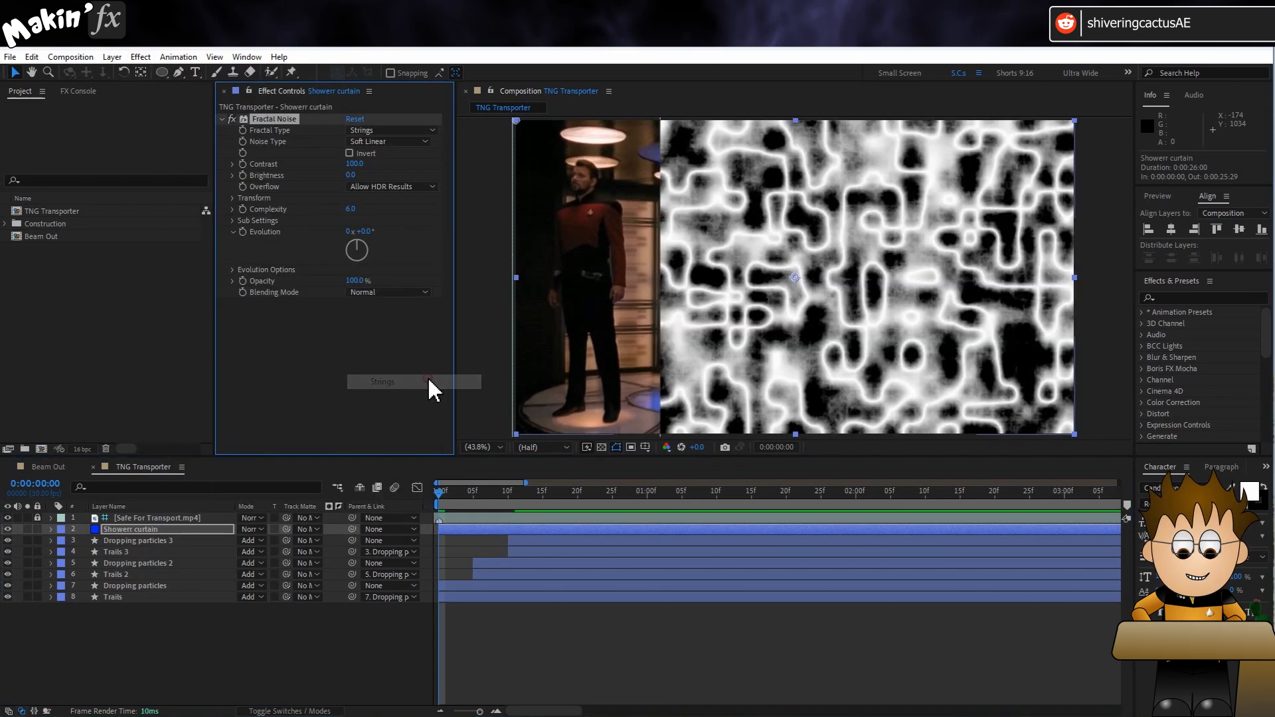
- Set the Contrast of the Showerr curtain's Fractal Noise effect to 180
left_click(358, 166)
type("180")
key("Return")
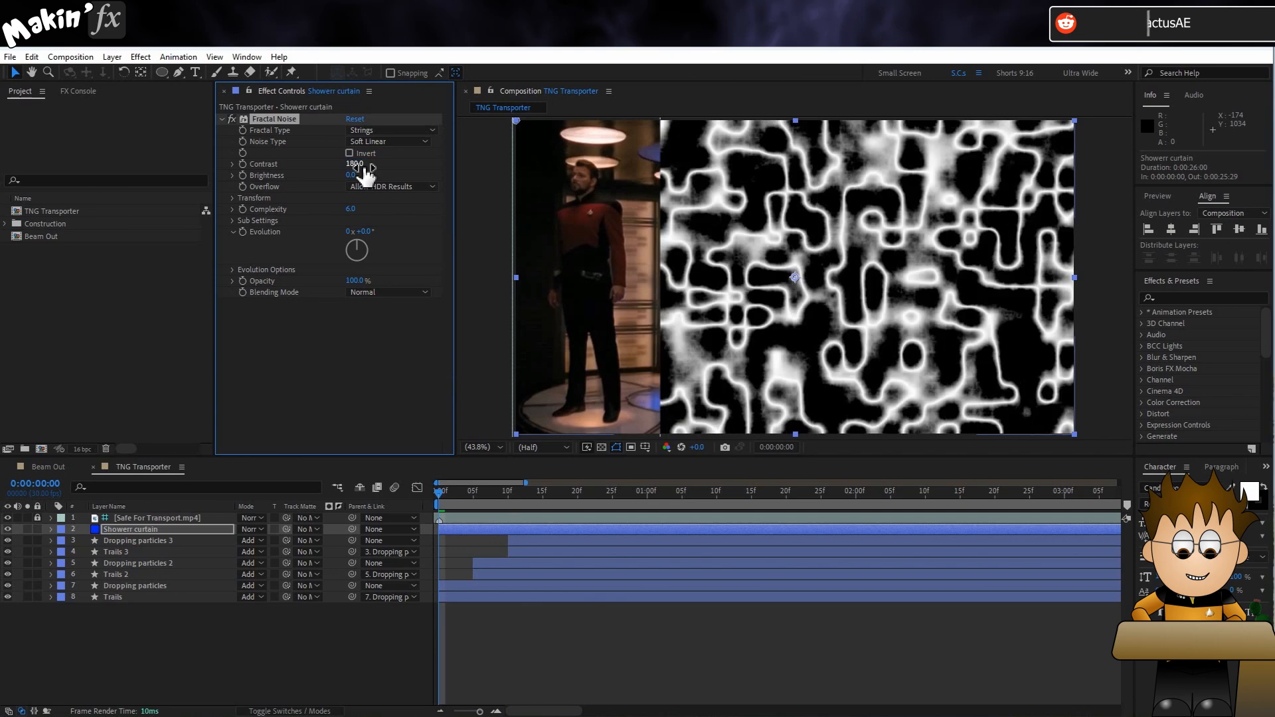
- Turn off Uniform Scaling in the Fractal Noise transform and set Scale Width to 10 and Scale Height to 600
left_click(230, 197)
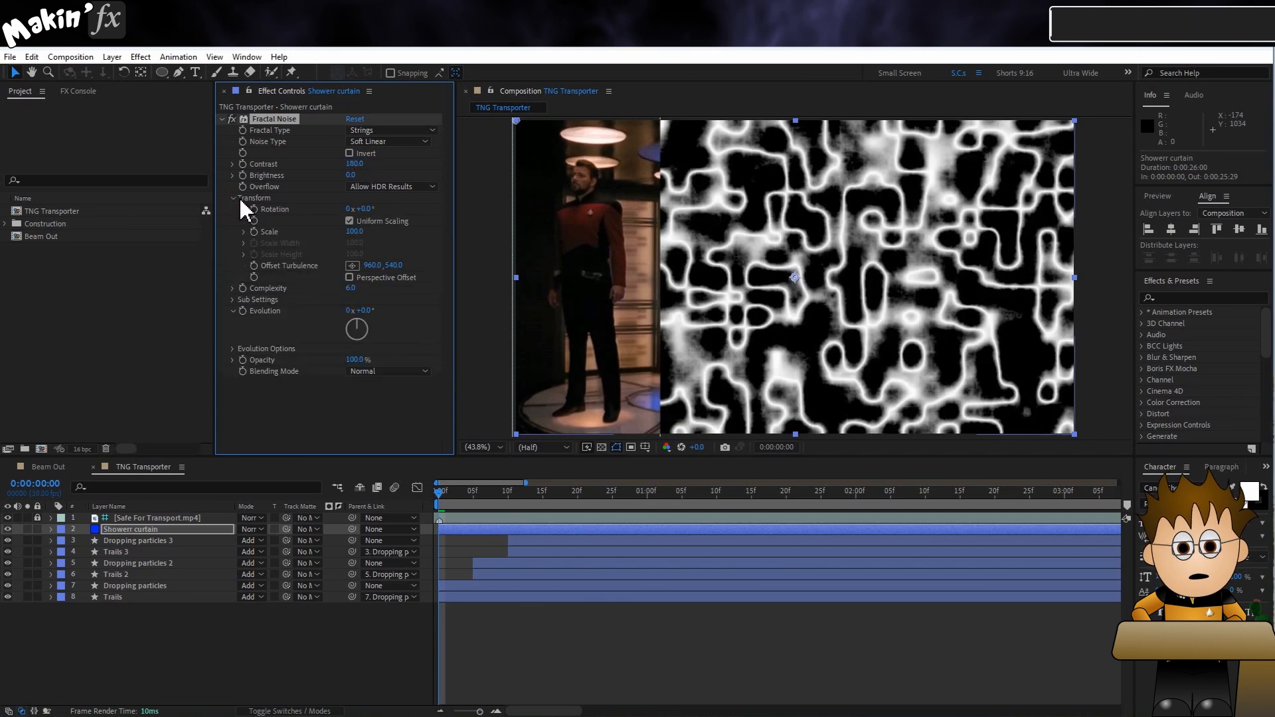
left_click(349, 220)
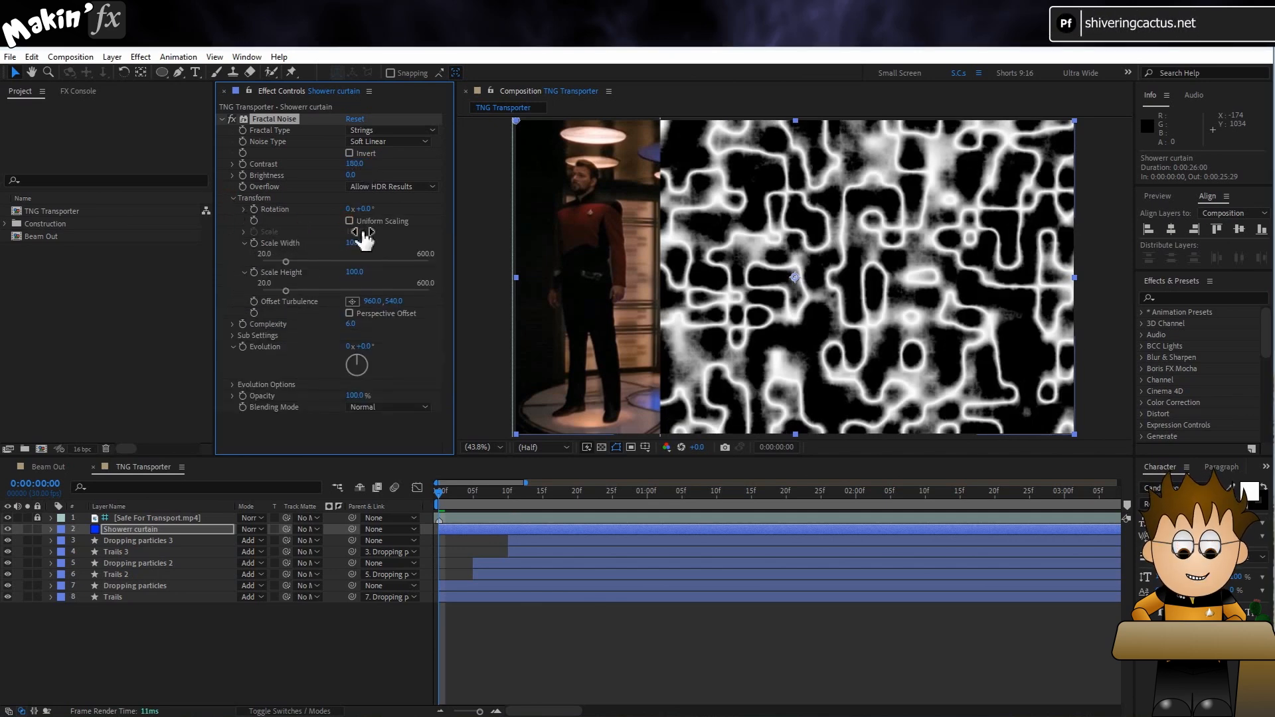
left_click(357, 243)
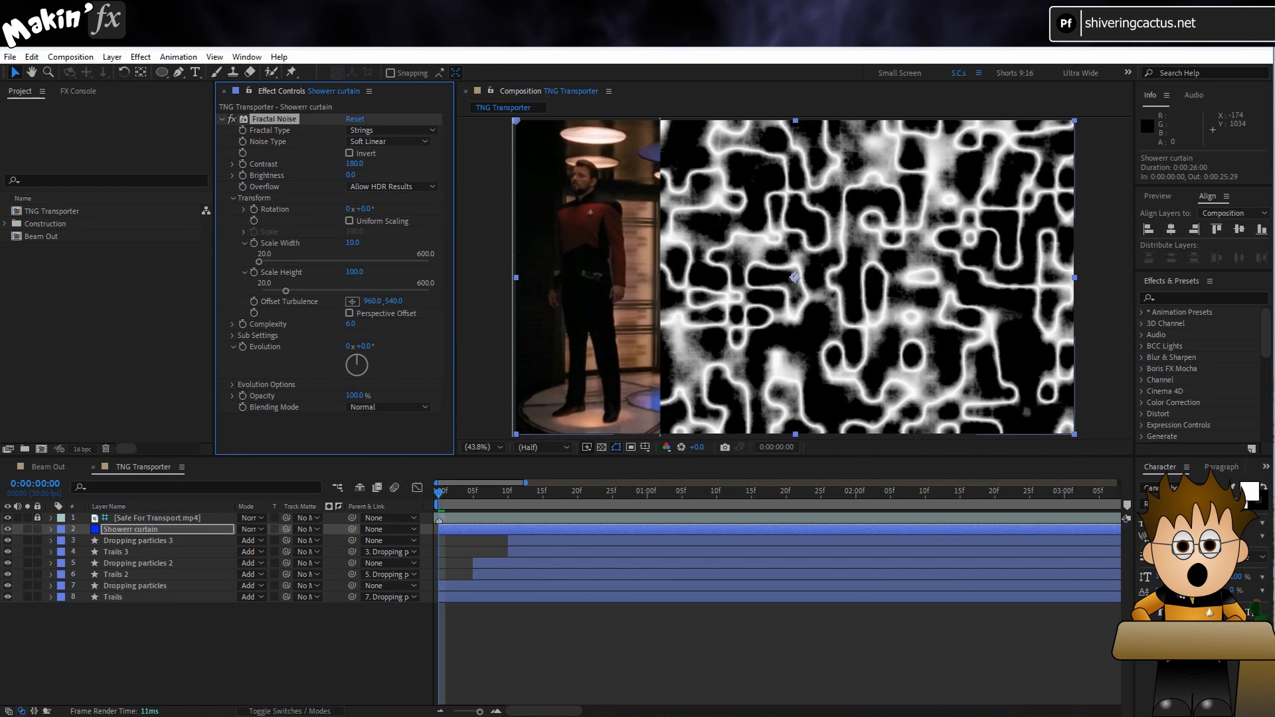
type("10")
key("Return")
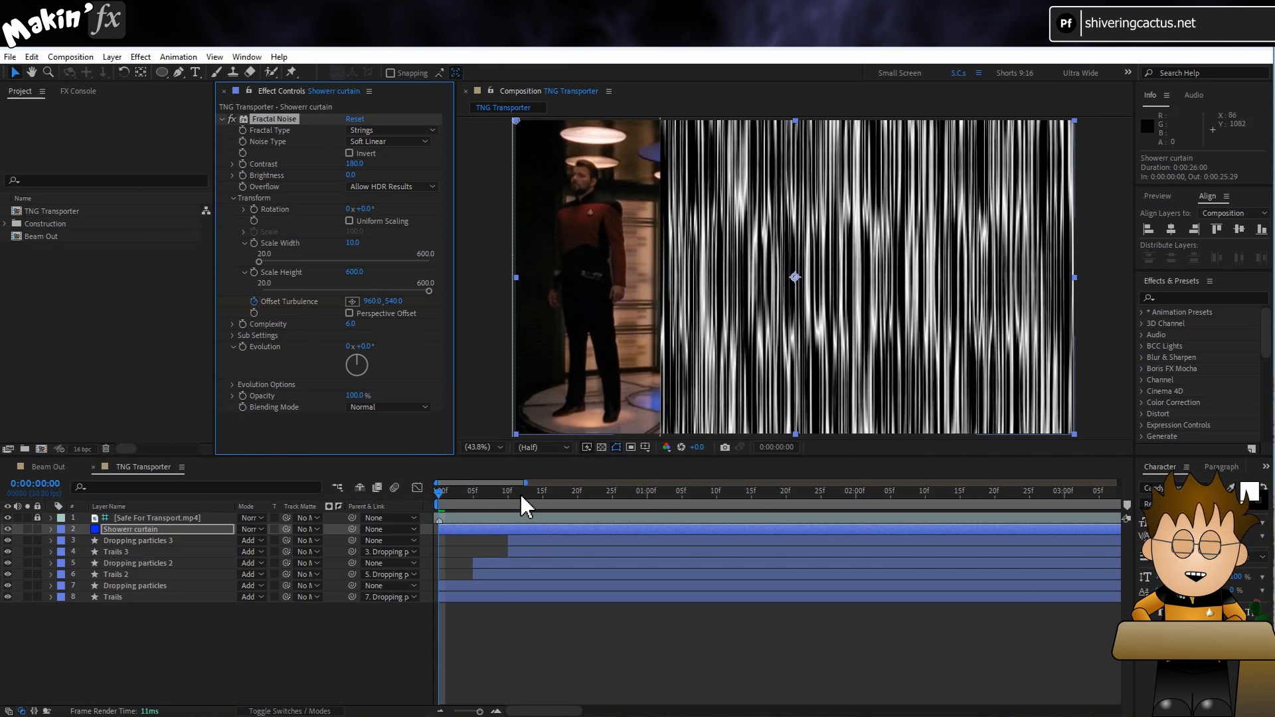
- Animate Offset Turbulence from the first frame to a Y value of 5000 at 0:00:02:00, and preview the motion from the start
left_click_drag(790, 498, 853, 499)
left_click(395, 302)
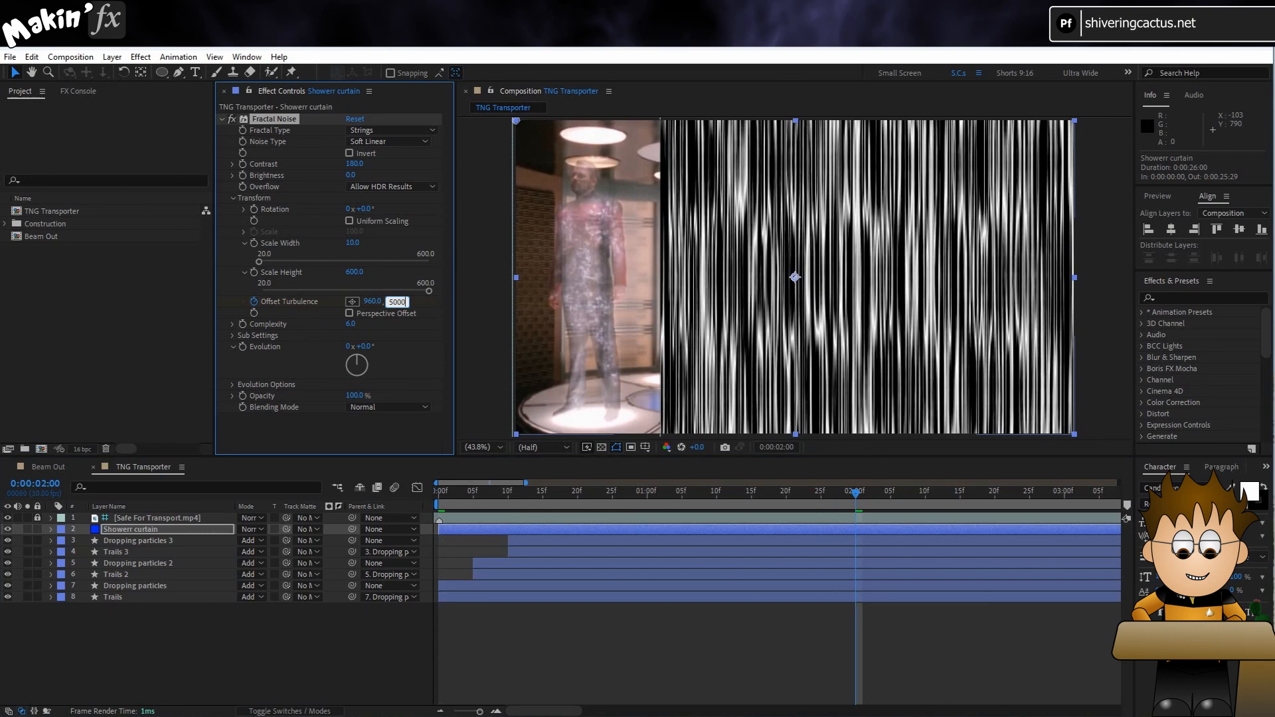
key("Return")
left_click_drag(472, 493, 330, 506)
key("space")
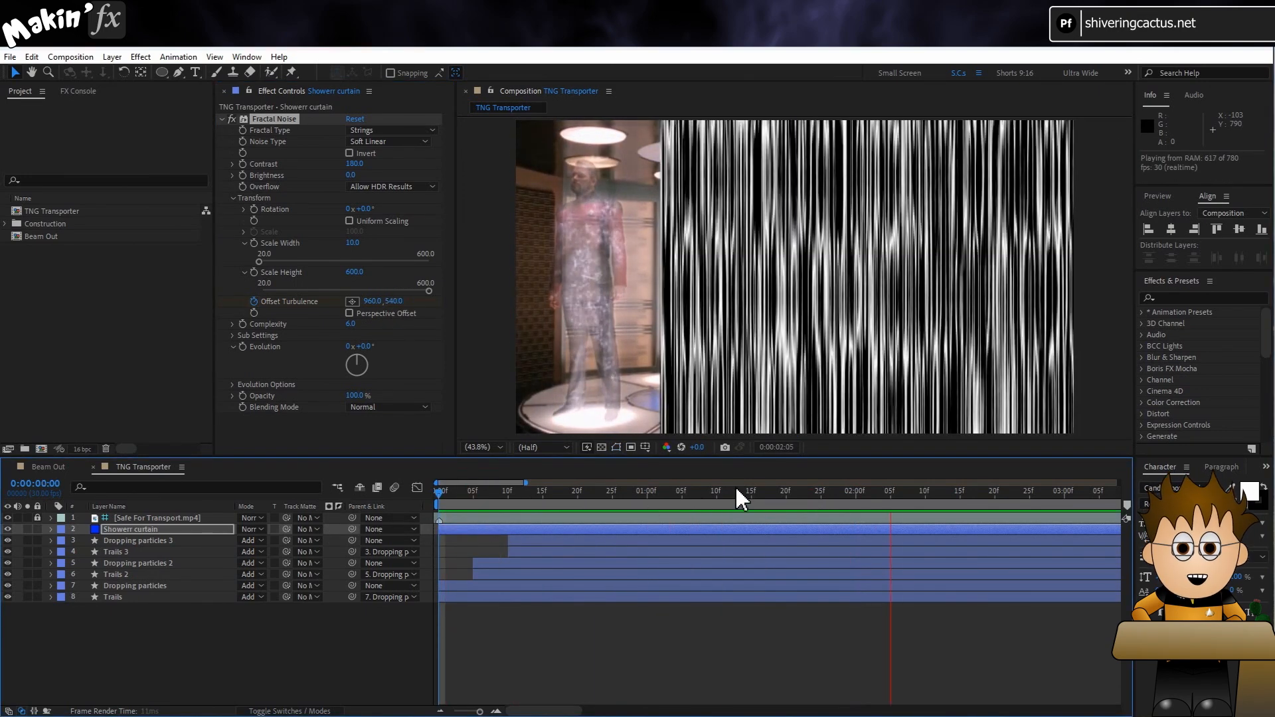
left_click_drag(755, 485, 391, 484)
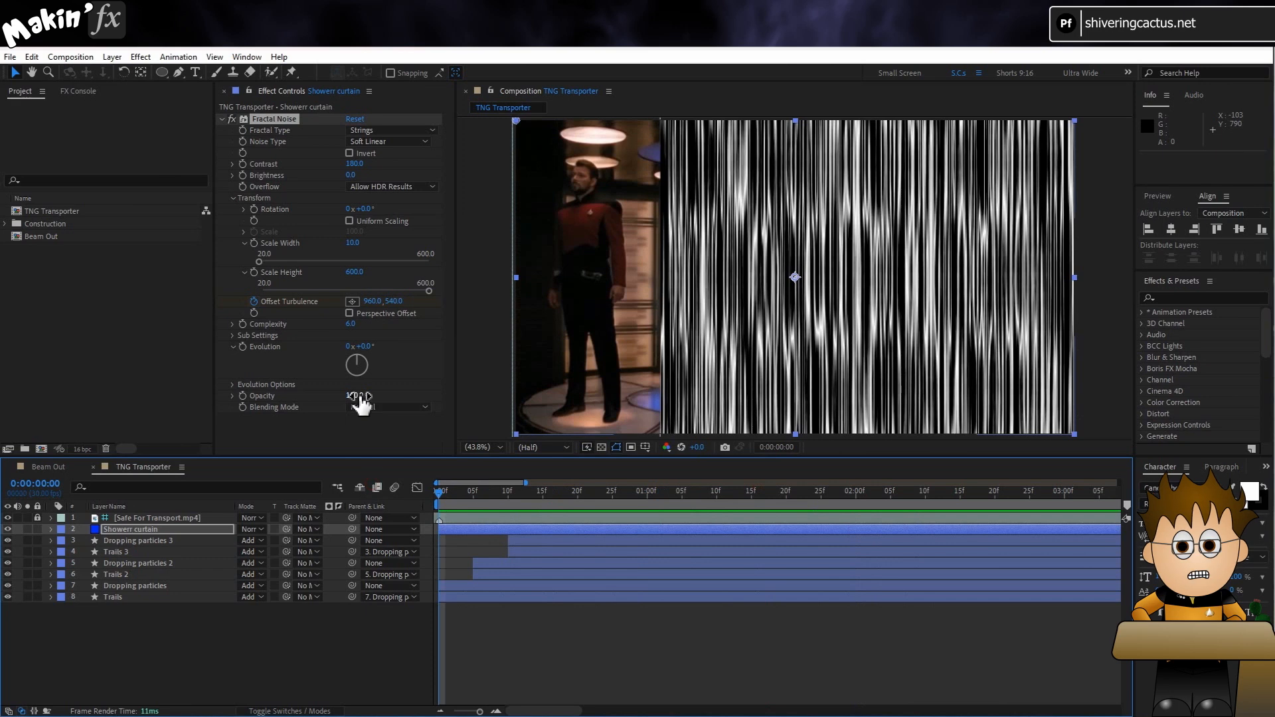
- Set the Complexity of the Fractal Noise effect to 3
left_click(350, 324)
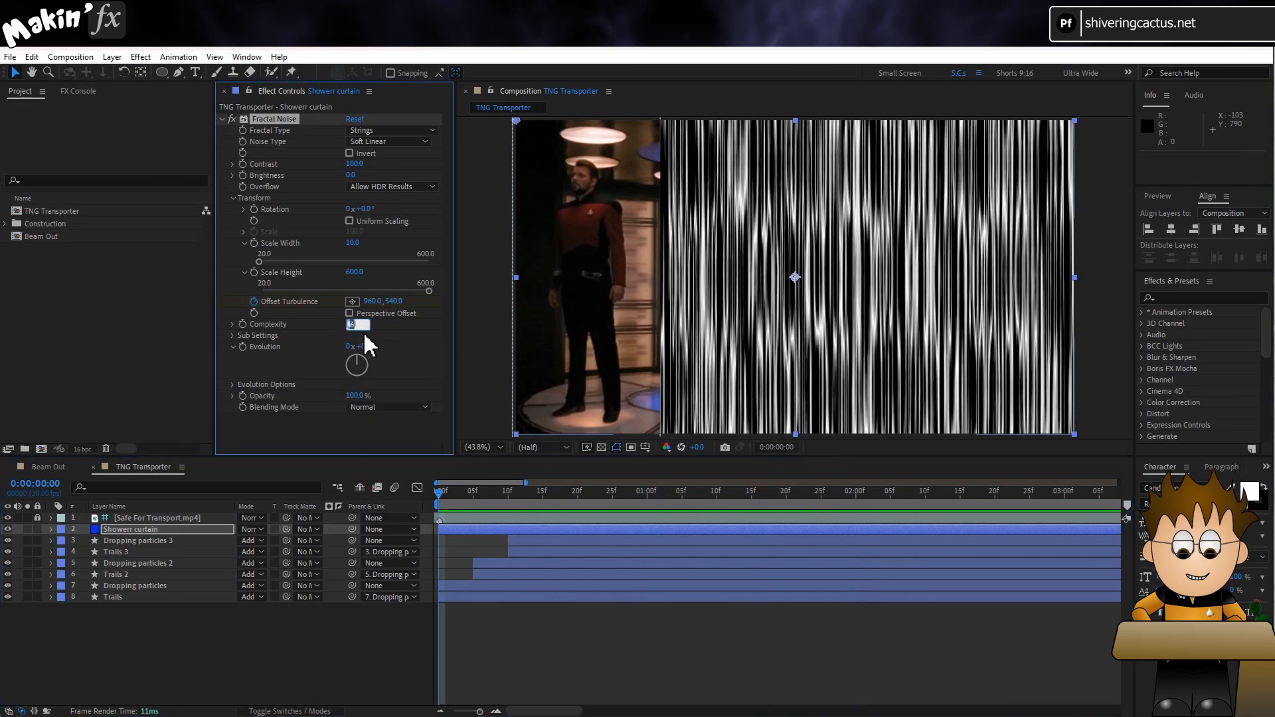
type("3")
key("Return")
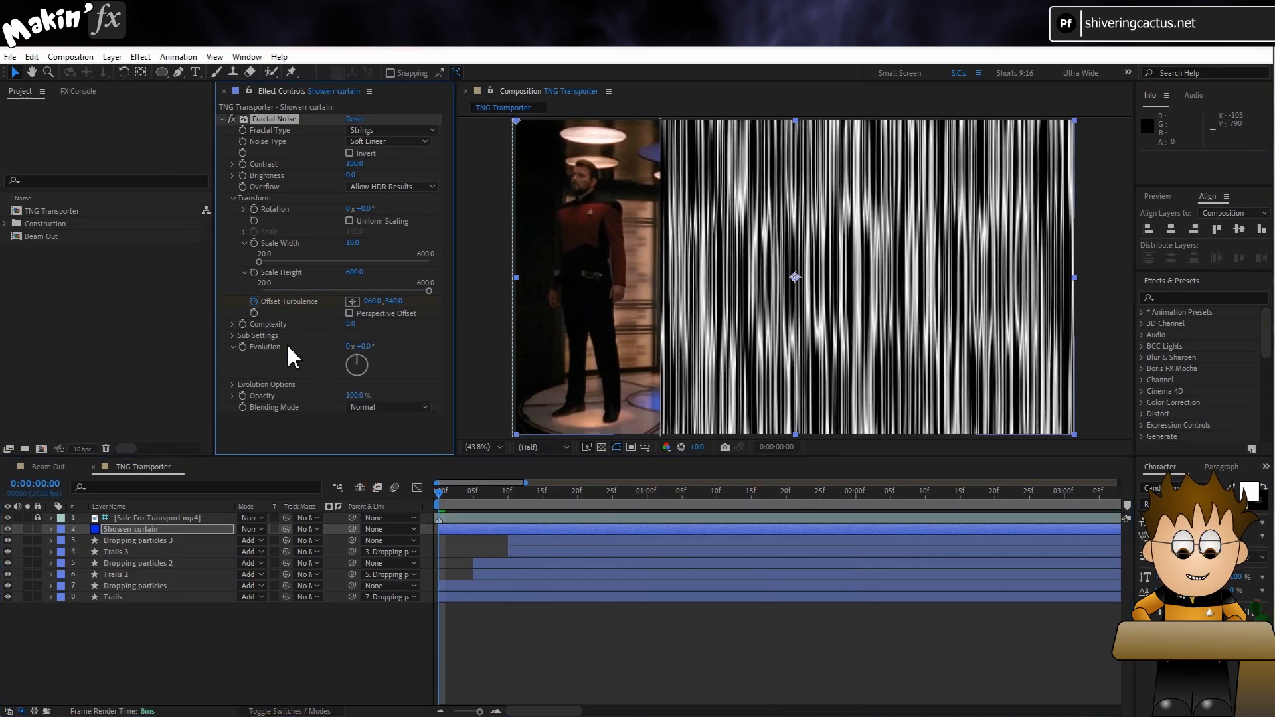
- Add the expression time*100 to the Fractal Noise Evolution property and preview the animation
left_click(244, 347, "alt")
type("time*")
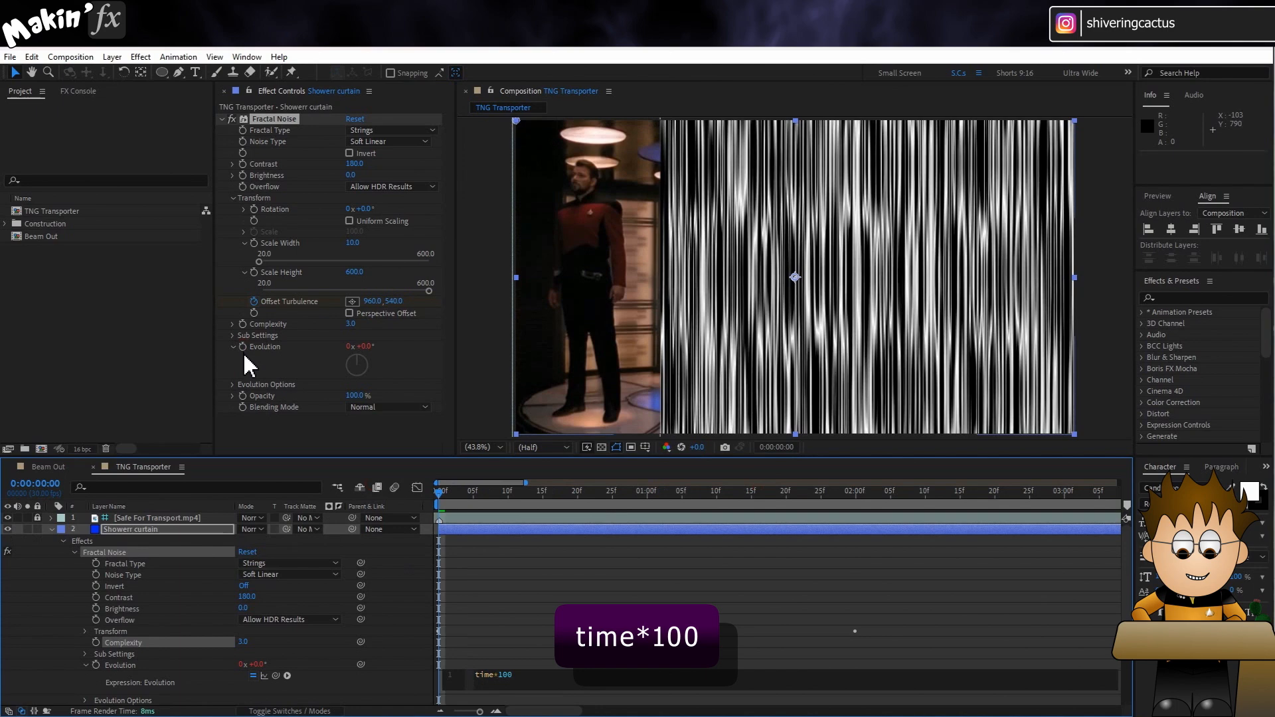
type("100")
left_click(53, 583)
key("space")
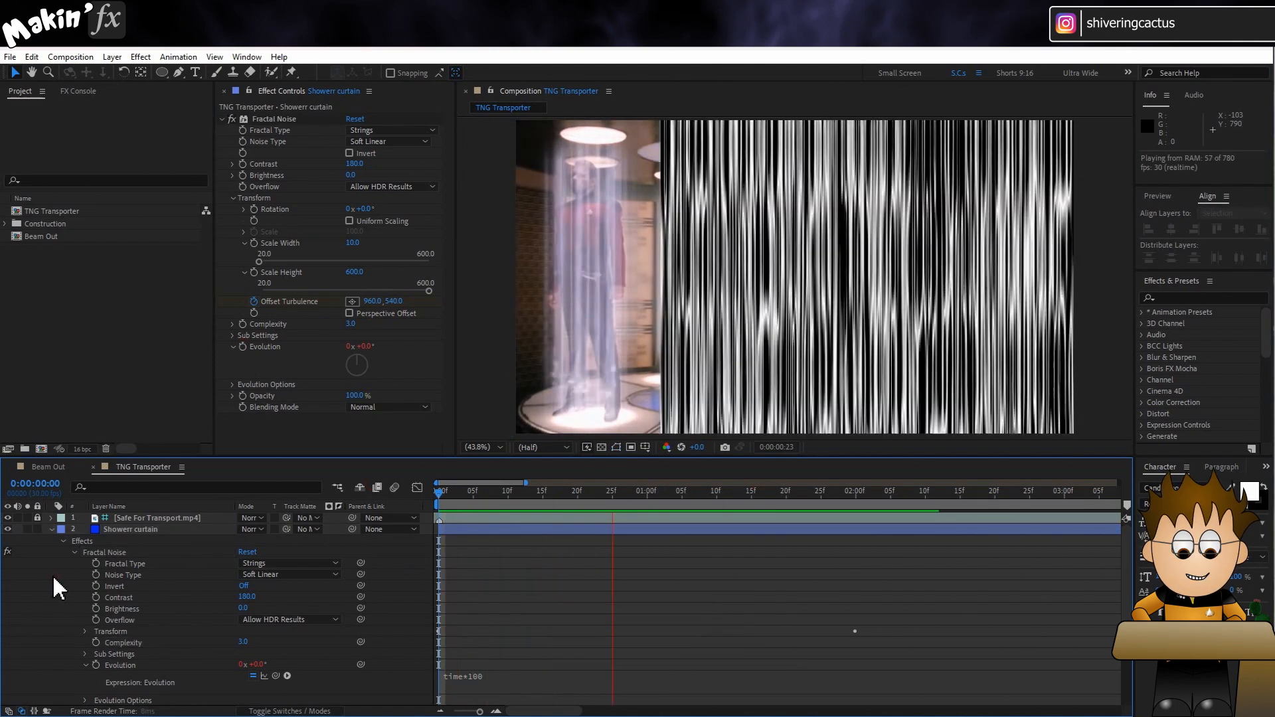
key("space")
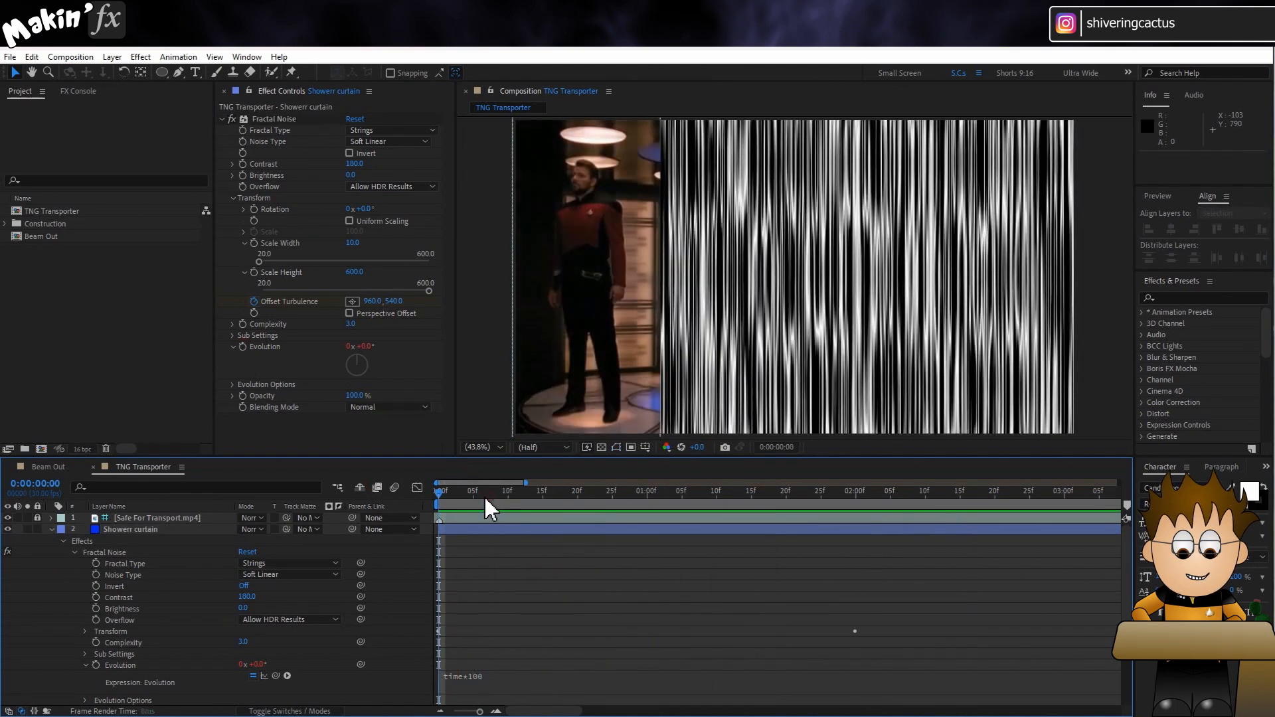
- Collapse the Showerr curtain layer and its Fractal Noise settings, and apply the Tritone effect to the layer
left_click(137, 529)
left_click(51, 529)
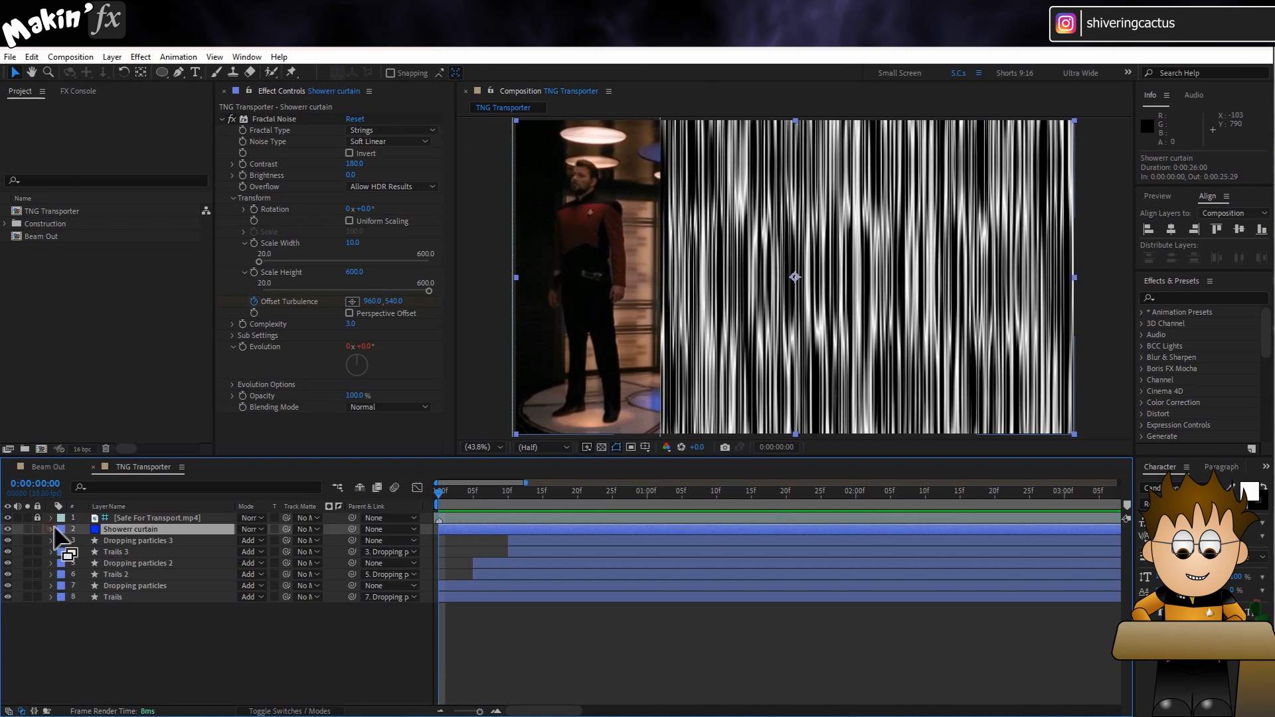
left_click(222, 119)
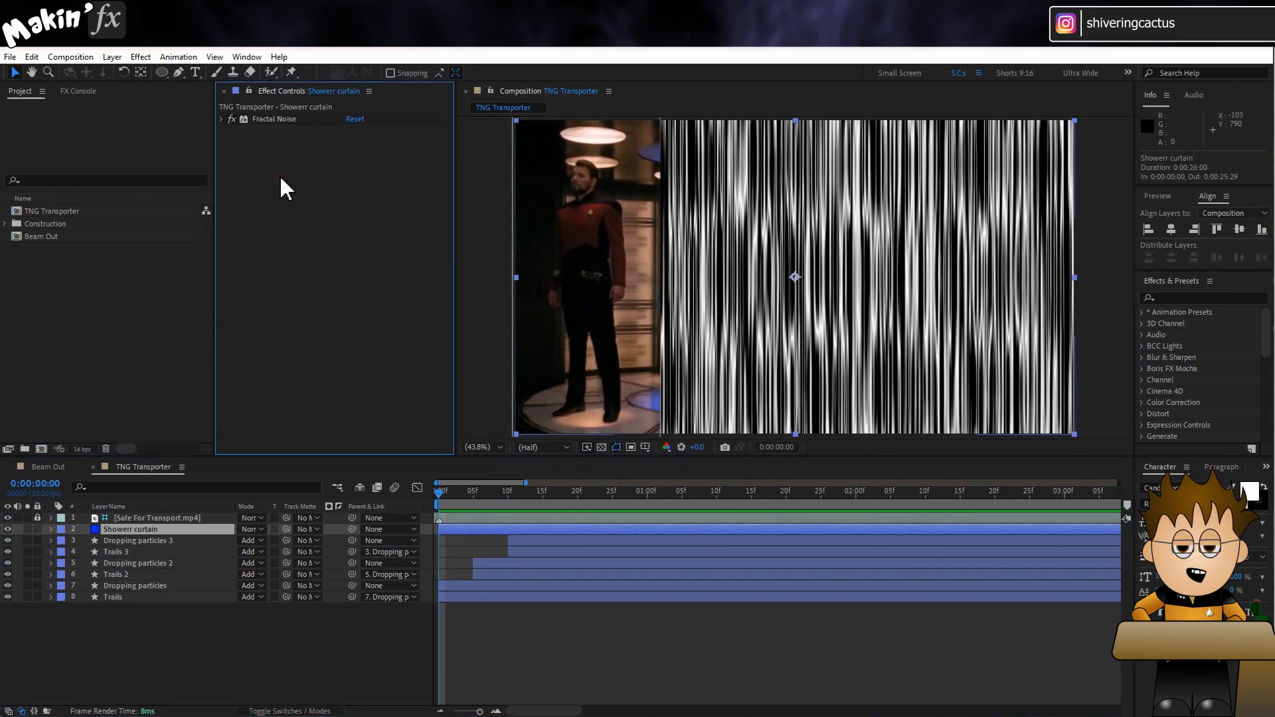
left_click(142, 58)
mouse_move(205, 245)
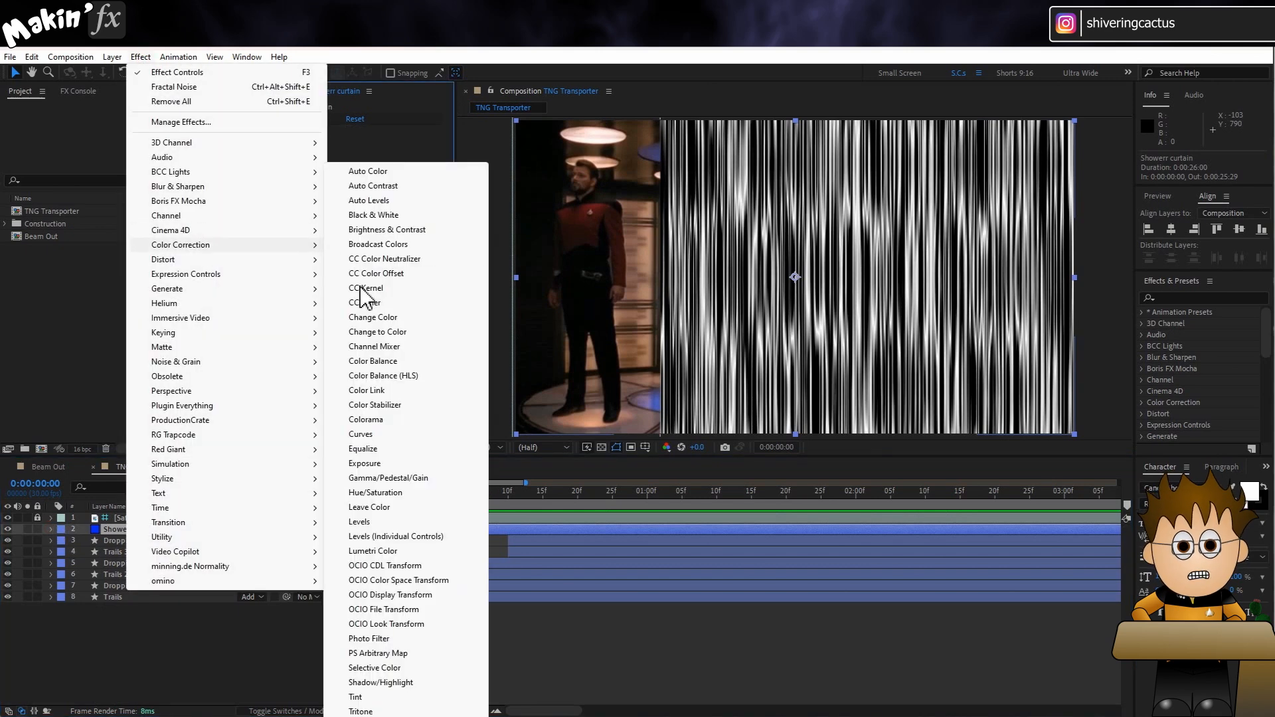
left_click(371, 709)
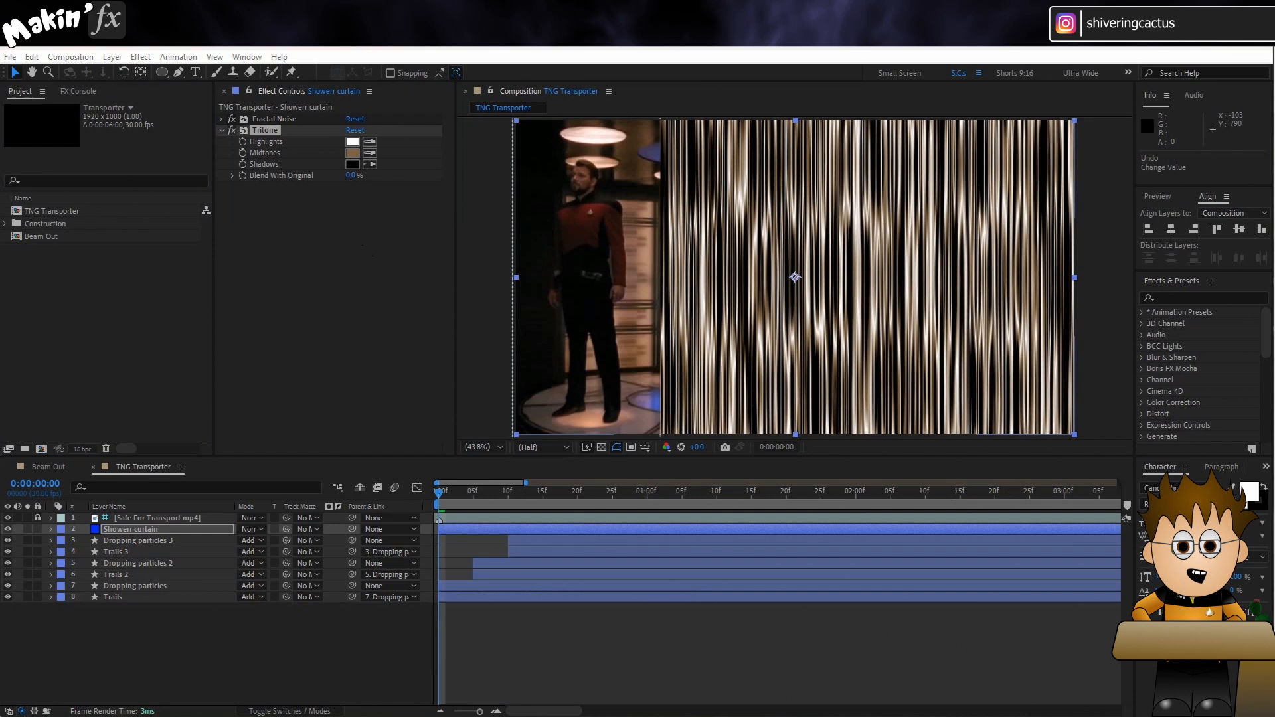
- Set the Tritone Highlights color to #C2D5EB and the Midtones color to #617B90
left_click(352, 142)
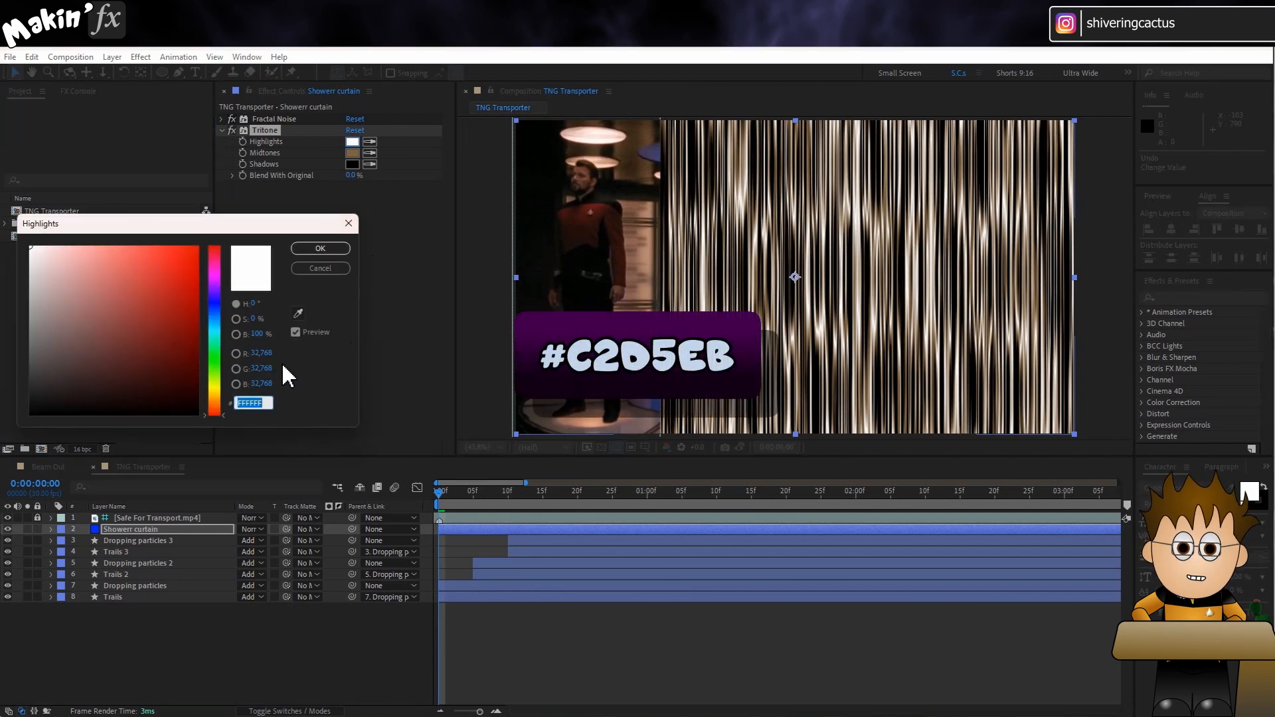
type("C2D5EB")
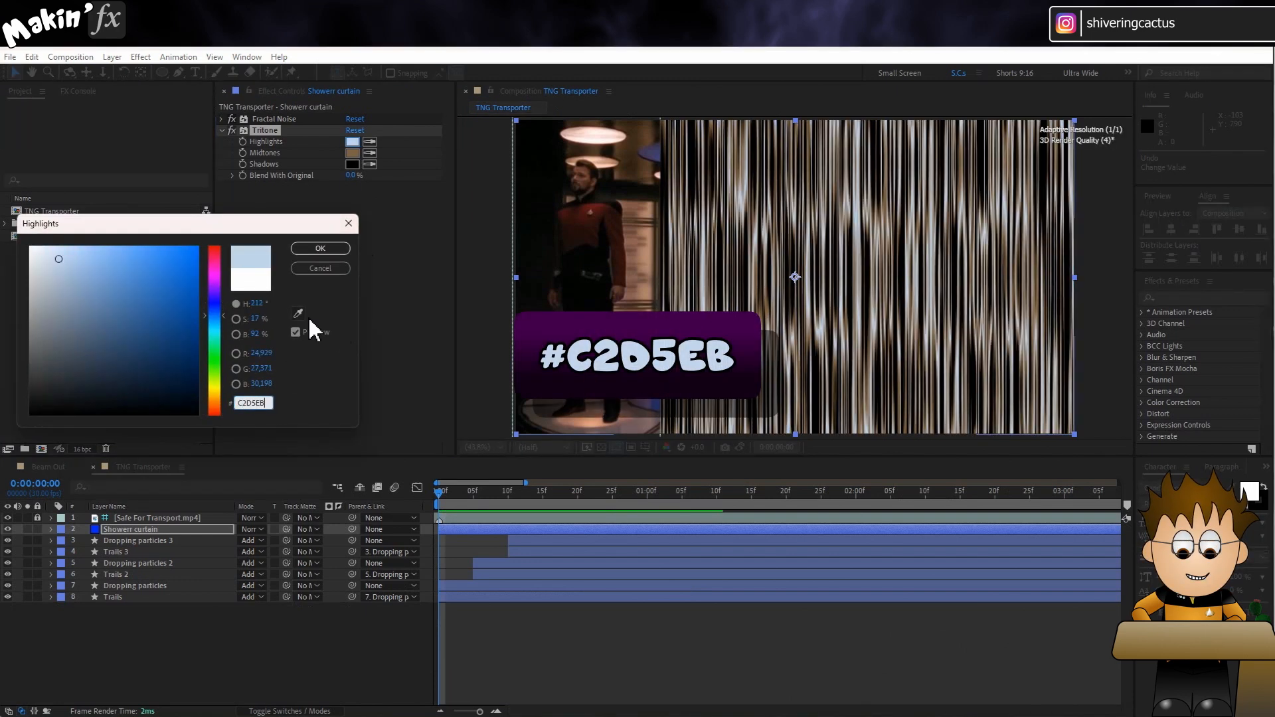
key("Return")
left_click(352, 153)
type("617B90")
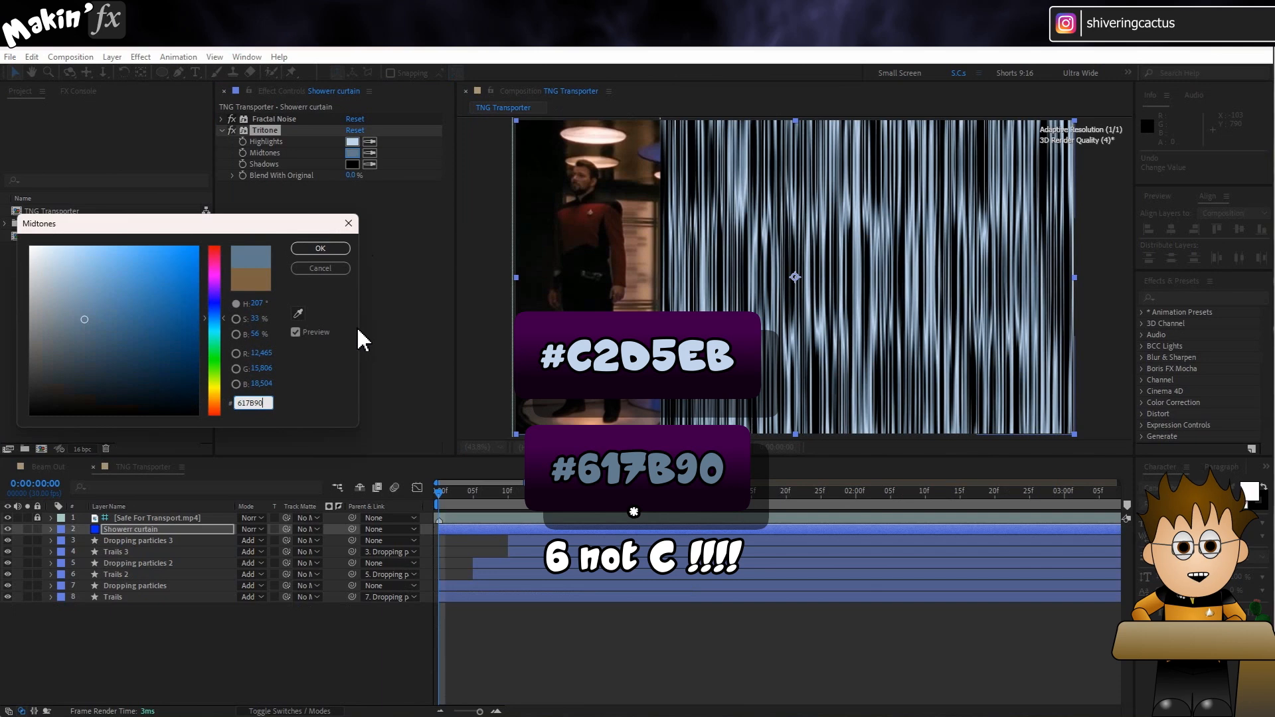
left_click(320, 249)
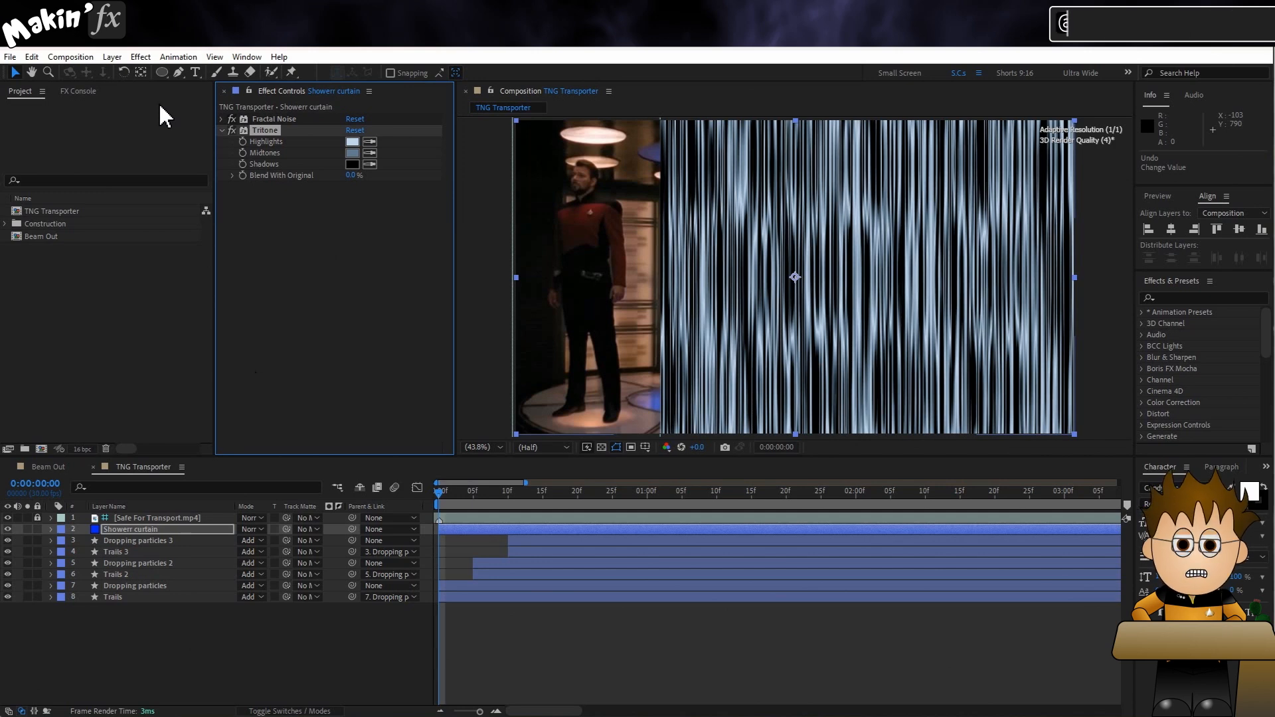
- Apply Fast Box Blur to the Showerr curtain layer with a Blur Radius of 2
left_click(140, 57)
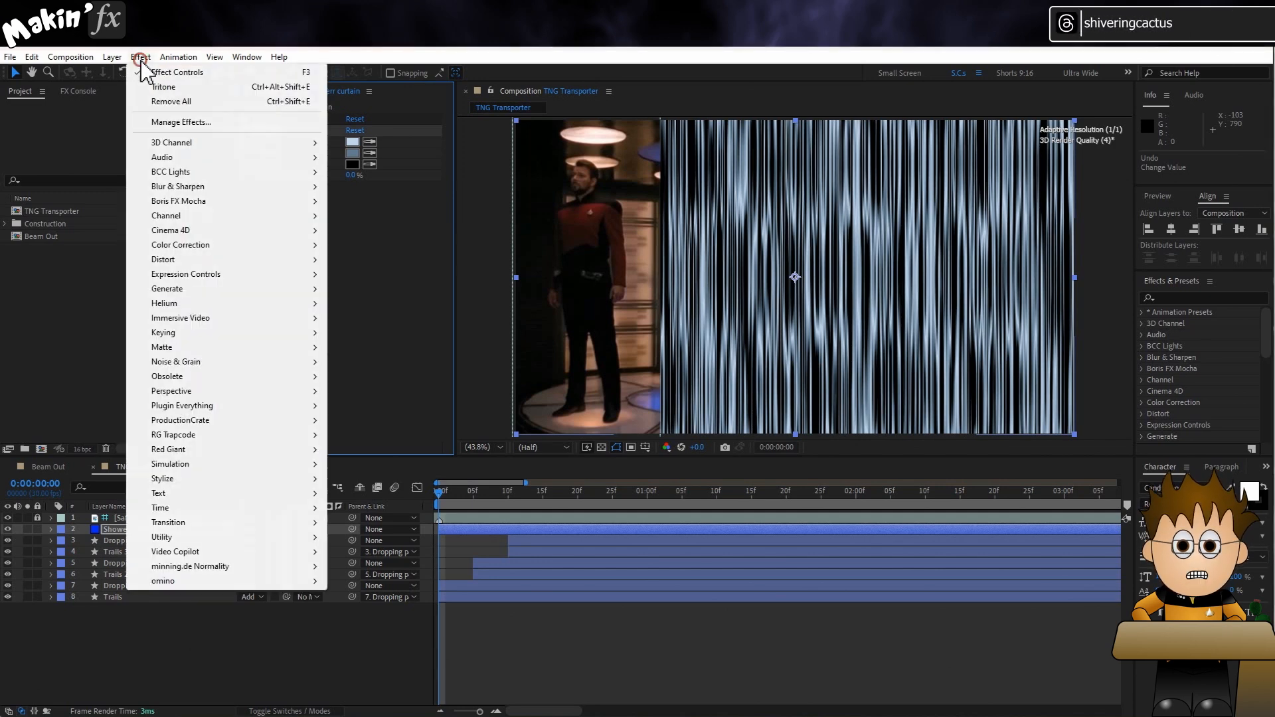
mouse_move(213, 186)
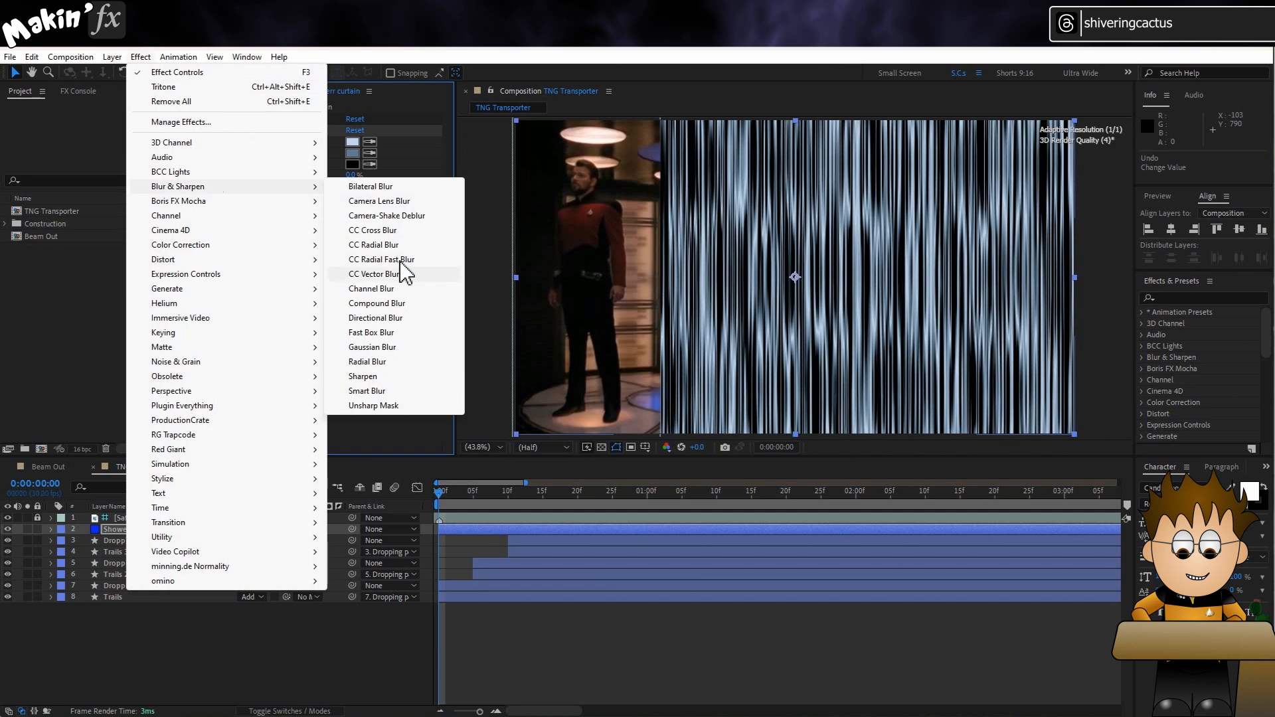
left_click(400, 324)
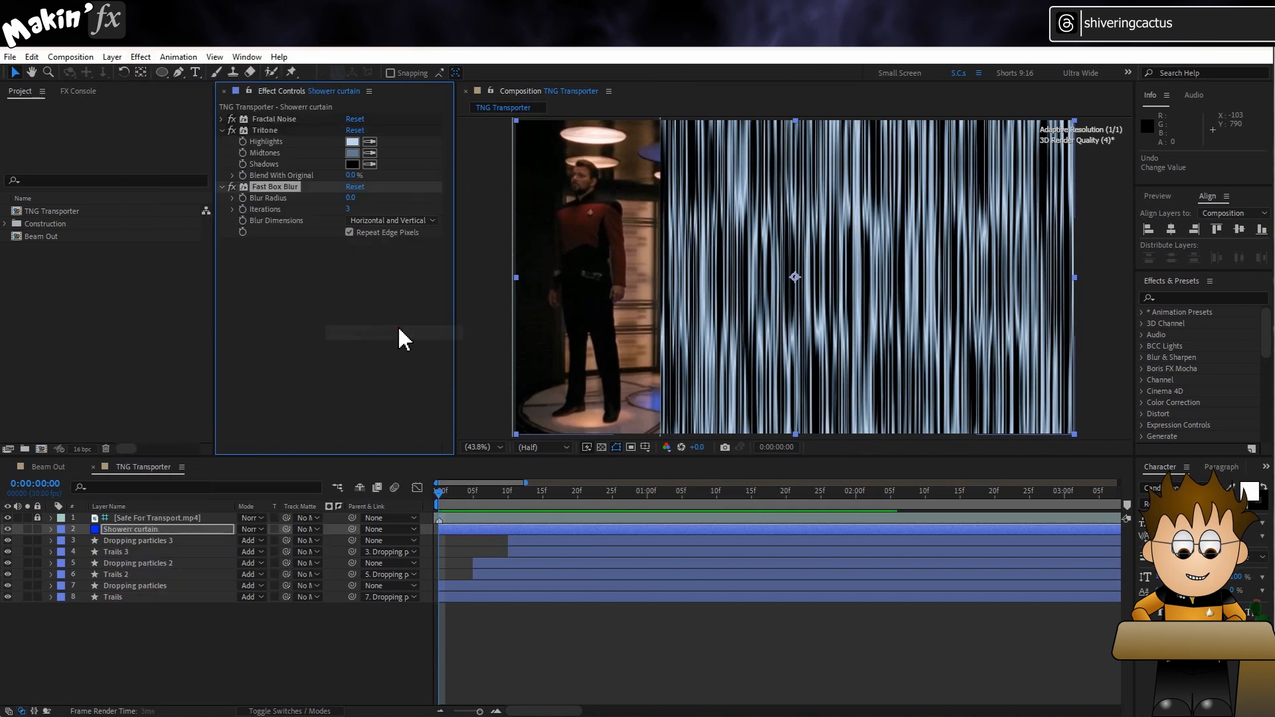
left_click(356, 199)
type("2")
key("Return")
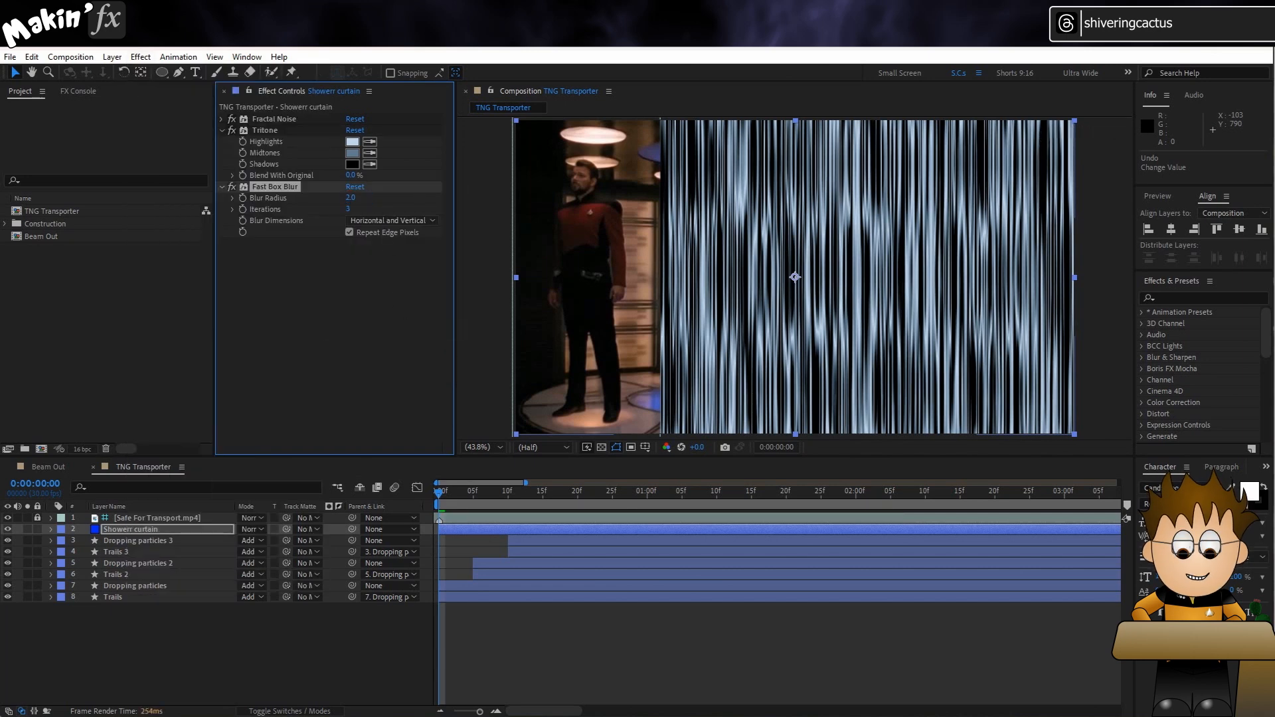
- Preview the blurred curtain and move the Showerr curtain layer to the bottom of the layer stack, beneath Trails
left_click(428, 494)
key("space")
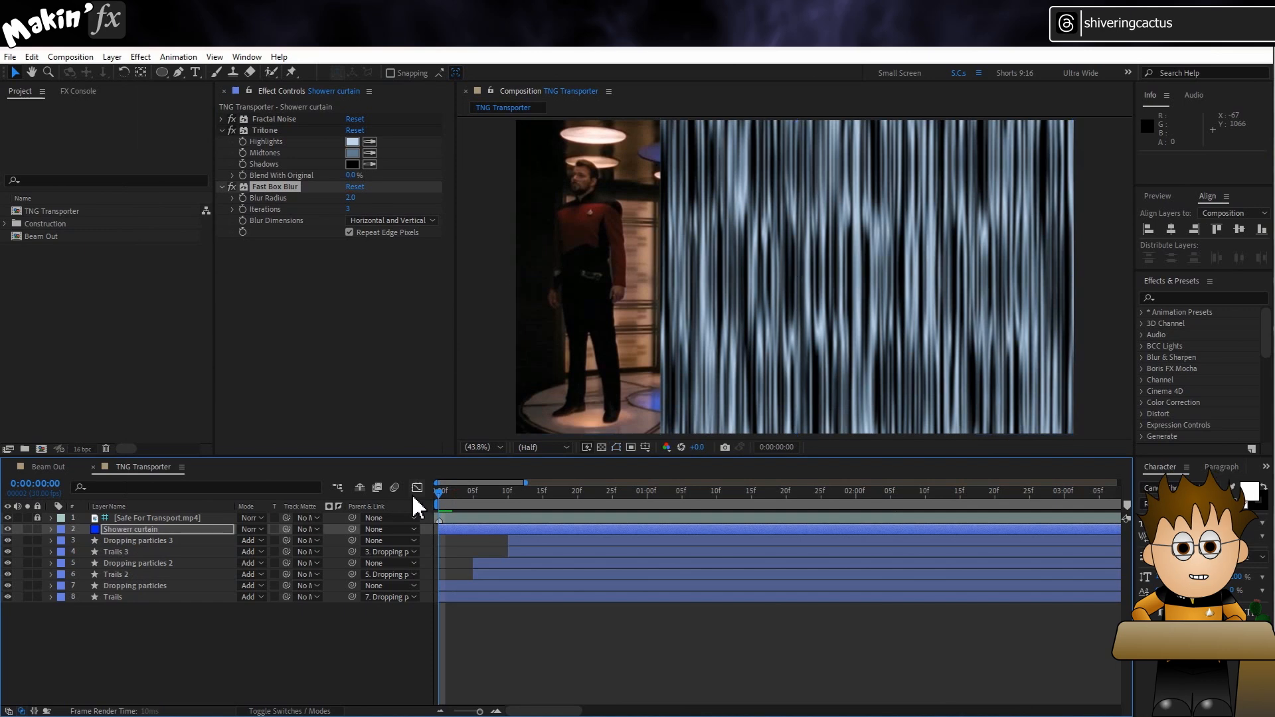
key("space")
left_click_drag(174, 531, 178, 609)
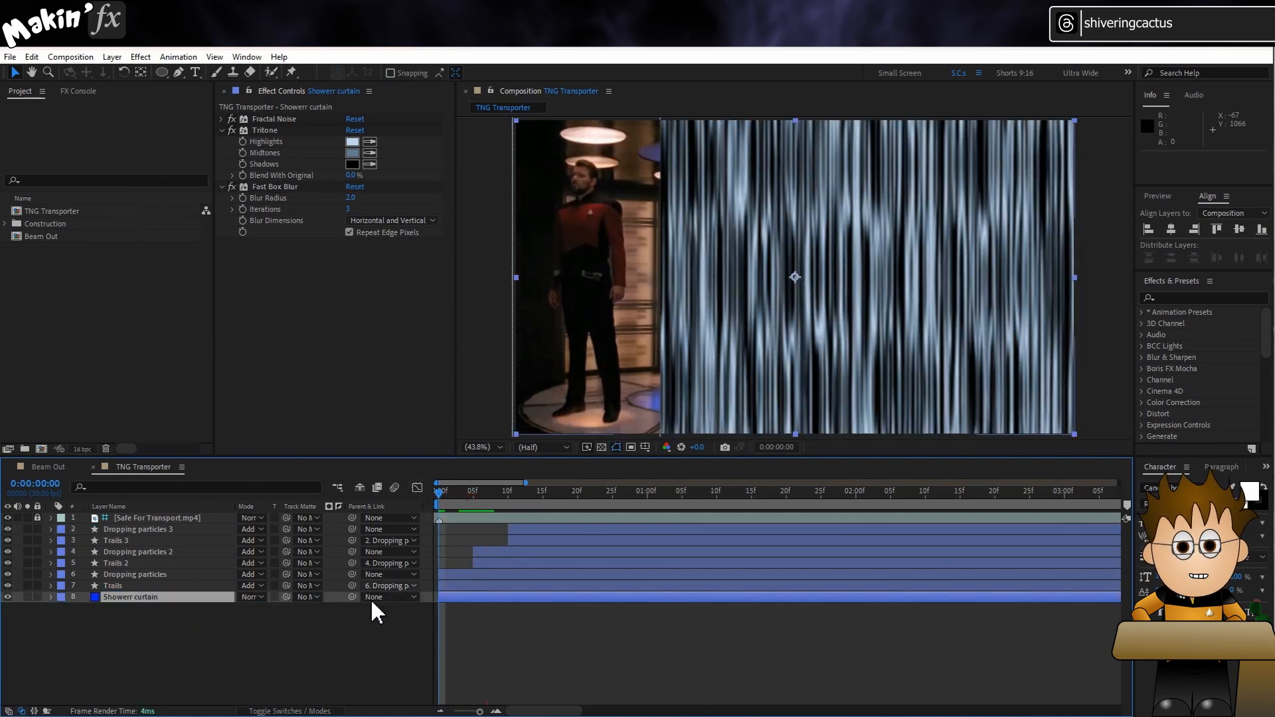
- Apply Linear Wipe to the Showerr curtain layer with Wipe Angle 0°, Transition Completion 100% and Feather 150
left_click(149, 59)
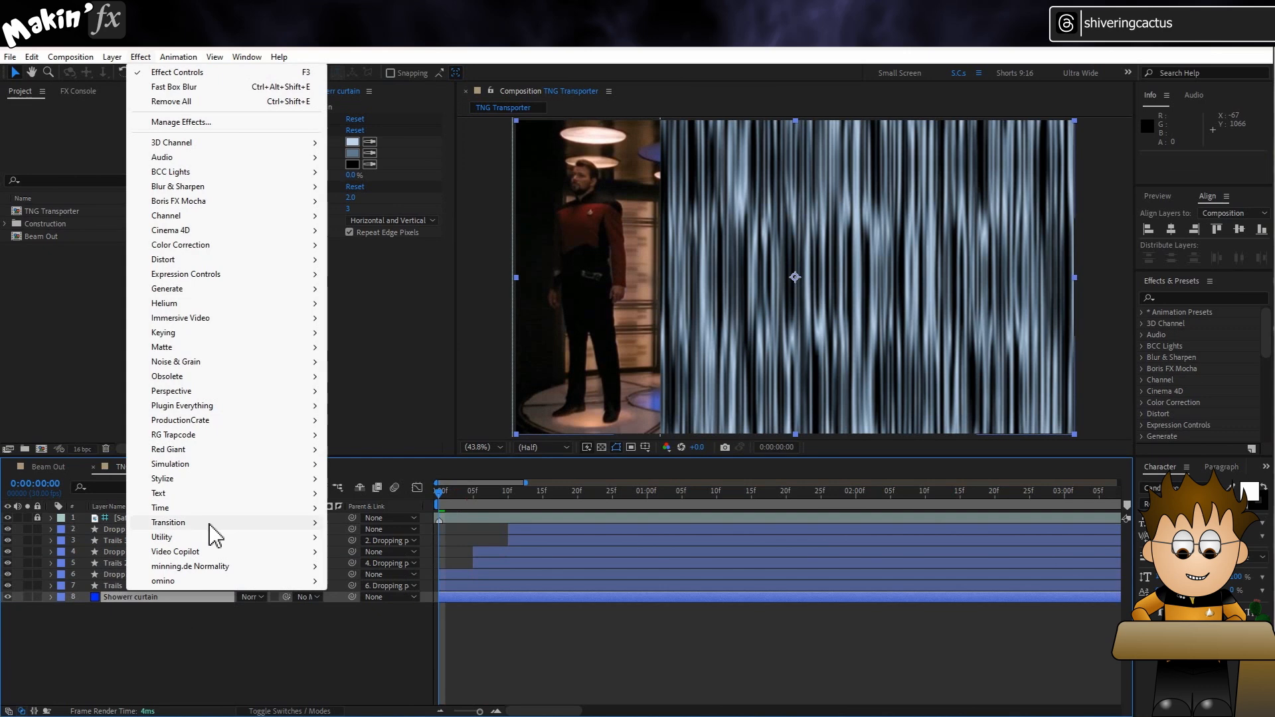
mouse_move(210, 525)
left_click(355, 494)
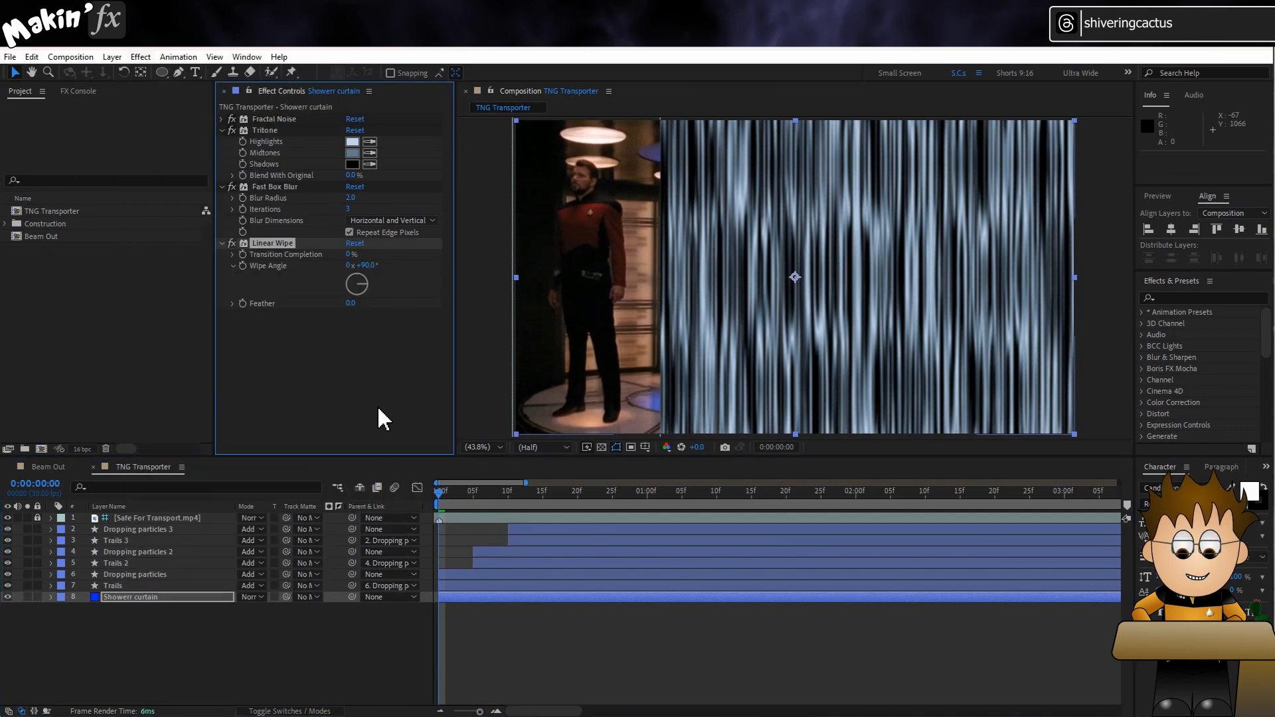
left_click(372, 267)
key("Return")
left_click(351, 255)
type("100")
key("Return")
left_click(351, 302)
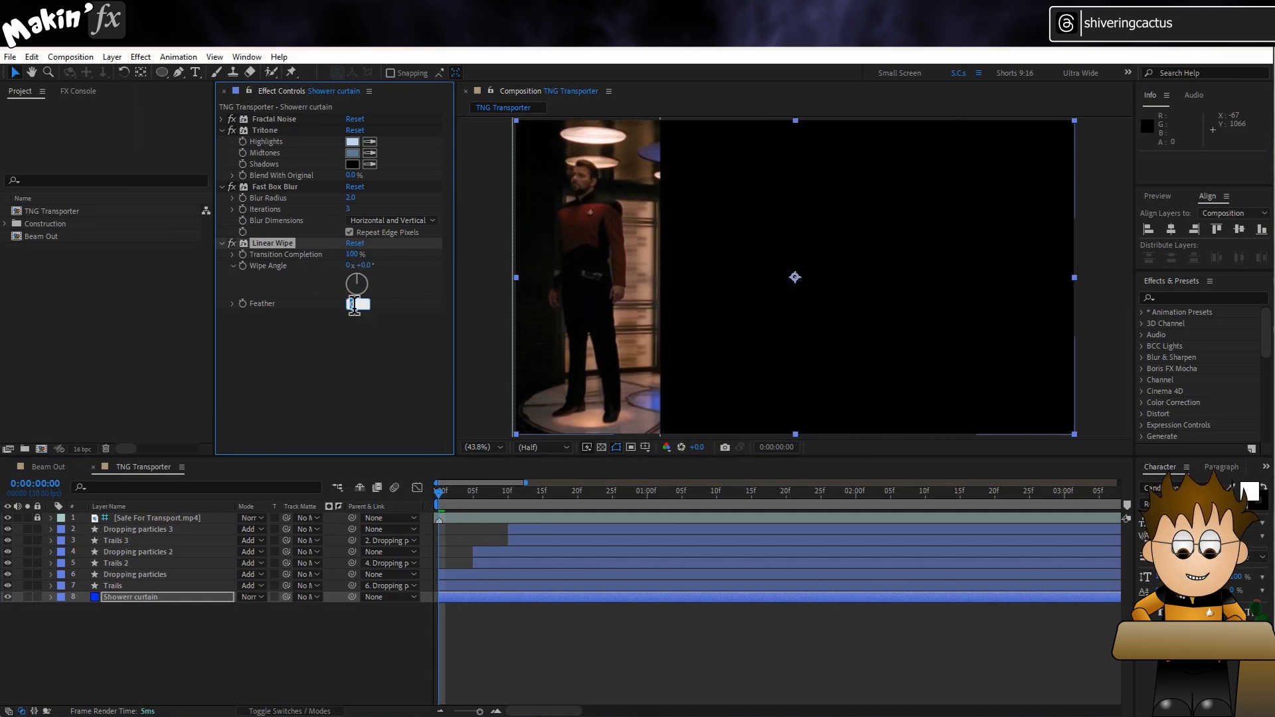
key("Return")
- Keyframe the Showerr curtain's Linear Wipe Transition Completion at 100% at 0:00:00:08, timed to the falling particles
left_click(453, 498)
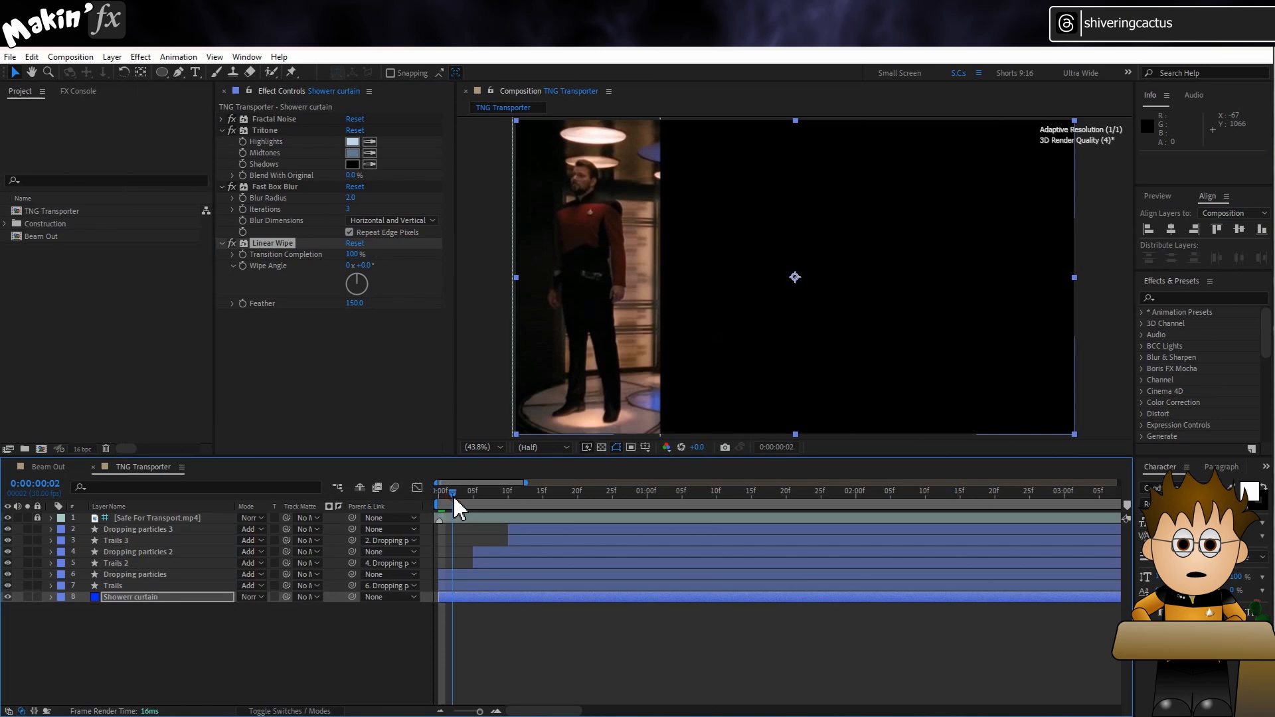
left_click_drag(454, 500, 463, 499)
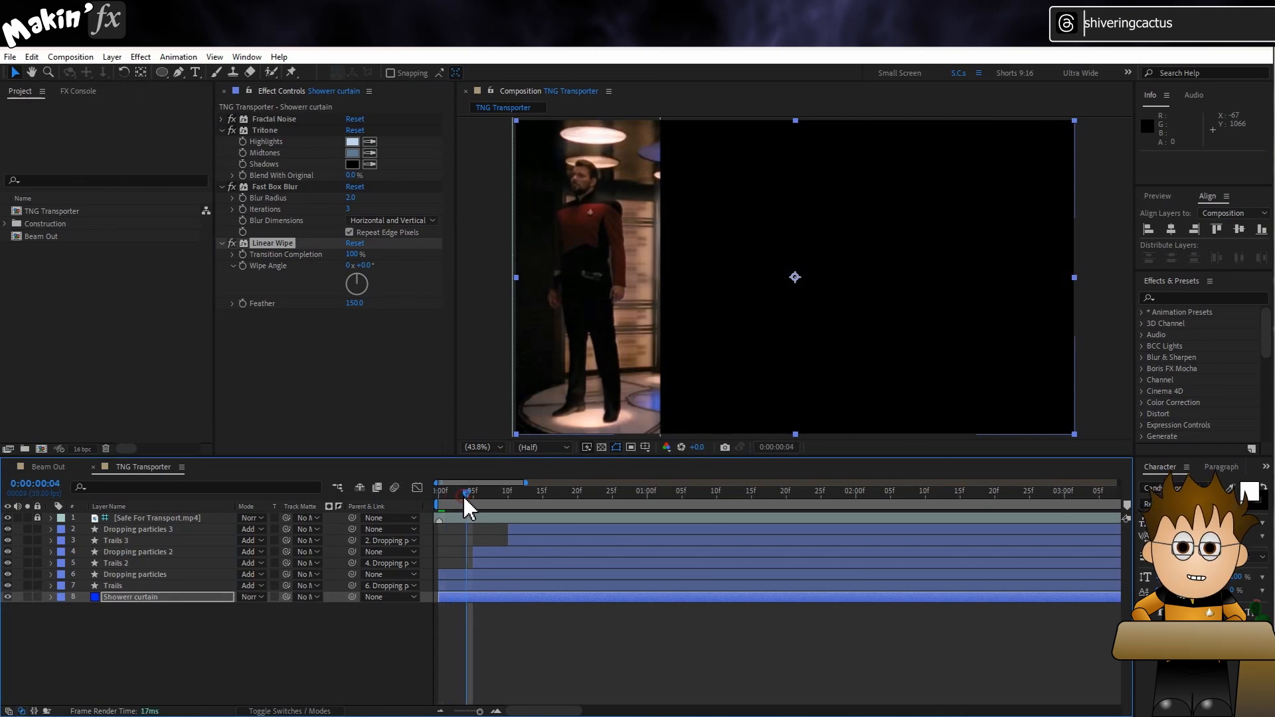
key("Page_Down")
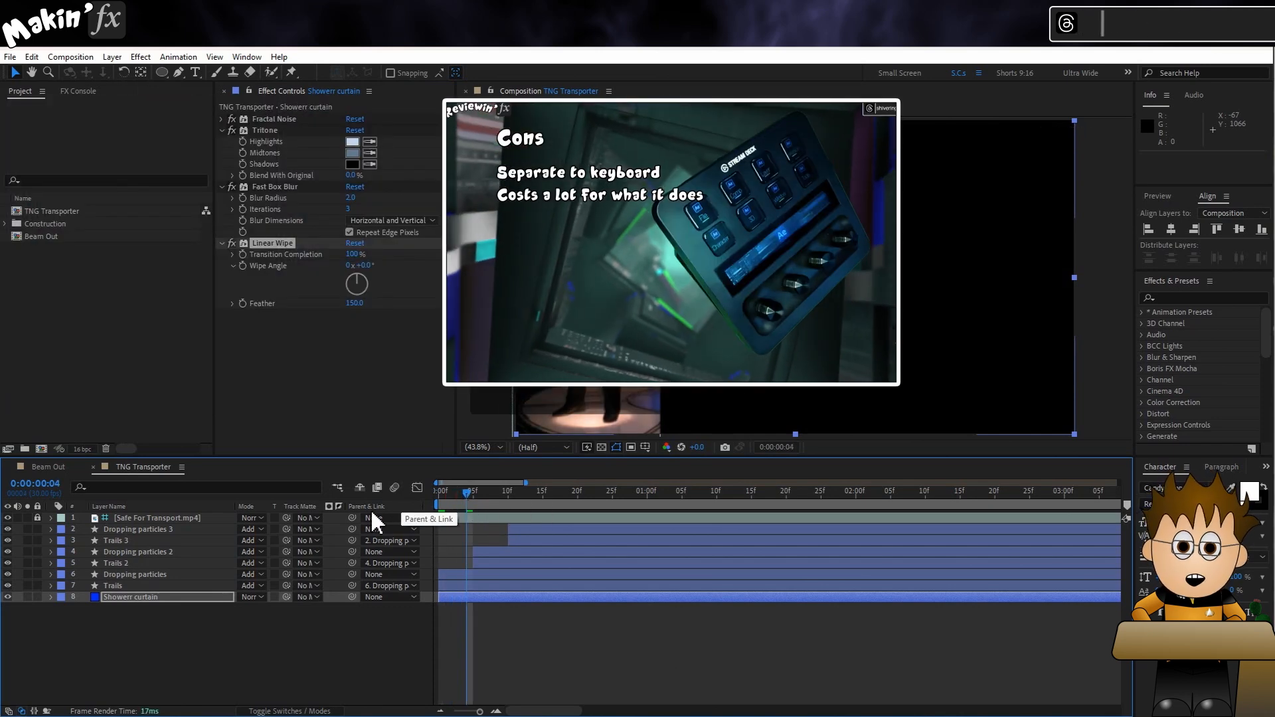
key("Page_Down")
key("Page_Down")
key("Page_Down")
key("Page_Down")
key("Page_Down")
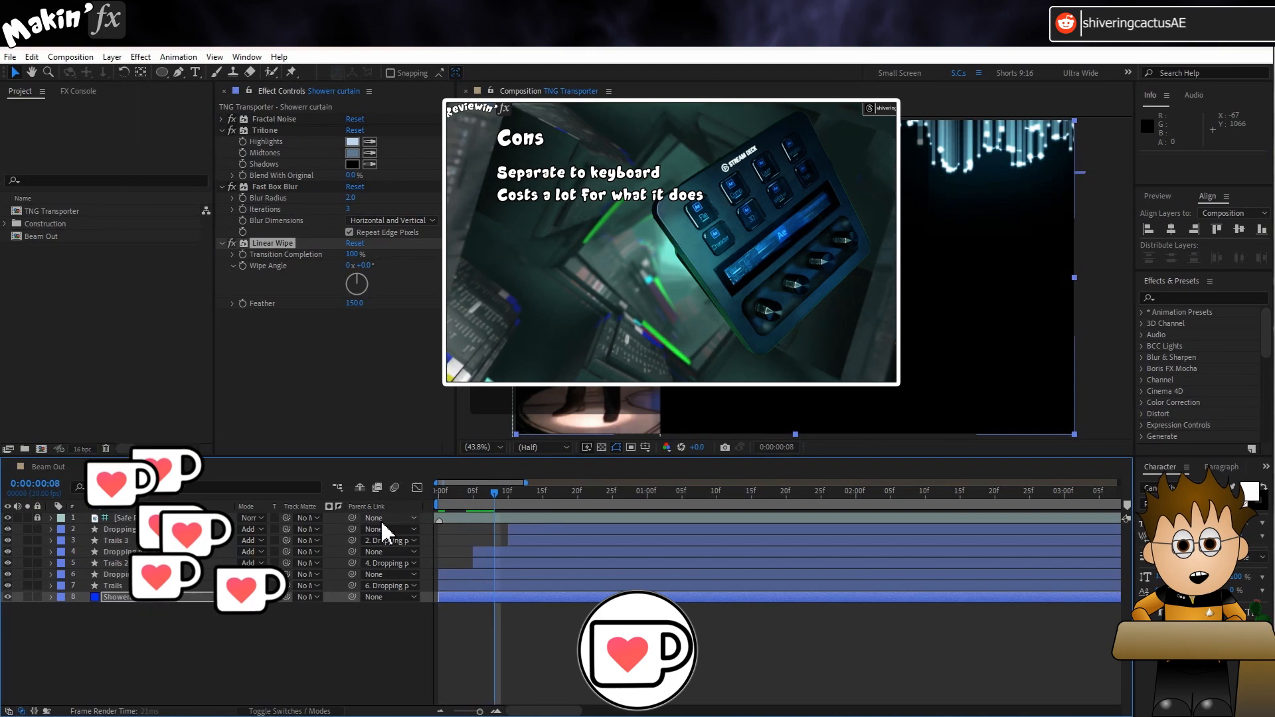
key("Page_Down")
key("Page_Down")
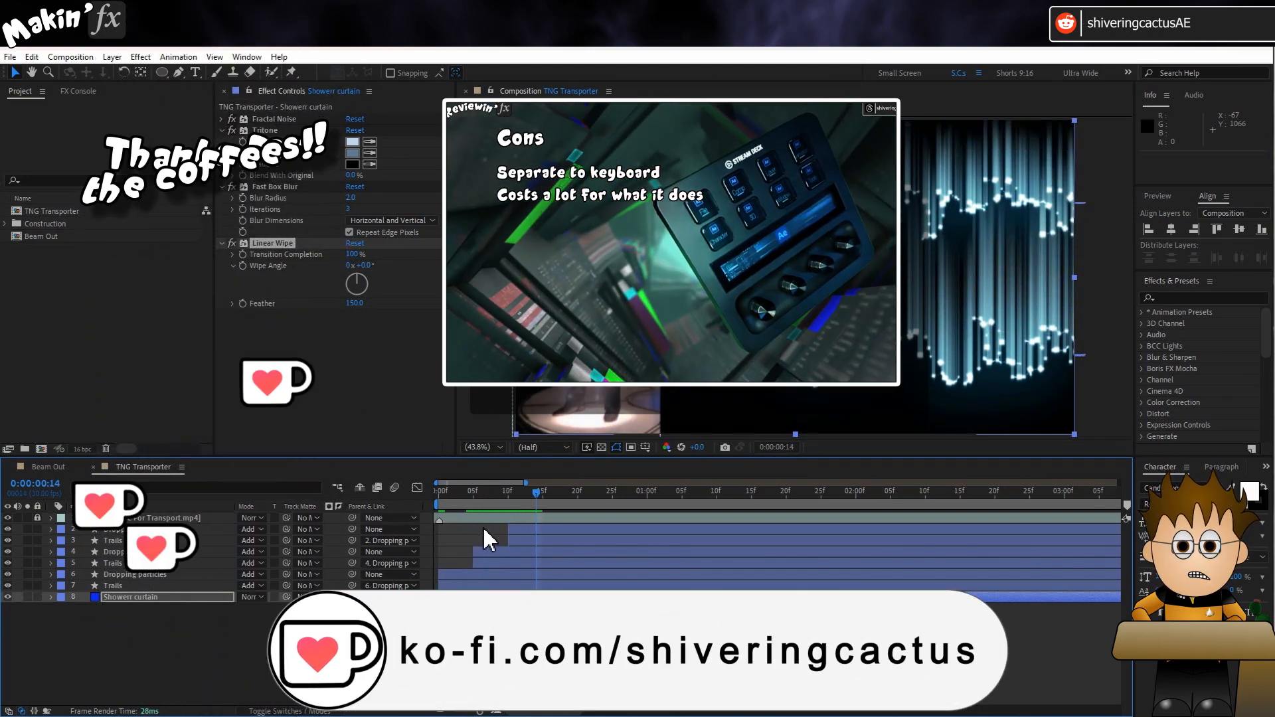
key("Page_Up")
key("Page_Up")
key("Page_Up")
key("Page_Up")
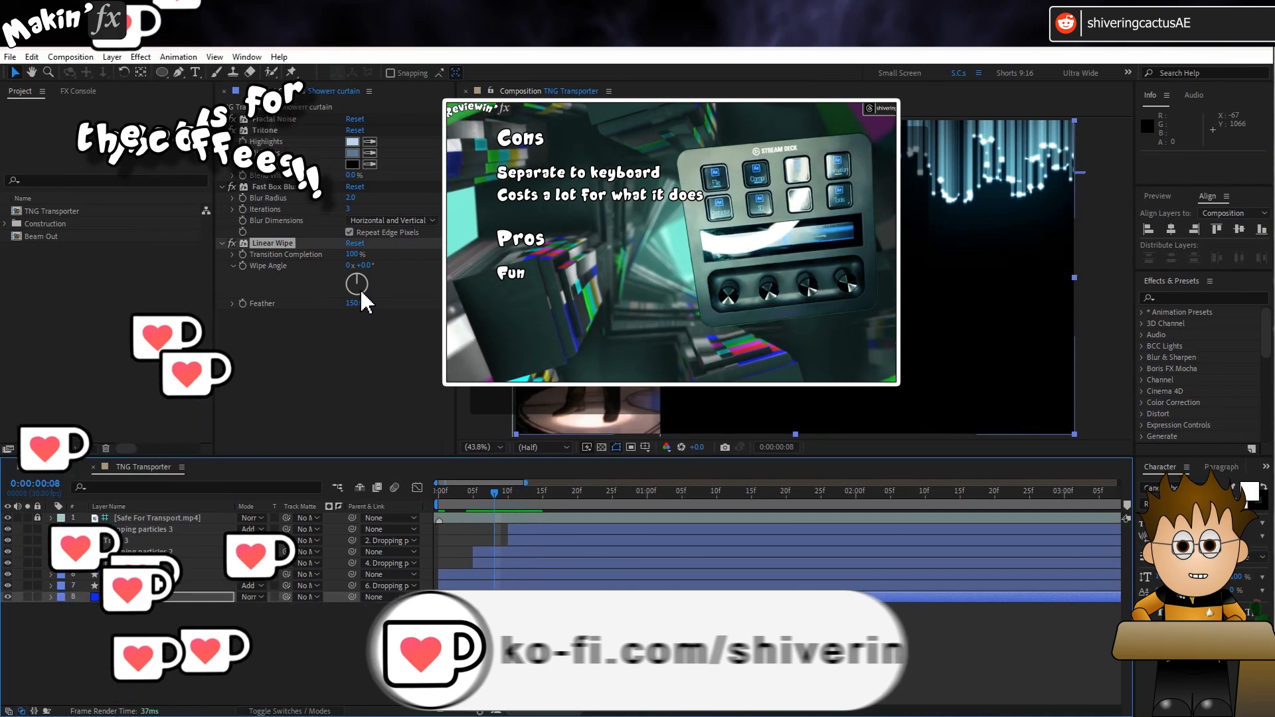
key("Page_Up")
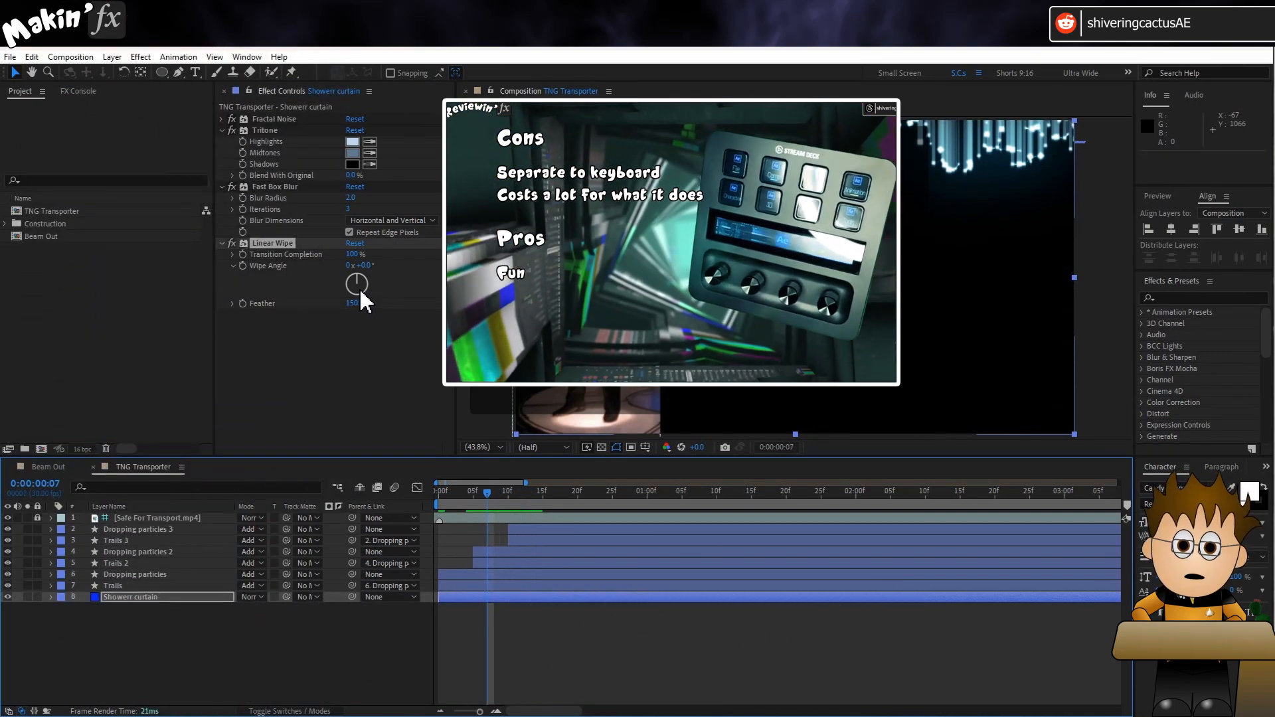
key("Page_Down")
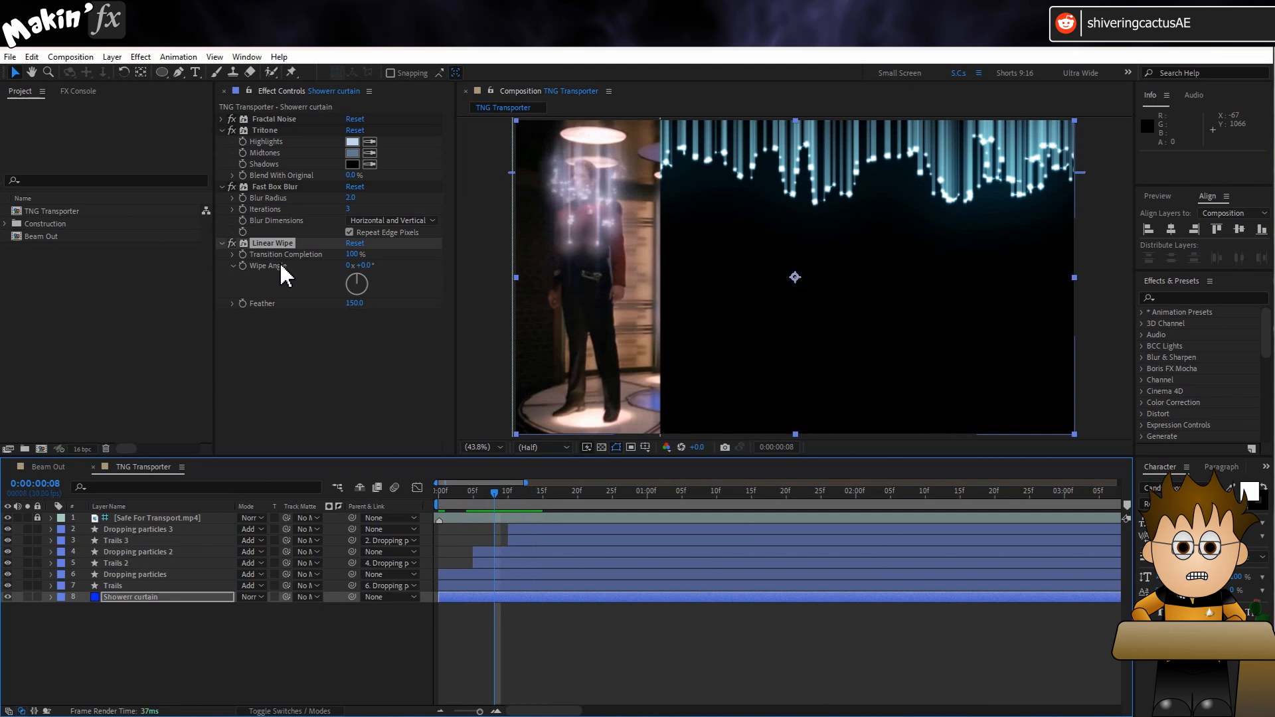
left_click(243, 254)
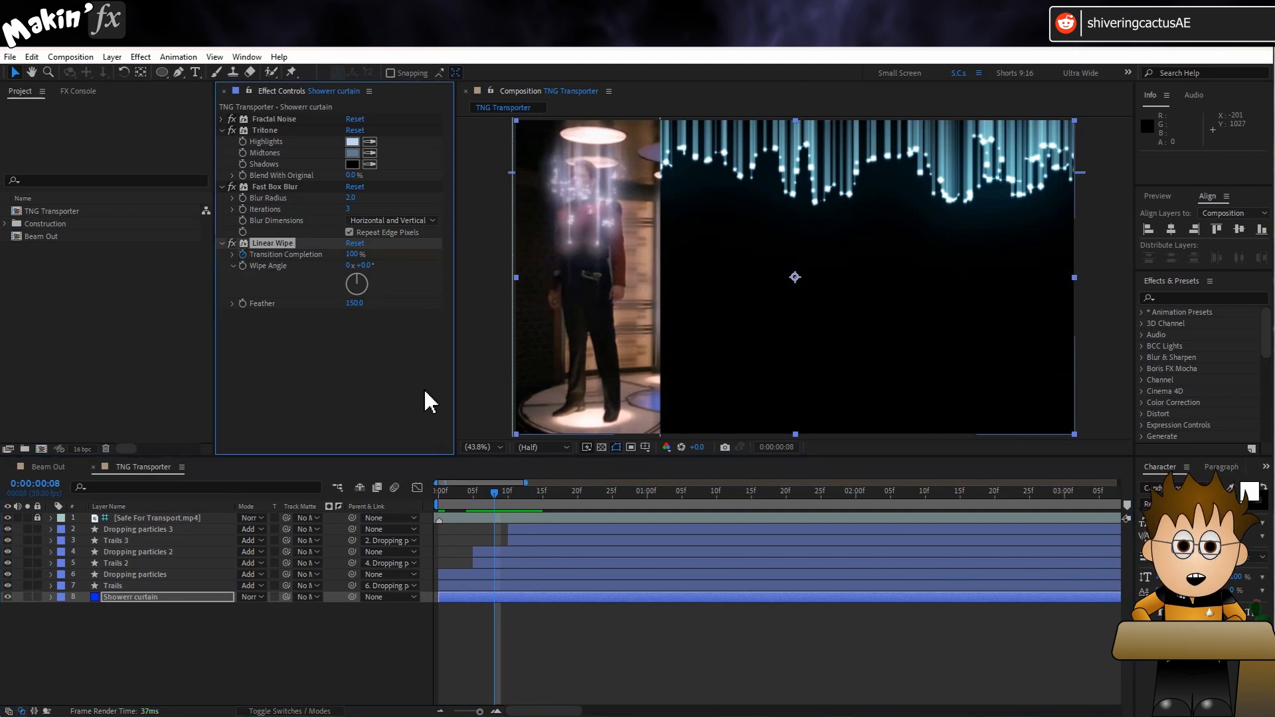
- Keyframe the Linear Wipe's Transition Completion at 0% at 0:00:00:19 and preview the reveal
key("space")
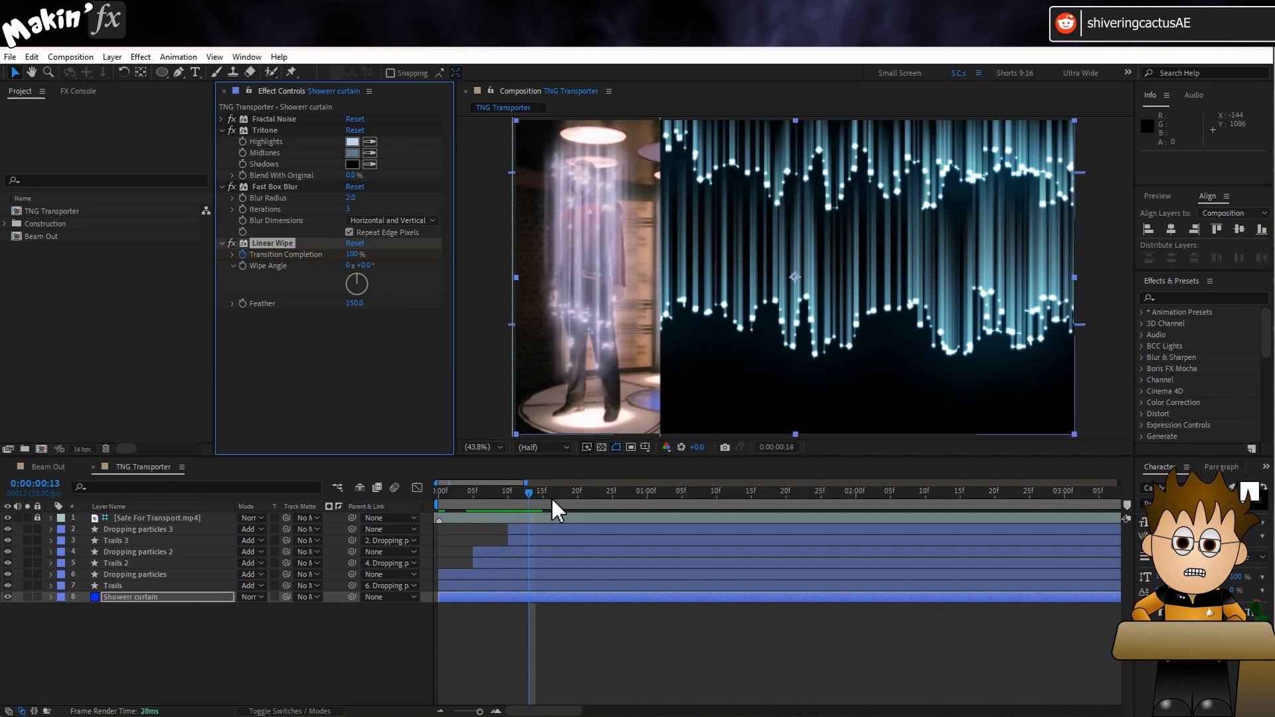
left_click(356, 254)
type("0")
key("Return")
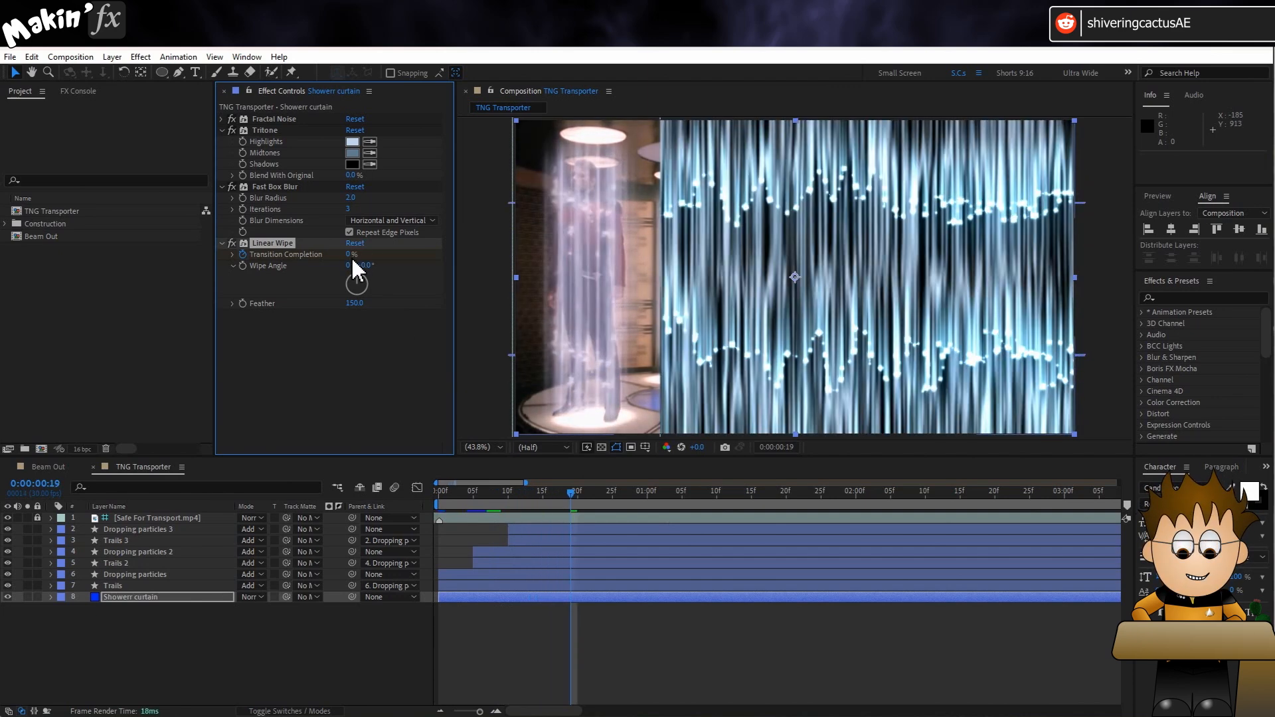
key("space")
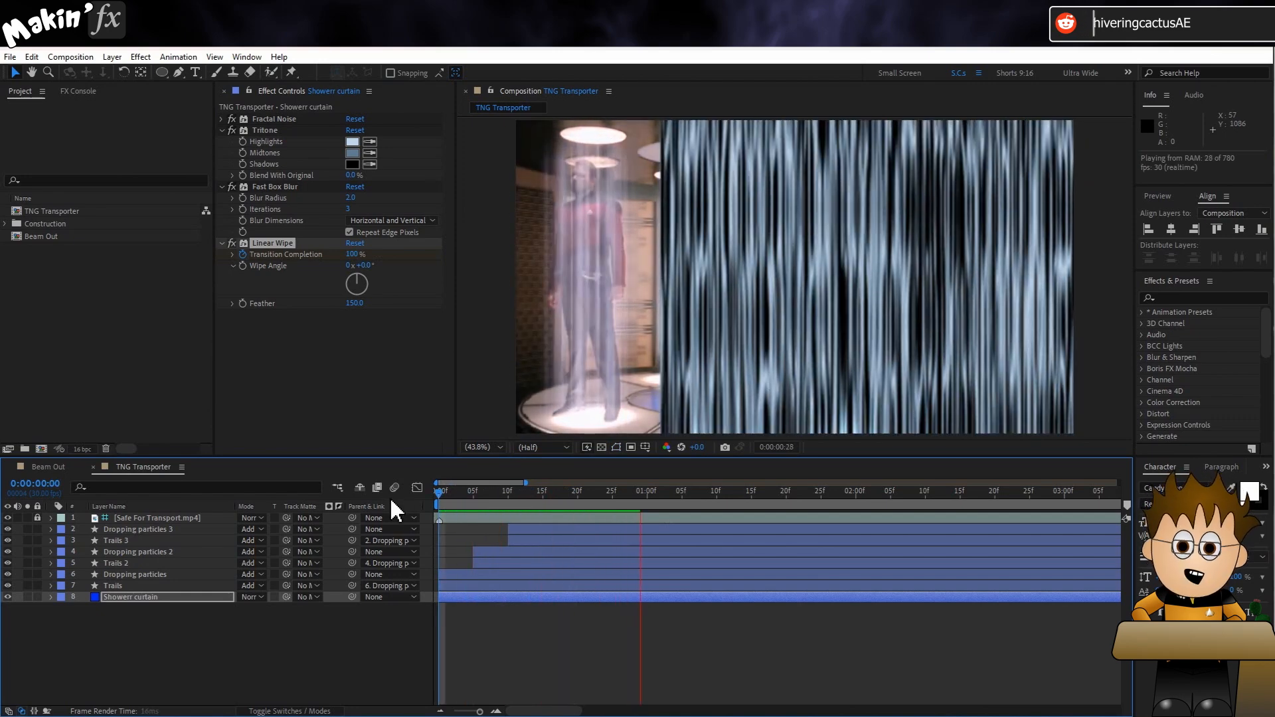
- Check the Position keyframes of Dropping particles 3 and set an Opacity keyframe of 100% on Showerr curtain at 0:00:01:05
left_click(664, 493)
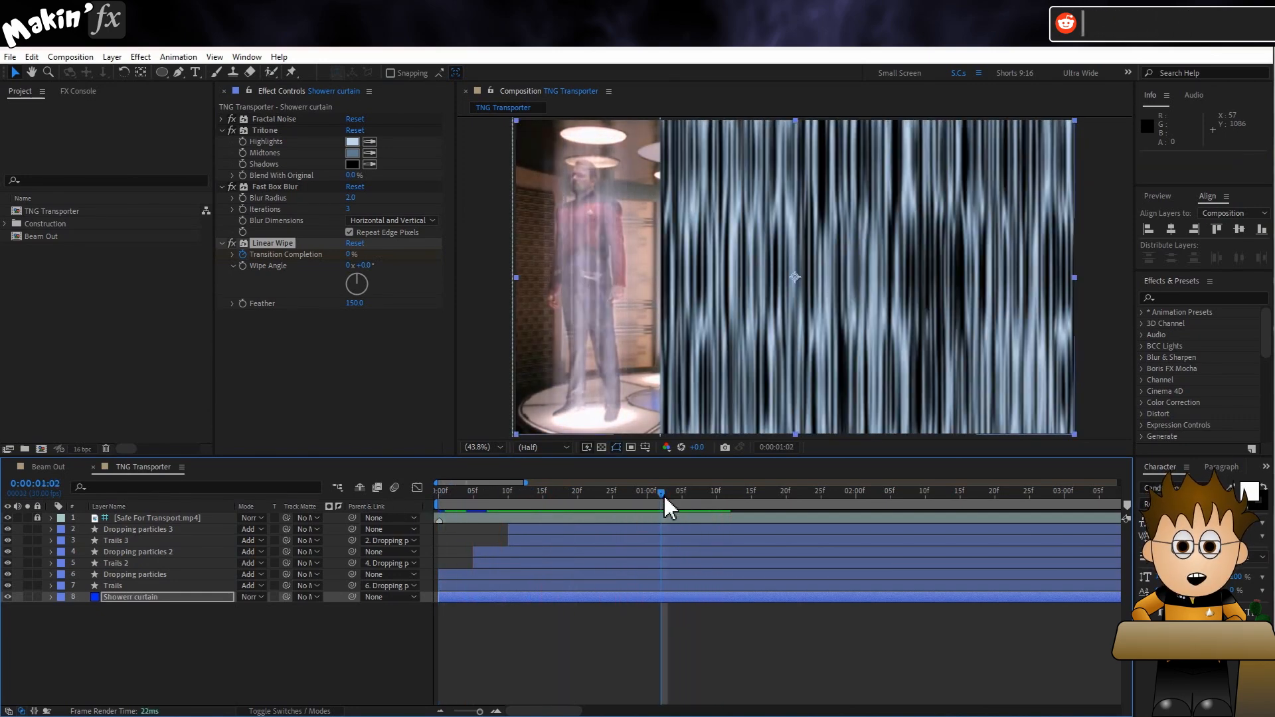
left_click(612, 494)
left_click(157, 530)
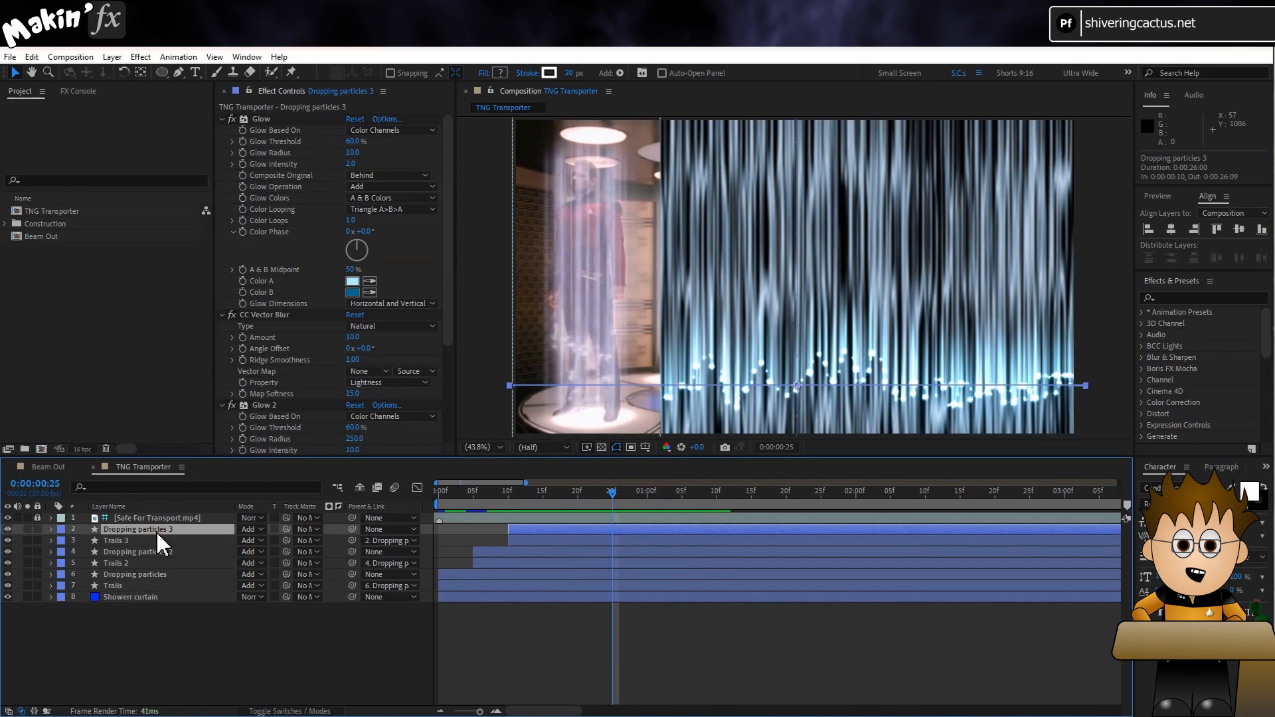
key("p")
left_click_drag(615, 495, 678, 497)
key("t")
left_click(188, 601)
key("t")
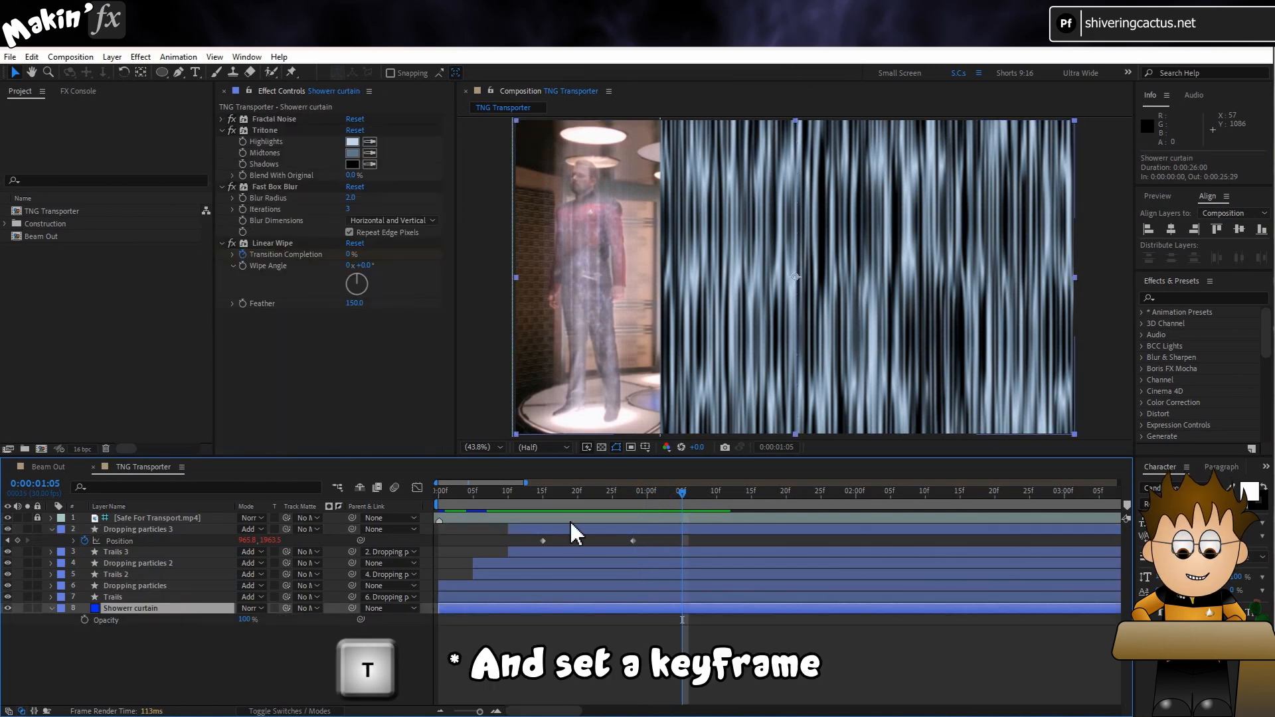
left_click(84, 619)
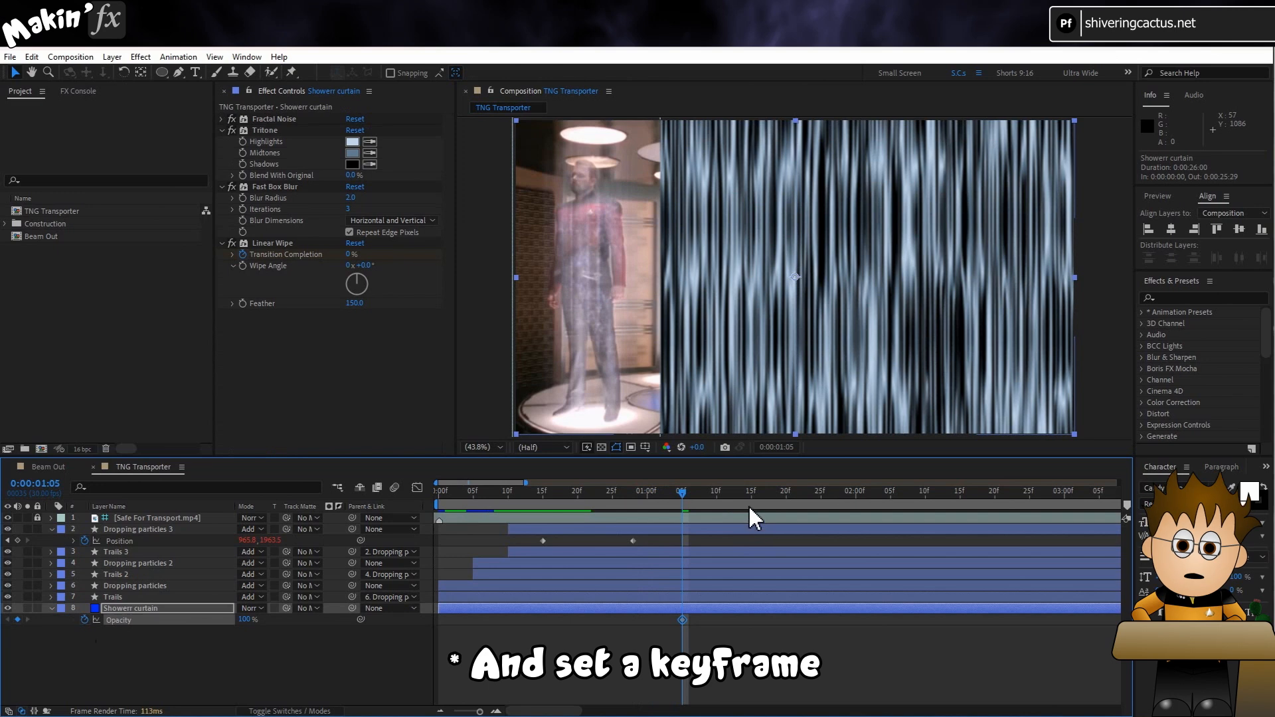
- Keyframe the Showerr curtain layer's Opacity at 0% at 0:00:01:15
left_click(751, 497)
left_click(245, 618)
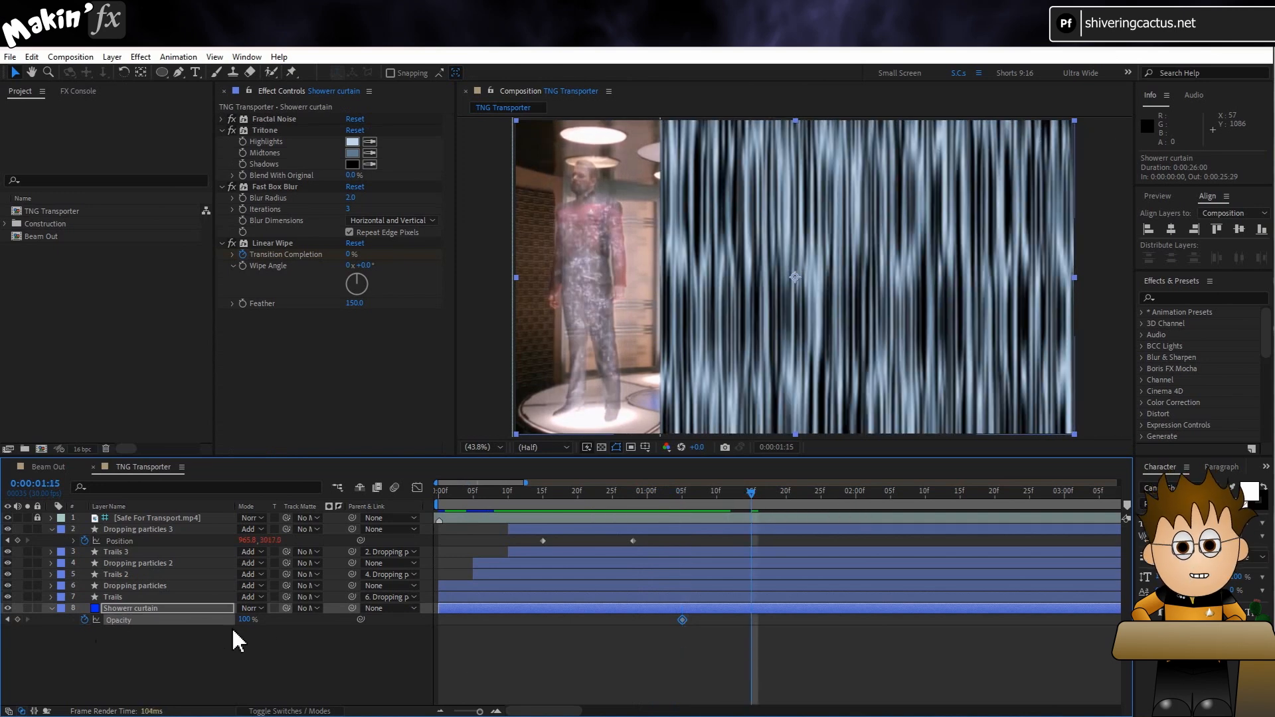
type("0")
key("Return")
left_click(749, 697)
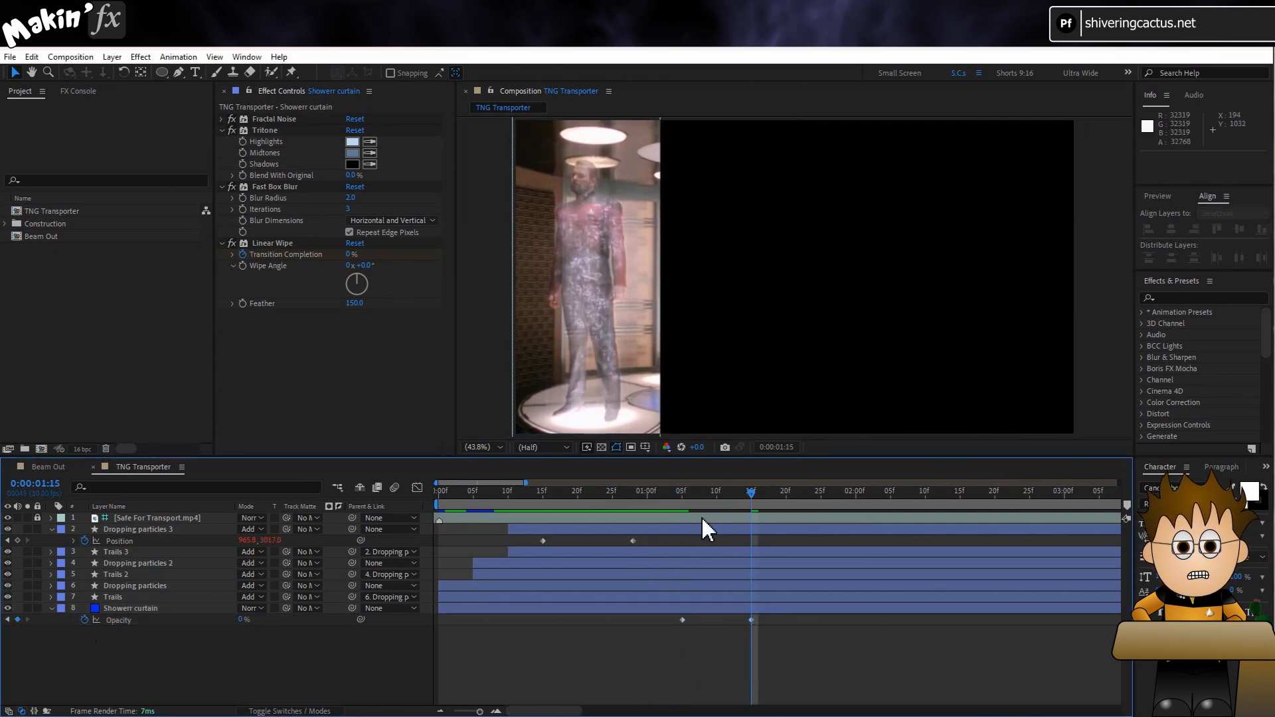
- Move the Showerr curtain's two Opacity keyframes to 0:00:01:01 and 0:00:01:11 and check the fade-out
left_click_drag(670, 490, 655, 493)
left_click_drag(682, 620, 654, 619)
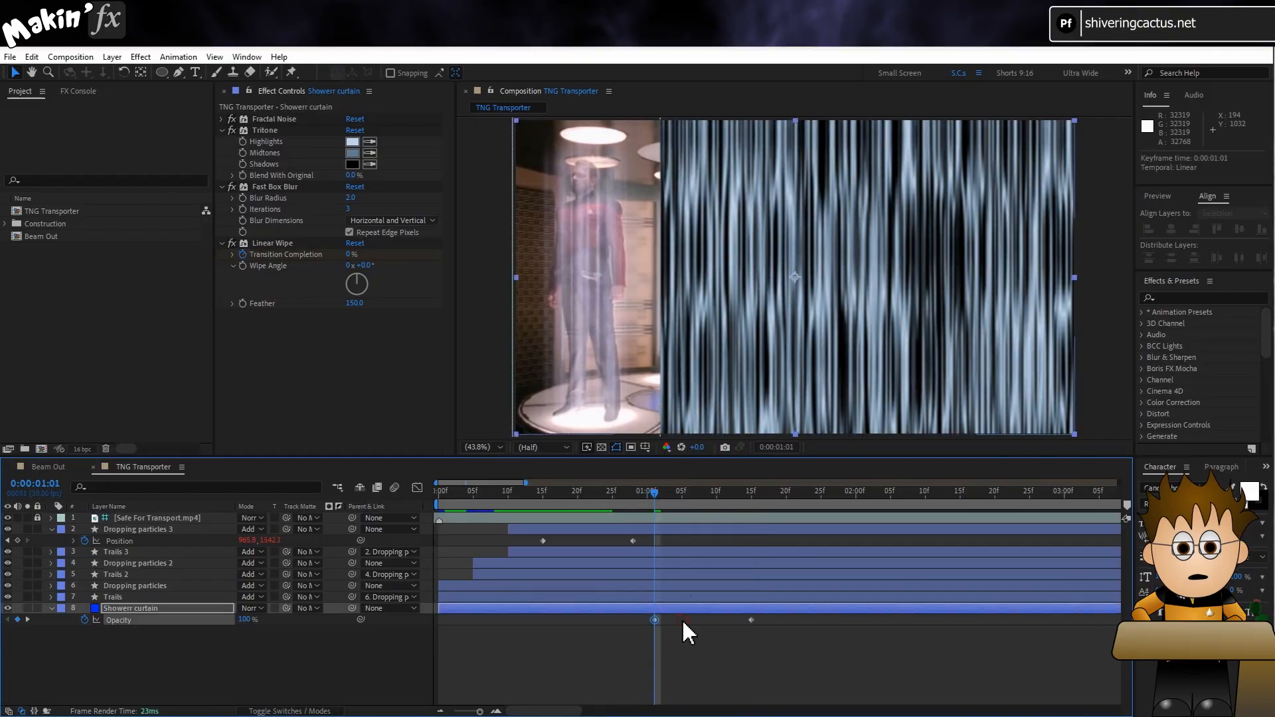
left_click(720, 494)
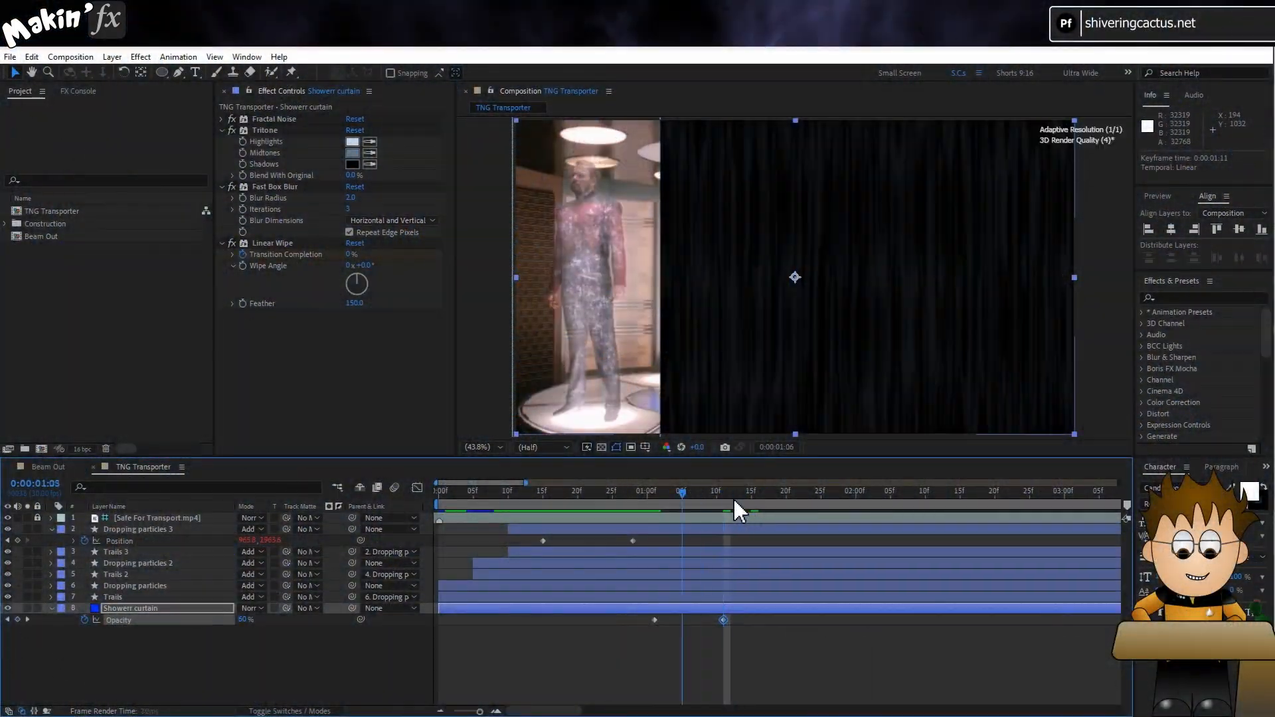
left_click(659, 500)
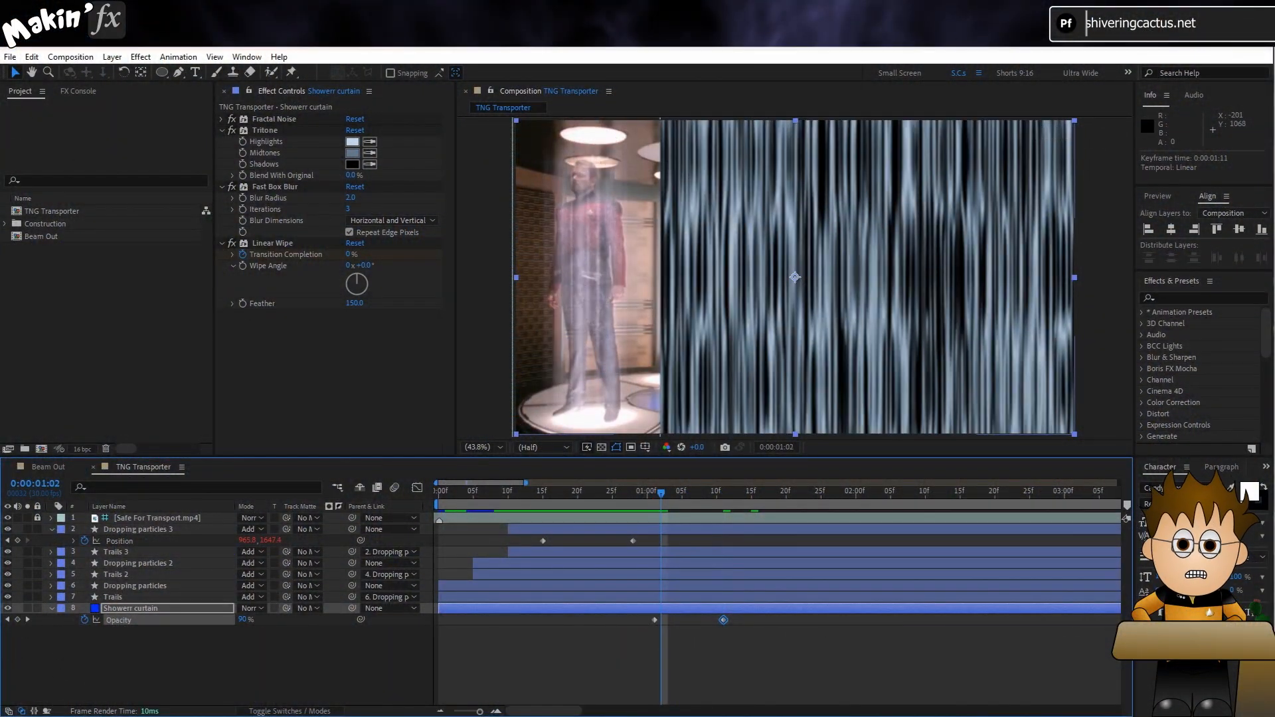
left_click(718, 498)
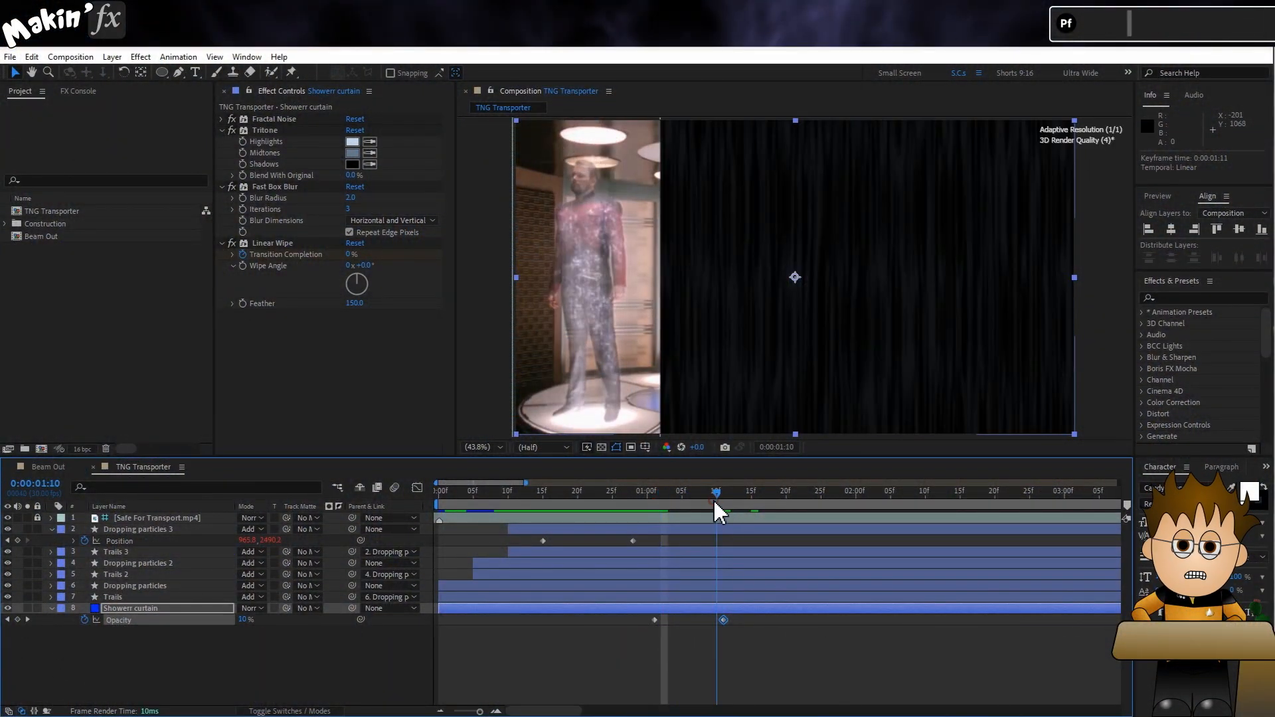
- Trim the ends of all particle, trail and curtain layers to 0:00:01:11, collapse their properties and save the project
left_click(733, 529)
key("ctrl+a")
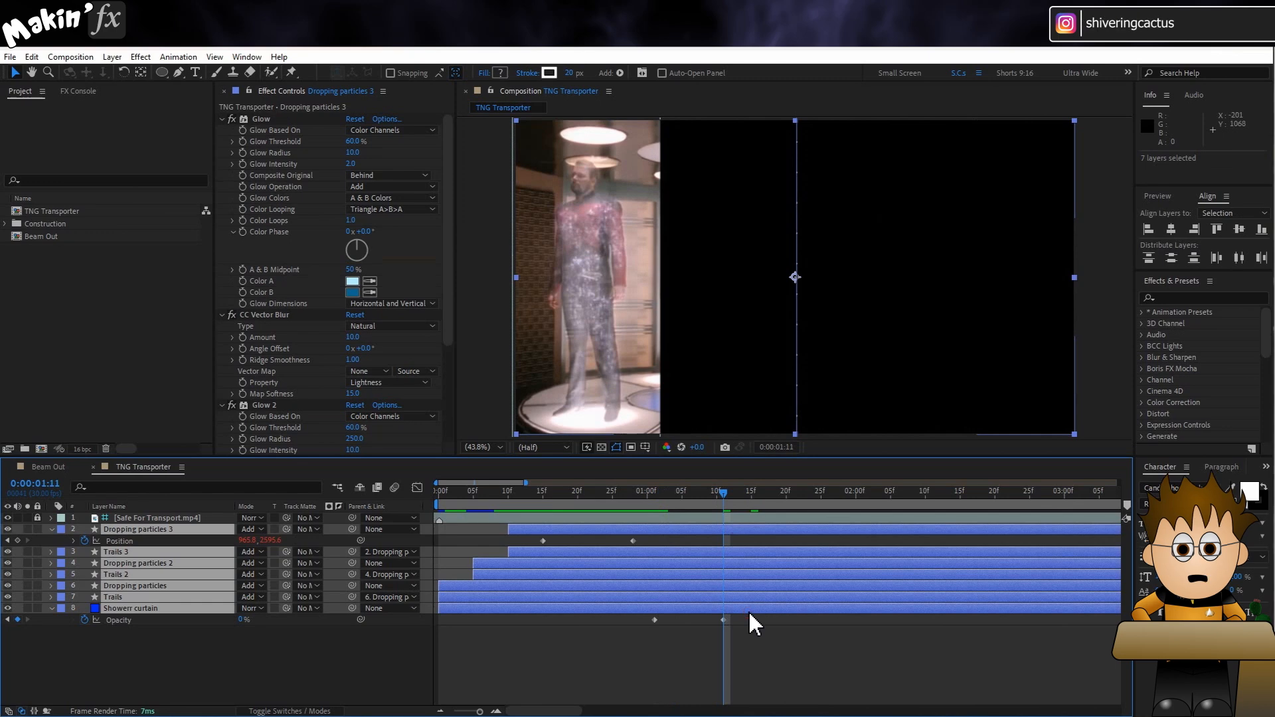
key("alt+bracketright")
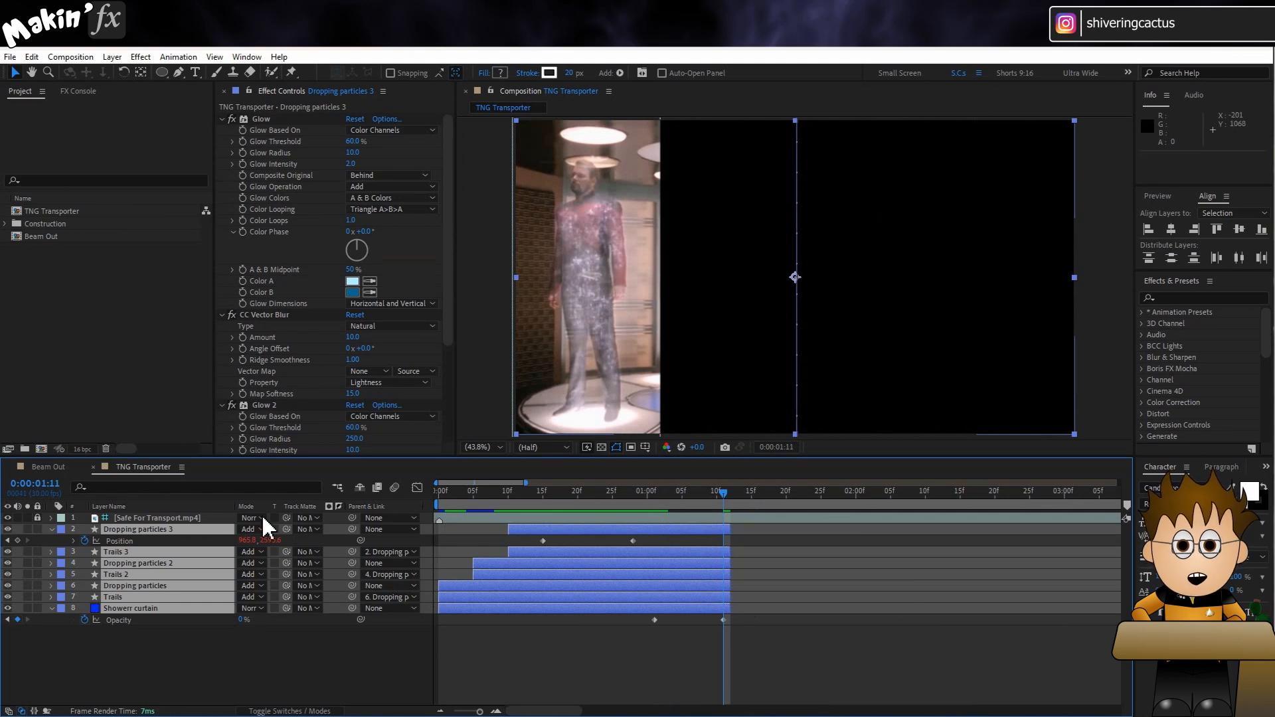
left_click(51, 529)
left_click(73, 625)
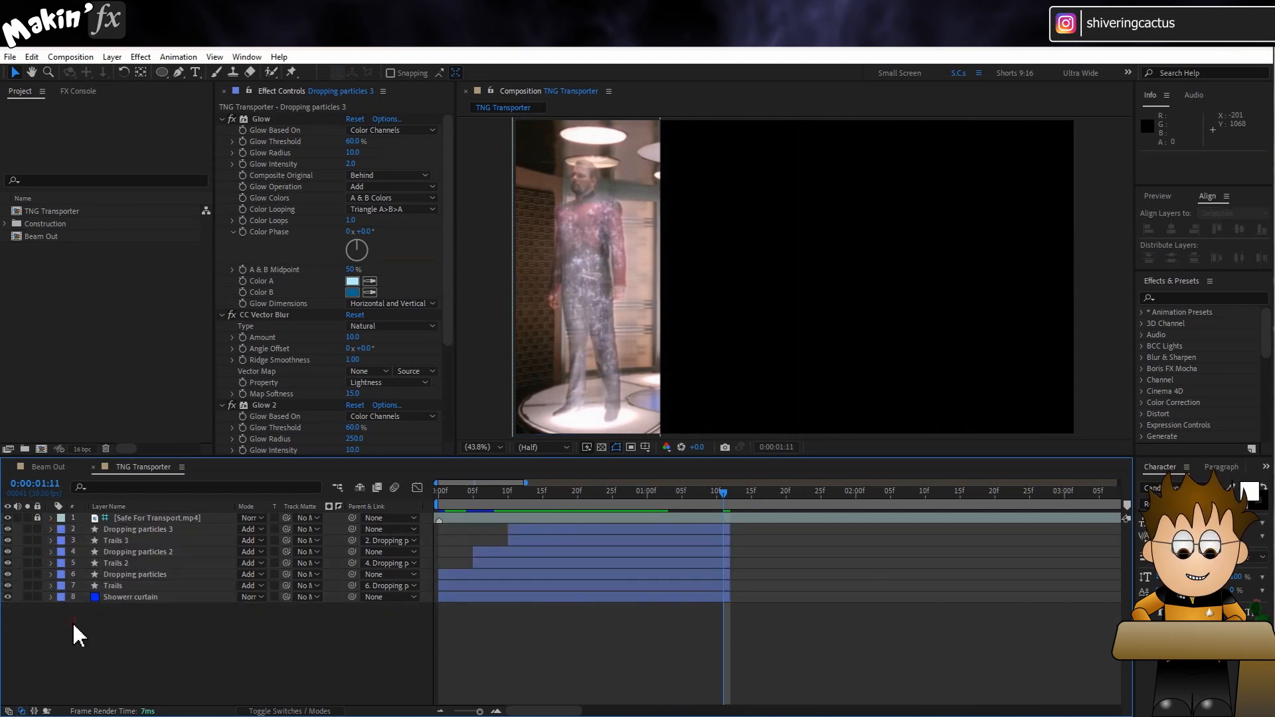
key("ctrl+s")
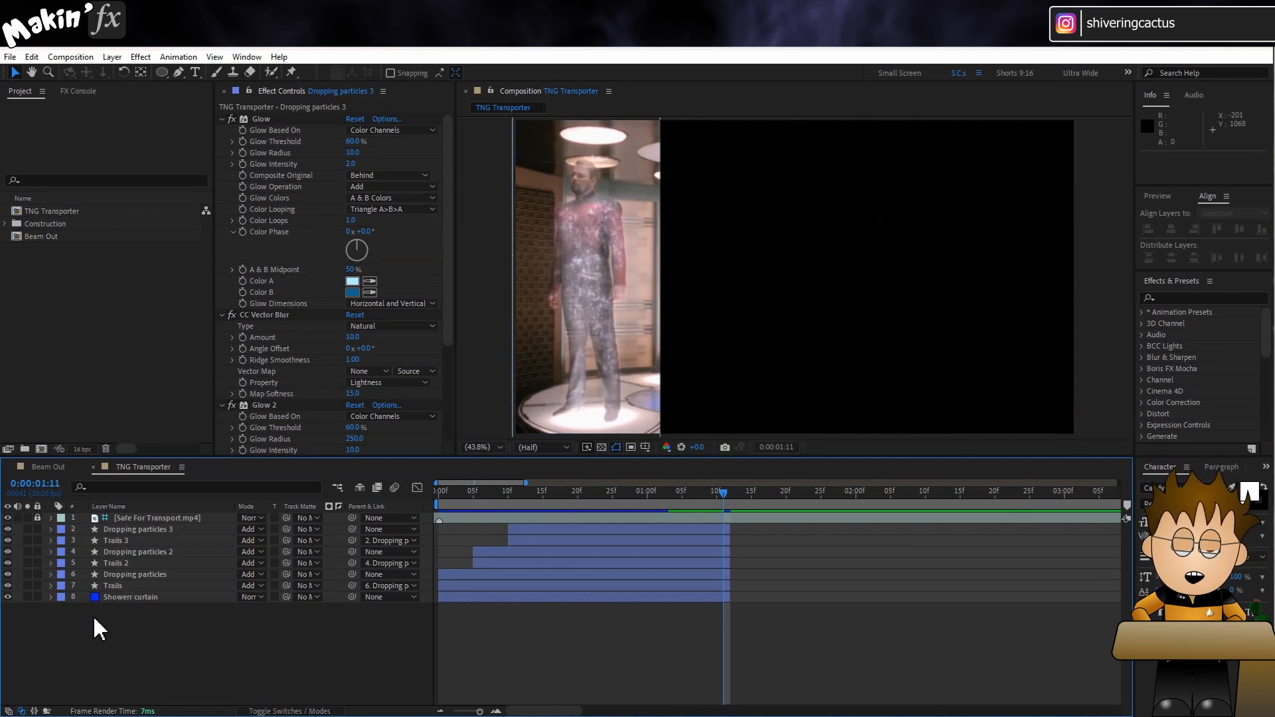
- Create a new comp-size solid layer in red (FF0000)
left_click(112, 56)
mouse_move(199, 82)
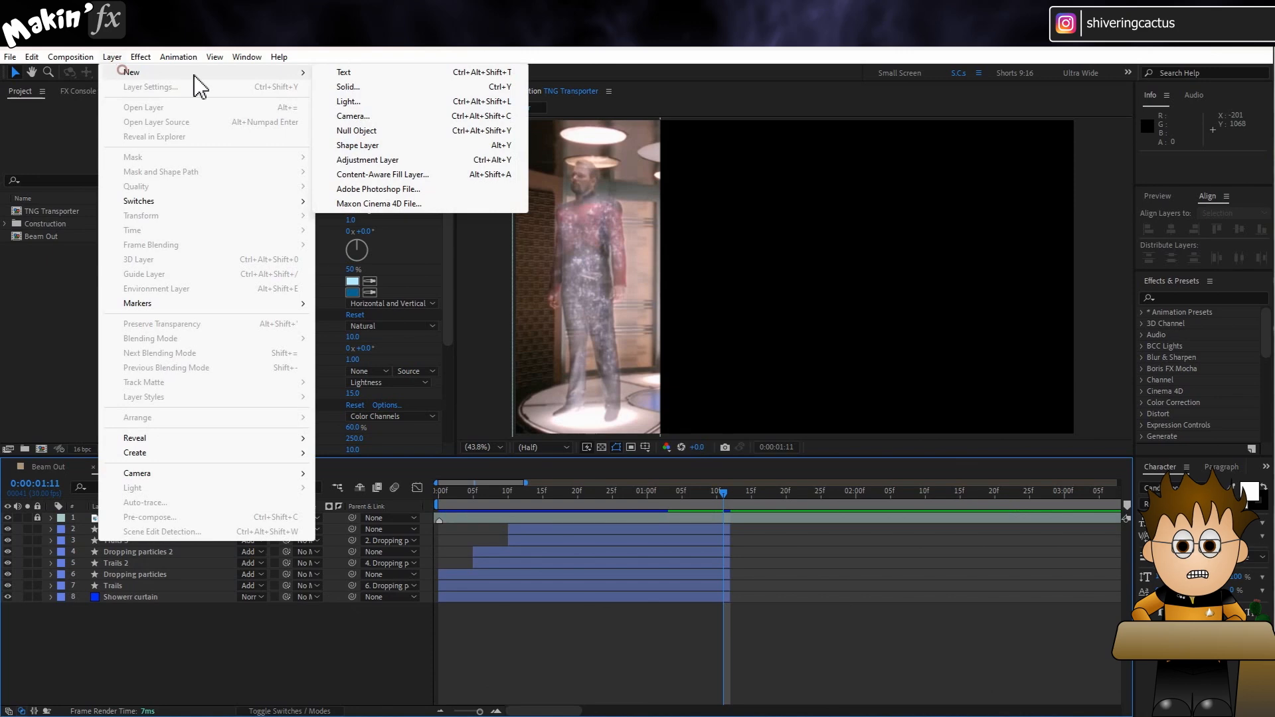
left_click(327, 88)
left_click(292, 329)
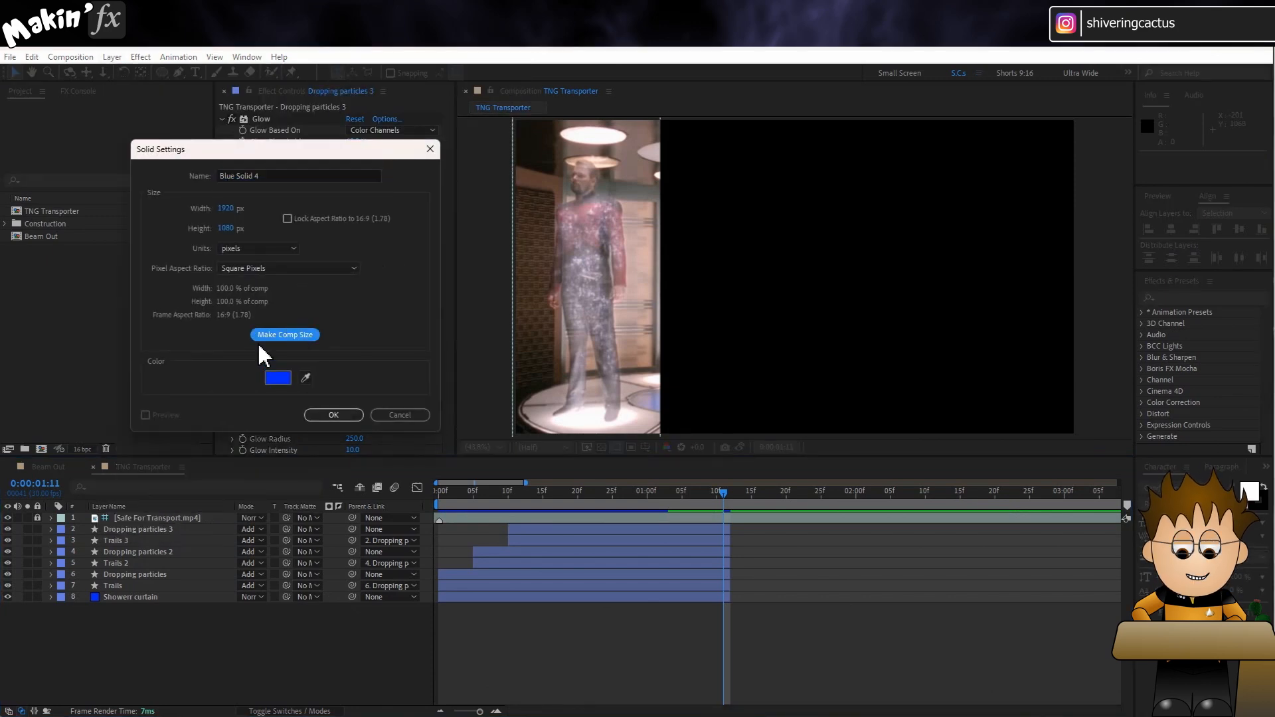
left_click(279, 389)
left_click(211, 254)
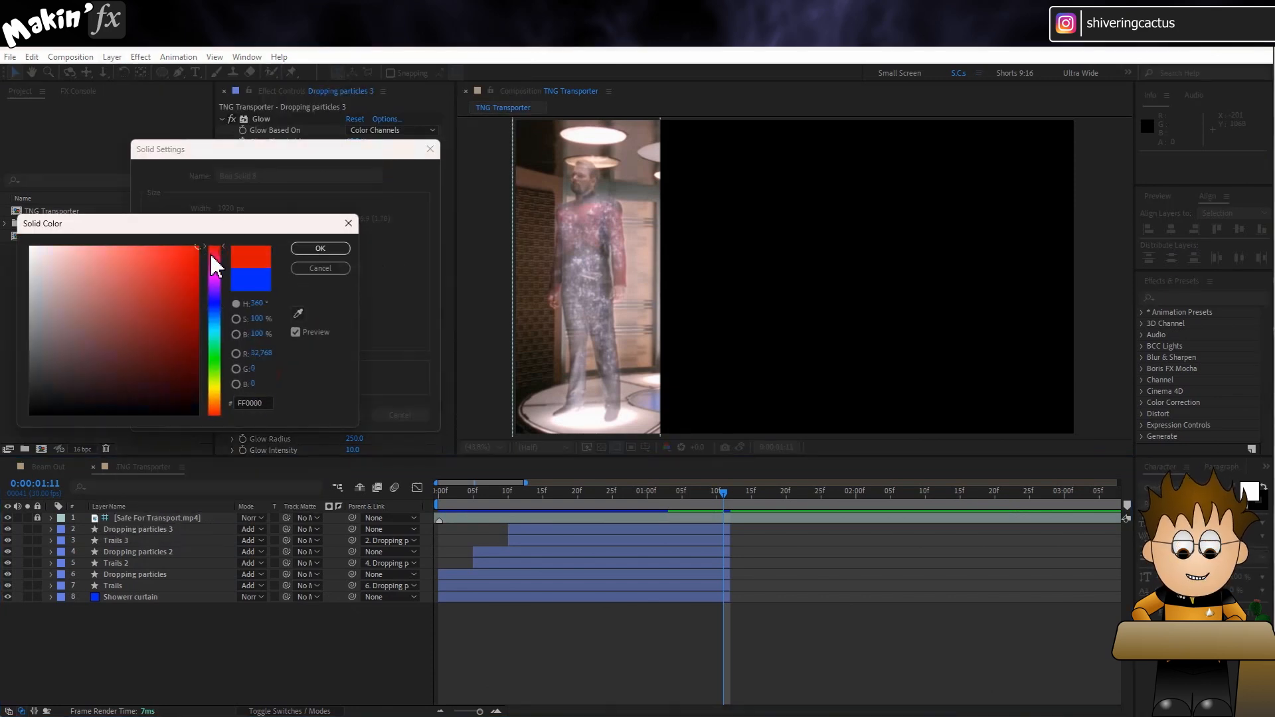
left_click(298, 248)
left_click(330, 416)
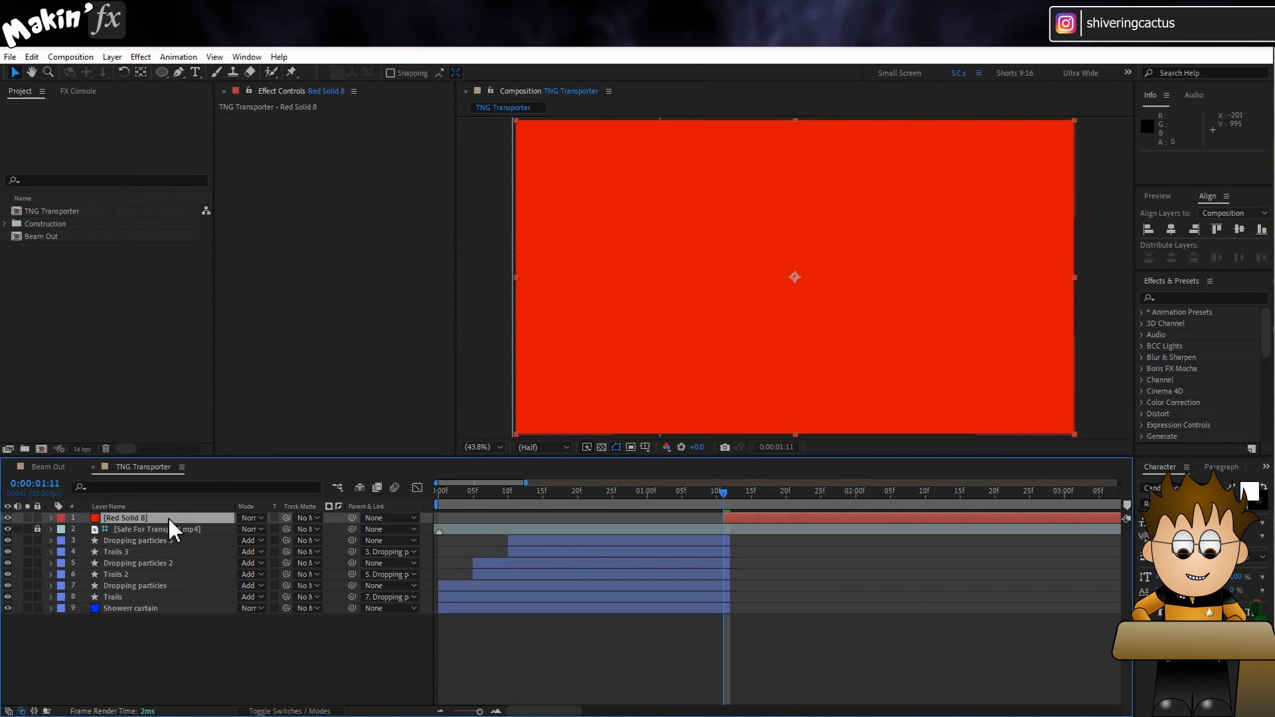
- Rename the red solid layer as Swirly particles
key("Return")
type("Swirl")
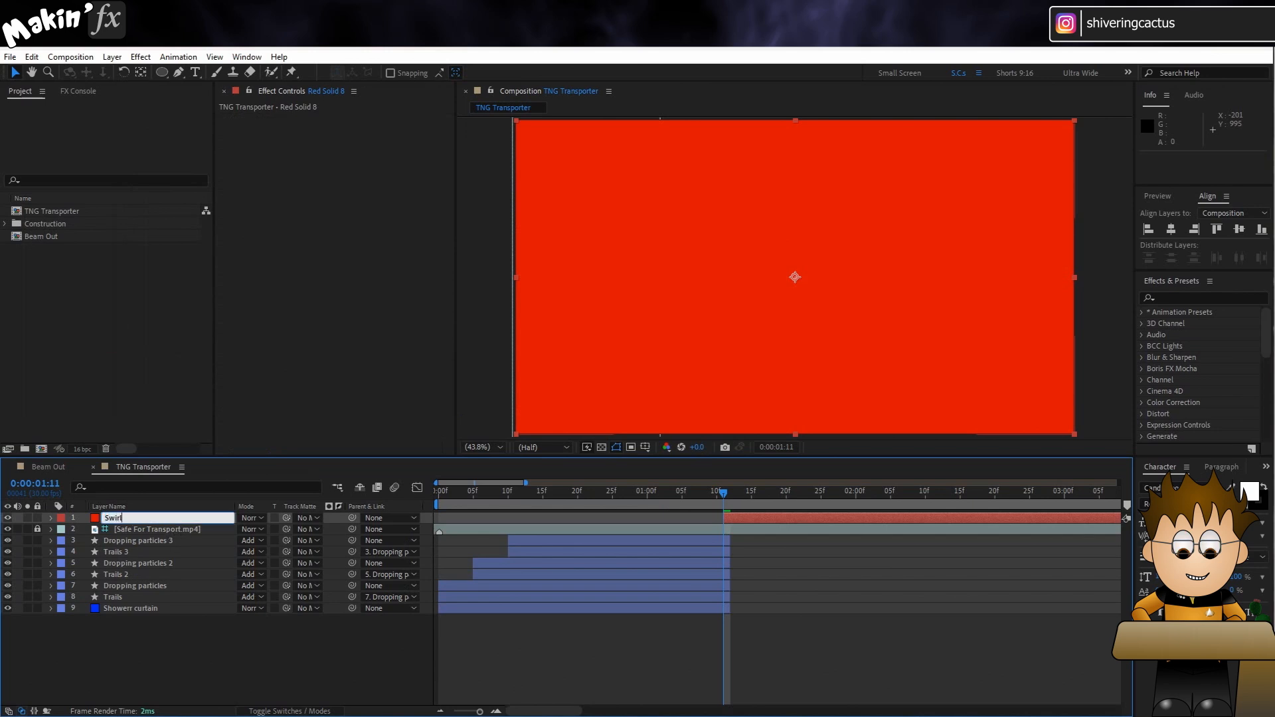
type("y particles")
key("Return")
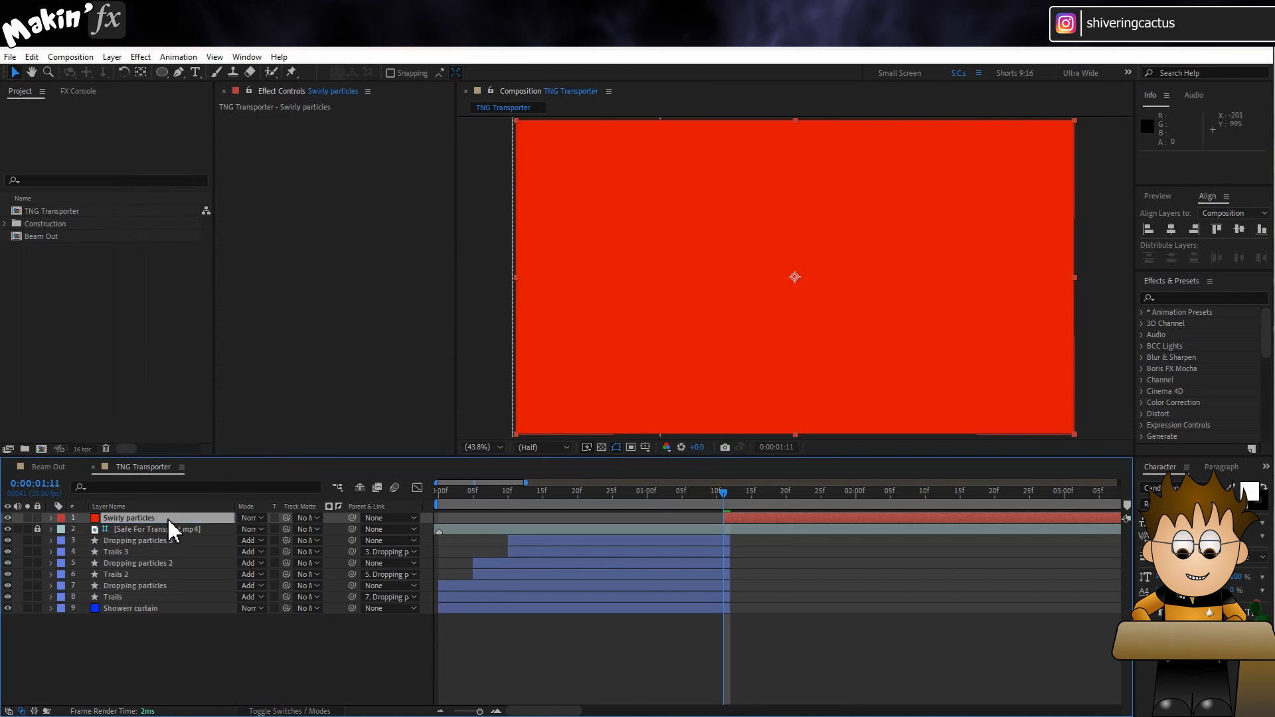
- Reveal the Showerr curtain's keyframes and shift the Swirly particles layer to start at 0:00:00:24, after the wipe completes
left_click(133, 607)
key("u")
left_click_drag(610, 491, 569, 492)
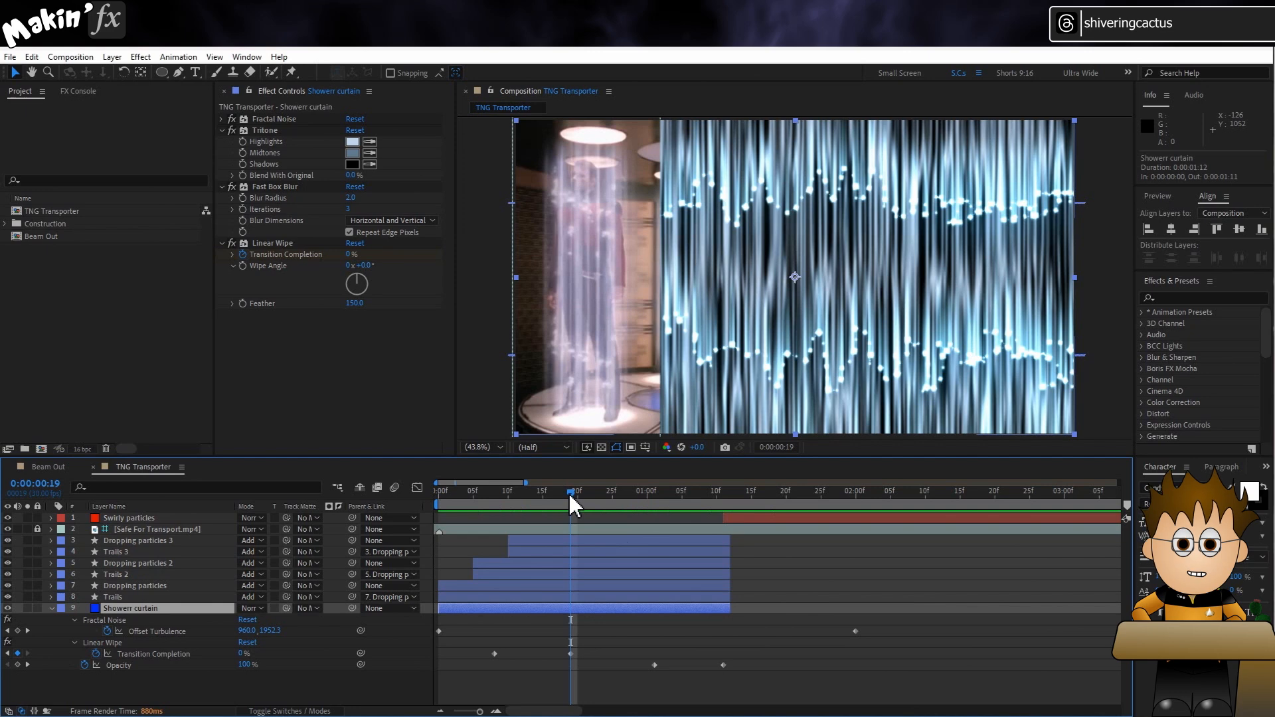
key("space")
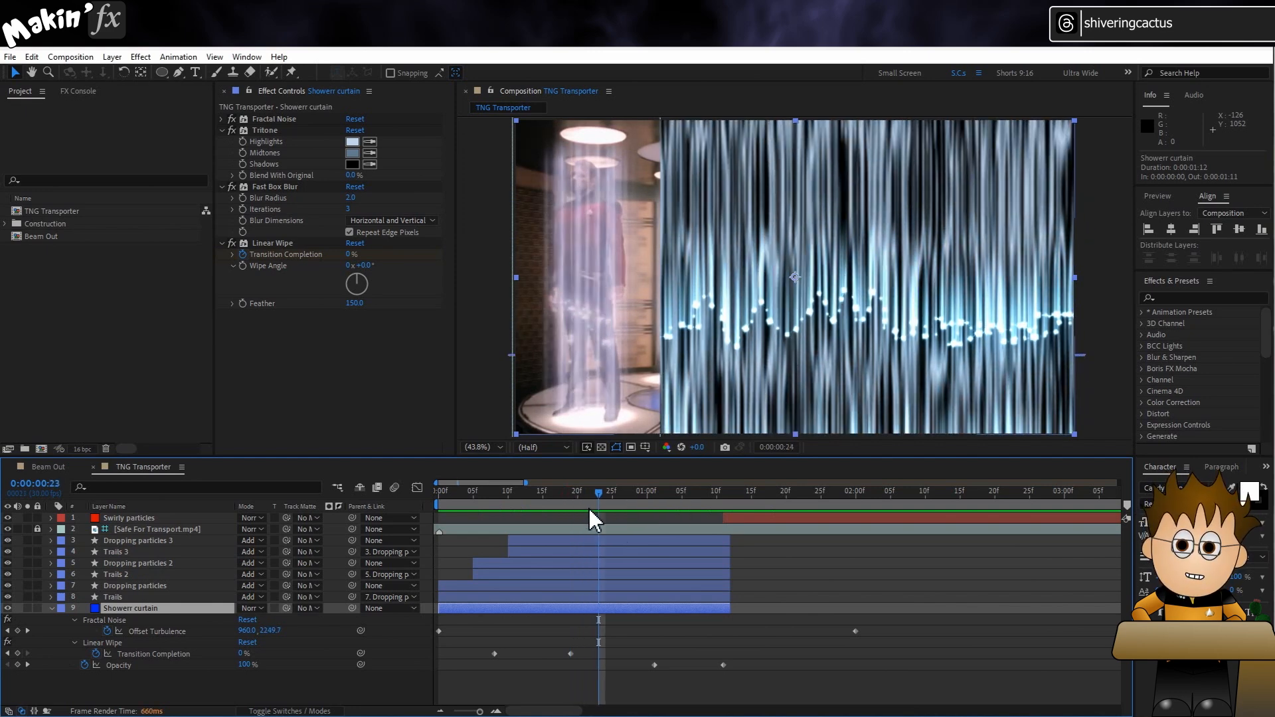
left_click(727, 518)
left_click_drag(728, 517, 621, 518)
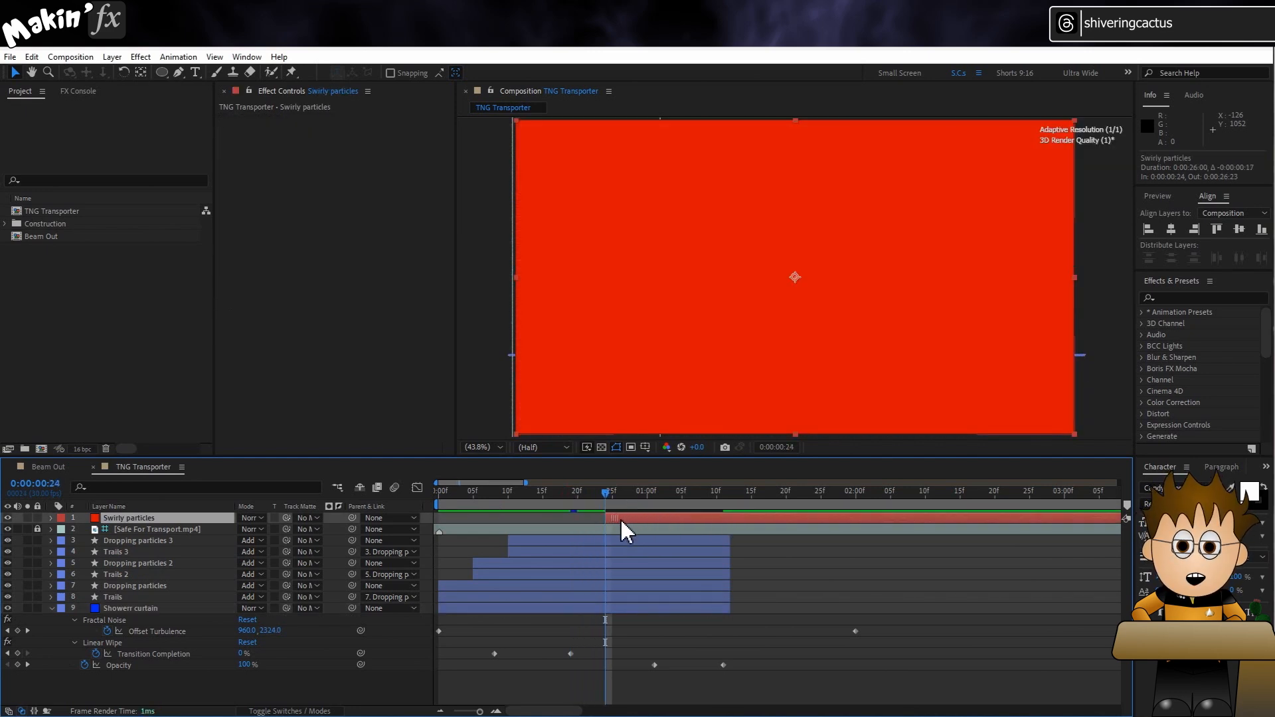
- Collapse the Showerr curtain's properties and apply CC Particle World to the Swirly particles layer with a Birth Rate of 100
left_click(51, 609)
left_click(141, 56)
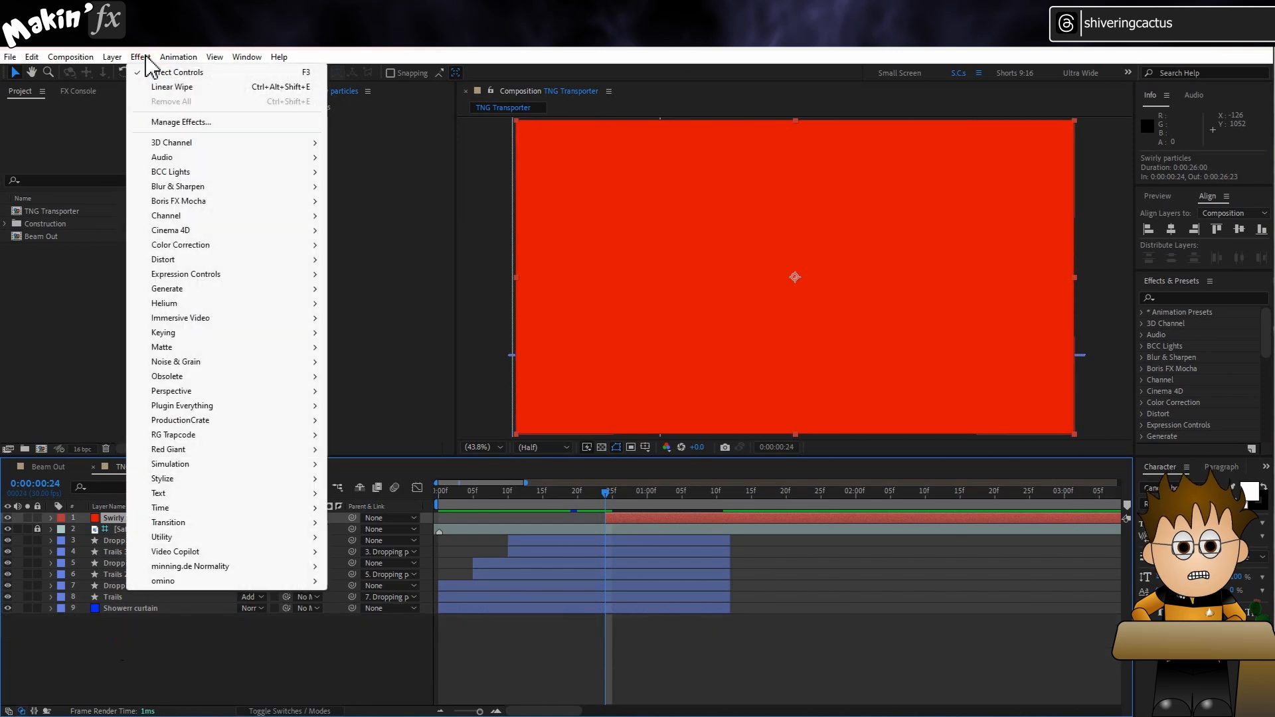
mouse_move(212, 464)
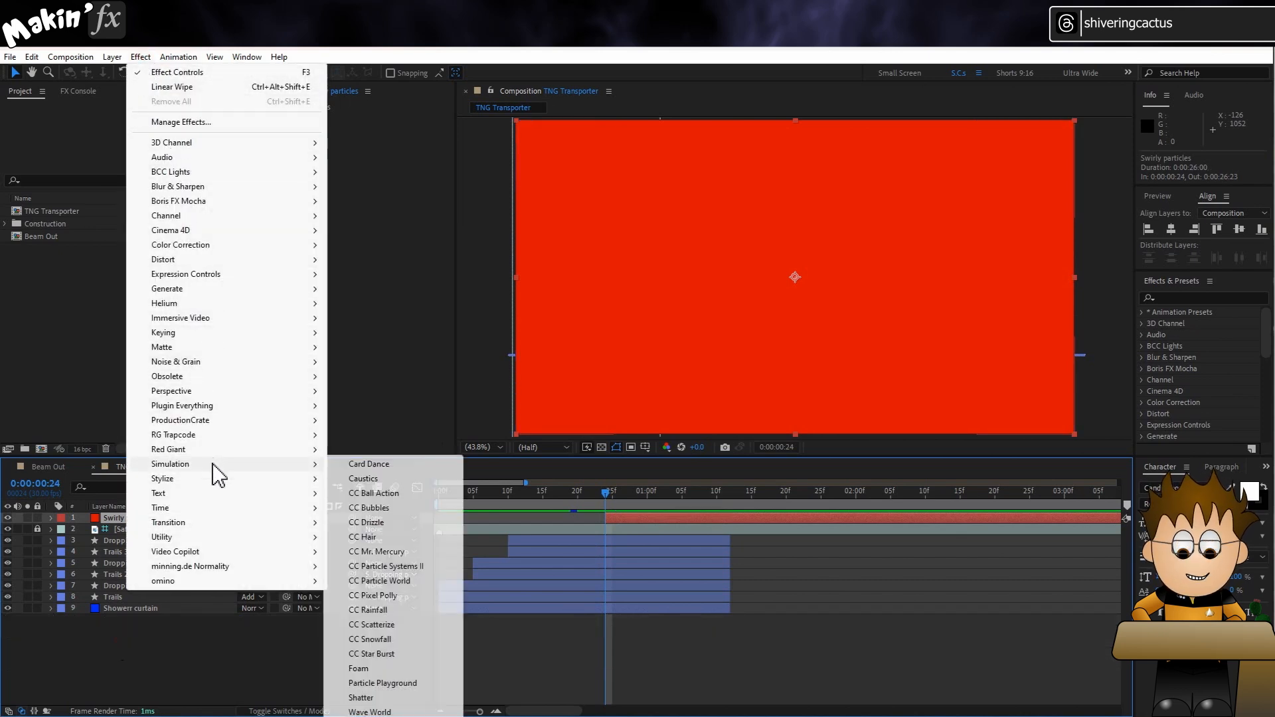
left_click(411, 582)
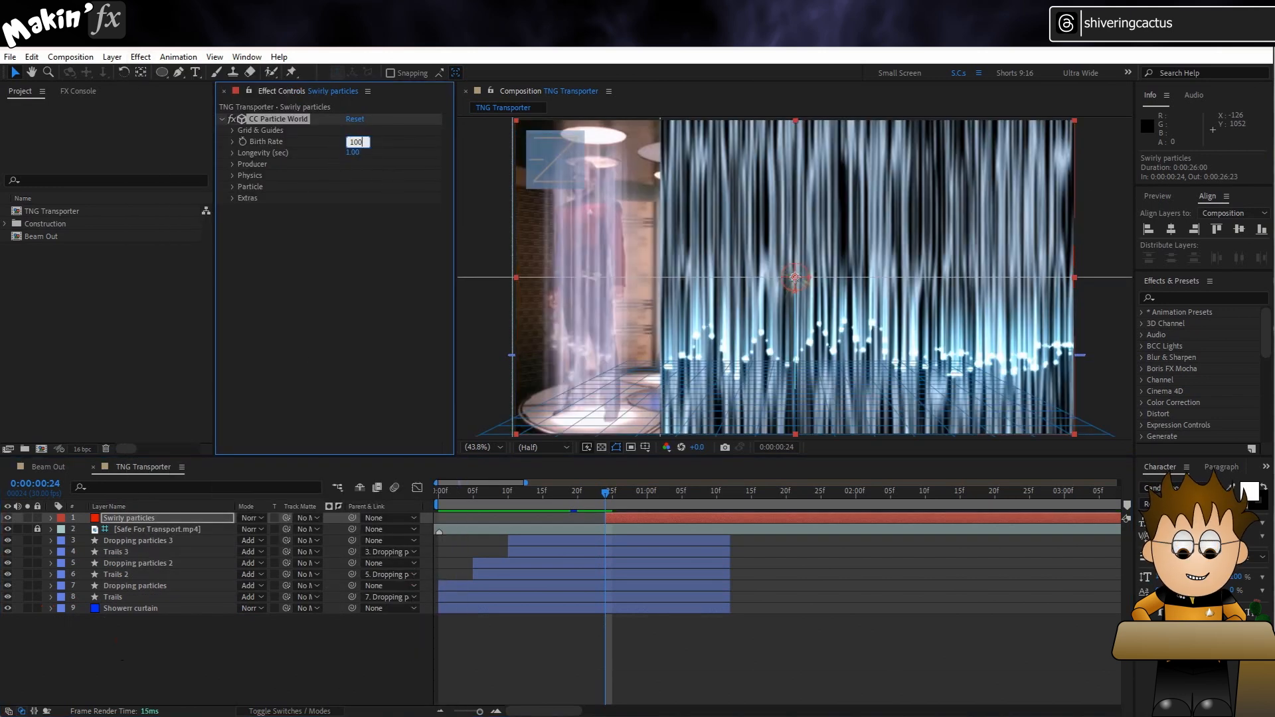
key("Return")
- Set the particle producer's Radius X to 0.4, Radius Y to 0.7 and Radius Z to 0.05
left_click(233, 164)
left_click(354, 209)
type("0.4")
key("Tab")
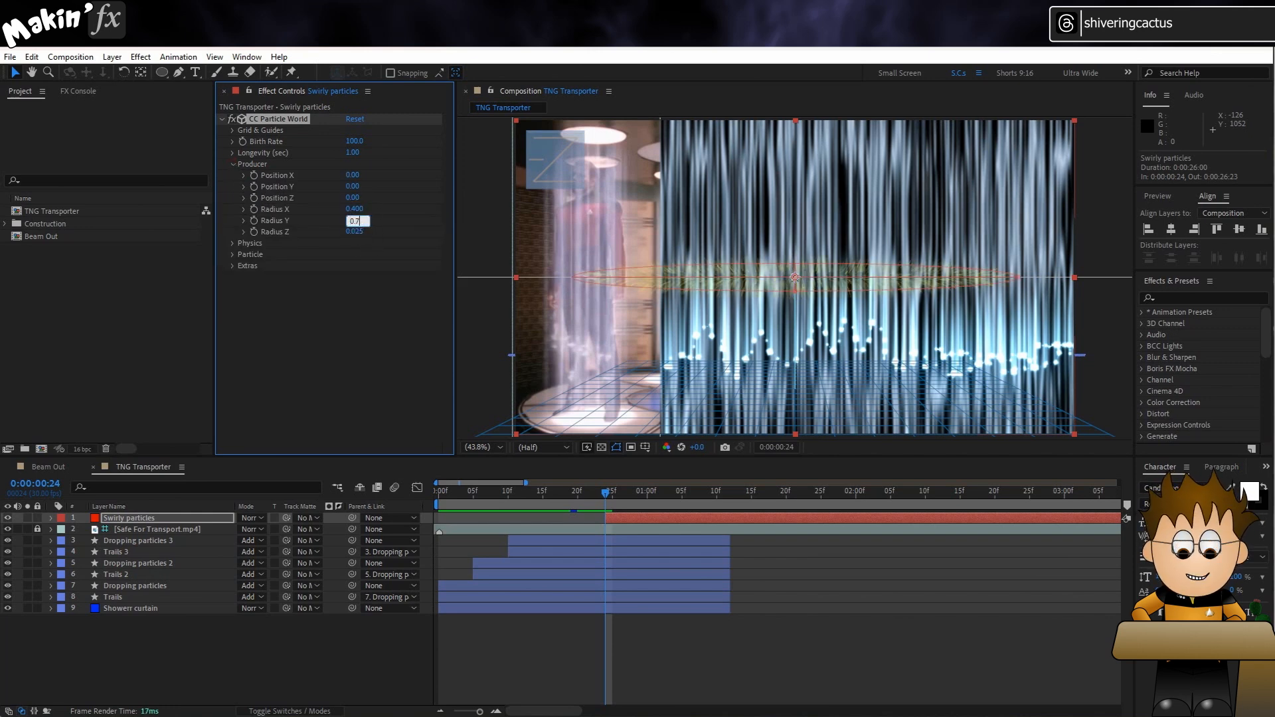
key("Return")
left_click(363, 233)
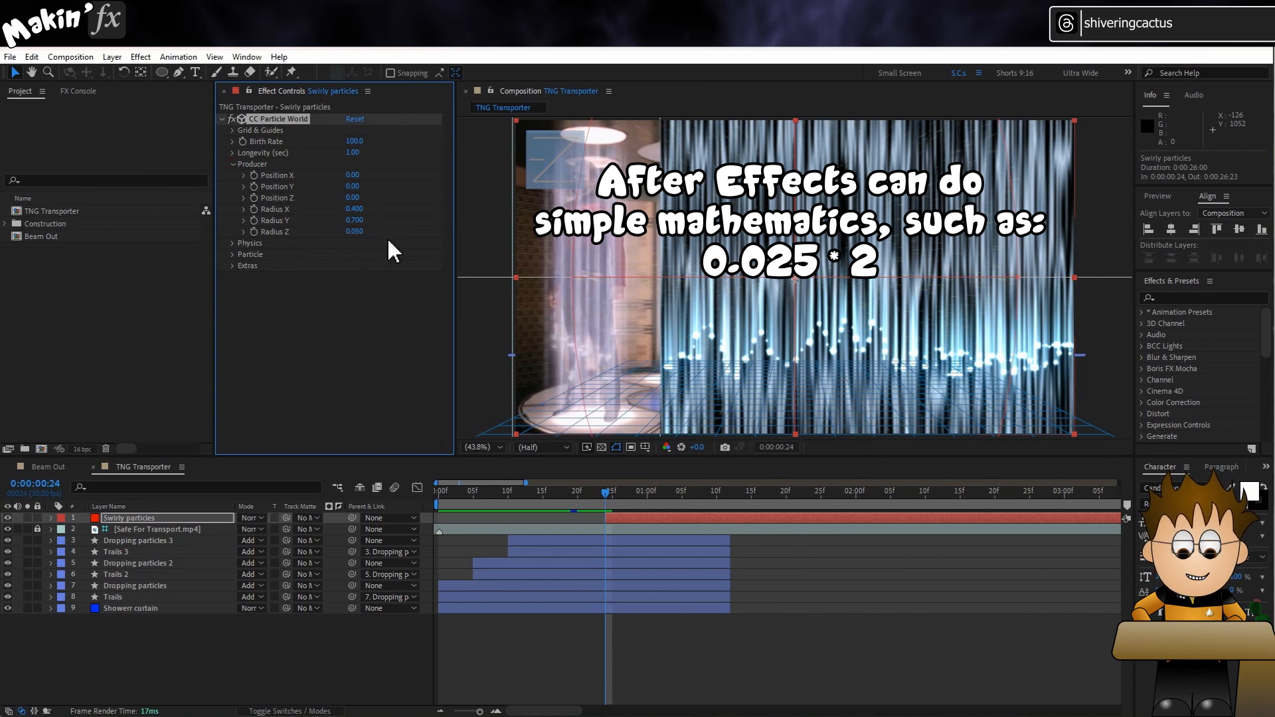
left_click(233, 163)
- Set the particle physics to Twirly animation with Velocity 0.10 and Gravity 0
left_click(232, 175)
left_click(389, 186)
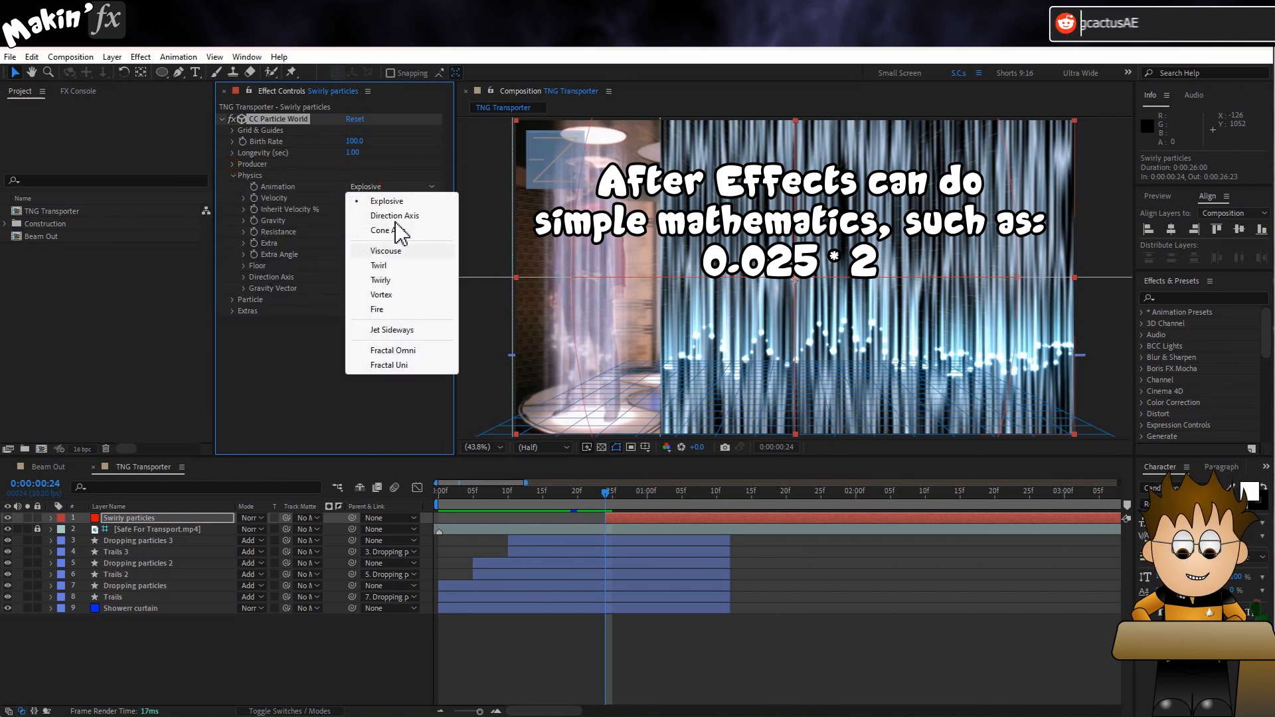
left_click(401, 280)
left_click(354, 198)
type("0.10")
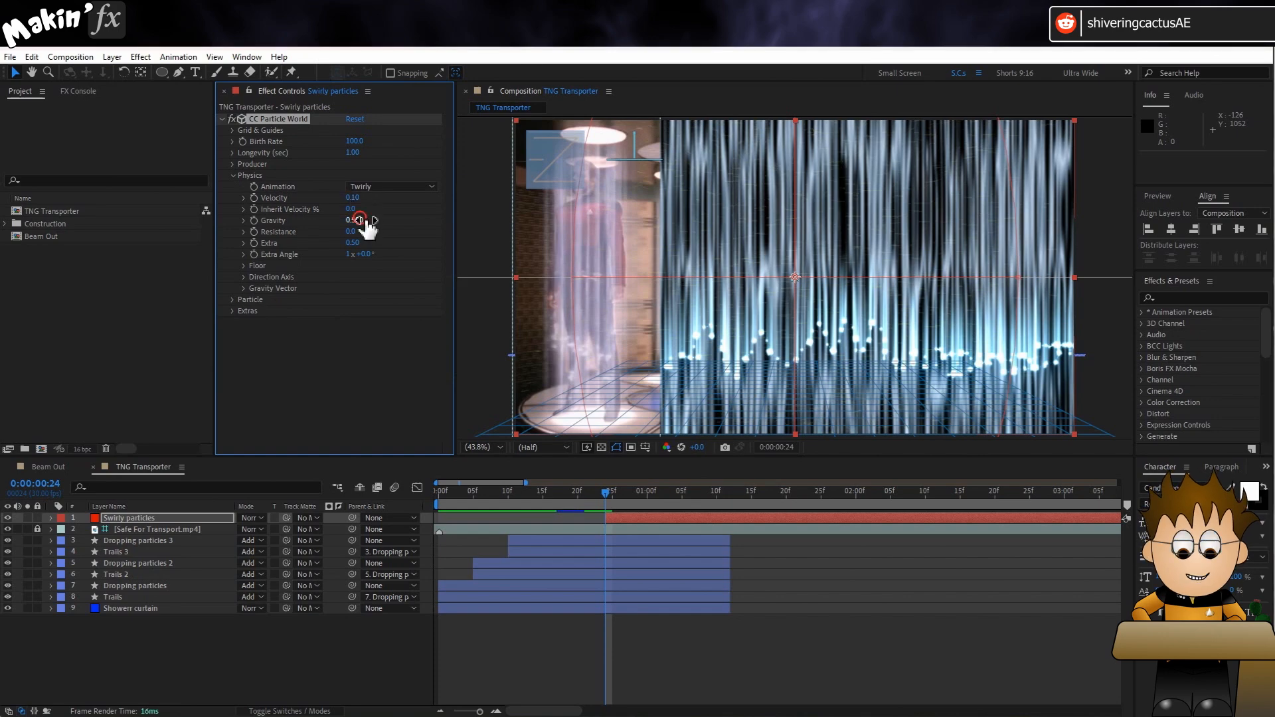
left_click(360, 219)
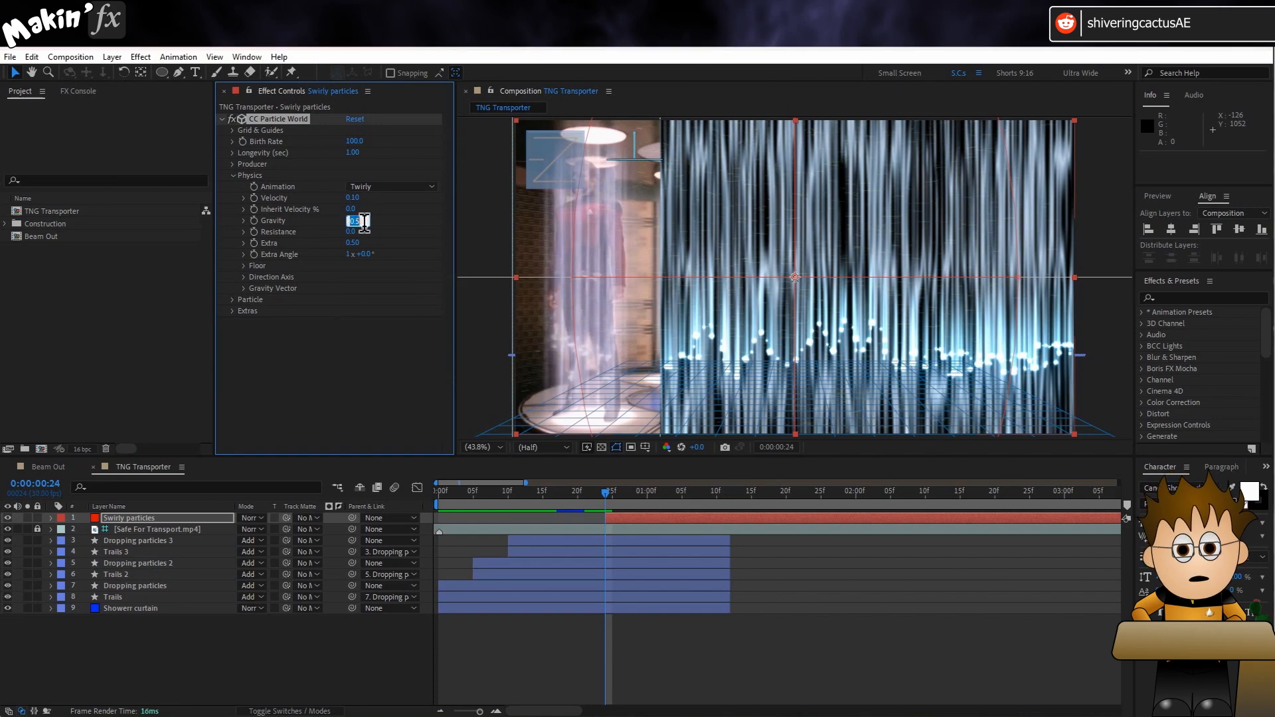
type("0")
key("Return")
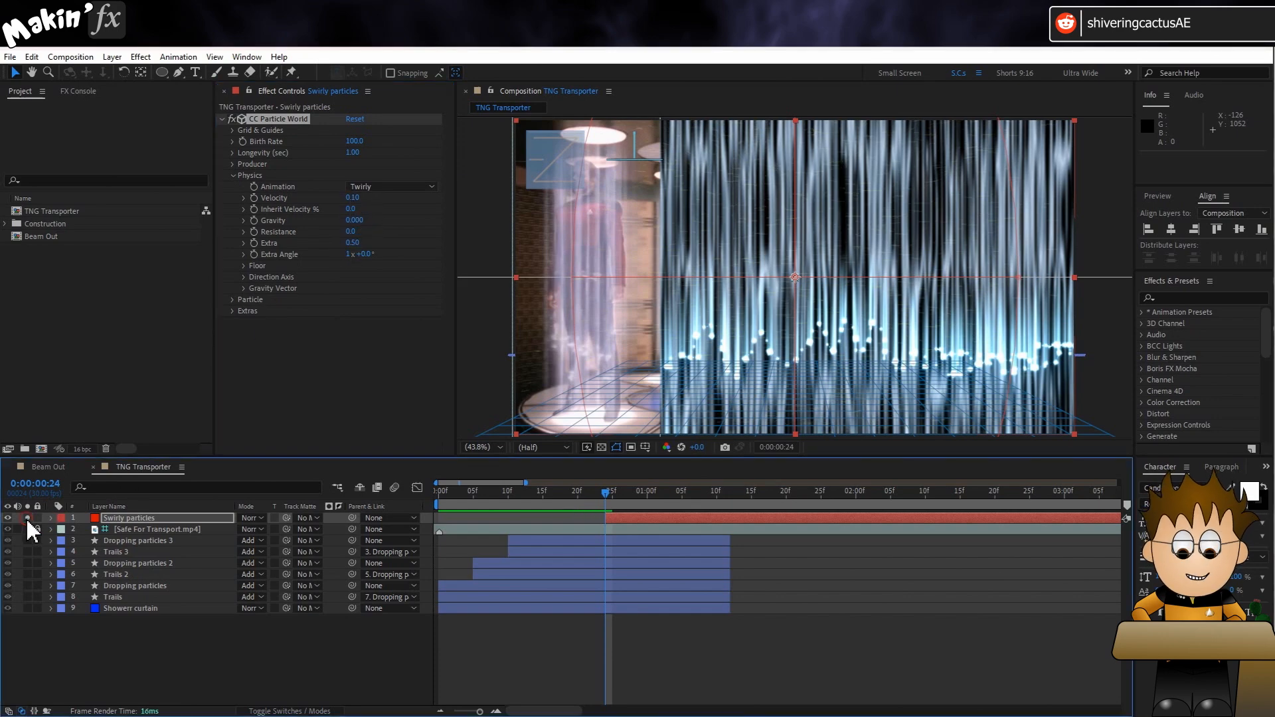
- Solo the Swirly particles layer and preview its particle motion
left_click(27, 518)
key("space")
left_click(37, 529)
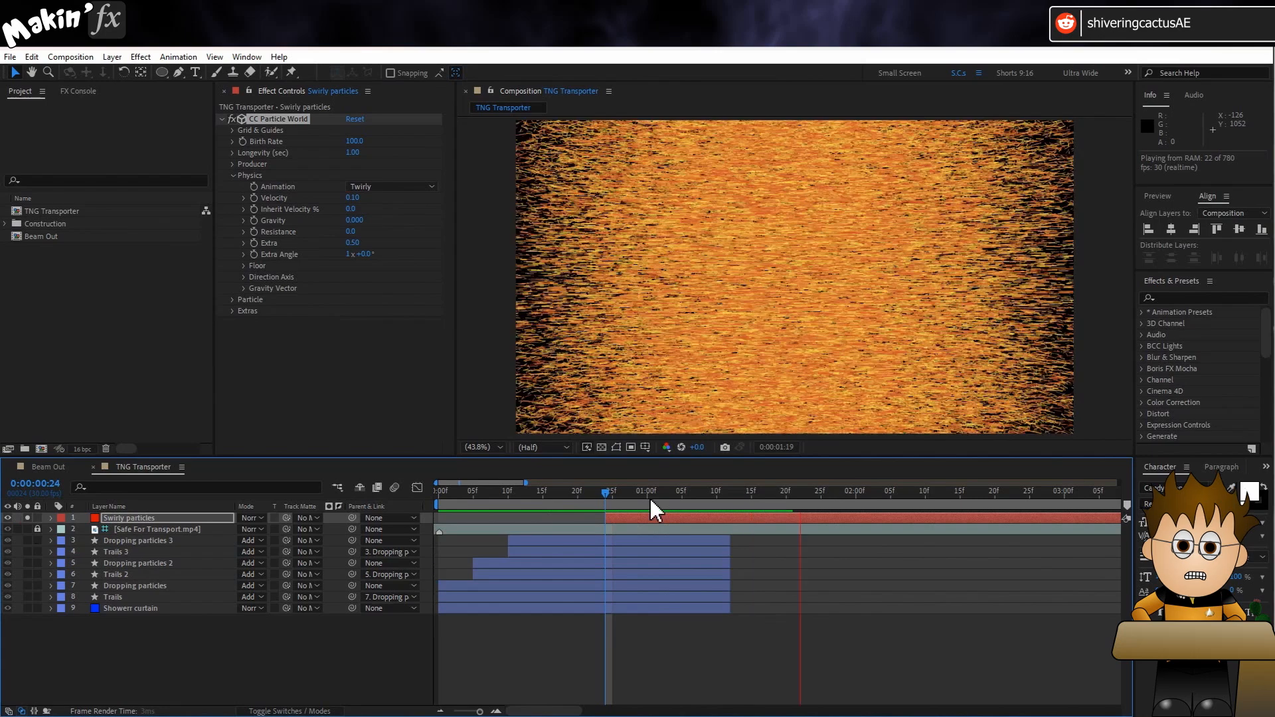
left_click(605, 495)
- Set the physics Extra Angle to 0x+75° and preview the particle motion
left_click(350, 254)
type("0")
key("Return")
left_click(365, 254)
key("space")
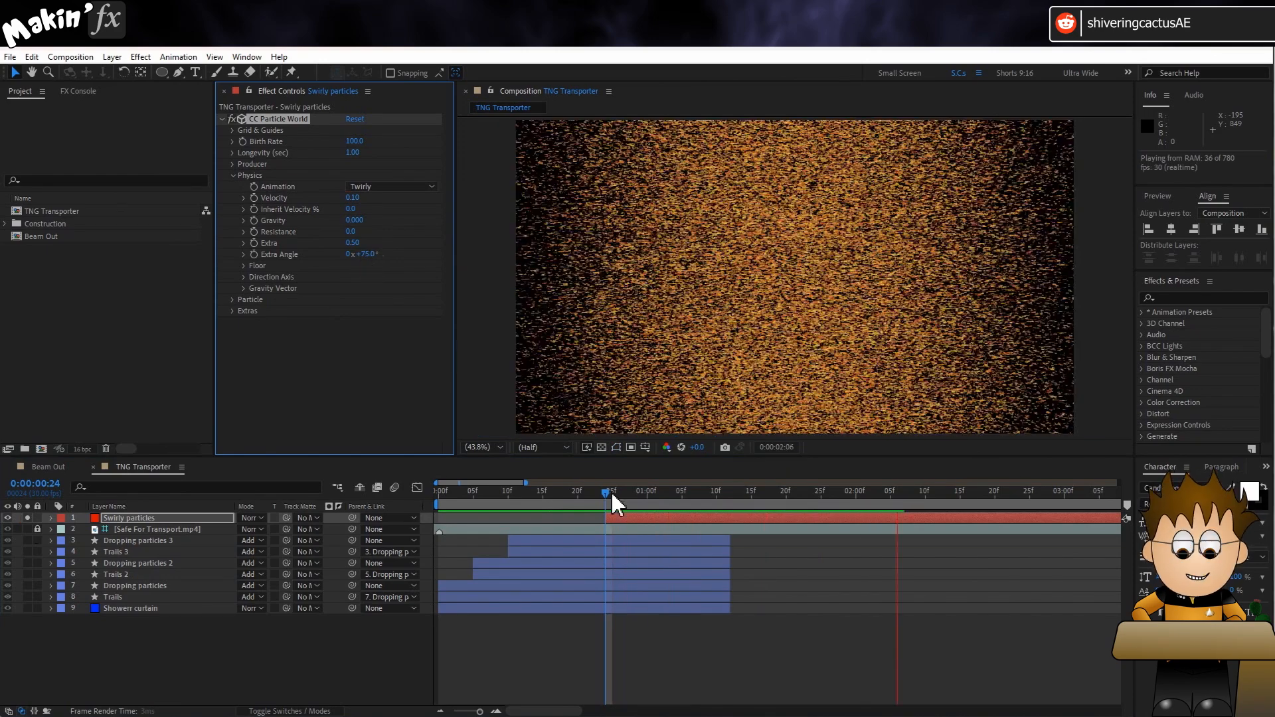
key("space")
- Collapse the Physics settings and change the Particle Type to Faded Sphere
left_click(232, 299)
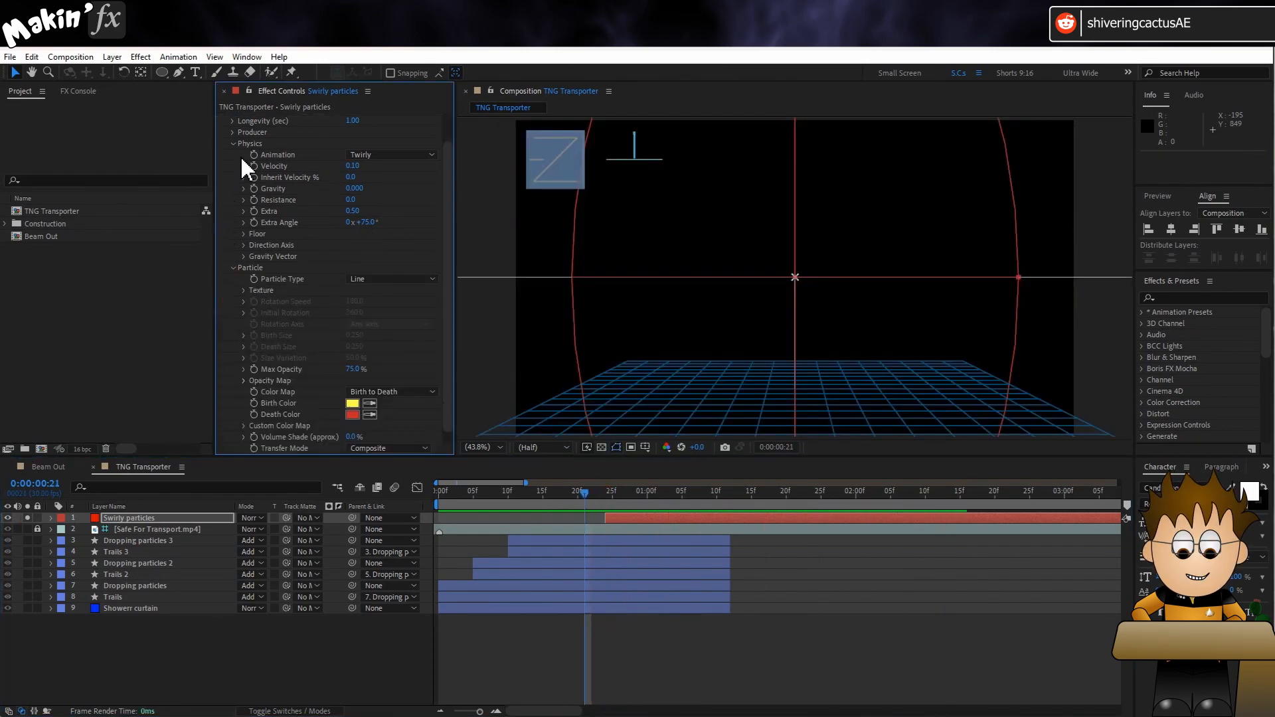
left_click(233, 143)
left_click(383, 199)
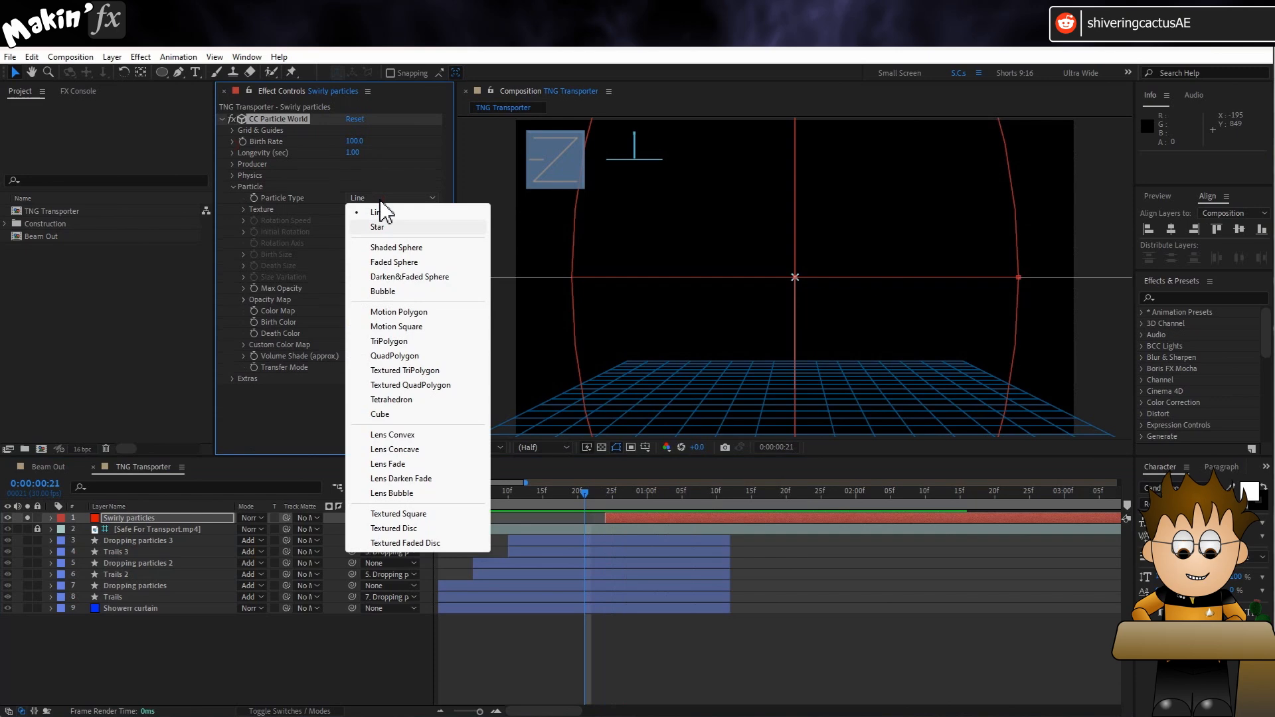
left_click(394, 262)
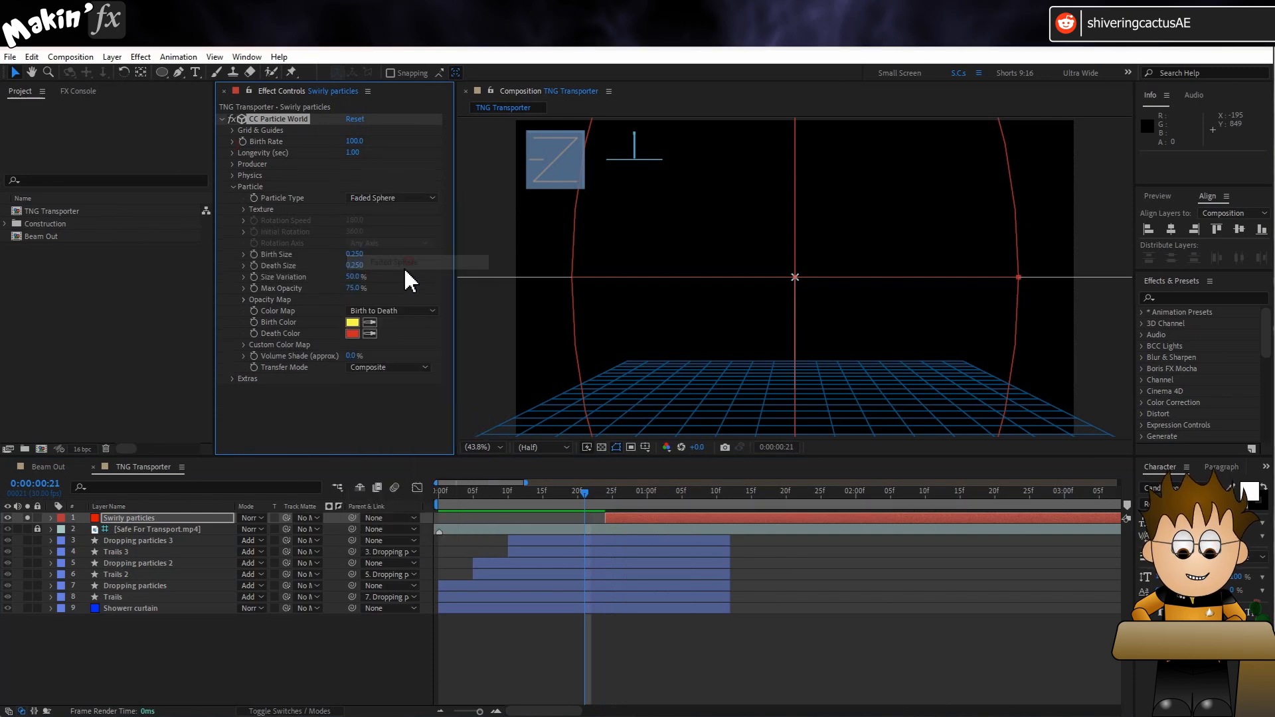
- Set the particles' Birth Size and Death Size both to 0.1
left_click(357, 256)
type("0.1")
key("Return")
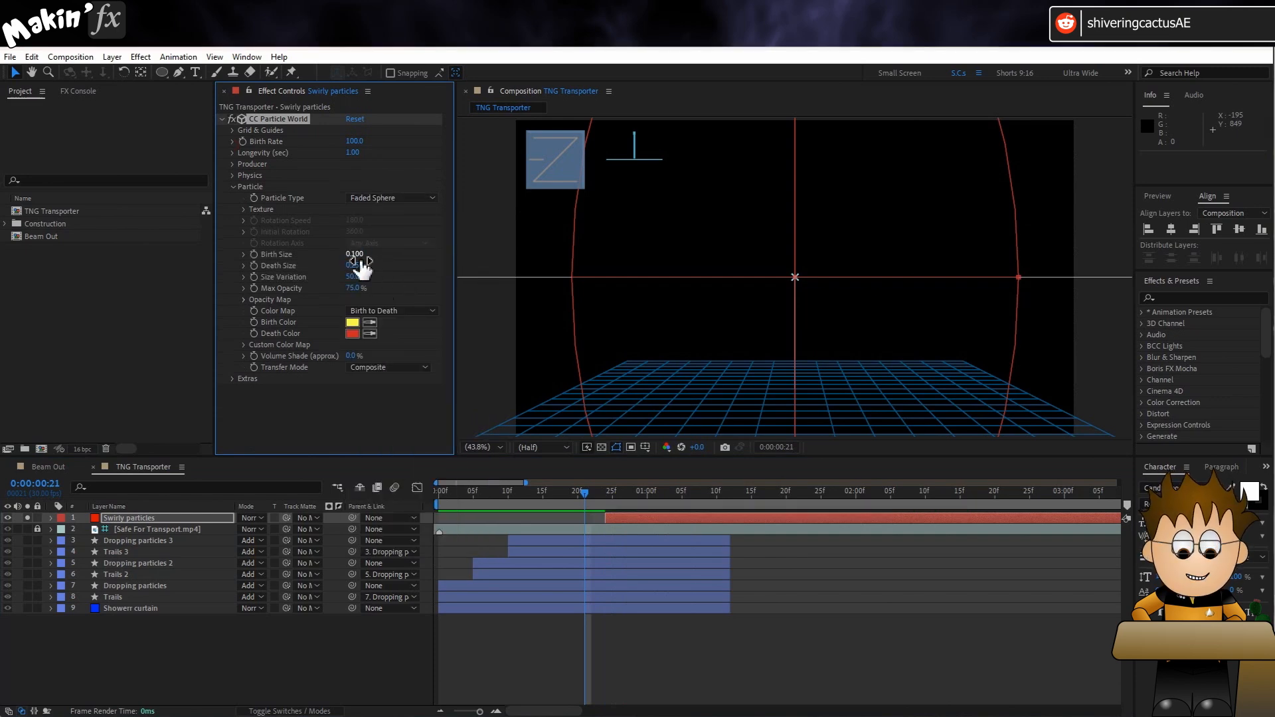
left_click(362, 266)
type("0.1")
key("Return")
- Open the particles' Birth Color for editing
left_click(352, 322)
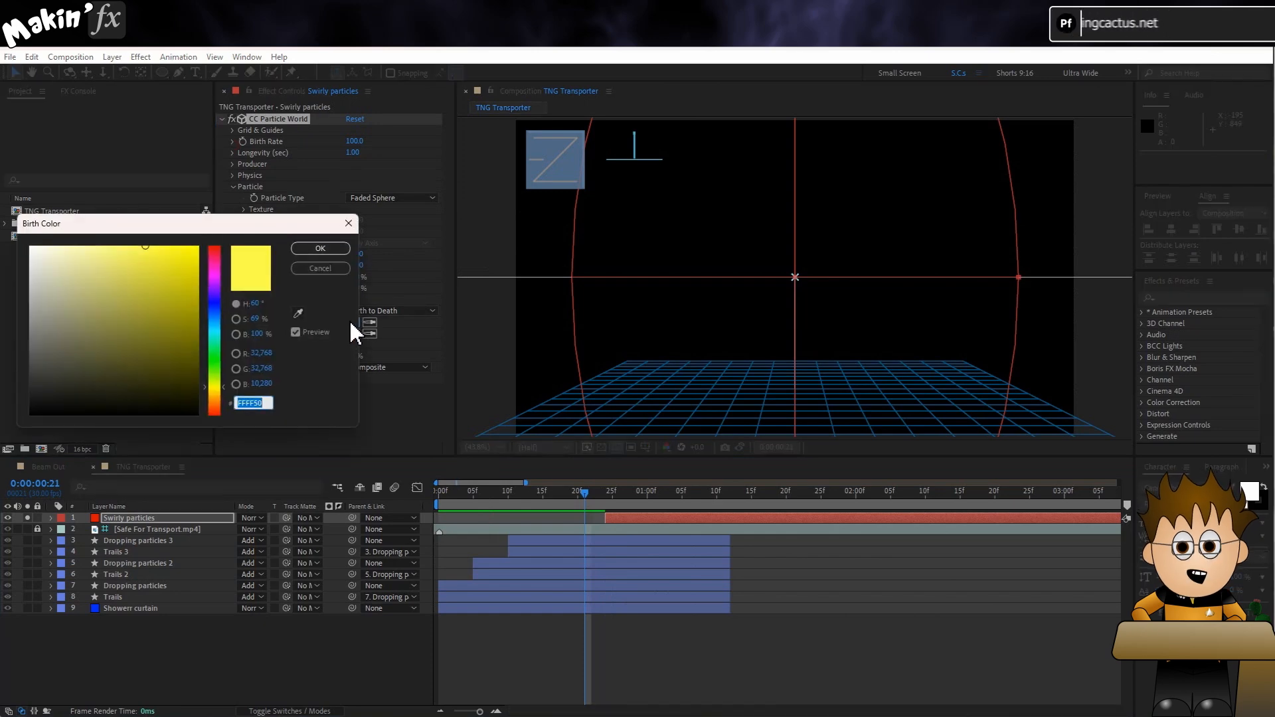
- Set the CC Particle World birth color to #FEF5FF and the death color to #616488
type("FEF5FF")
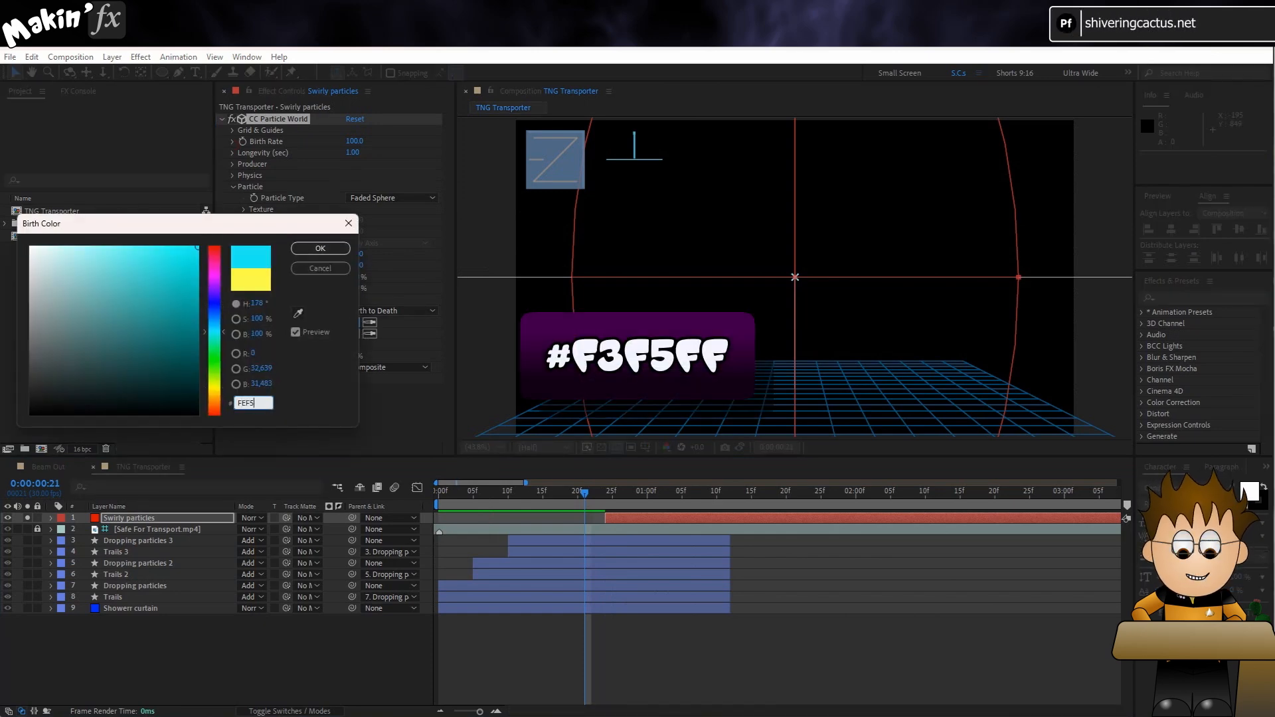
left_click(337, 245)
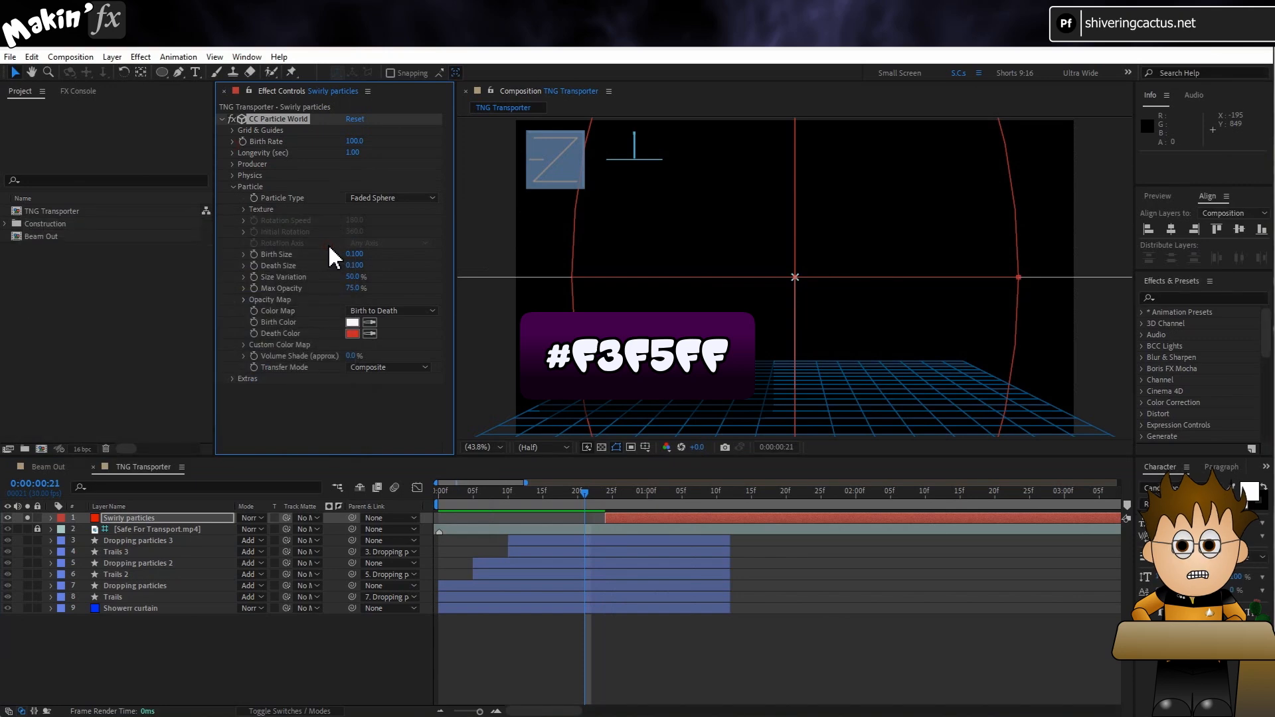
left_click(352, 334)
type("616488")
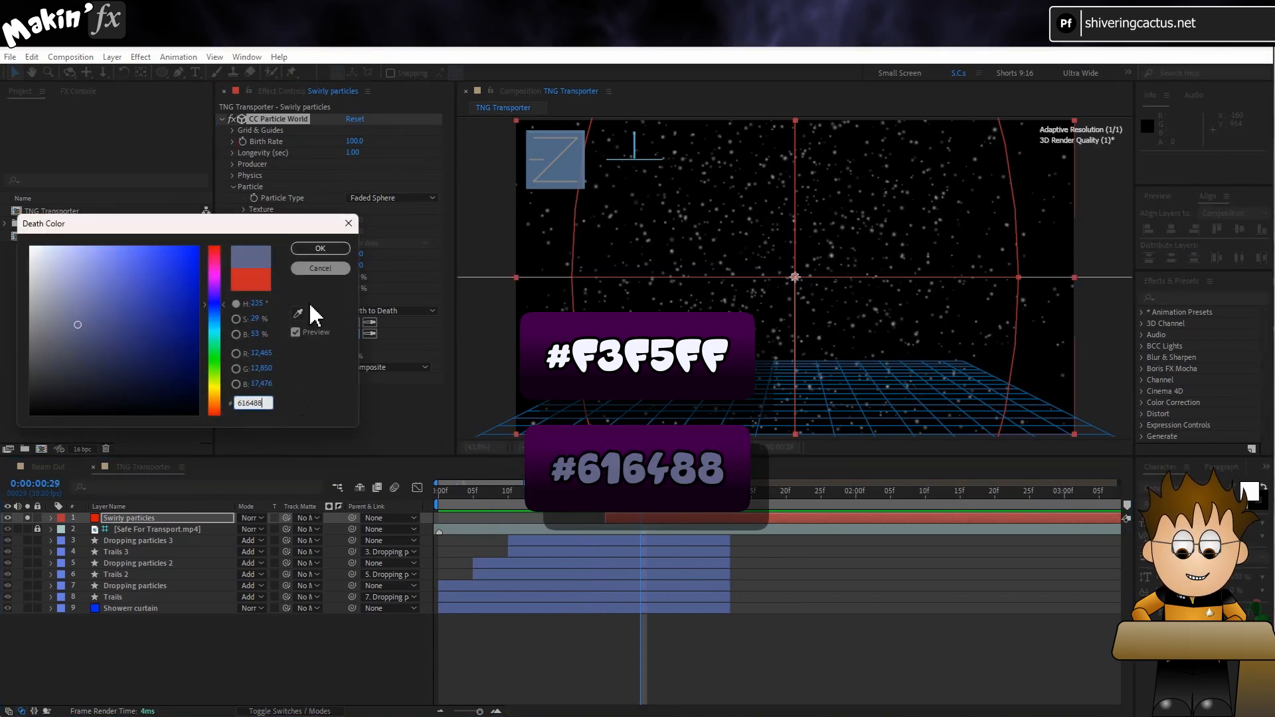
left_click(316, 249)
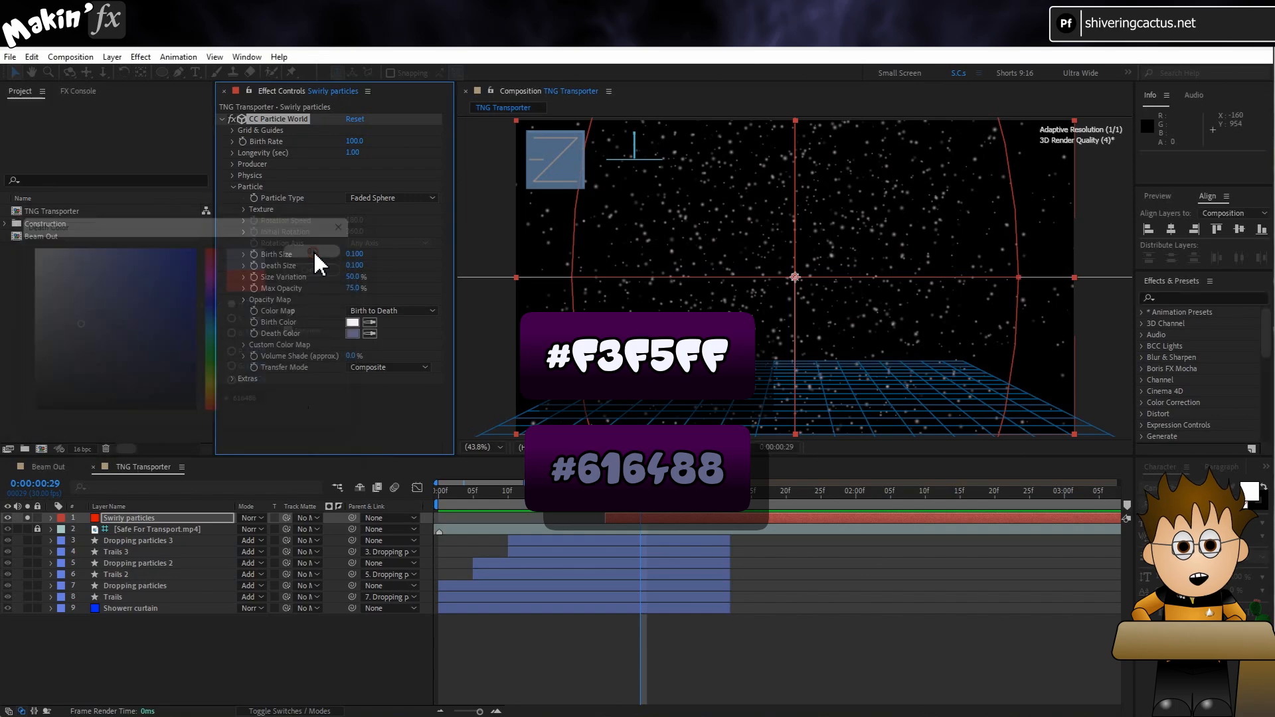
- Set the particles' transfer mode to Add and review the result around one second
left_click(399, 367)
left_click(404, 402)
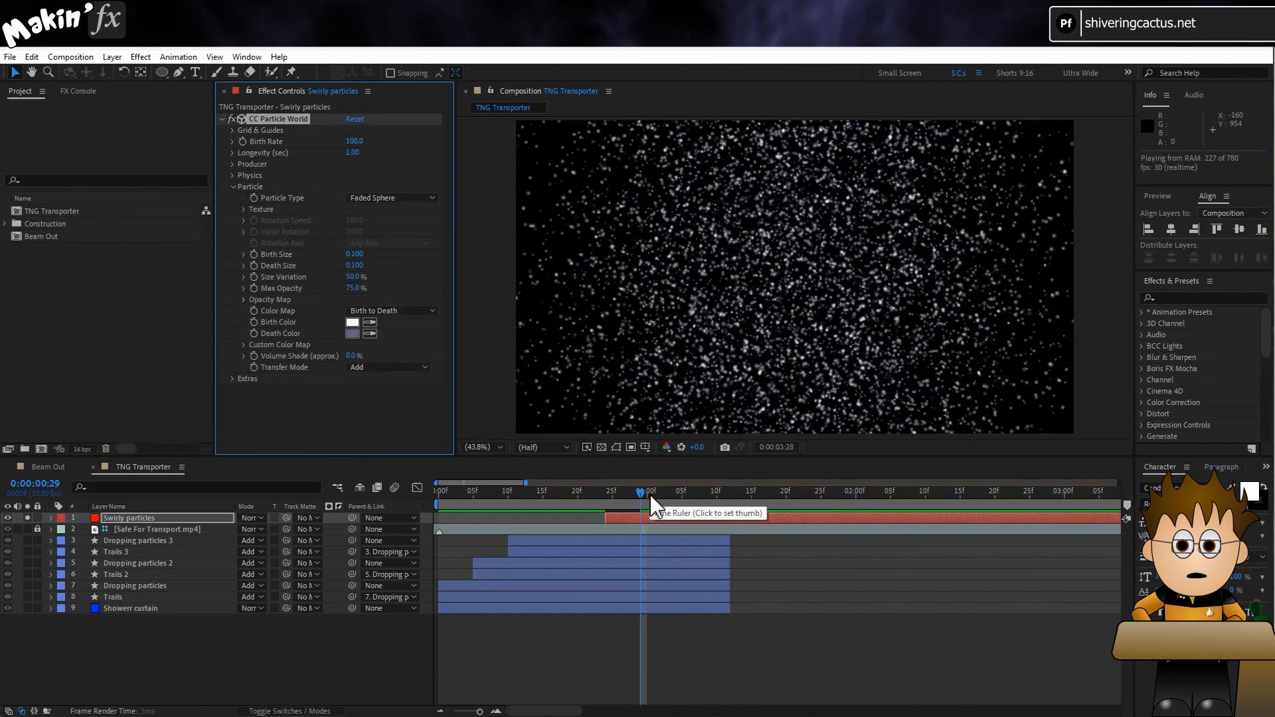
left_click_drag(644, 492, 672, 490)
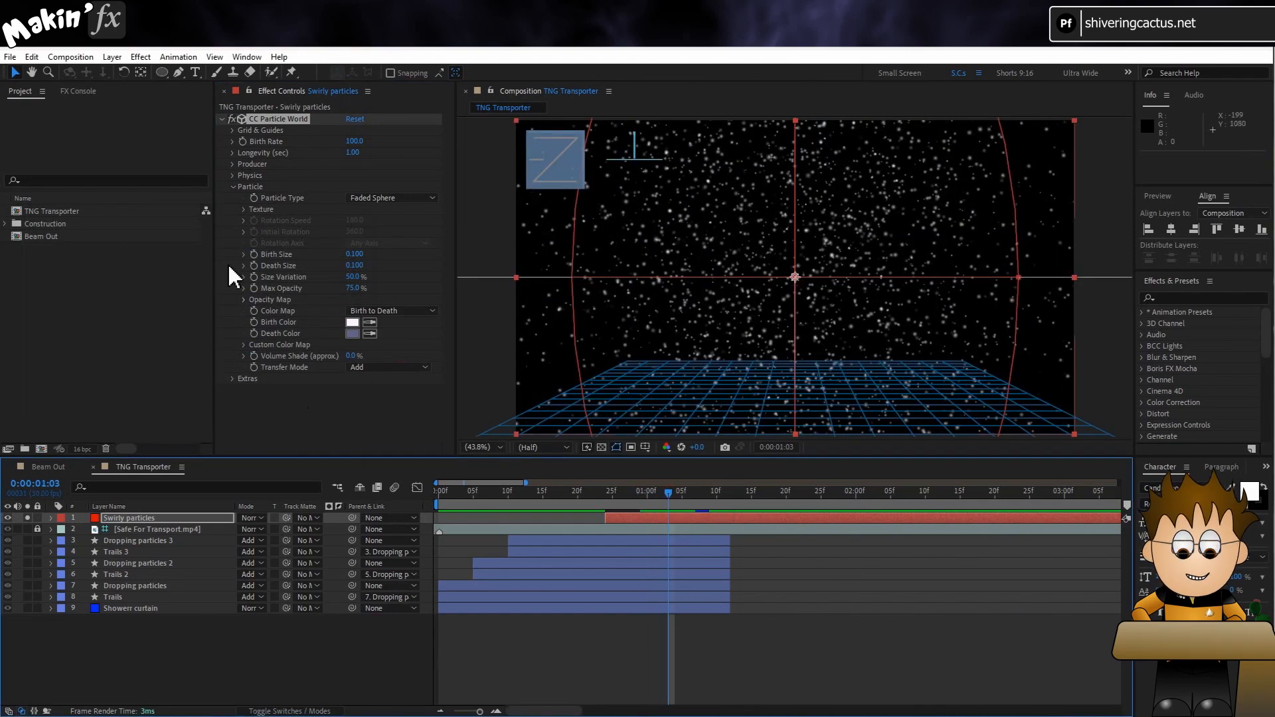
- Set the effect camera's Rotation Z to 90° in the Extras of CC Particle World and preview the motion
left_click(231, 186)
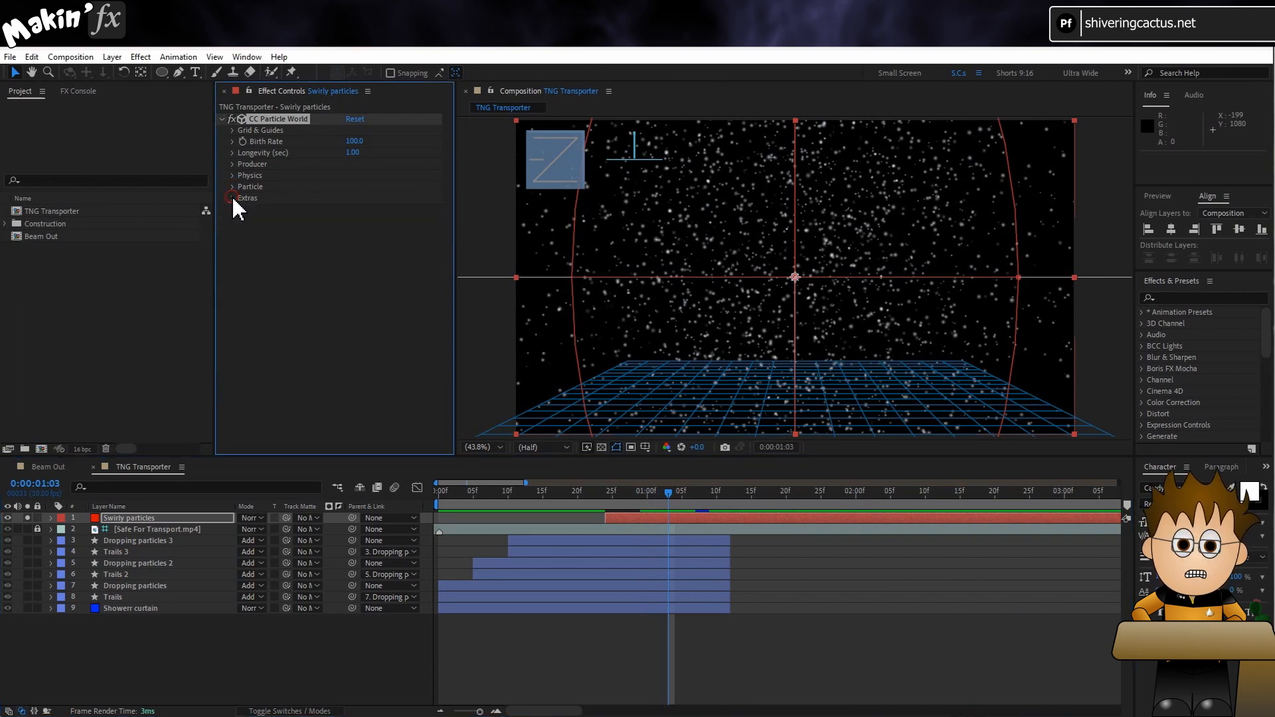
left_click(233, 197)
left_click(243, 209)
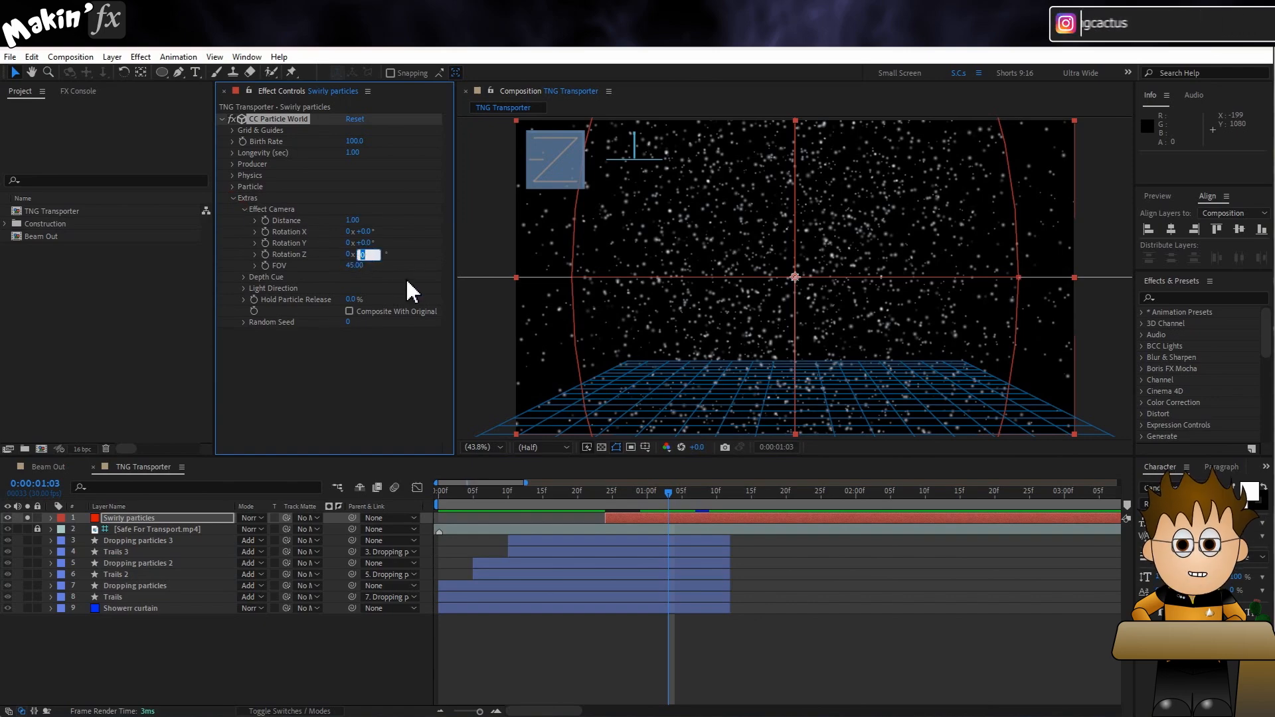
type("90")
key("Return")
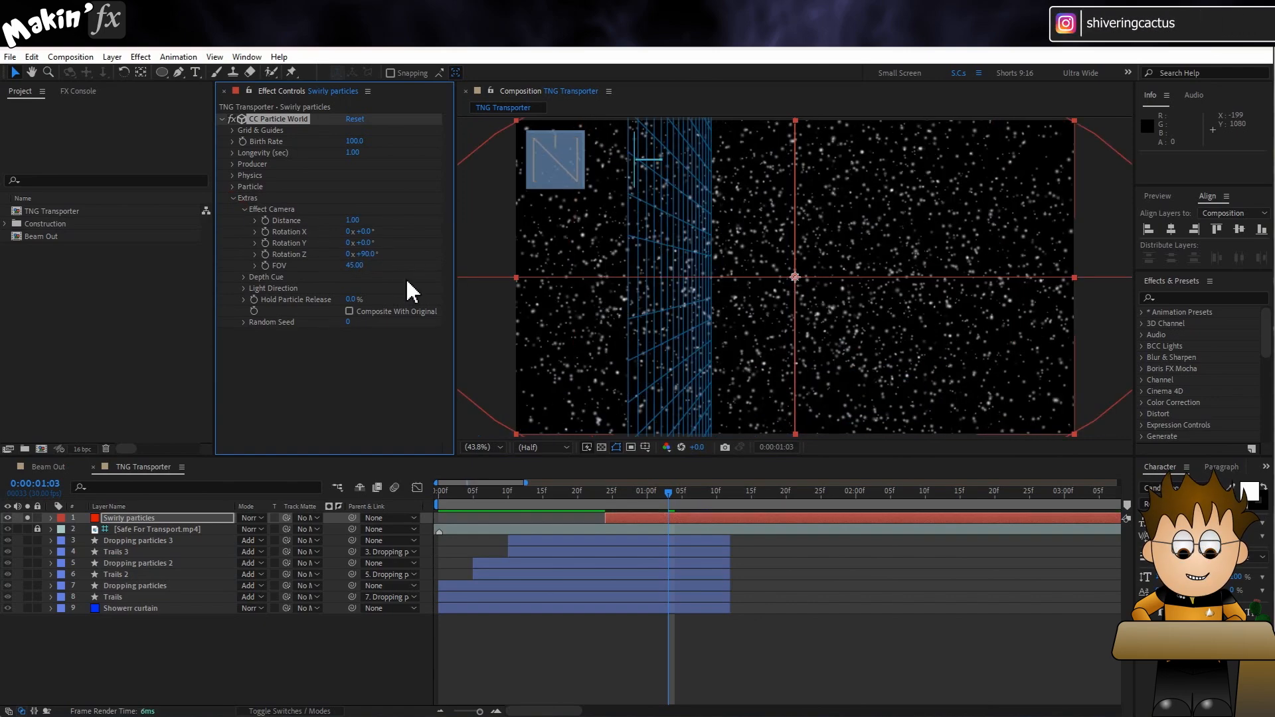
key("space")
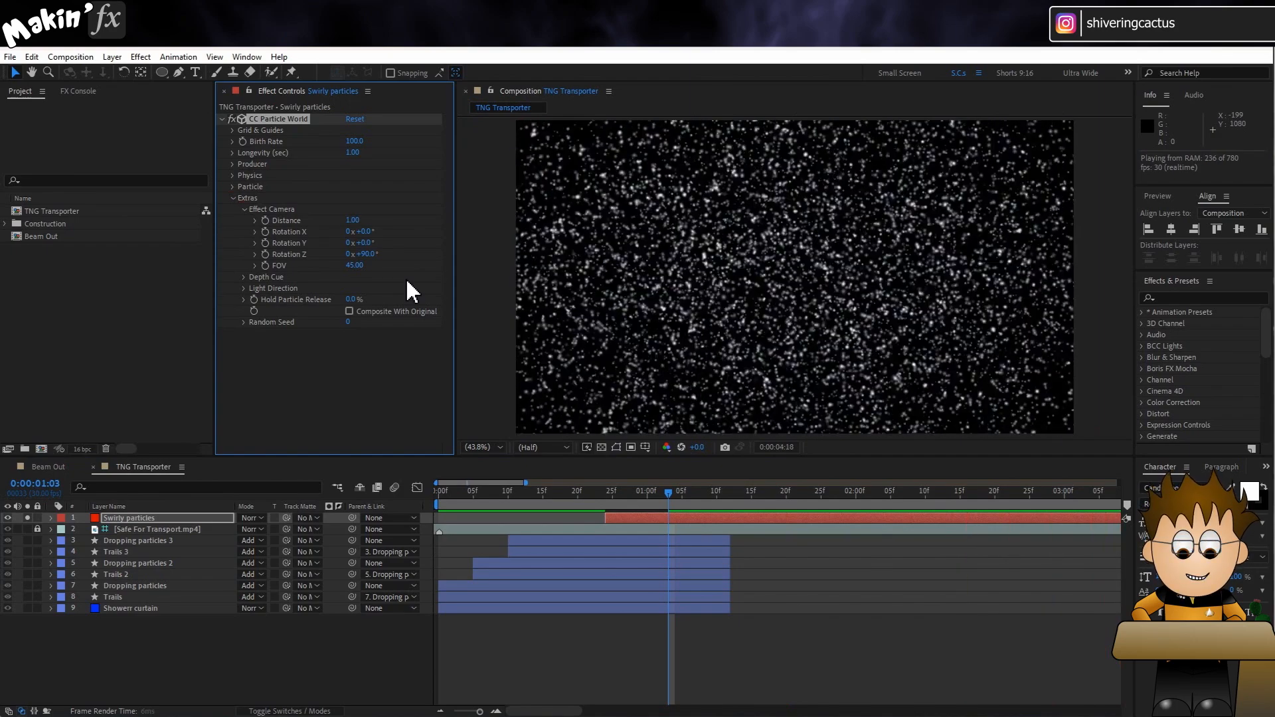
- Create a comp-sized red solid layer at 0:00:00:24 and name it Noise
left_click(611, 494)
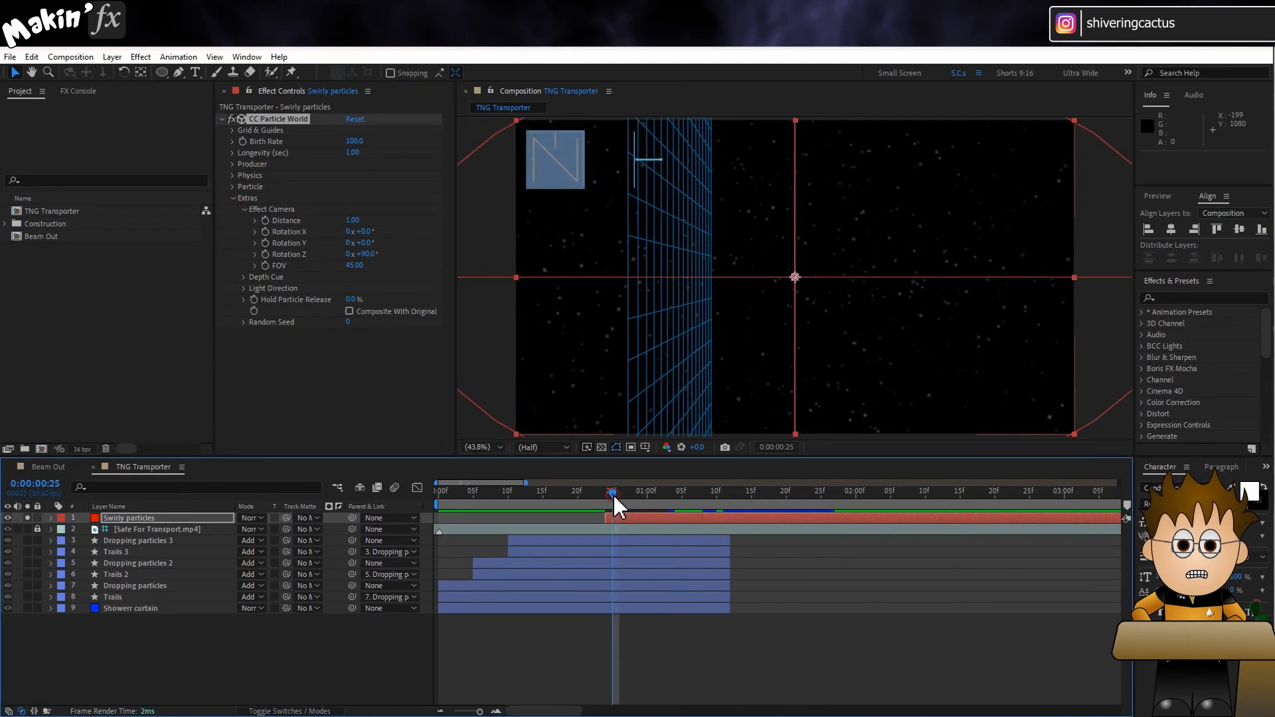
left_click(114, 58)
mouse_move(132, 68)
left_click(388, 87)
left_click(296, 334)
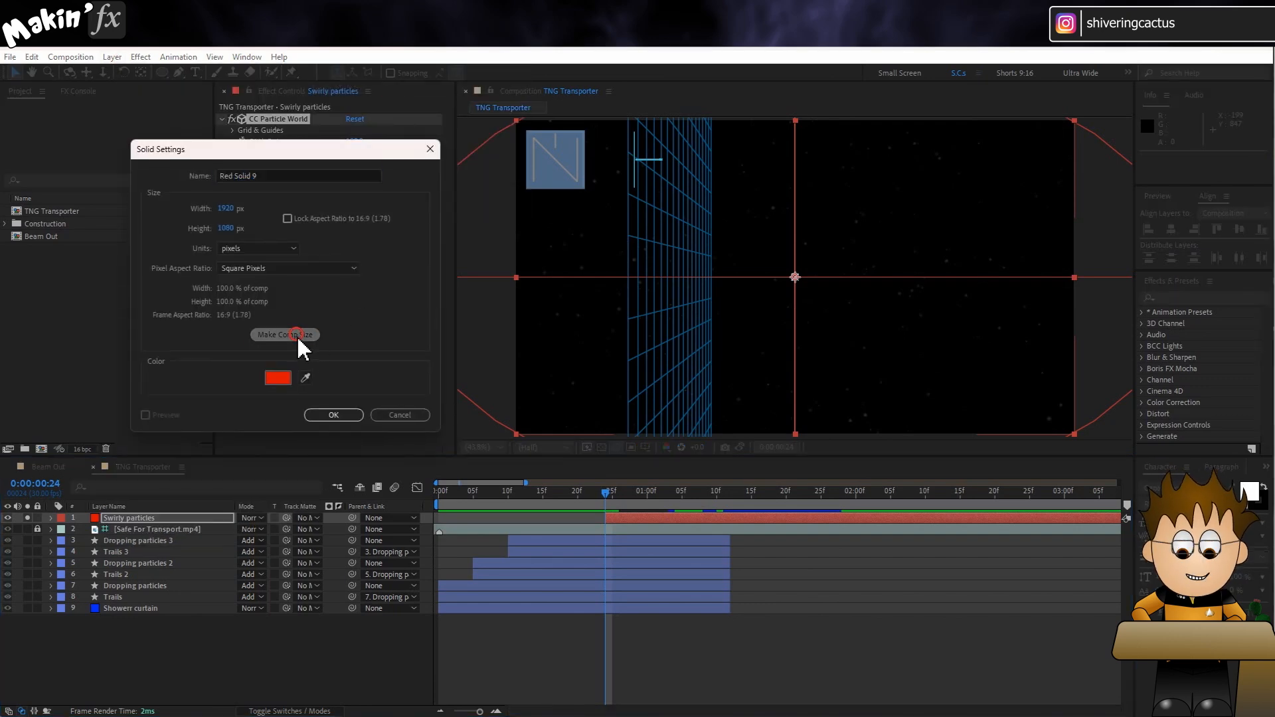
left_click(345, 416)
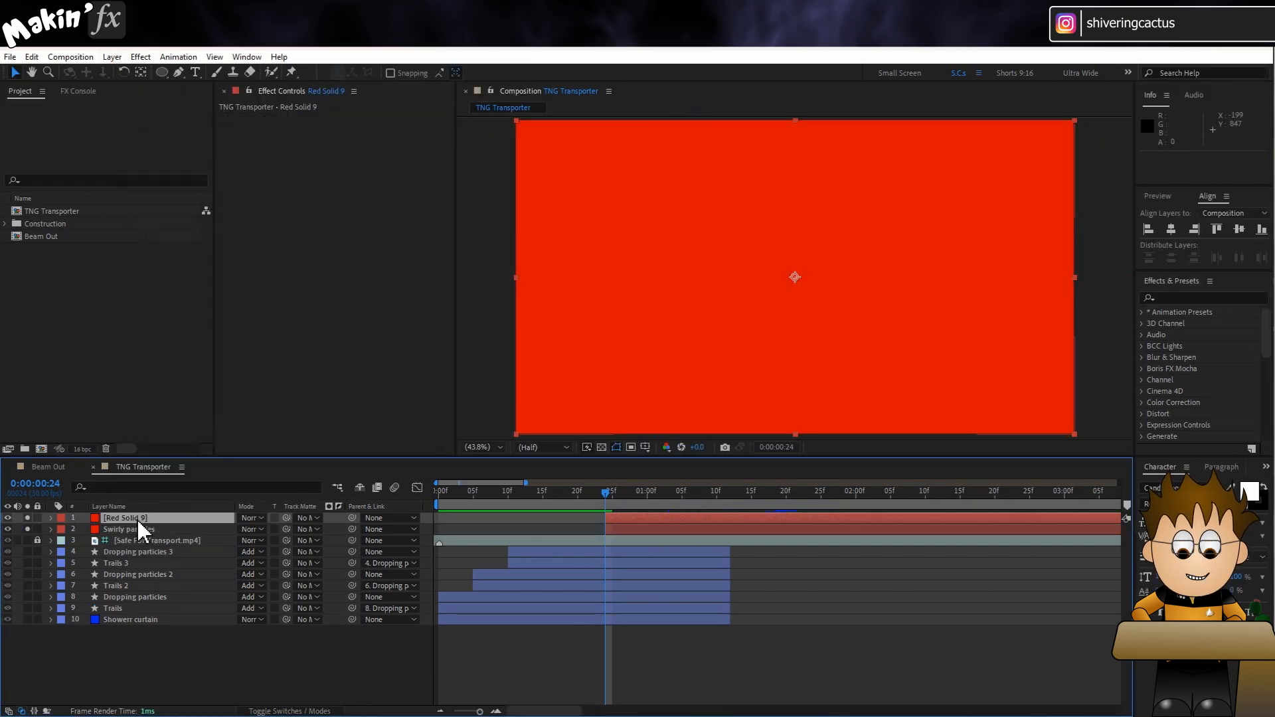
key("Return")
type("Noise")
key("Return")
- Apply Fractal Noise to the Noise layer and set its contrast to 160
left_click(140, 56)
left_click(207, 362)
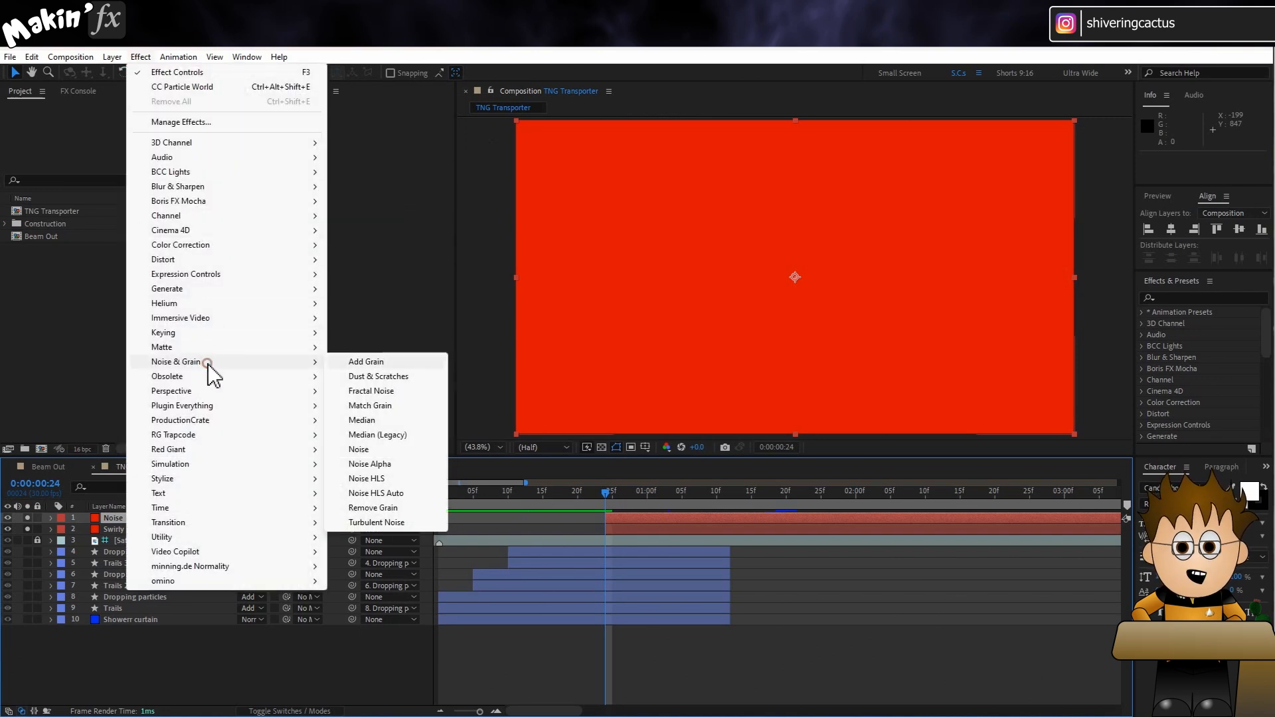
left_click(386, 392)
left_click(355, 164)
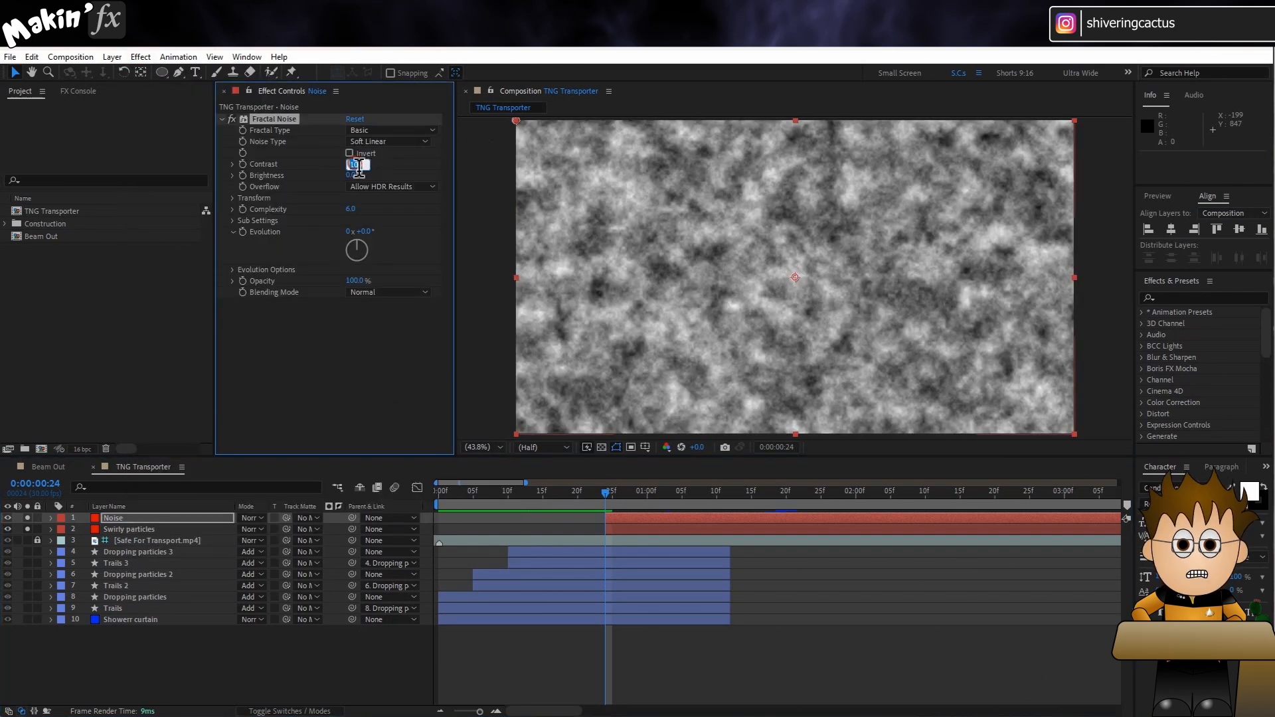
type("160")
key("Return")
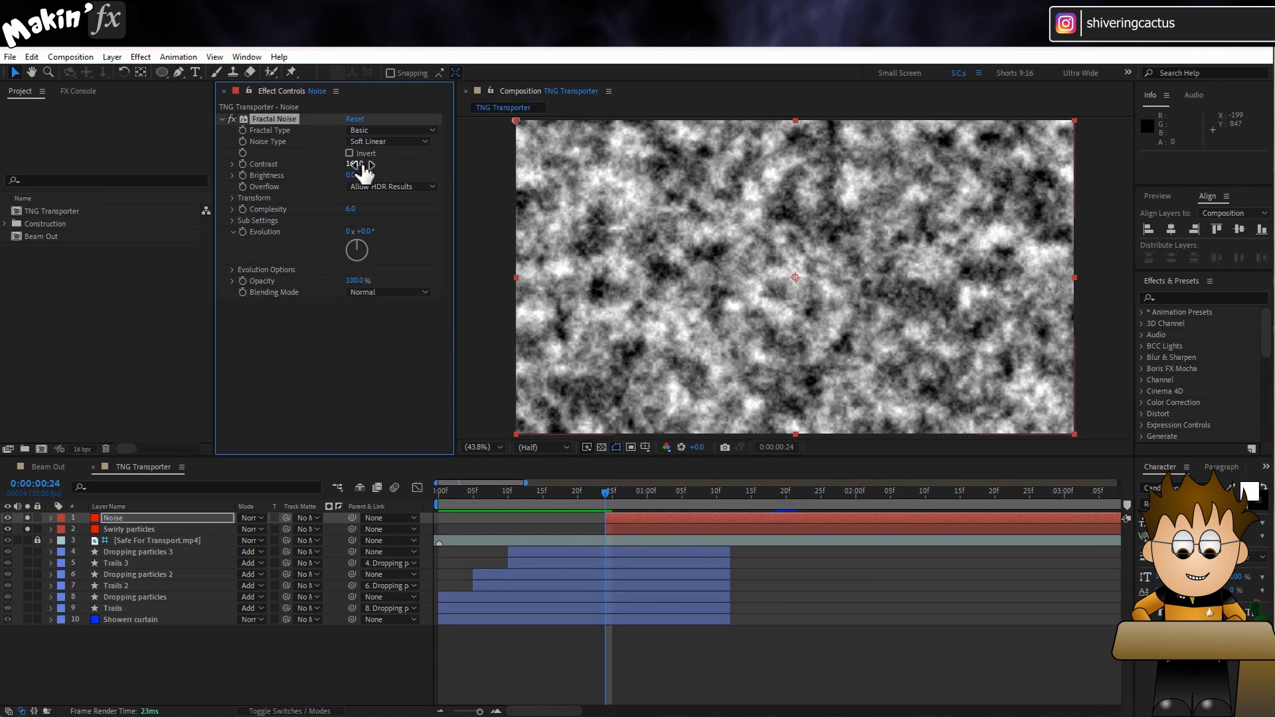
- Keyframe the Fractal Noise Evolution from 0° at 0:00:00:24 to 100° at 0:00:04:00, and return to the layer's start
left_click(243, 232)
left_click(816, 497)
left_click_drag(807, 499, 1012, 513)
left_click(440, 711)
left_click(365, 232)
type("100")
key("Return")
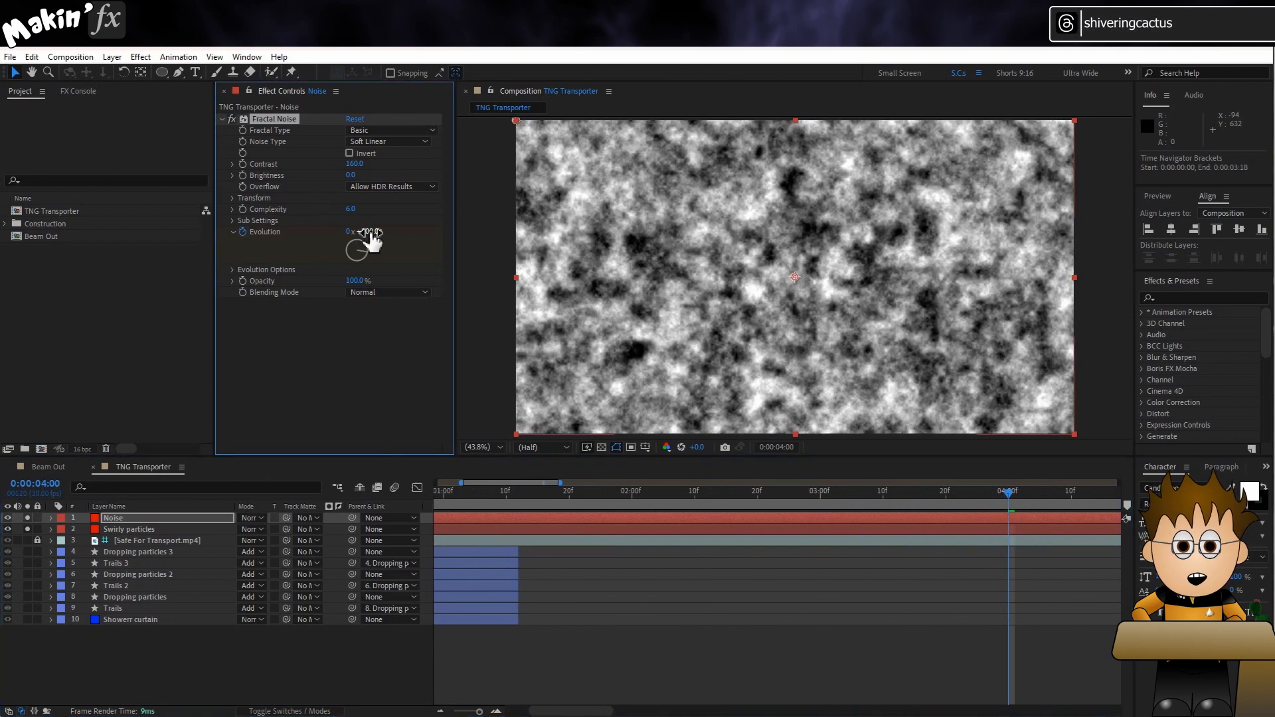
left_click(455, 709)
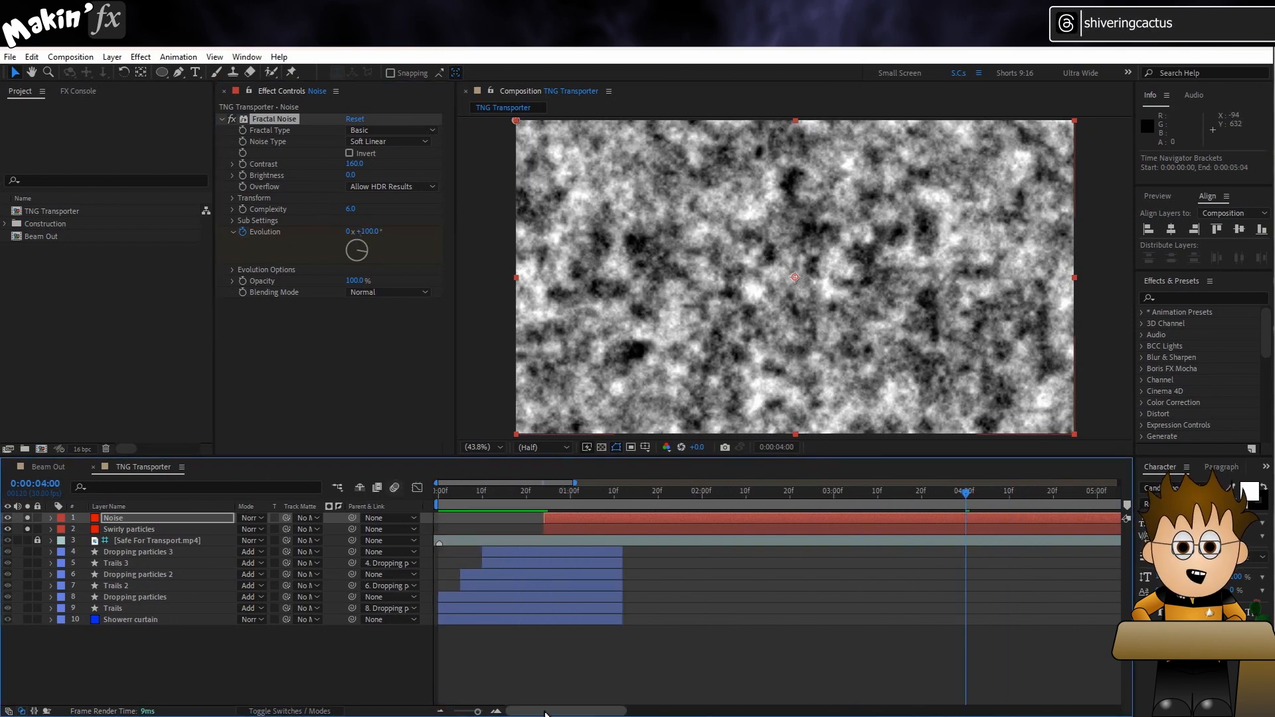
left_click(544, 500)
key("space")
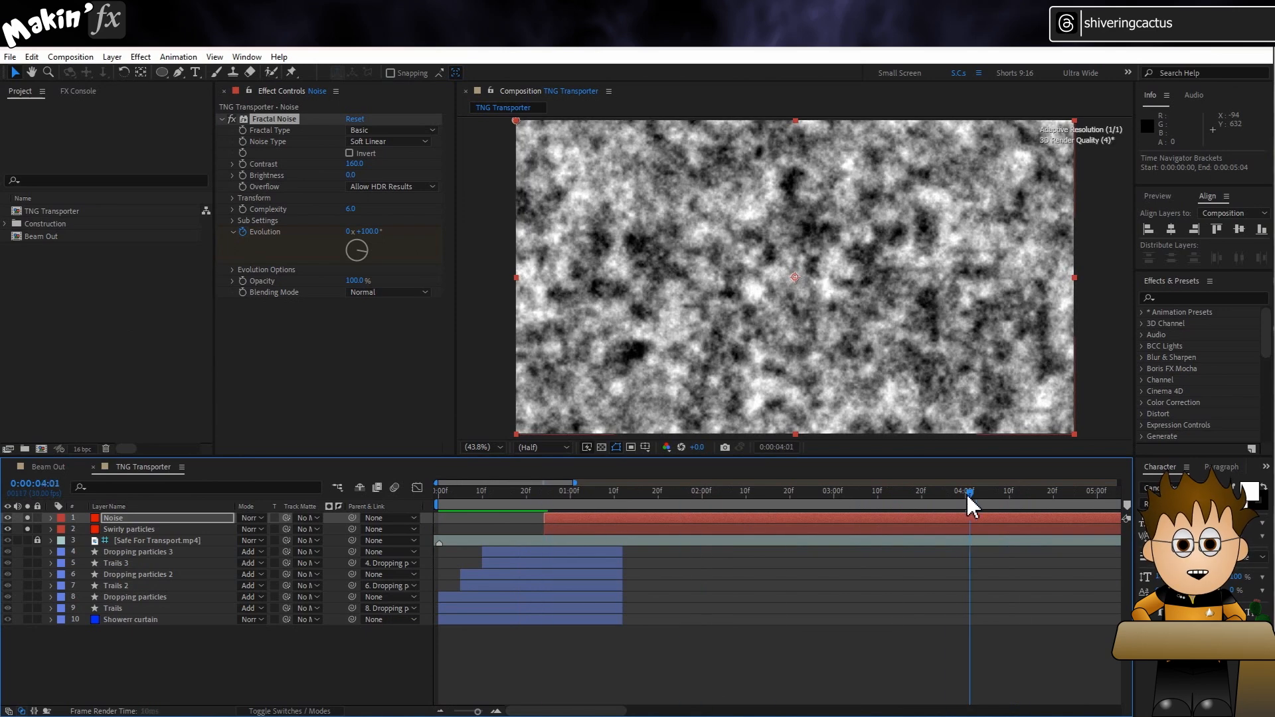
key("space")
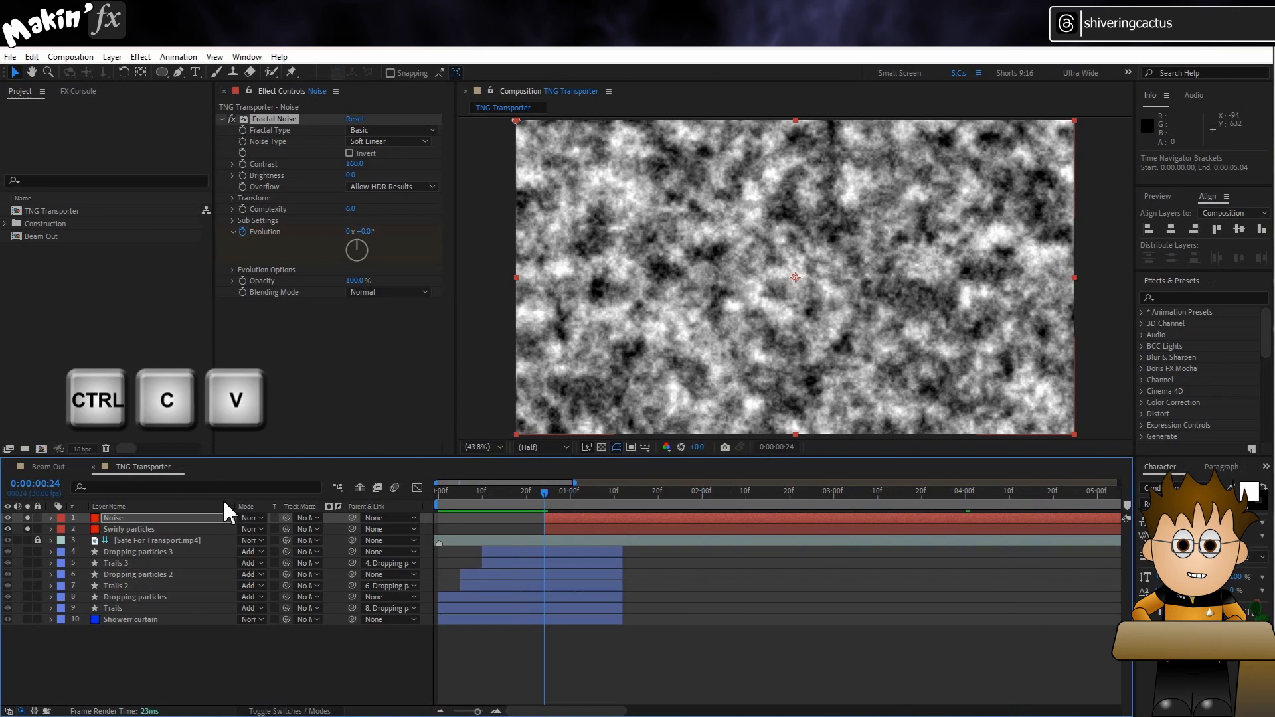
- Copy the Tritone effect from the Shower curtain layer onto the Noise layer
left_click(146, 621)
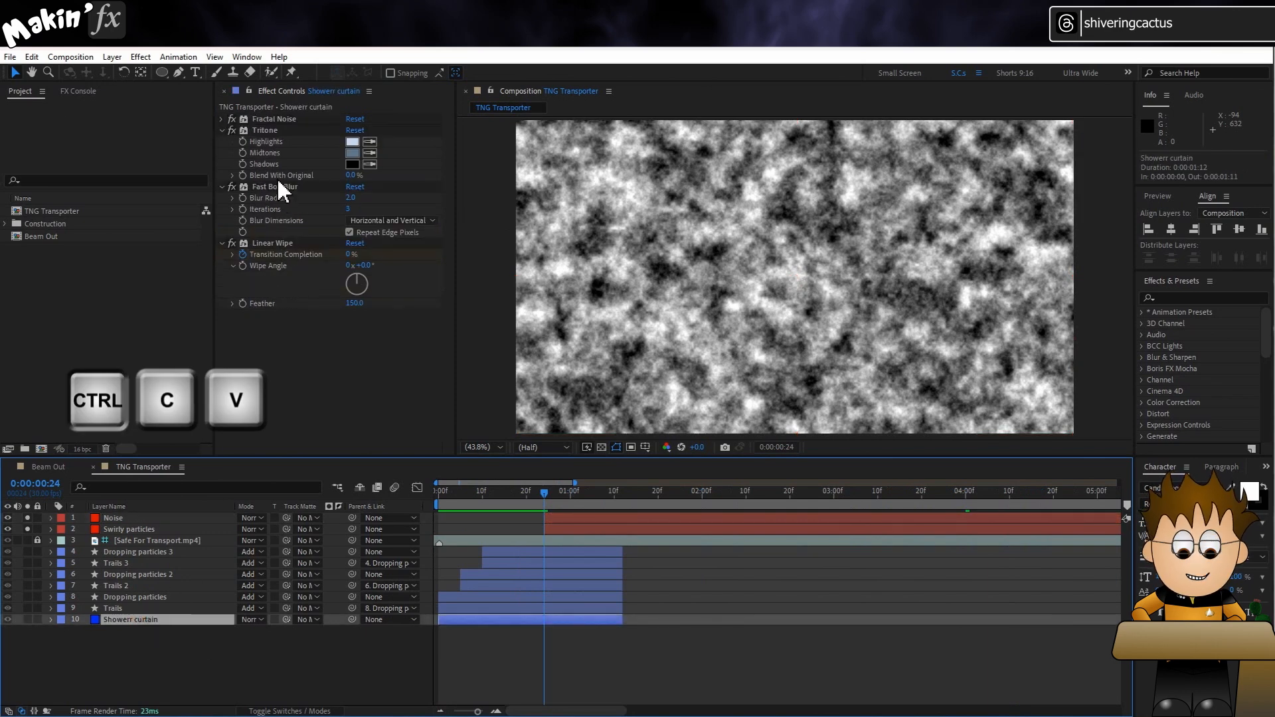
left_click(277, 131)
key("ctrl+c")
left_click(145, 518)
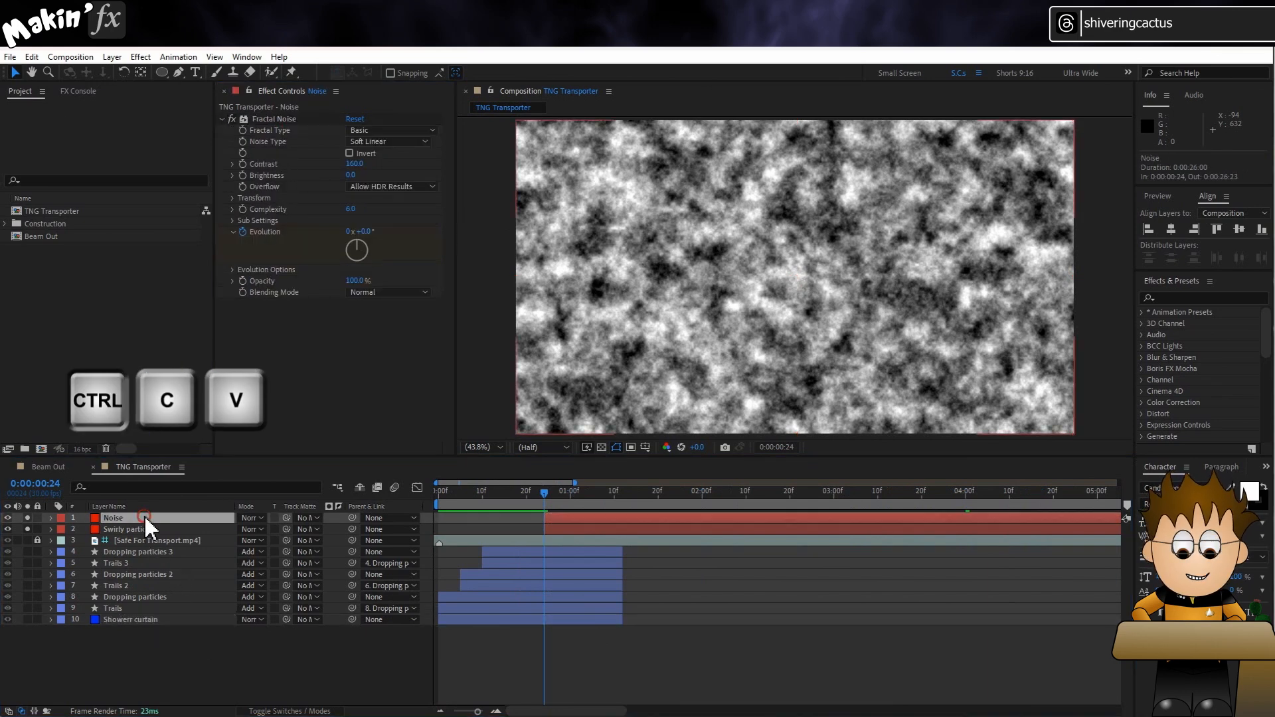
key("ctrl+v")
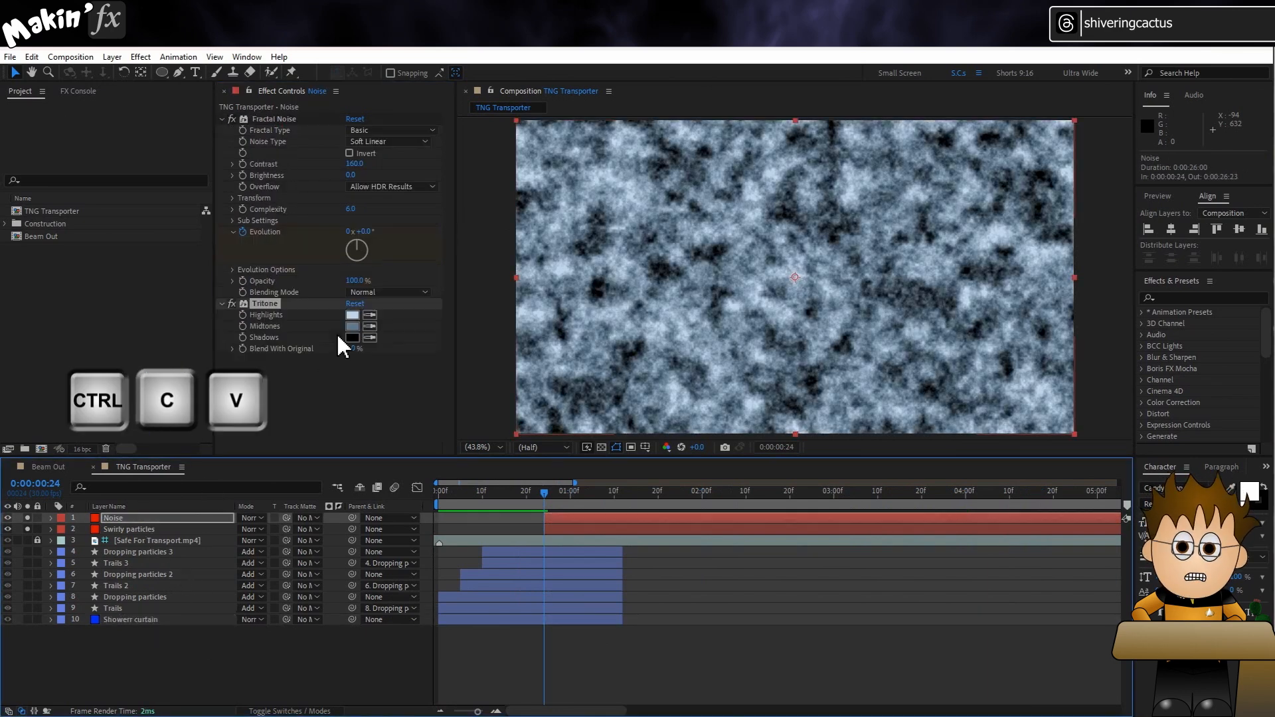
- Move the Swirly particles and Noise layers below Shower curtain, keeping Noise as the lowest layer
mouse_move(184, 521)
left_mouse_down()
mouse_move(133, 529)
mouse_move(152, 627)
left_mouse_up()
left_click(174, 520)
left_click(138, 648)
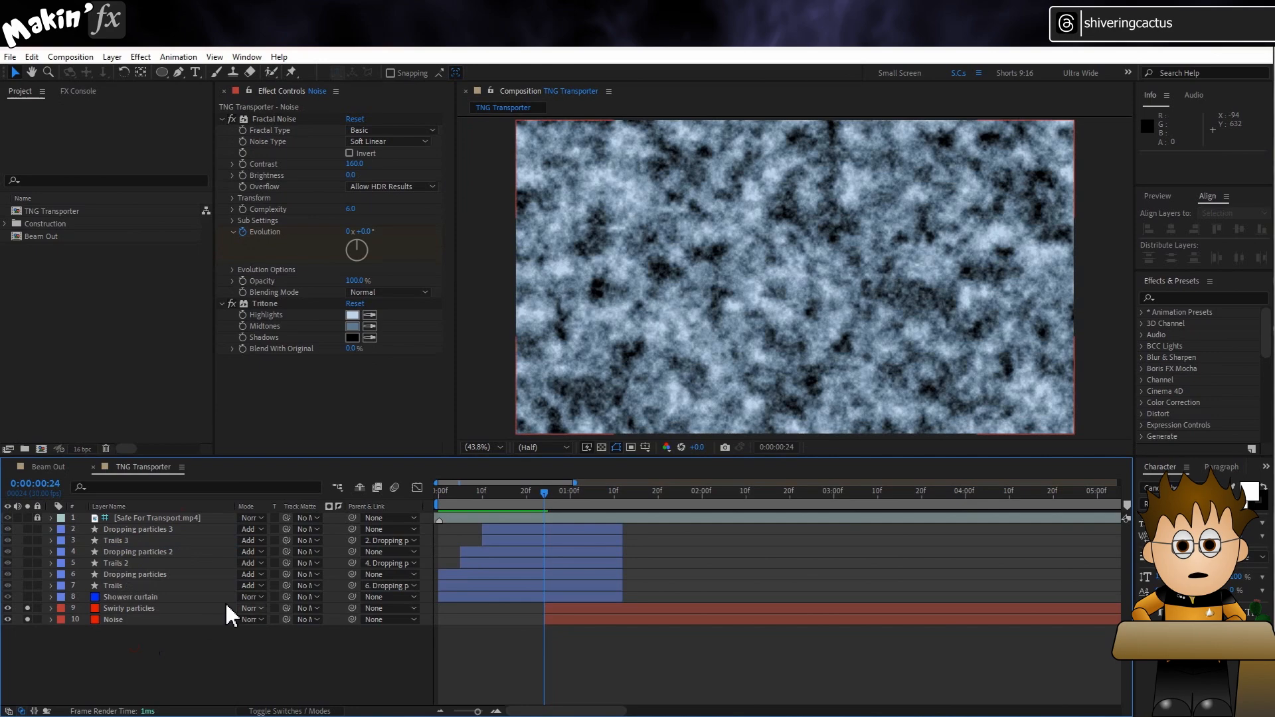
- Set the Swirly particles layer's blending mode to Classic Color Dodge and preview it over the noise
left_click(255, 609)
left_click(315, 215)
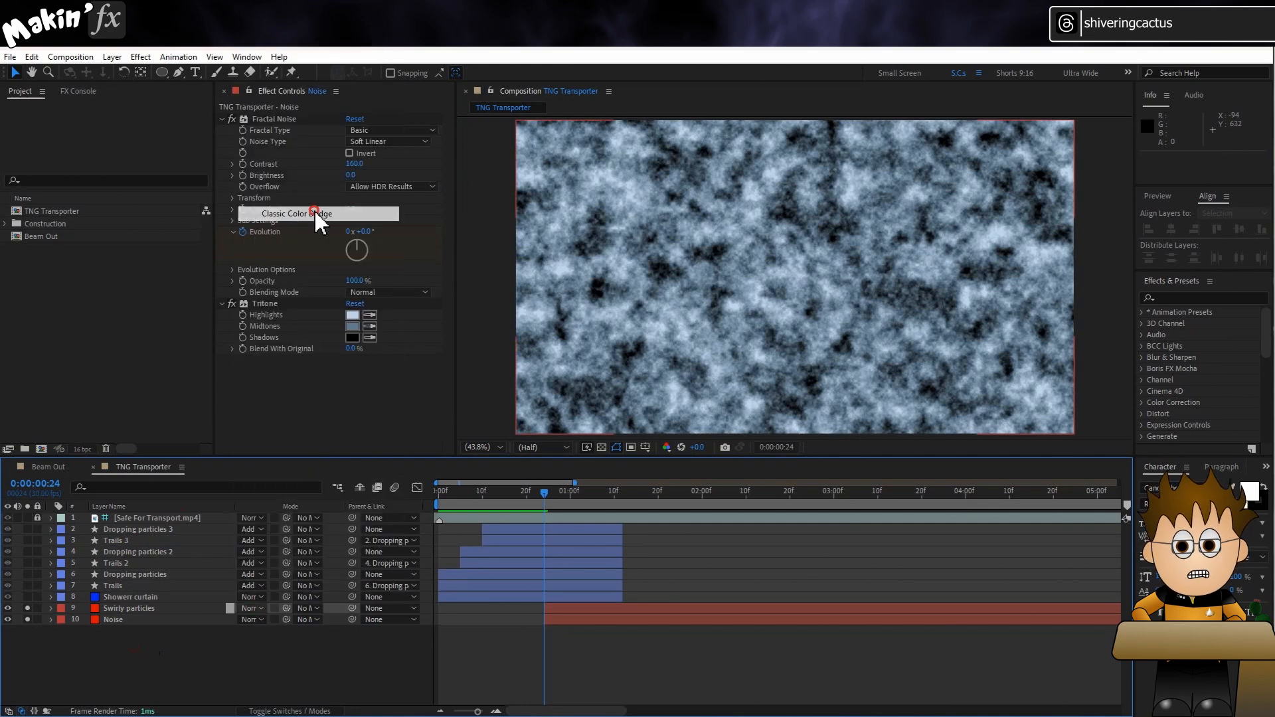
left_click(639, 492)
key("space")
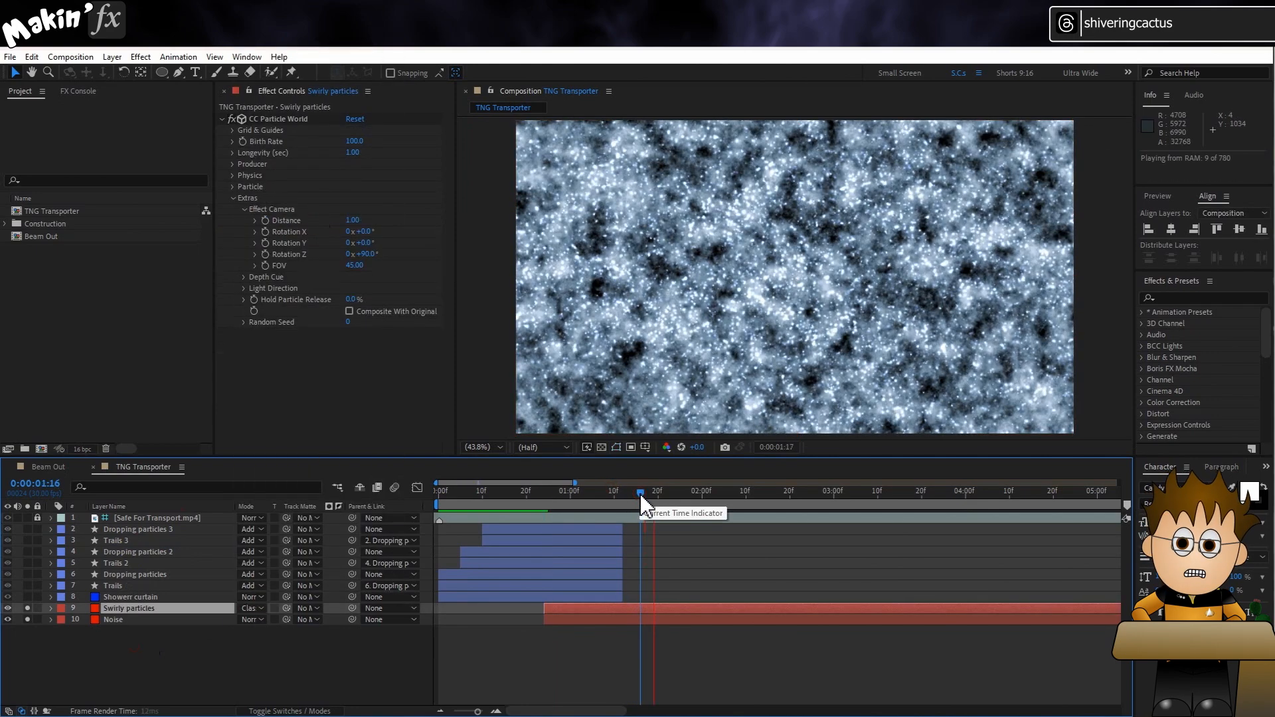
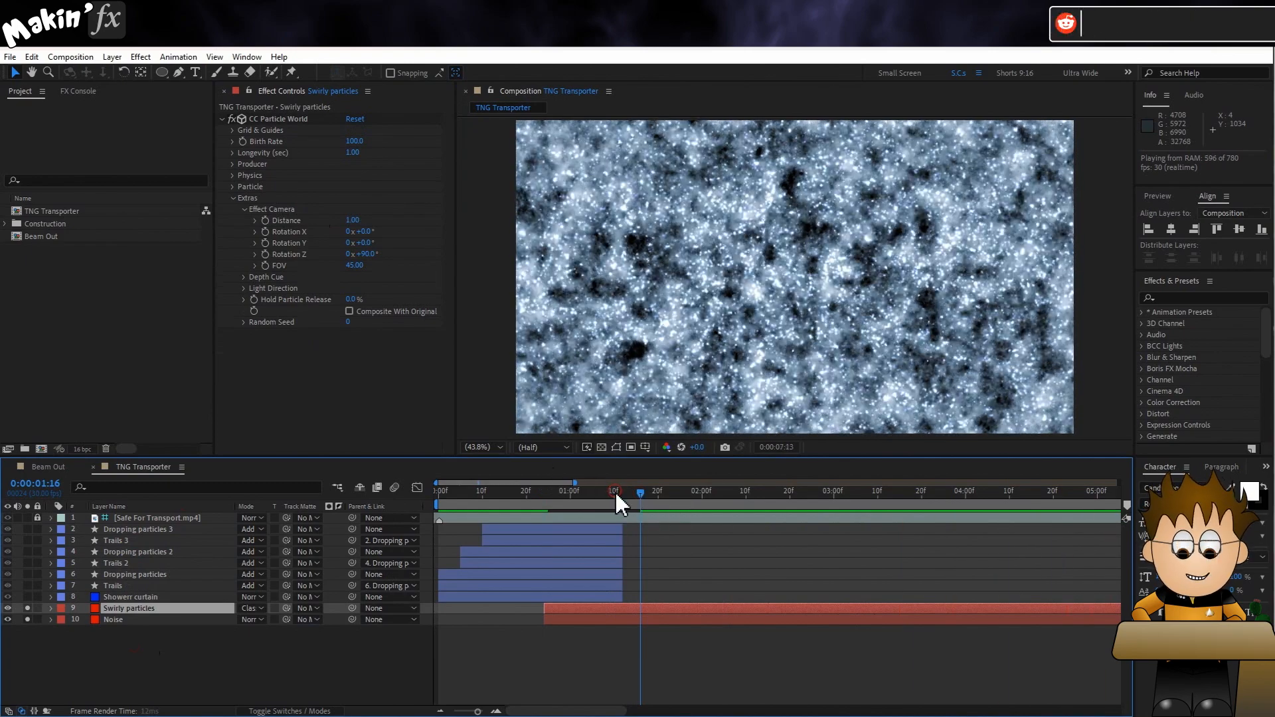
- Turn off solo for the Swirly particles and Noise layers and check the full composite near 0:00:01:12
left_click(615, 492)
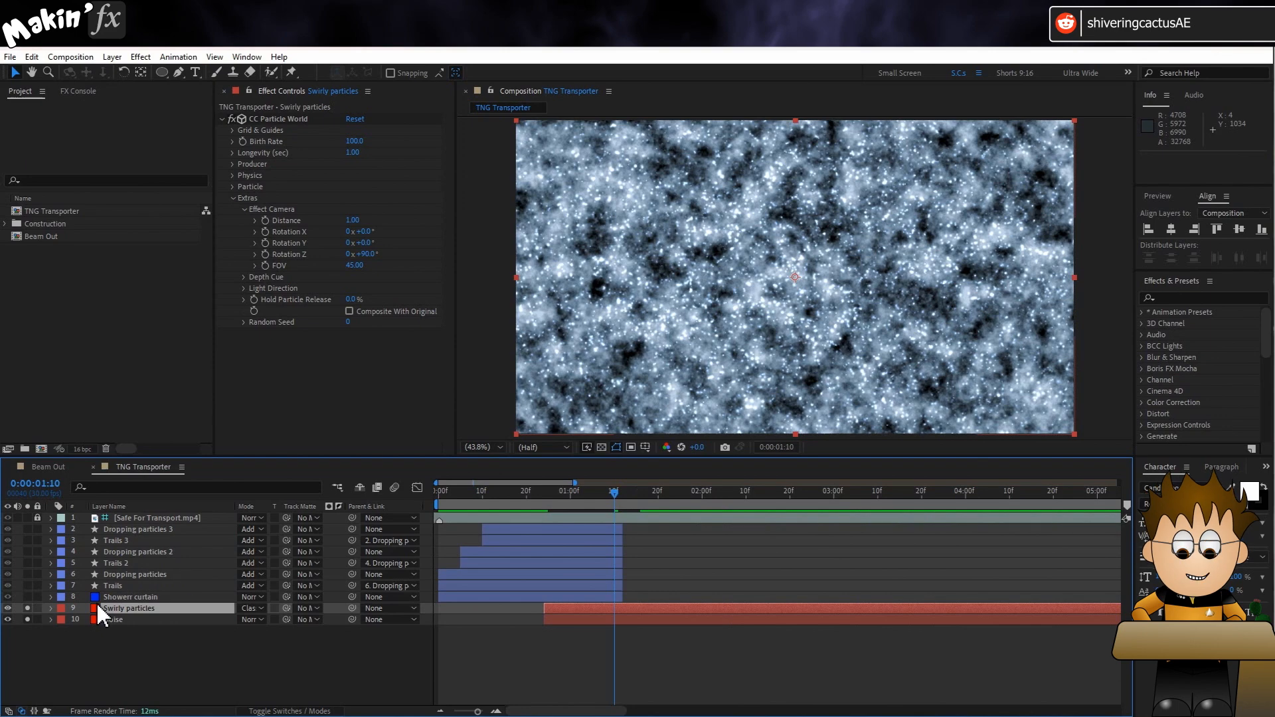
left_click_drag(26, 608, 28, 619)
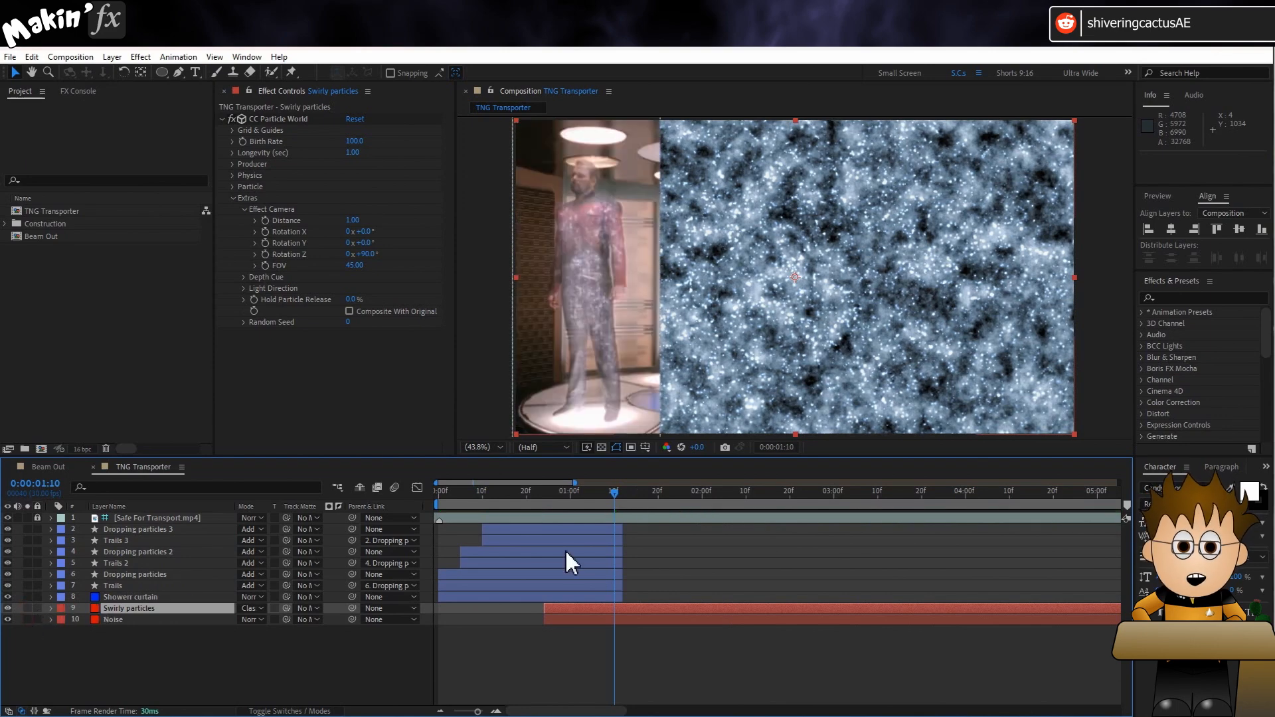
key("Page_Down")
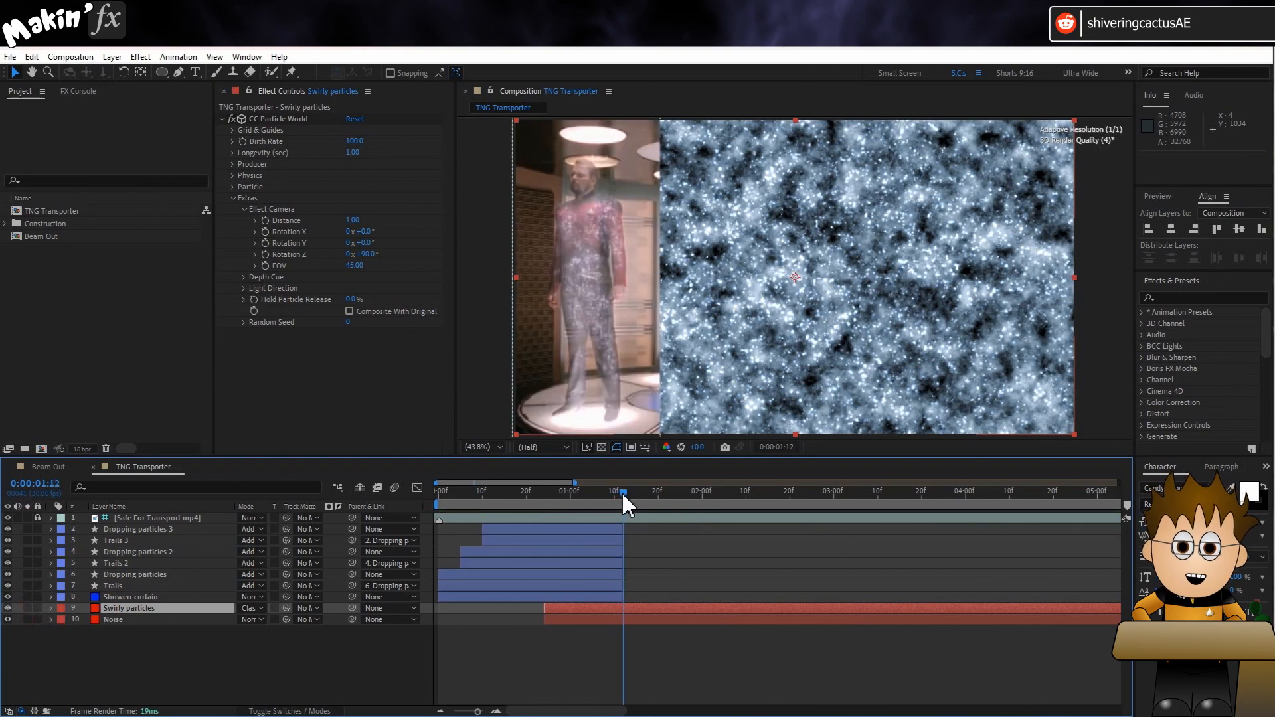
- Keyframe the Noise layer's opacity from 0% at 0:00:00:24 to 100% at 0:00:01:06
left_click_drag(622, 491, 544, 497)
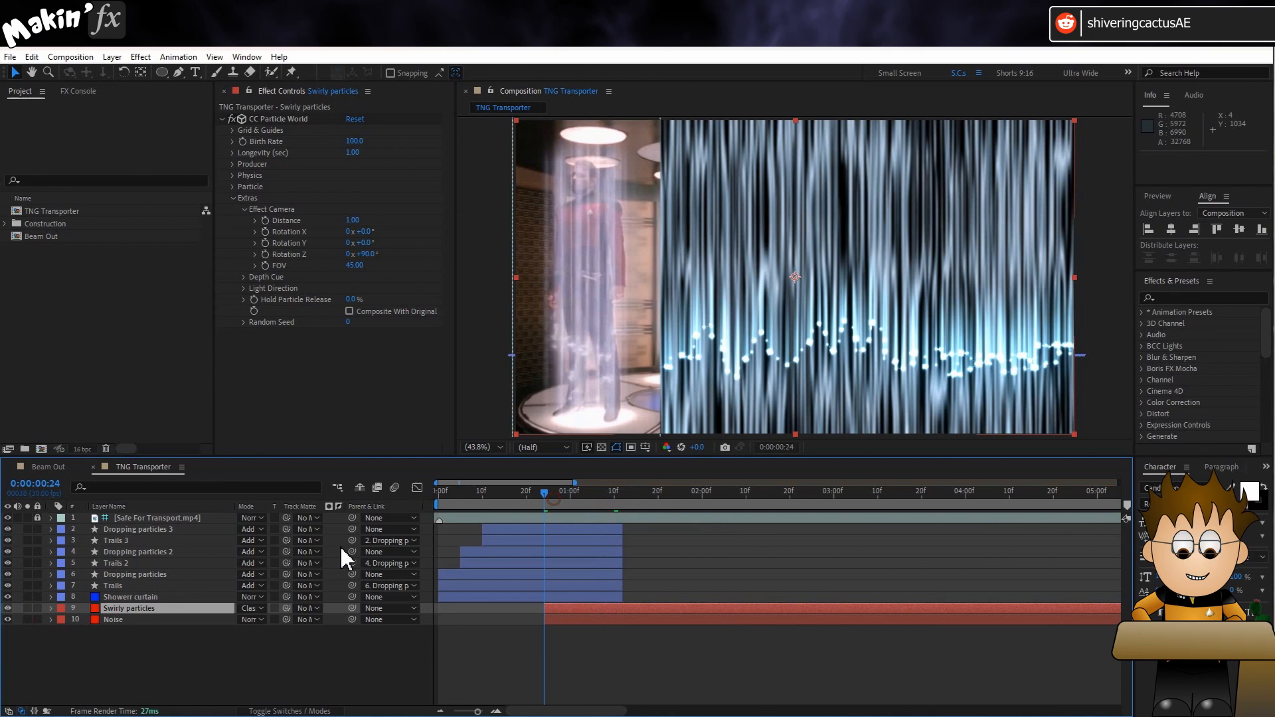
left_click(139, 641)
left_click(136, 619)
key("t")
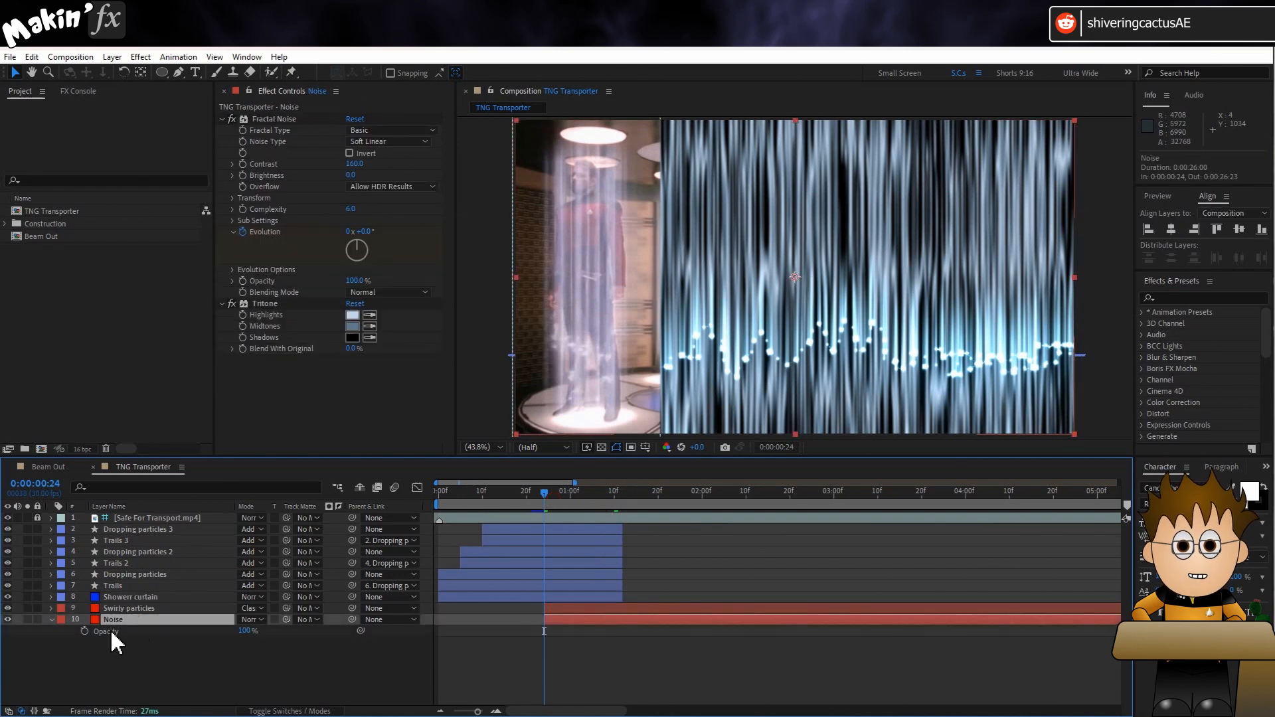
left_click(84, 631)
left_click(247, 631)
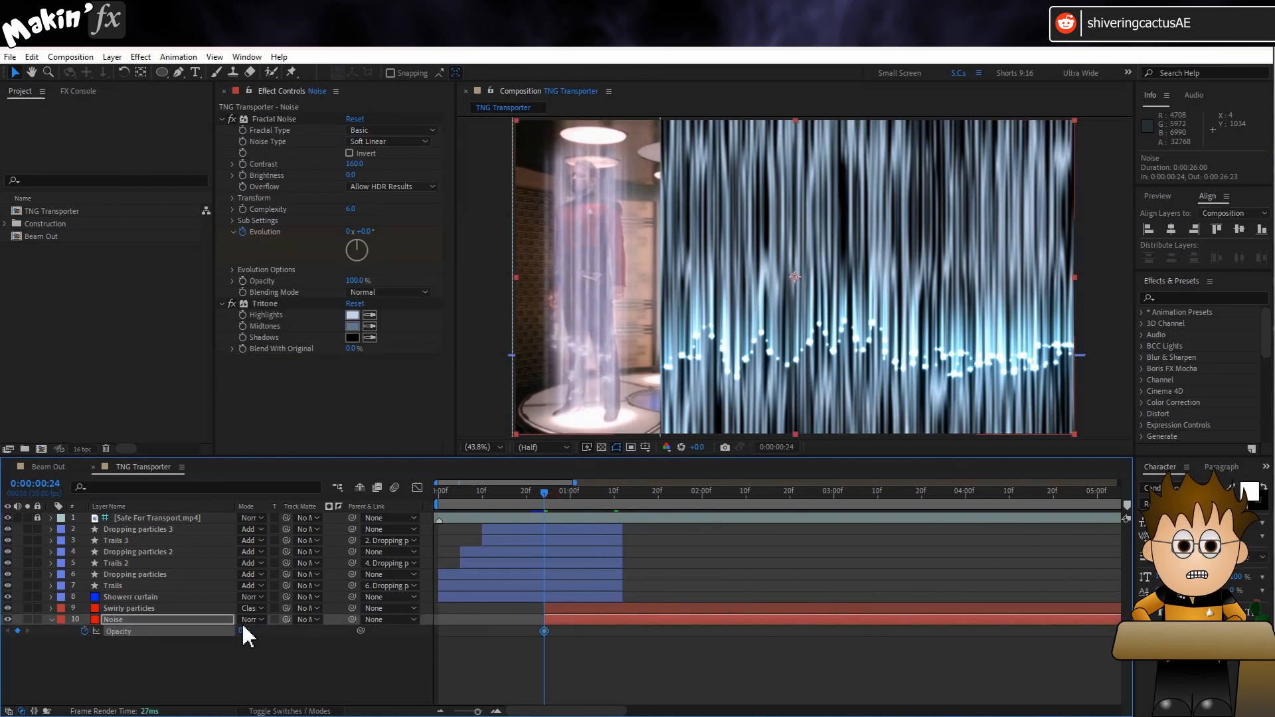
key("space")
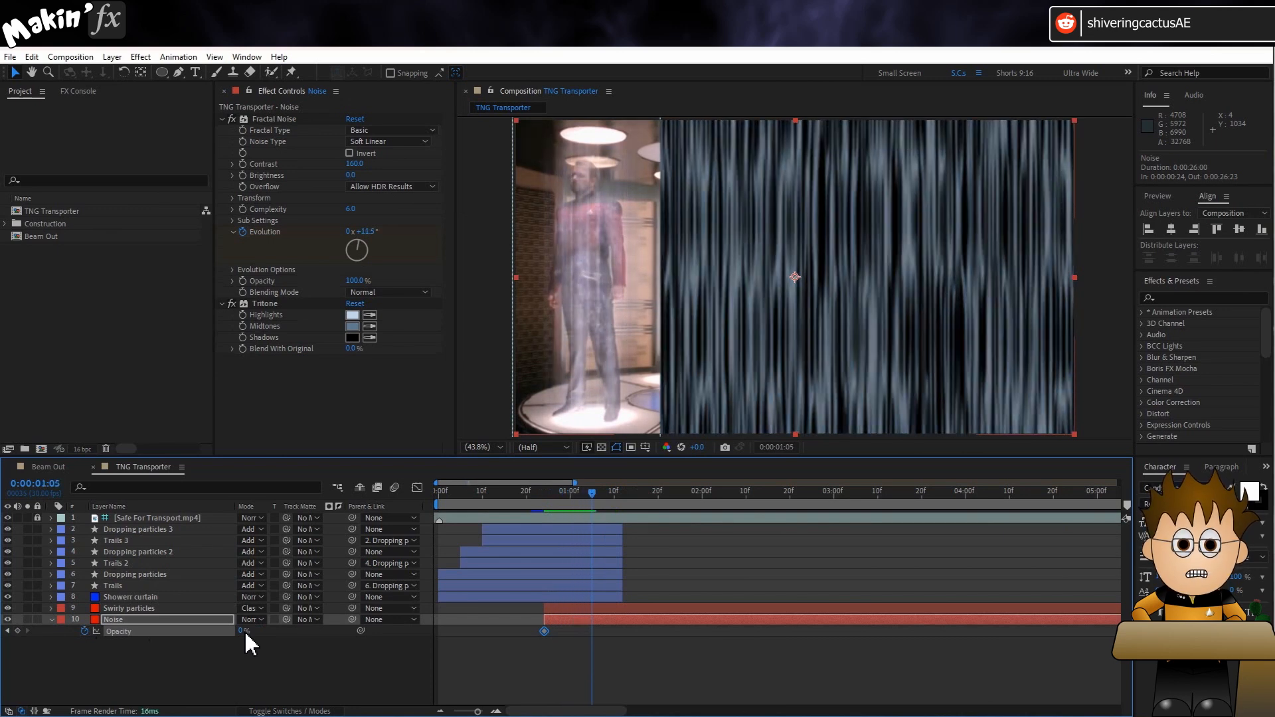
left_click(245, 632)
type("100")
key("Return")
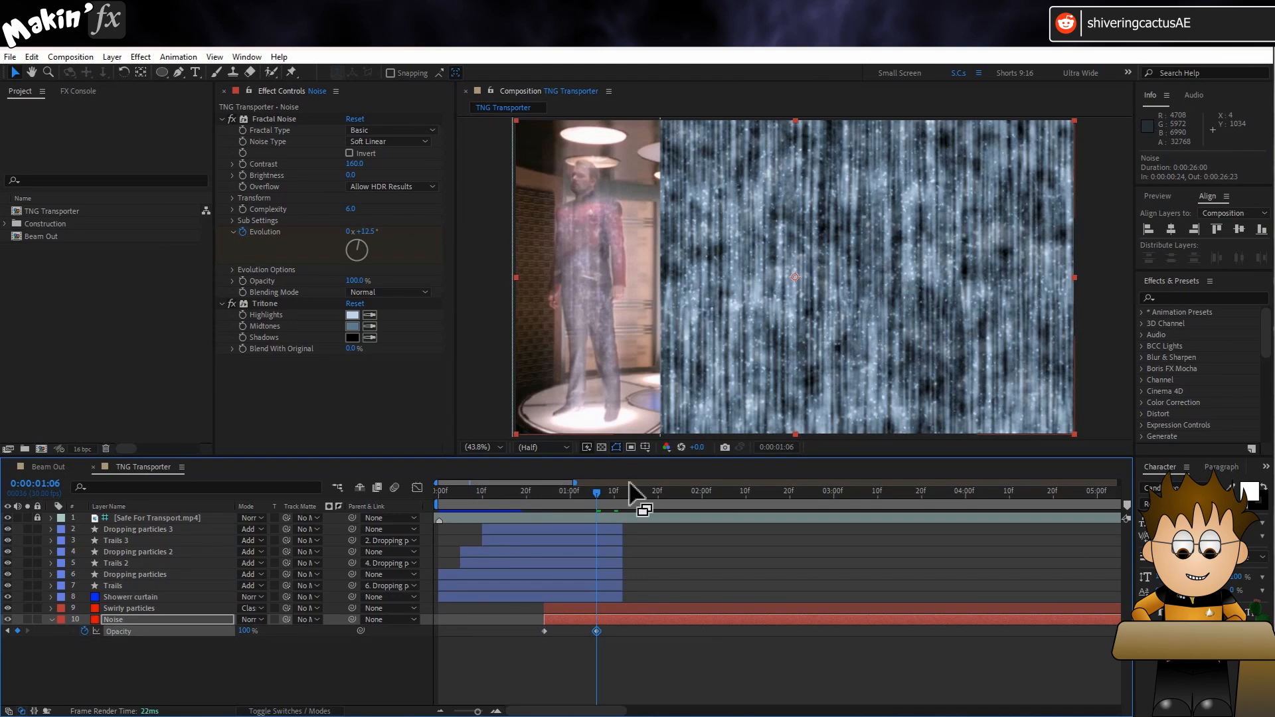
- Keyframe the Noise layer's opacity to hold 100% at 0:00:02:18 and fall to 0% at 0:00:03:14
left_click_drag(742, 494, 784, 508)
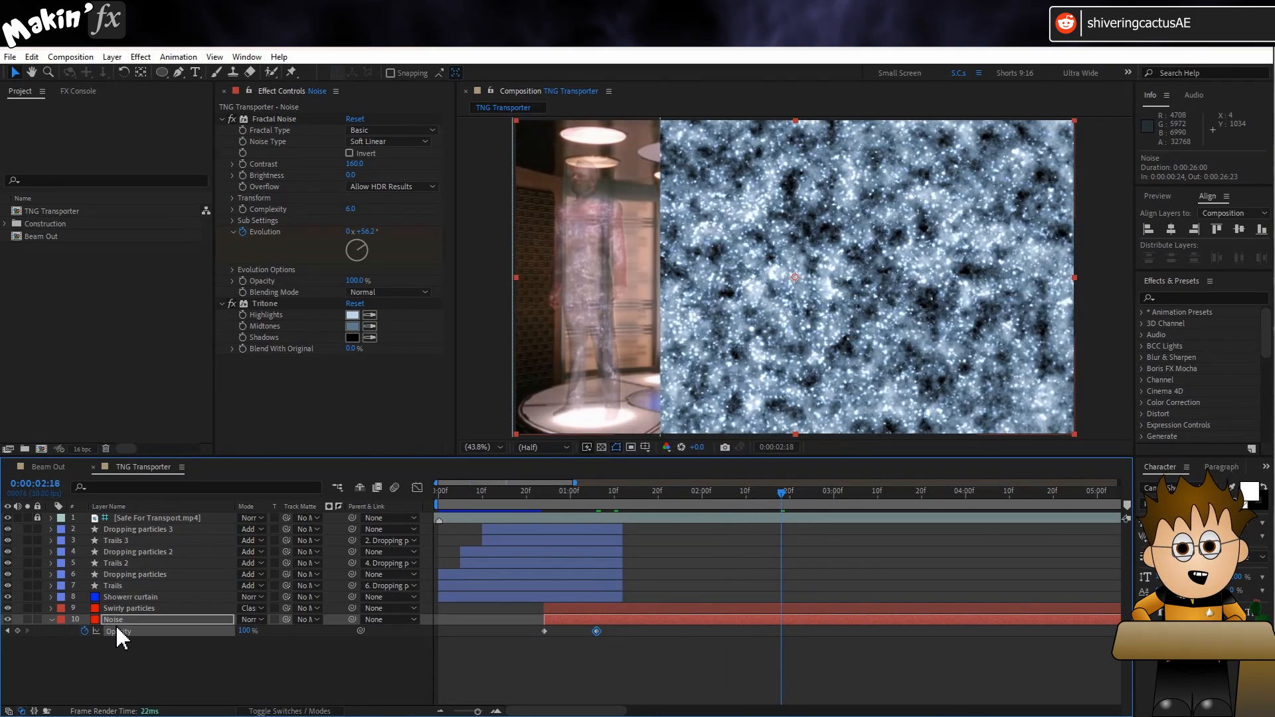
left_click_drag(801, 497, 898, 498)
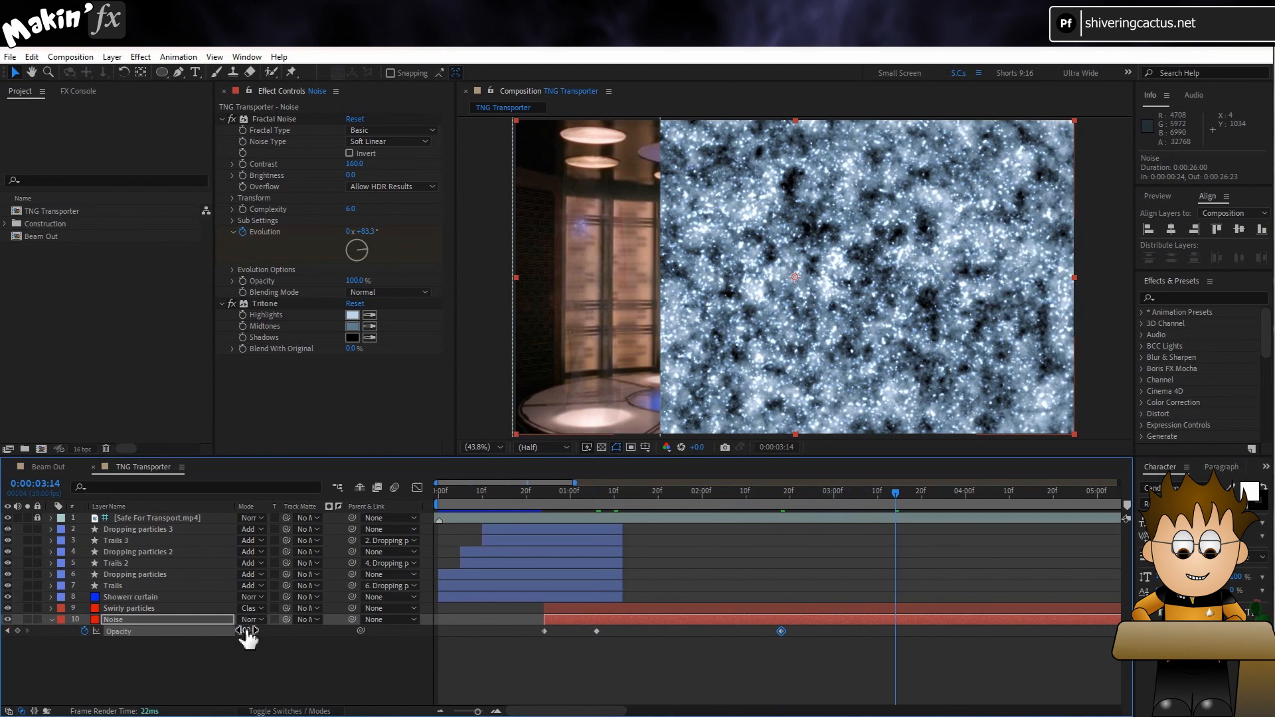
key("Return")
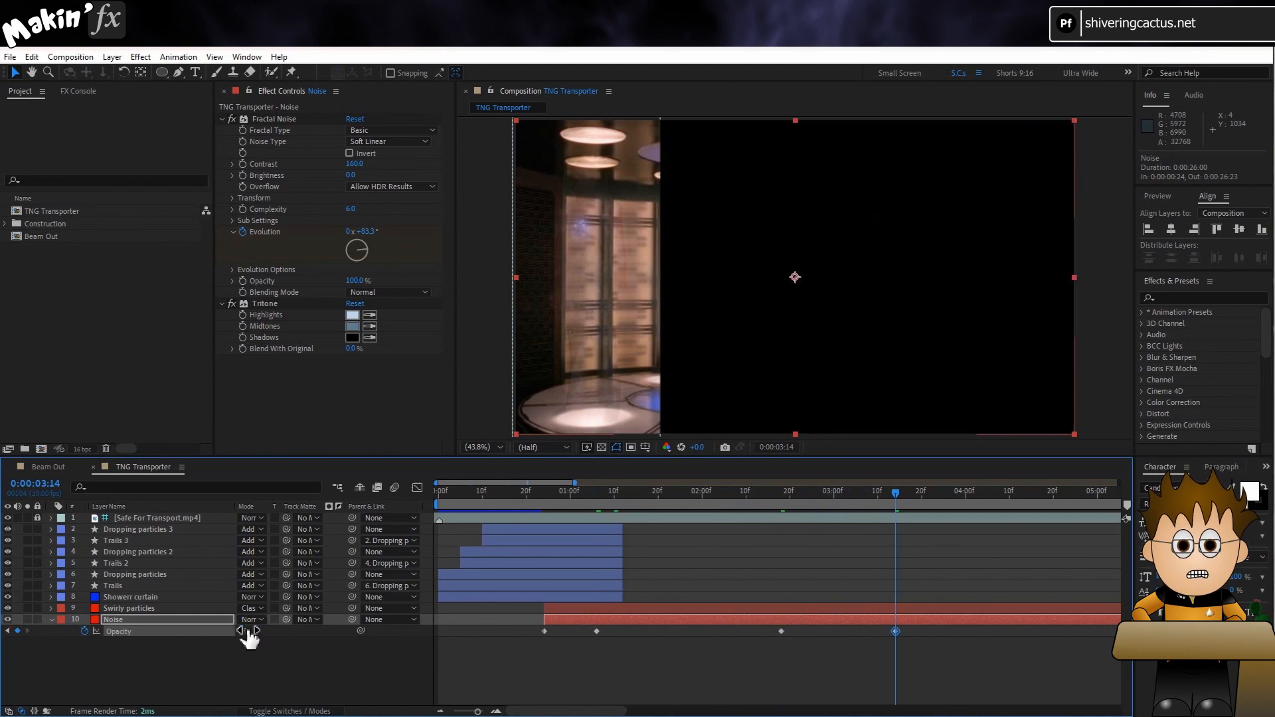
- Trim the ends of the Noise and Swirly particles layers to 0:00:03:14
left_click_drag(702, 505, 895, 506)
key("alt+bracketright")
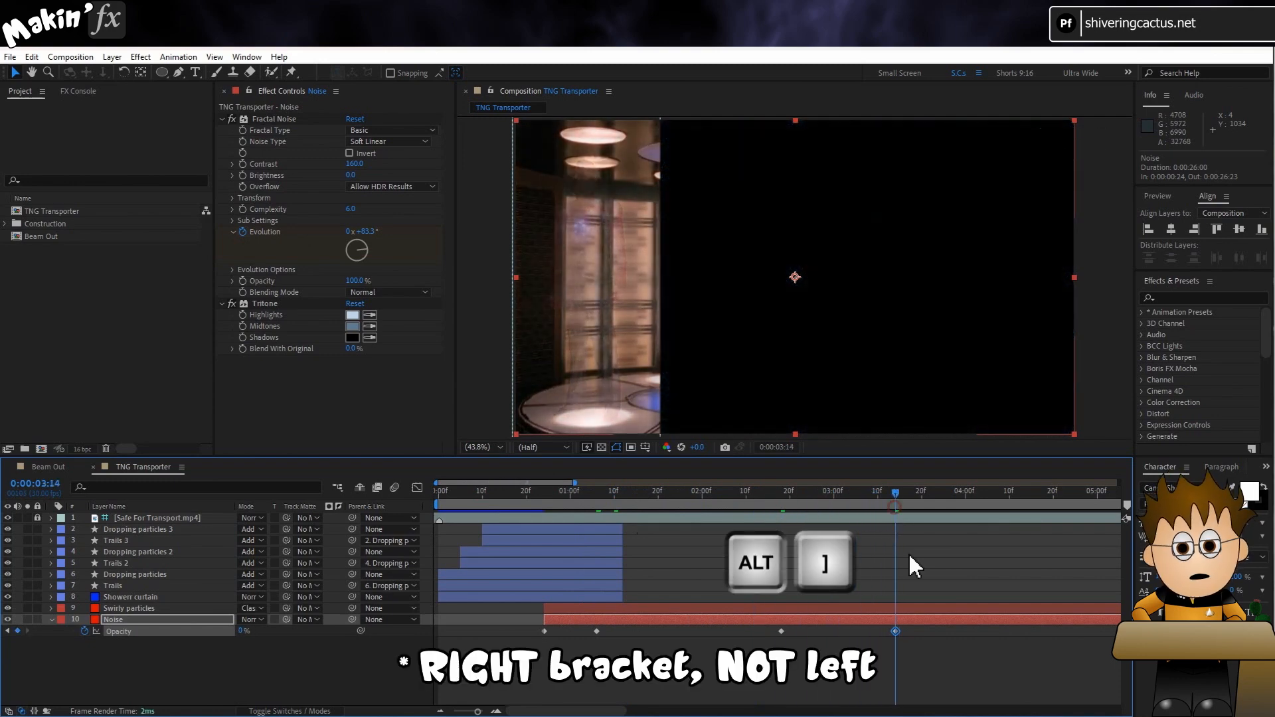
left_click(921, 611)
key("alt+bracketright")
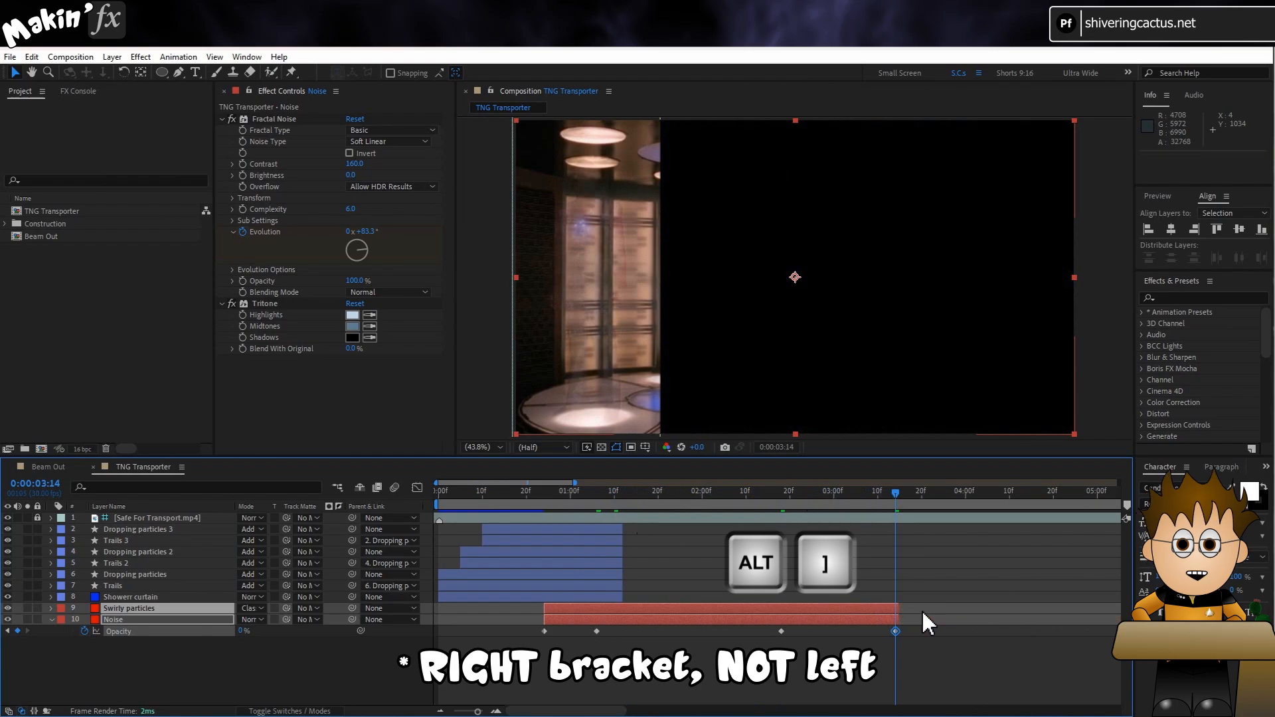
- Create a white 1920 × 1080 solid layer and name it Power Pellet
left_click(48, 661)
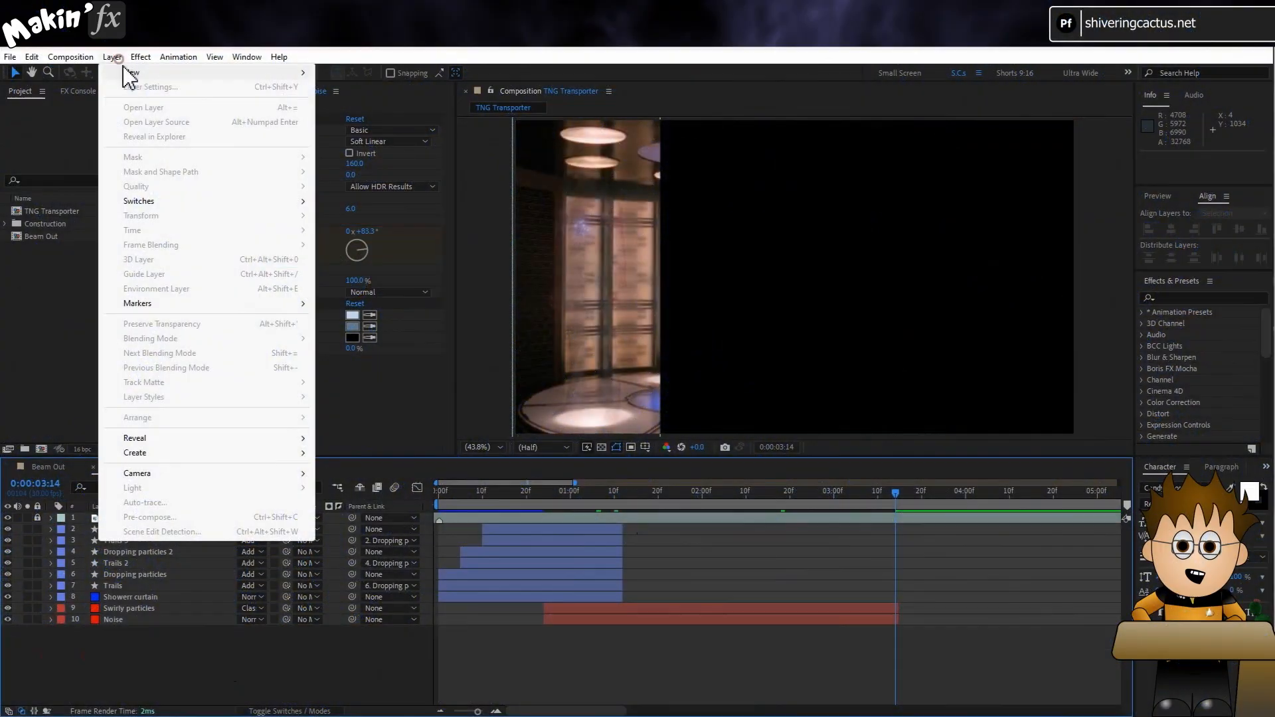
mouse_move(156, 74)
left_click(349, 87)
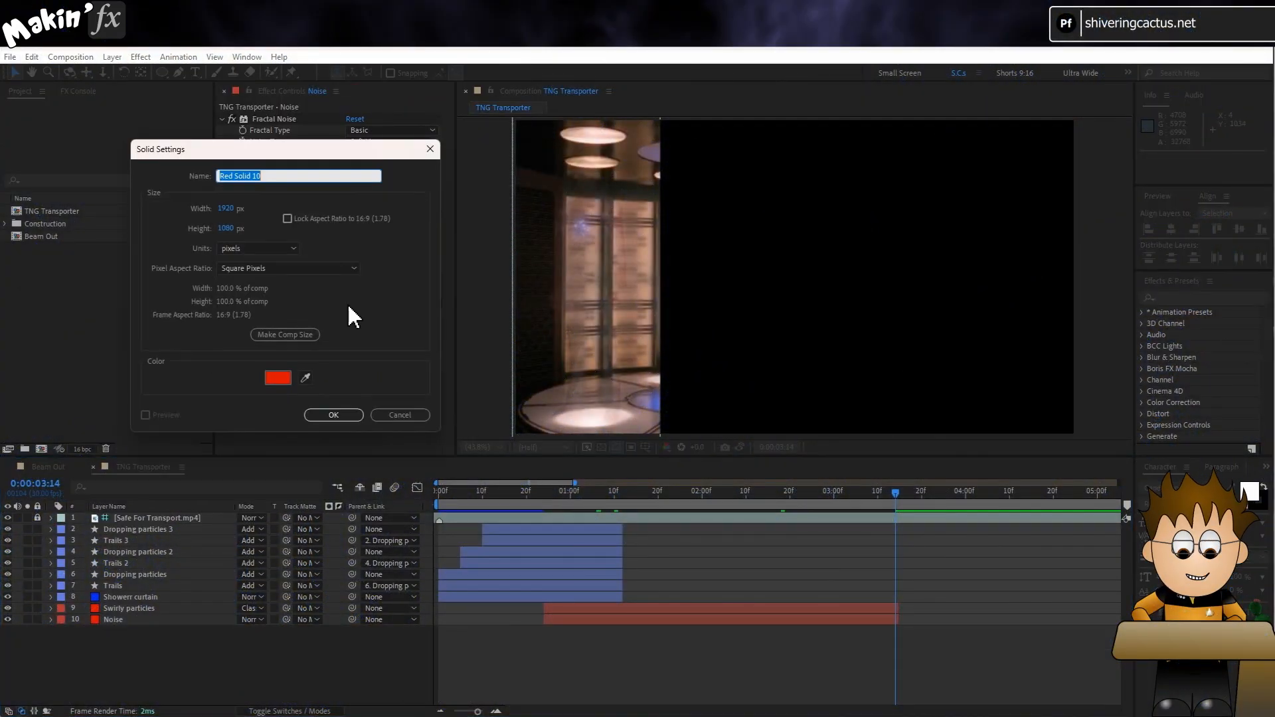
left_click(280, 382)
left_click(31, 247)
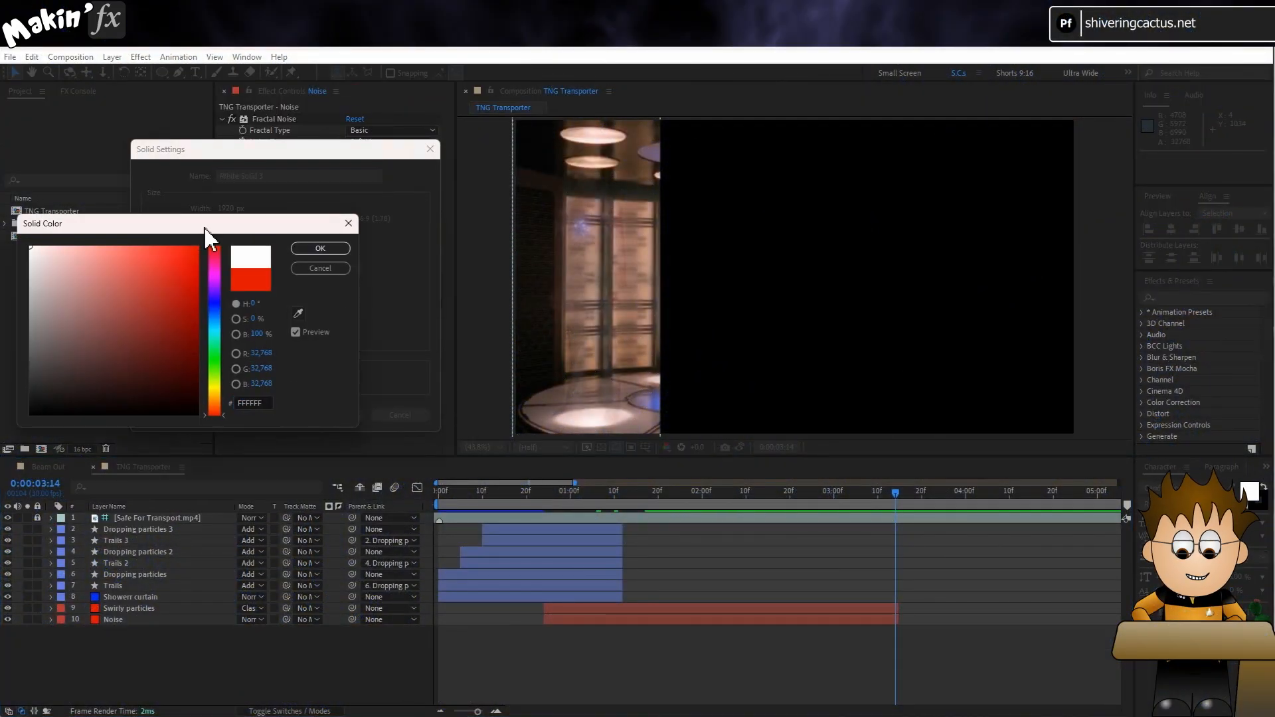
left_click(321, 248)
left_click(344, 417)
key("Return")
type("Power pell")
key("Return")
- Make the Power Pellet layer start at 0:00:02:07
left_click(895, 493)
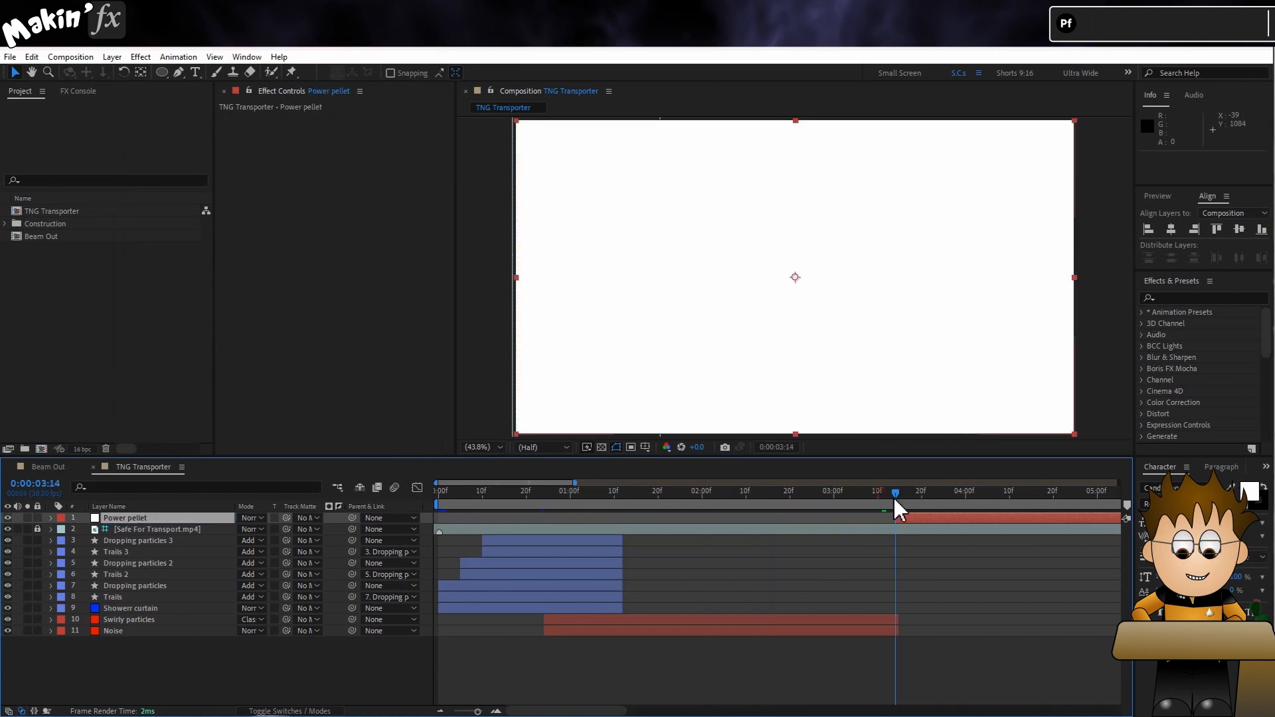
key("ctrl+z")
key("ctrl+z")
key("ctrl+shift+z")
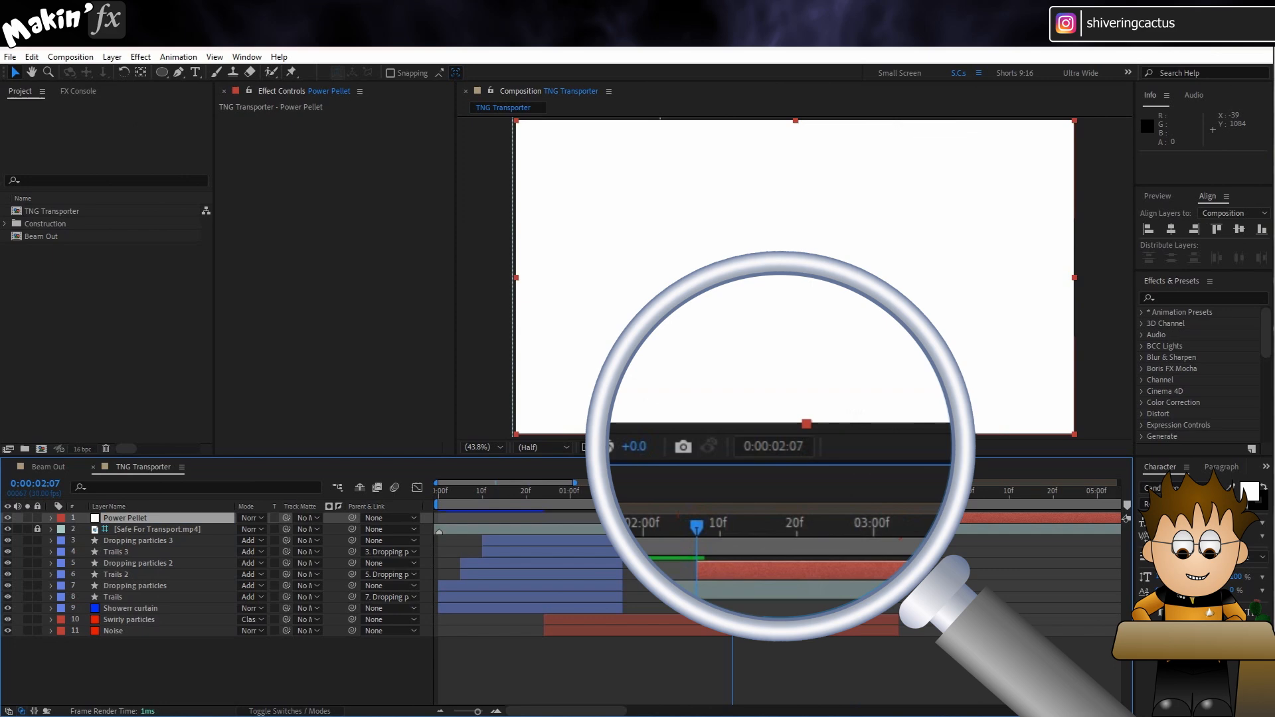
- Apply CC Star Burst to the Power Pellet layer with Size 50 and Speed 0
left_click(140, 58)
mouse_move(200, 465)
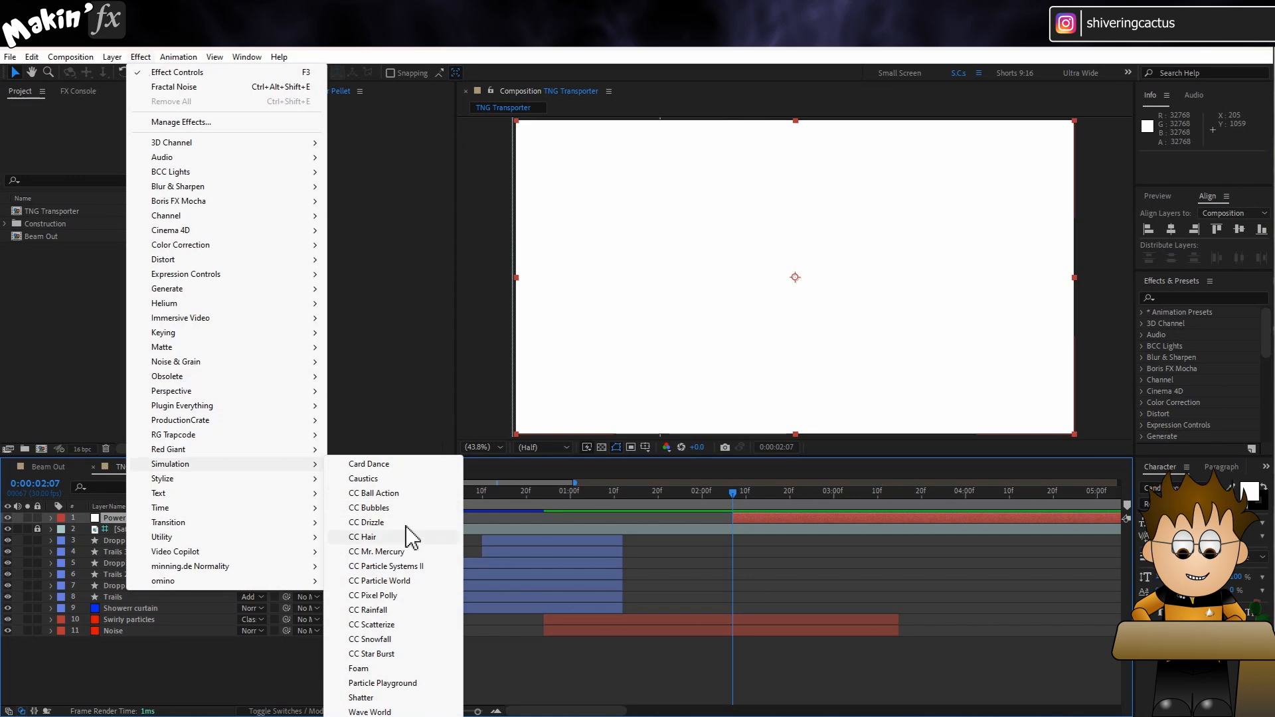
left_click(385, 653)
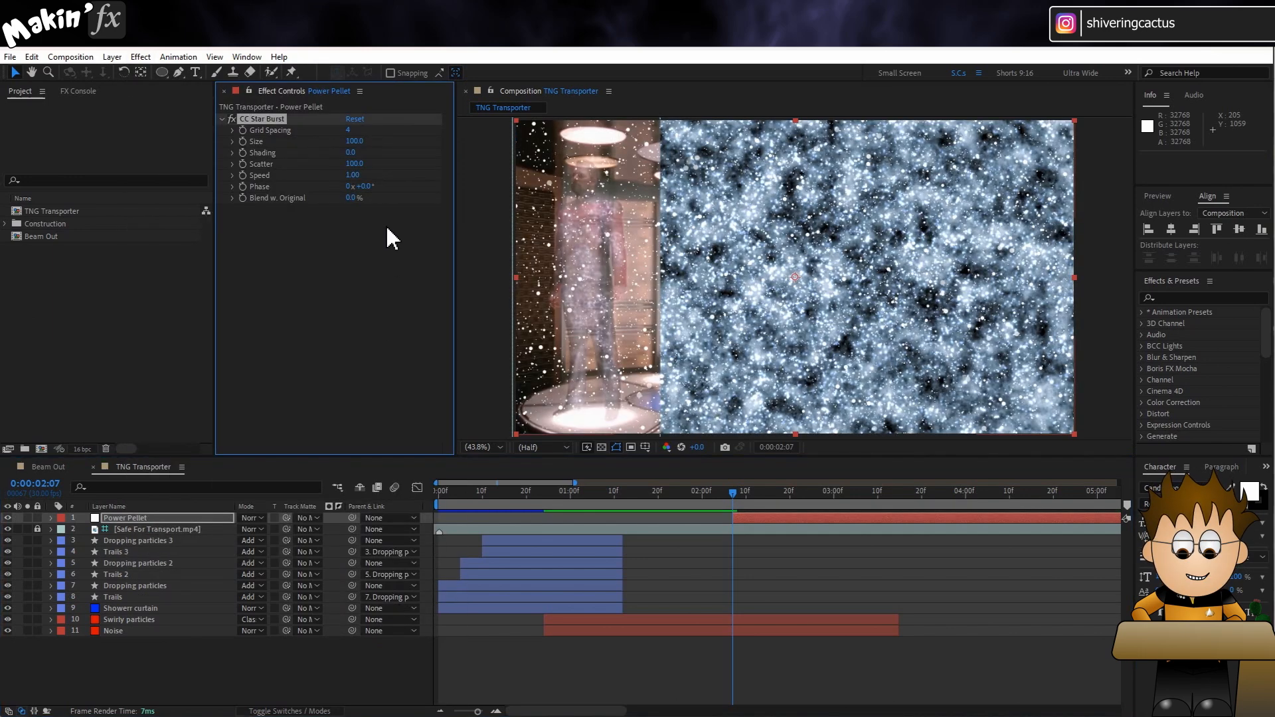
left_click(355, 141)
type("50")
key("Return")
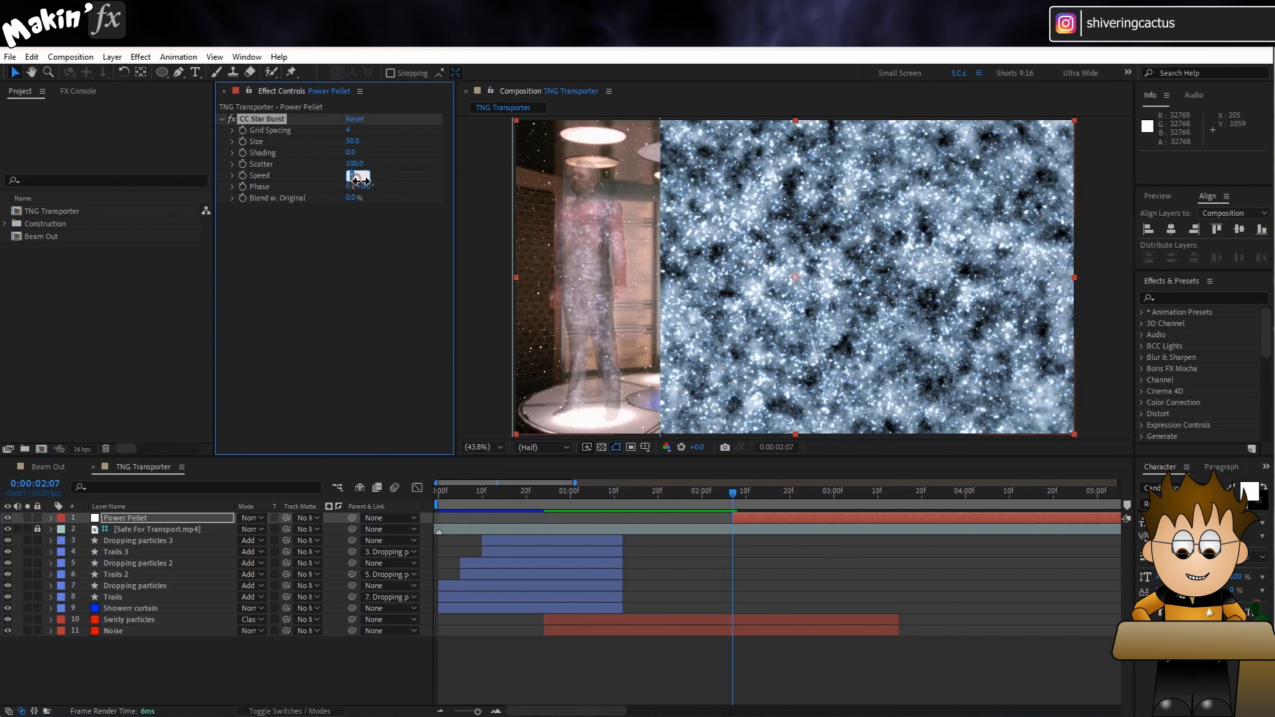
- Solo the Power Pellet layer and add a Glow effect with Glow Intensity 10
left_click(27, 517)
left_click(147, 57)
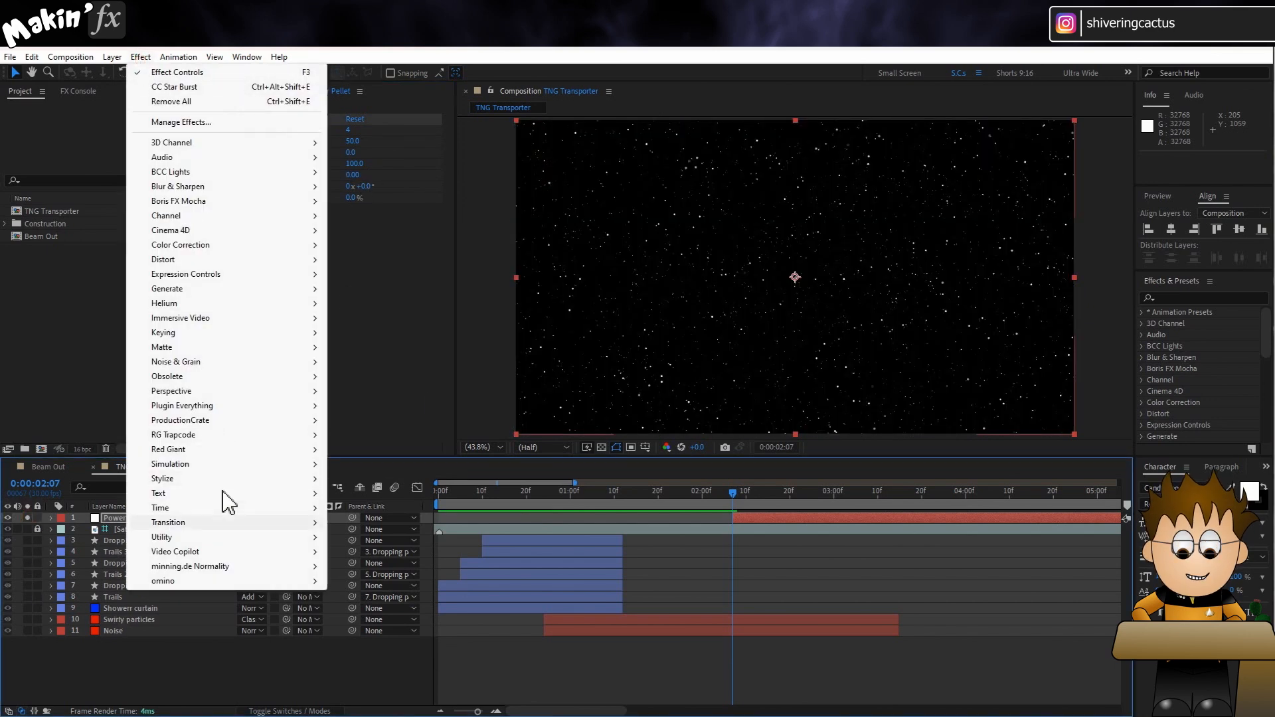
mouse_move(203, 479)
left_click(375, 362)
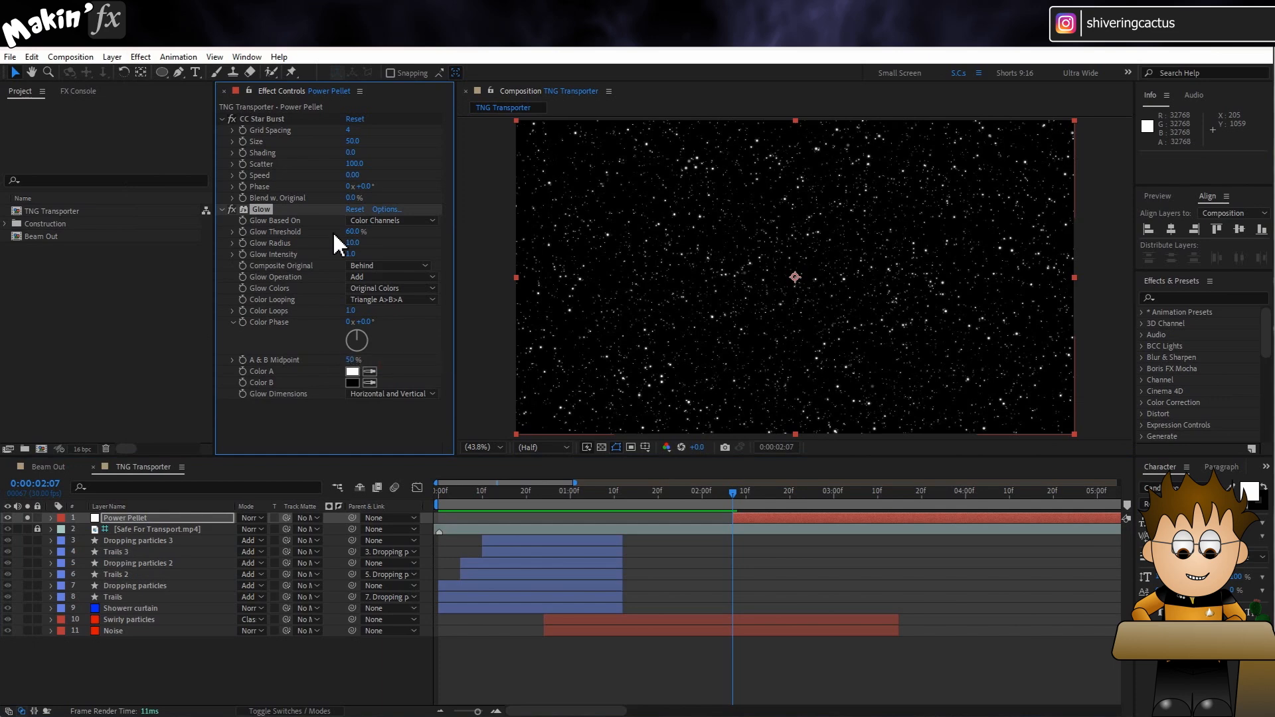
type("10")
key("Return")
- Base the Glow on A & B Colors, with Color A set to #CDD3FF and Color B to #003CFF
left_click(381, 292)
left_click(385, 313)
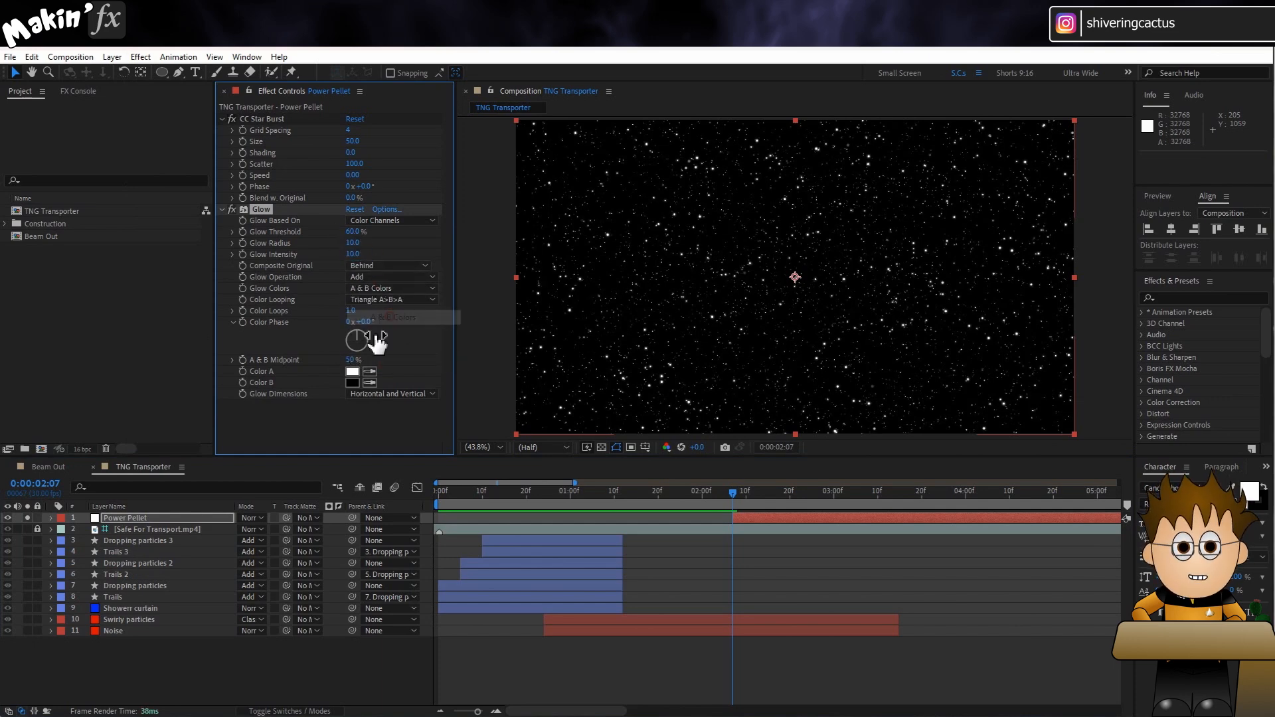
left_click(356, 372)
type("CDD")
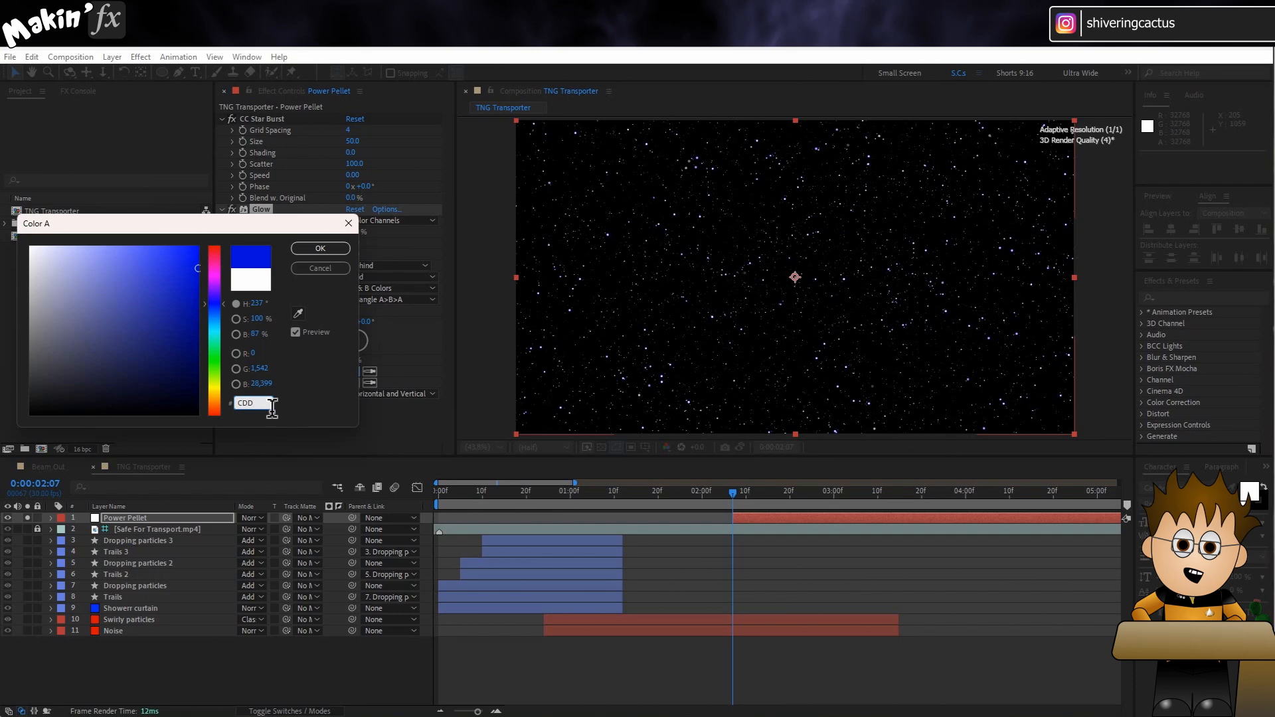
type("3FF")
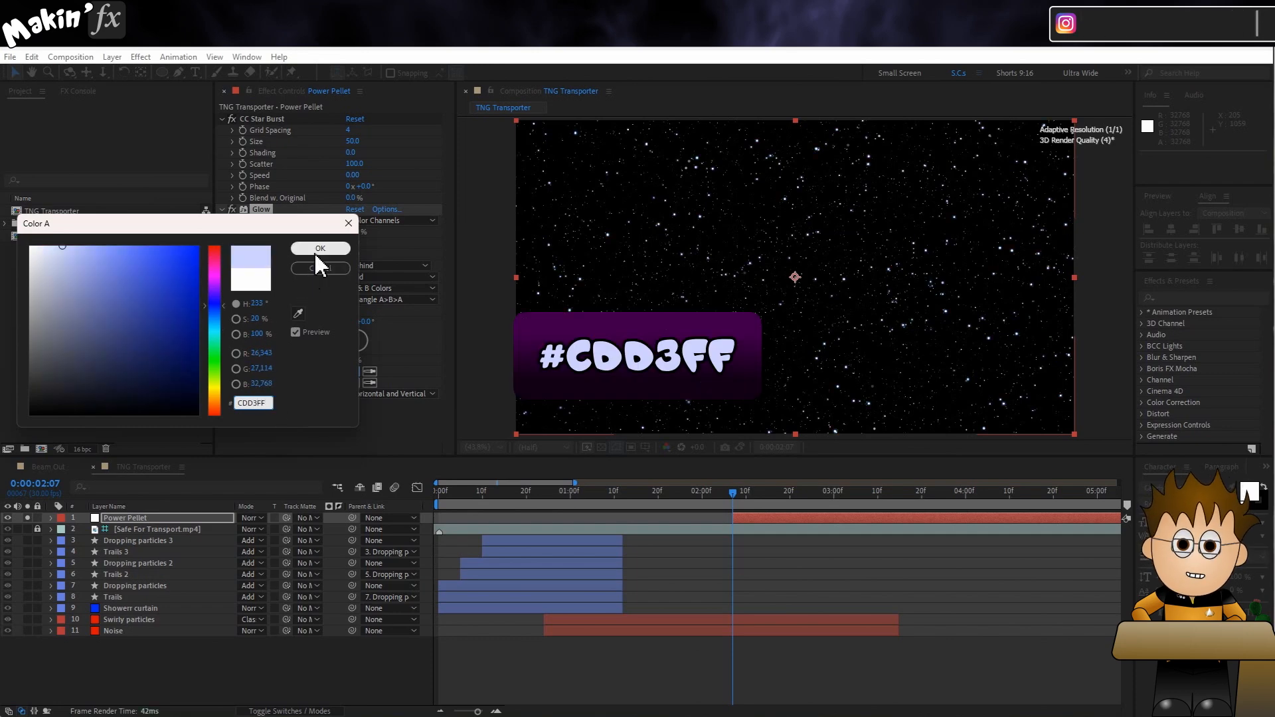
left_click(316, 251)
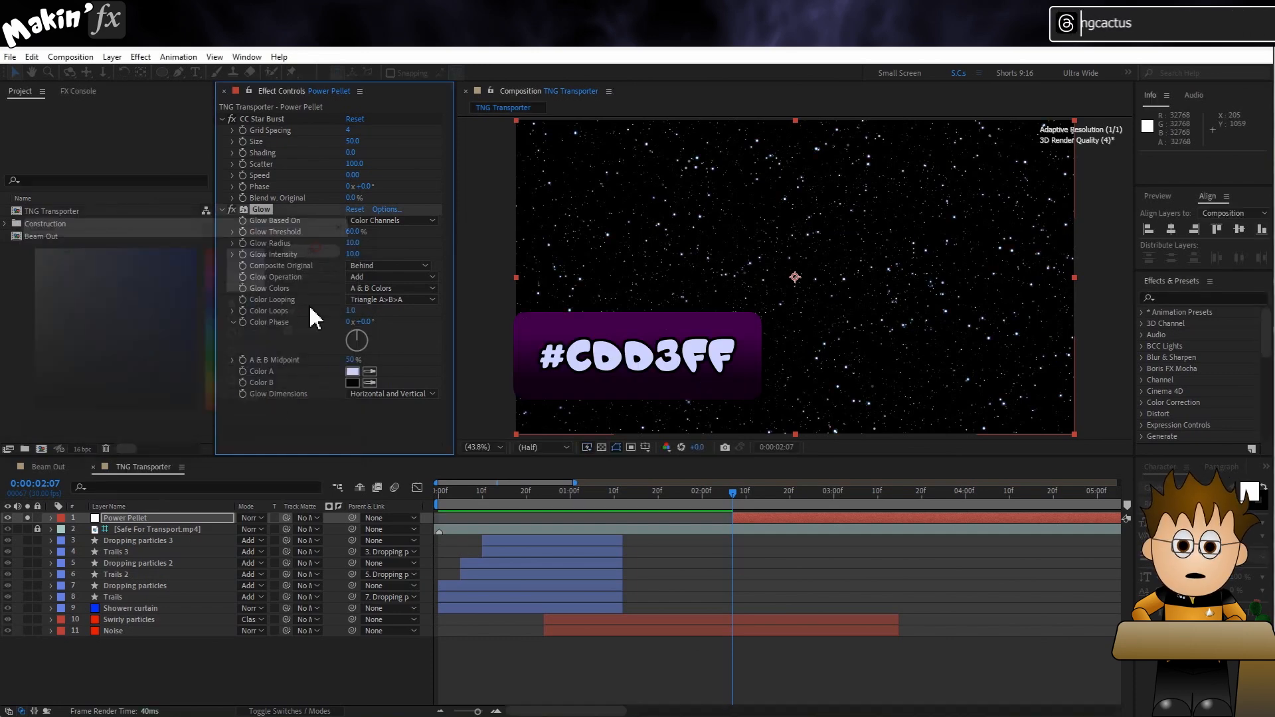
left_click(352, 381)
type("003CFF")
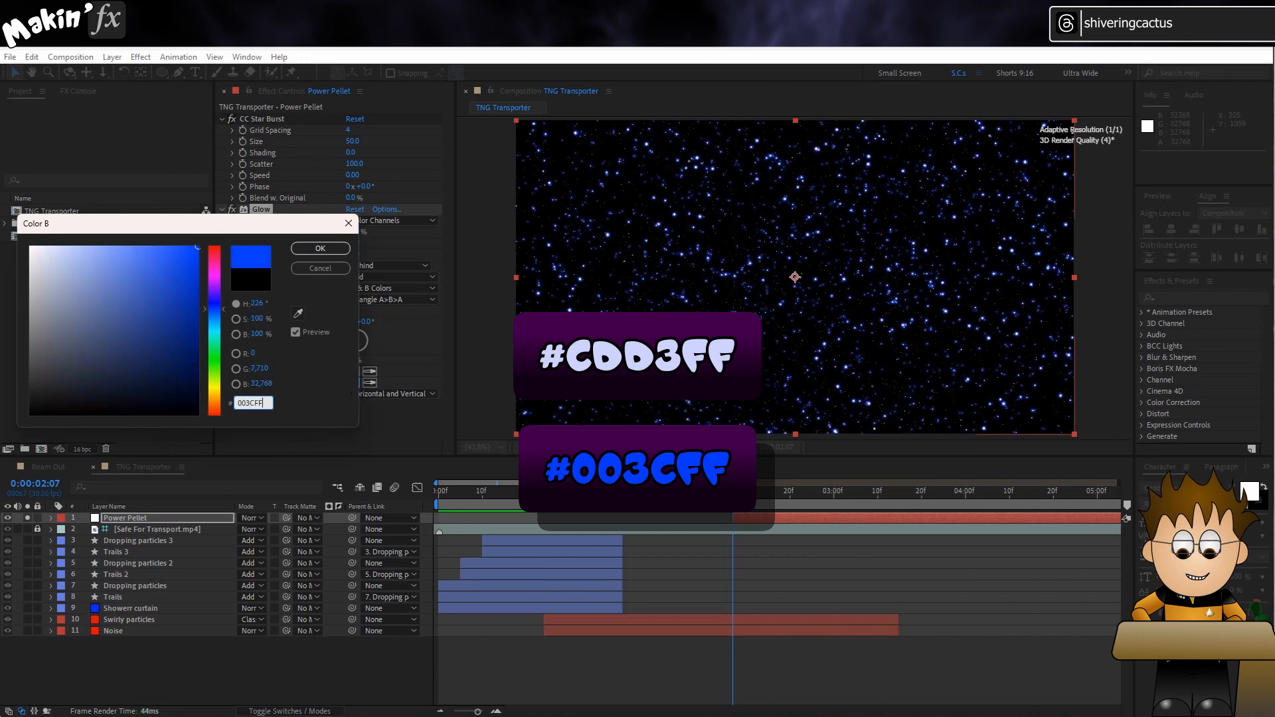
left_click(321, 248)
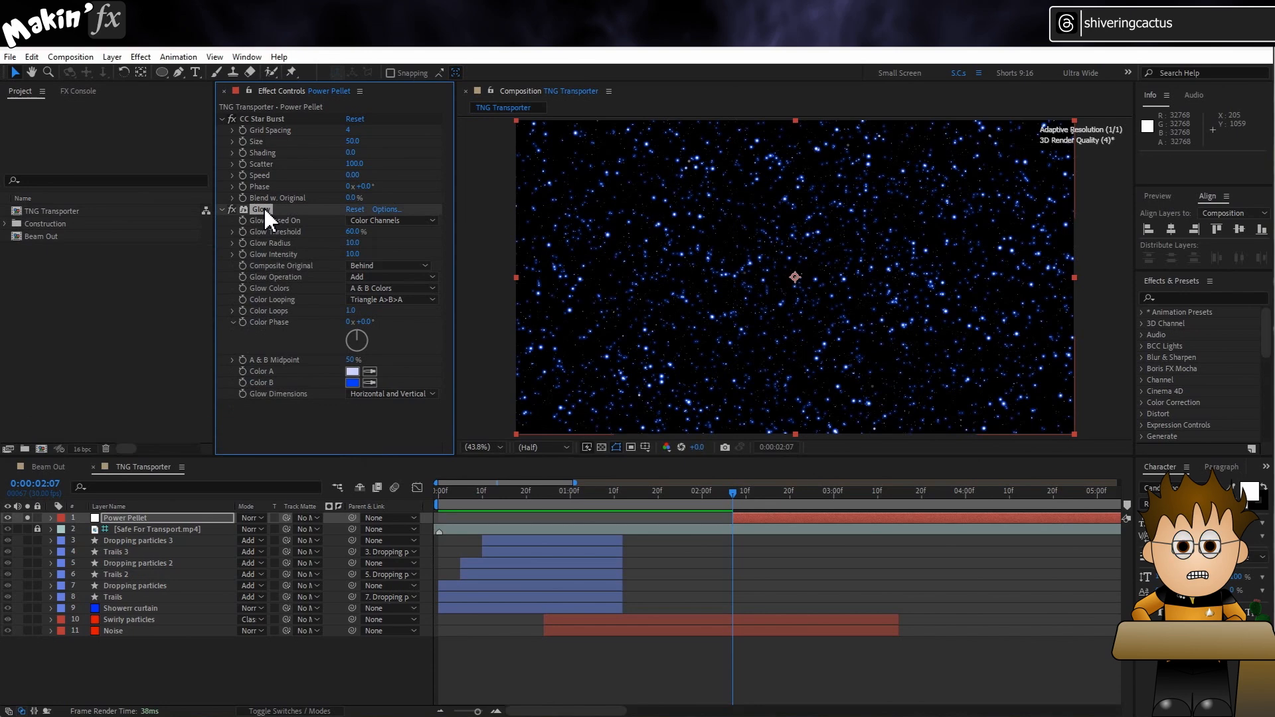
- Duplicate the Glow effect and set the copy's Glow Radius to 100
key("ctrl+d")
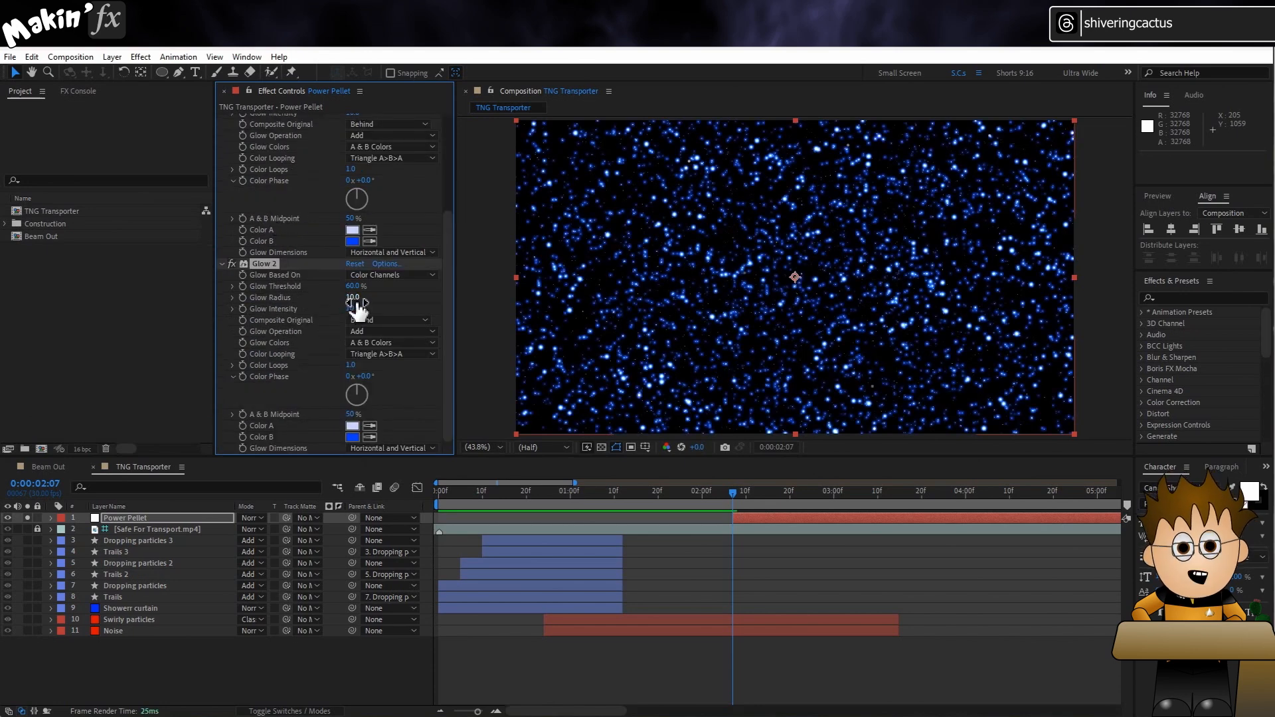
key("Return")
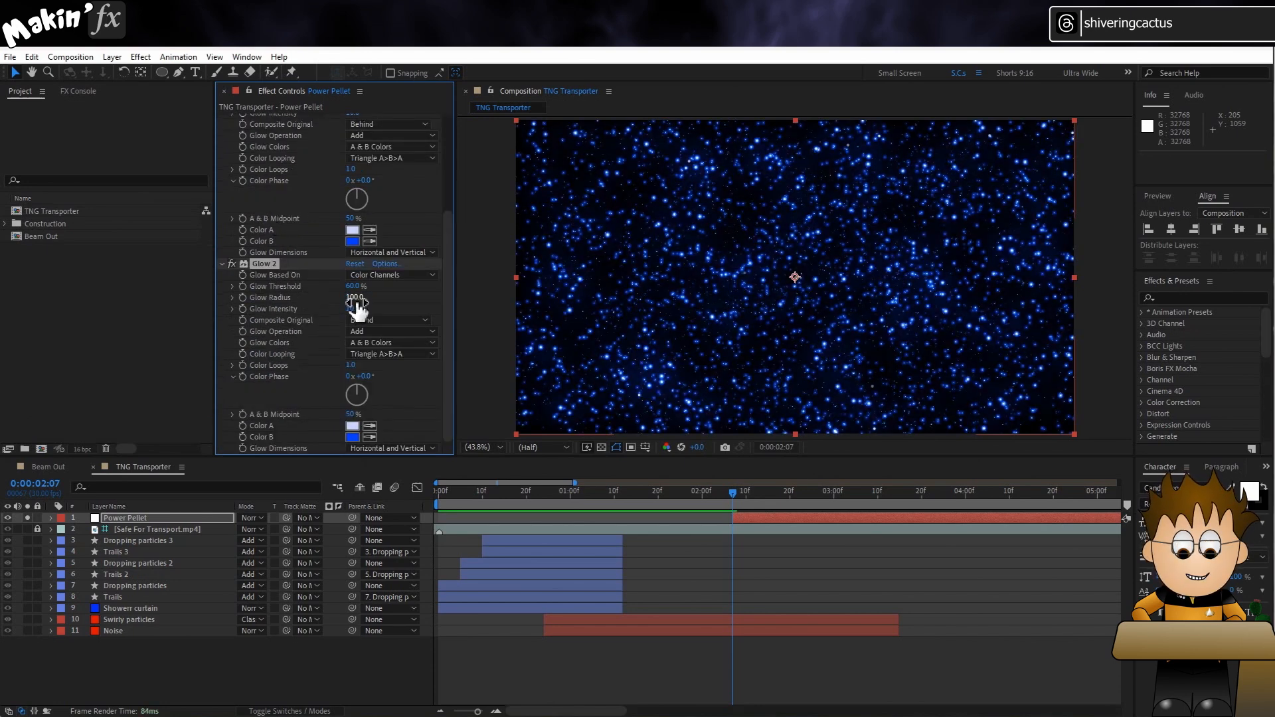
- Add a Solid Composite effect to the Power Pellet layer and set its color to black (#000000)
left_click(141, 57)
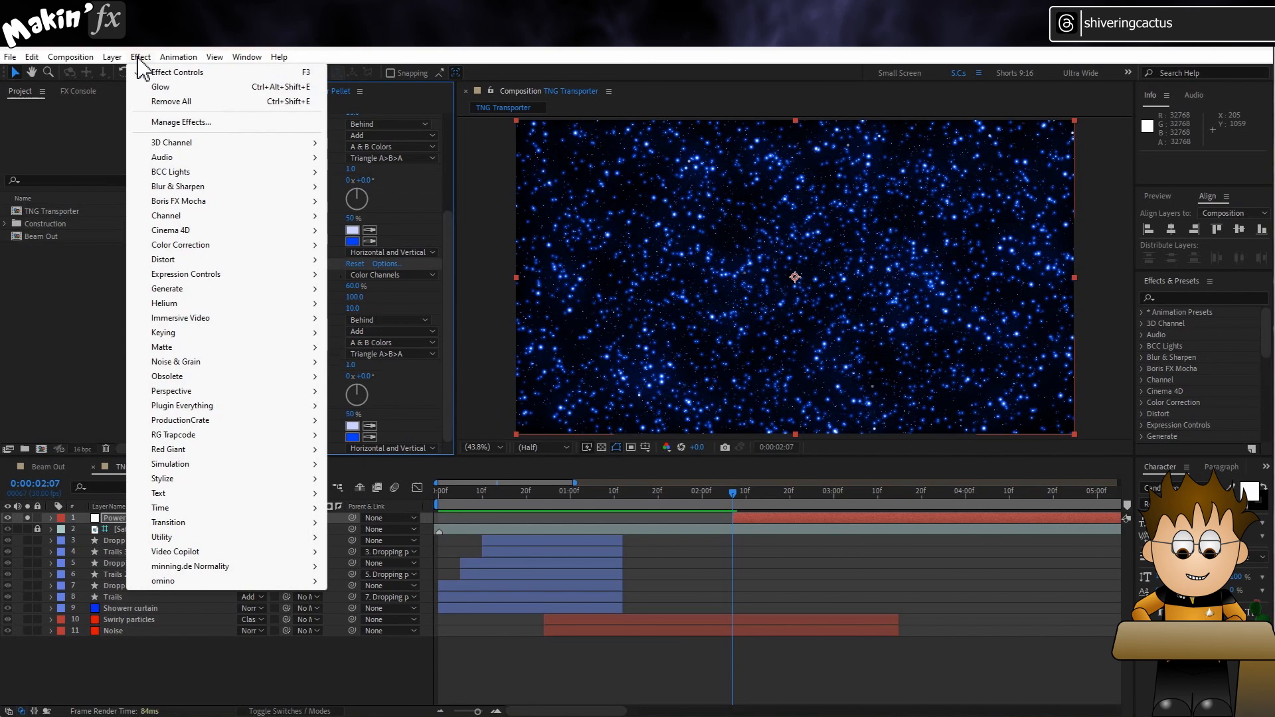
mouse_move(287, 216)
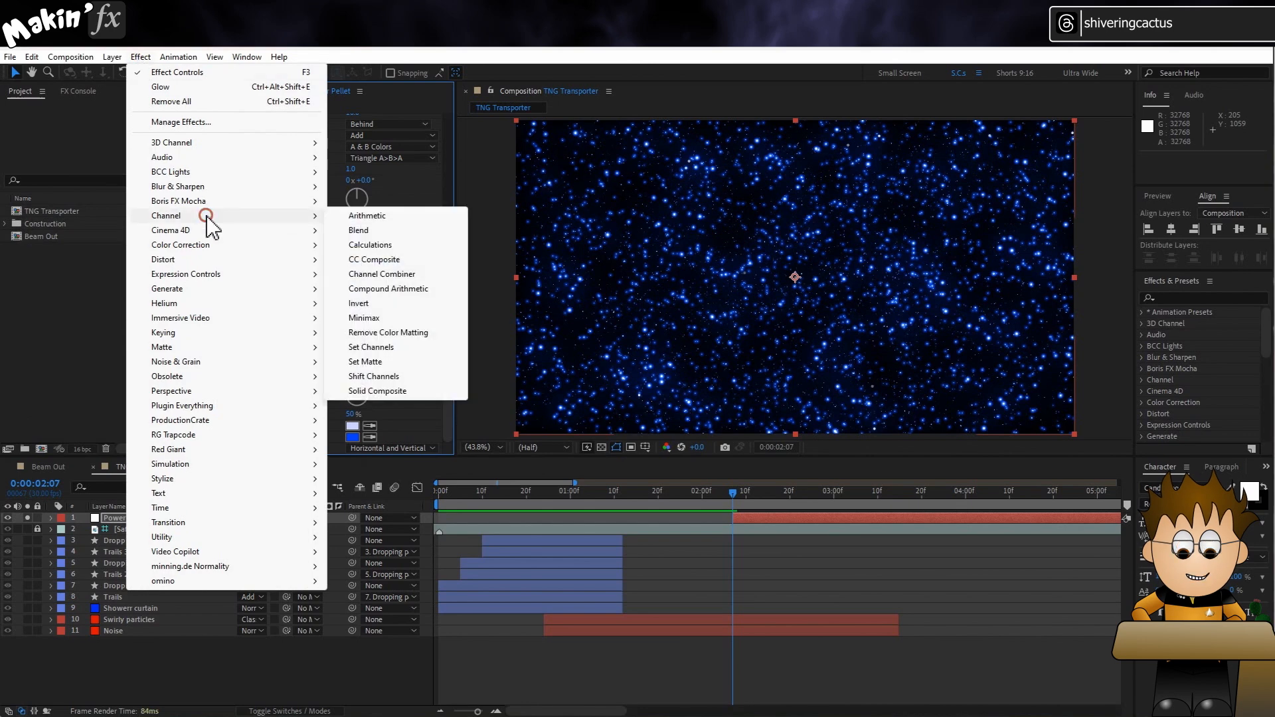
left_click(399, 392)
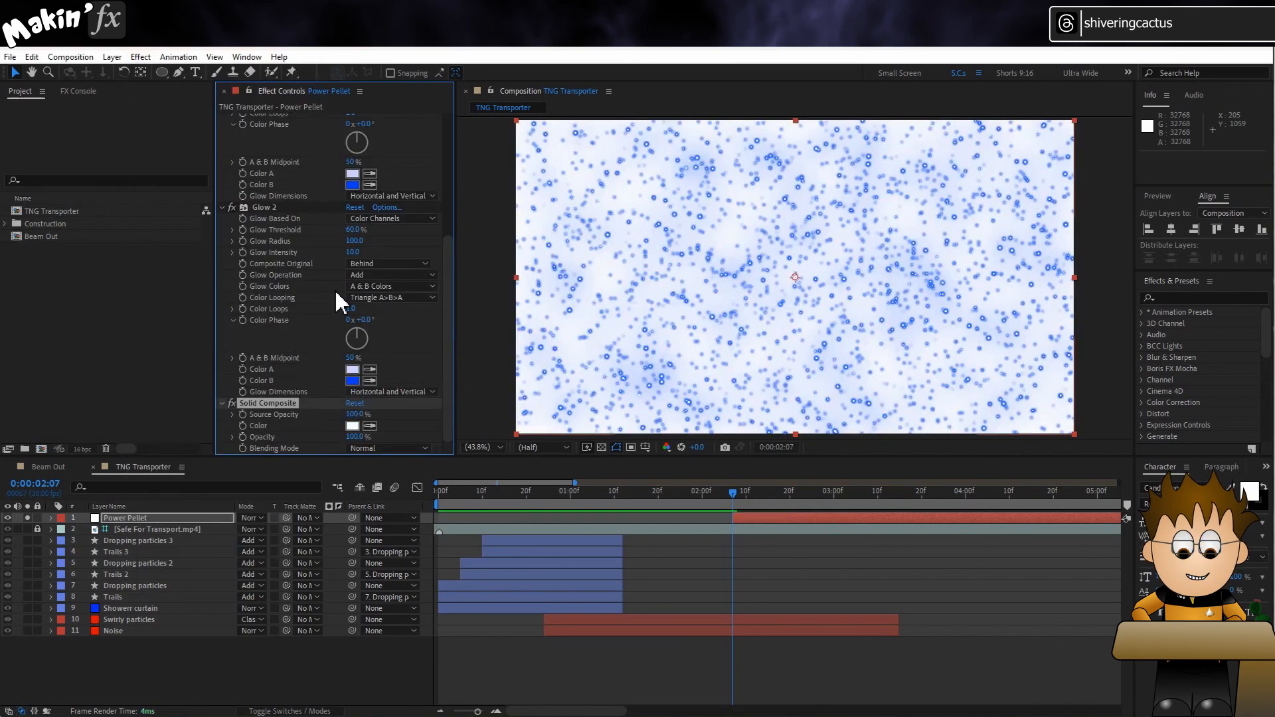
left_click(351, 426)
left_click_drag(167, 331, 6, 435)
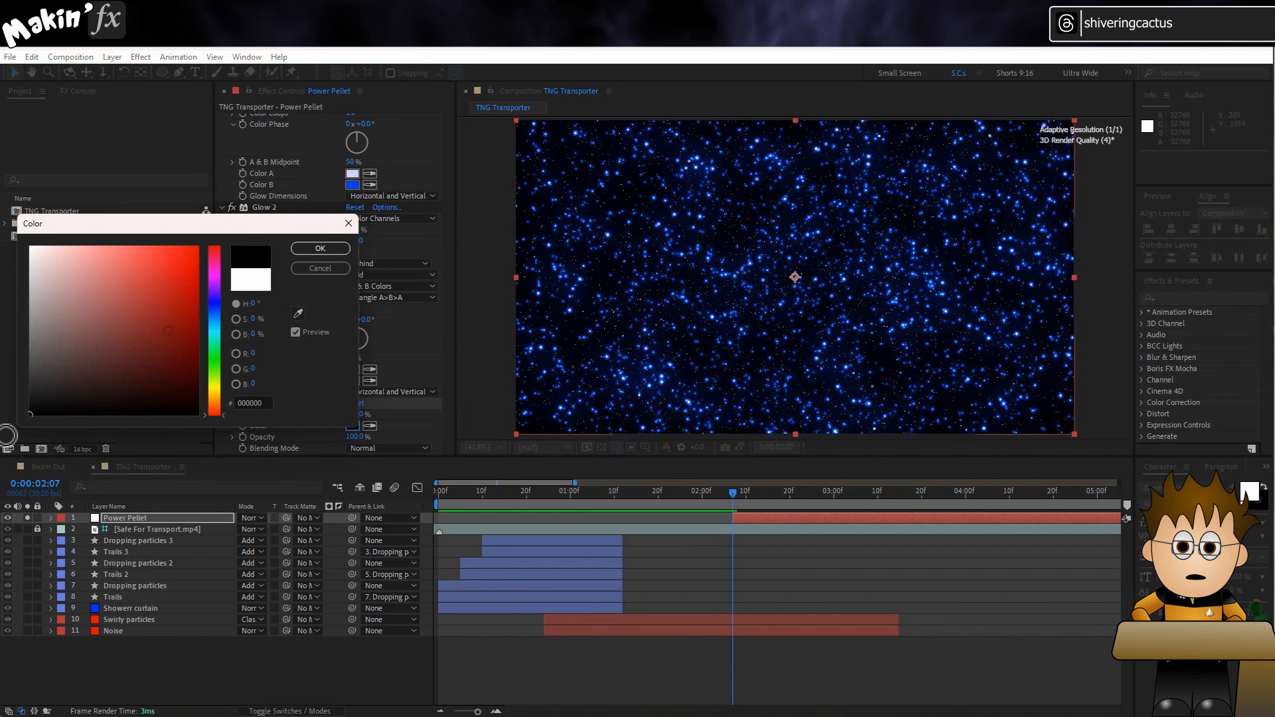
left_click(320, 247)
- Compare the Power Pellet layer with Solid Composite disabled and enabled, using the transparency grid
left_click(231, 402)
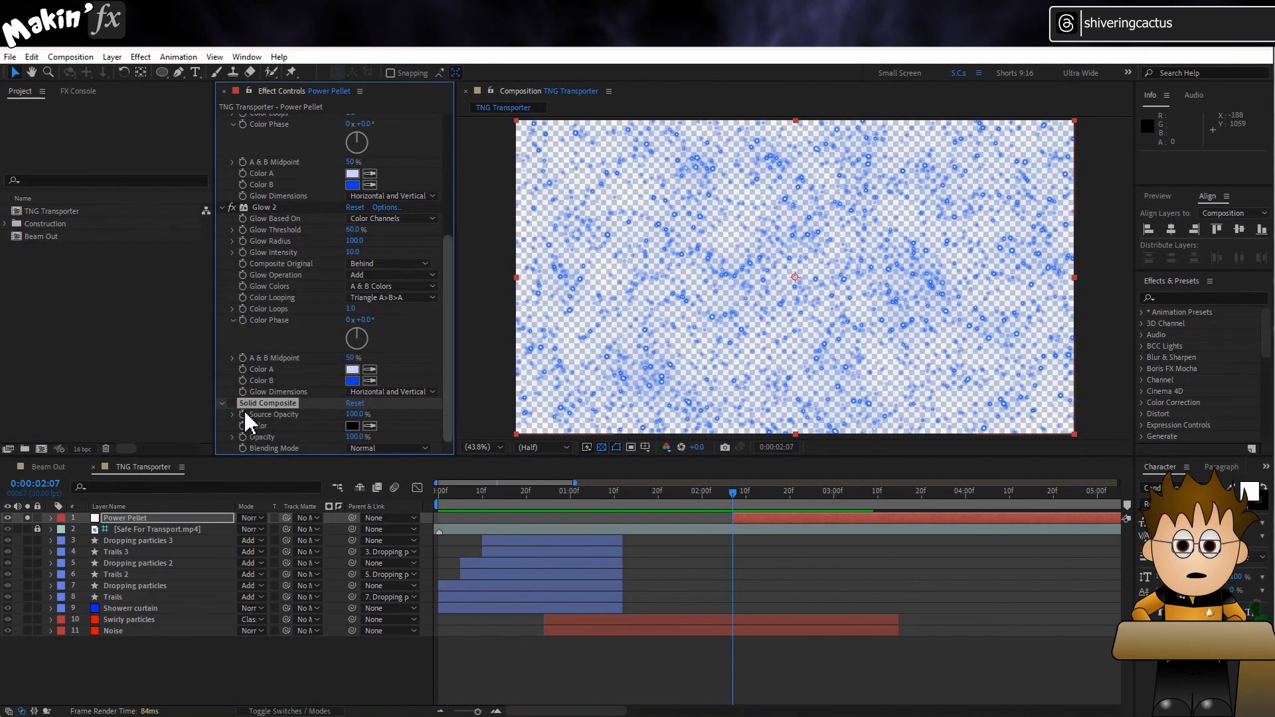
left_click(231, 402)
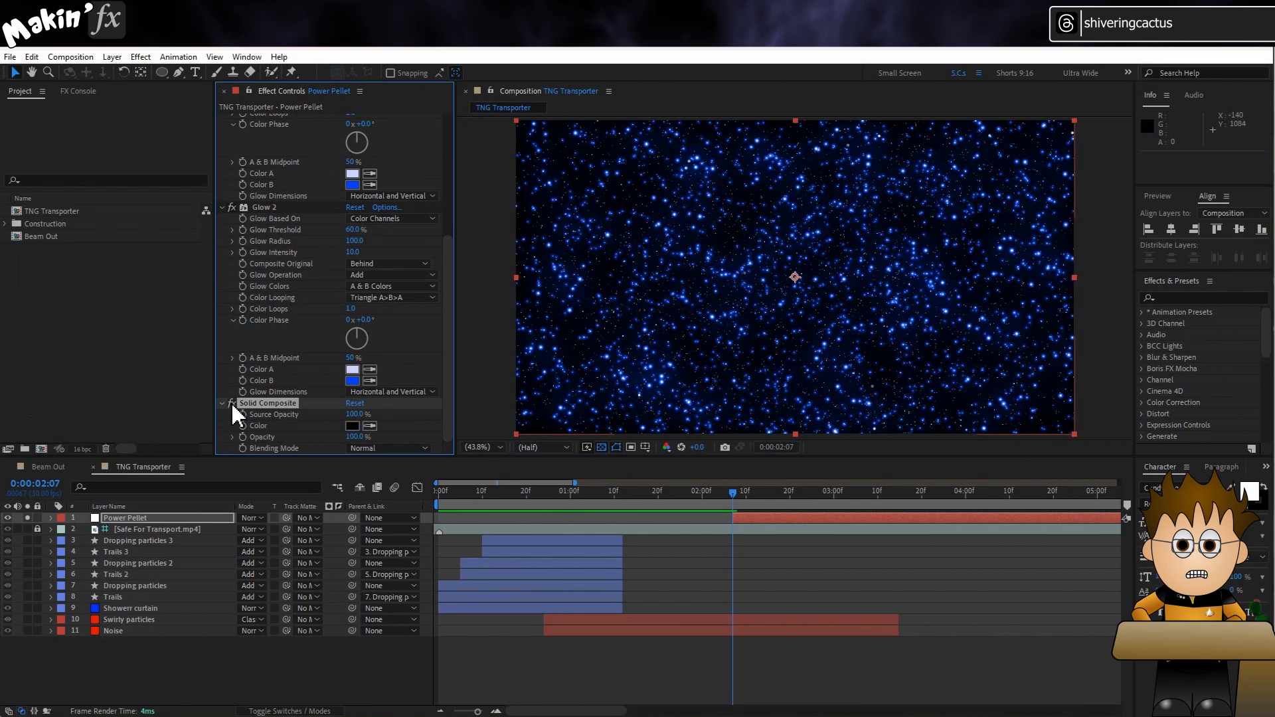
left_click(601, 446)
left_click(232, 403)
- Collapse the settings of Glow 2, Glow, CC Star Burst and Solid Composite on the Power Pellet layer
left_click(221, 208)
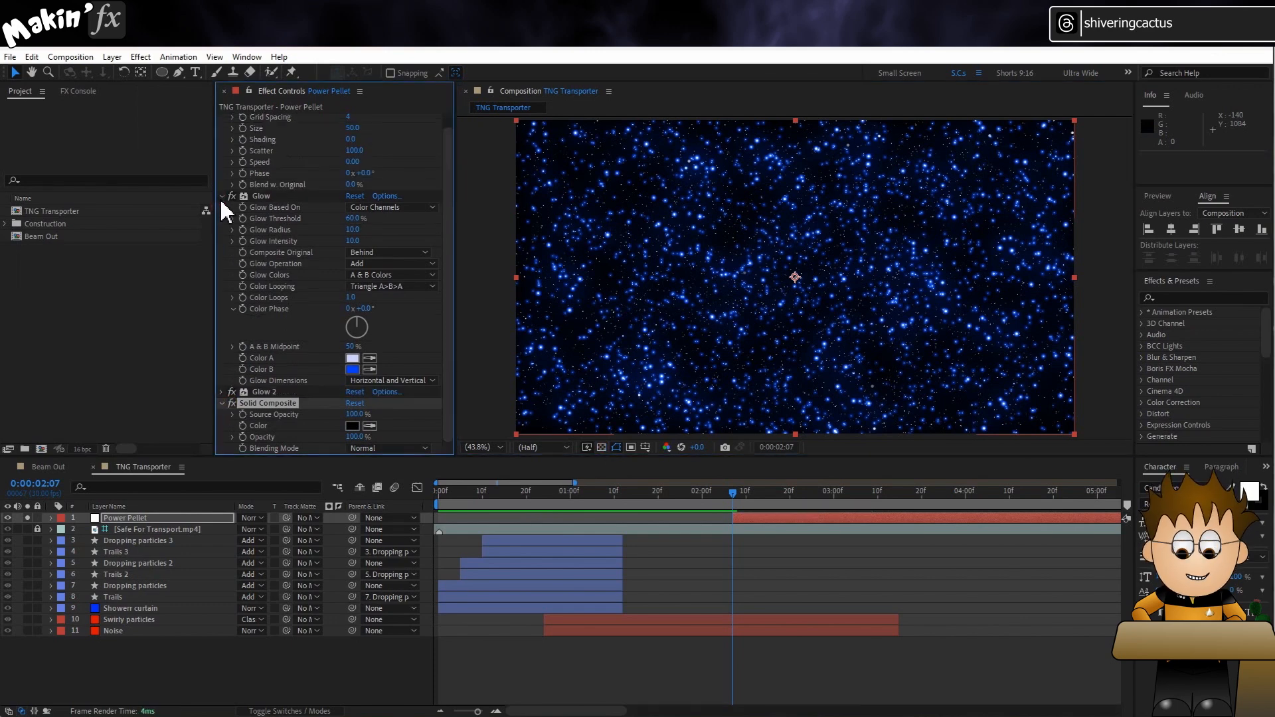
left_click(221, 197)
left_click(221, 119)
left_click(220, 154)
- Add Fractal Noise to the Power Pellet layer with the Turbulent Smooth fractal type
left_click(140, 56)
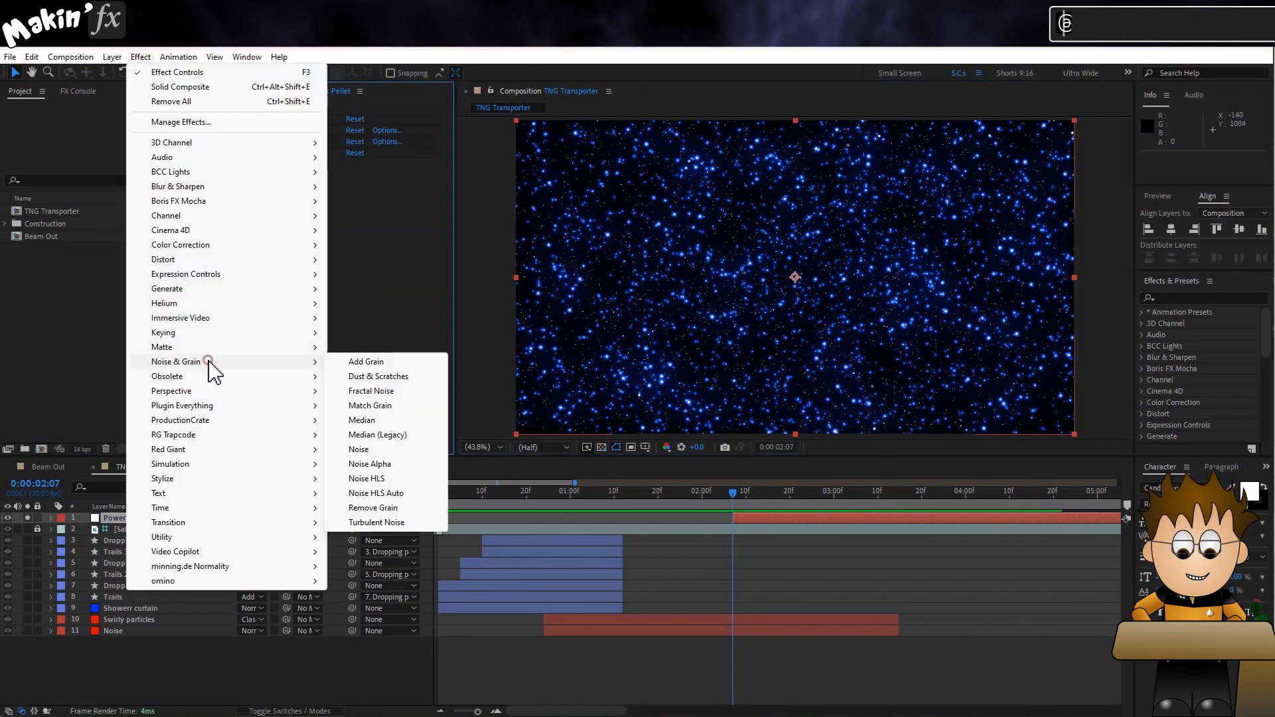
left_click(378, 391)
left_click(404, 177)
left_click(431, 210)
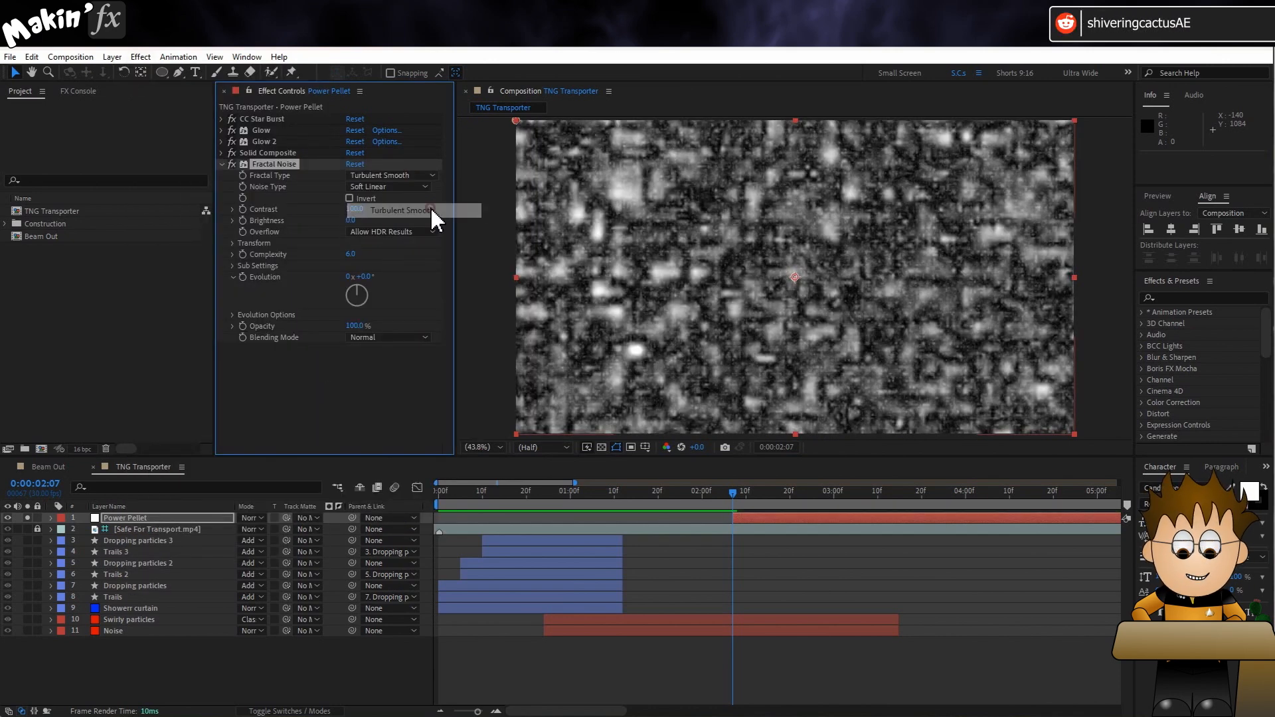
- Set the Fractal Noise Contrast to 340 and Brightness to -50
left_click(364, 209)
type("340")
key("Return")
left_click(352, 220)
type("-50")
key("Return")
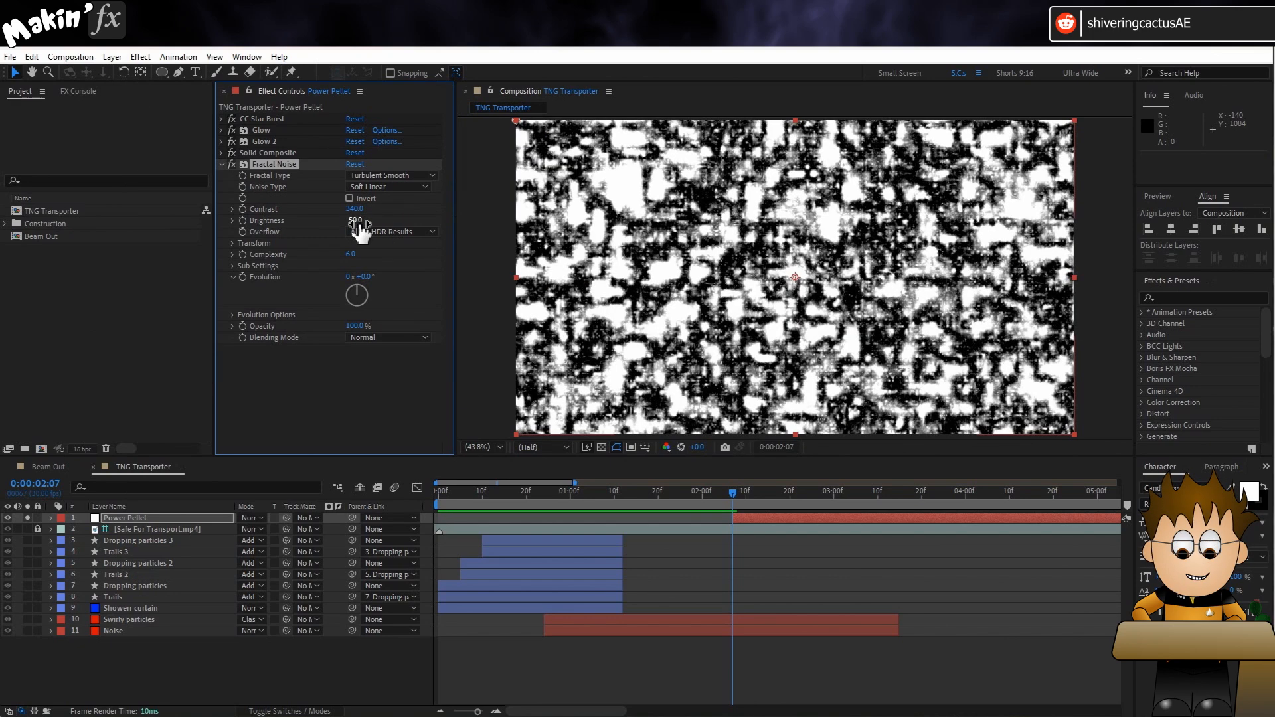
- Animate the Evolution of the Power Pellet layer's Fractal Noise with the expression time*200
left_click(243, 278, "alt")
type("time")
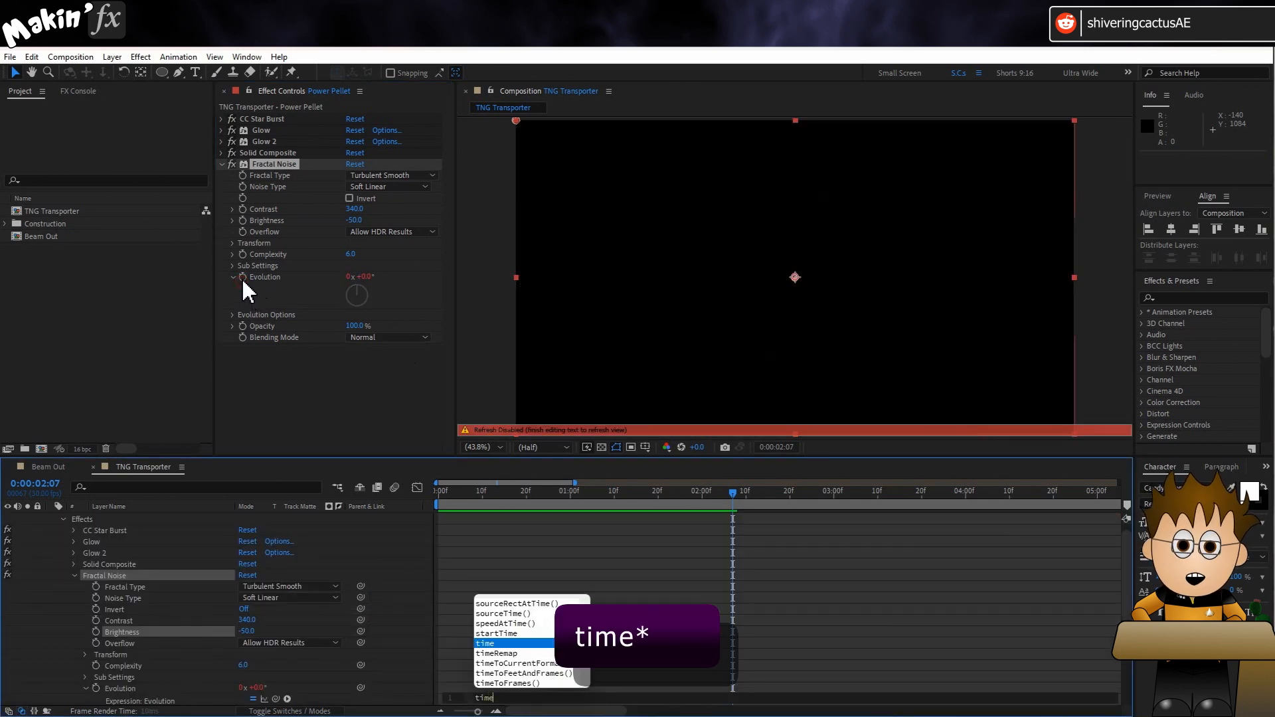
type("&")
key("BackSpace")
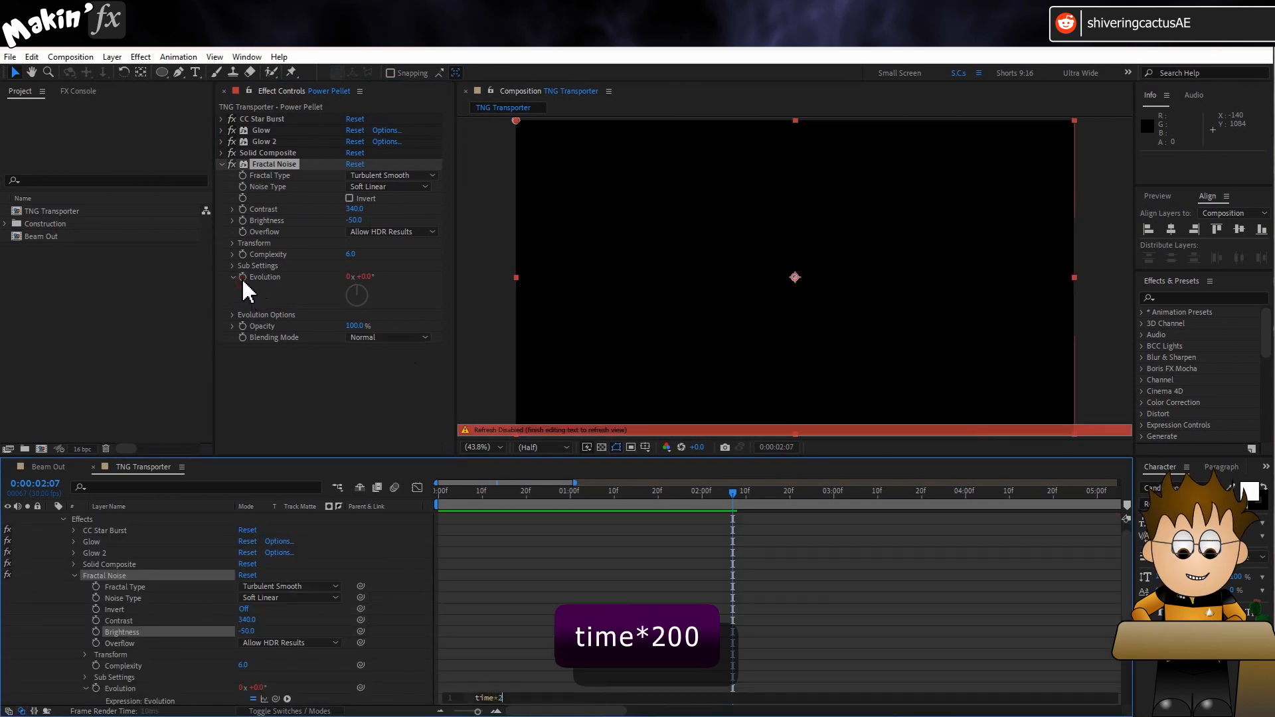
left_click(328, 408)
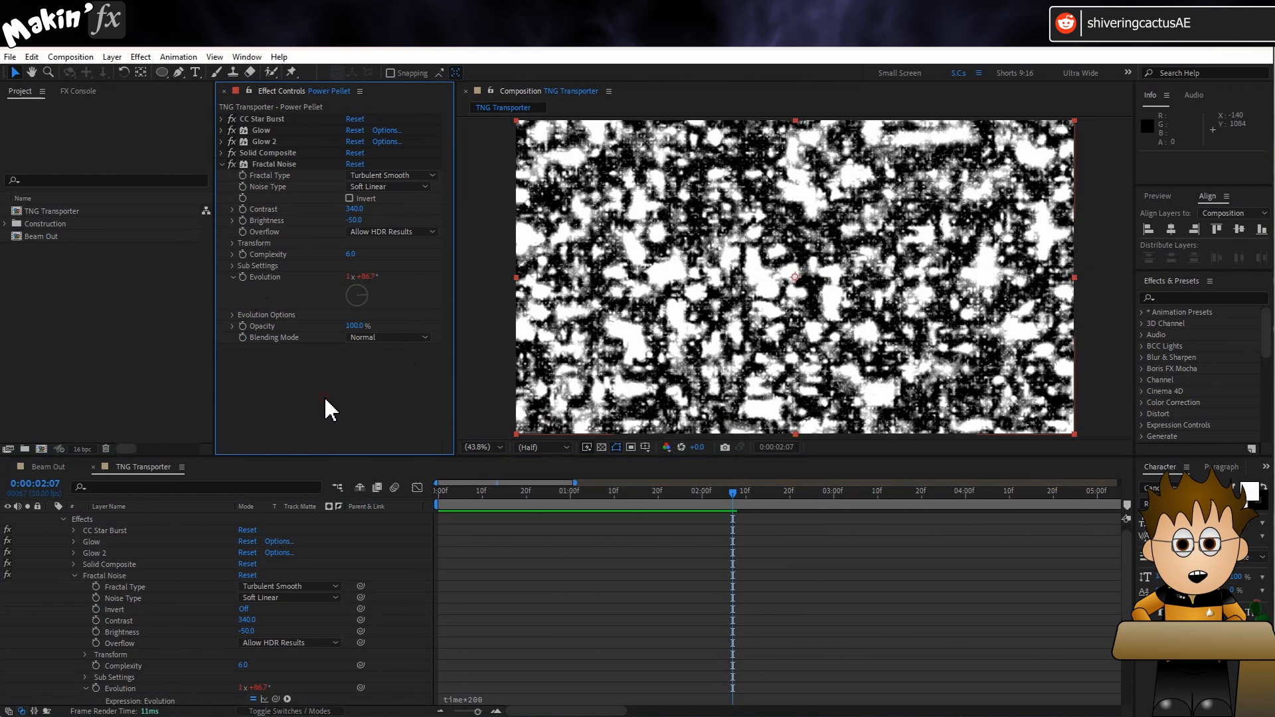
- Set the Fractal Noise Blending Mode to Multiply and preview the animated Power Pellet layer
left_click(380, 337)
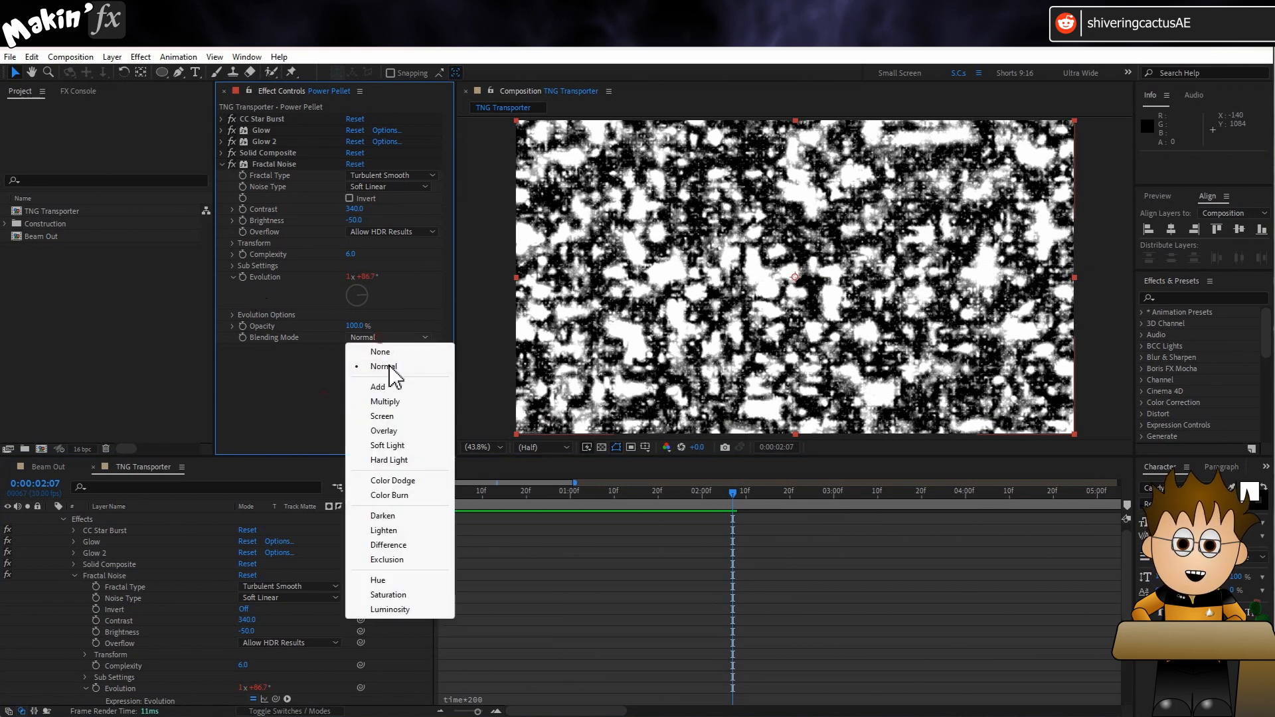
left_click(389, 402)
key("space")
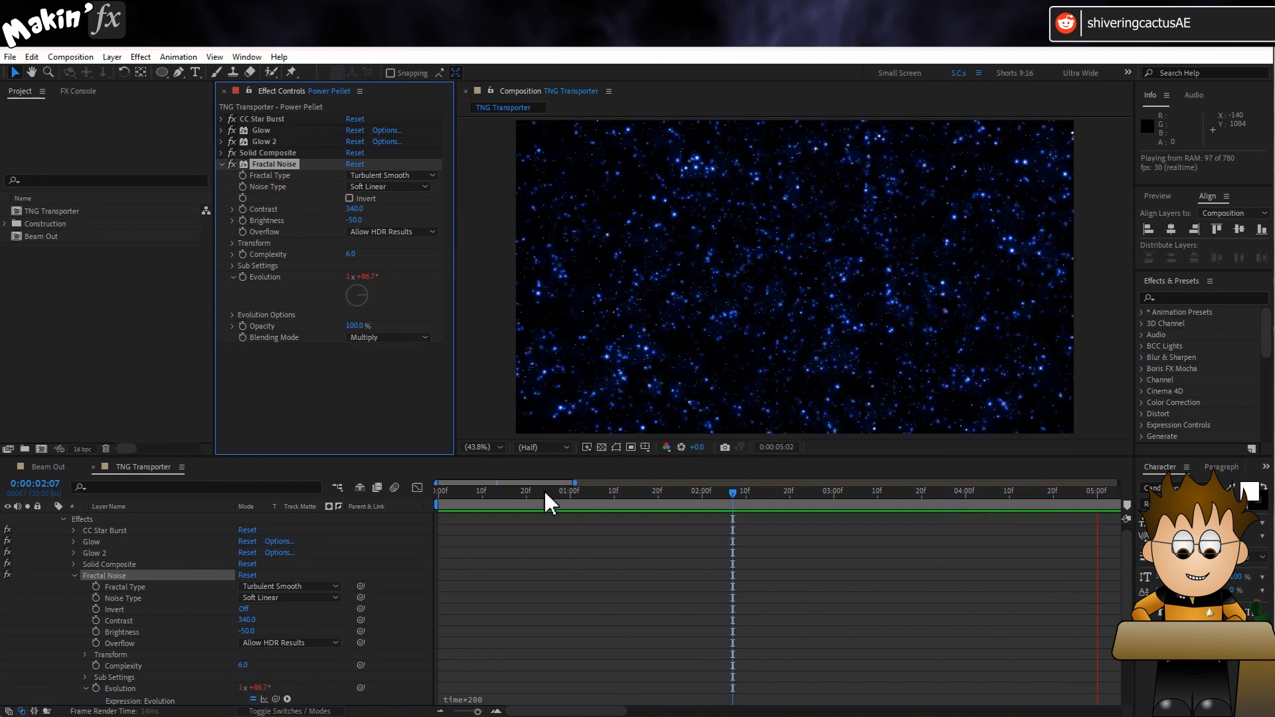
- Collapse the Power Pellet layer, deselect it and place the playhead at 0:00:02:07
left_click(655, 493)
scroll(63, 588, "up", 1)
left_click(51, 519)
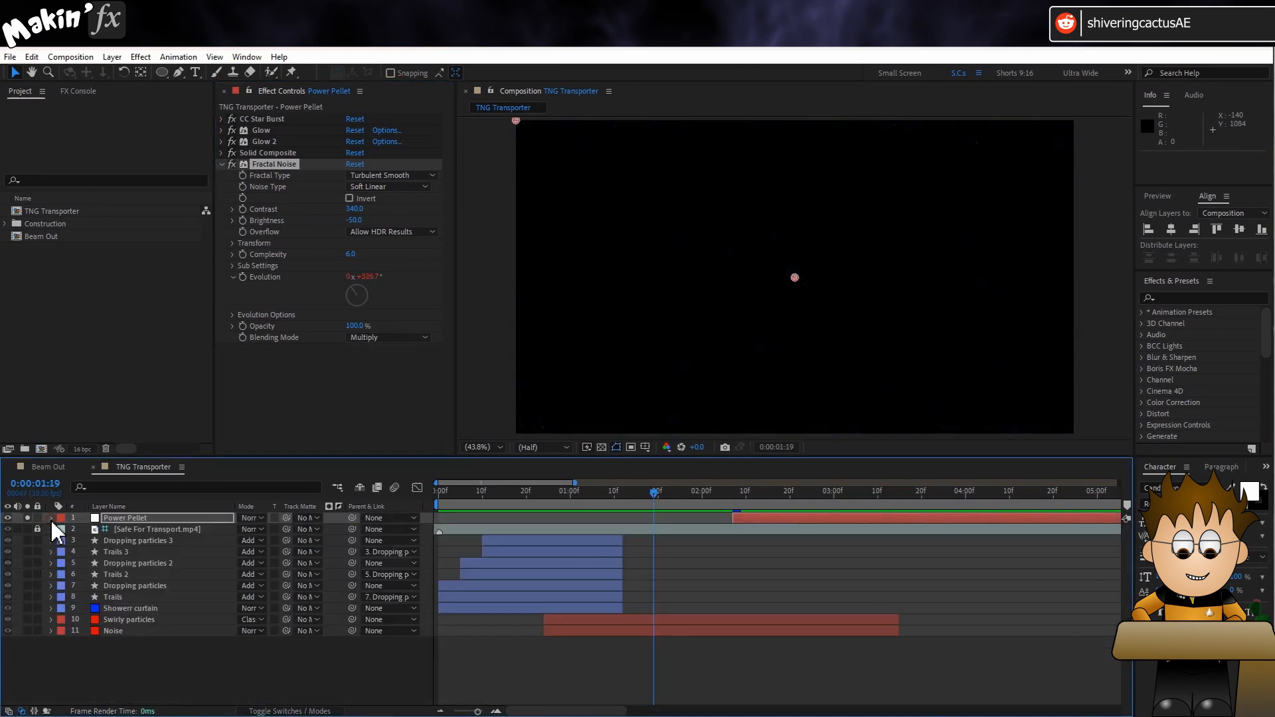
left_click(181, 672)
left_click(732, 492)
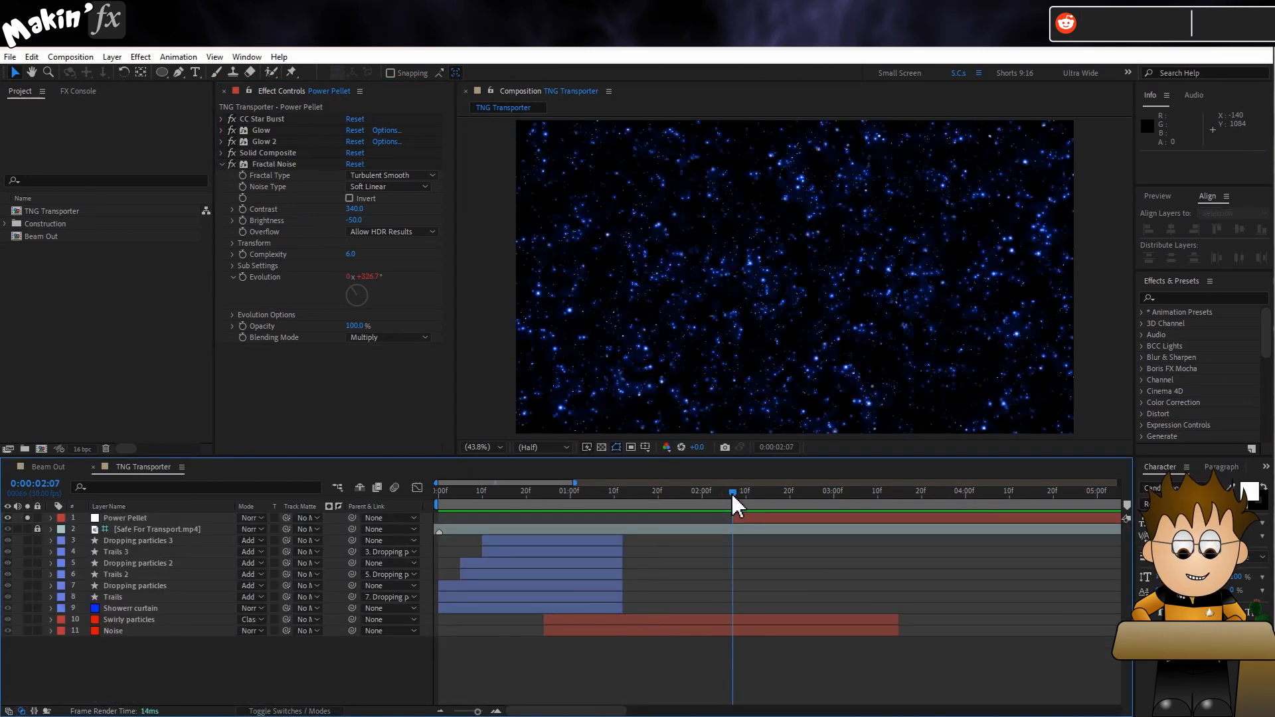
- Create a full-frame ellipse shape layer at the playhead and name it Power pellet MATTE
left_click_drag(161, 71, 188, 91)
double_click(161, 72)
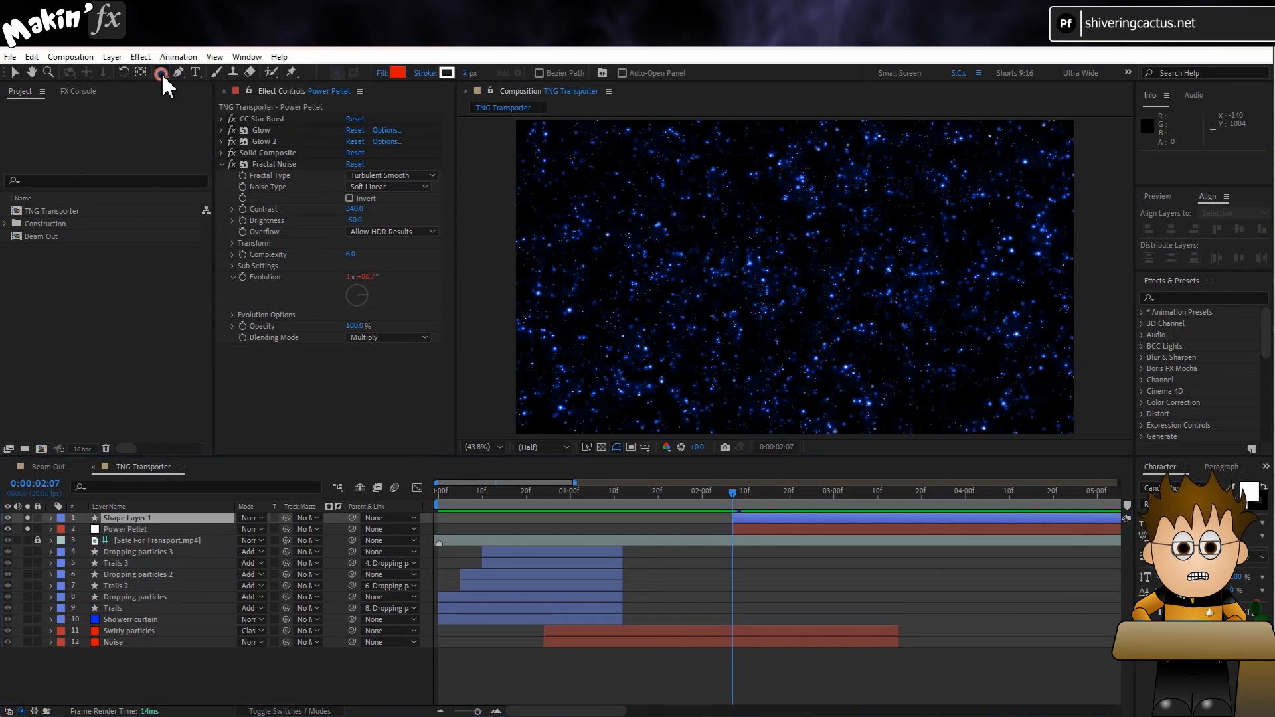
left_click(133, 519)
key("Return")
type("Power pellet MATTE")
key("Return")
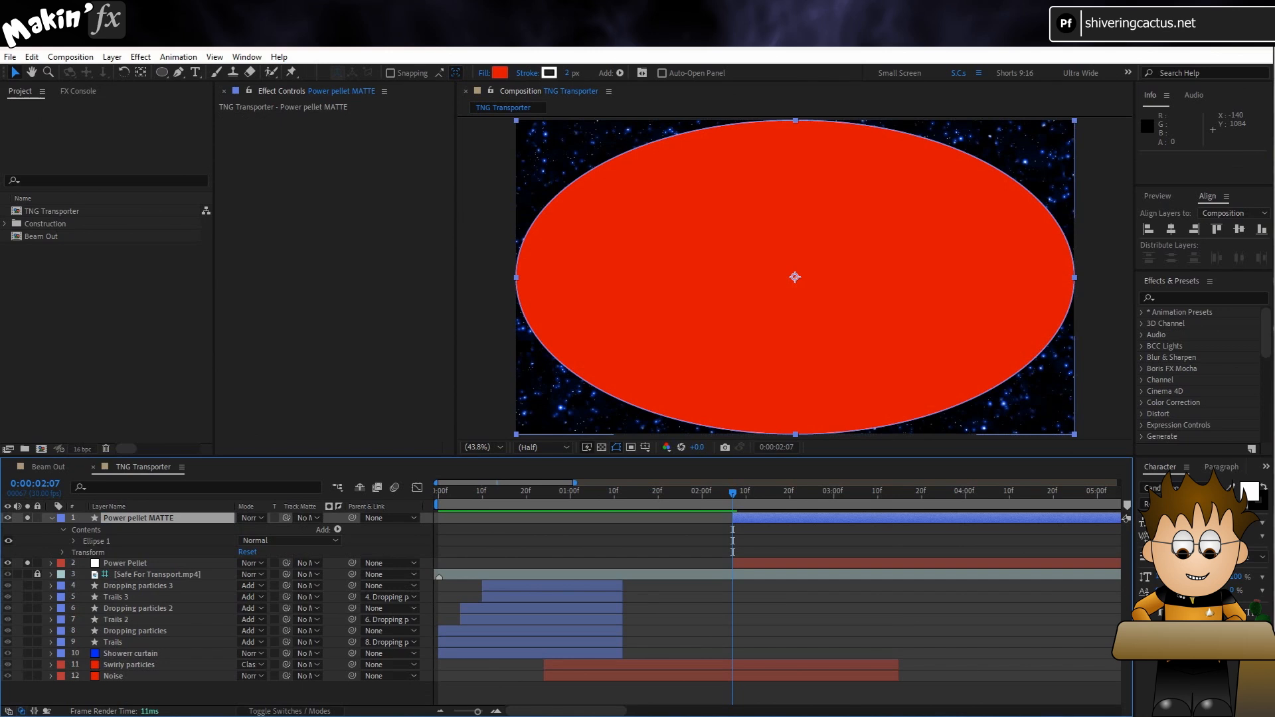
- Delete the stroke from the ellipse in the Power pellet MATTE layer
left_click(75, 541)
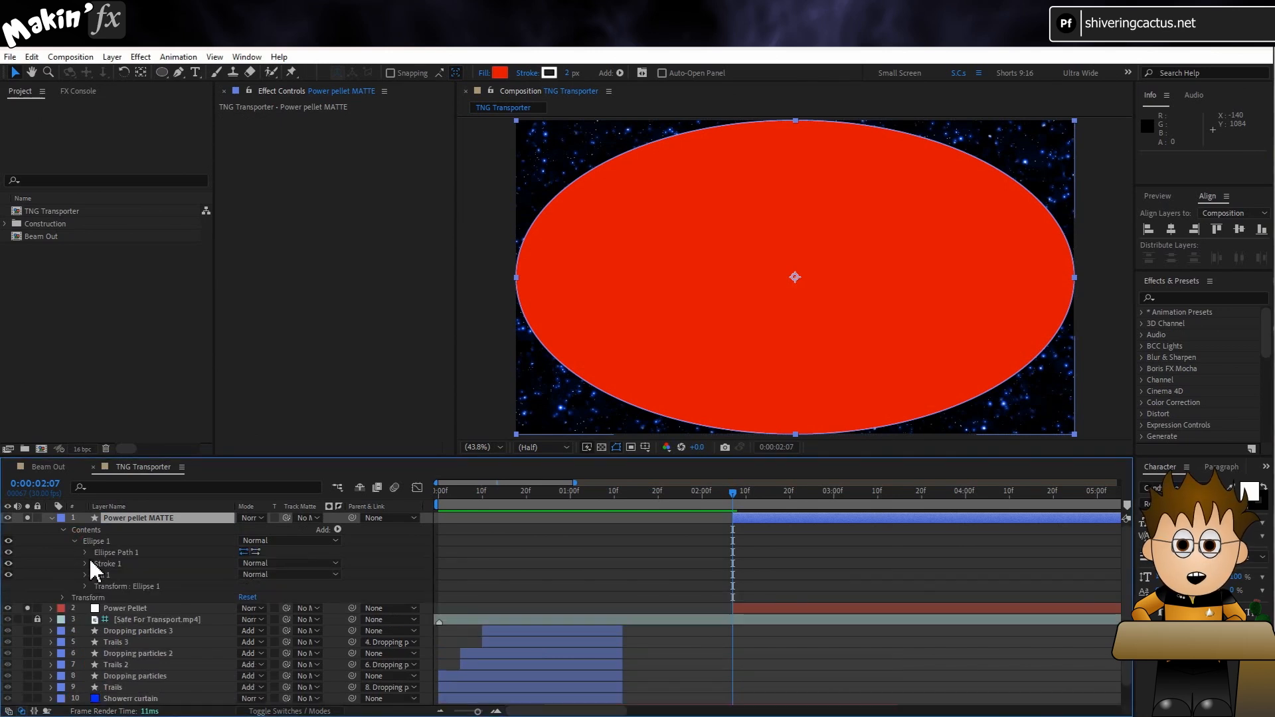
left_click(100, 564)
key("Delete")
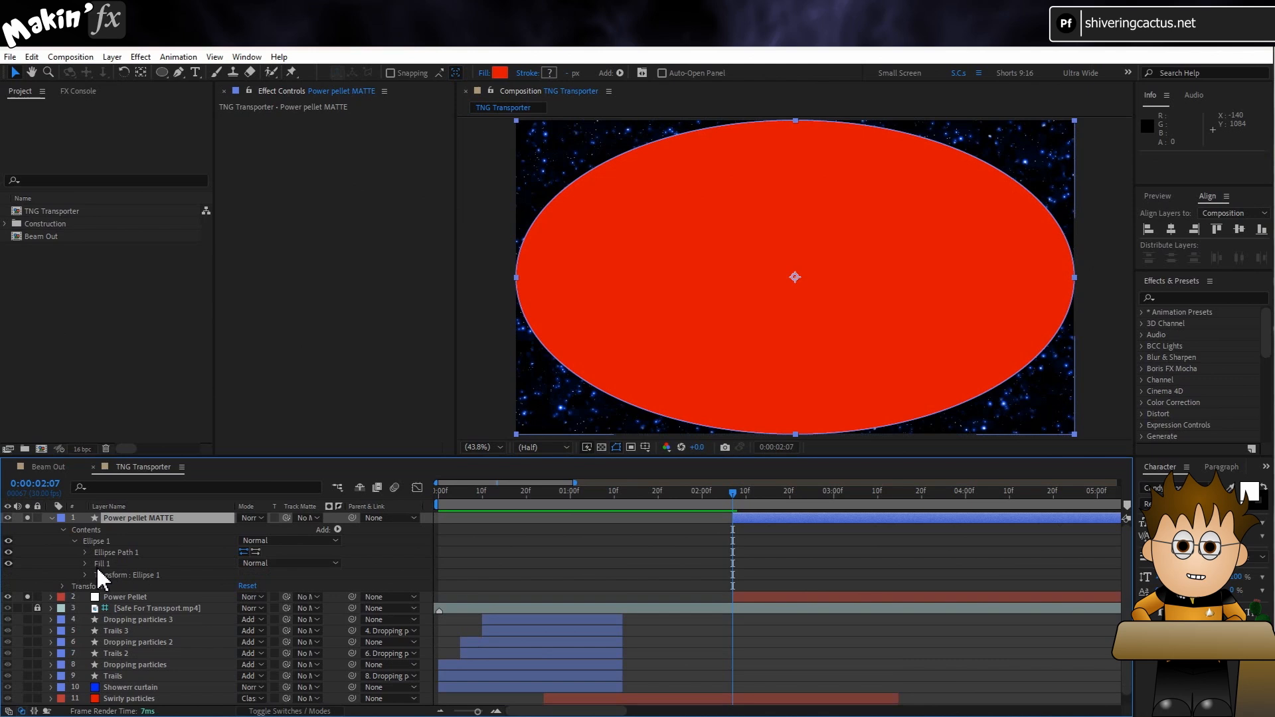
- Set the ellipse path size of the Power pellet MATTE layer to 150 by 225
left_click(84, 553)
left_click(243, 564)
type("150")
key("Tab")
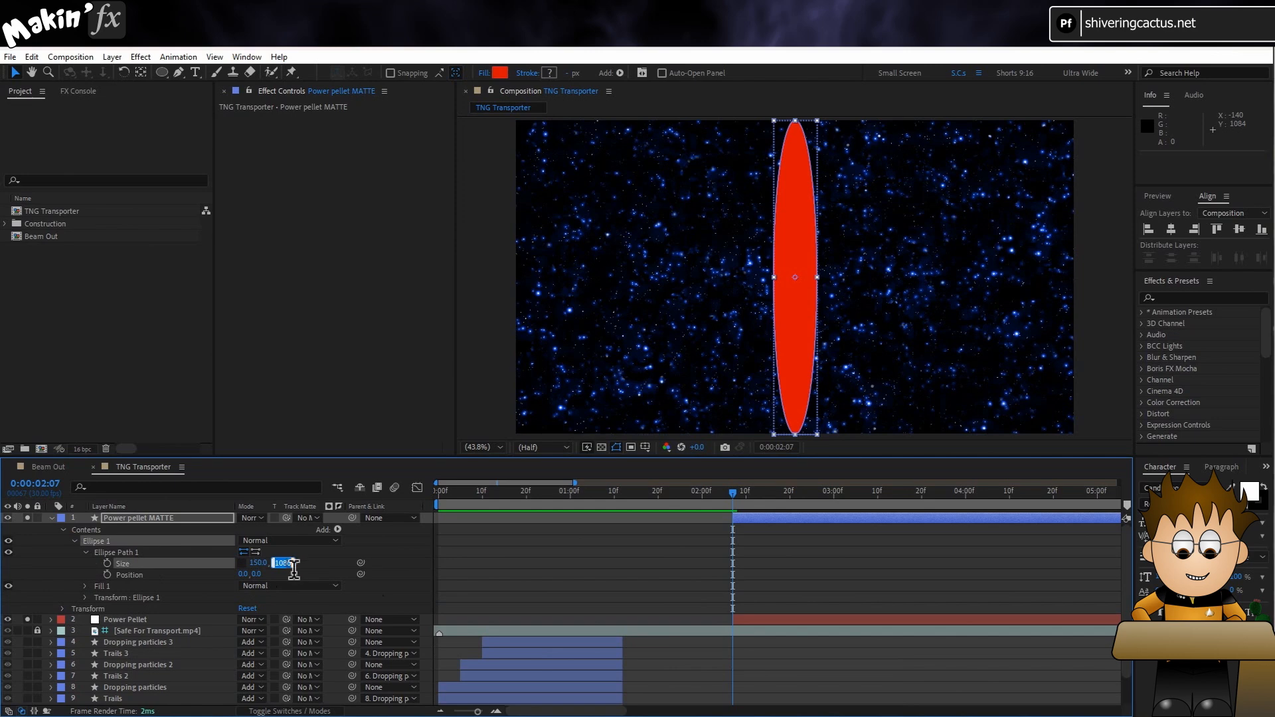
type("225")
key("Return")
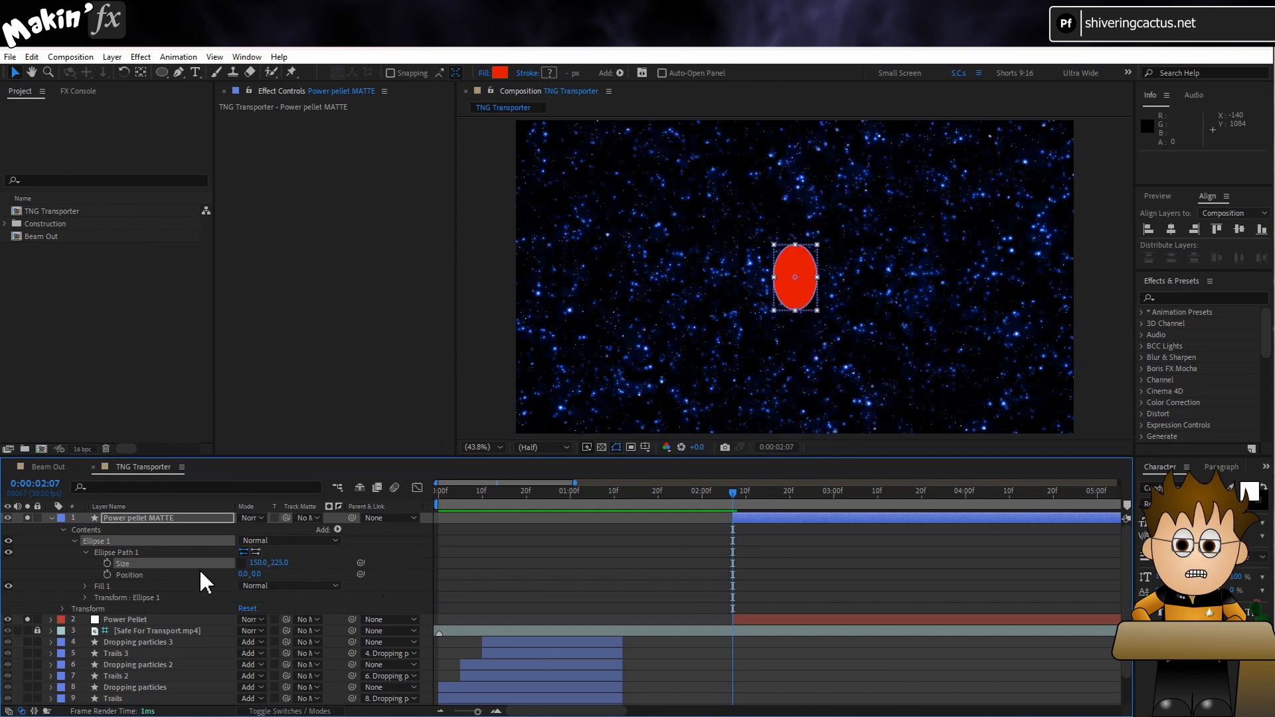
- Add Fast Box Blur to the Power pellet MATTE layer with a Blur Radius of 25 and Repeat Edge Pixels on
left_click(149, 519)
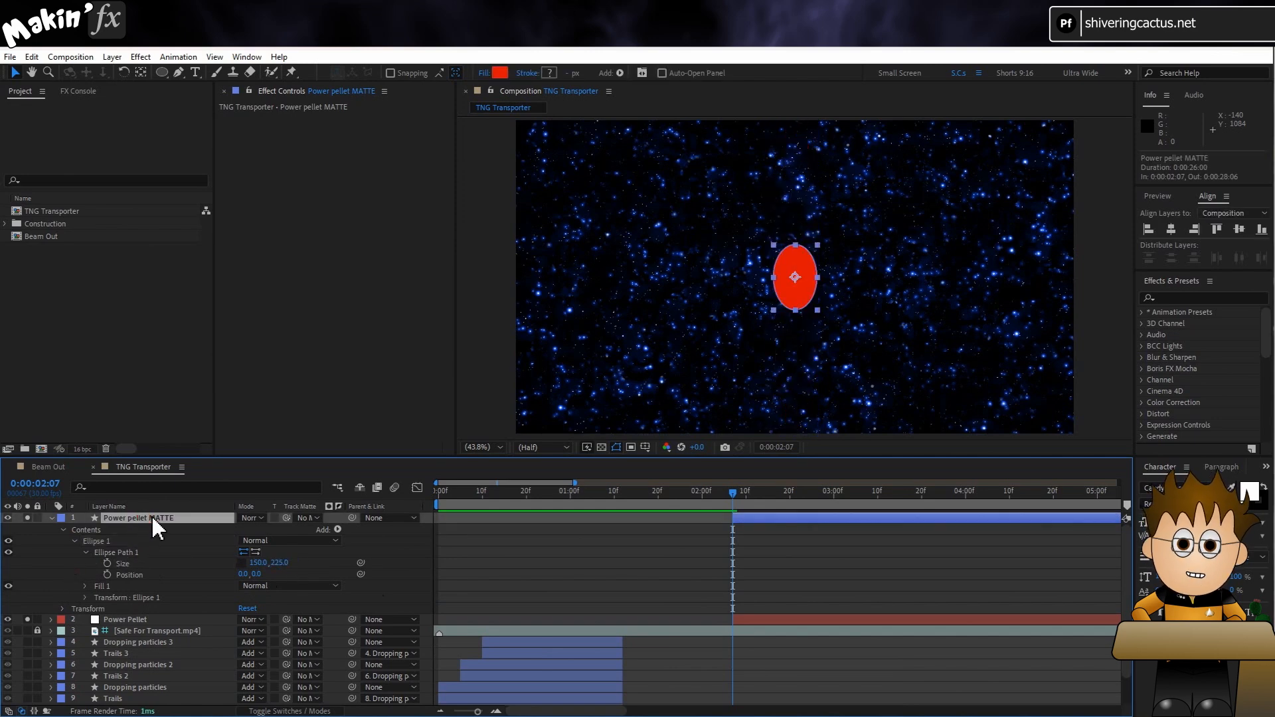
scroll(923, 336, "up", 2)
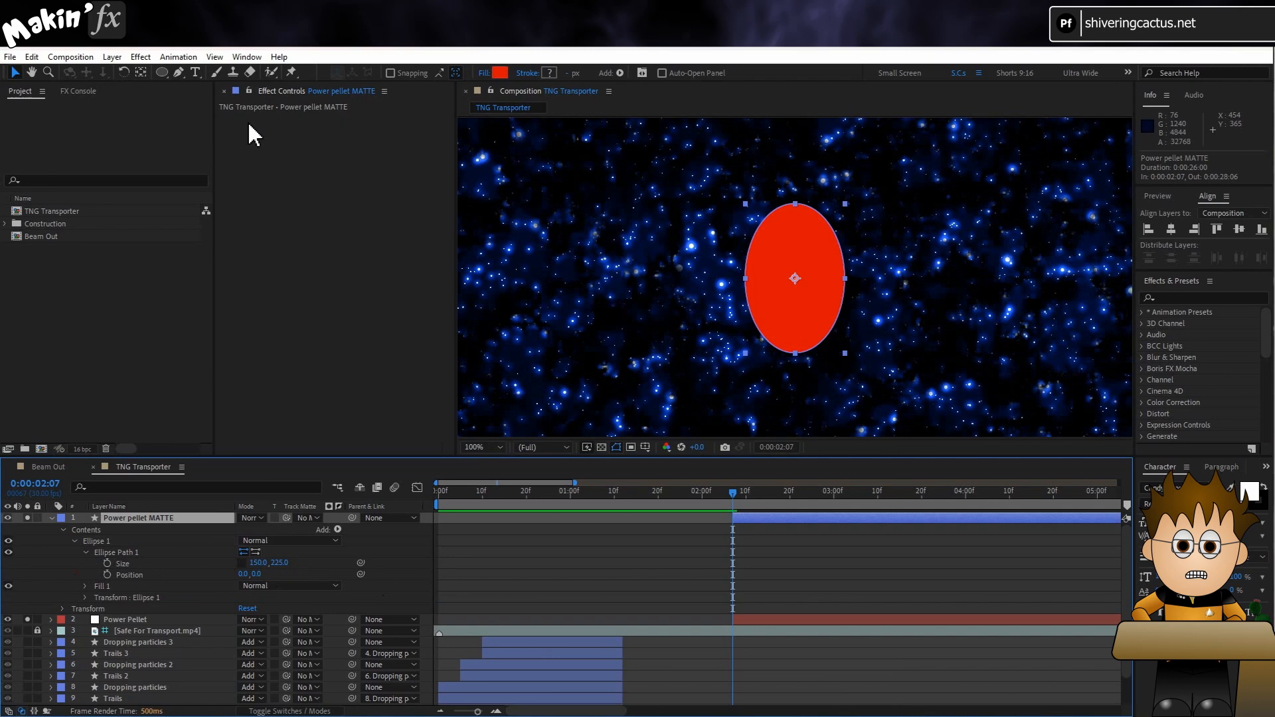
left_click(140, 57)
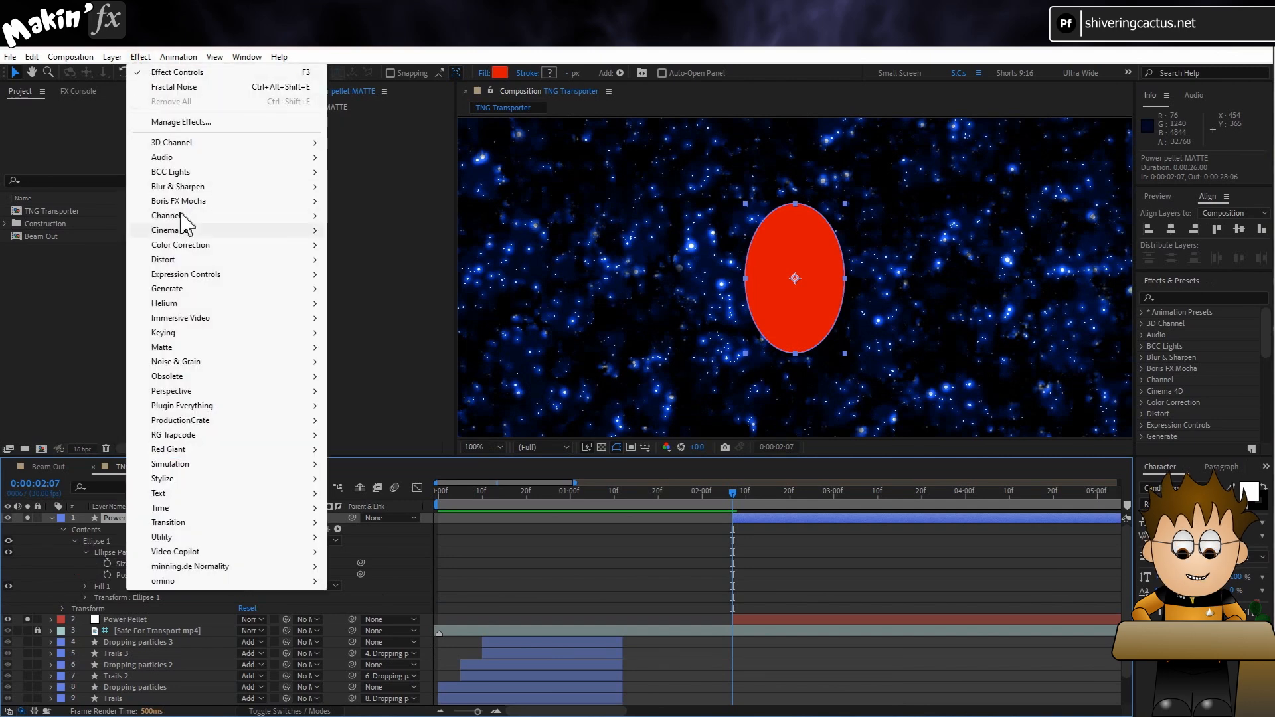
mouse_move(199, 188)
left_click(385, 332)
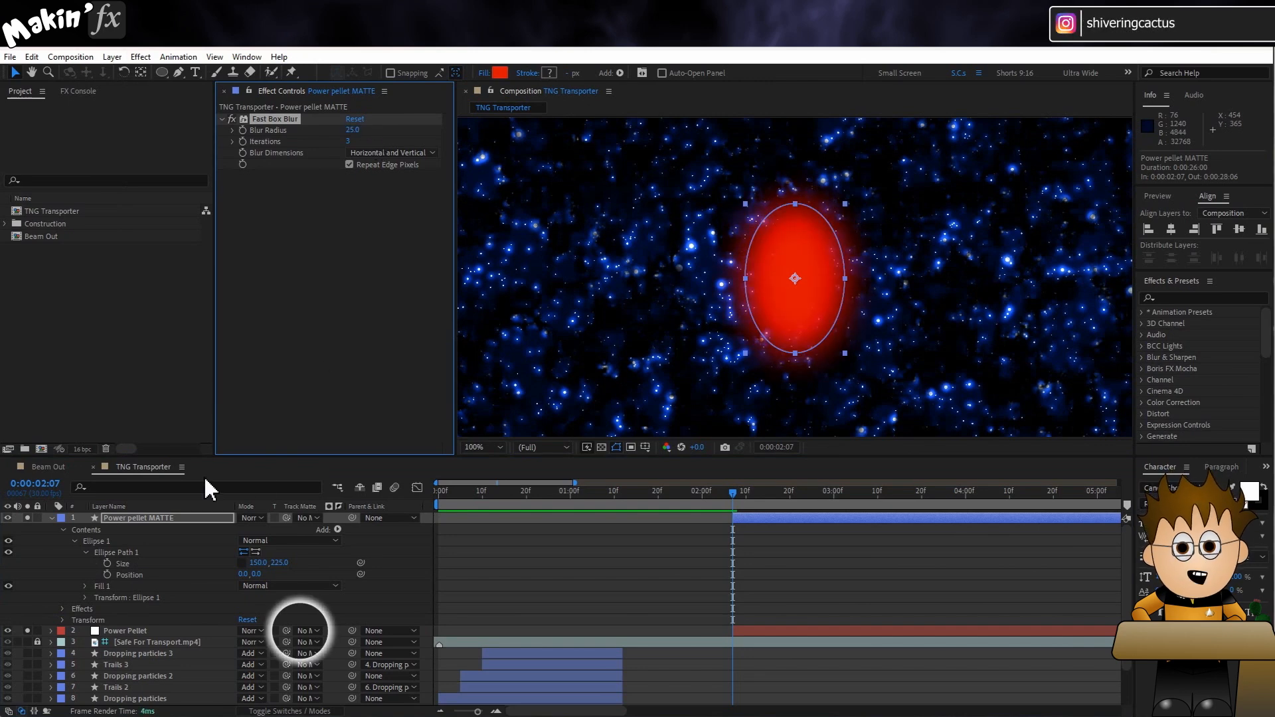
- Assign Power pellet MATTE as the Power Pellet layer's track matte, check it against the transparency grid, and collapse the matte layer
left_click(213, 572)
left_click_drag(284, 631, 147, 523)
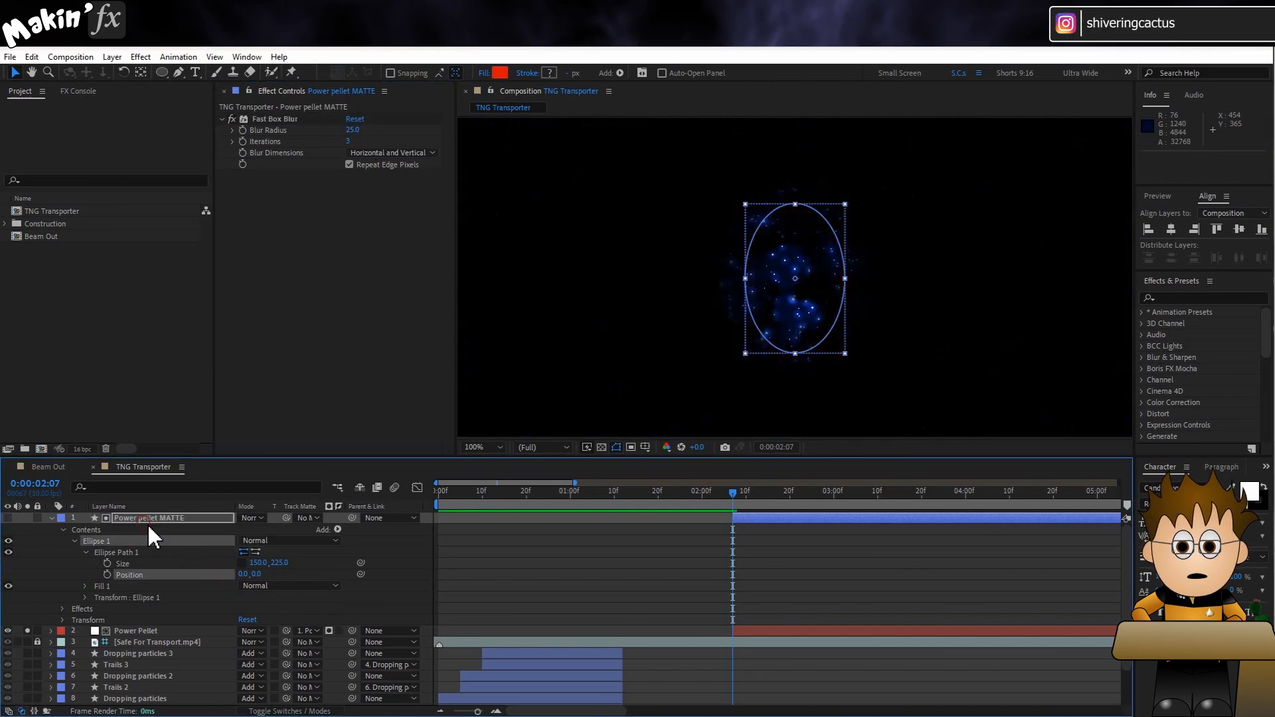
left_click(52, 562)
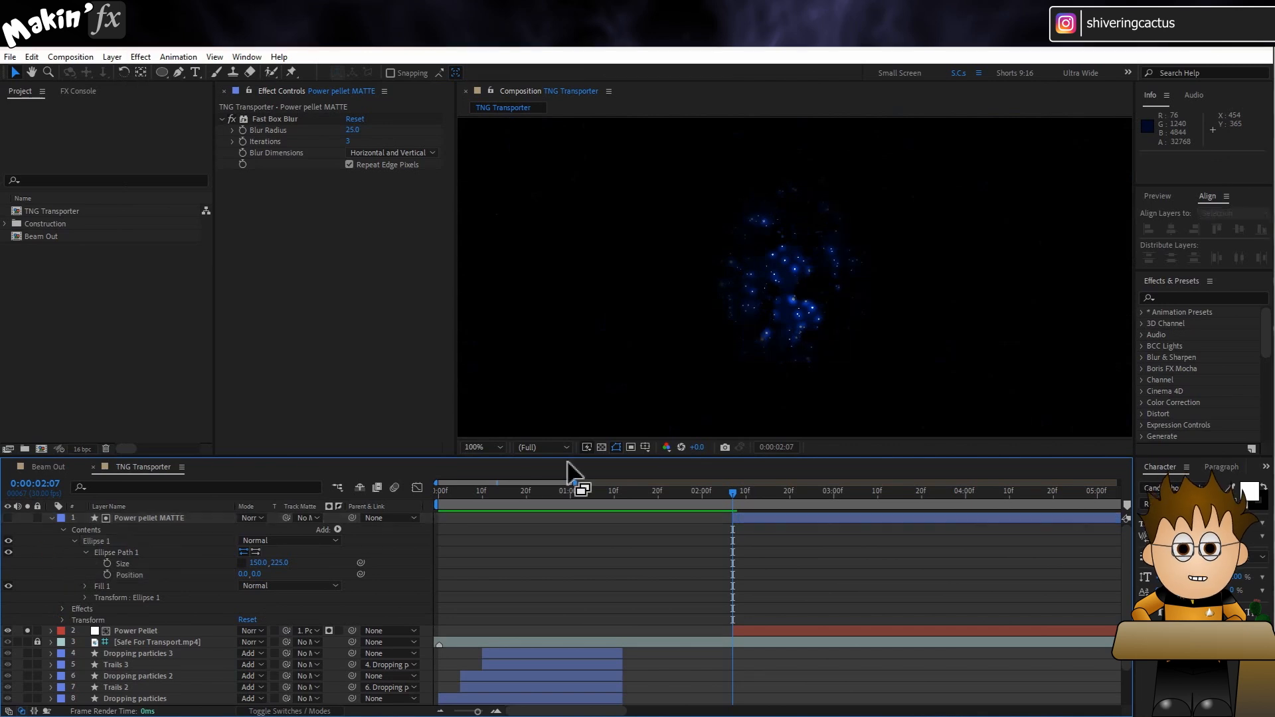
left_click(602, 447)
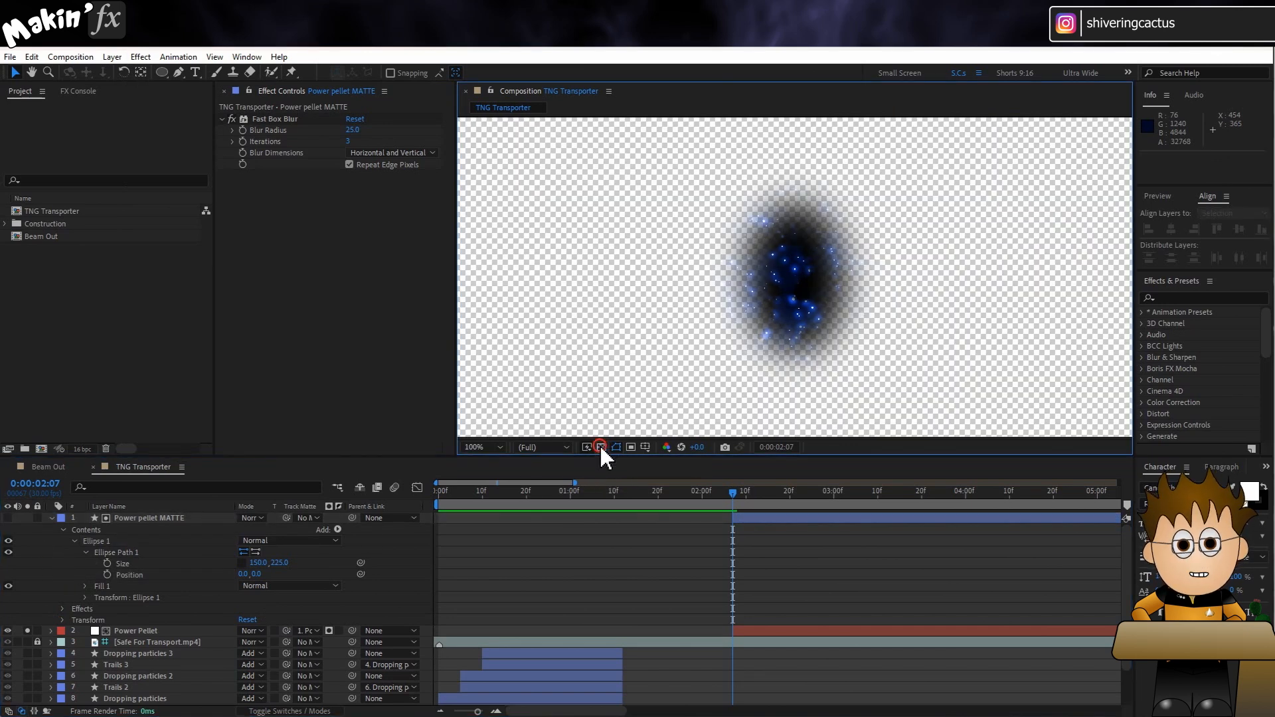
left_click(602, 447)
left_click(139, 519)
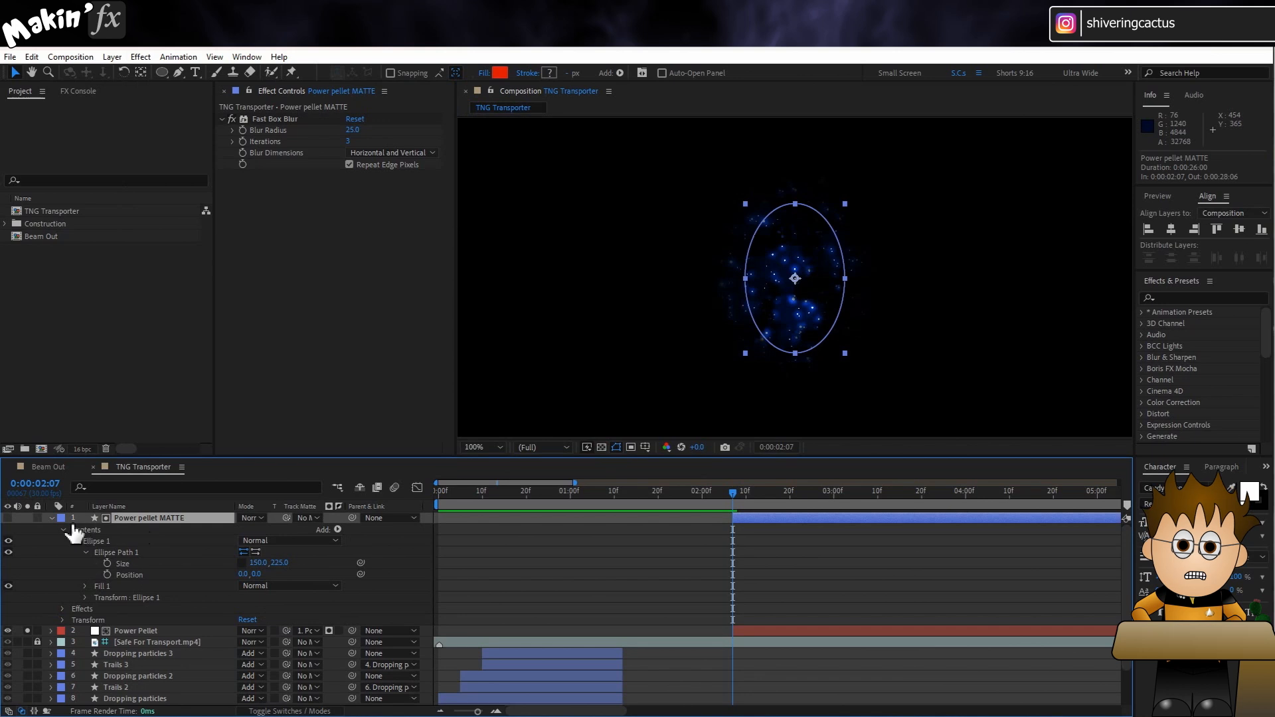
left_click(52, 518)
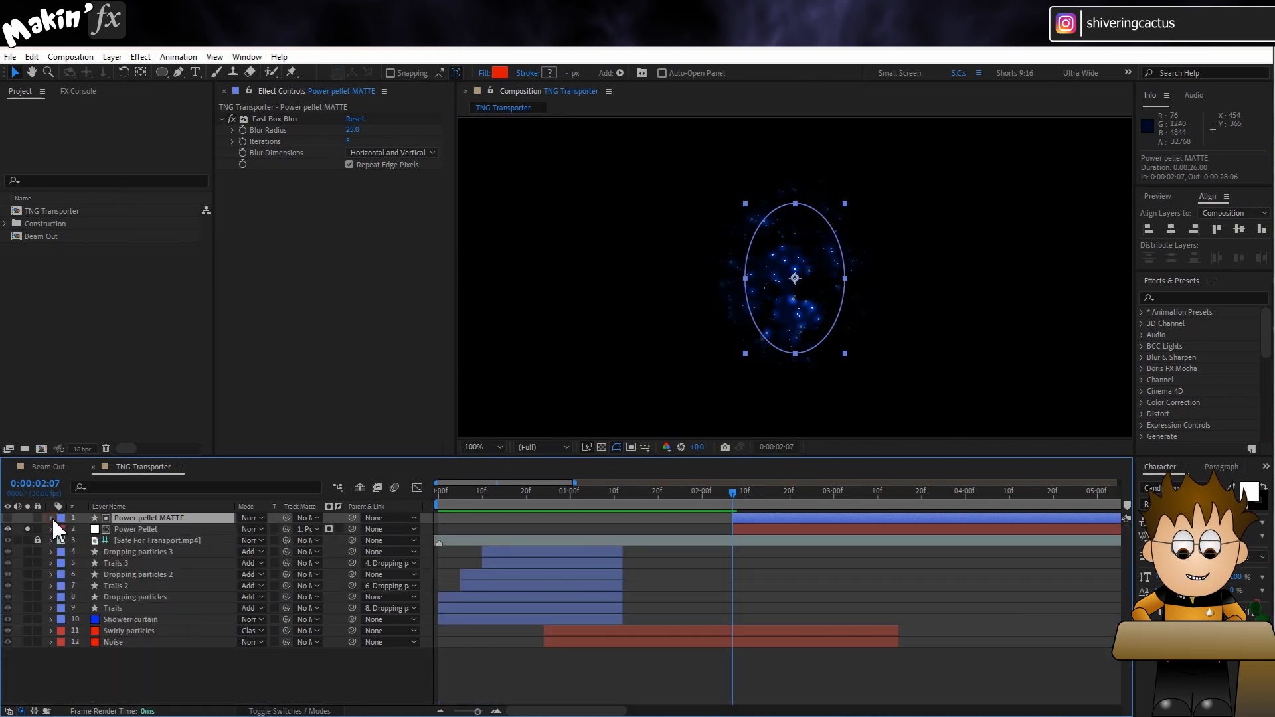
- Create a null object from the start of the composition and name it Controller
key("Home")
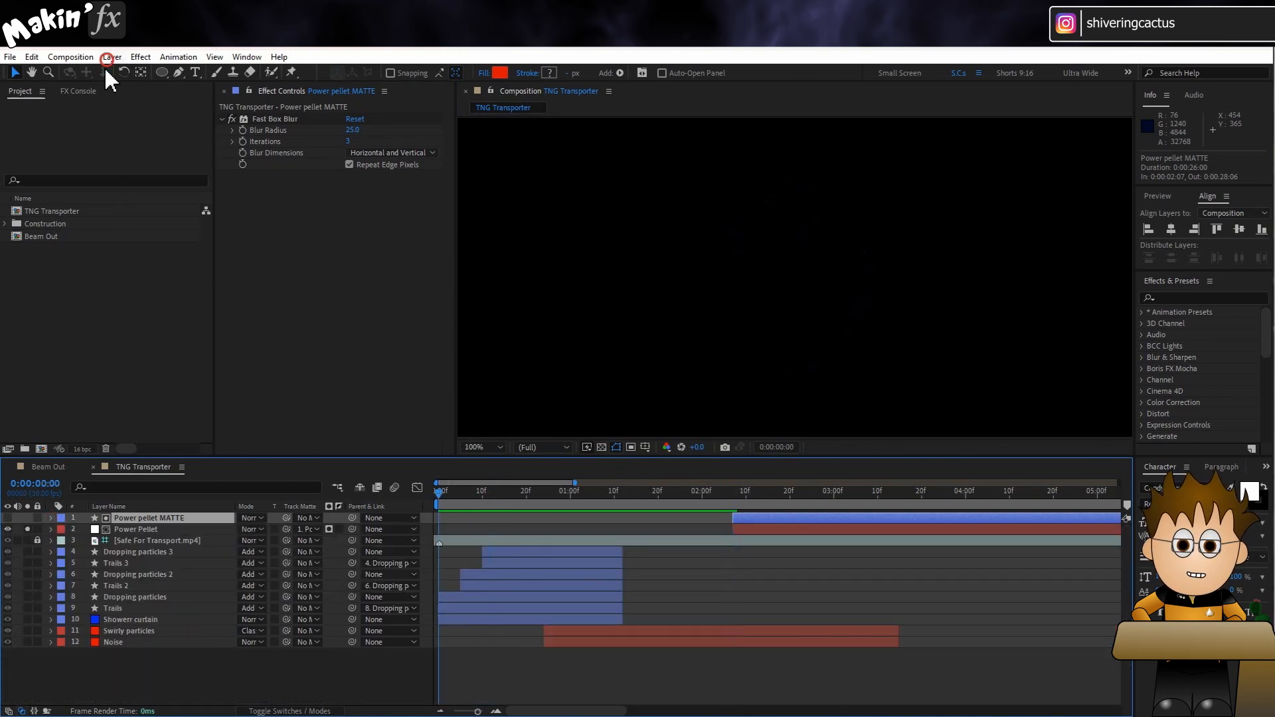
left_click(111, 57)
mouse_move(122, 76)
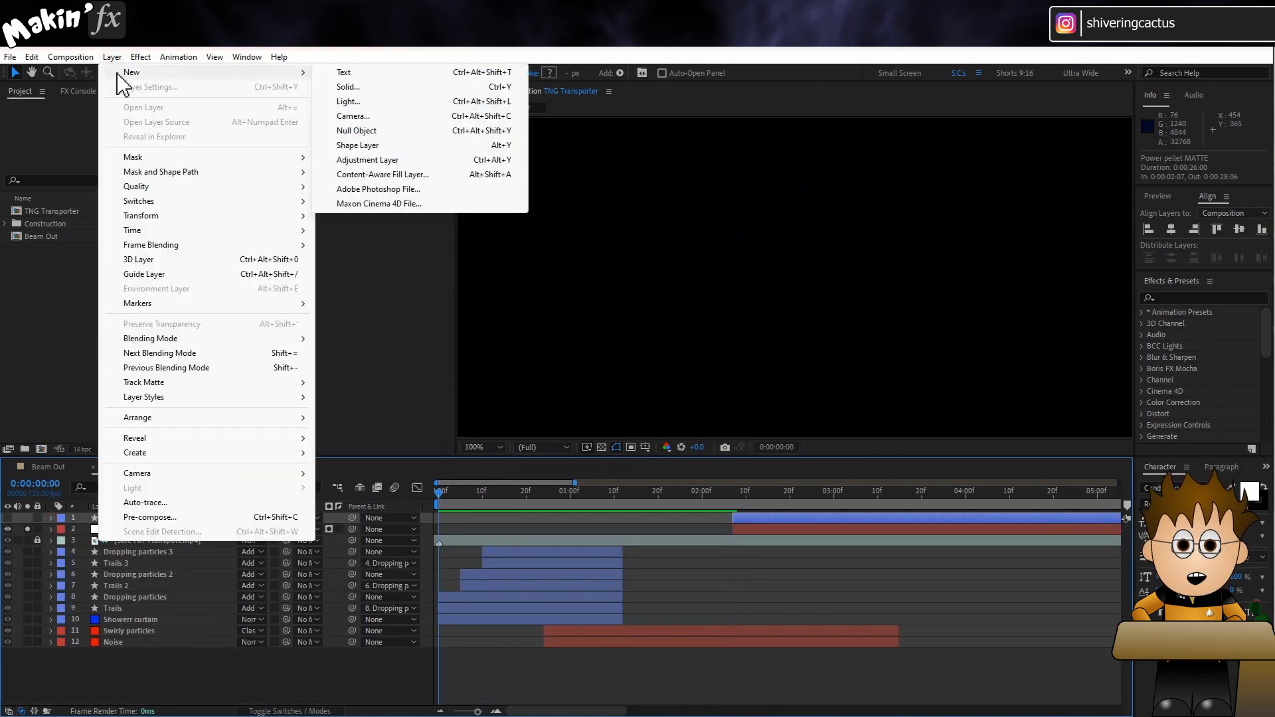
left_click(410, 129)
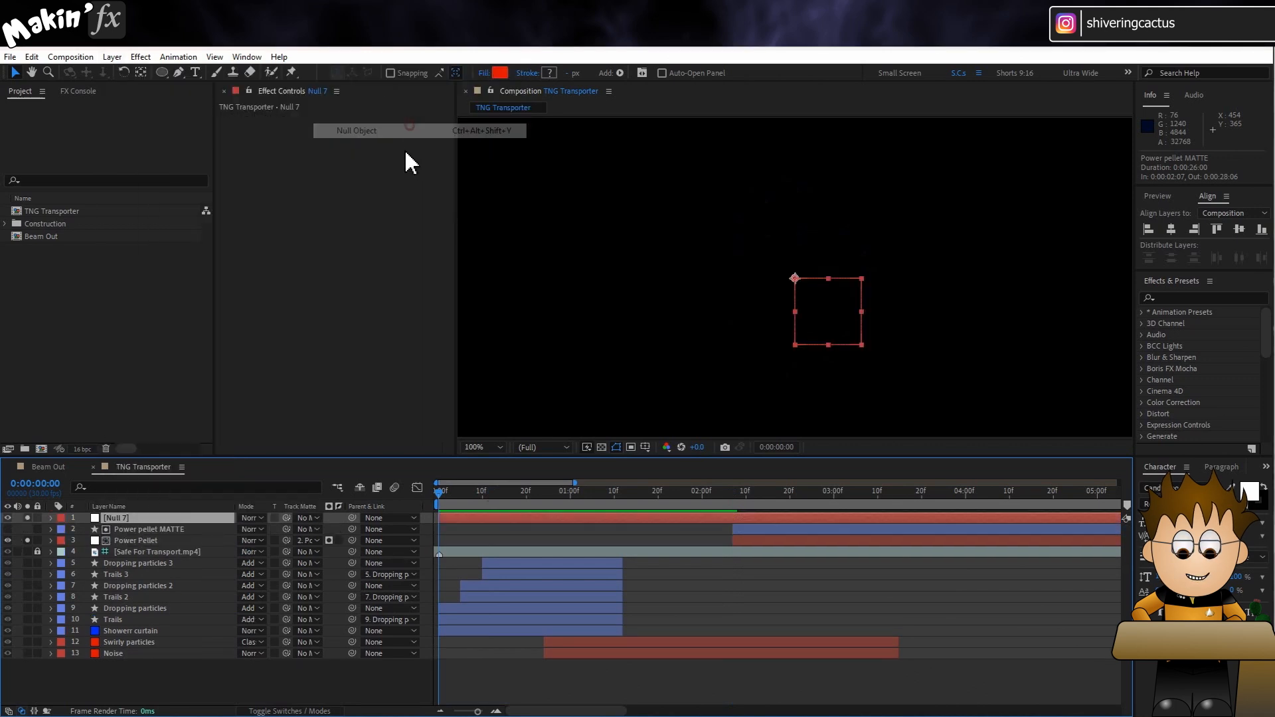
key("Return")
type("Controller")
key("Return")
- Add a Checkbox Control to the Controller null and name it Shower curtain
left_click(140, 57)
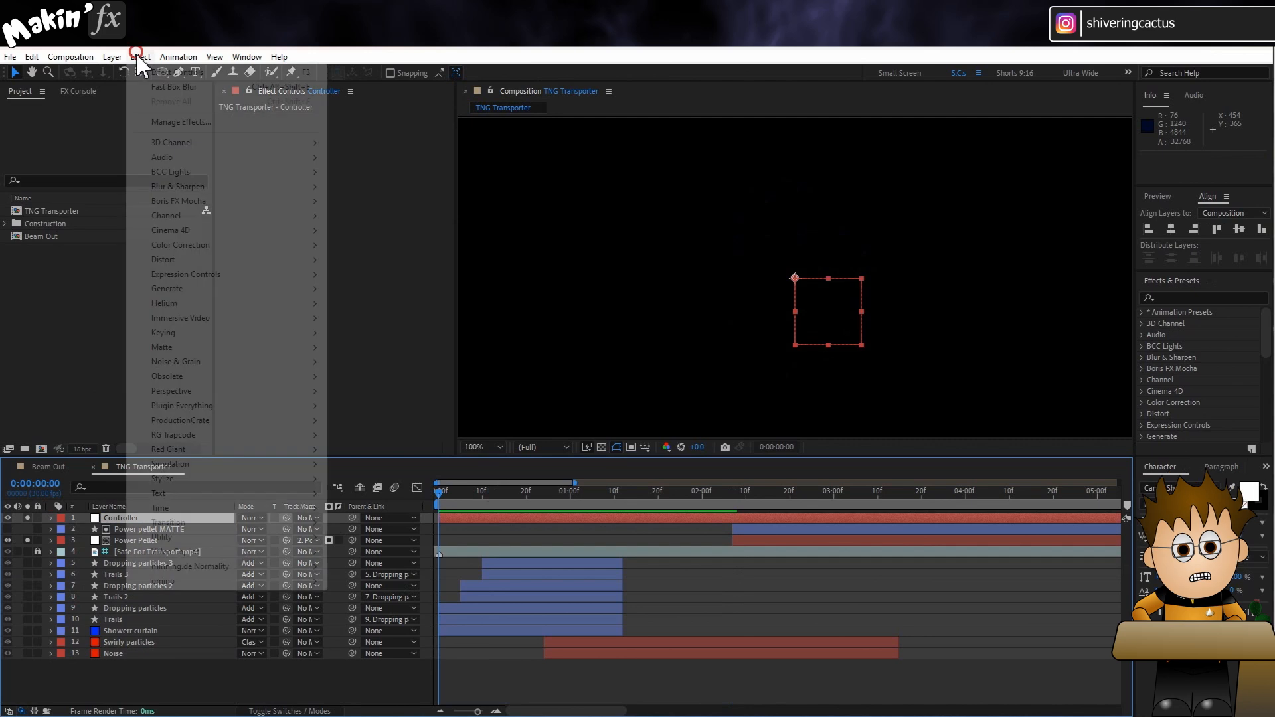
left_click(196, 273)
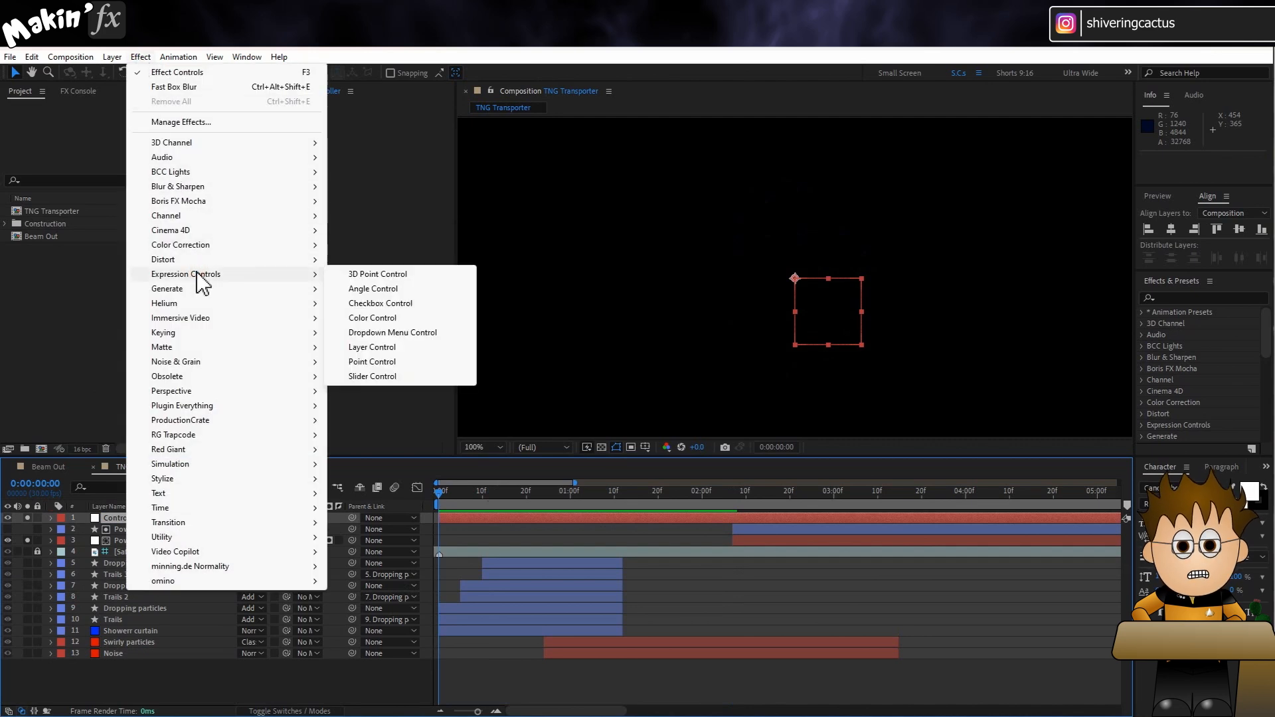
left_click(396, 303)
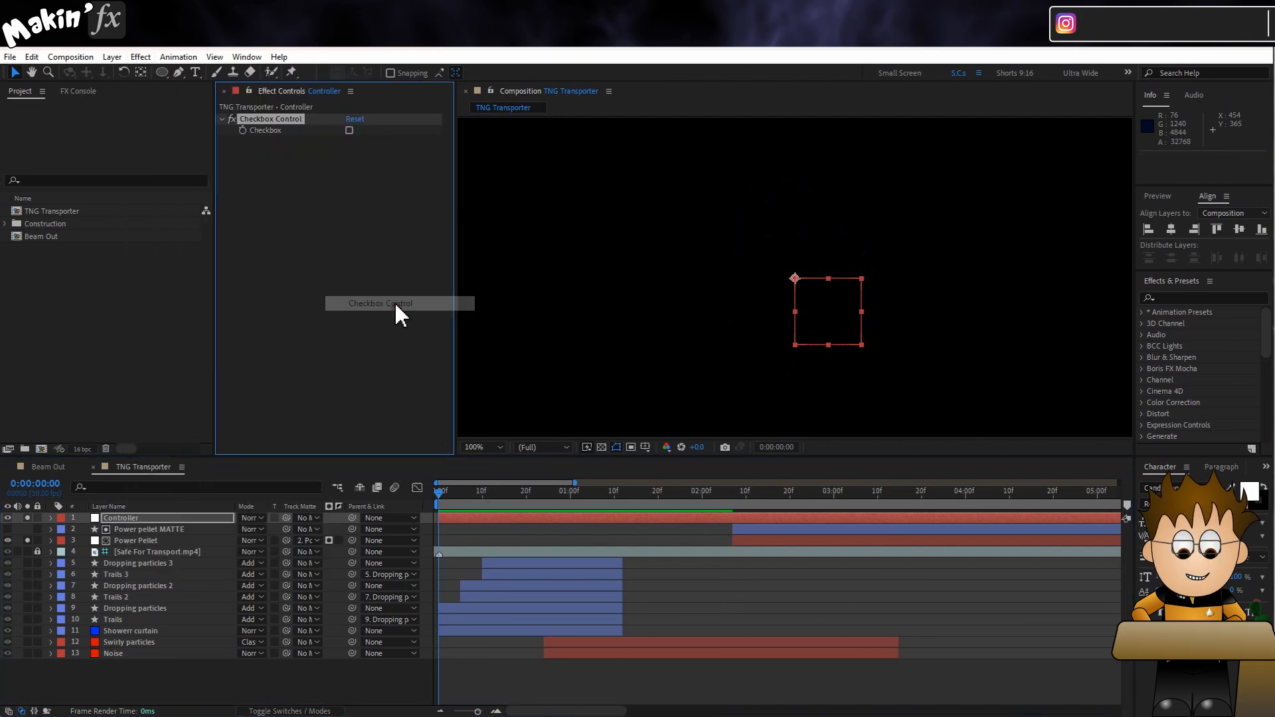
key("Return")
type("Shower curtain")
key("Return")
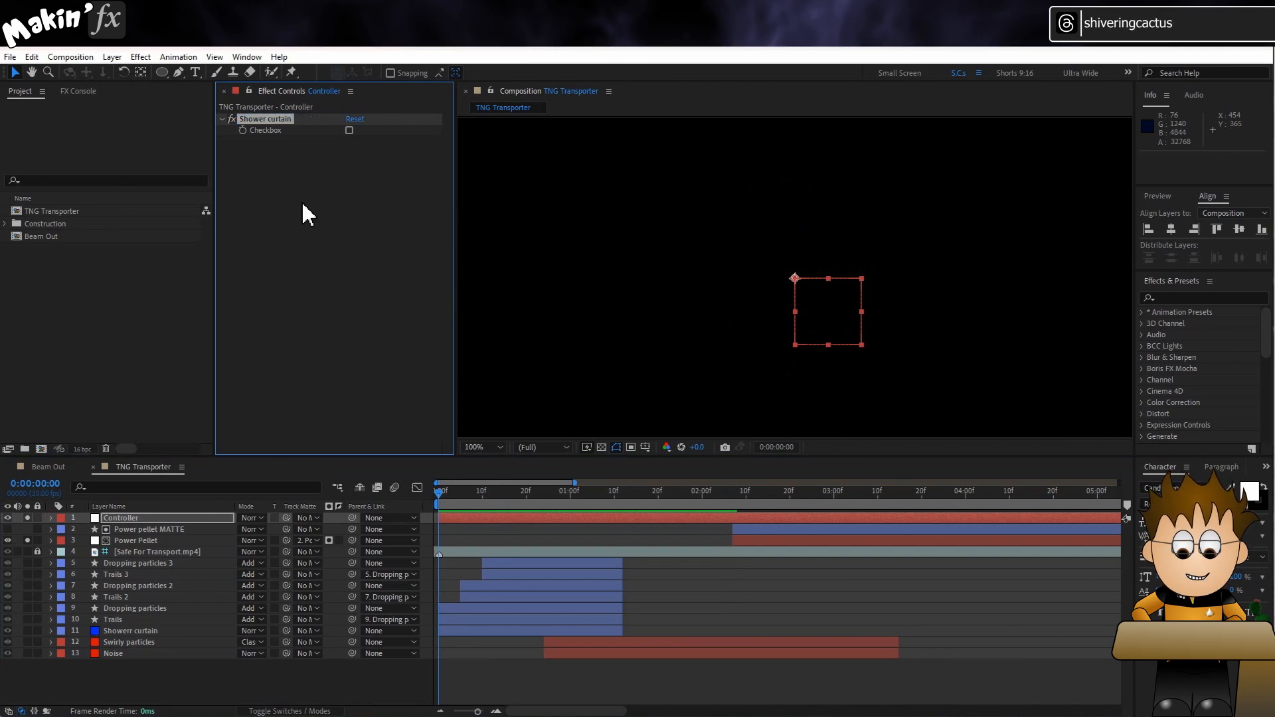
- Duplicate the Shower curtain checkbox control and rename the copy Sparkles
key("ctrl+d")
key("Return")
type("S")
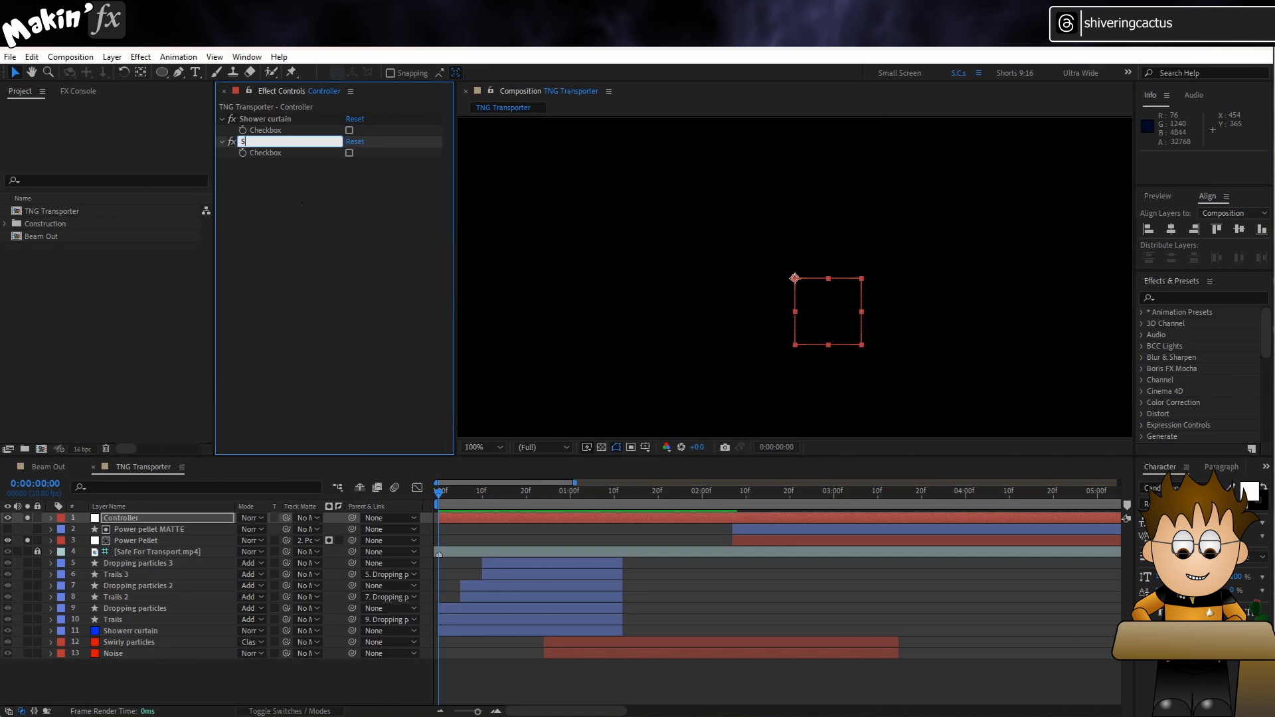
type("parkles")
key("Return")
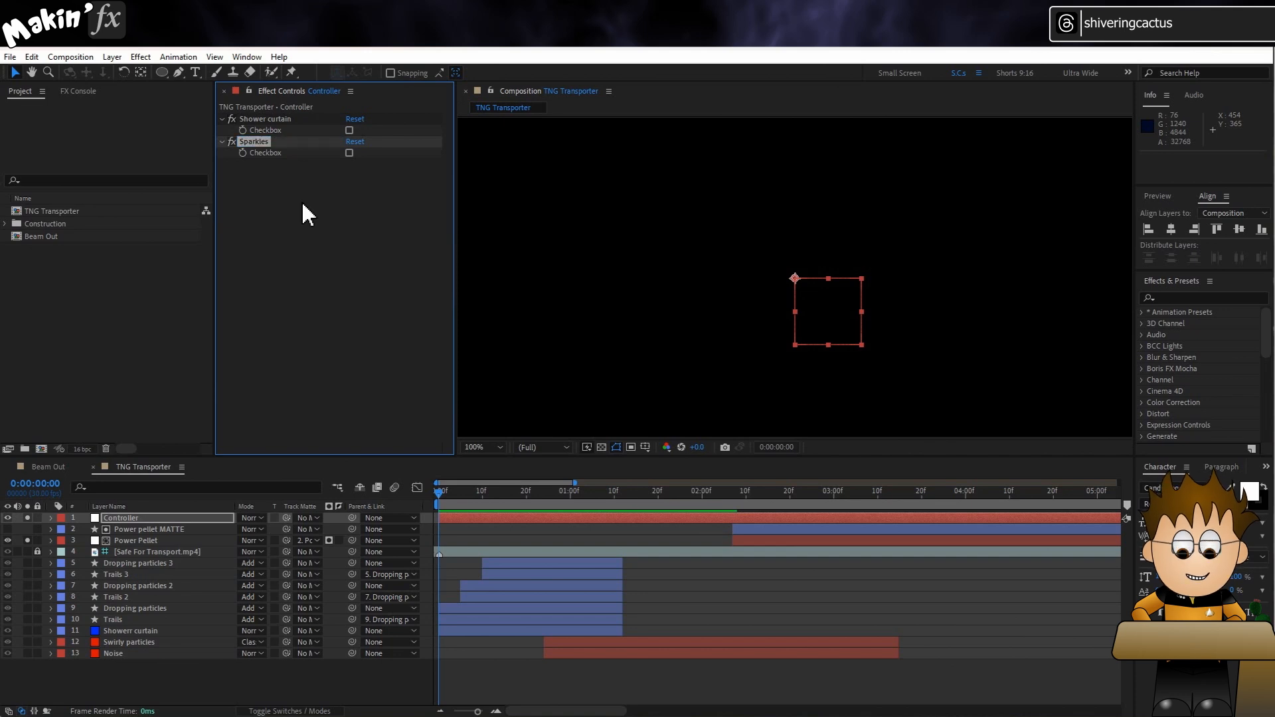
- Add a Point Control to the Controller null and name it Center of Effect
left_click(141, 57)
left_click(206, 274)
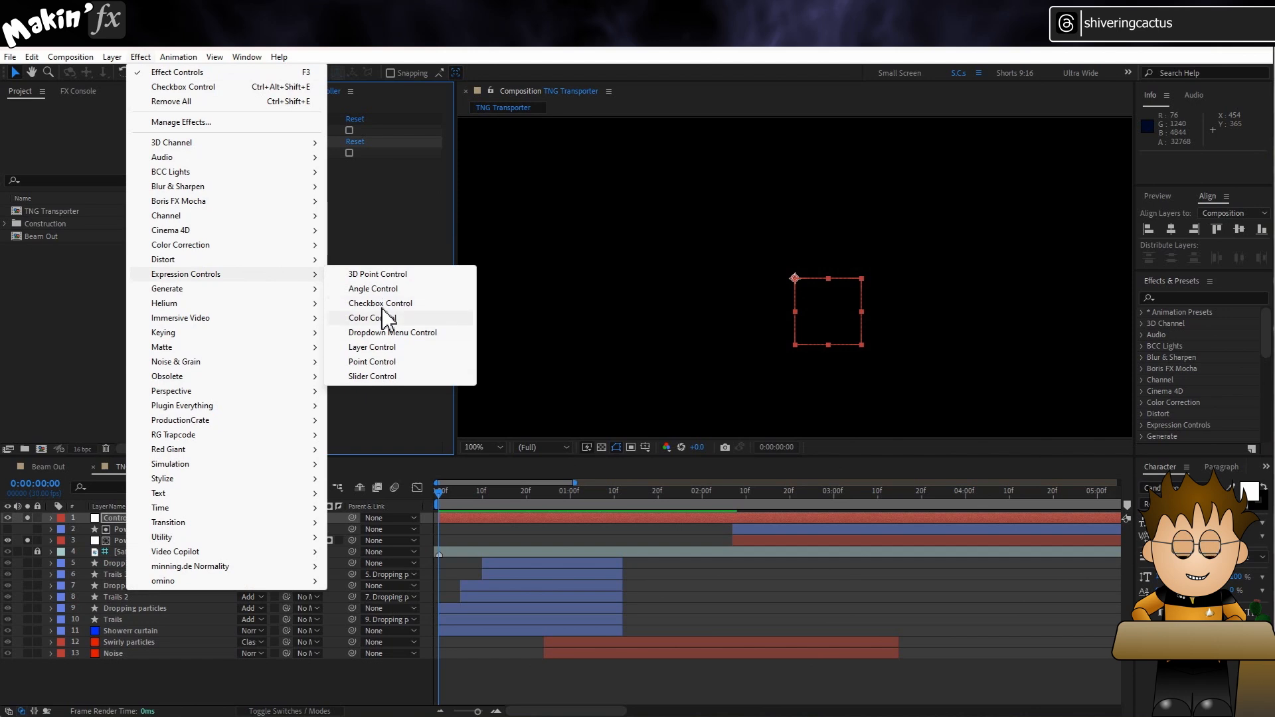
left_click(387, 362)
key("Return")
type("Ce")
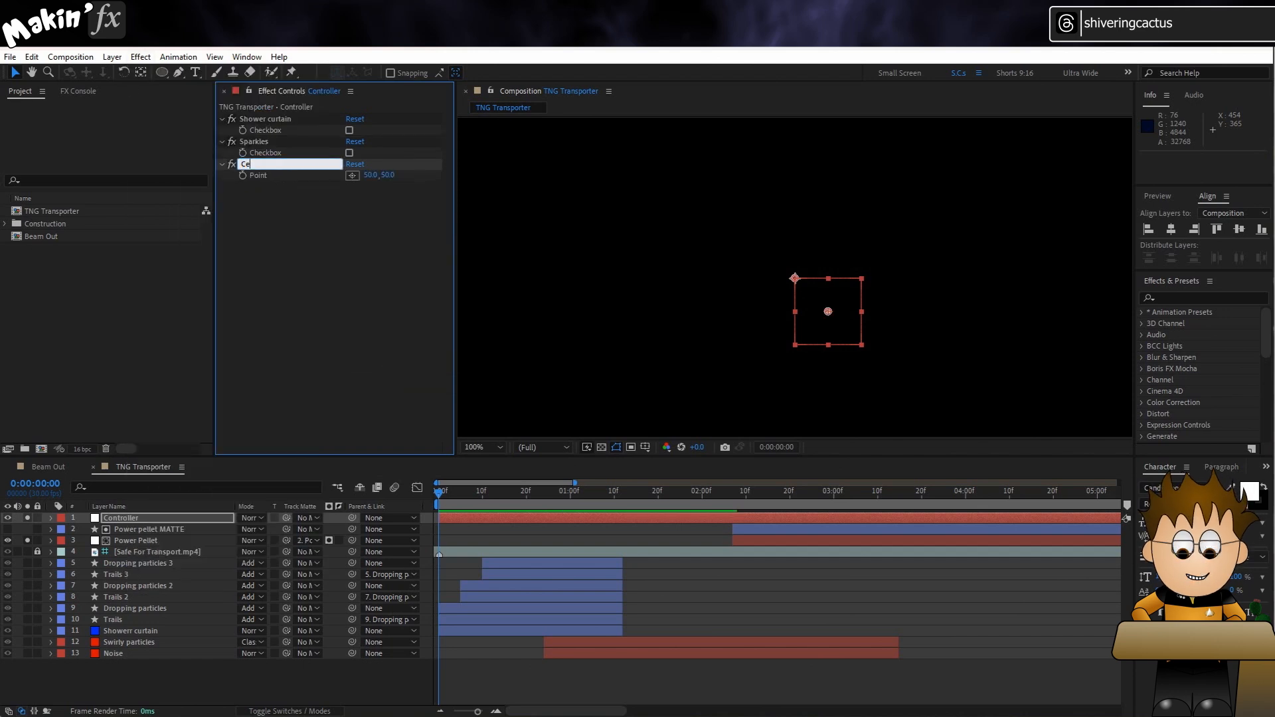
type("nter of Effe")
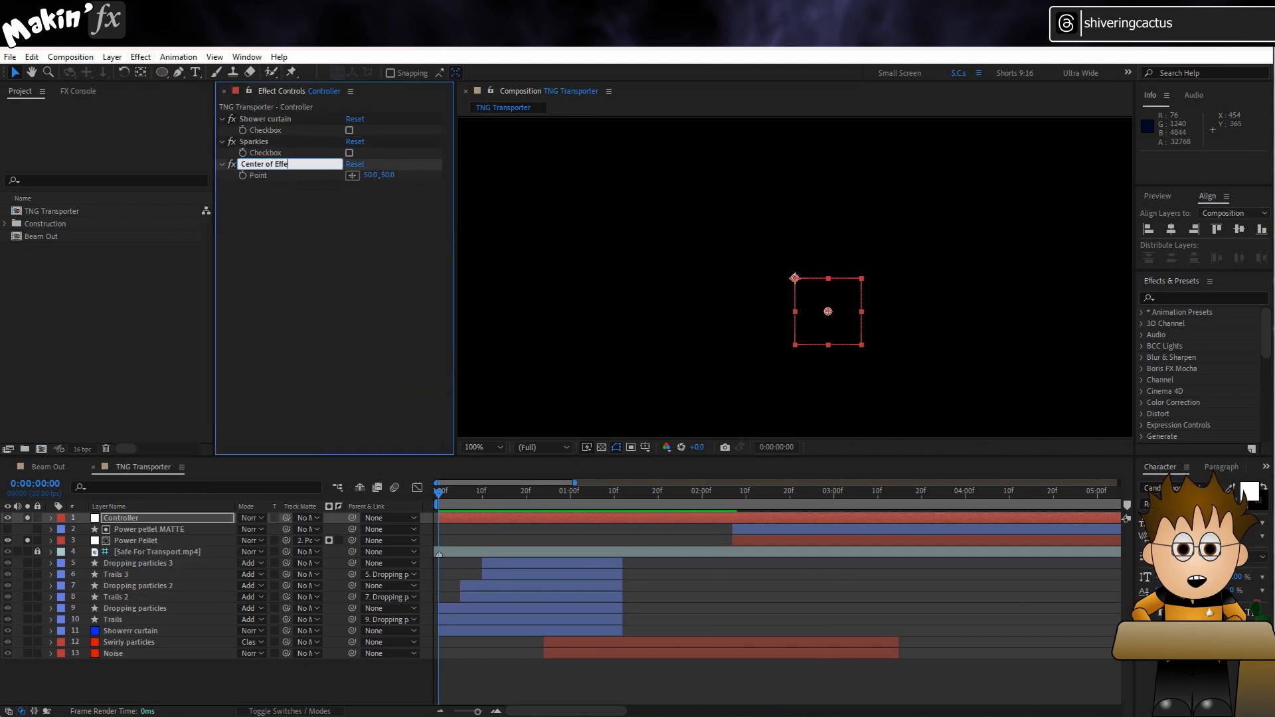
type("ct")
key("Return")
- Set the X coordinate of the Center of Effect point to 960
left_click(370, 176)
type("960")
key("Return")
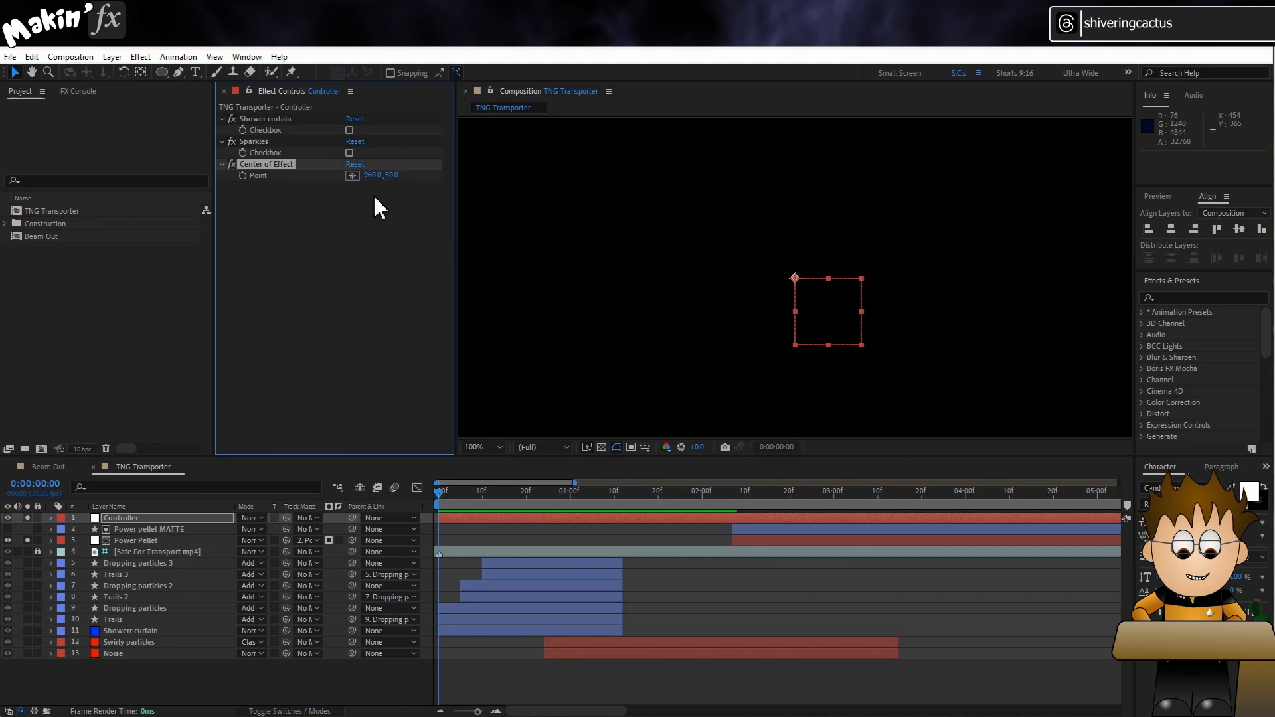
- Set the Y coordinate of the Center of Effect point to 540
left_click(394, 176)
type("540")
key("Return")
- Duplicate the Center of Effect point control and rename the copy Offset Power Pellet
key("ctrl+d")
key("Return")
type("Offset Pow")
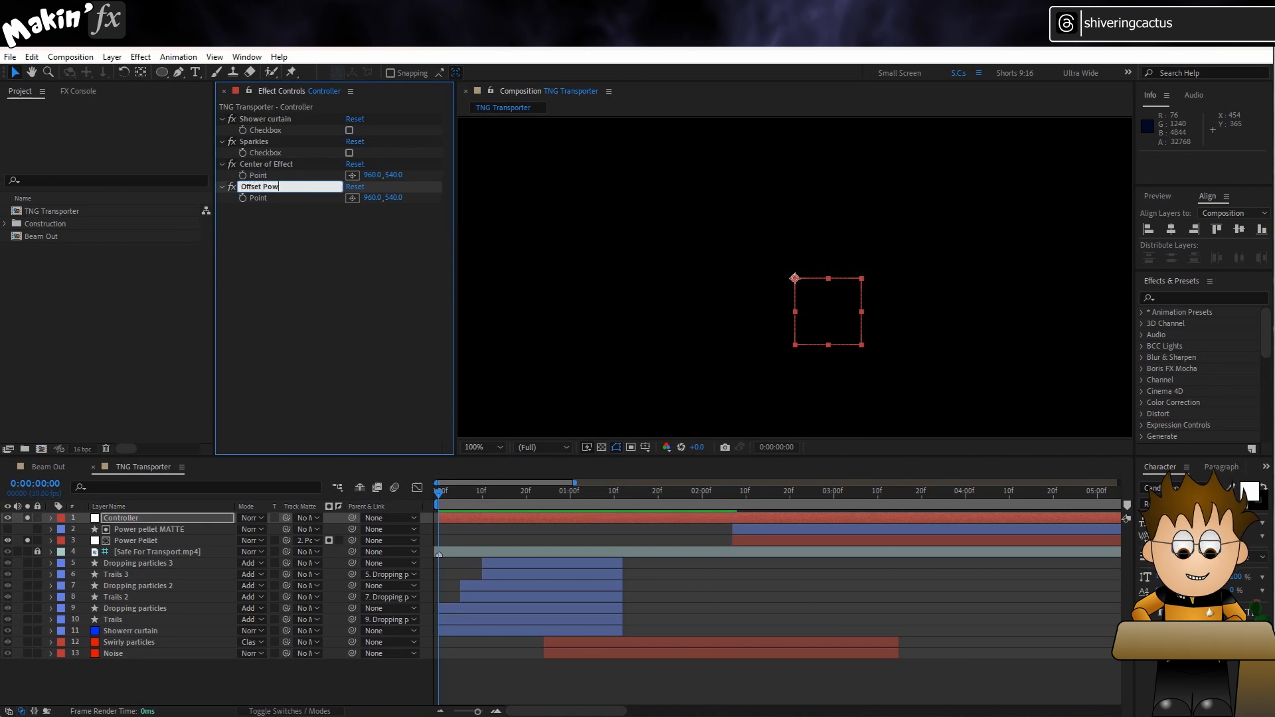
key("BackSpace")
key("BackSpace")
key("BackSpace")
type("Layer Pellet")
key("Return")
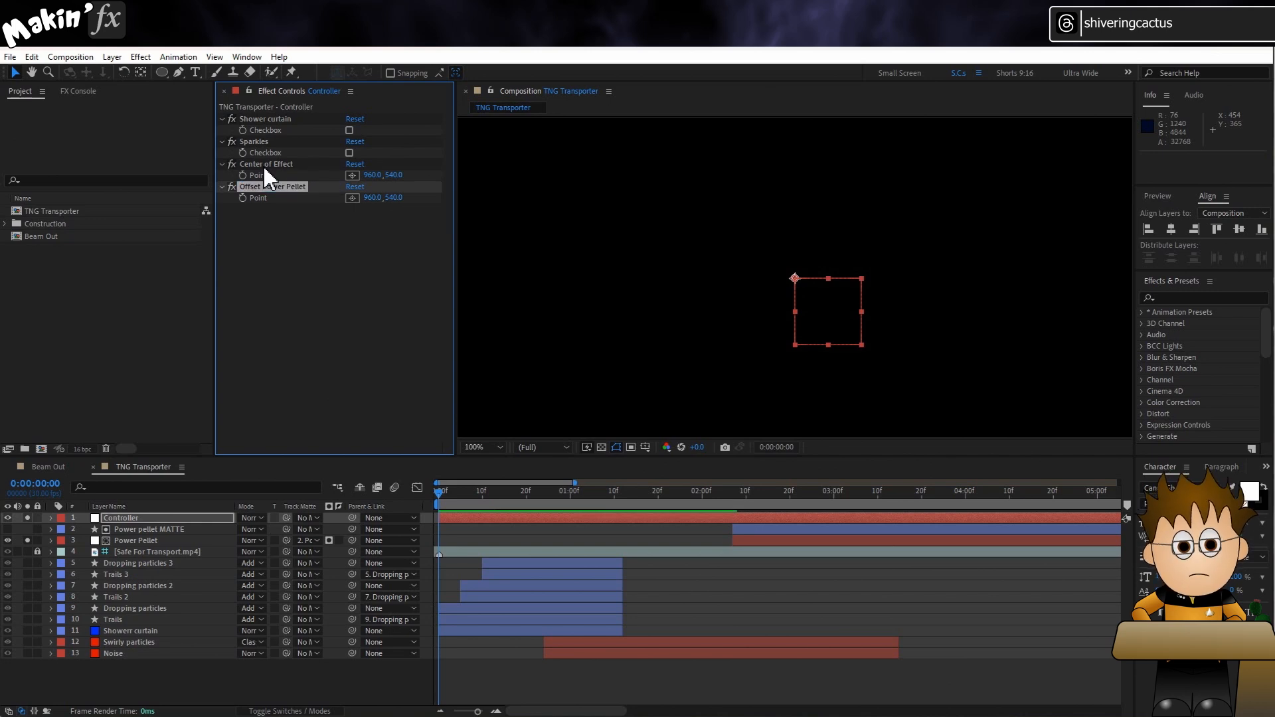
- Add a Slider Control named Width to the Controller null and set its value to 150
left_click(140, 57)
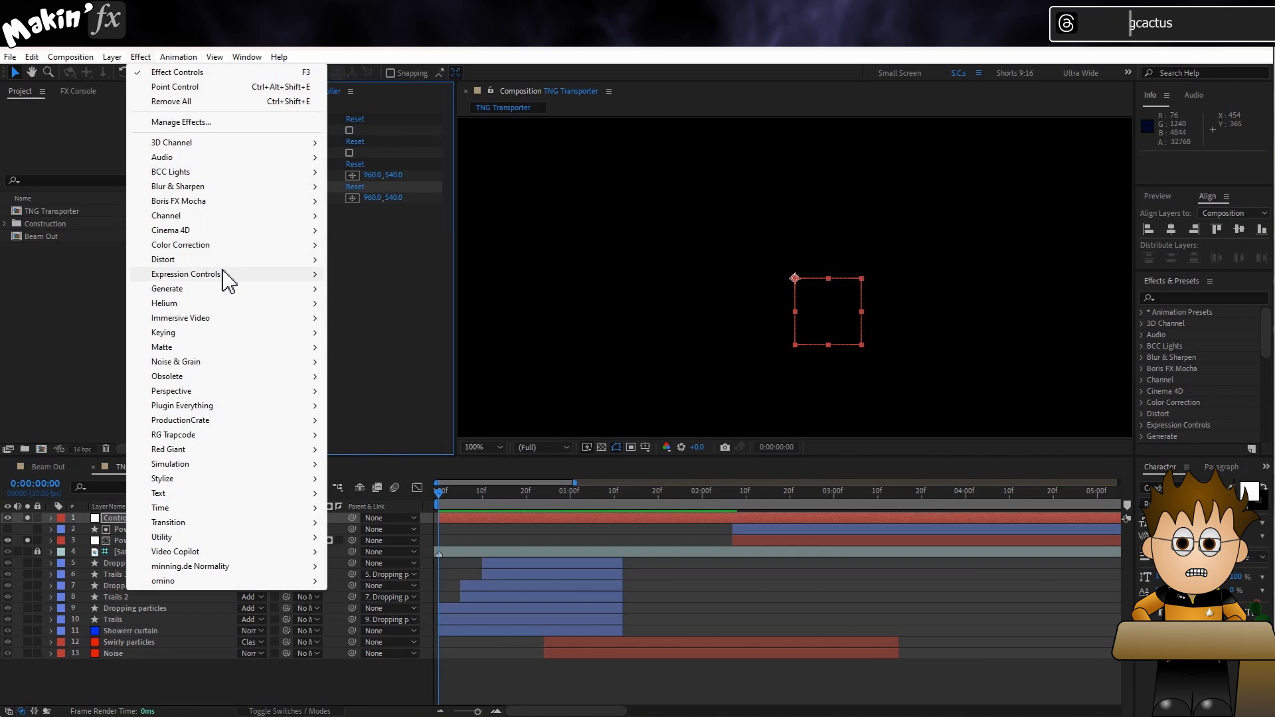
mouse_move(242, 274)
left_click(380, 372)
key("Return")
type("Width")
key("Return")
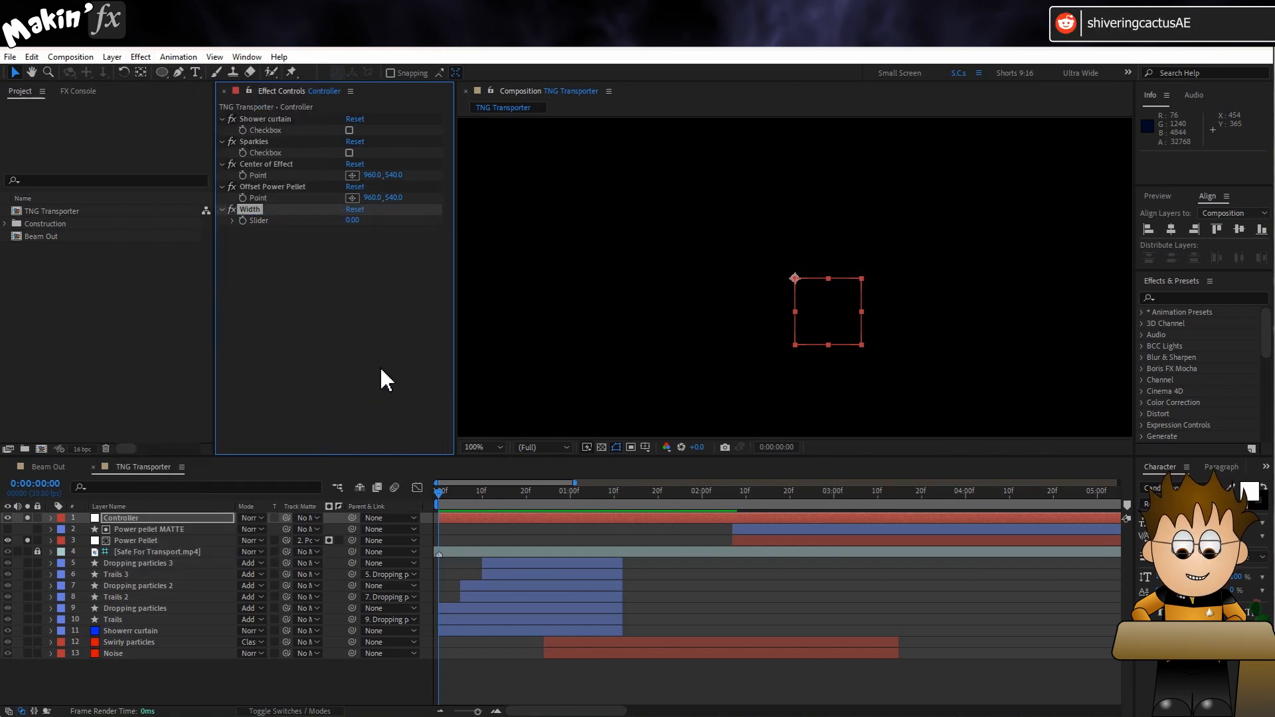
left_click(352, 220)
type("150")
key("Return")
- Duplicate the Width slider control, rename the copy Height and set its value to 225
key("ctrl+d")
key("Return")
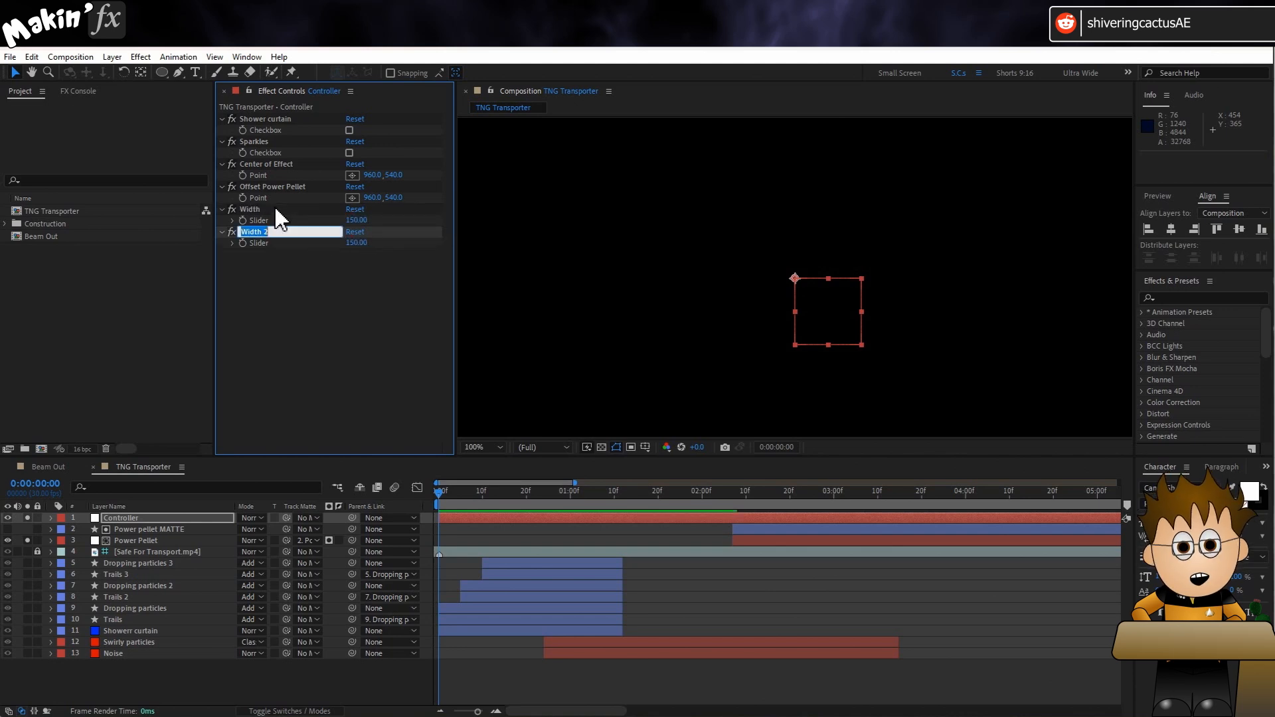
type("Height")
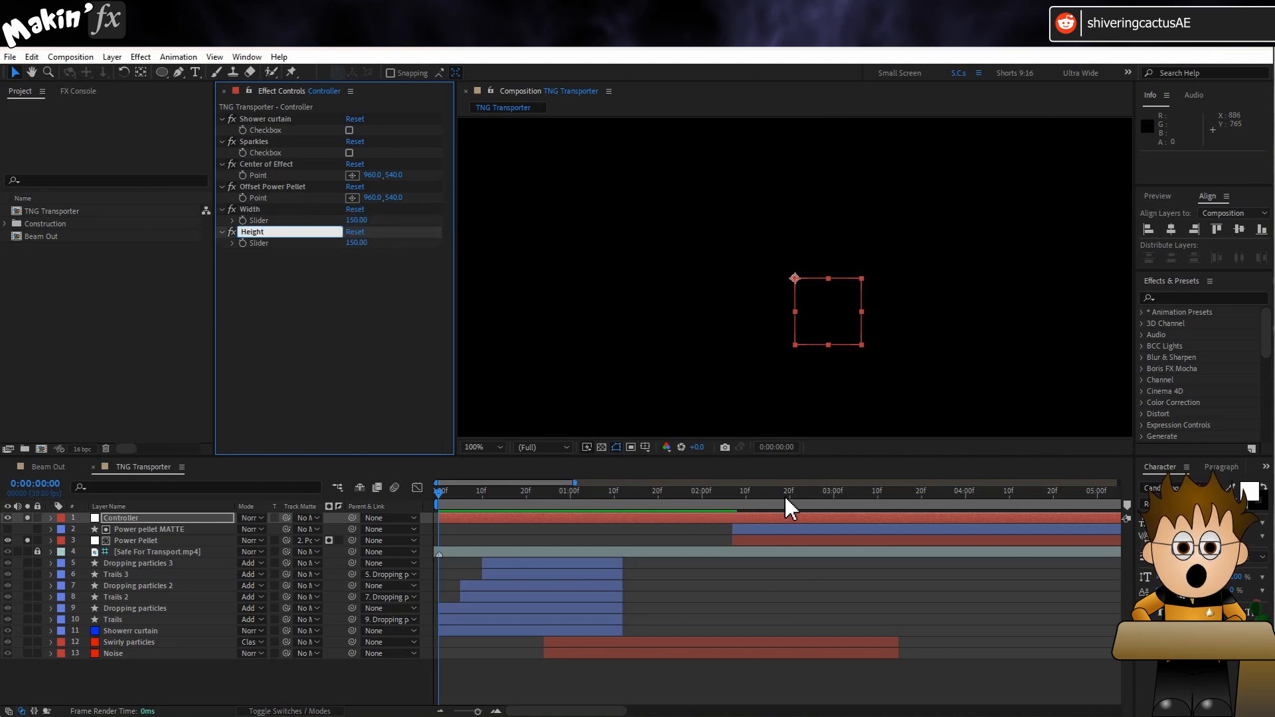
left_click(357, 243)
type("225")
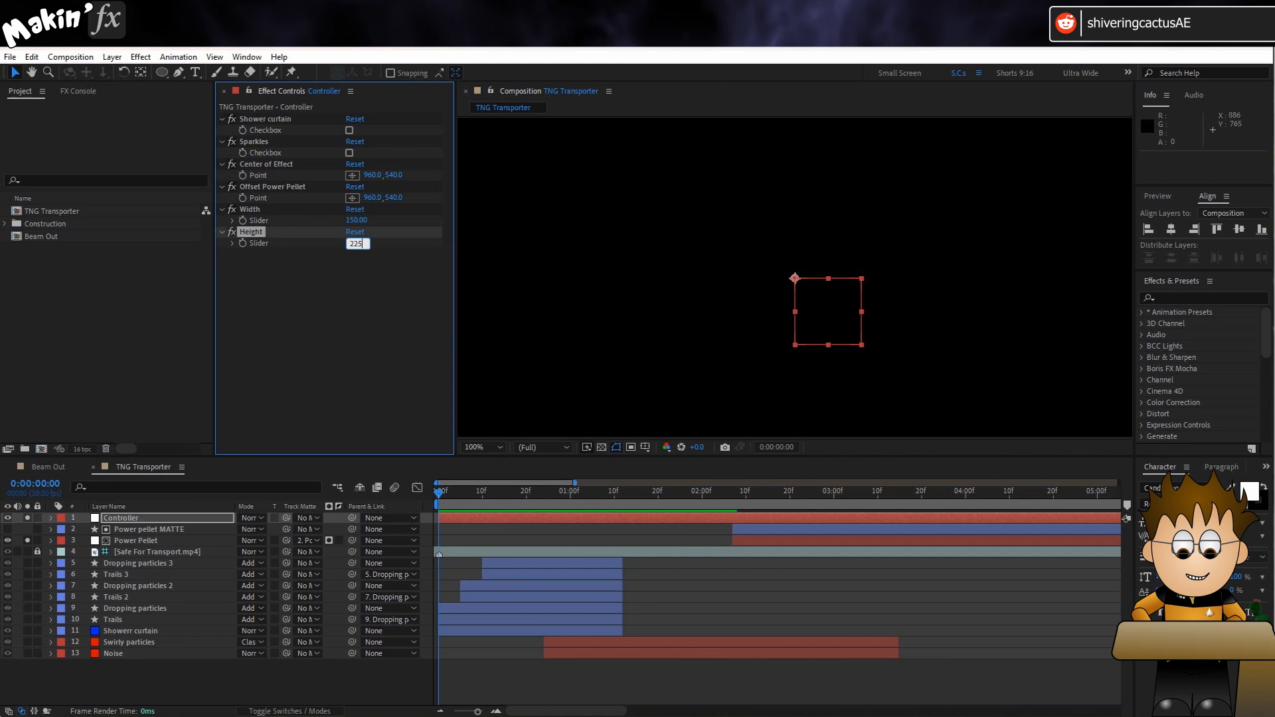
key("Return")
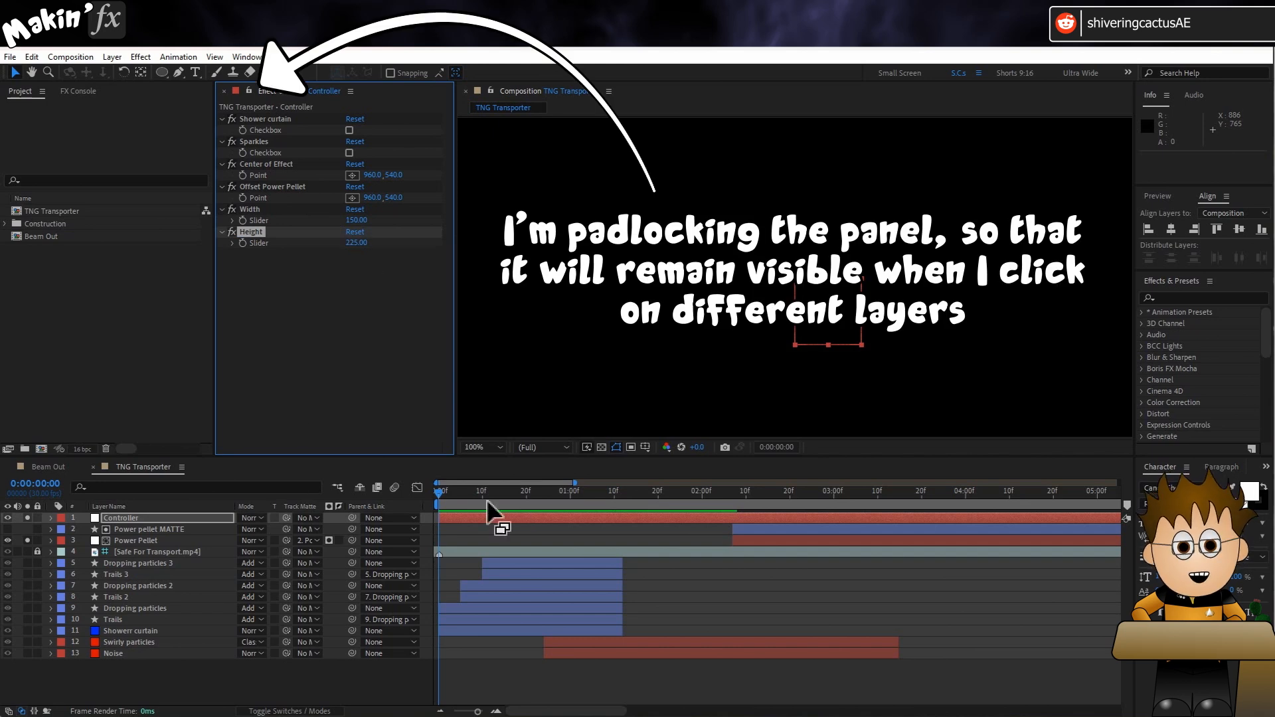
- Lock the Controller's effect controls in view and link the Dropping particles Opacity to the Shower curtain checkbox, multiplied by 100
left_click(249, 91)
left_click(145, 610)
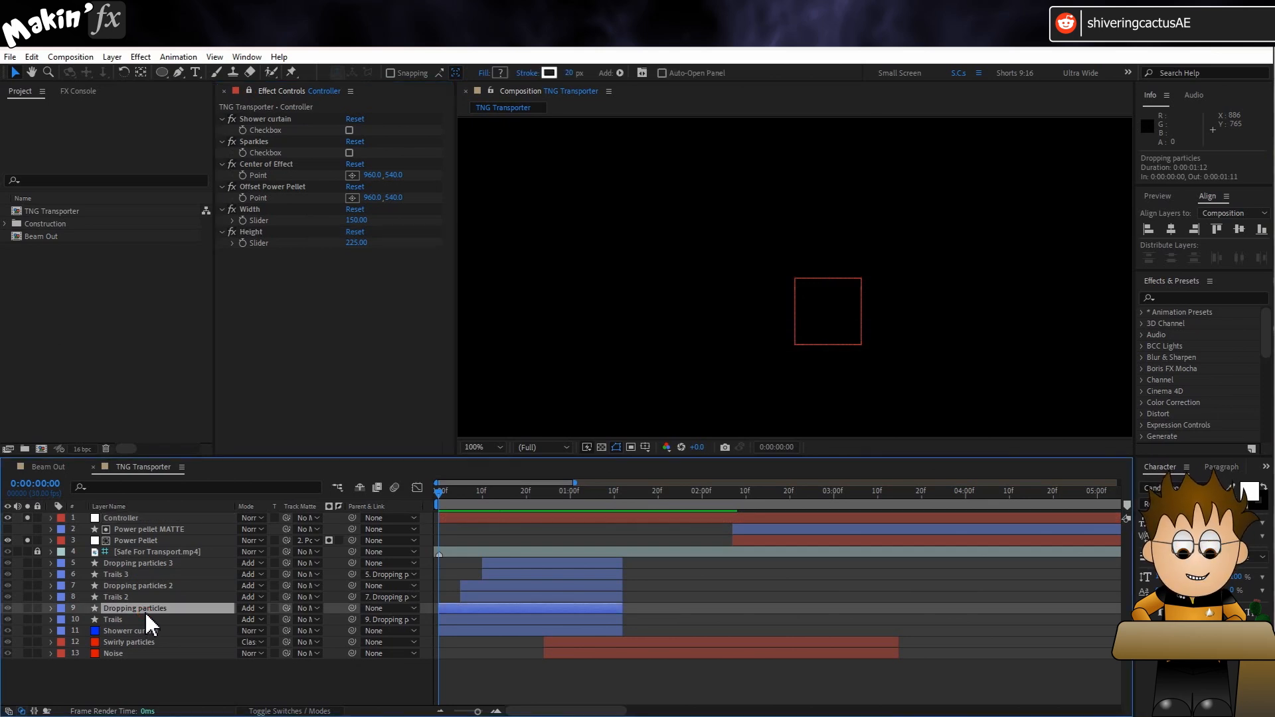
key("t")
left_click_drag(360, 619, 269, 130)
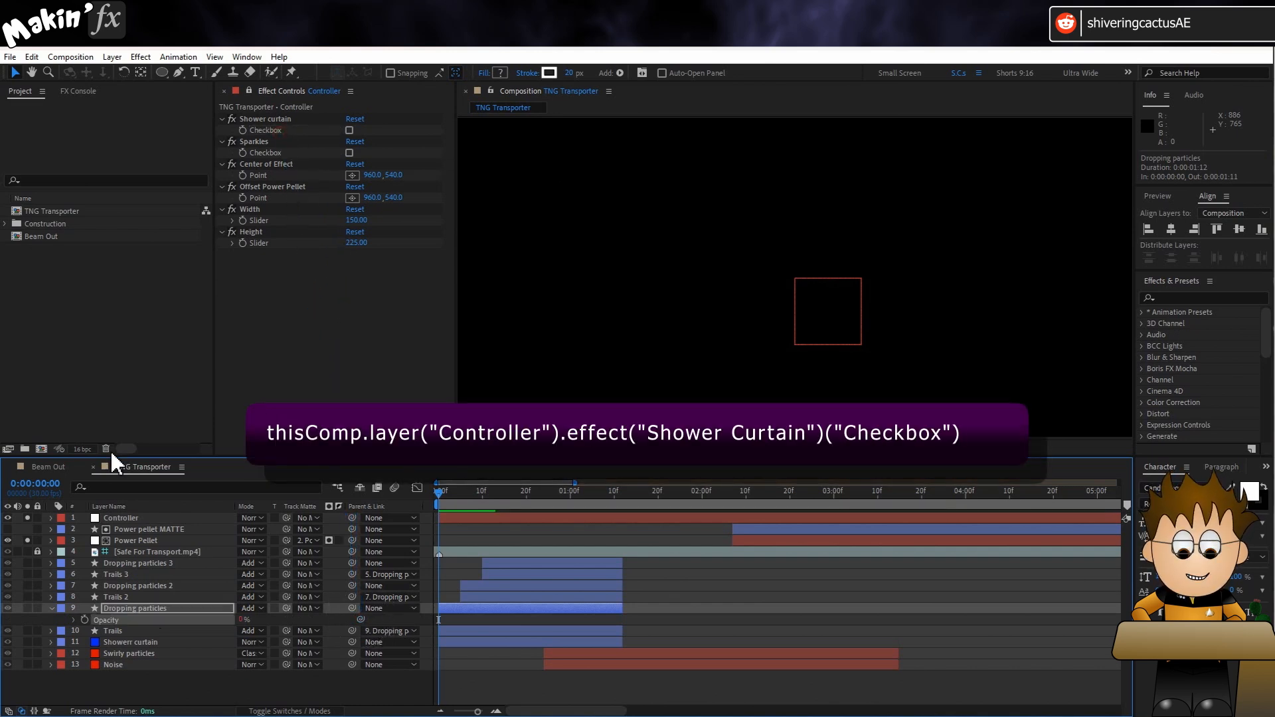
left_click(797, 631)
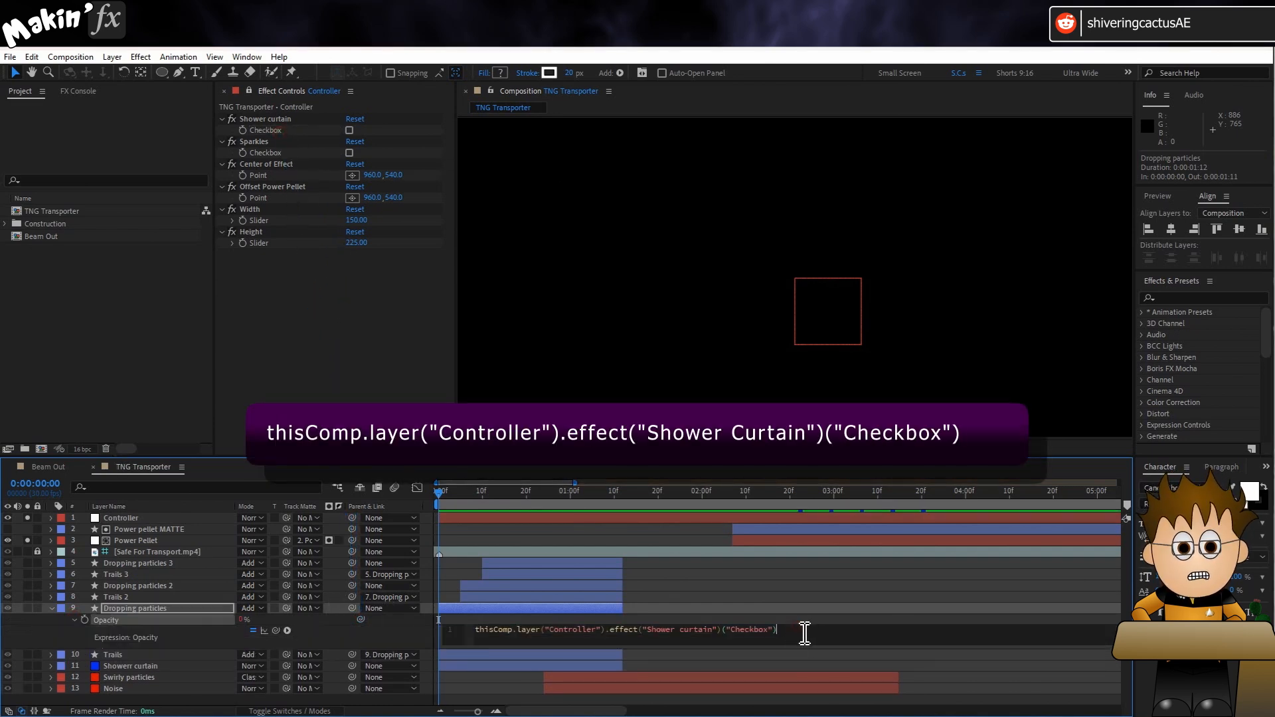
type("*100")
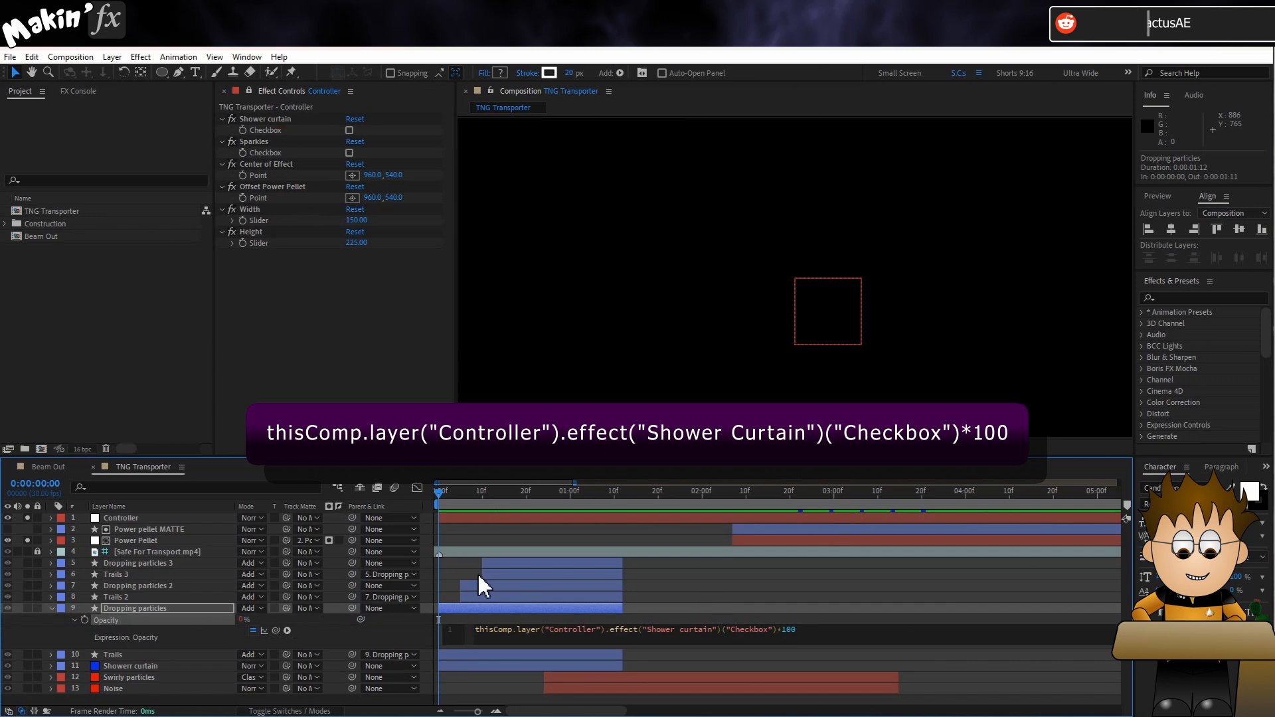
left_click(407, 641)
- Copy the Dropping particles Opacity expression to all Trails layers and to Dropping particles 2 and 3
left_click(123, 619)
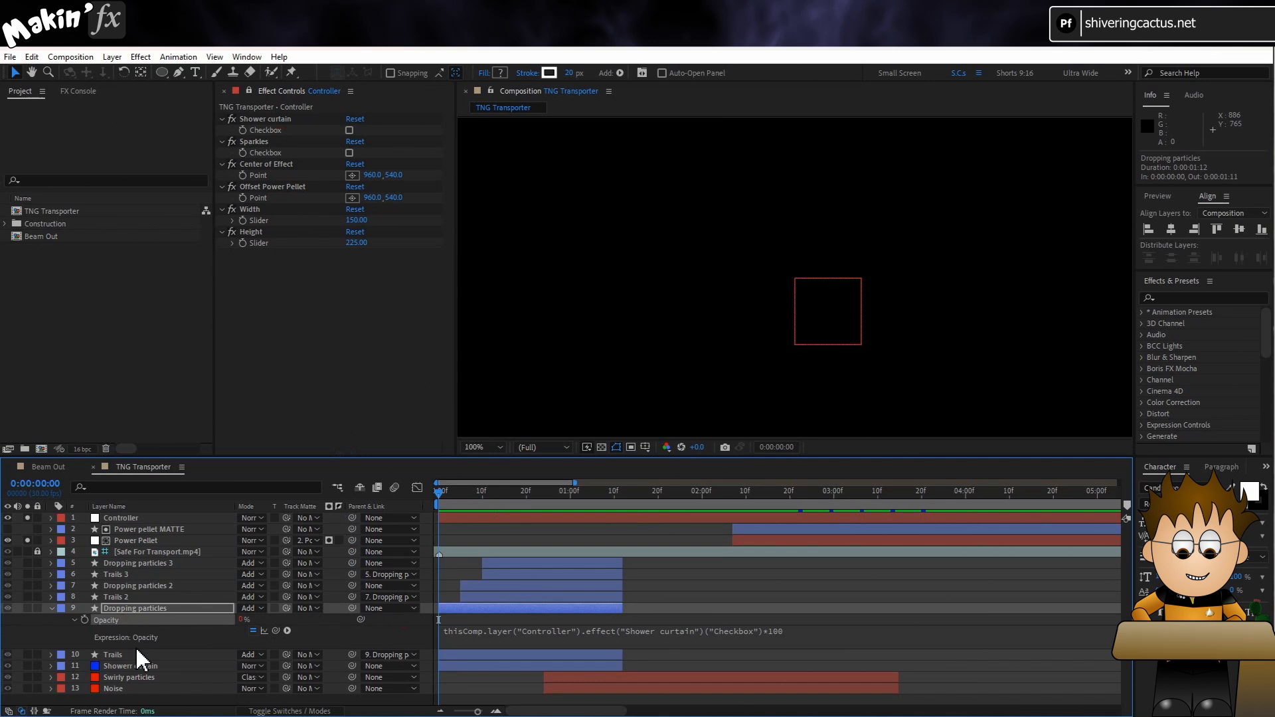
left_click(134, 652)
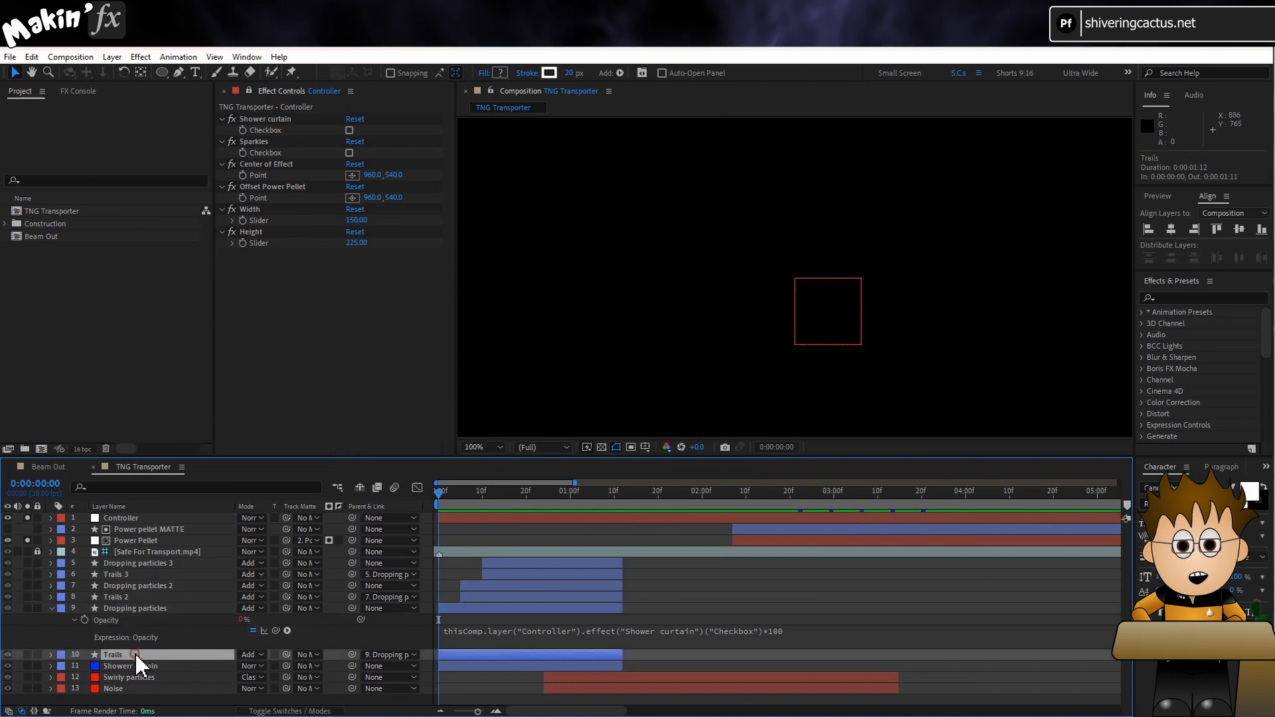
left_click(136, 599)
left_click(144, 564, "shift")
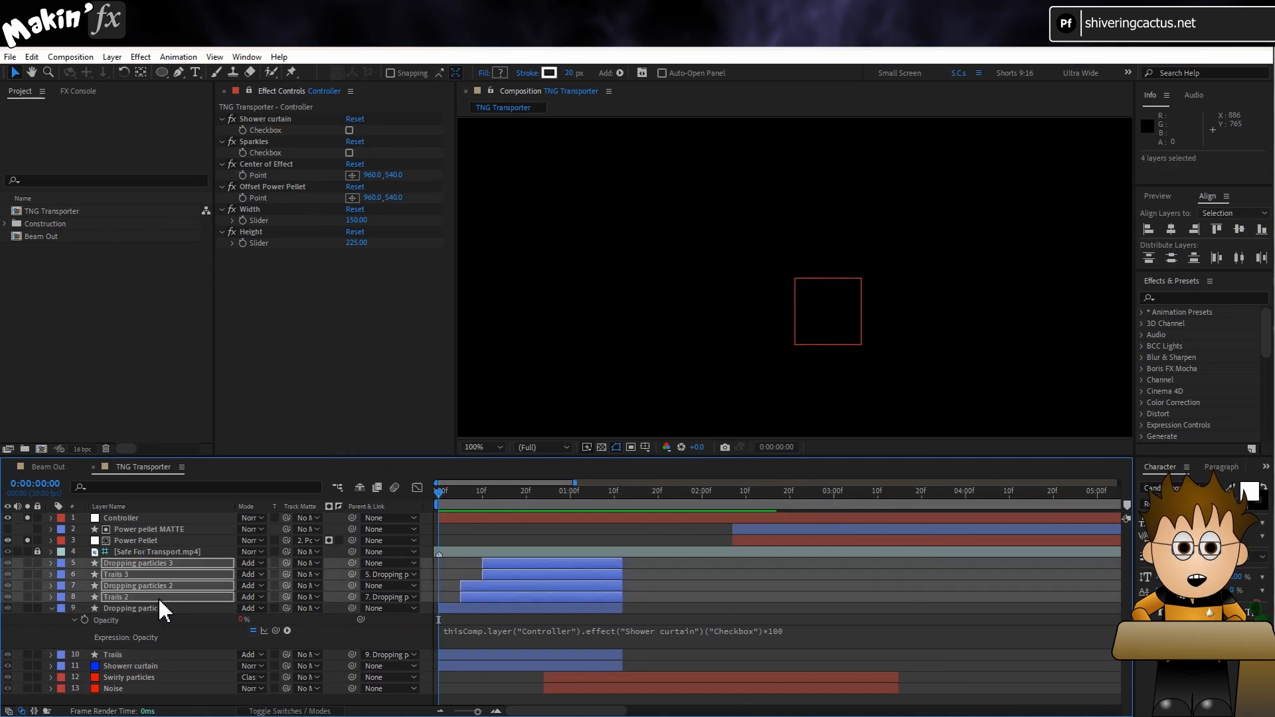
left_click(131, 563)
key("t")
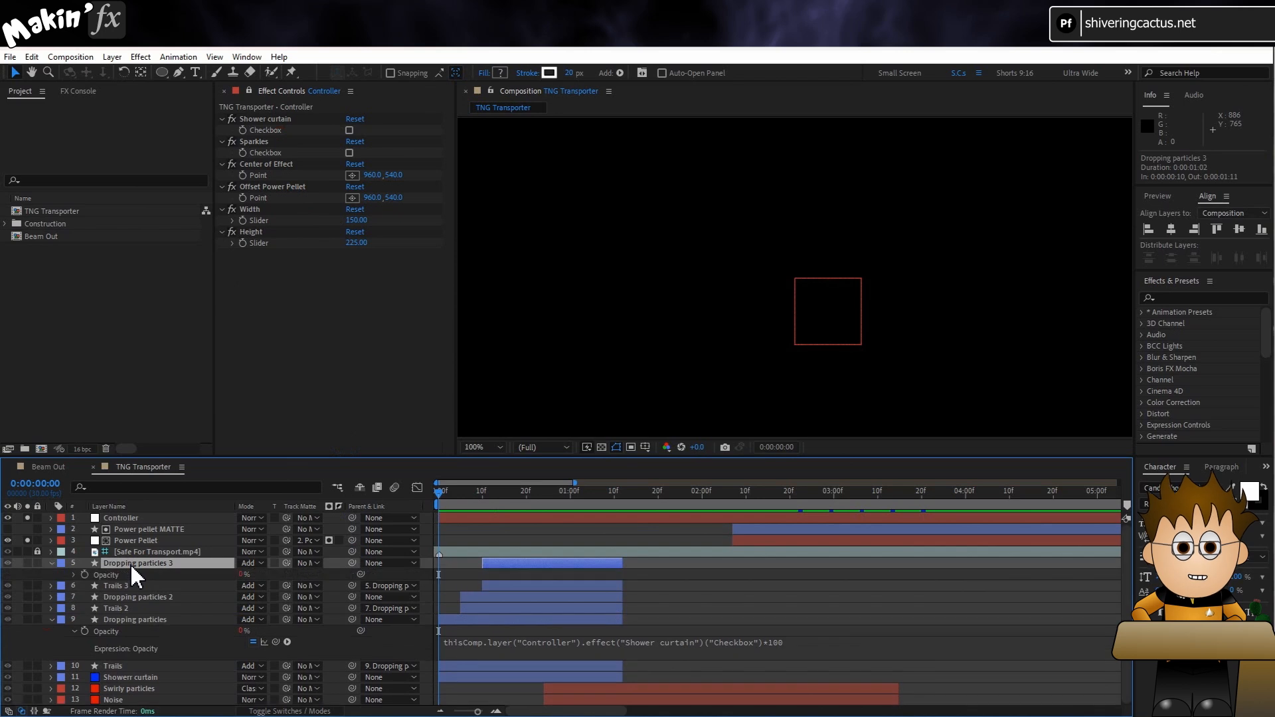
- Turn on the Shower curtain checkbox on the Controller
left_click(350, 130)
left_click(350, 130)
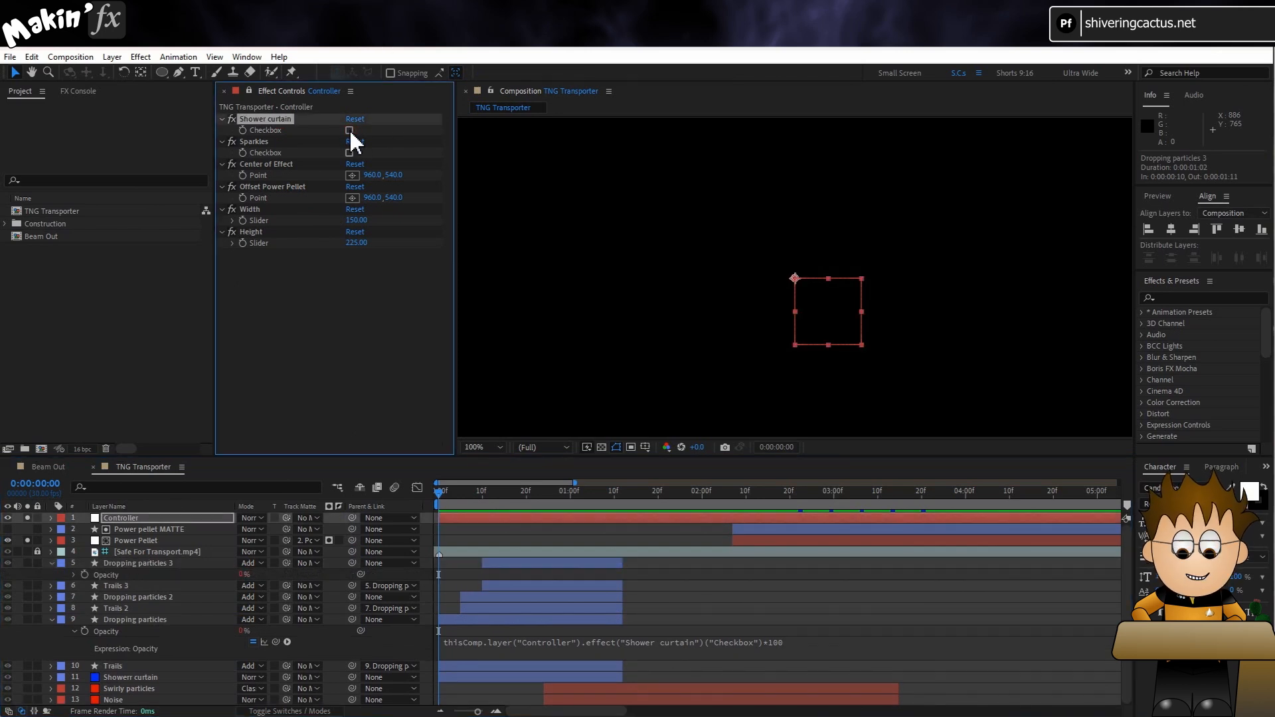
left_click(349, 130)
- Collapse the Dropping particles layer properties and take the Power Pellet and Controller layers out of solo
left_click(52, 563)
left_click(27, 540)
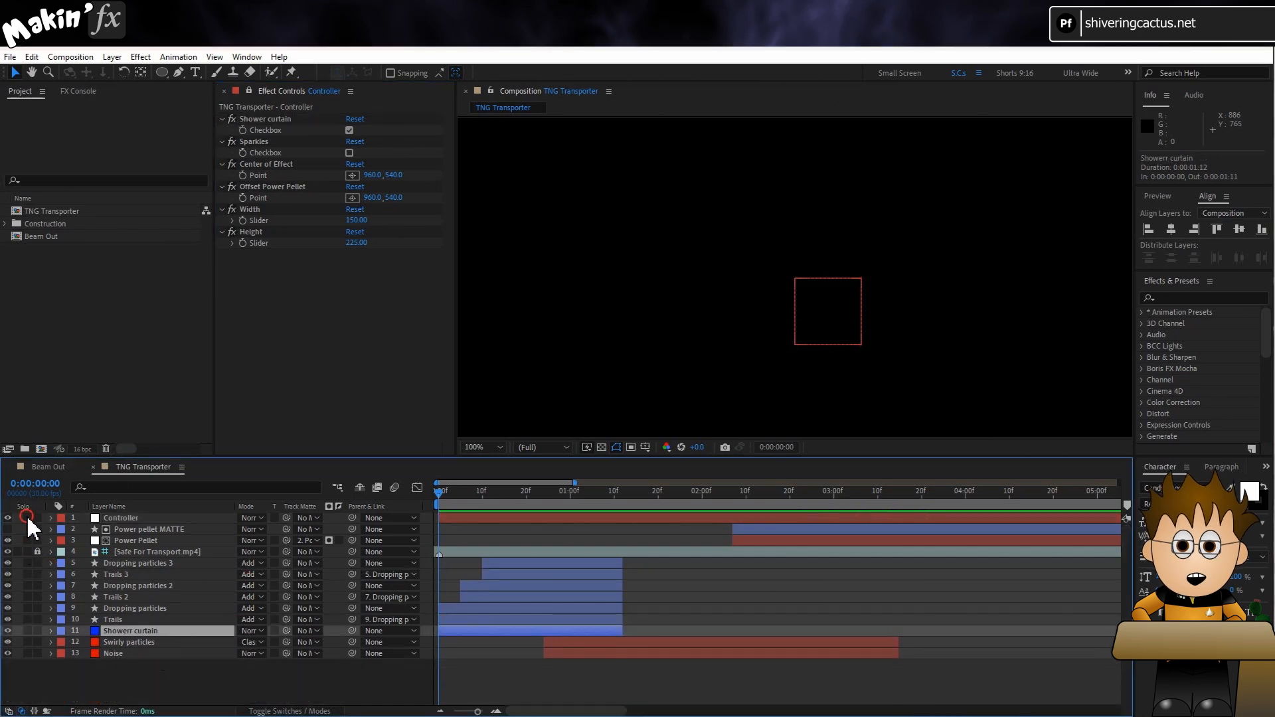
left_click(27, 517)
- Give the Shower curtain layer's Opacity an if/else expression returning value when the Shower curtain checkbox equals 1, otherwise 0
key("t")
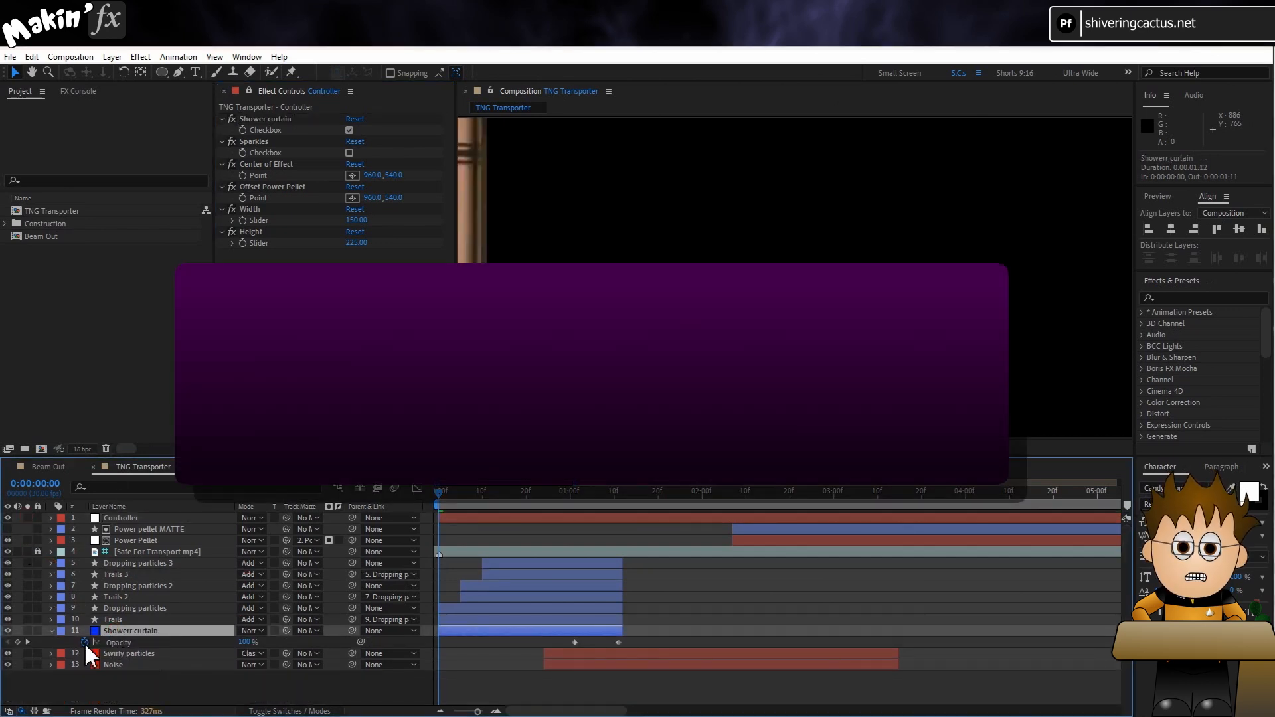
left_click(84, 642, "alt")
type("if (")
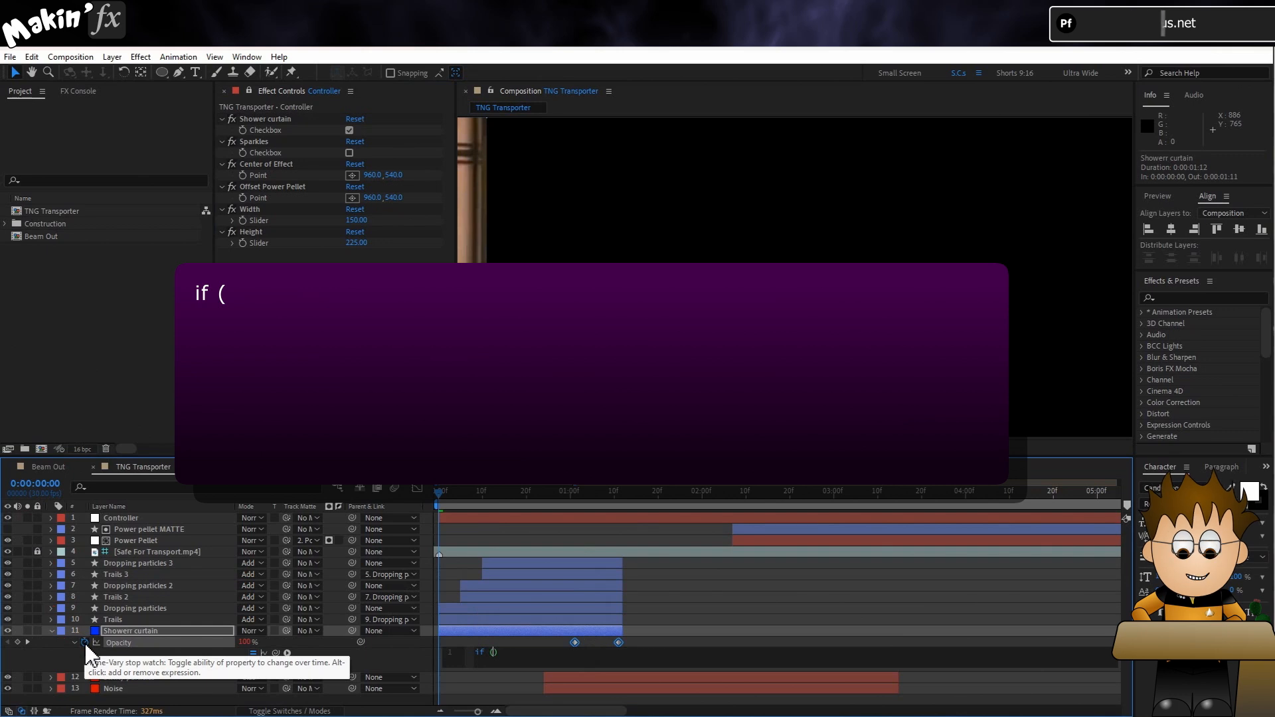
left_click_drag(277, 652, 279, 134)
type("==")
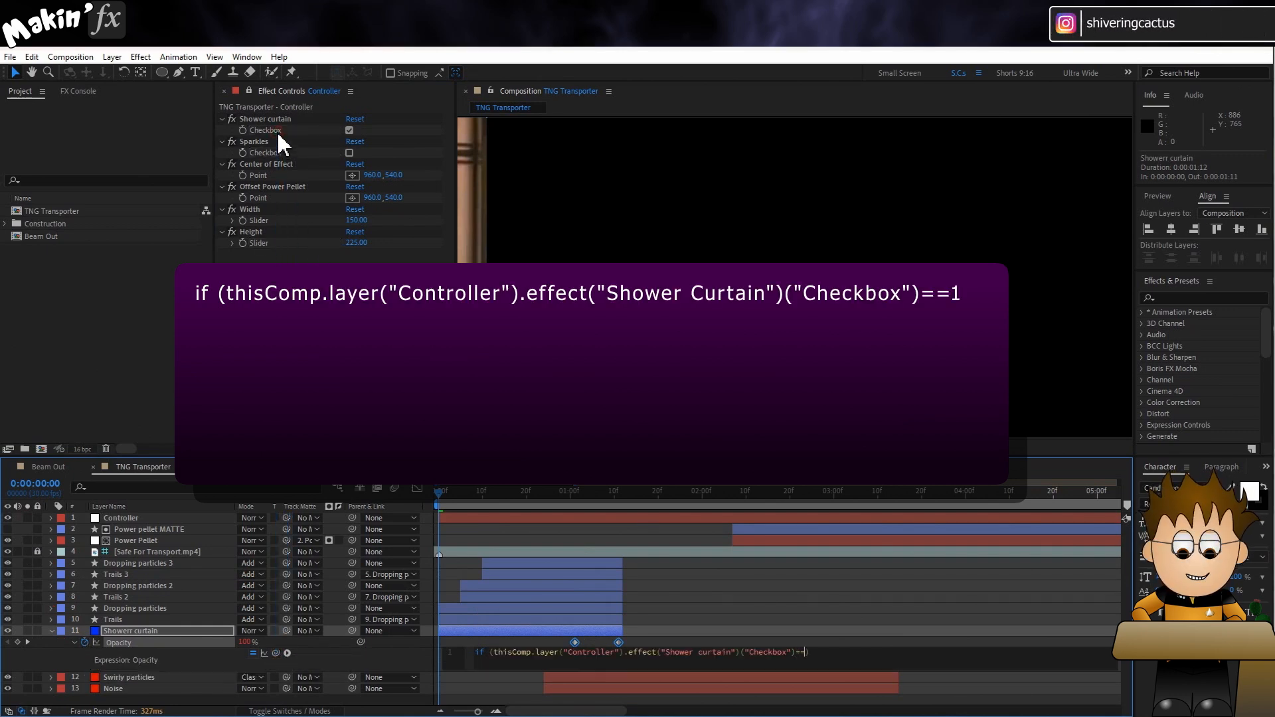
type("1) {")
key("Return")
type("value")
key("Return")
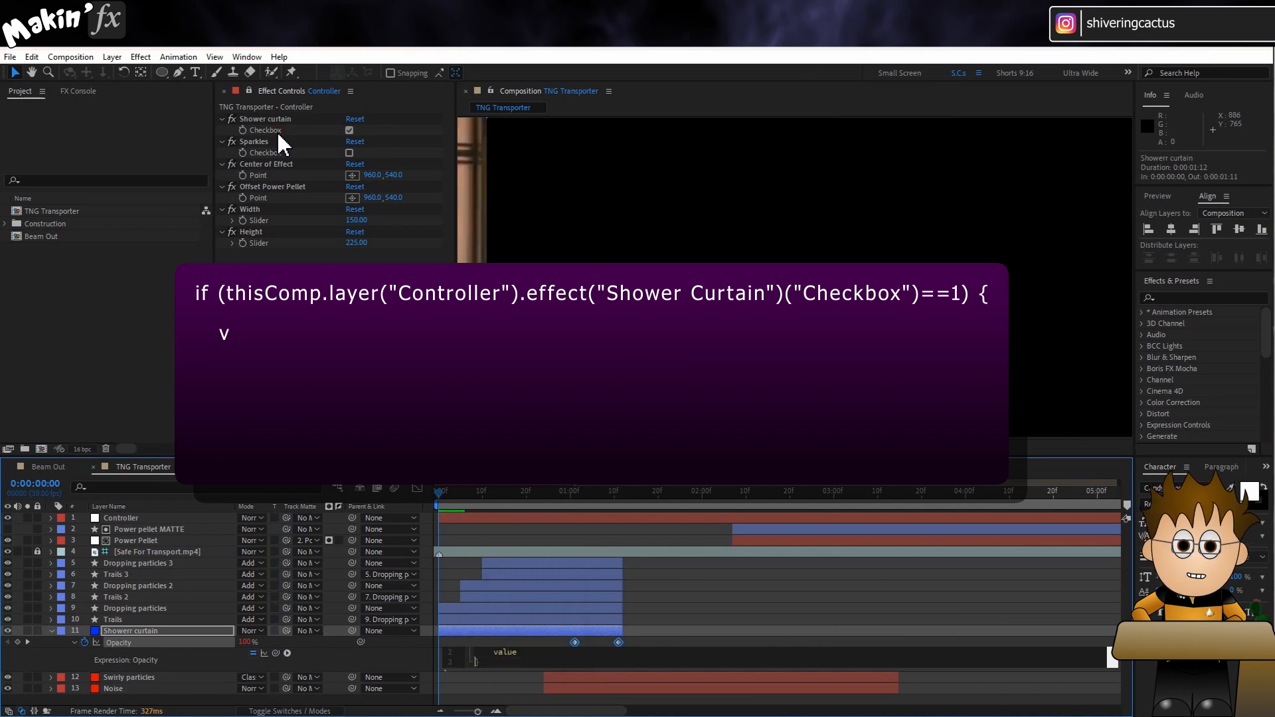
type("} else {")
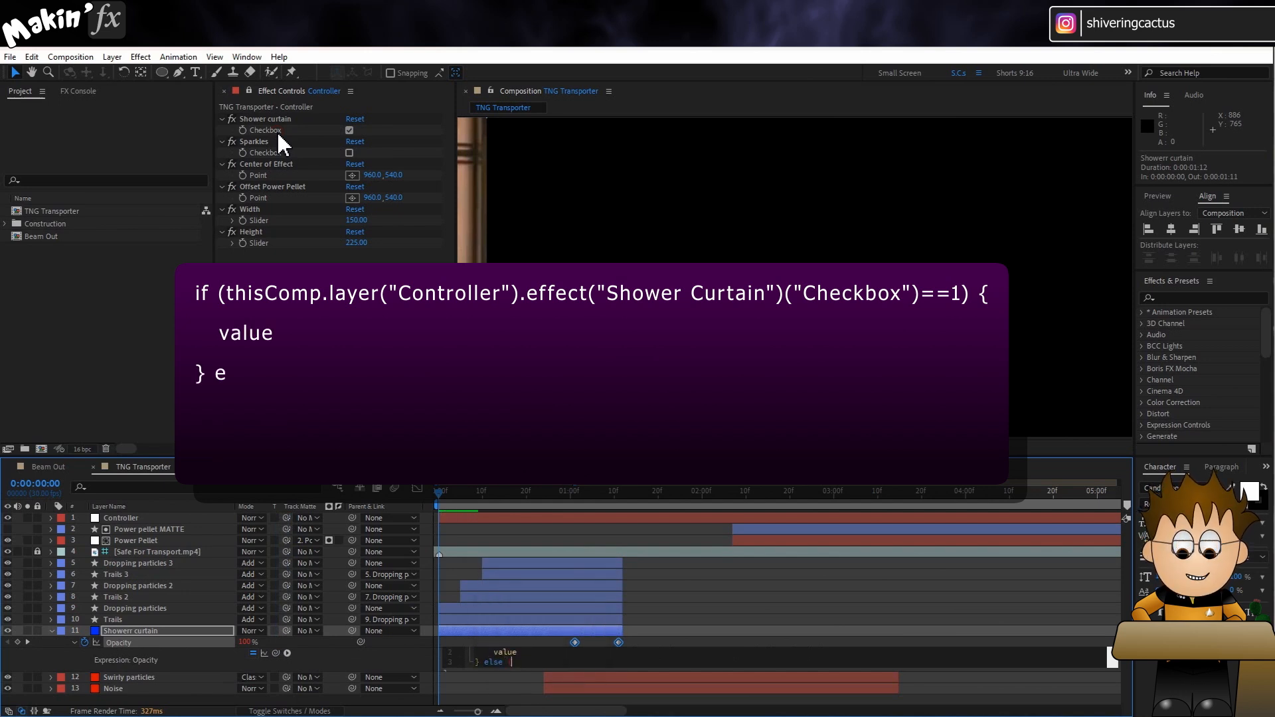
key("Return")
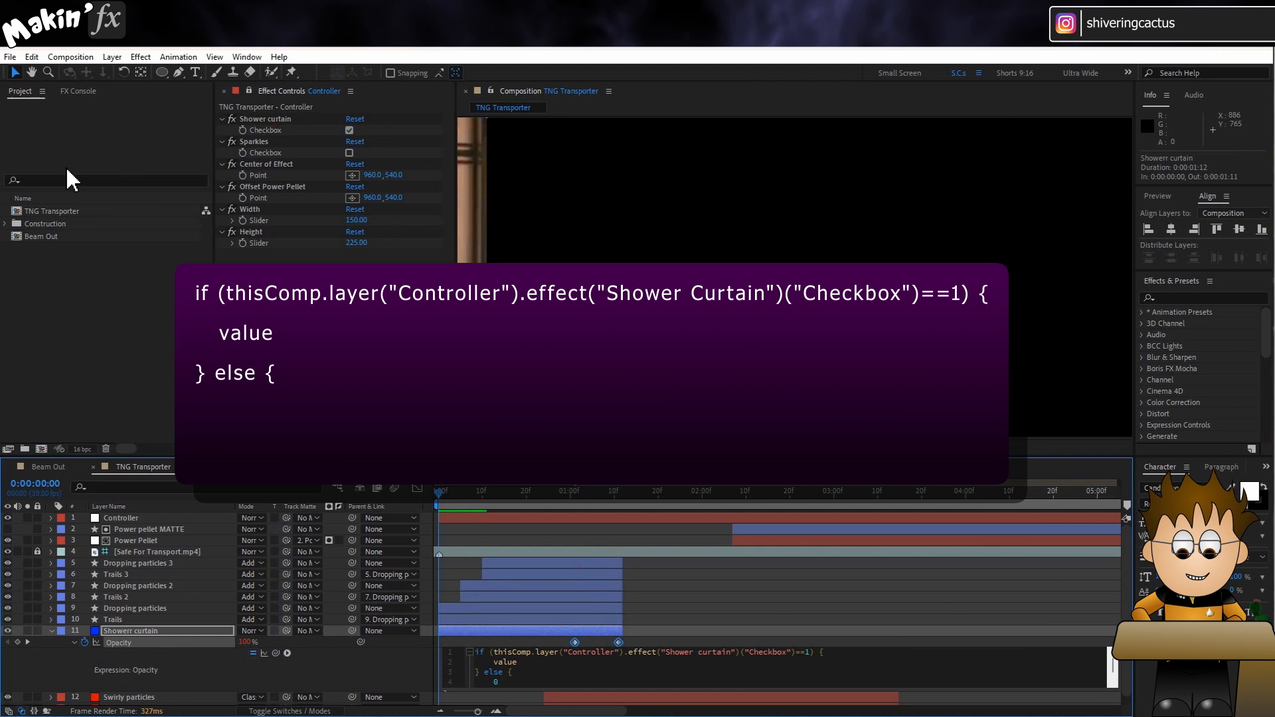
left_click(400, 660)
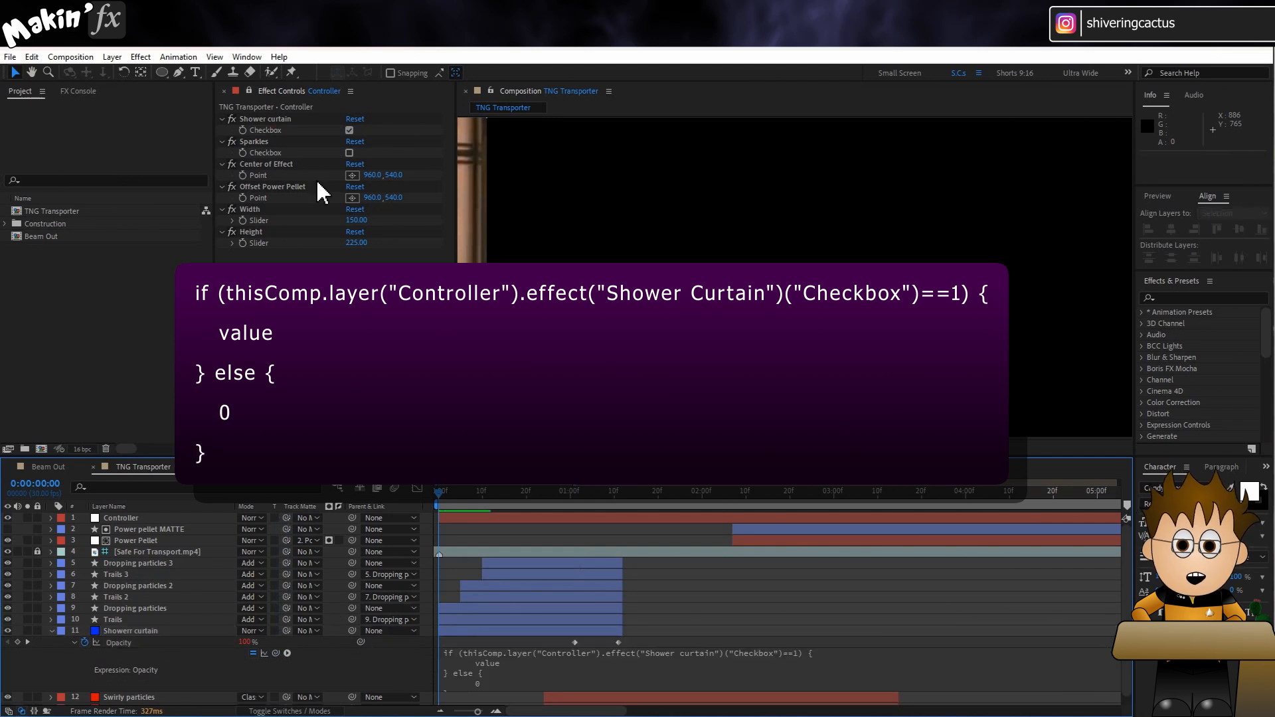
- Go to 0:00:01:04 and toggle the Shower curtain checkbox off and on to test the opacity expression
left_click(591, 498)
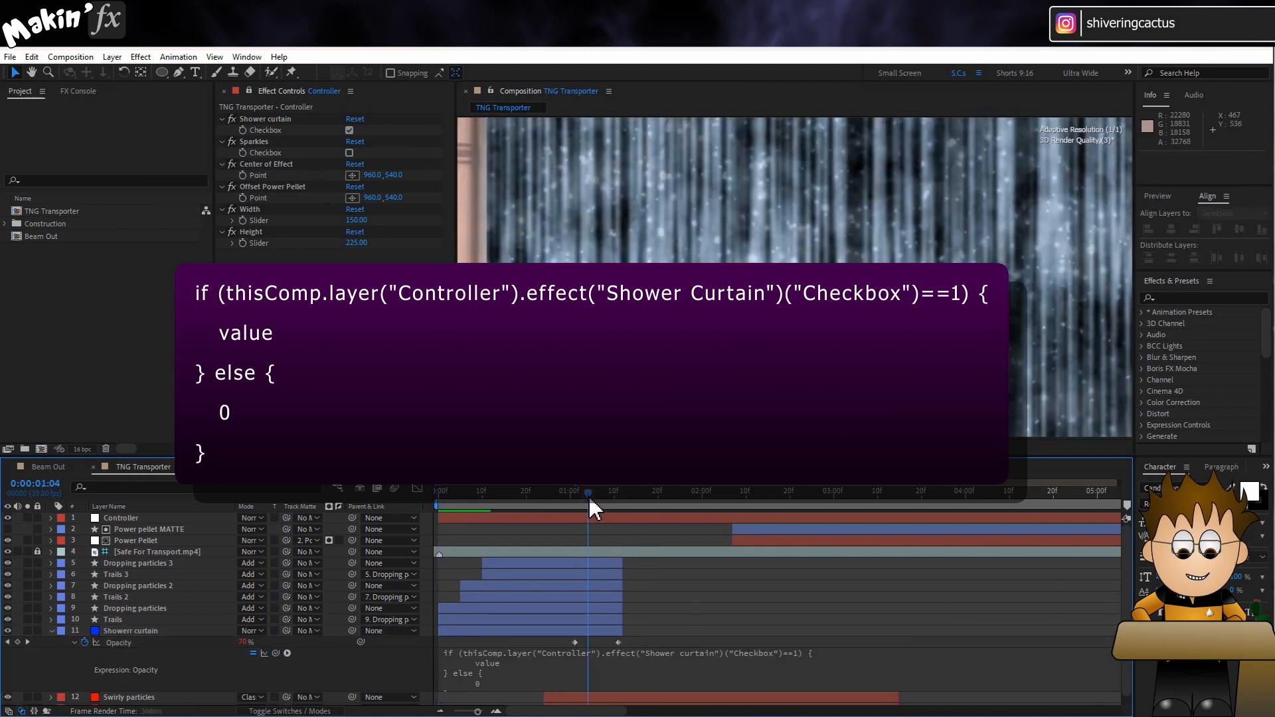
left_click(349, 130)
left_click(349, 129)
left_click(350, 129)
left_click(349, 129)
left_click(349, 131)
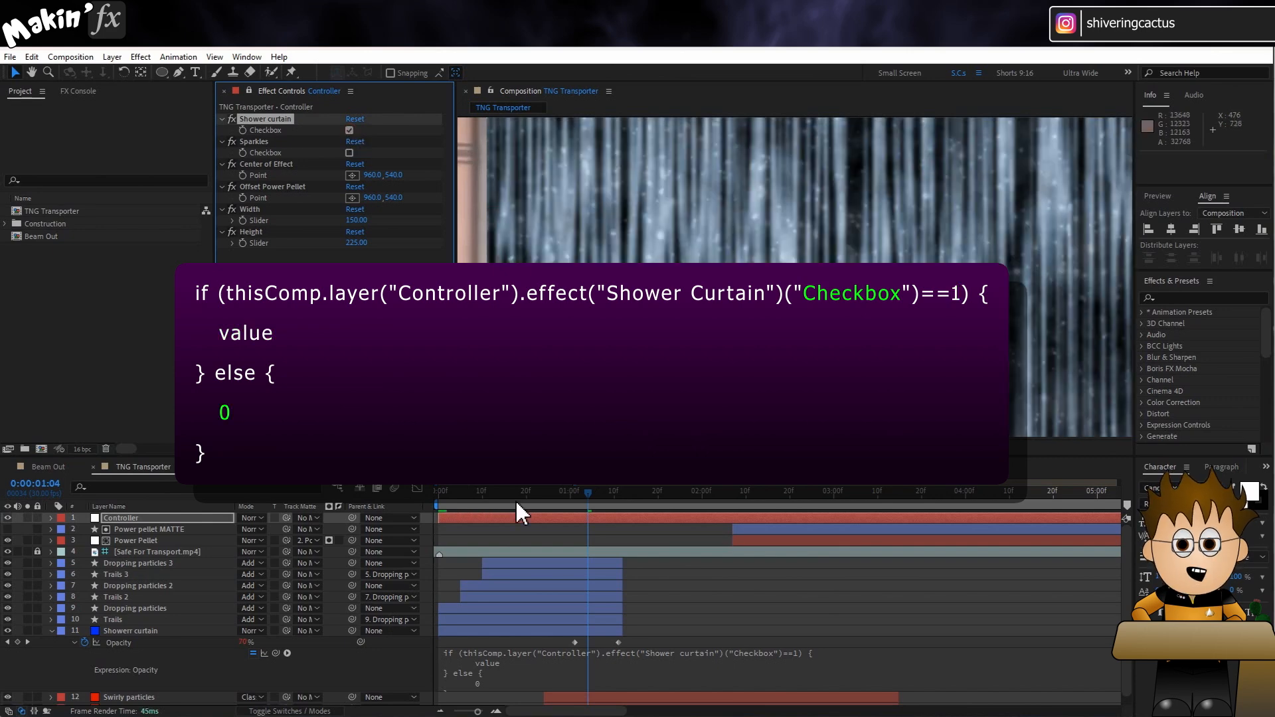
- Copy the Shower curtain layer's if/else Opacity expression to the Noise layer's Opacity, replacing the effect name with Sparkles
left_click(505, 692)
left_click(65, 654)
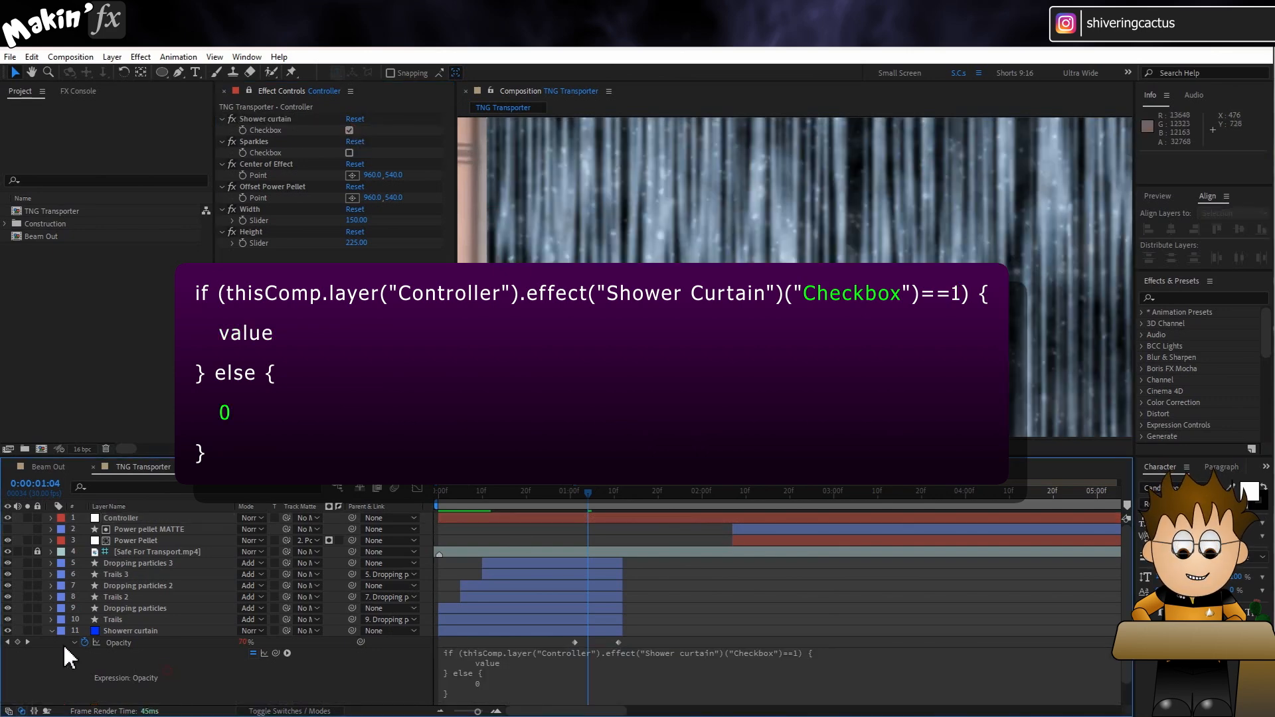
left_click(53, 632)
left_click(124, 653)
key("t")
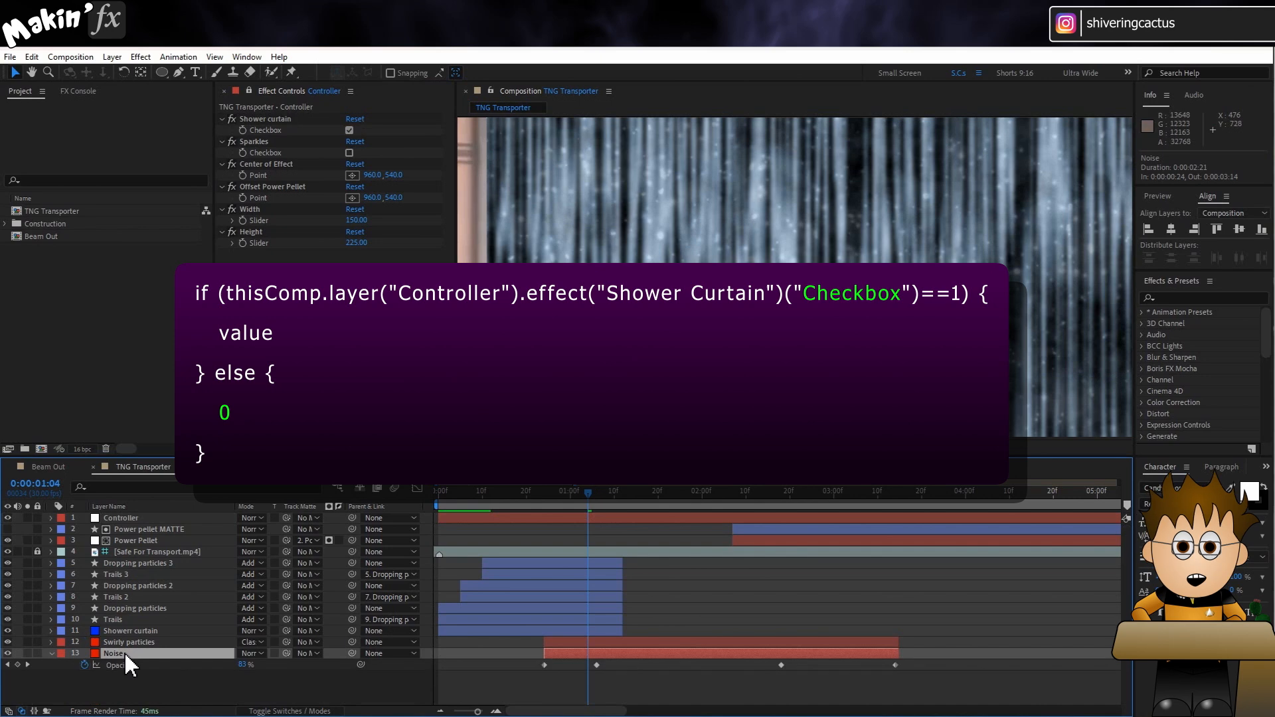
left_click(85, 664, "alt")
type("if (thisComp.layer(\"Controller\").effect(\"Shower Curtain\")(\"Checkbox\")==1) {   value } else {   0 }")
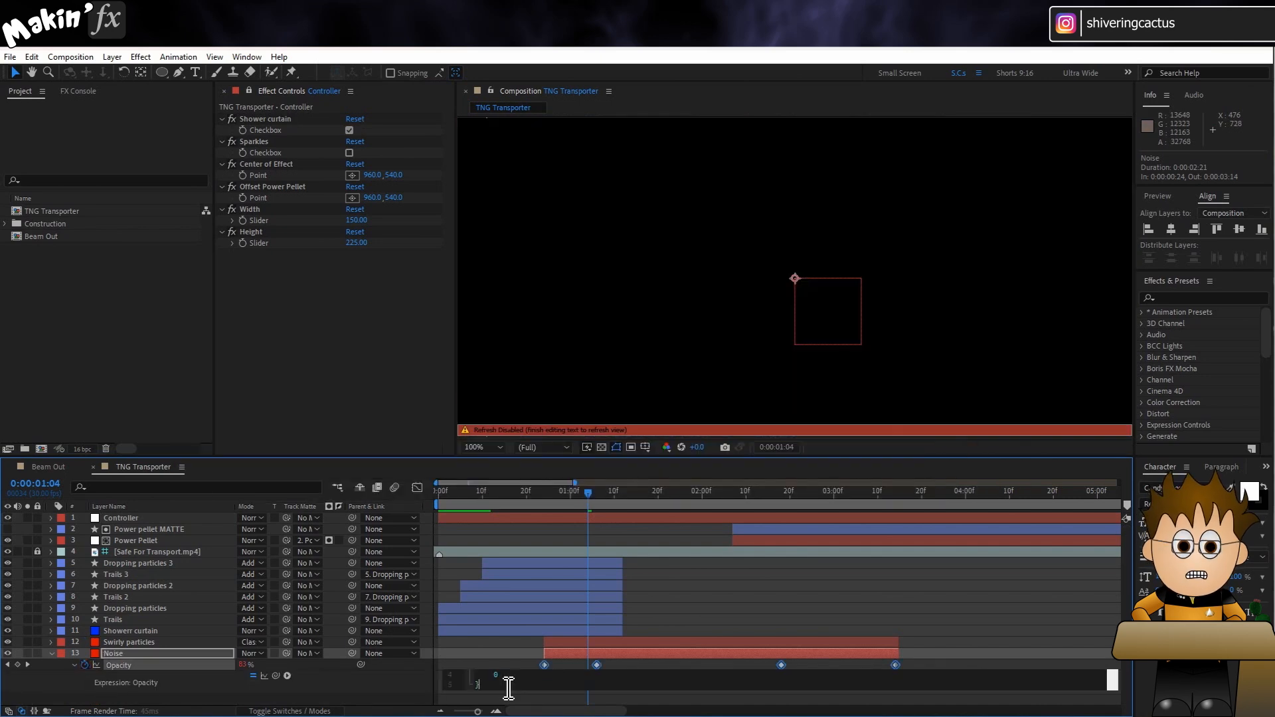
scroll(632, 684, "up", 2)
left_click_drag(664, 683, 744, 684)
type("Sparkles")
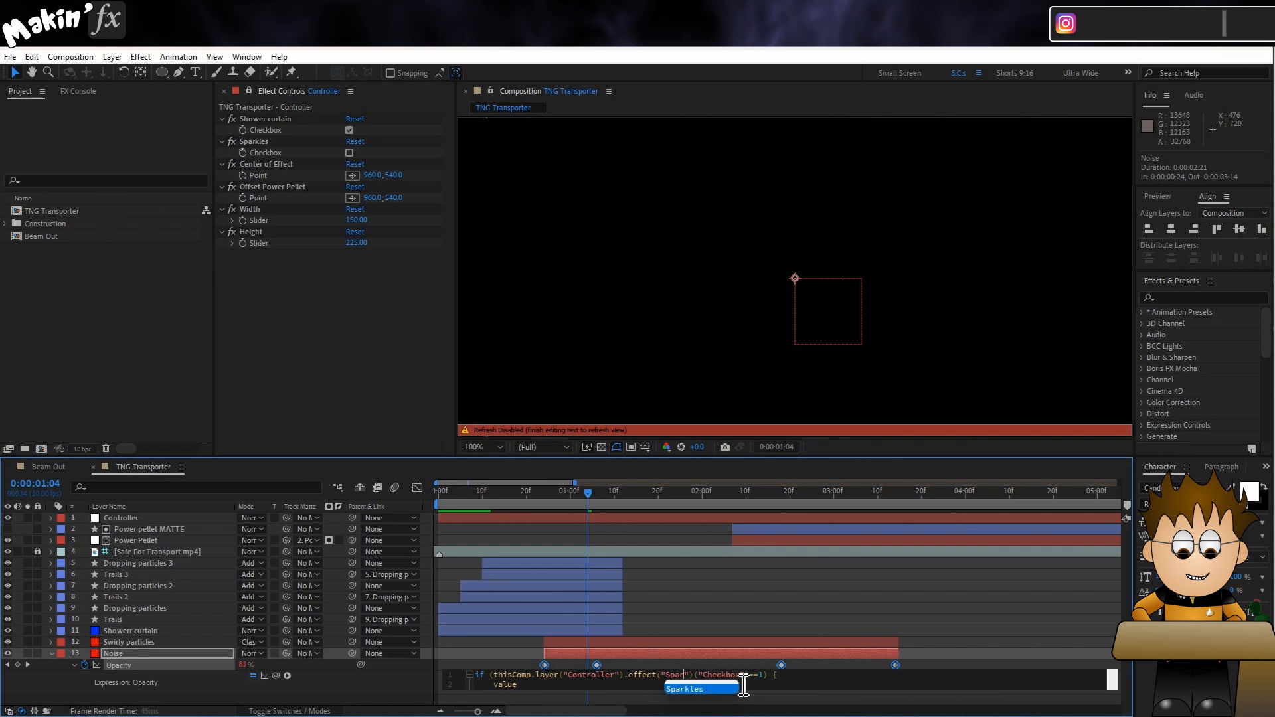
left_click(373, 684)
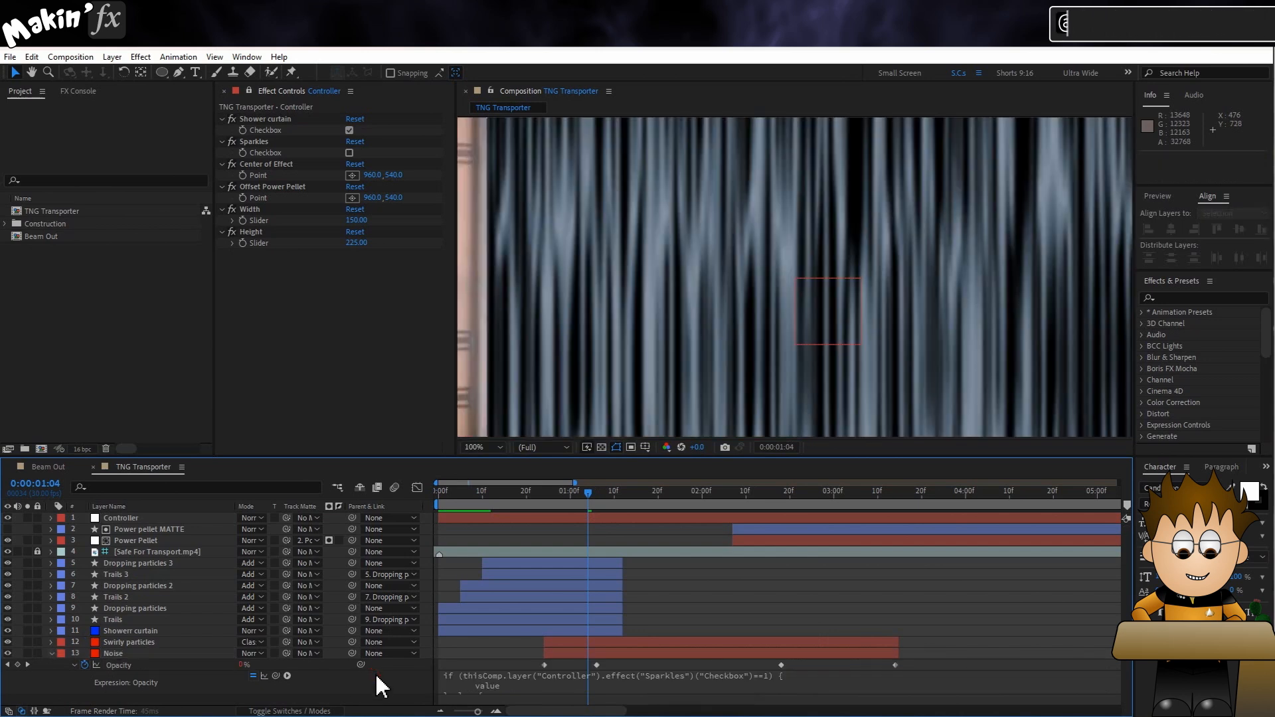
- Link the Swirly particles layer's Opacity to the Controller's Sparkles checkbox, multiplied by 100
left_click(134, 642)
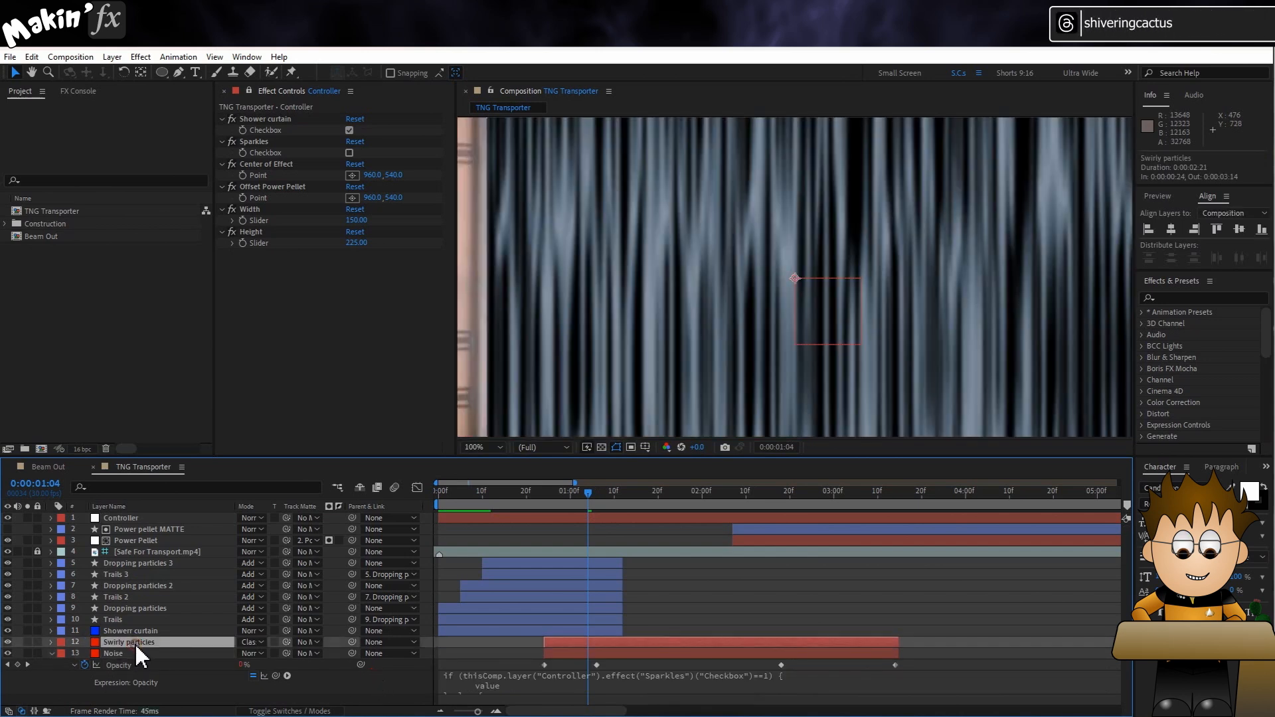
key("t")
left_click_drag(362, 654, 263, 152)
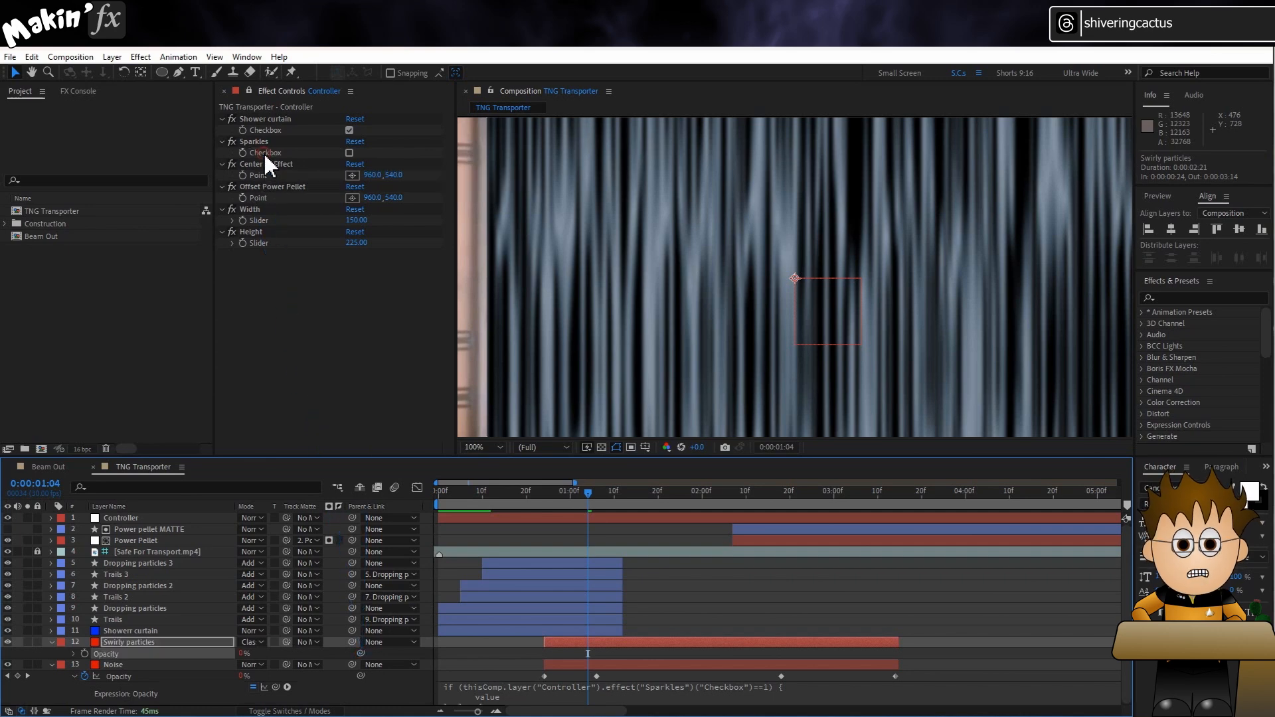
left_click(73, 653)
left_click(763, 663)
type("*1")
key("KP_Enter")
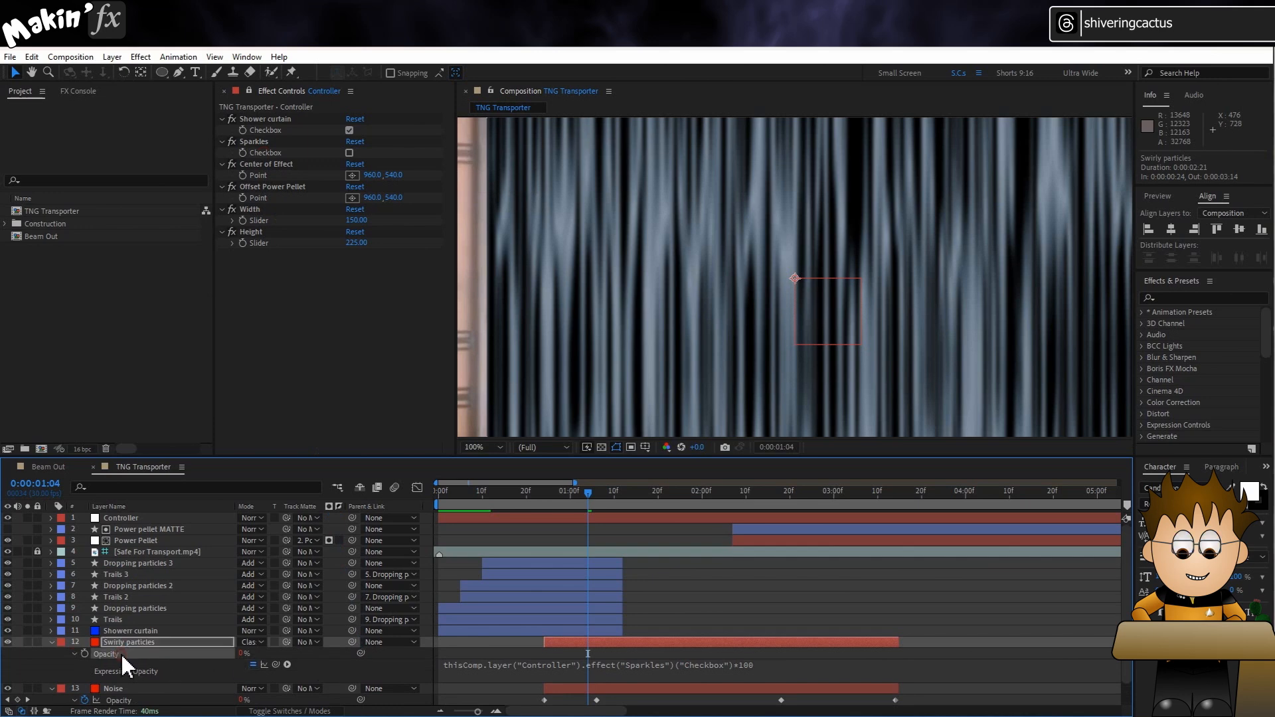
- Apply the Swirly particles layer's Sparkles checkbox expression to the Power Pellet layer's Opacity
left_click(52, 642)
left_click(52, 653)
left_click(158, 540)
key("t")
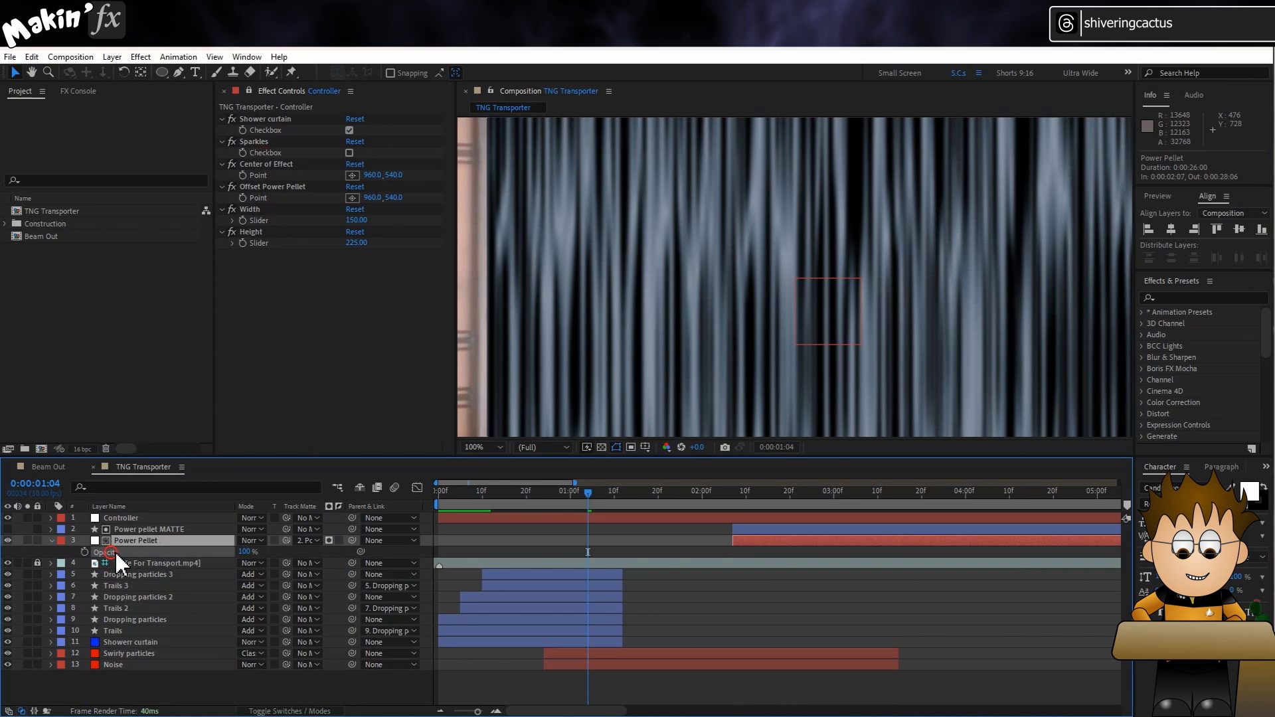
- Set the label colour of the Power Pellet and Power pellet MATTE layers to green
left_click(61, 542)
left_click(96, 424)
left_click(62, 530)
left_click(96, 413)
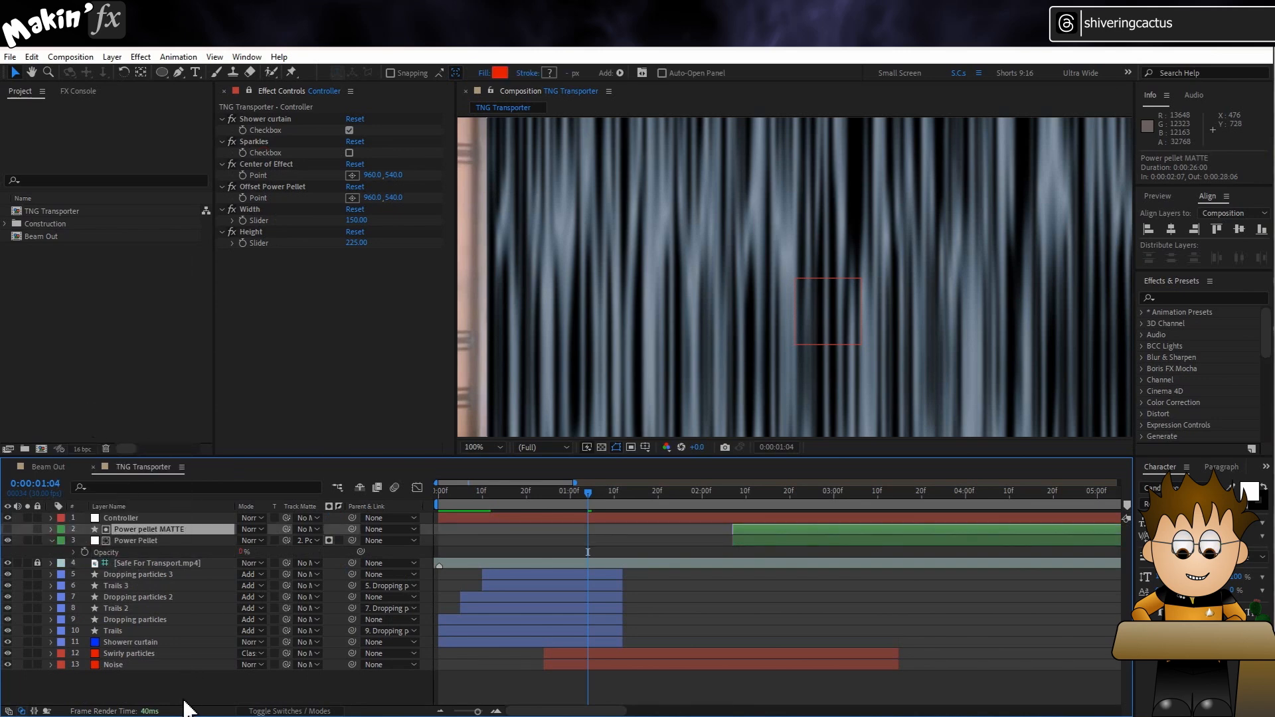
- Move the Power Pellet and Power pellet MATTE layers together below the Noise layer
left_click(181, 697)
left_click(52, 541)
left_click(158, 540)
left_click(181, 530, "shift")
left_click_drag(181, 530, 169, 664)
left_click(166, 687)
- Start an expression on the Power pellet MATTE's Ellipse Path 1 Size, declaring startWidth linked to the Controller's Width slider
left_click(62, 642)
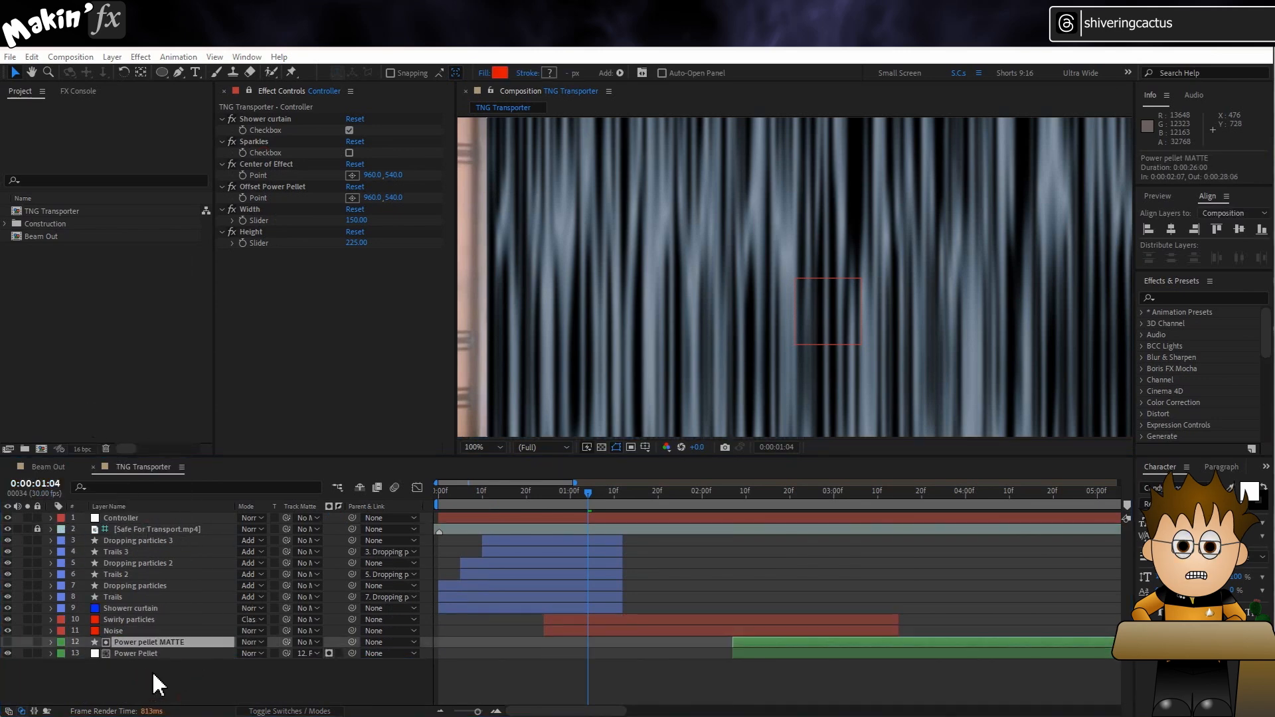
left_click(50, 642)
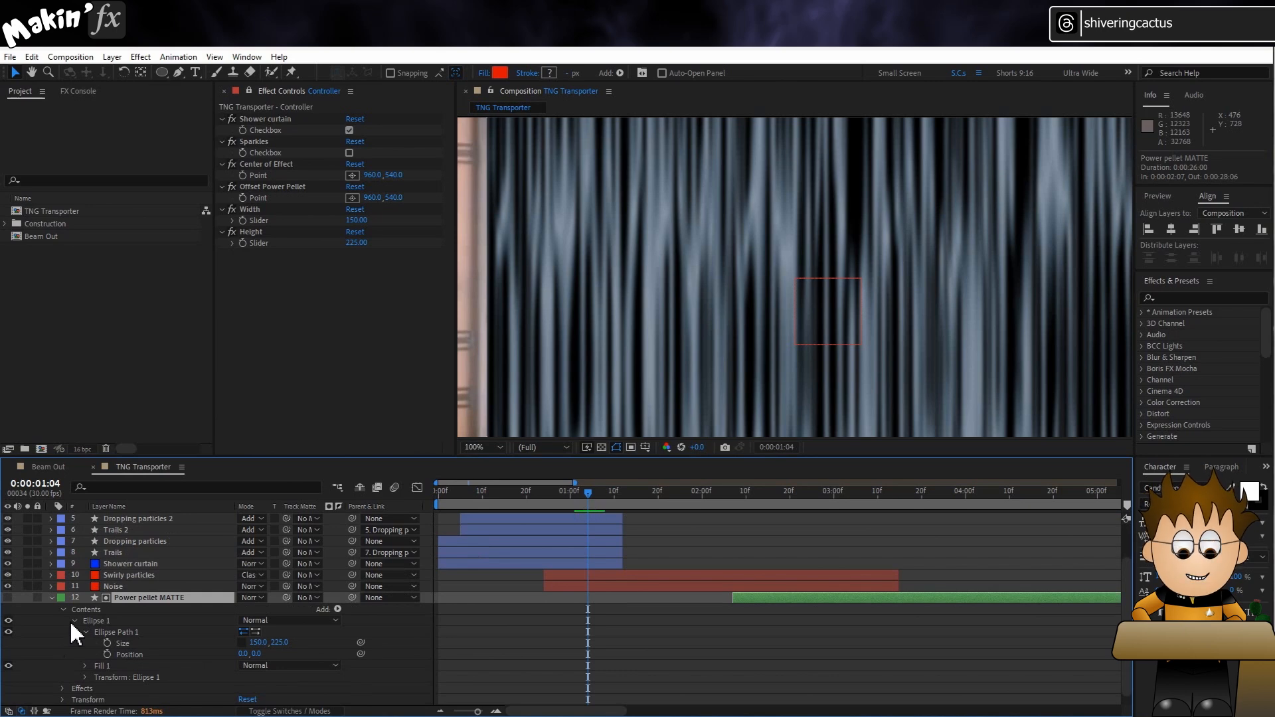
scroll(176, 662, "down", 1)
left_click(107, 631, "alt")
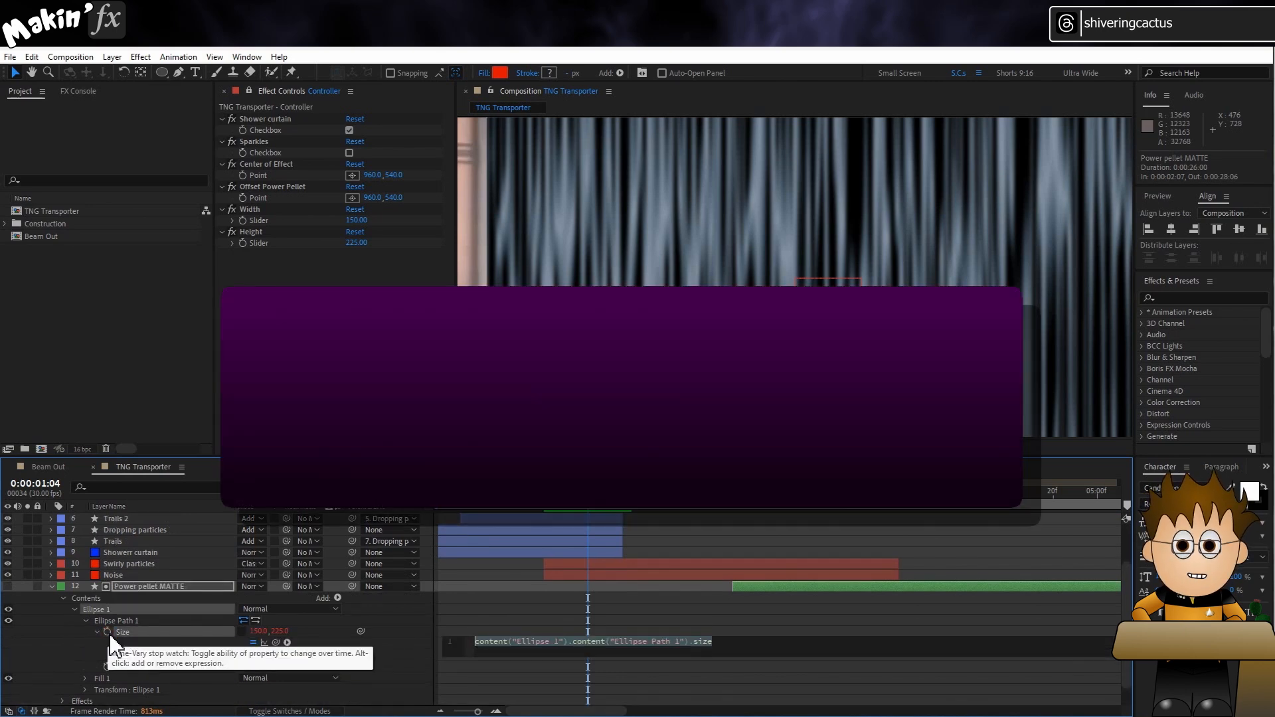
type("var startWidth =")
left_click_drag(276, 643, 356, 221)
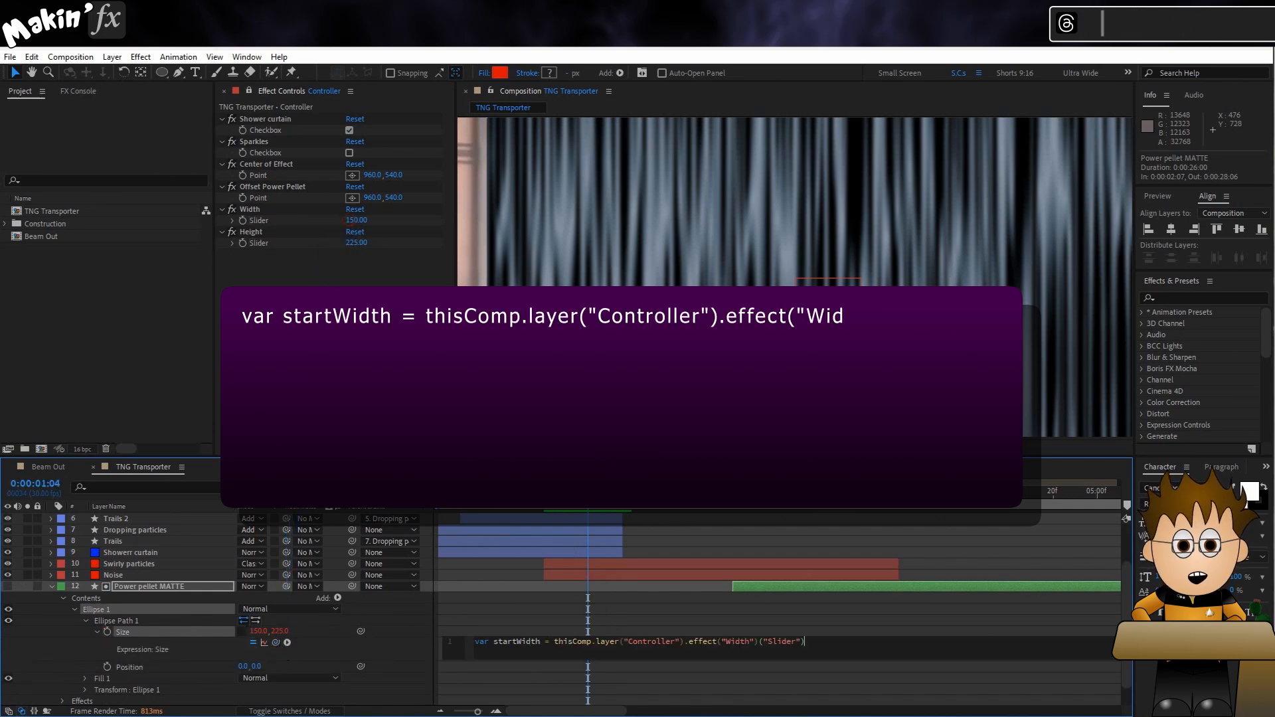
type(";")
- Declare startHeight on the second line of the Size expression, linked to the Controller's Height slider
key("Return")
type("var startHeiuggh")
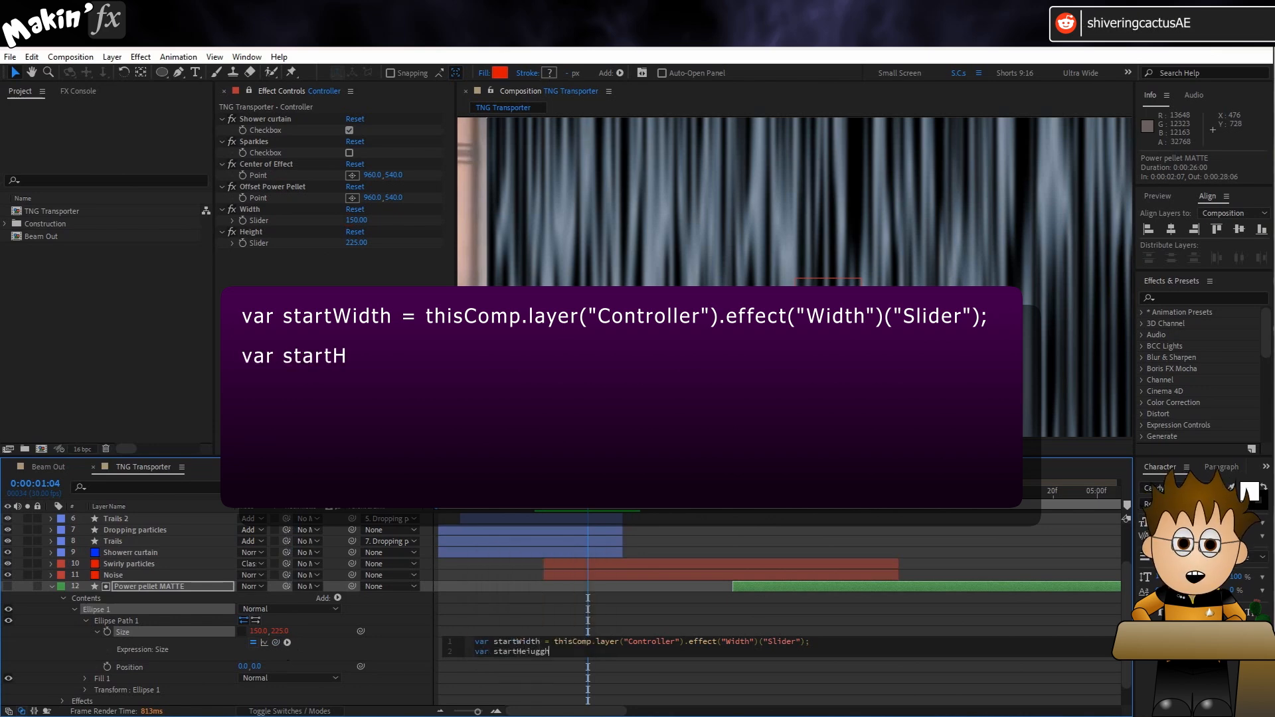
key("BackSpace")
key("BackSpace")
key("BackSpace")
key("BackSpace")
type("ght")
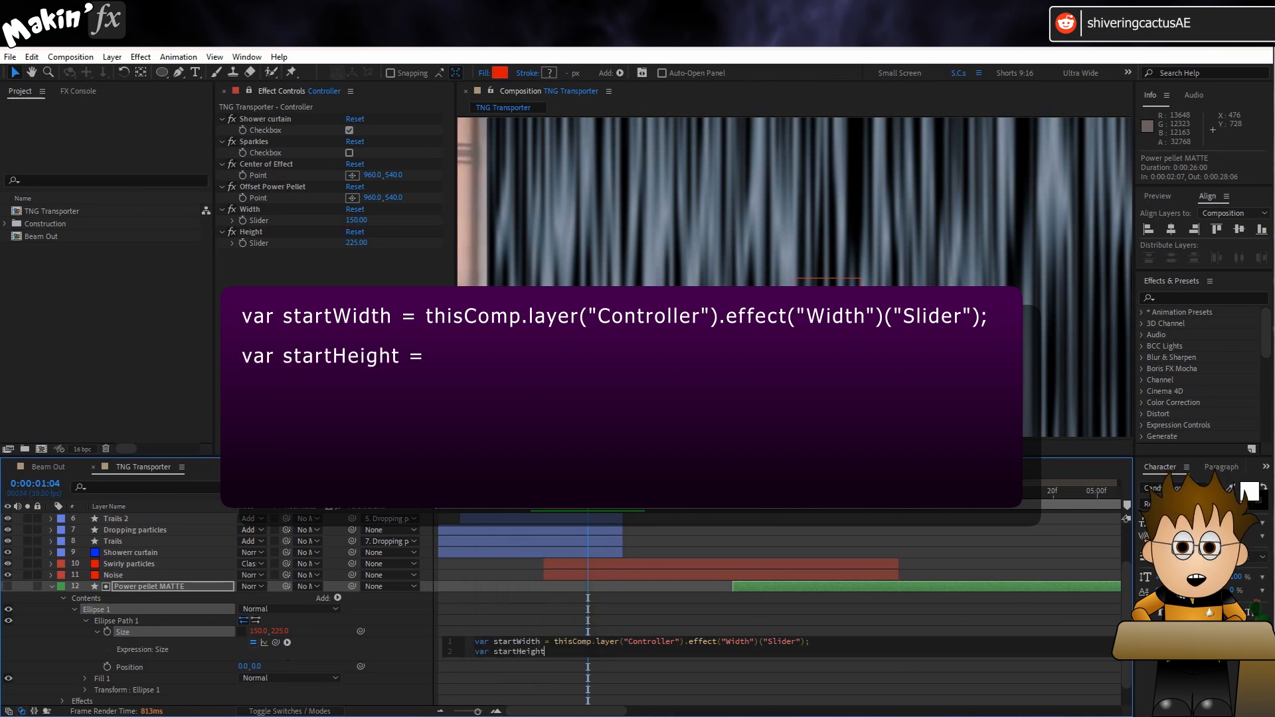
type(" =")
left_click_drag(275, 642, 269, 243)
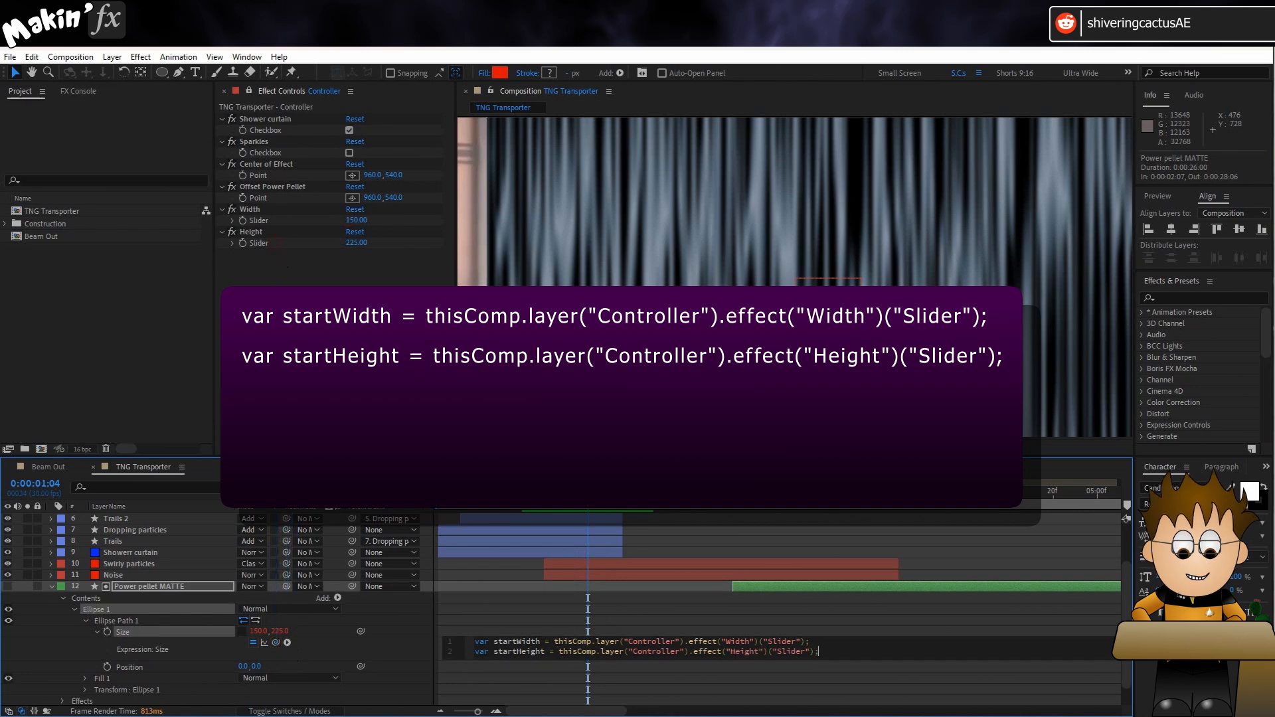
- Add the line var startingSize = [startWidth,startHeight]; to the Size expression
key("Return")
type("var startingSize")
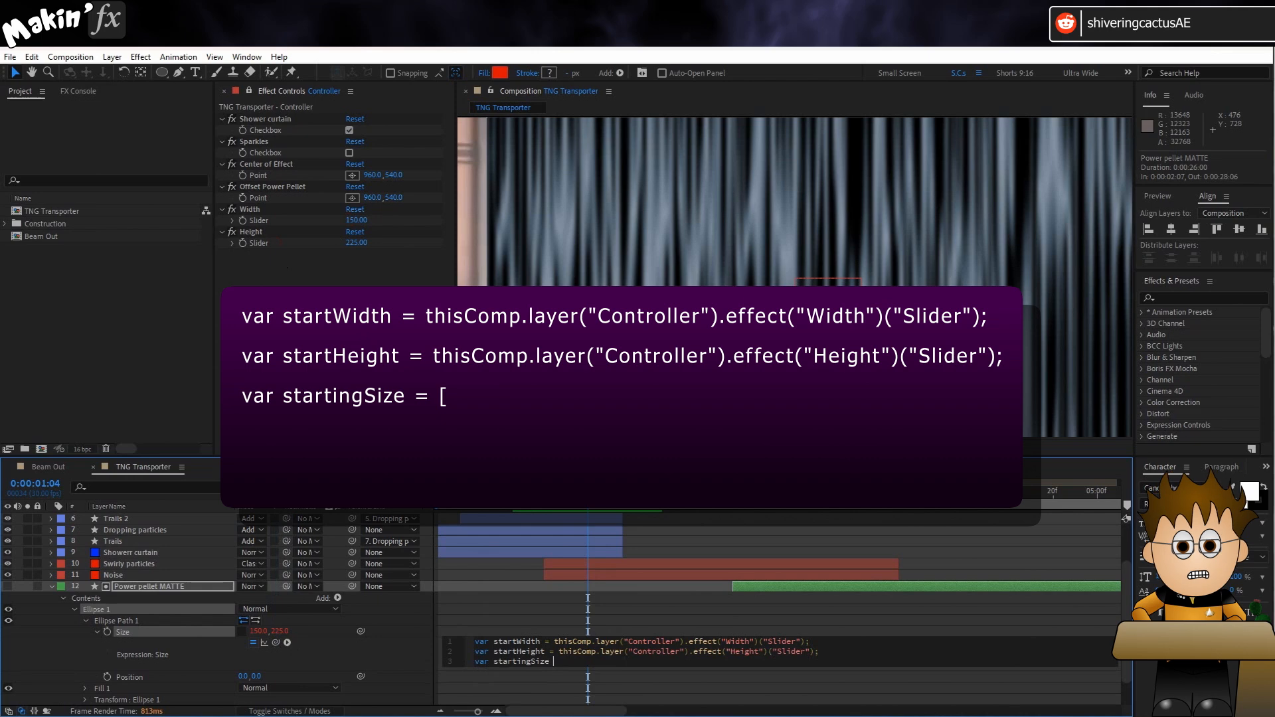
type(" = [startWidth")
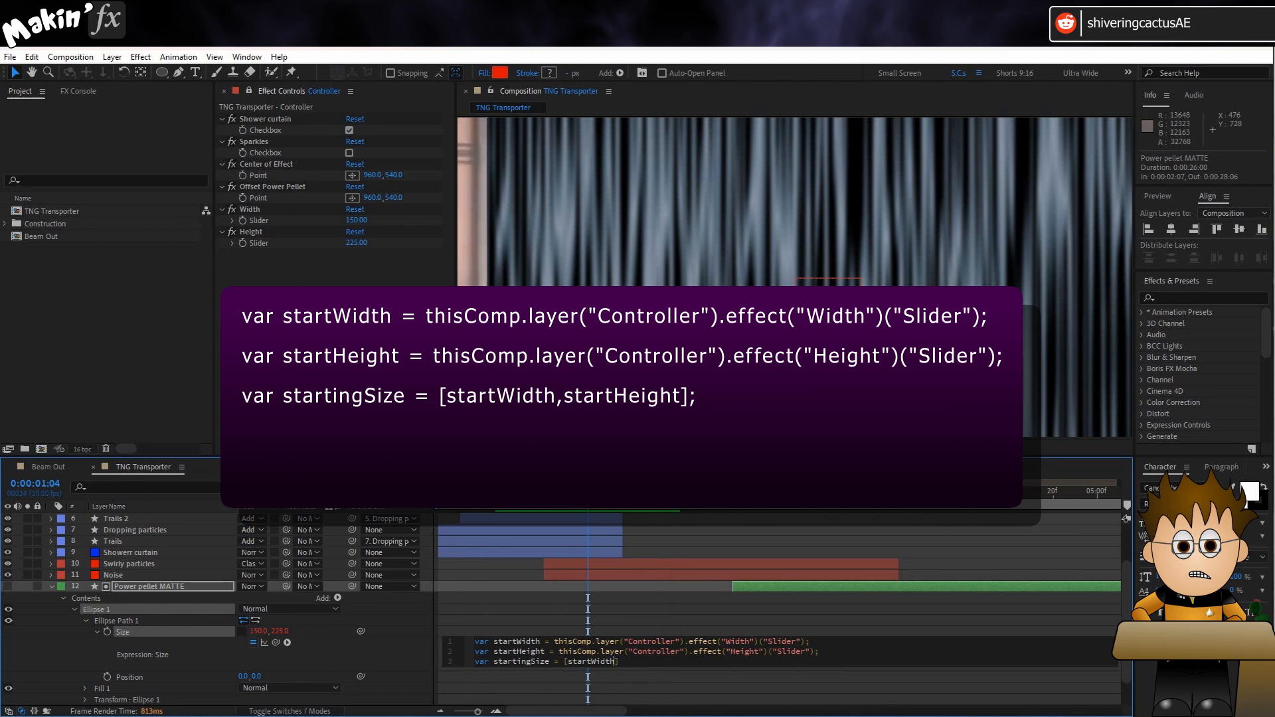
type(",startHeight]")
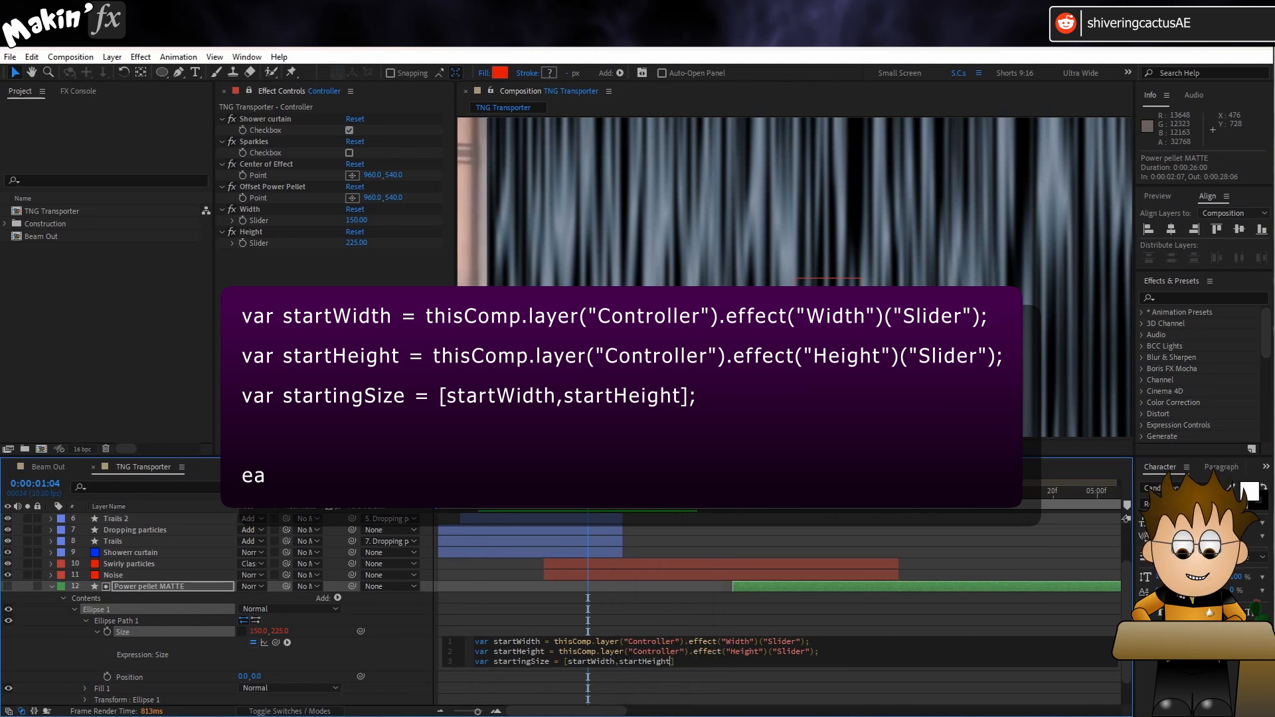
type(";")
- Finish the Size expression with ease(time,thisLayer.inPoint,thisLayer.outPoint,startingSize,[0,0]) and apply it
key("Return")
type("ea")
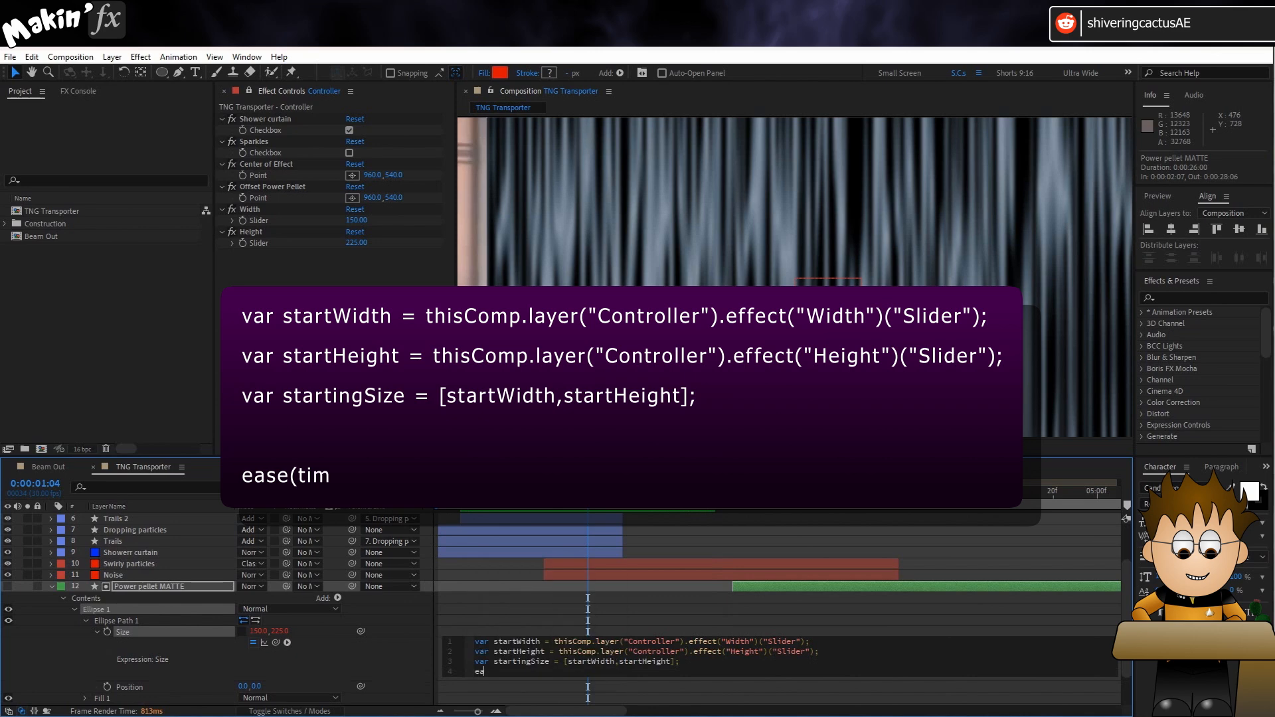
type("se")
type("(time,")
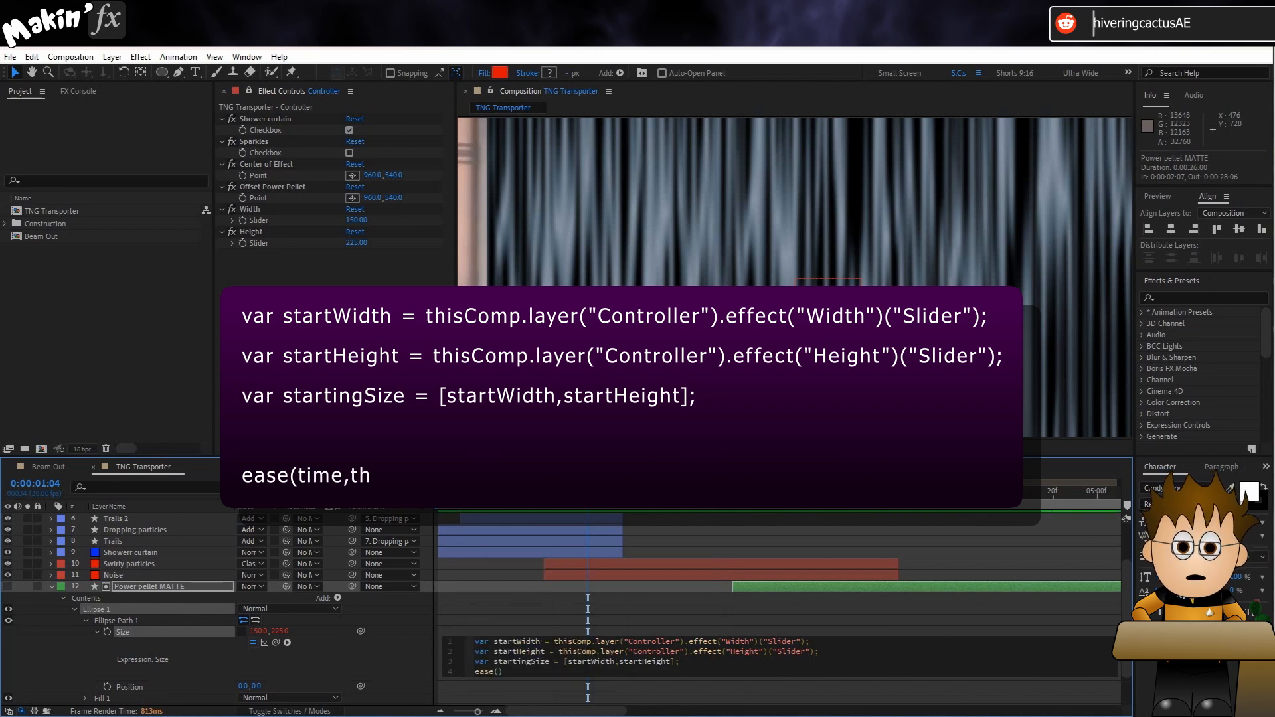
type("thisLayer")
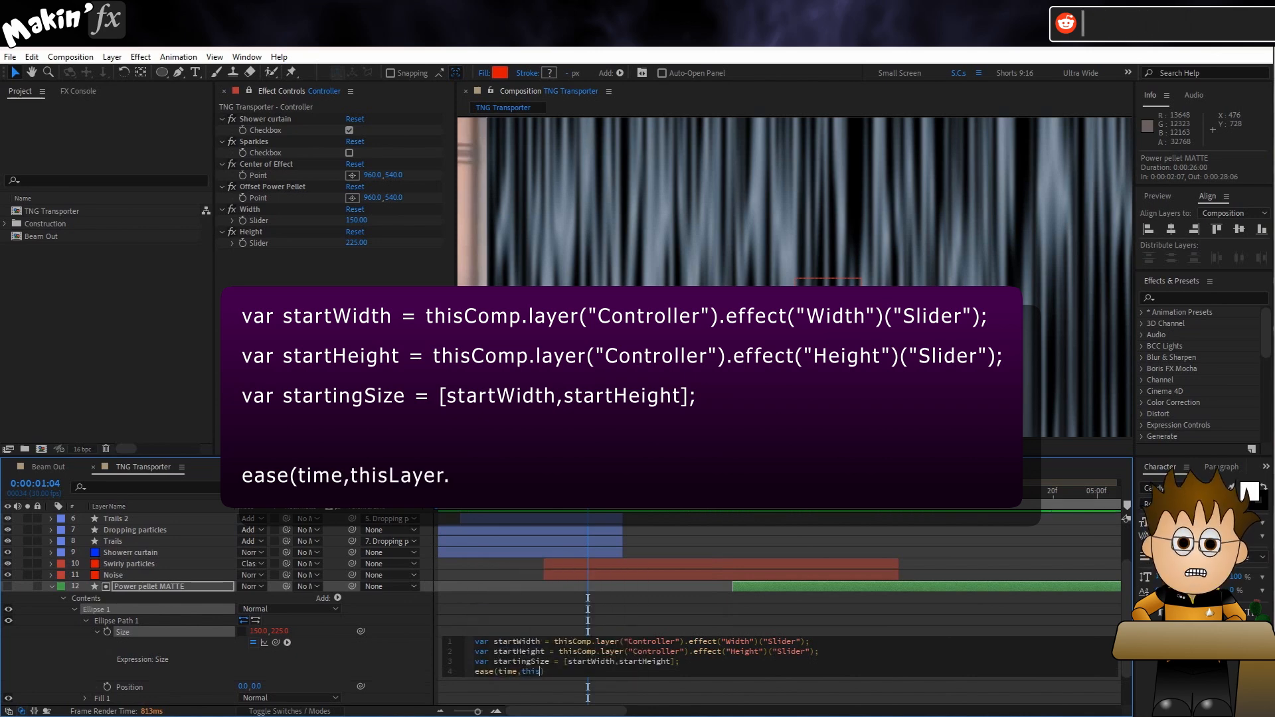
type(".inPoint")
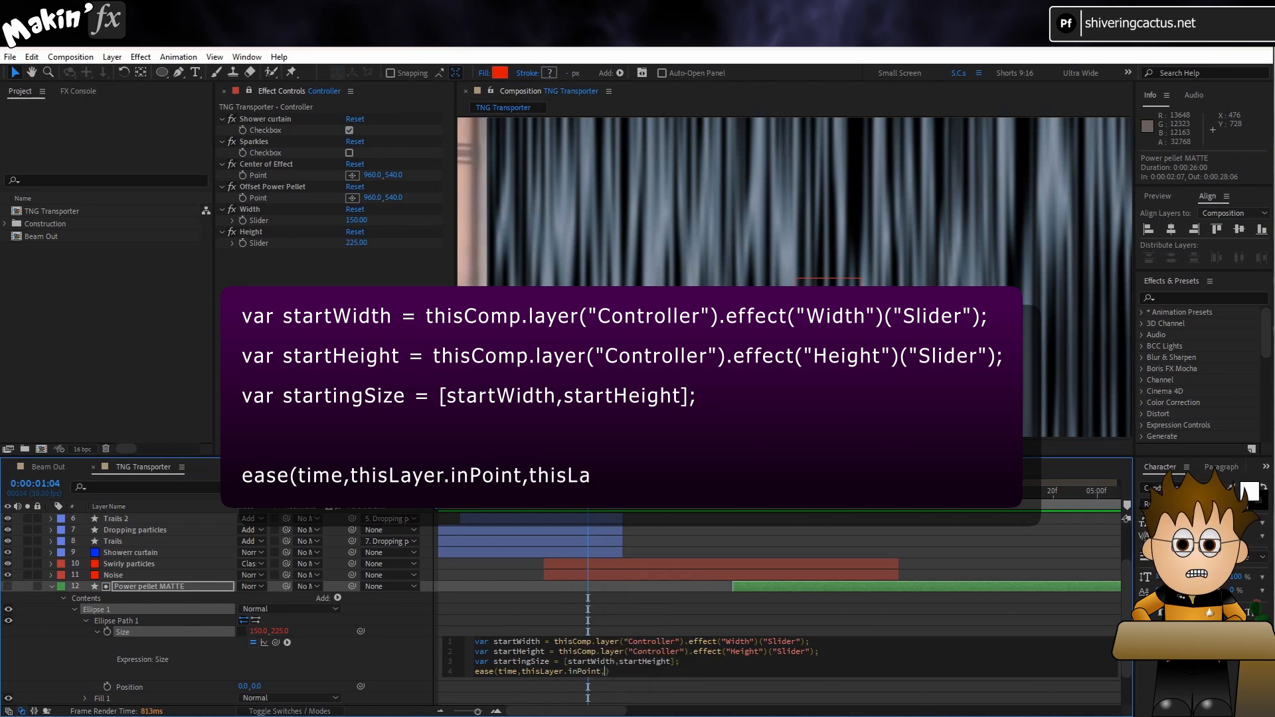
type(",thisLa")
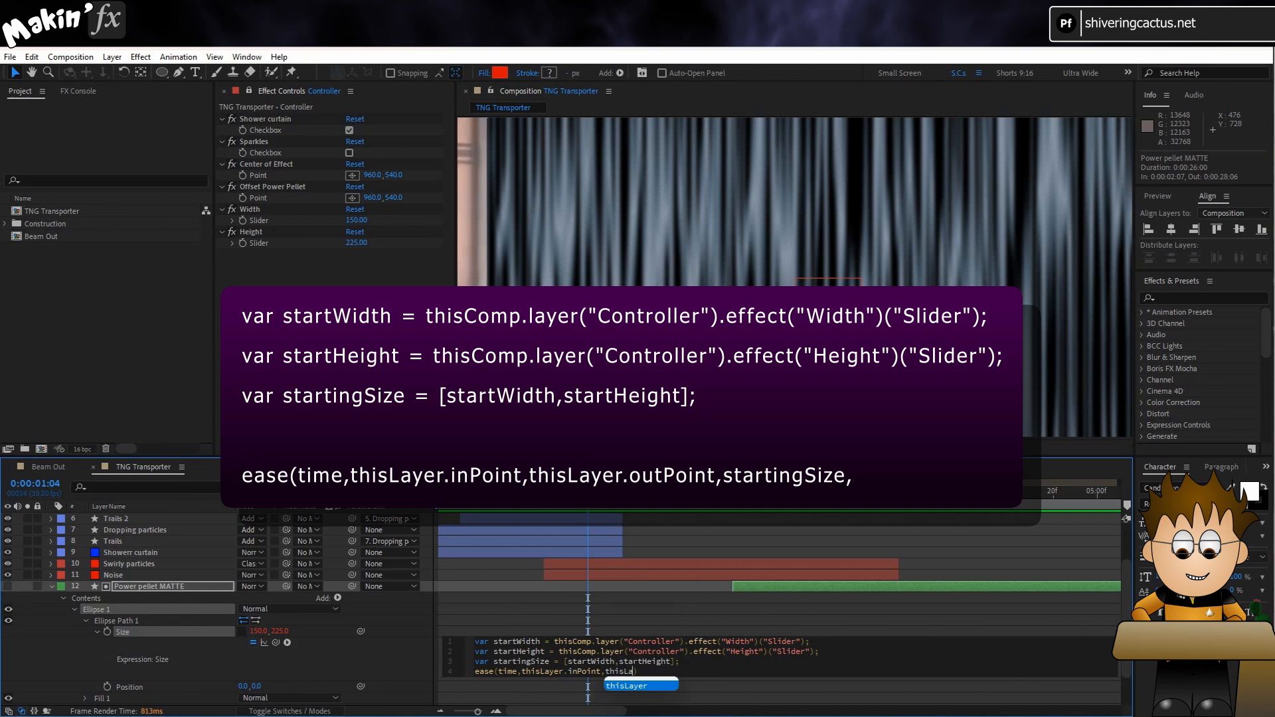
type("yer.")
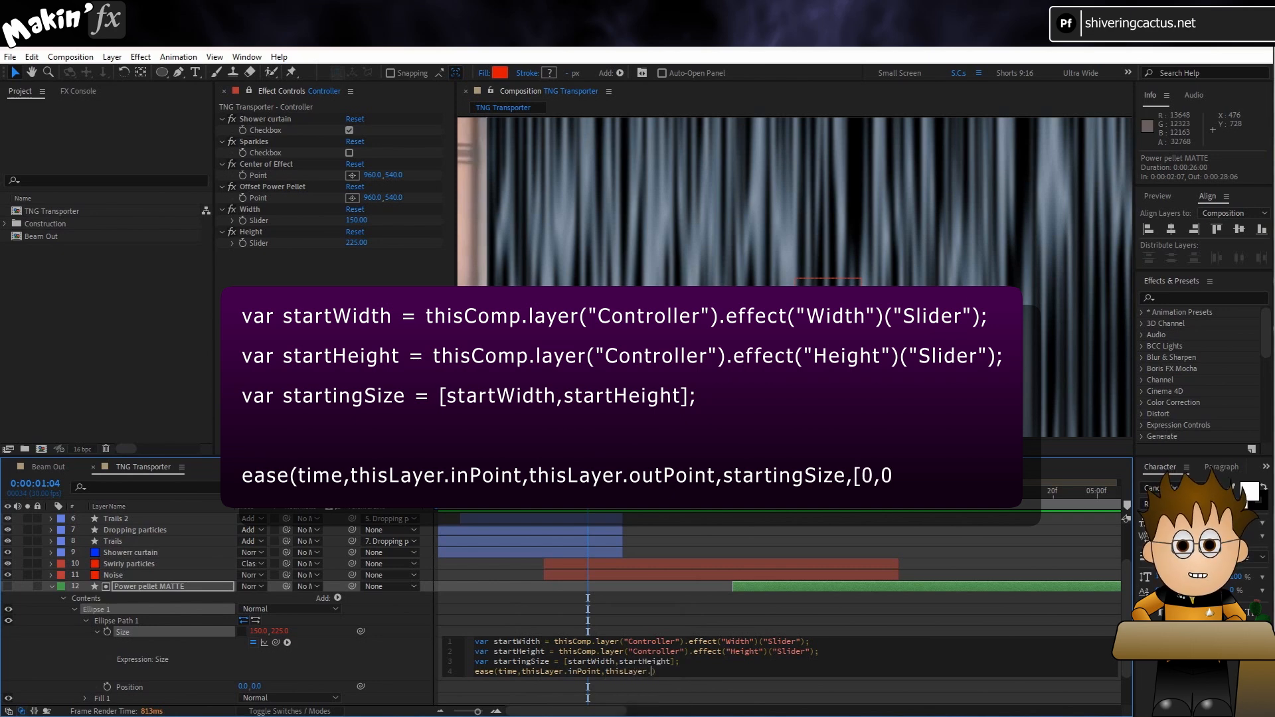
type("out")
key("Return")
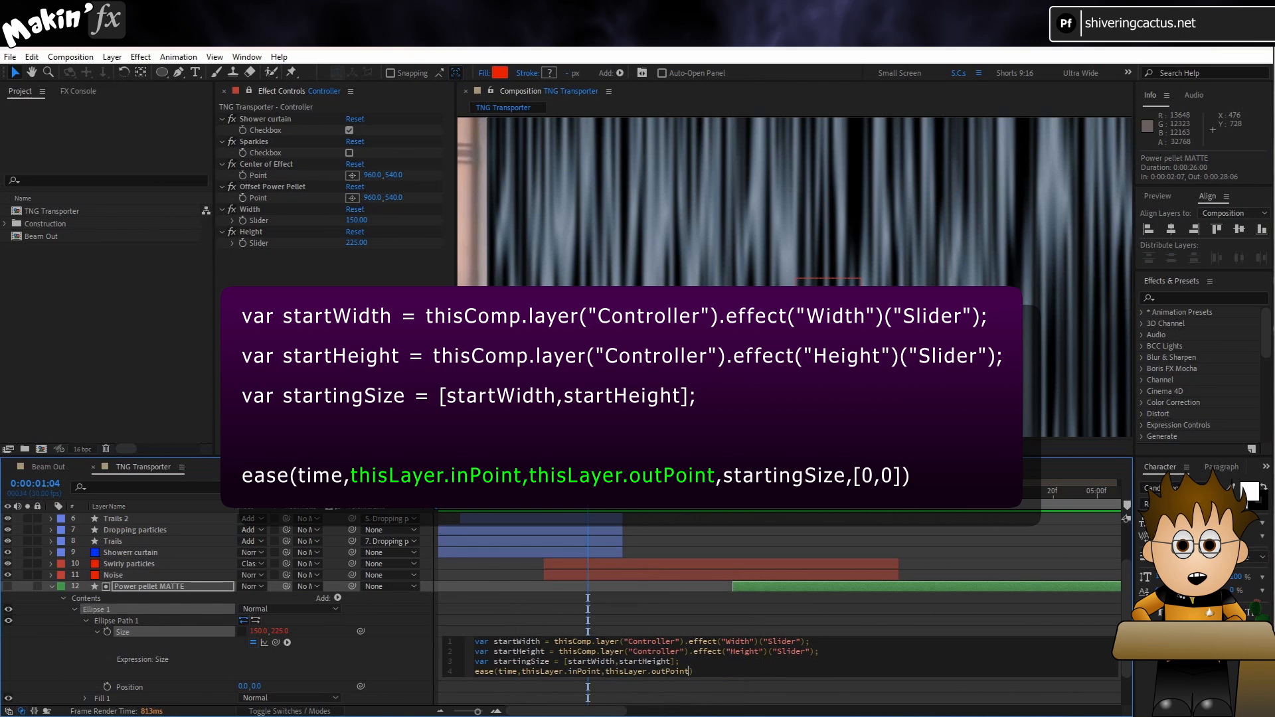
type(",startingSize")
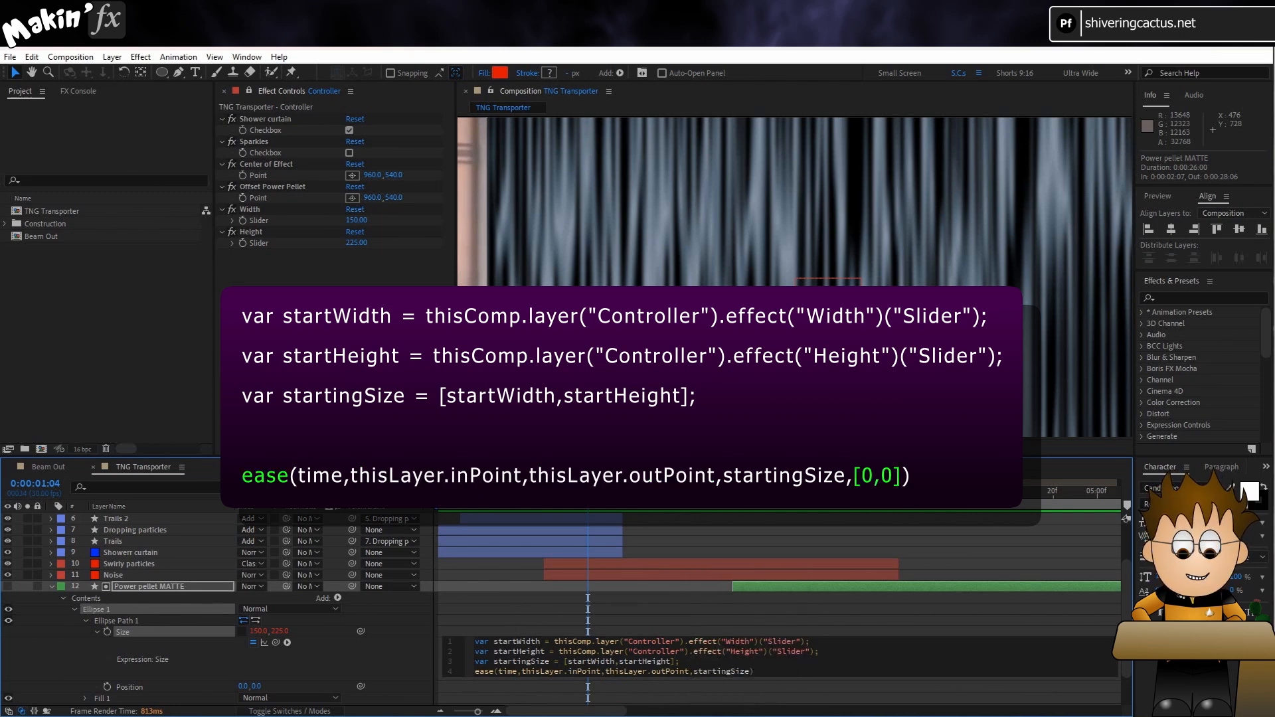
type(",[0,0")
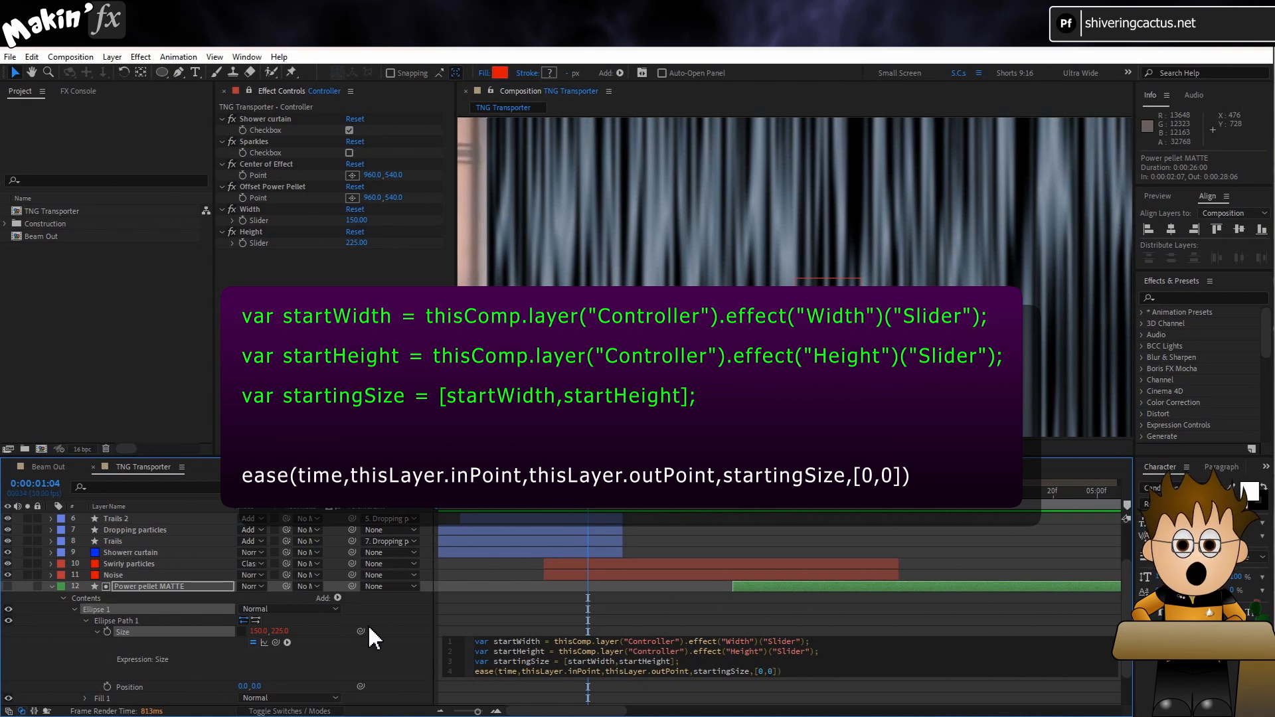
left_click(397, 664)
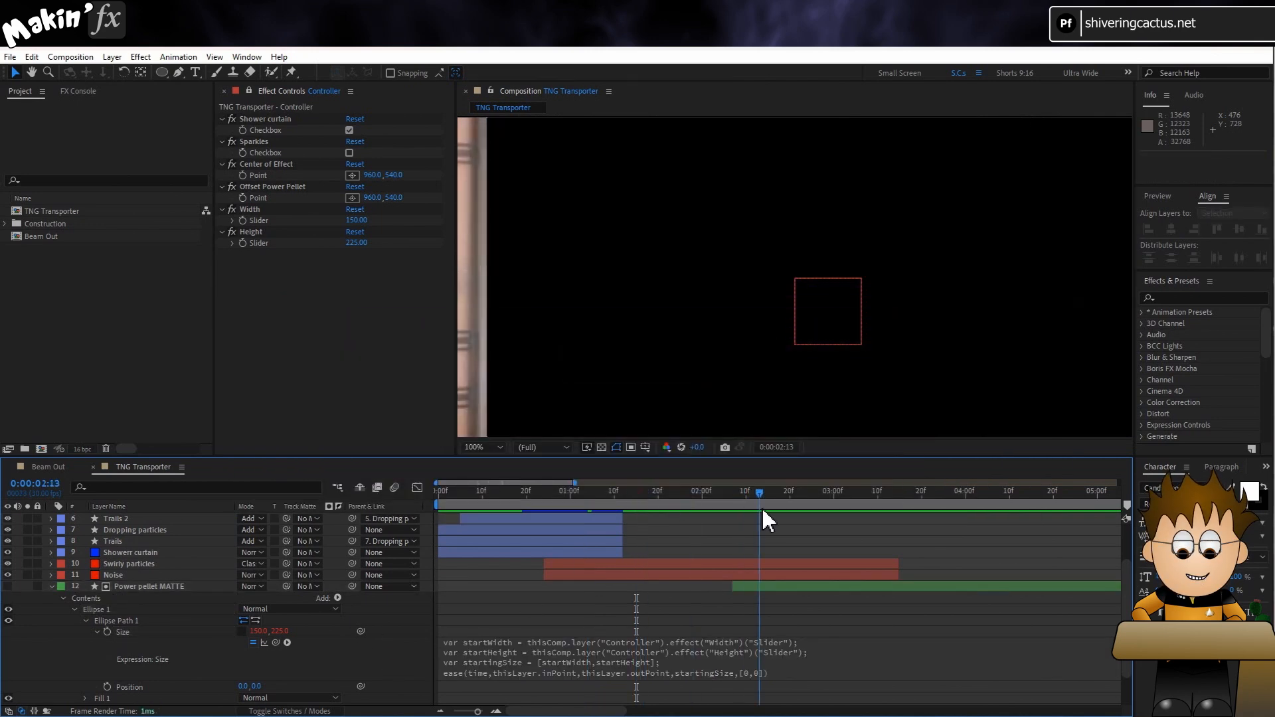
- Trim the out points of the Power pellet MATTE and Power Pellet layers to 0:00:06:00 and scrub back to check the ellipse
left_click(440, 712)
left_click_drag(996, 494, 925, 522)
left_click(920, 657, "shift")
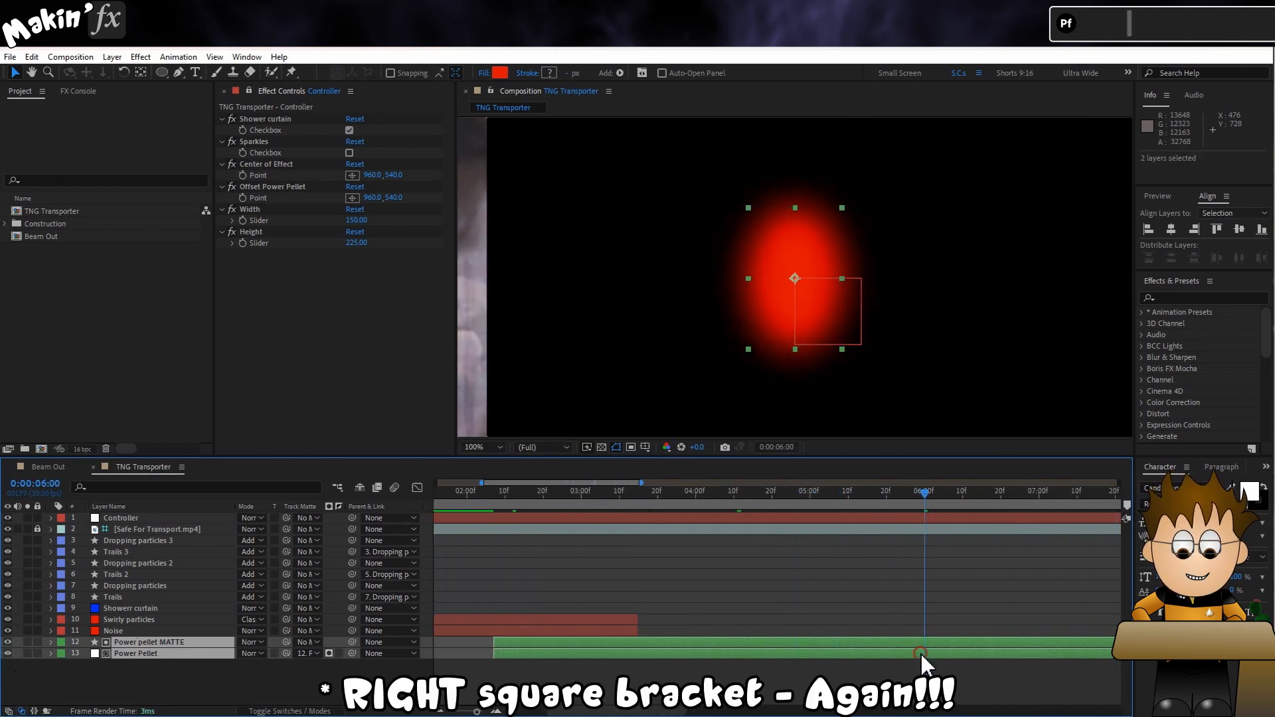
key("alt+bracketright")
left_click(911, 677)
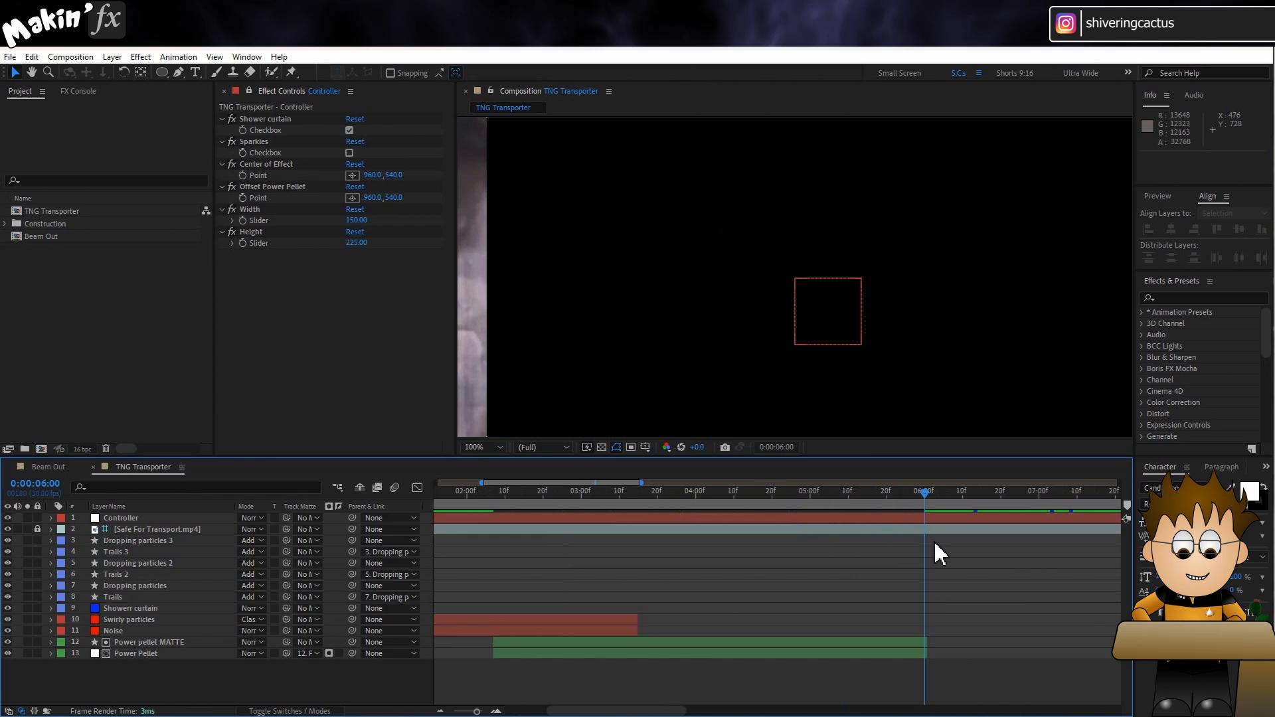
left_click_drag(925, 498, 727, 506)
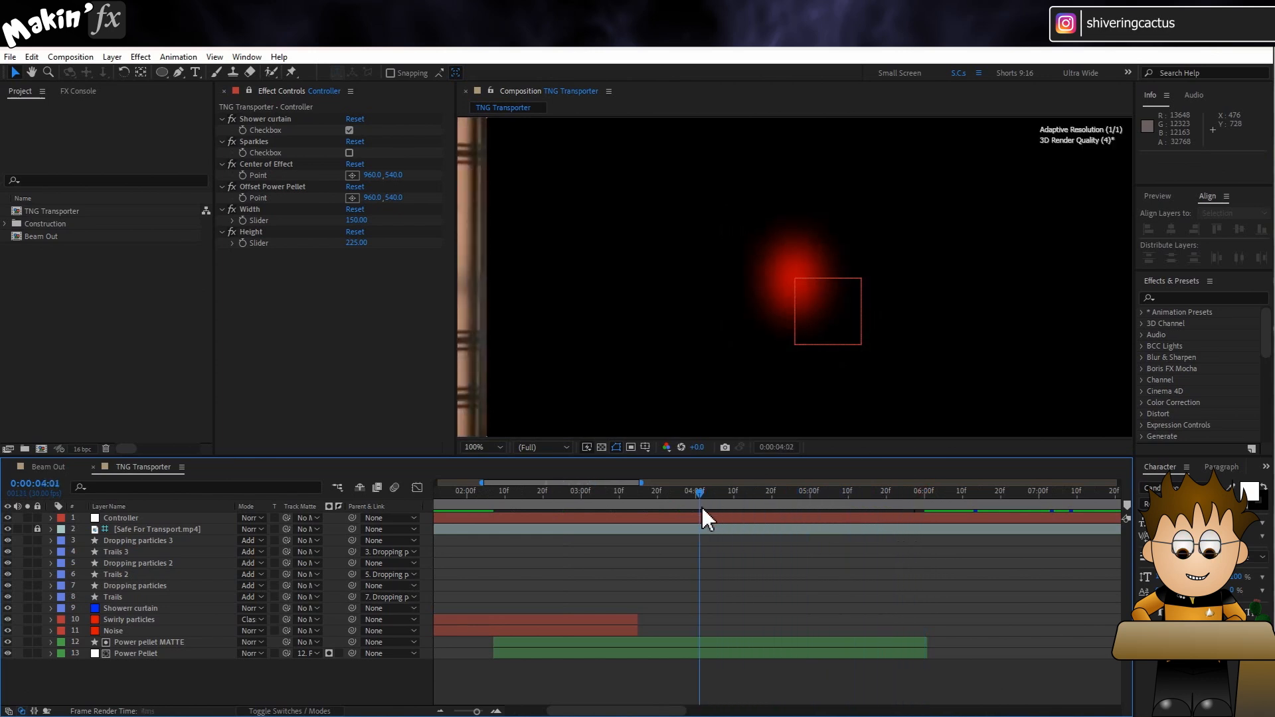
- Link the Power pellet MATTE layer's Position to the Controller's Center of Effect point
left_click(154, 643)
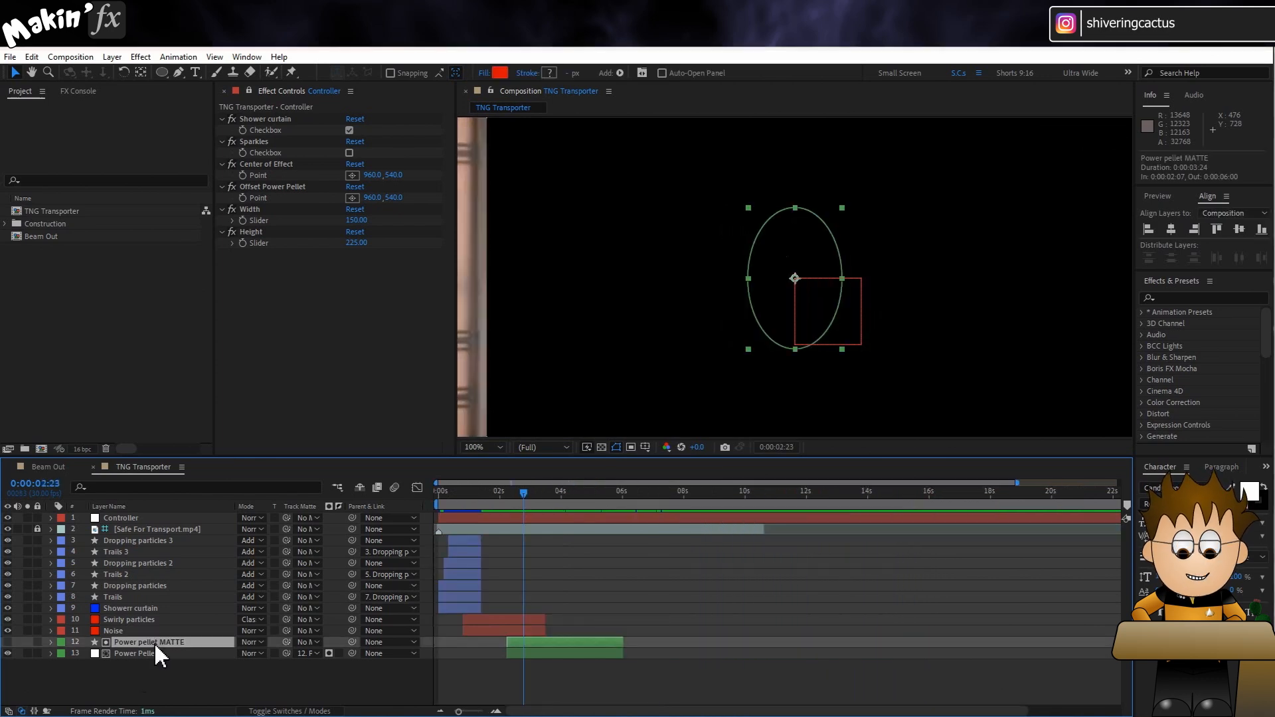
key("p")
left_click_drag(360, 653, 365, 221)
left_click_drag(419, 360, 266, 178)
- Link the Power Pellet layer's Position to the Controller's Offset Power Pellet point
left_click(148, 667)
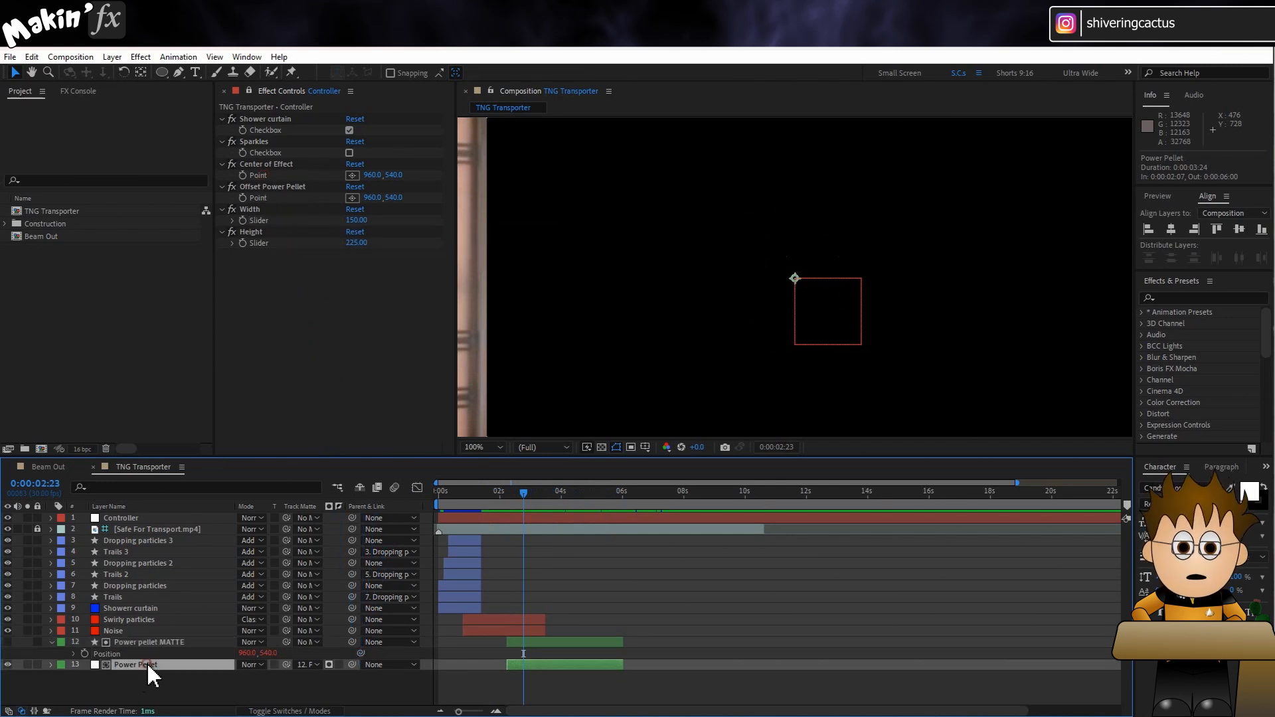
key("p")
left_click_drag(361, 675, 279, 202)
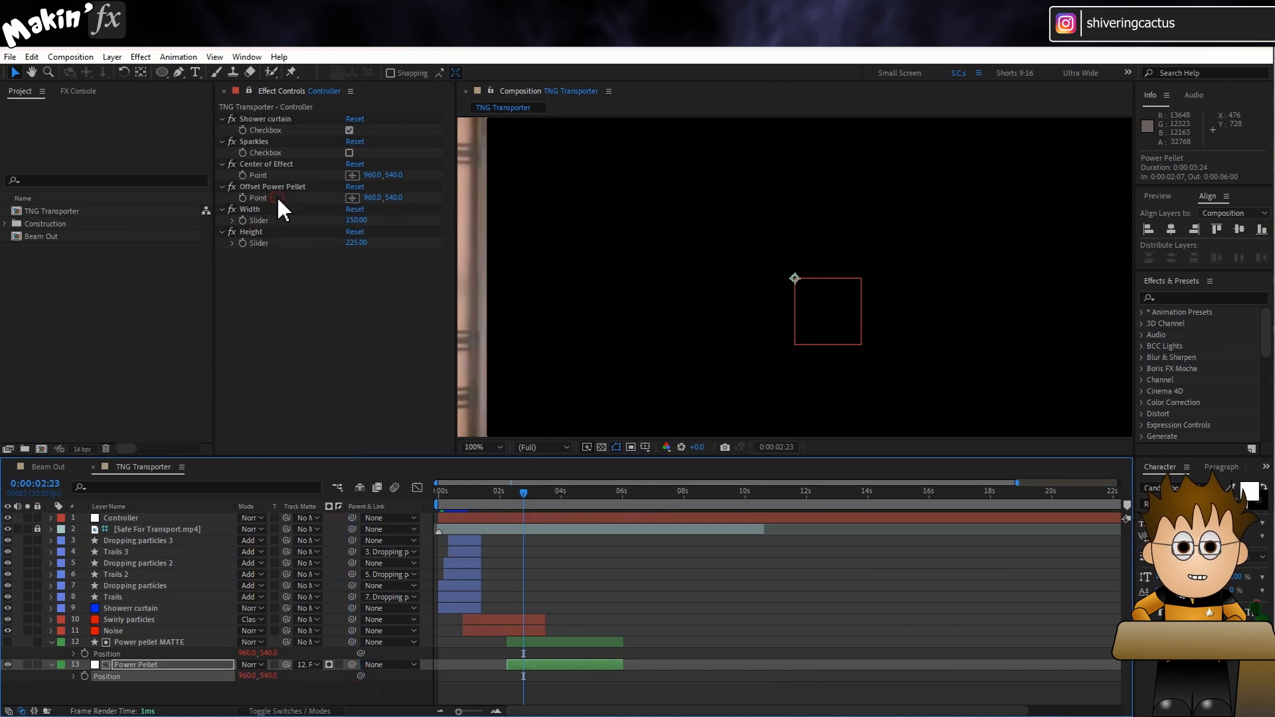
left_click(80, 694)
- Scrub back from 0:00:04:13 with Sparkles on and Shower curtain off to test the effect, and restore both checkboxes
left_click_drag(520, 495, 571, 496)
left_click(349, 153)
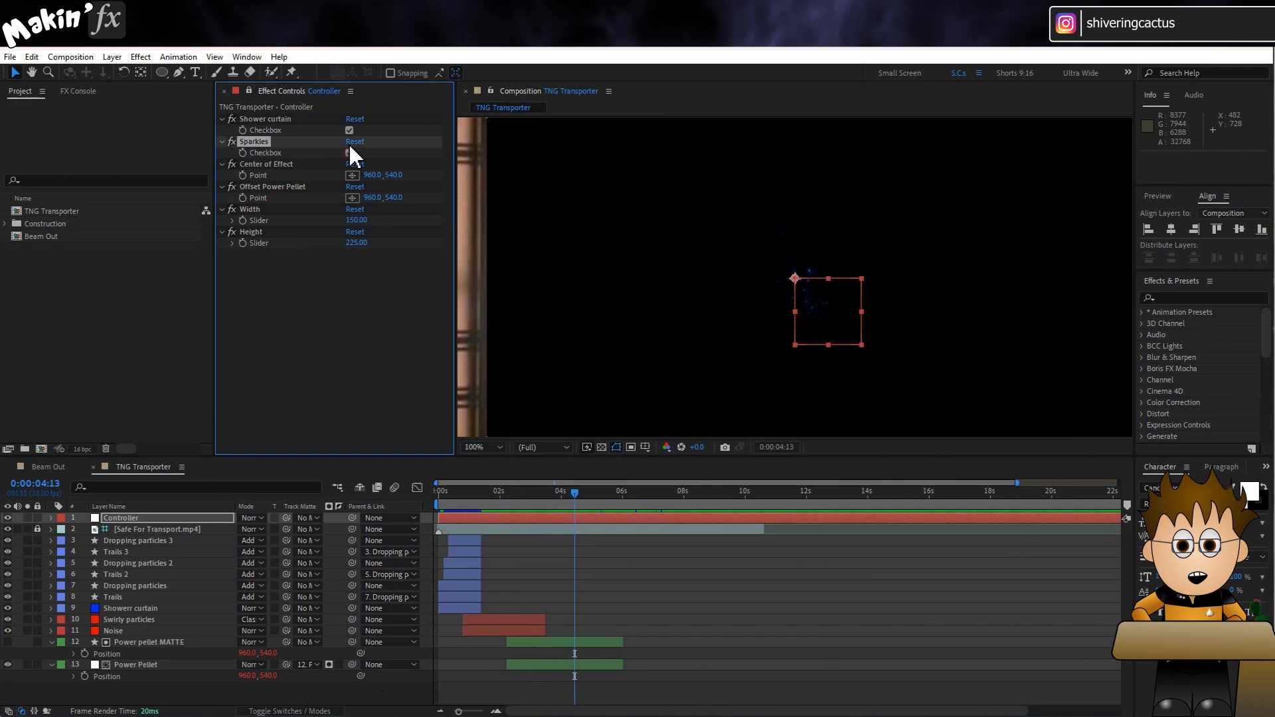
left_click(349, 130)
mouse_move(575, 500)
left_mouse_down()
mouse_move(592, 501)
mouse_move(521, 496)
mouse_move(555, 497)
left_mouse_up()
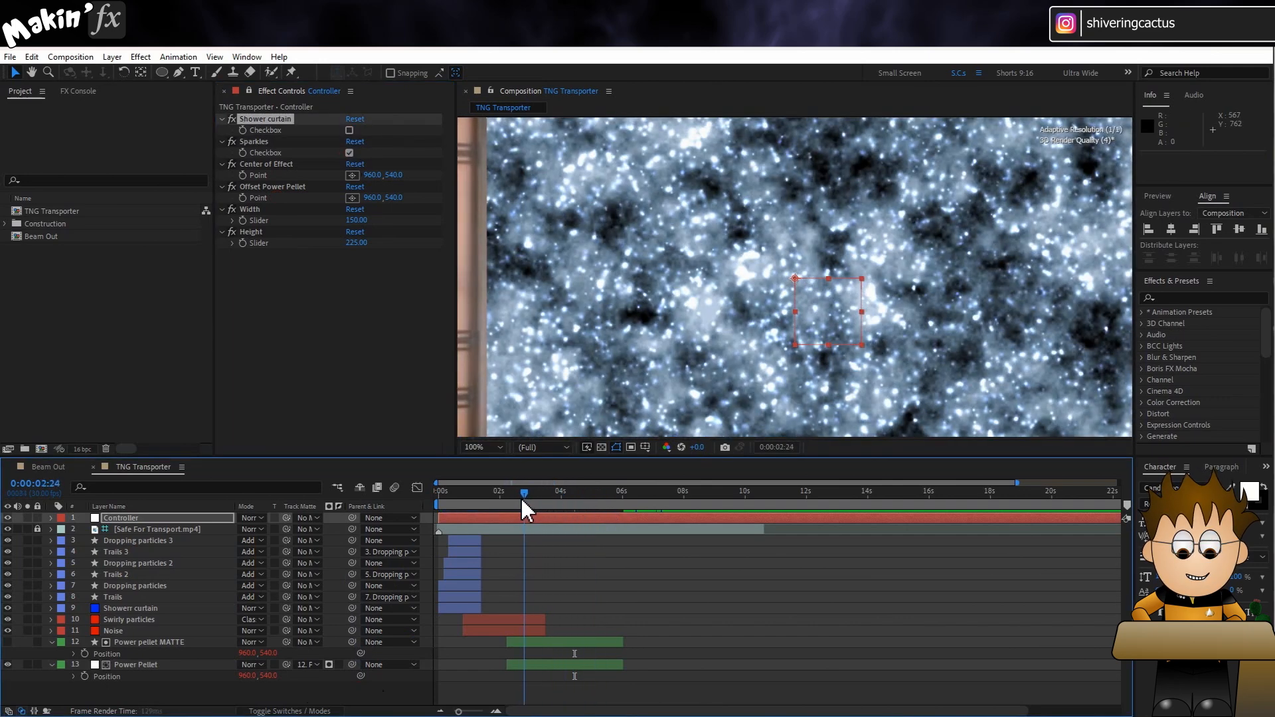
left_click(349, 130)
left_click(349, 153)
- Find the frame where the figure starts fading in the reference footage and add a composition marker at 0:00:01:01
left_click(481, 492)
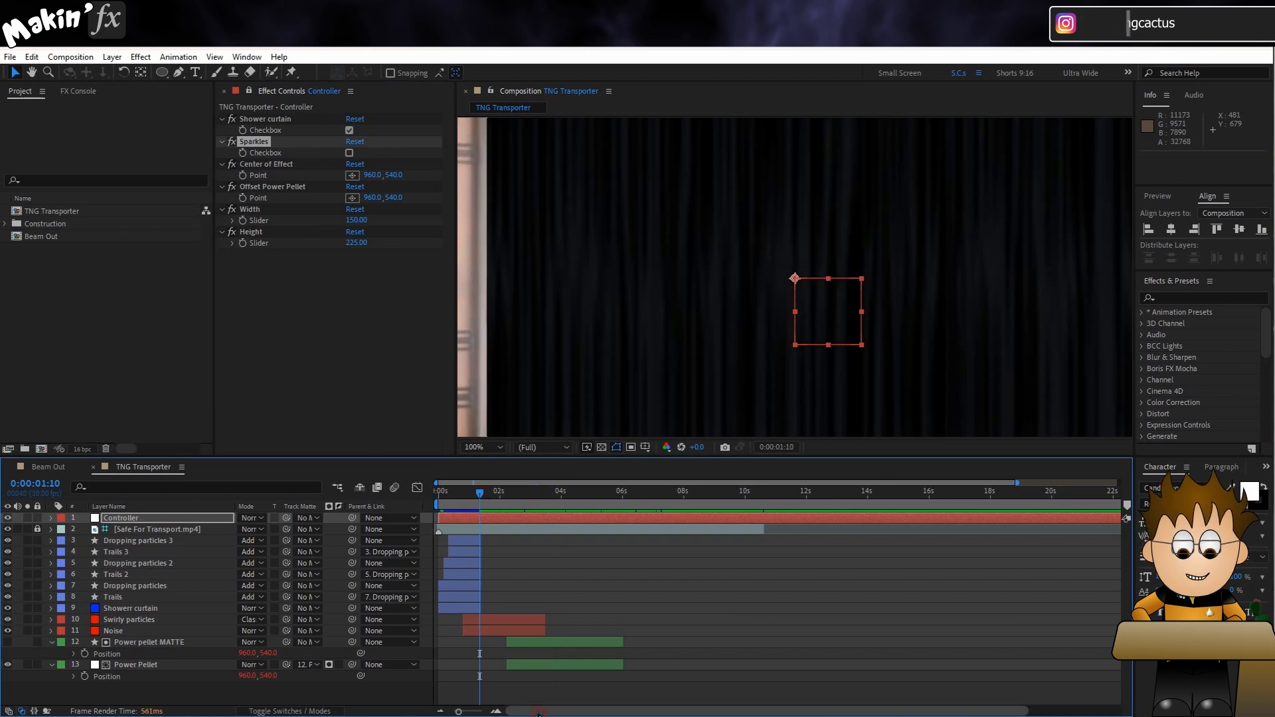
key("h")
left_click_drag(529, 336, 842, 495)
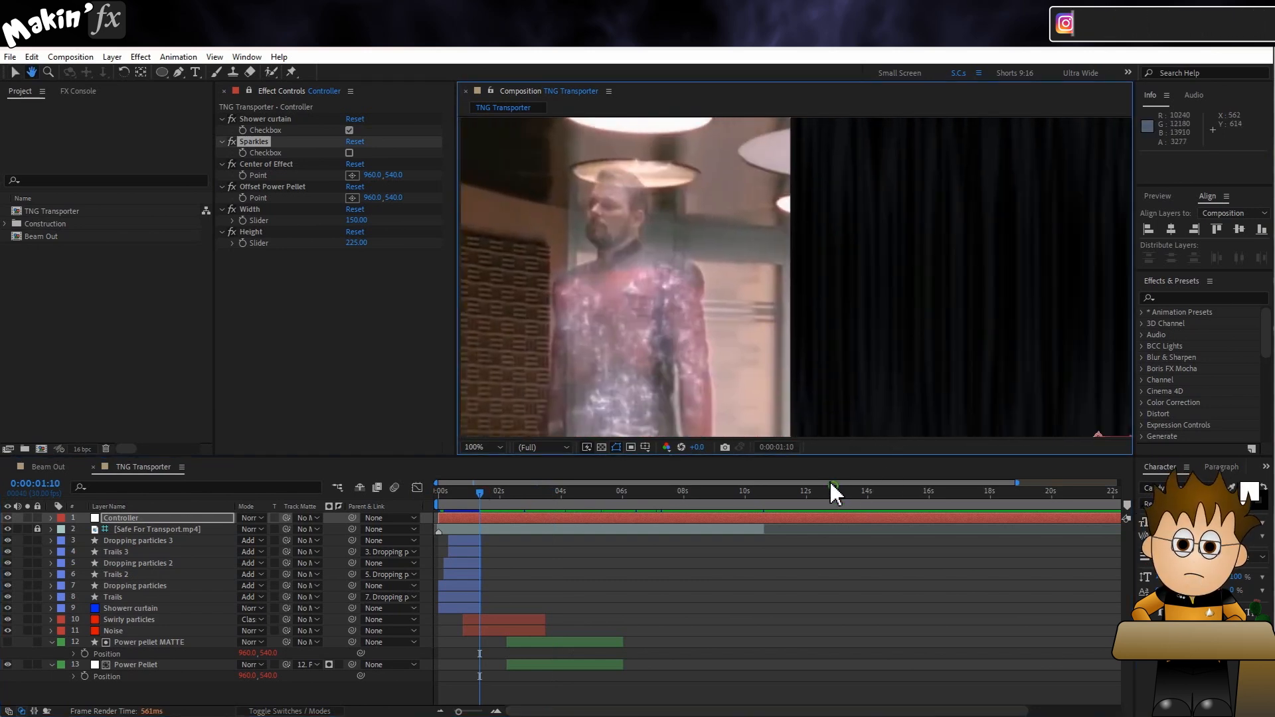
mouse_move(479, 494)
left_mouse_down()
mouse_move(433, 495)
mouse_move(561, 501)
left_mouse_up()
left_click(495, 711)
left_click(496, 711)
left_click(476, 498)
key("KP_Multiply")
key("Page_Down")
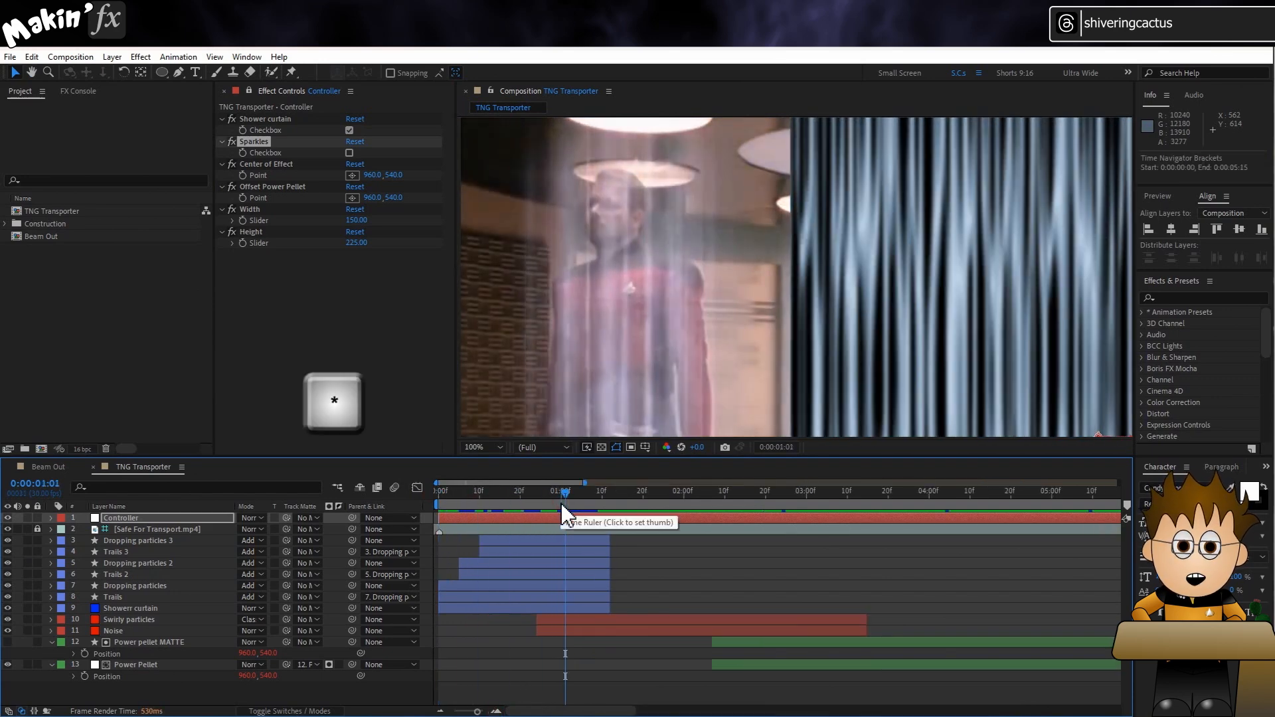
left_click(272, 699)
key("KP_Multiply")
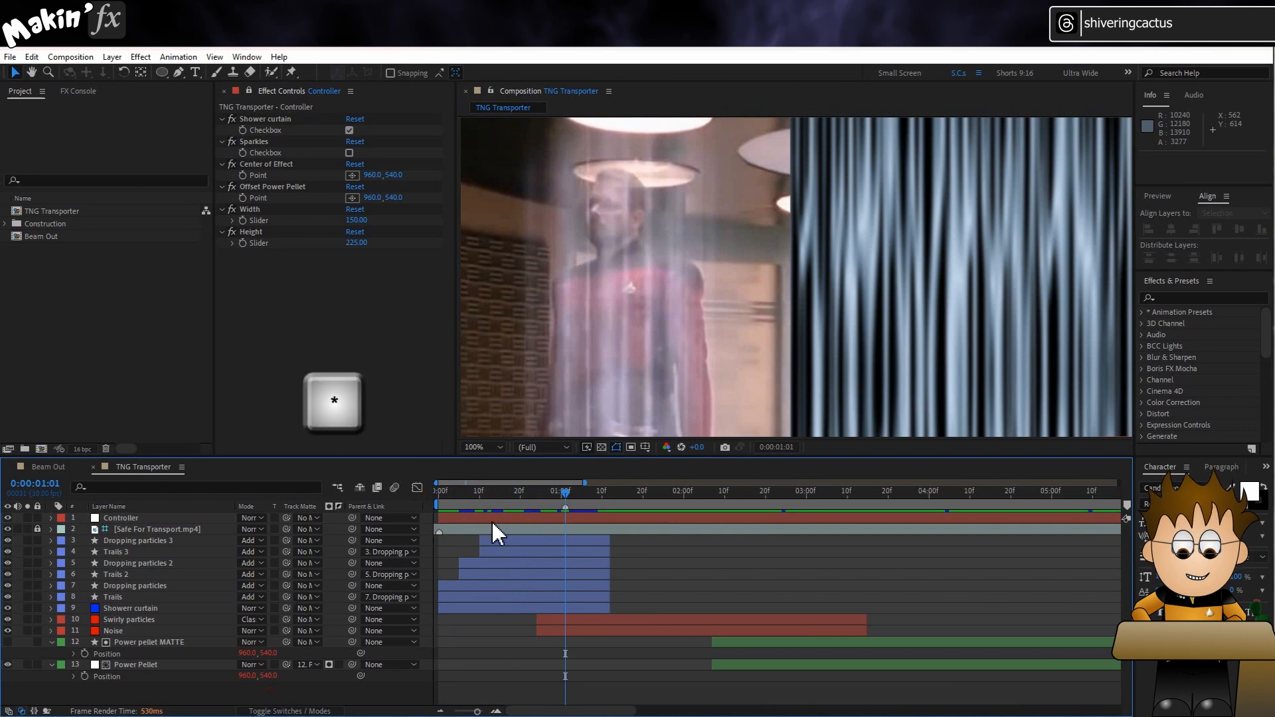
- Label the composition marker at 0:00:01:01 "Fade out starts"
right_click(566, 508)
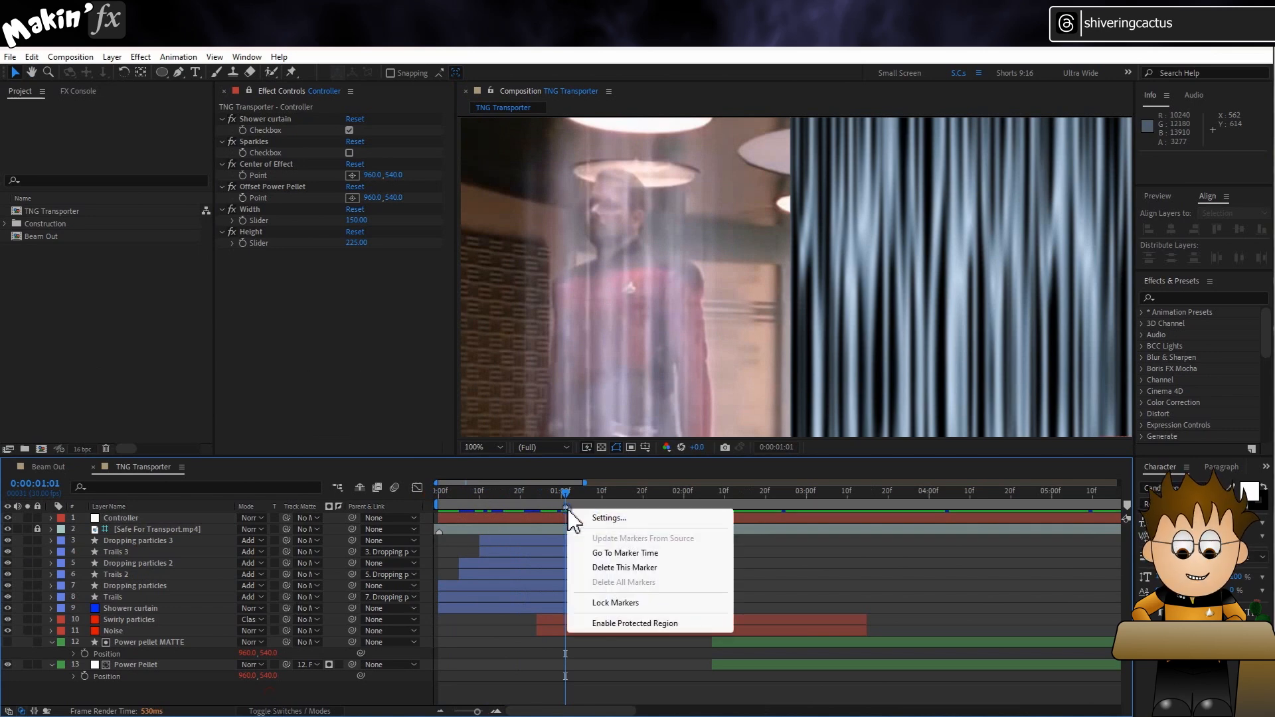
left_click(636, 516)
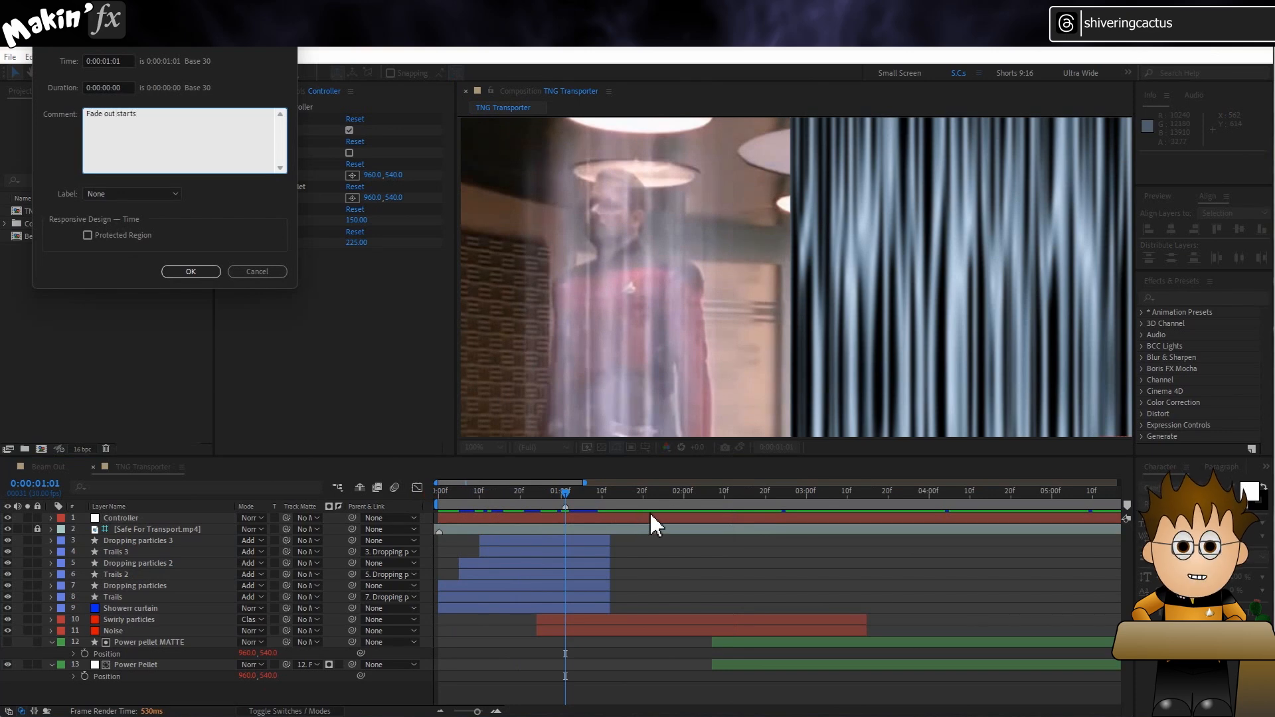
left_click(189, 272)
- Add a composition marker at 0:00:03:22 and label it "Fade out ends"
left_click_drag(711, 493, 896, 497)
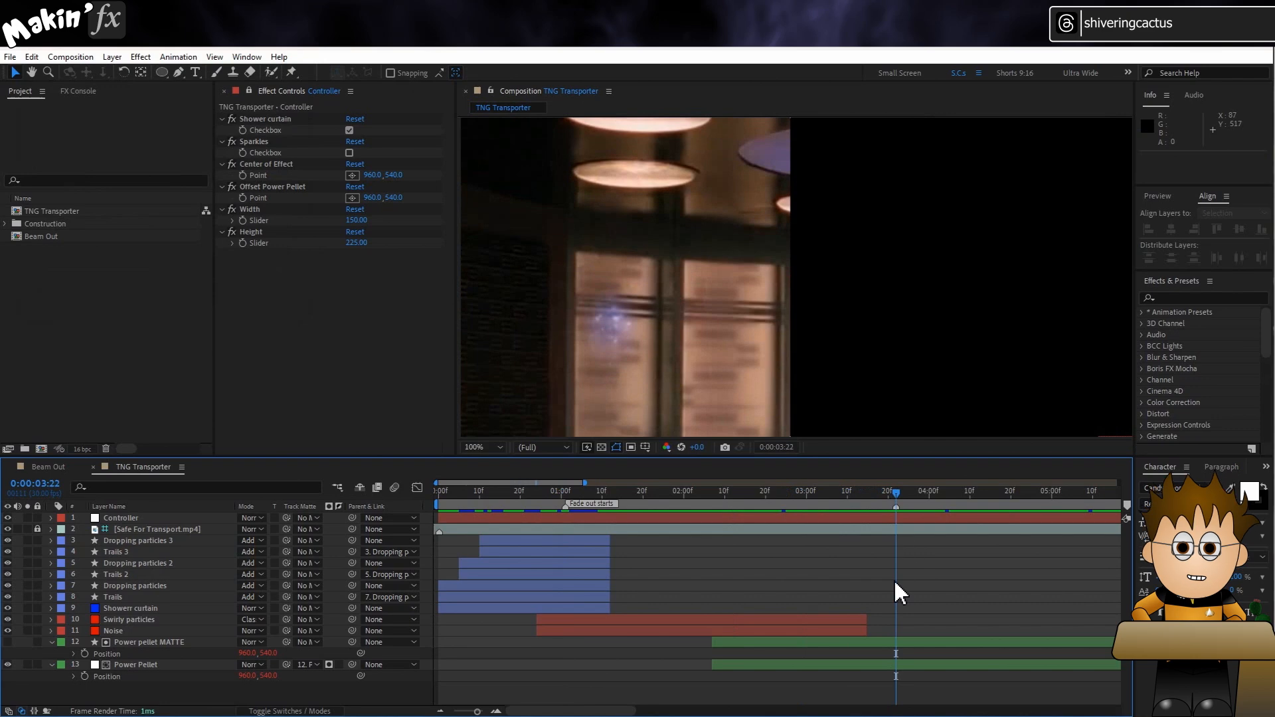
right_click(897, 507)
left_click(930, 518)
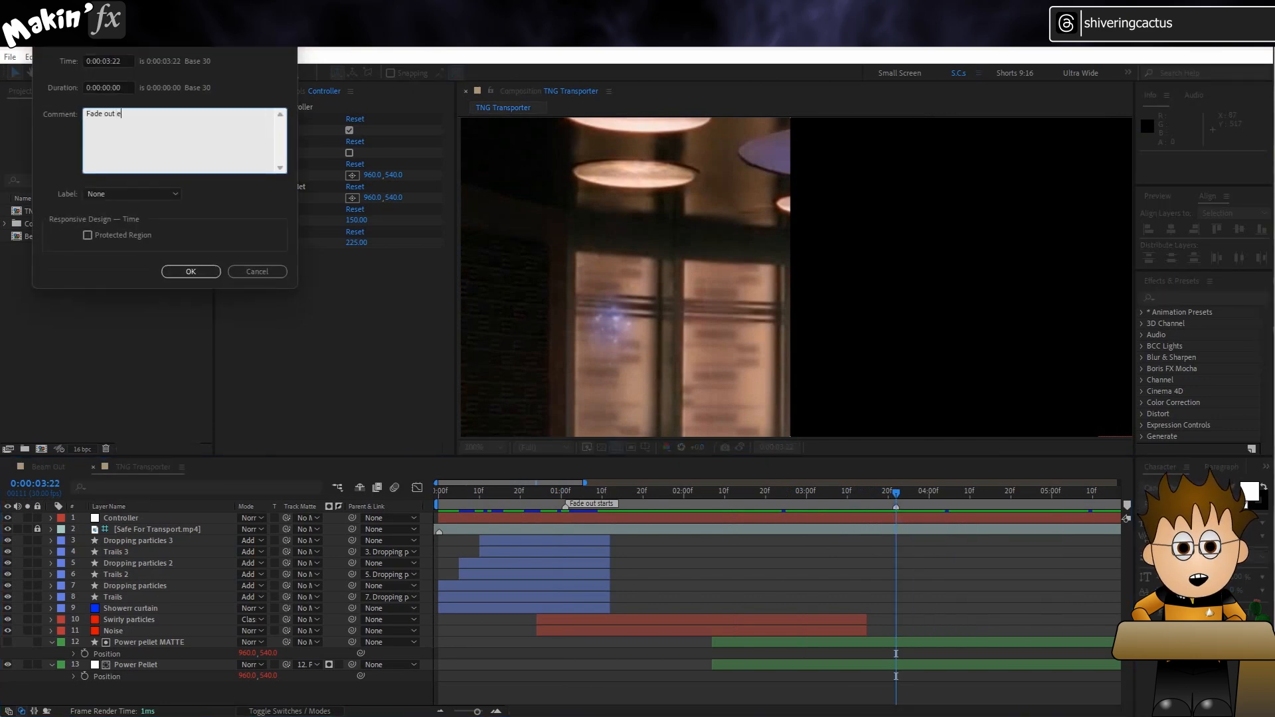
left_click(191, 271)
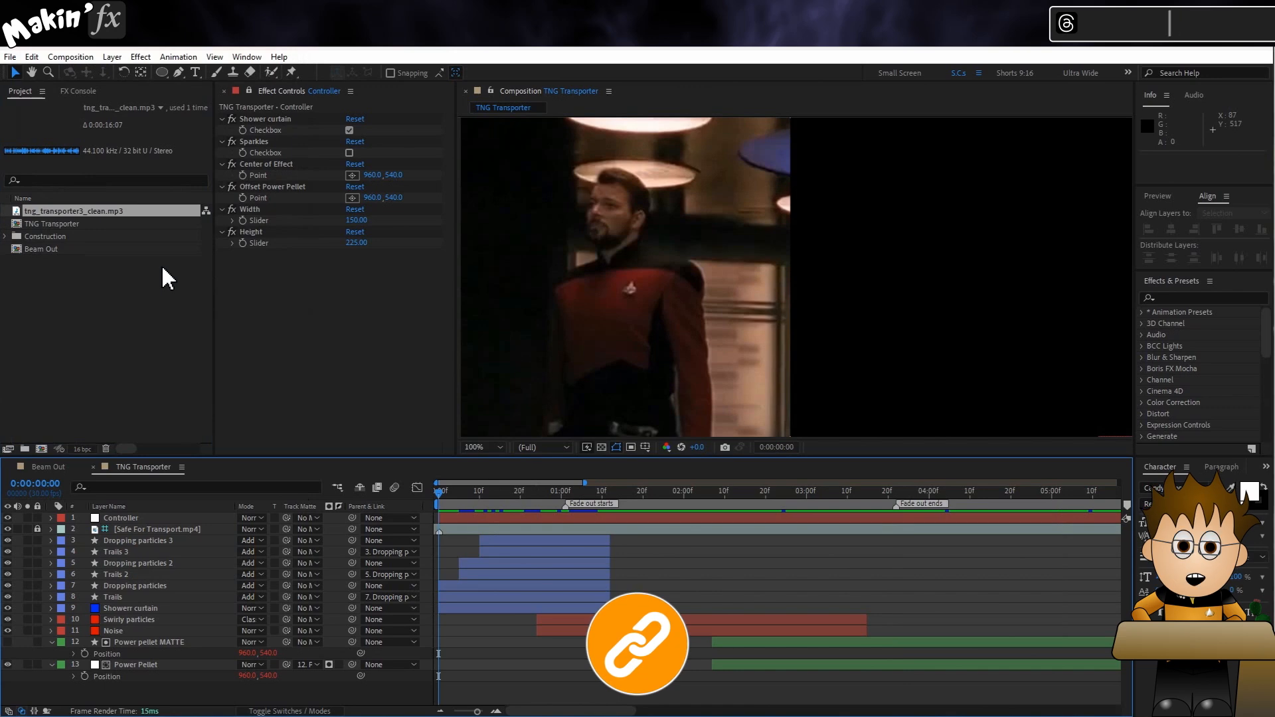
- Add tng_transporter3_clean.mp3 to the TNG Transporter composition as the uppermost layer
left_click_drag(100, 217, 148, 525)
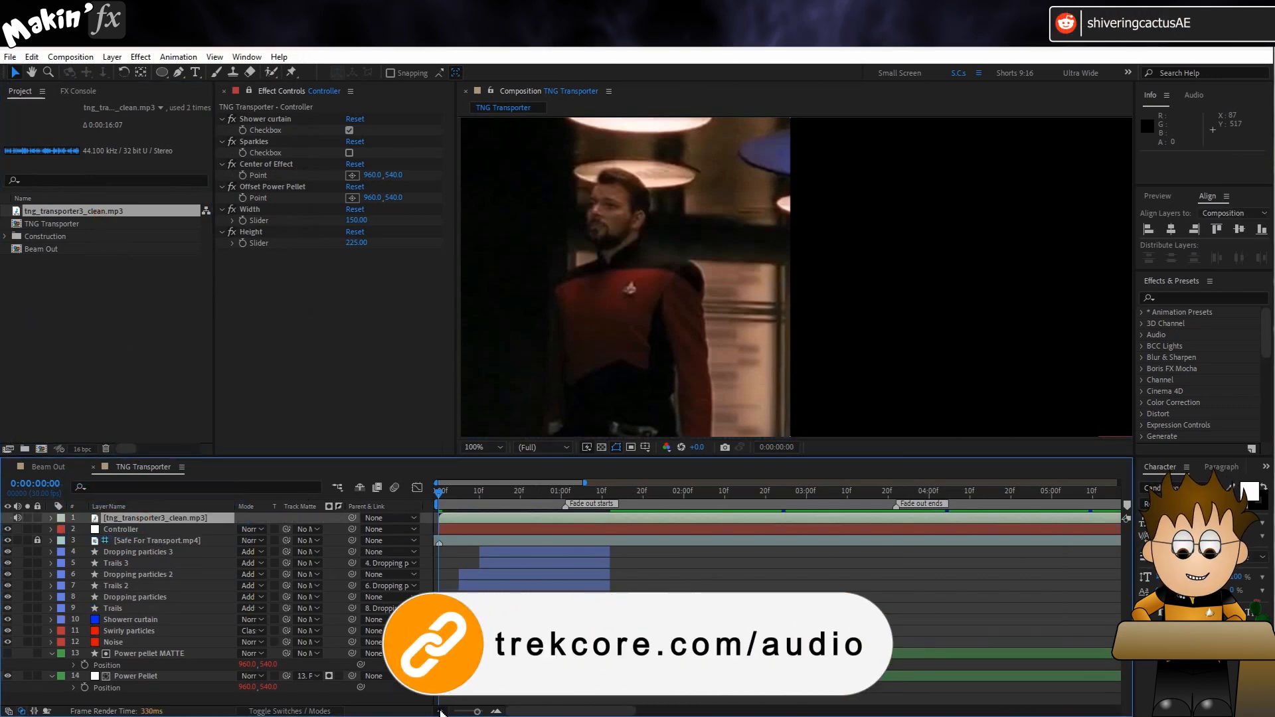
double_click(441, 712)
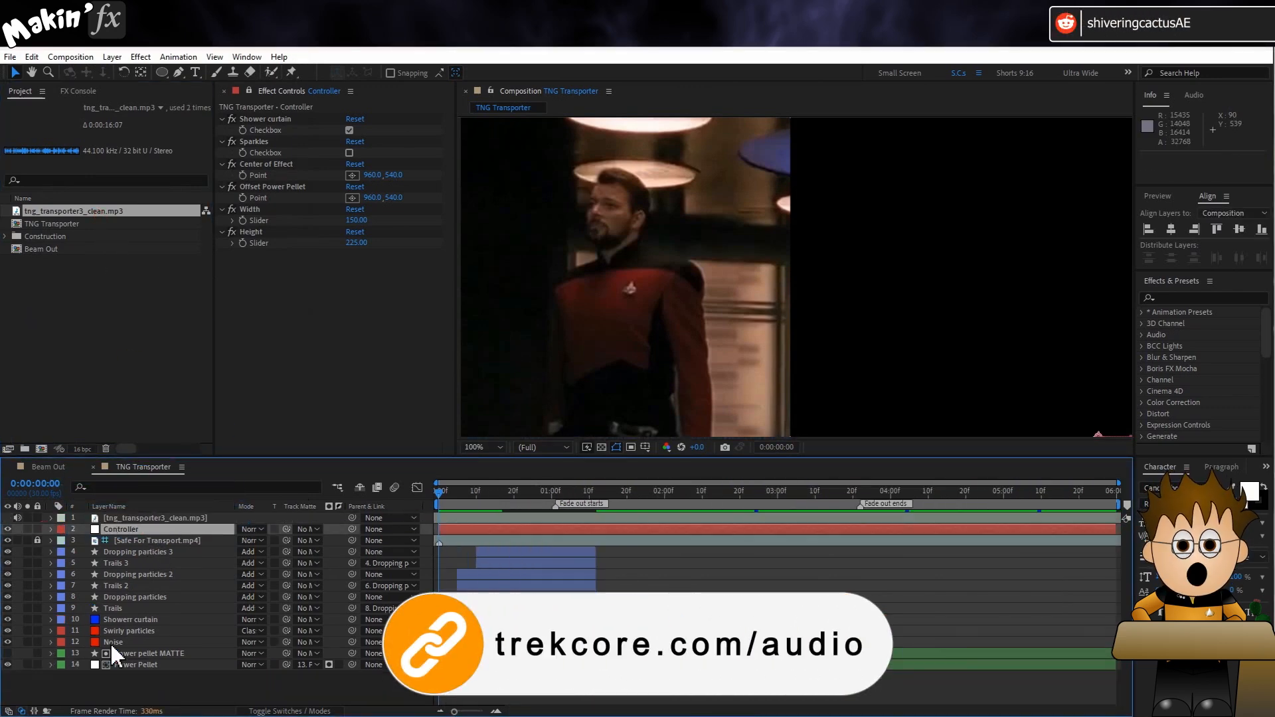
- Open the TNG Transporter composition in Essential Graphics and name the template "TNG Transporter"
left_click(81, 58)
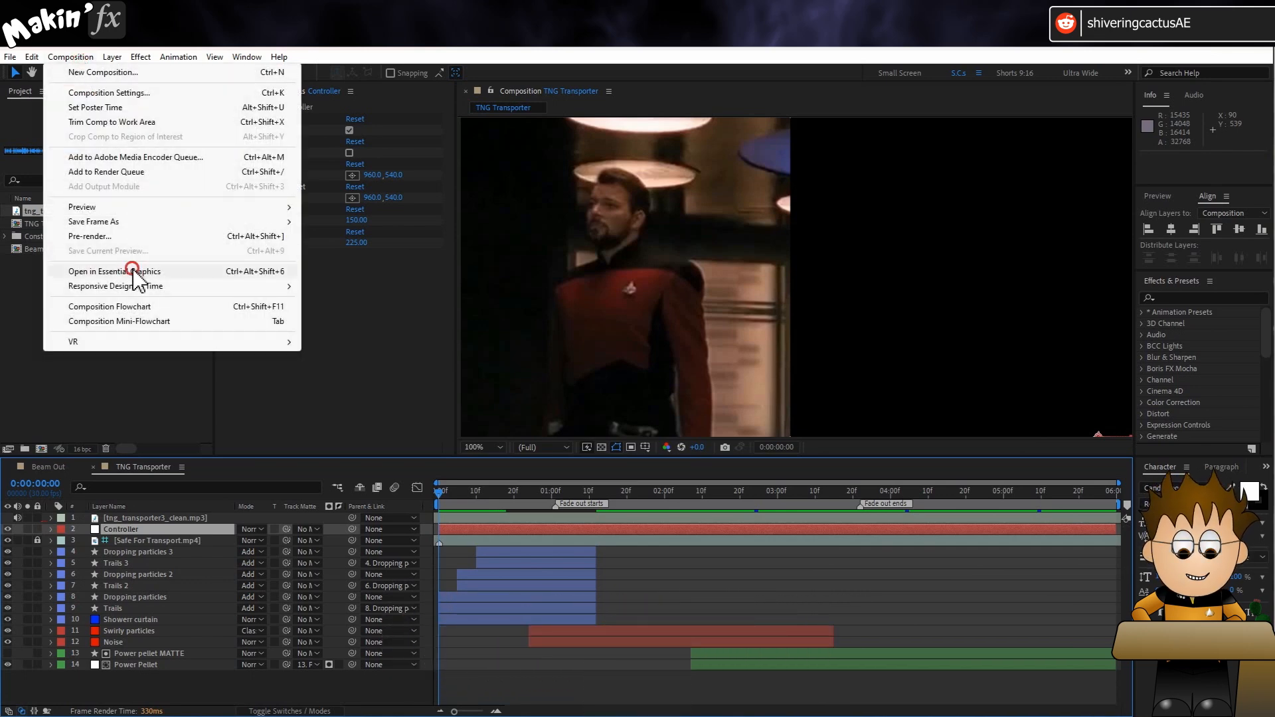
left_click(91, 271)
left_click(566, 185)
type("TNG TRanspor")
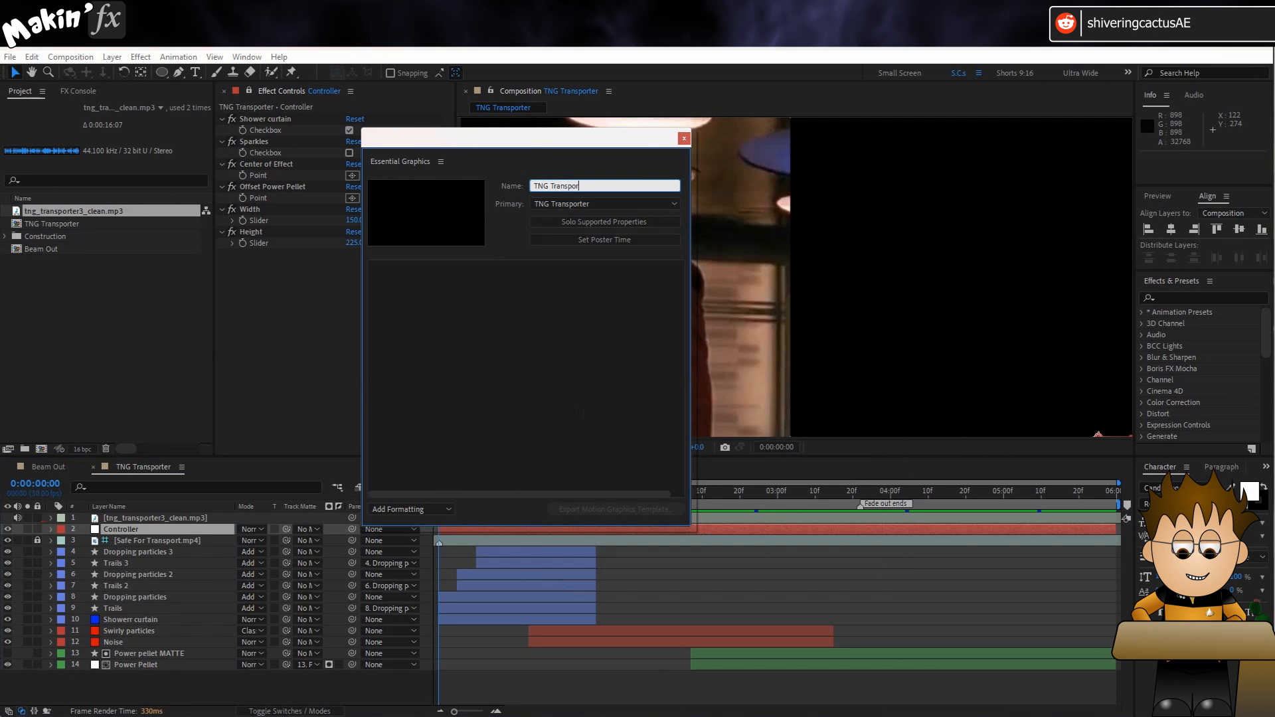
type("ter")
key("Return")
- Add the Controller's Shower curtain, Sparkles, Center of Effect and Offset Power Pellet controls to the Essential Graphics template
left_click(50, 530, "ctrl")
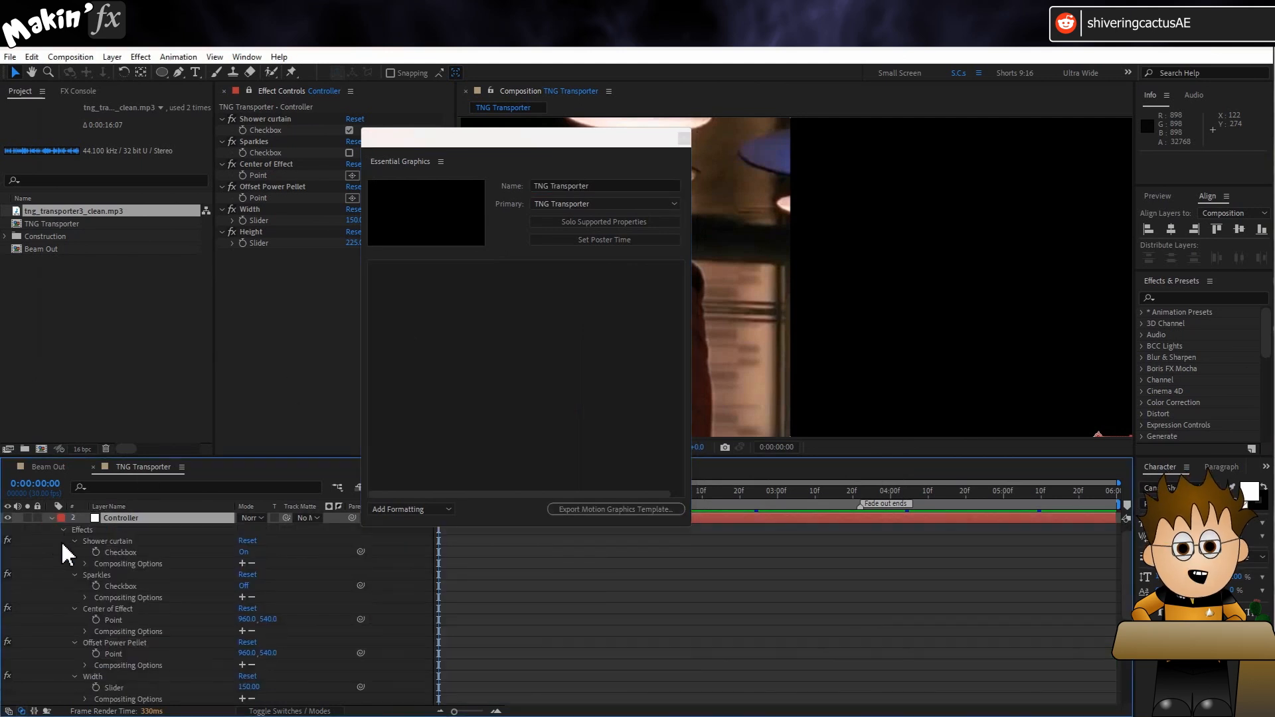
left_click_drag(117, 553, 507, 314)
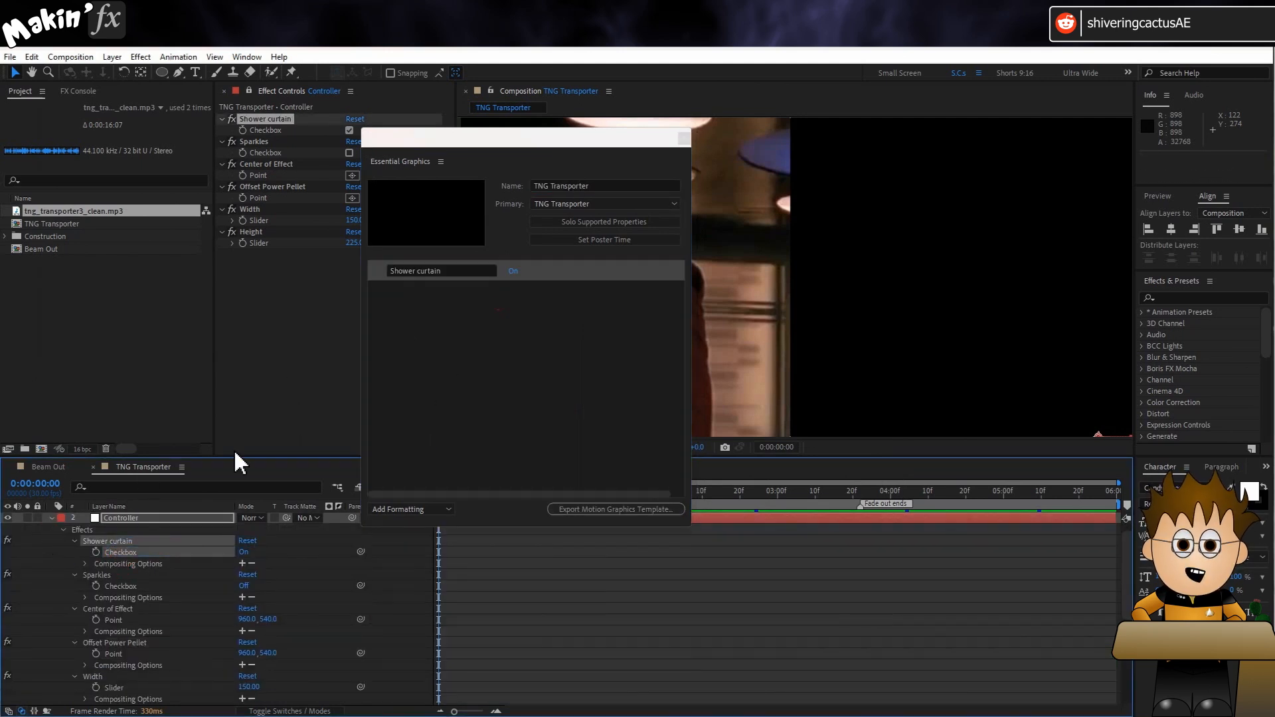
left_click(119, 587)
left_click_drag(119, 587, 449, 332)
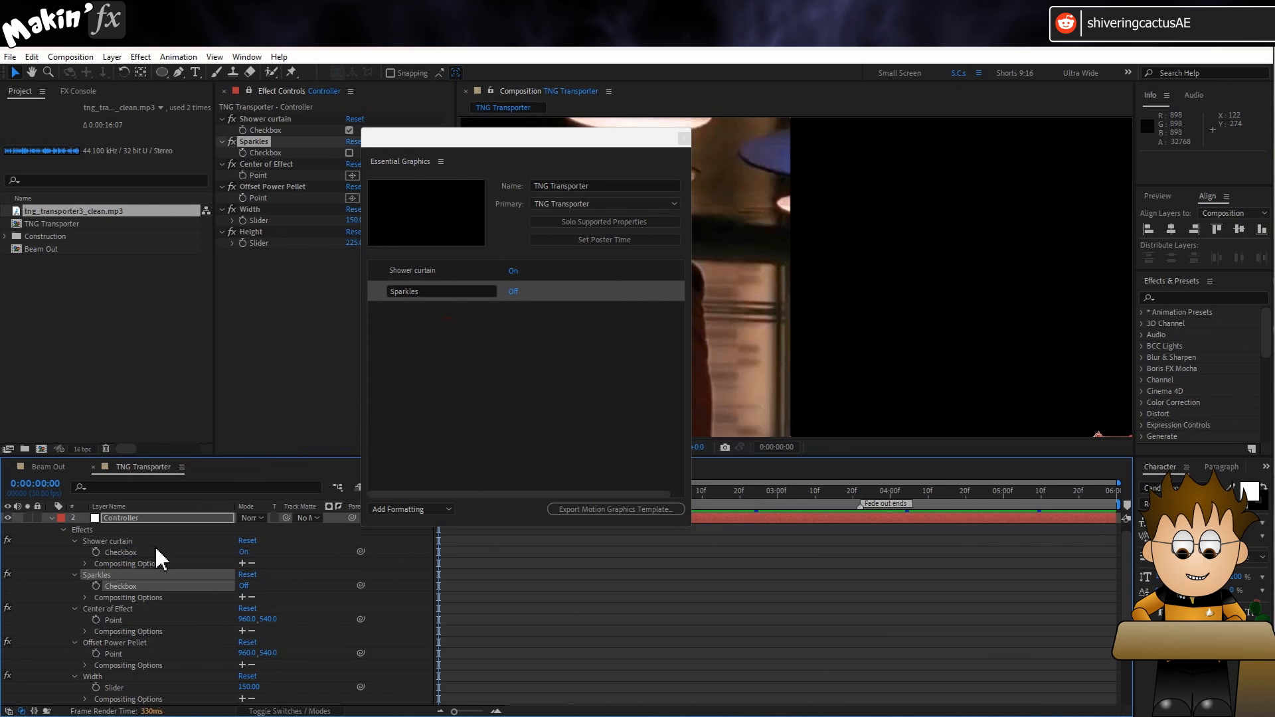
left_click_drag(115, 622, 389, 384)
left_click_drag(114, 654, 394, 407)
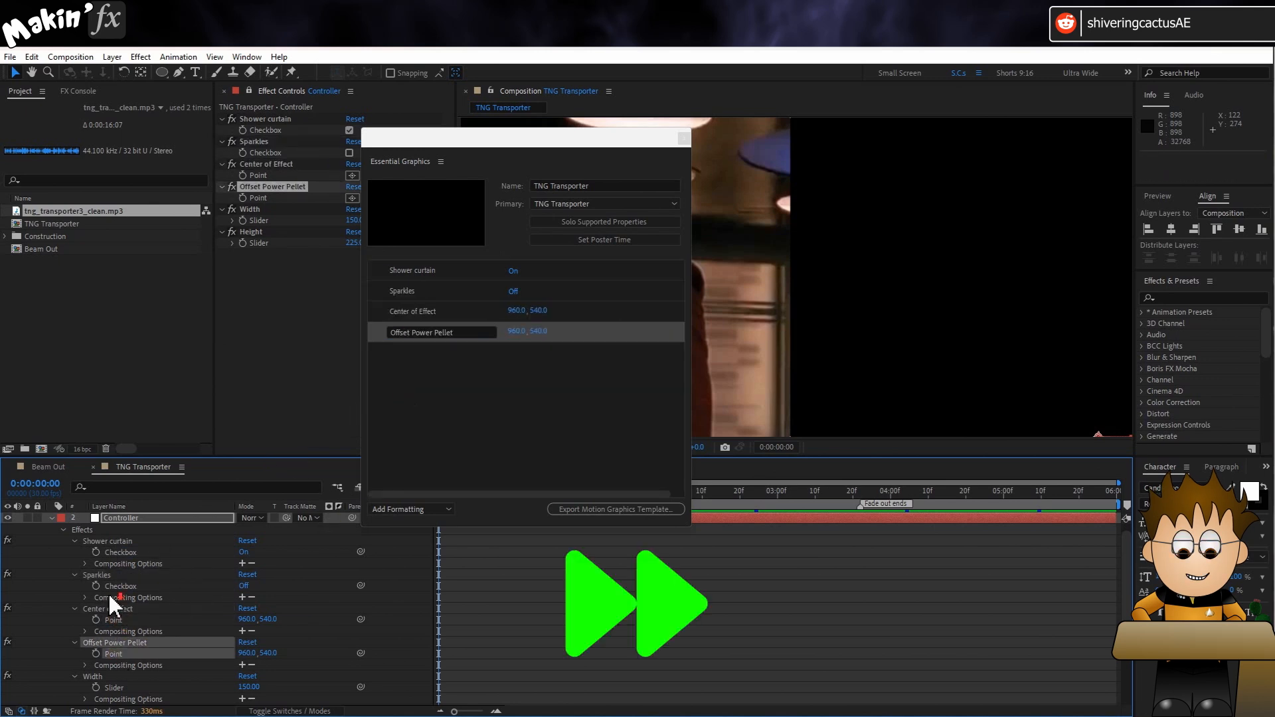
- Add the Controller's Width and Height sliders to the Essential Graphics template
scroll(118, 611, "down", 2)
left_click_drag(113, 619, 438, 352)
left_click(63, 643)
left_click_drag(114, 654, 439, 373)
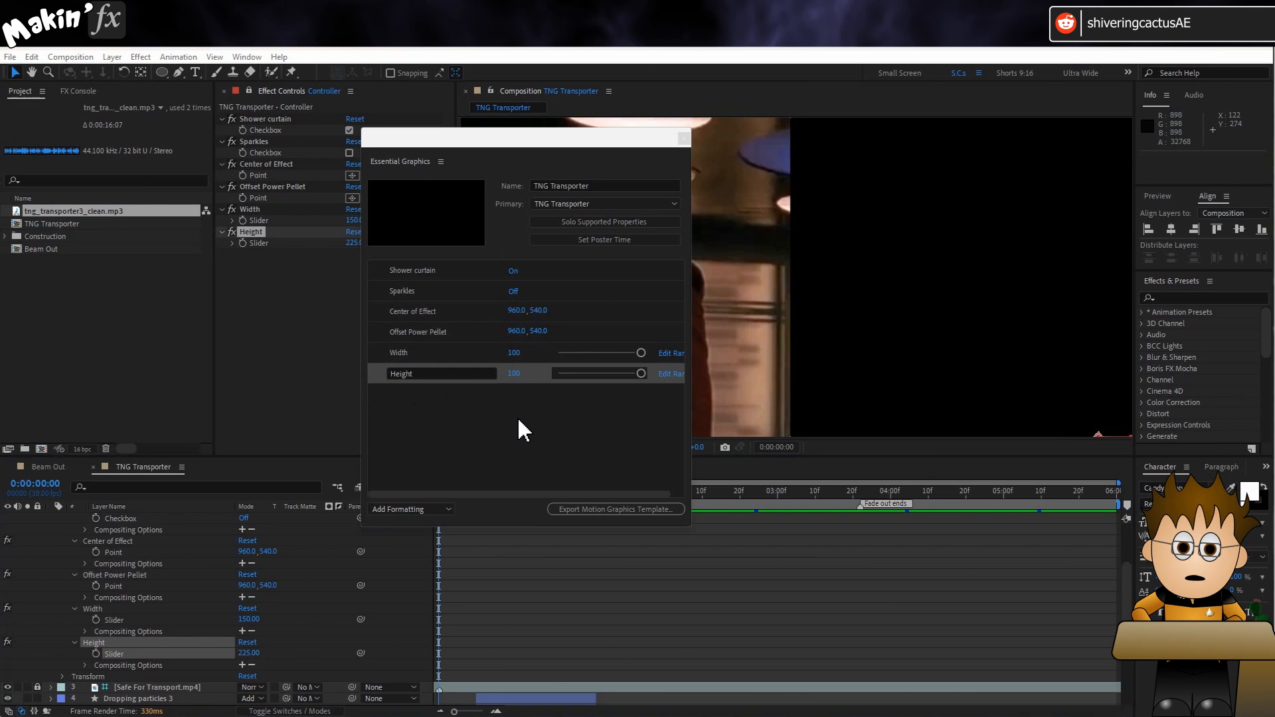
- Set the upper limit of the Width slider range to 500 and change the upper limit of the Height slider range
left_click(669, 357)
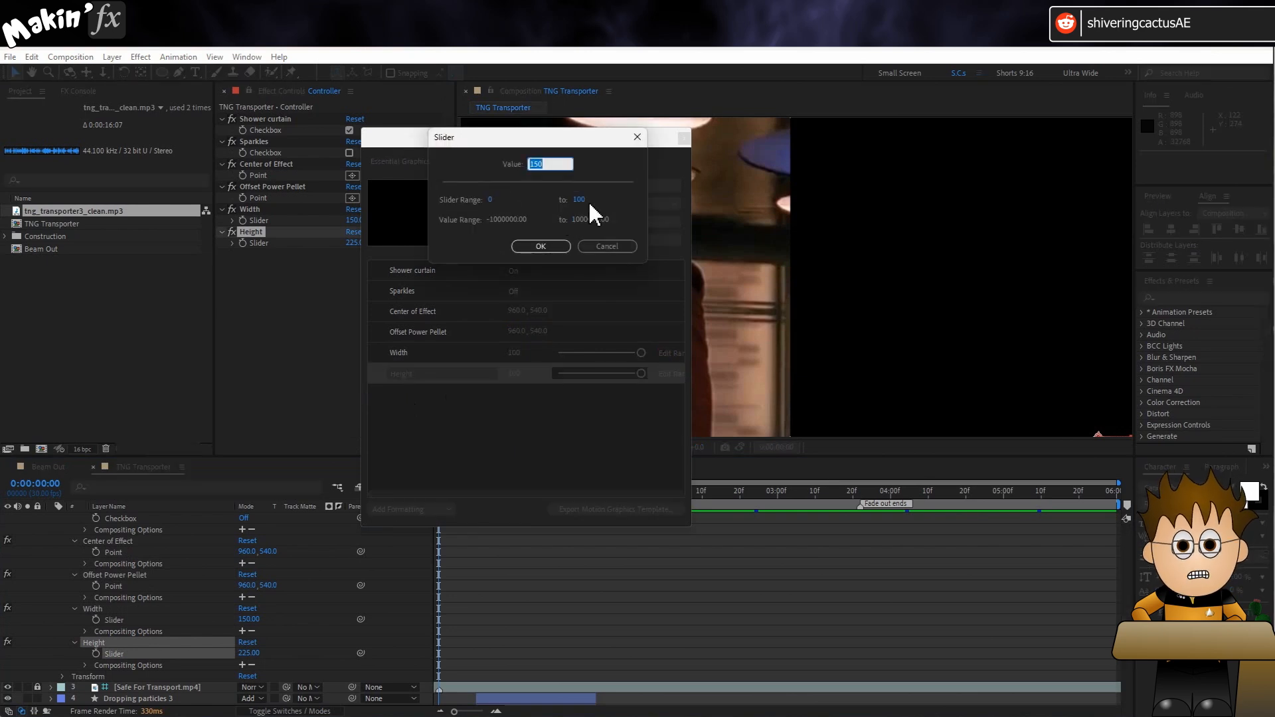
left_click(580, 199)
type("500")
left_click(546, 247)
left_click(670, 374)
left_click(579, 199)
type("1")
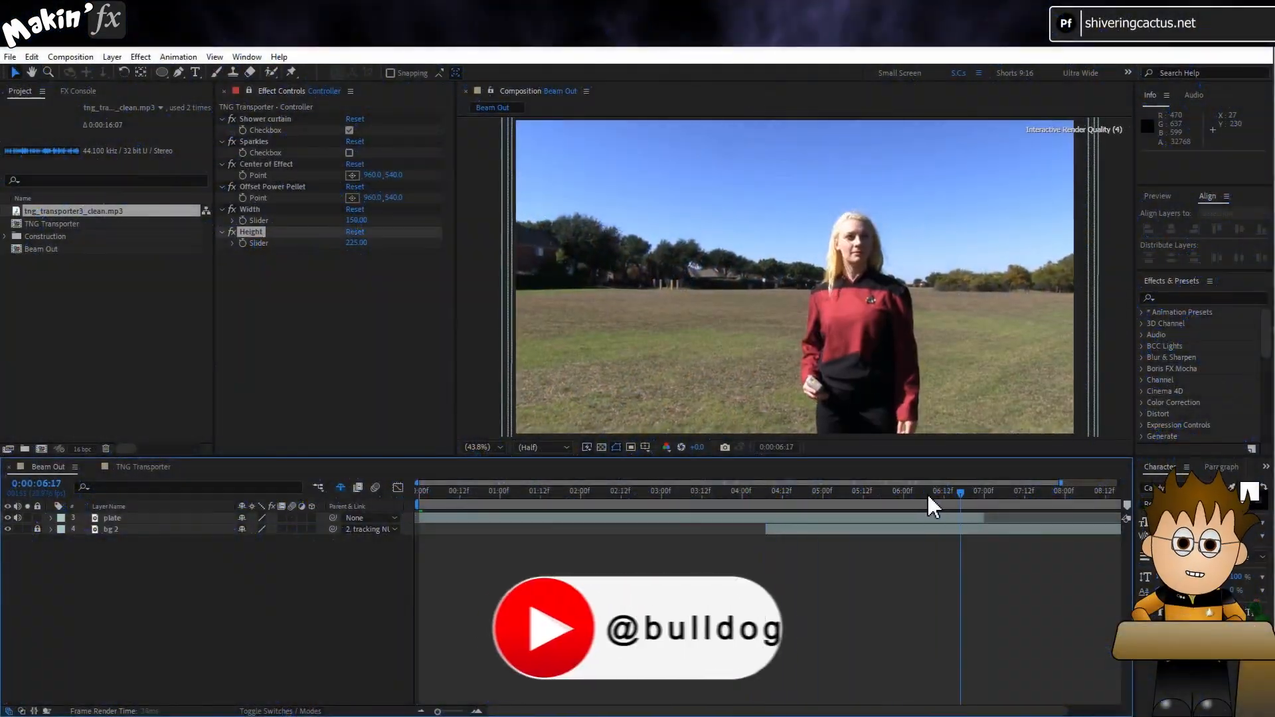
- Place the TNG Transporter composition above the plate layer in Beam Out, starting at 0:00:03:06
left_click_drag(928, 497, 731, 503)
left_click_drag(22, 223, 88, 519)
left_click_drag(905, 517, 855, 517)
left_click(696, 493)
left_click_drag(696, 492, 682, 493)
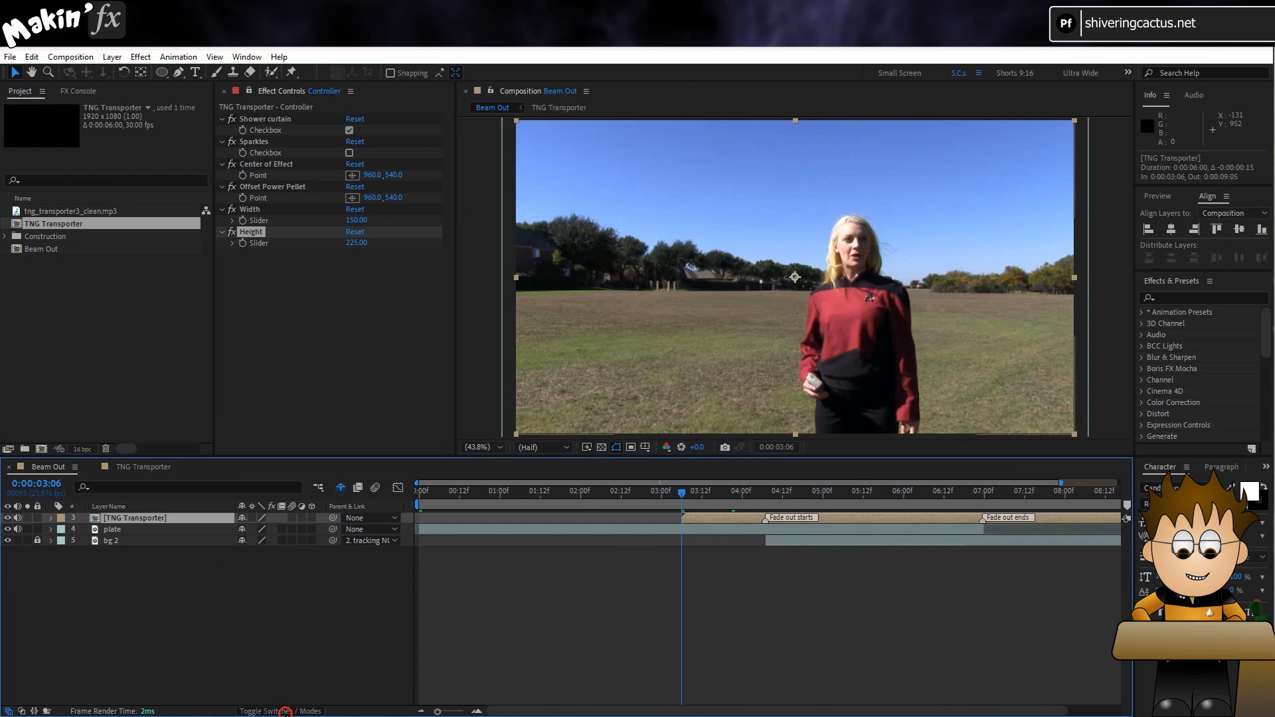
- Set the blending mode of the TNG Transporter layer in Beam Out to Screen
left_click(280, 711)
left_click(249, 518)
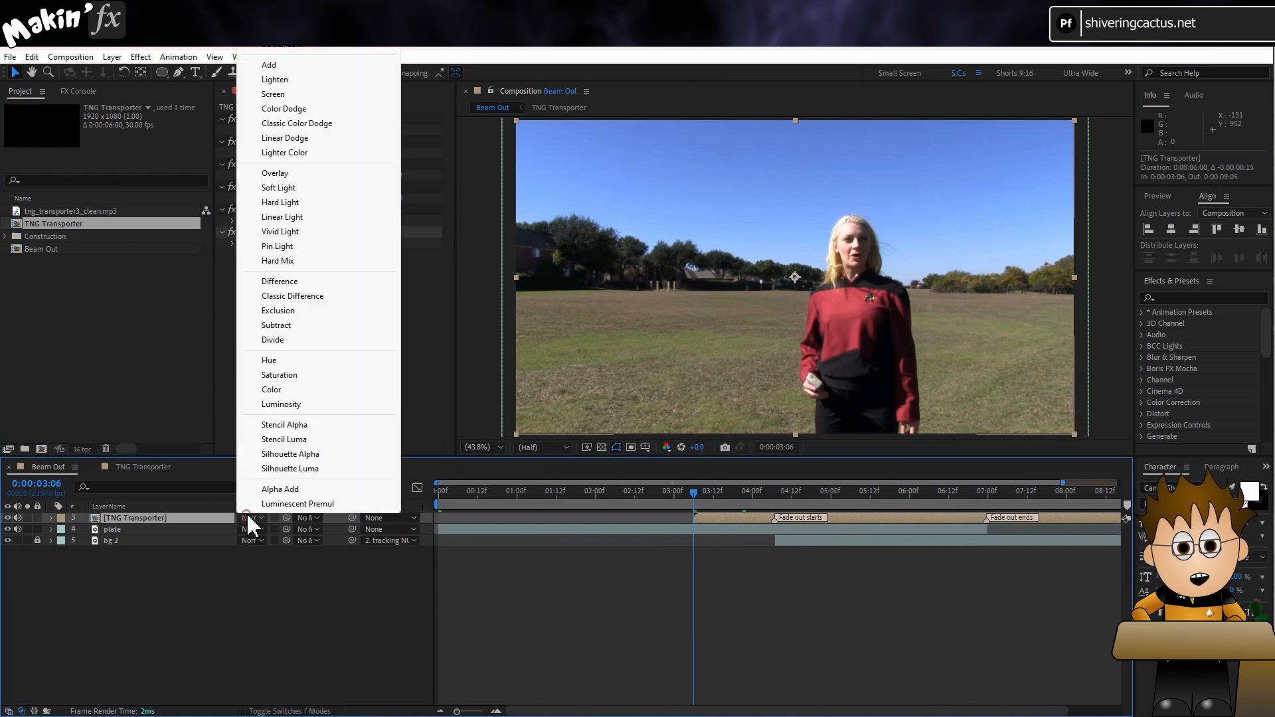
left_click(307, 93)
- Scale the TNG Transporter layer to 111% and move it over the woman at about 1160.9, 693.0
key("s")
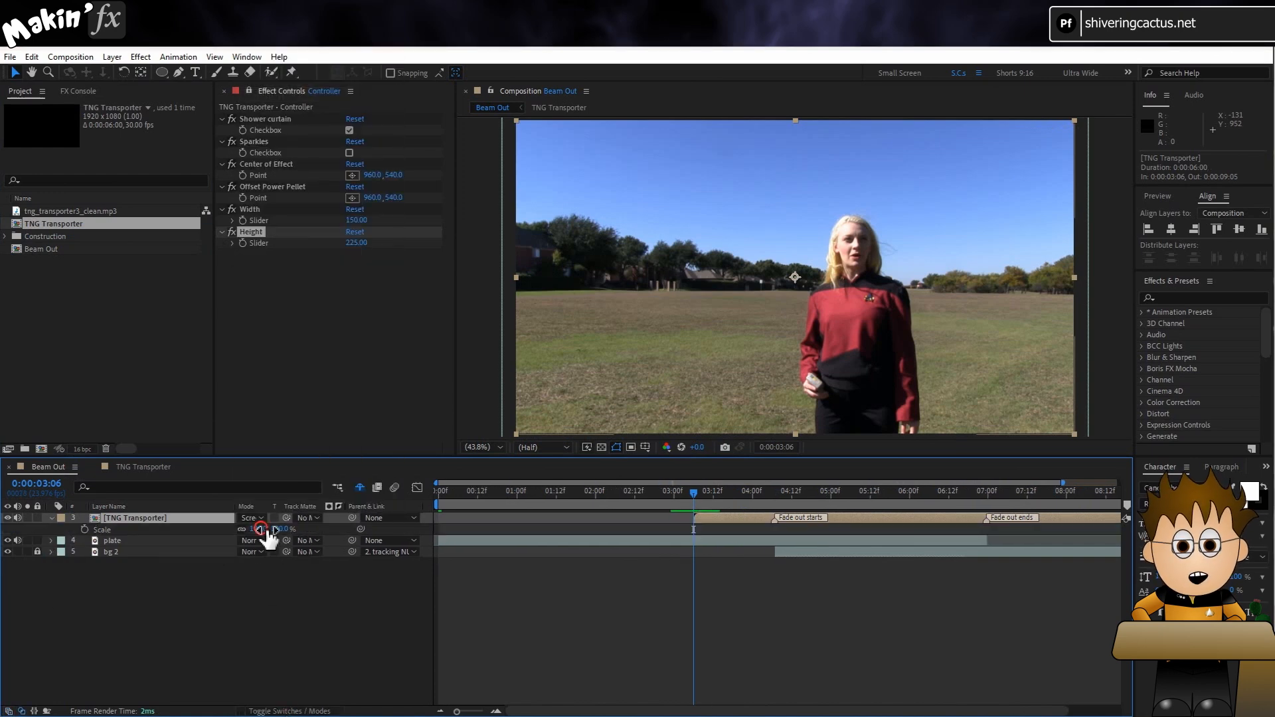
left_click_drag(273, 536, 280, 537)
left_click_drag(727, 248, 768, 281)
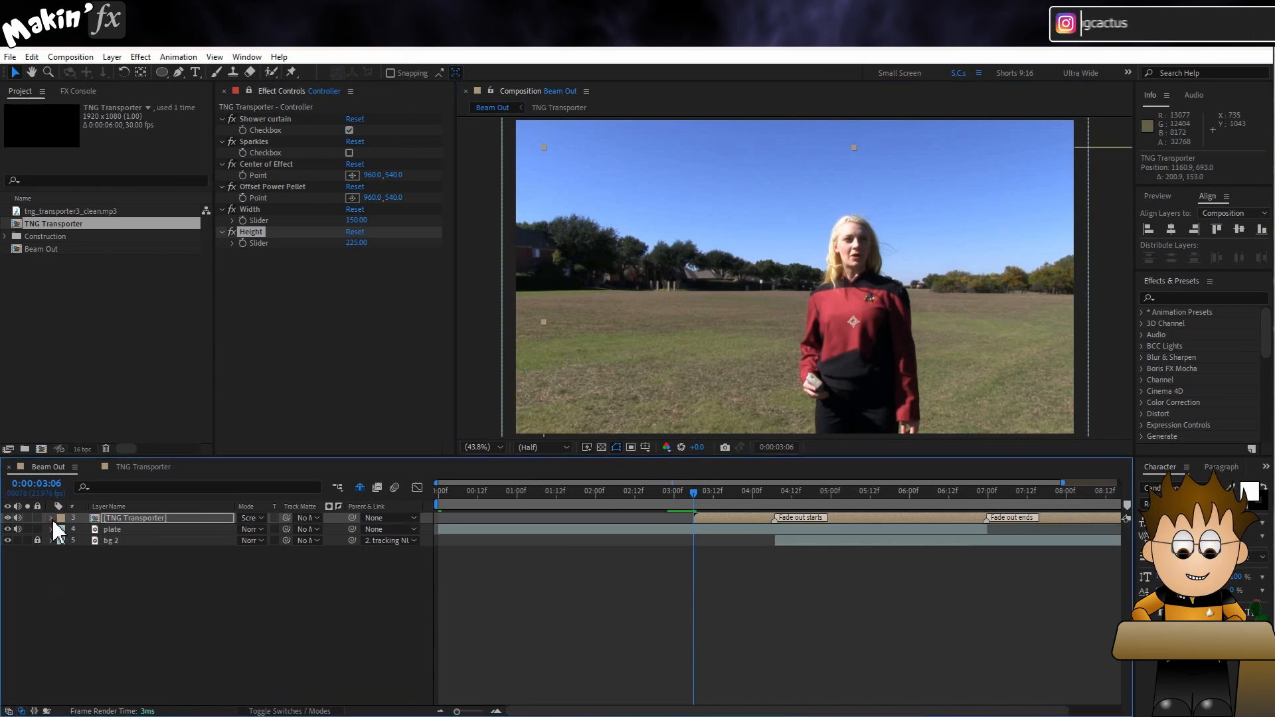
left_click(52, 518)
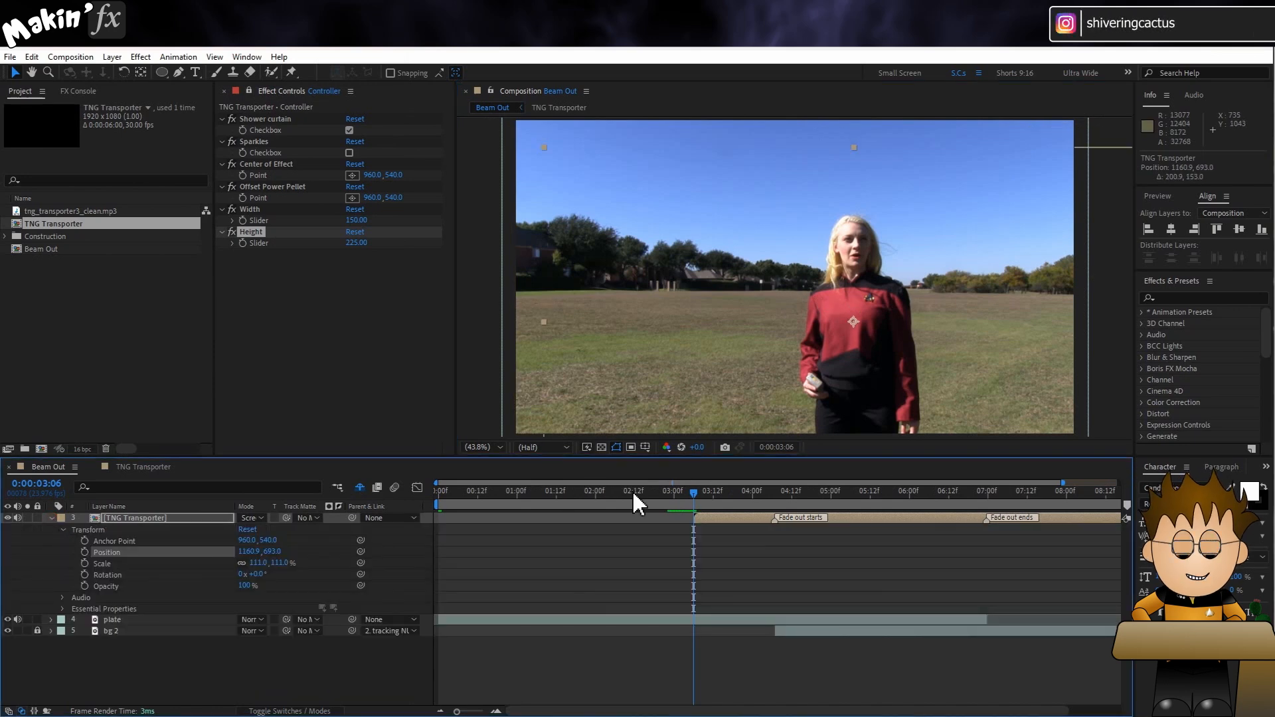
- At 0:00:03:17, draw a rectangular mask about 500 by 1117 px around the woman on TNG Transporter and feather it 50 pixels
left_click(730, 497)
left_click_drag(161, 72, 196, 79)
left_click_drag(784, 160, 942, 442)
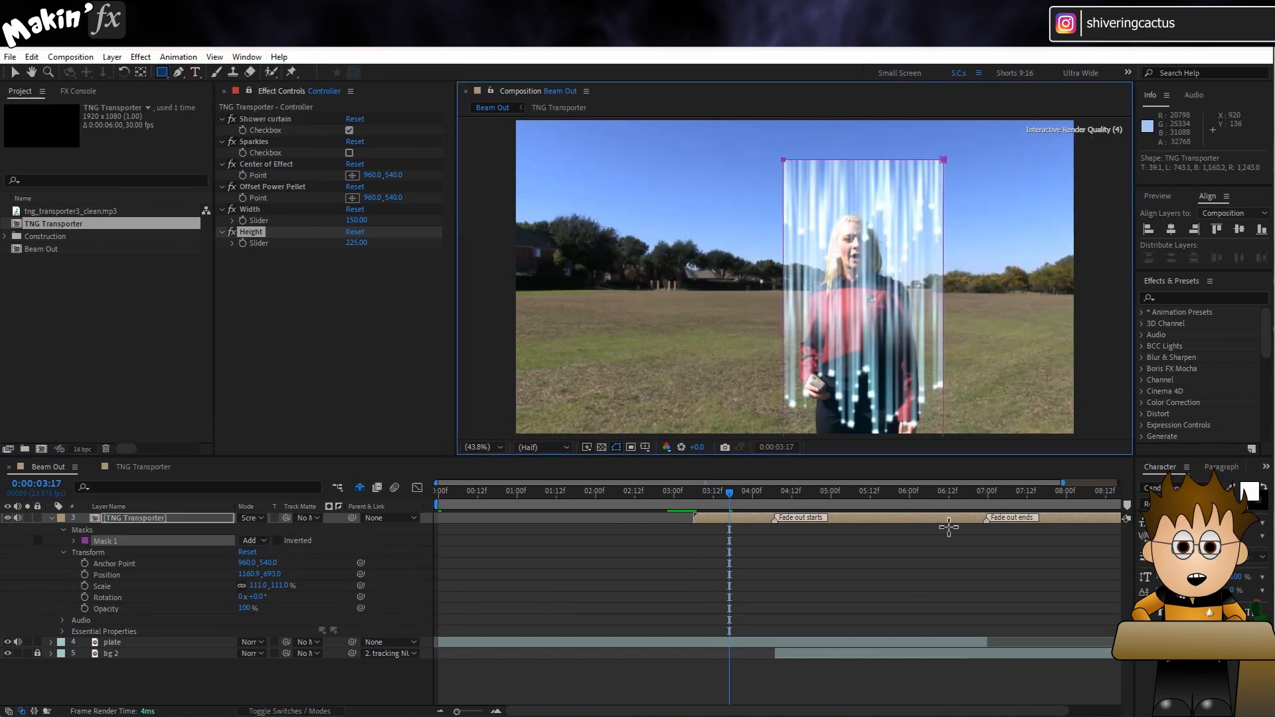
left_click_drag(948, 528, 945, 519)
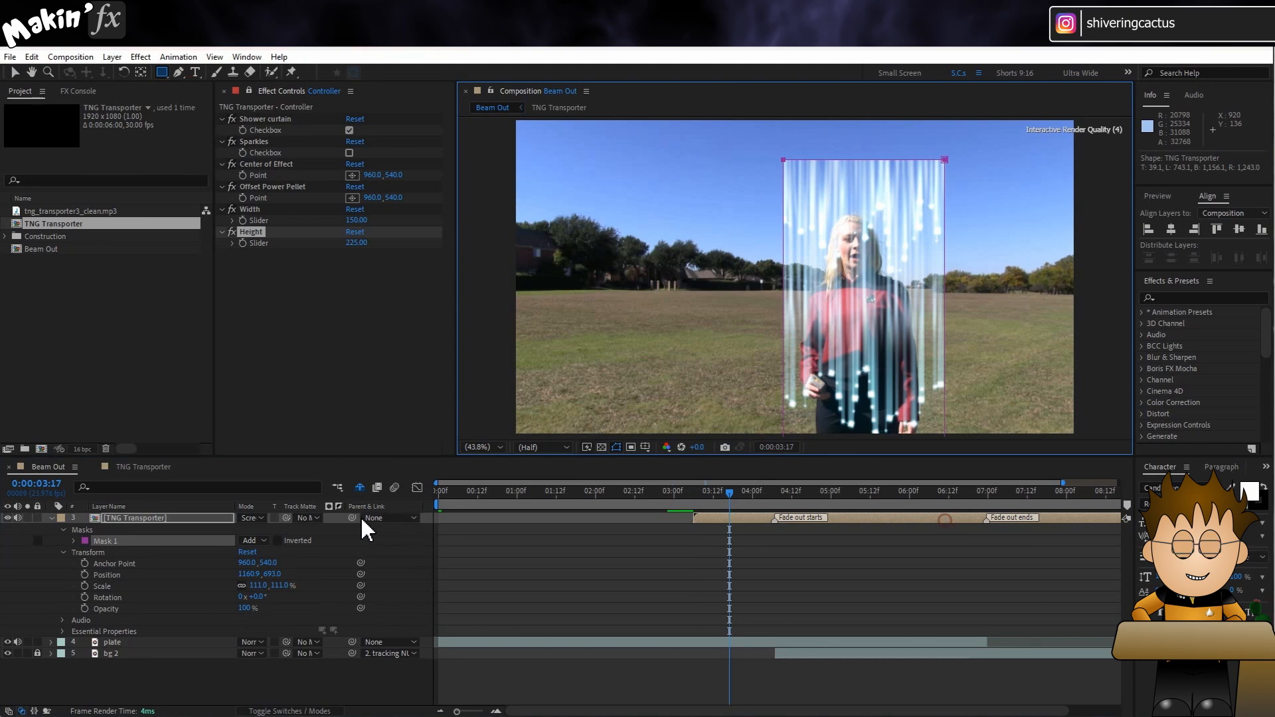
left_click(74, 541)
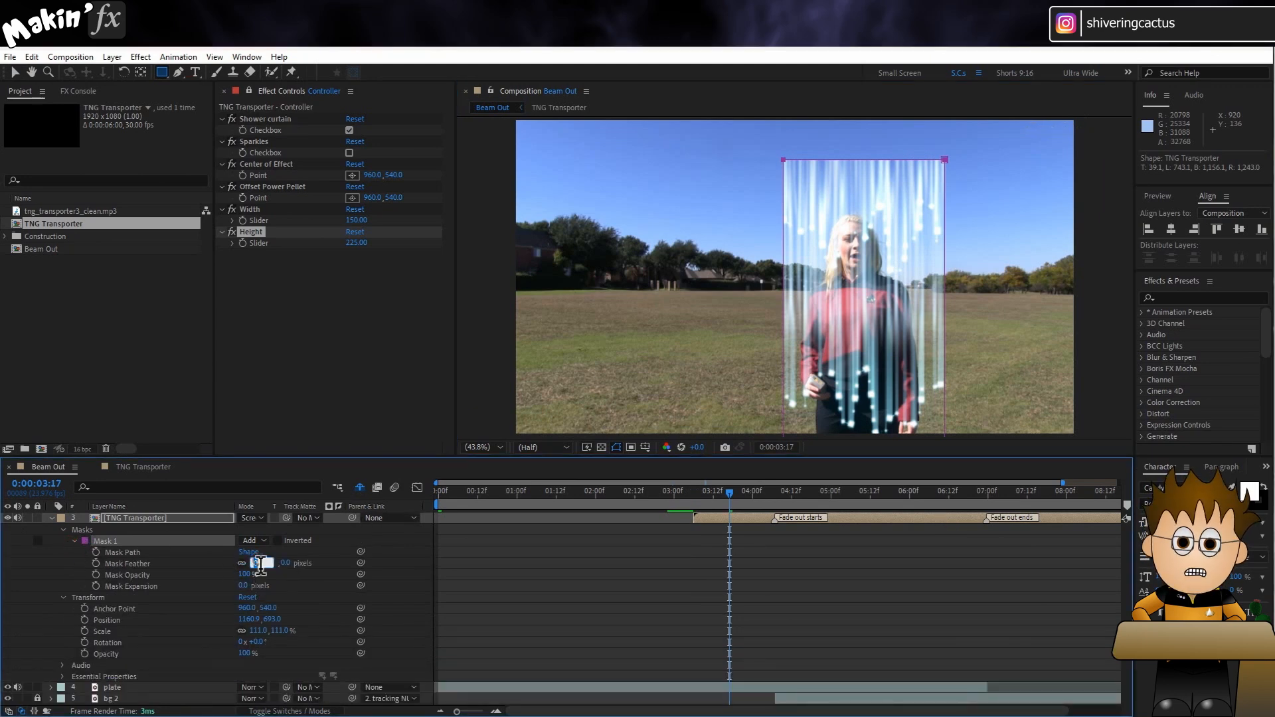
type("50")
key("Return")
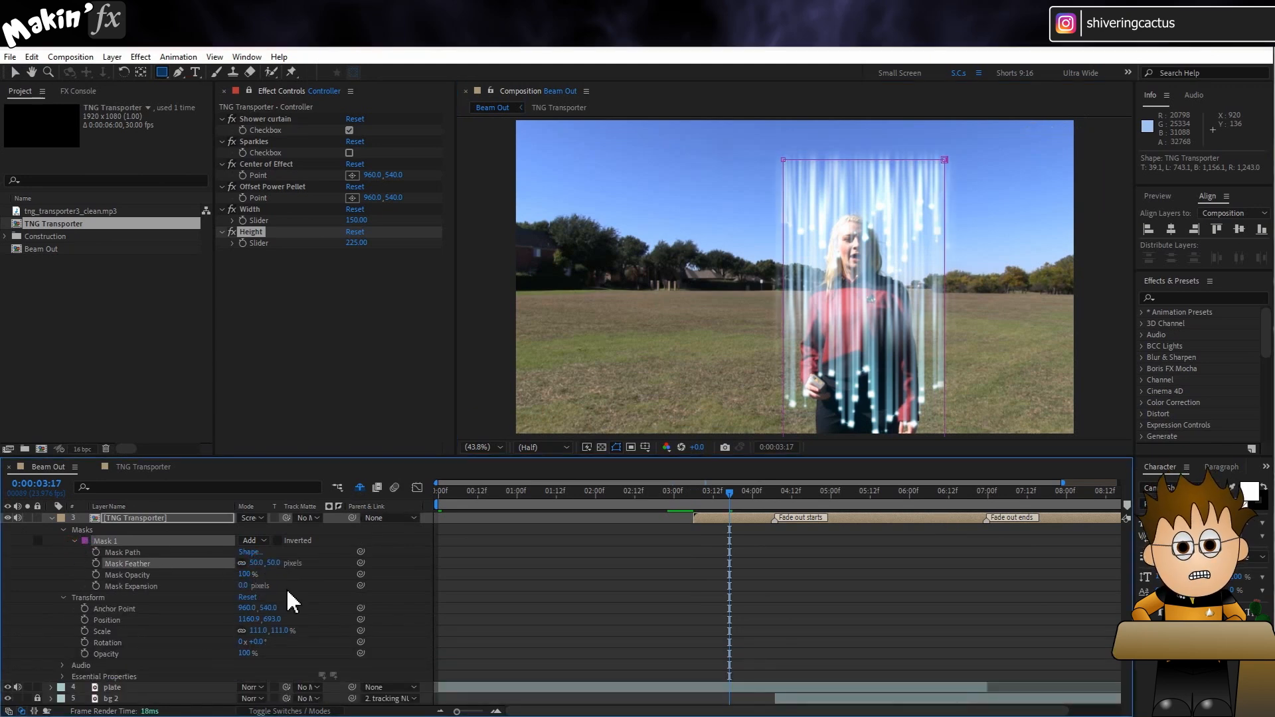
- Duplicate the TNG Transporter layer and switch the upper copy's Sparkles on and Shower curtain off
left_click(53, 516)
key("ctrl+d")
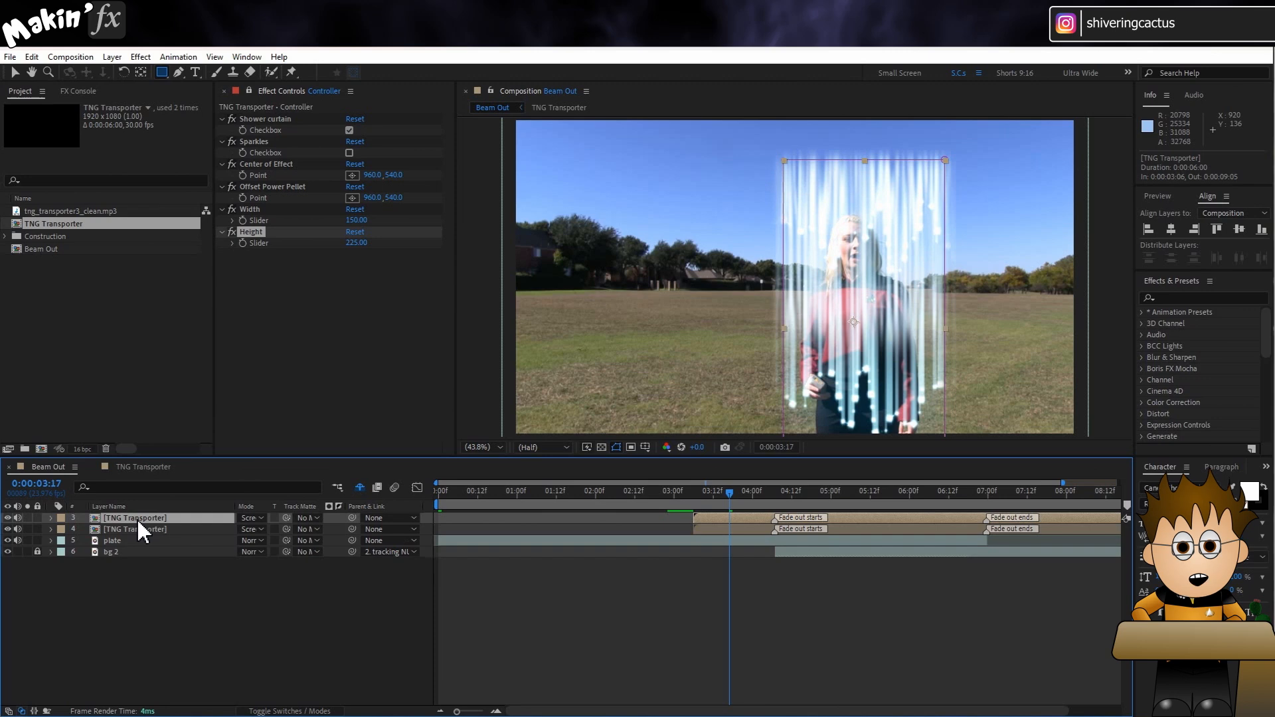
left_click(50, 518)
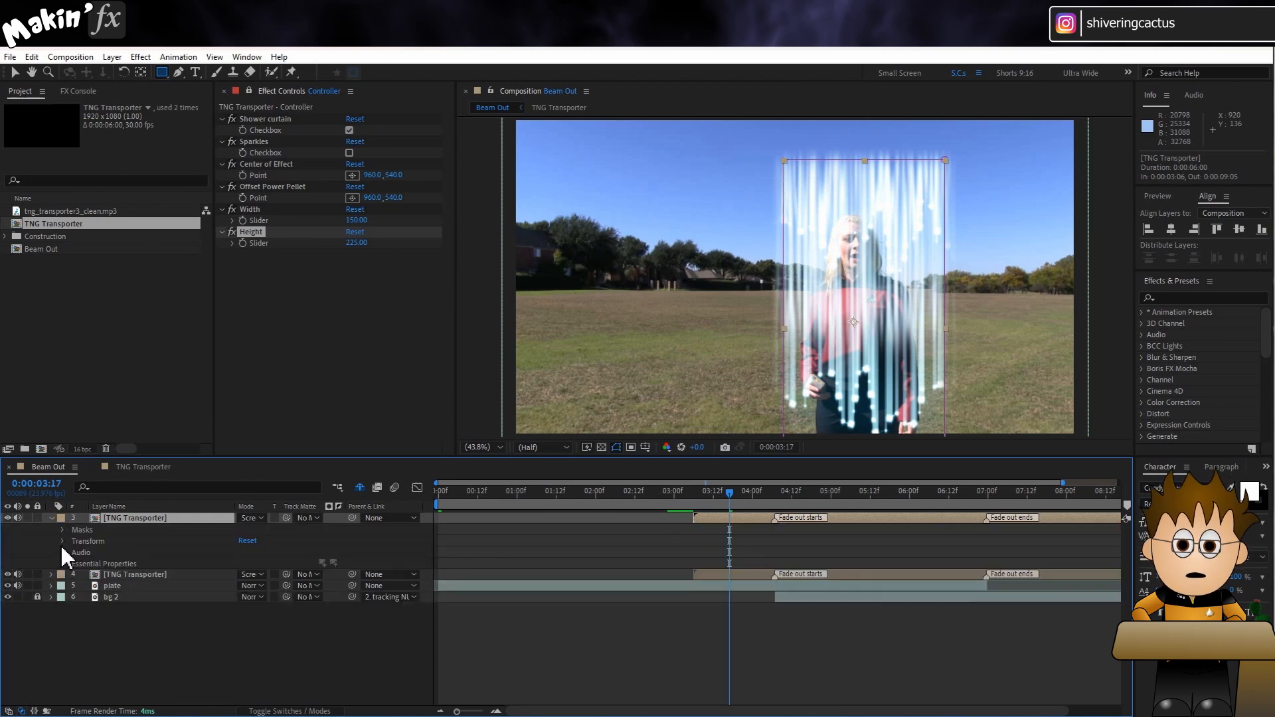
left_click(63, 563)
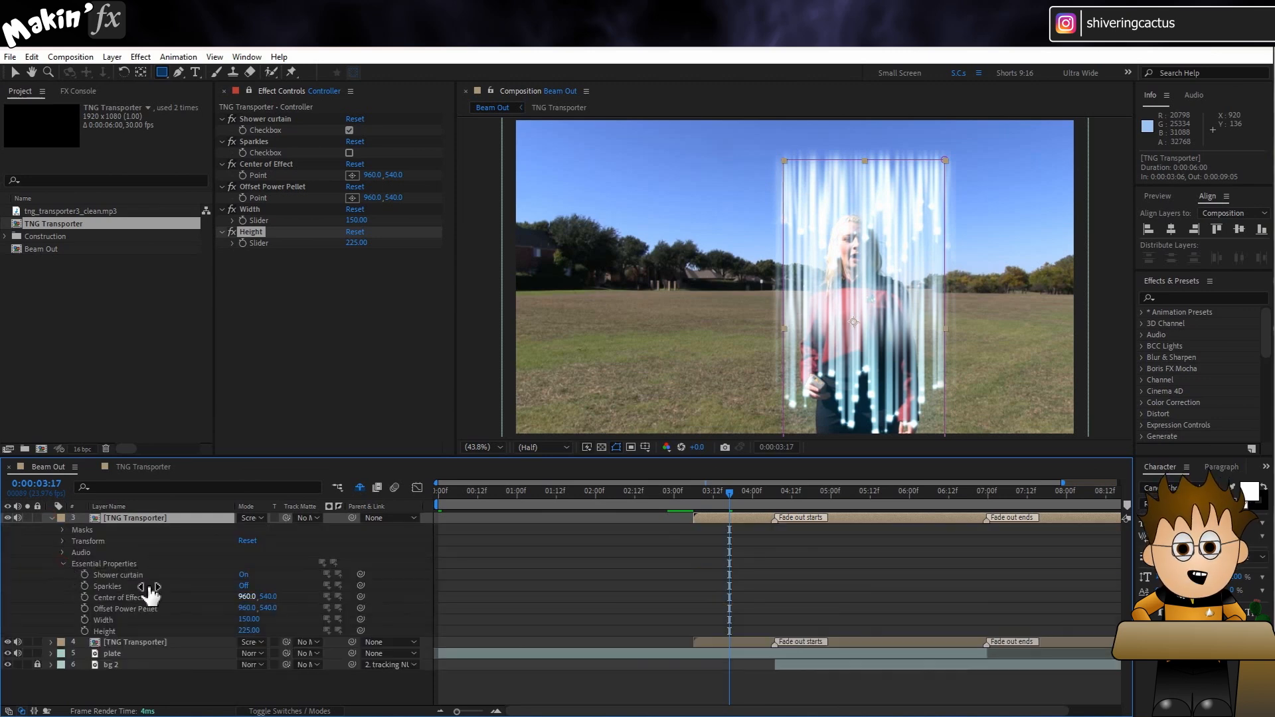
left_click(245, 585)
left_click(245, 575)
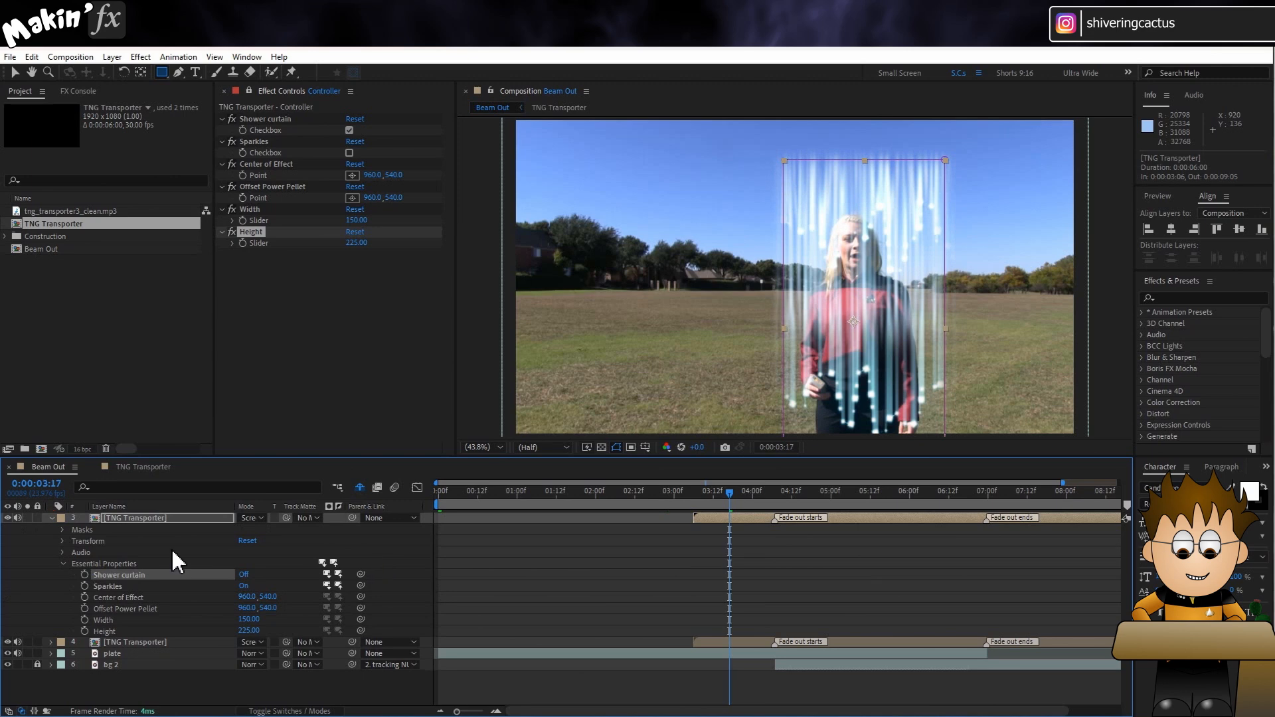
- Delete Mask 1 from the upper TNG Transporter layer
left_click(66, 530)
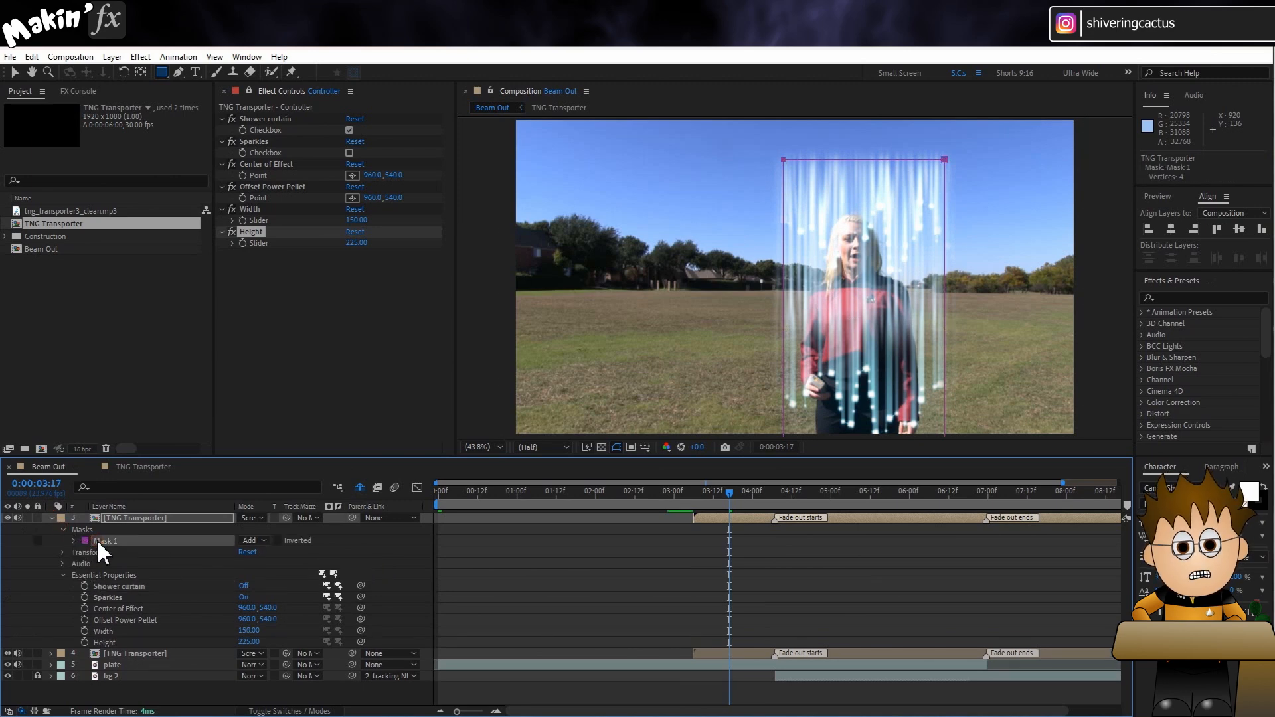
key("Delete")
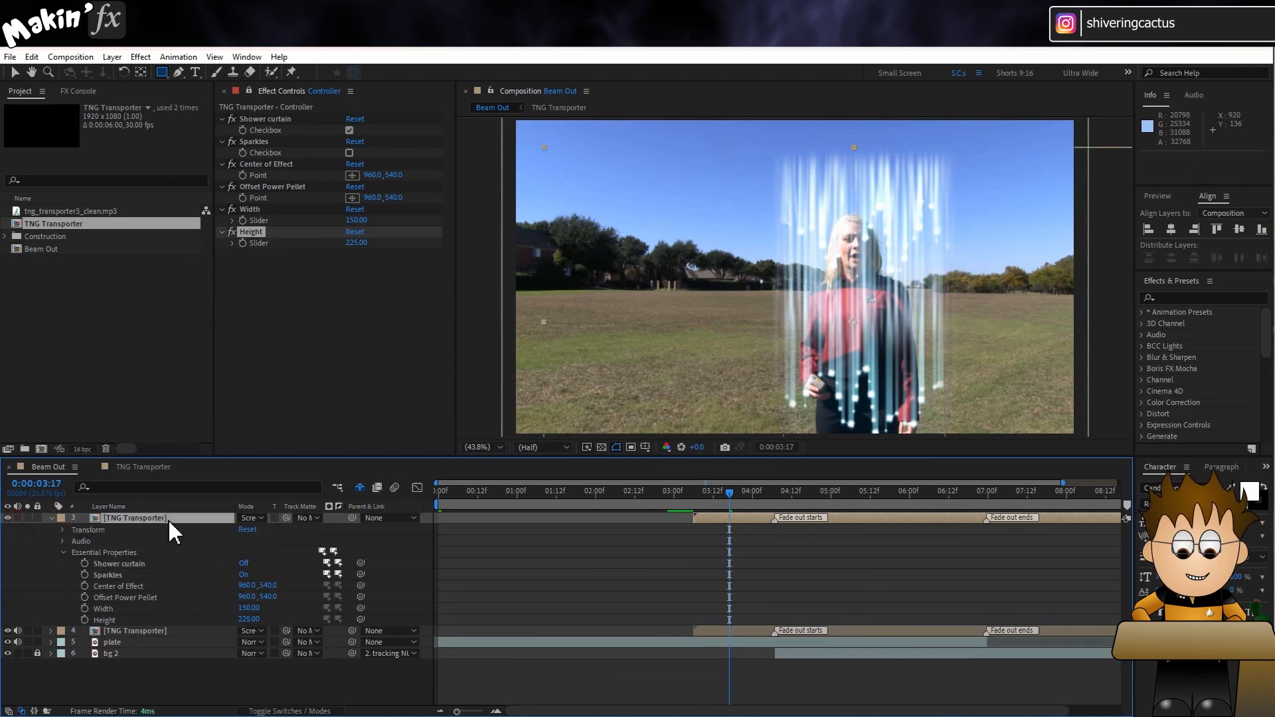
- Draw a closed Pen tool mask around the woman's silhouette on the upper TNG Transporter layer at 0:00:03:17
left_click(178, 71)
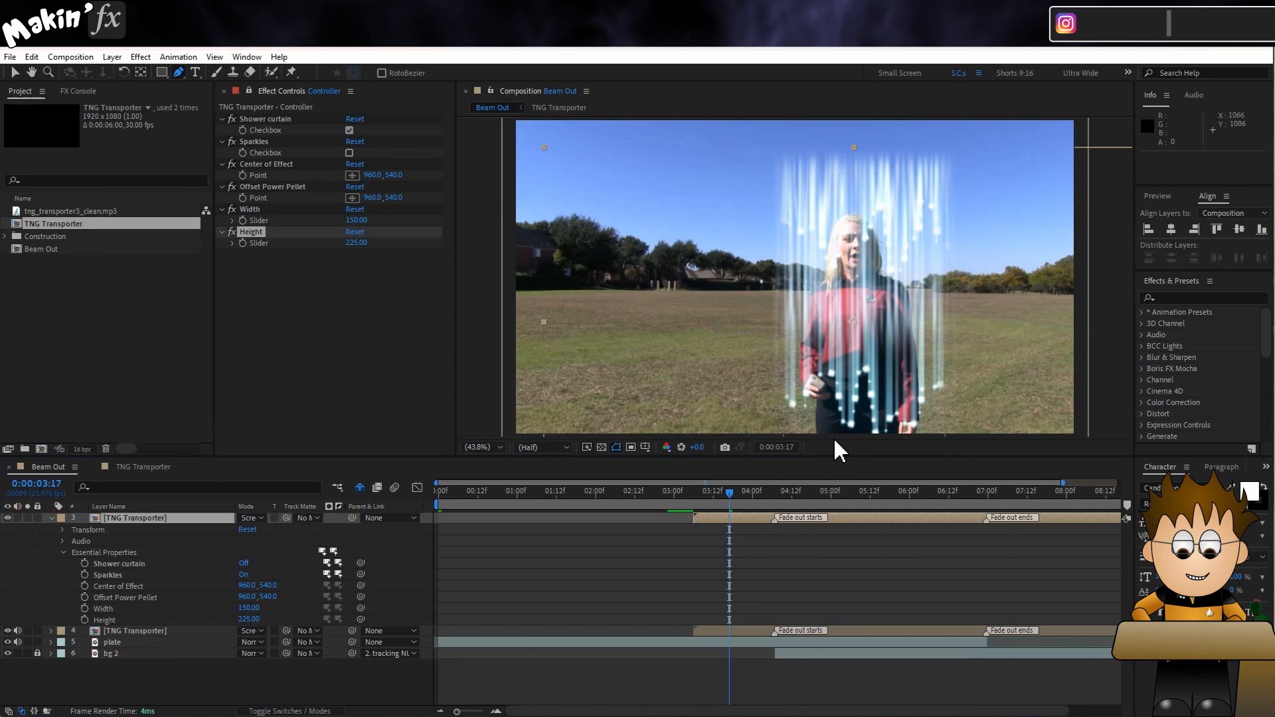
scroll(827, 438, "up", 2)
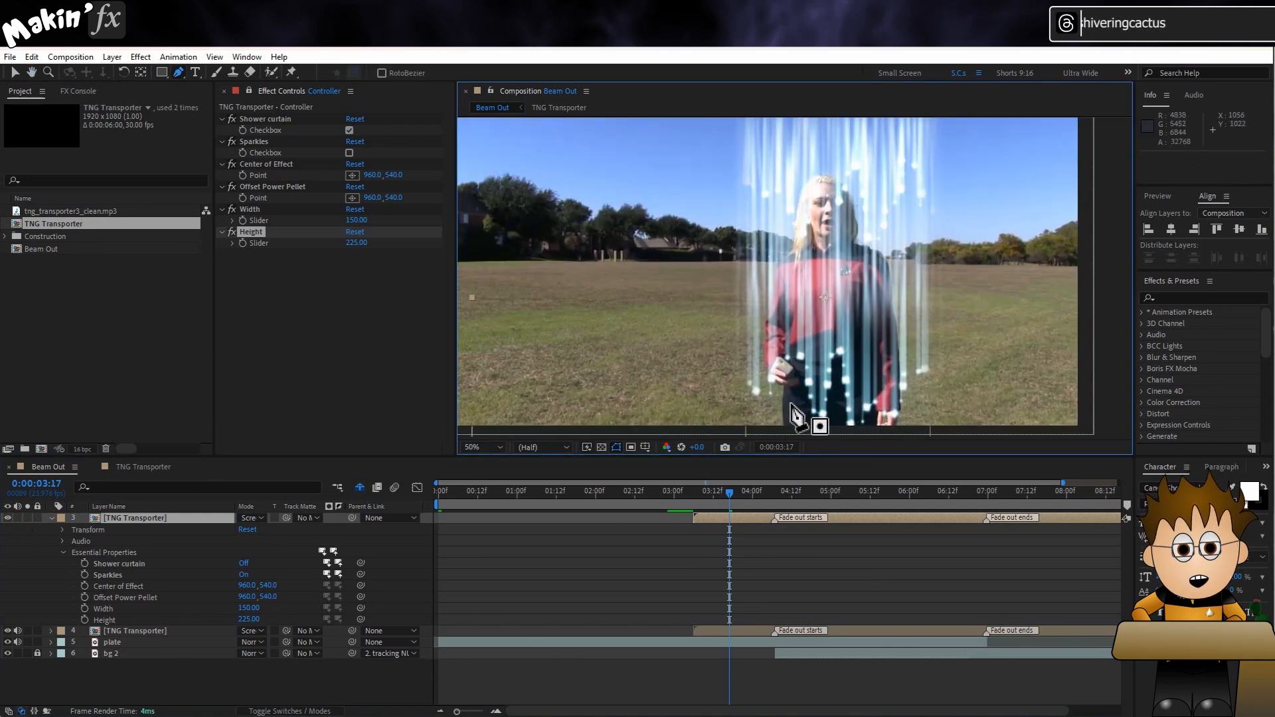
left_click(779, 423)
left_click(782, 383)
left_click(767, 378)
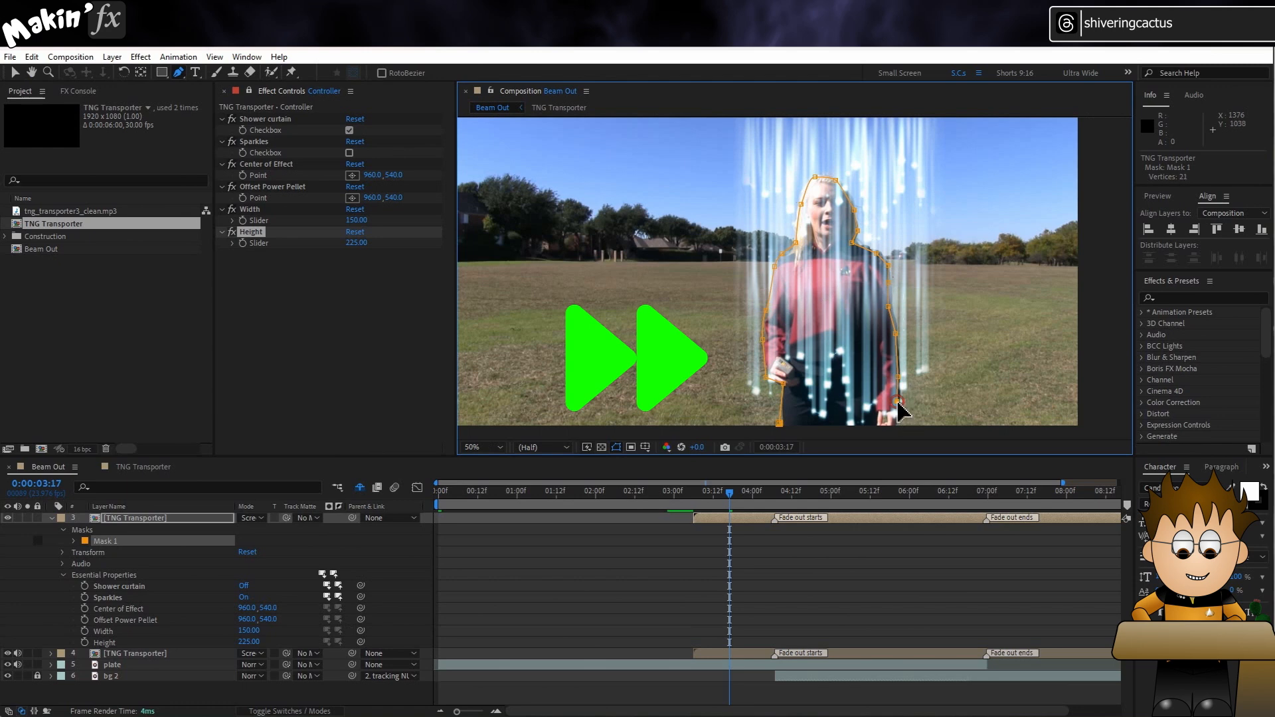
left_click(896, 420)
left_click_drag(896, 421, 889, 307)
left_click(883, 373)
left_click(792, 376)
left_click(773, 311)
left_click_drag(823, 199, 859, 313)
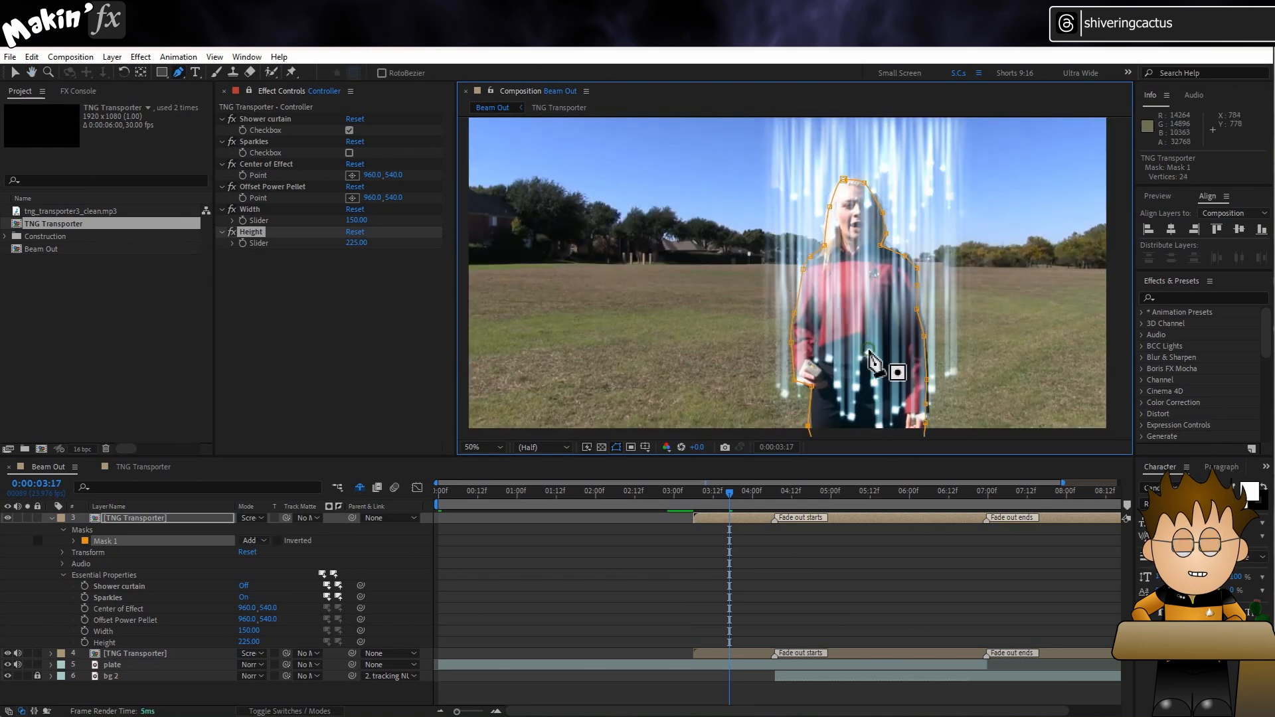
- Feather Mask 1 on the upper TNG Transporter layer by 50 pixels and preview the sparkles over the woman
left_click(117, 517)
key("m")
key("m")
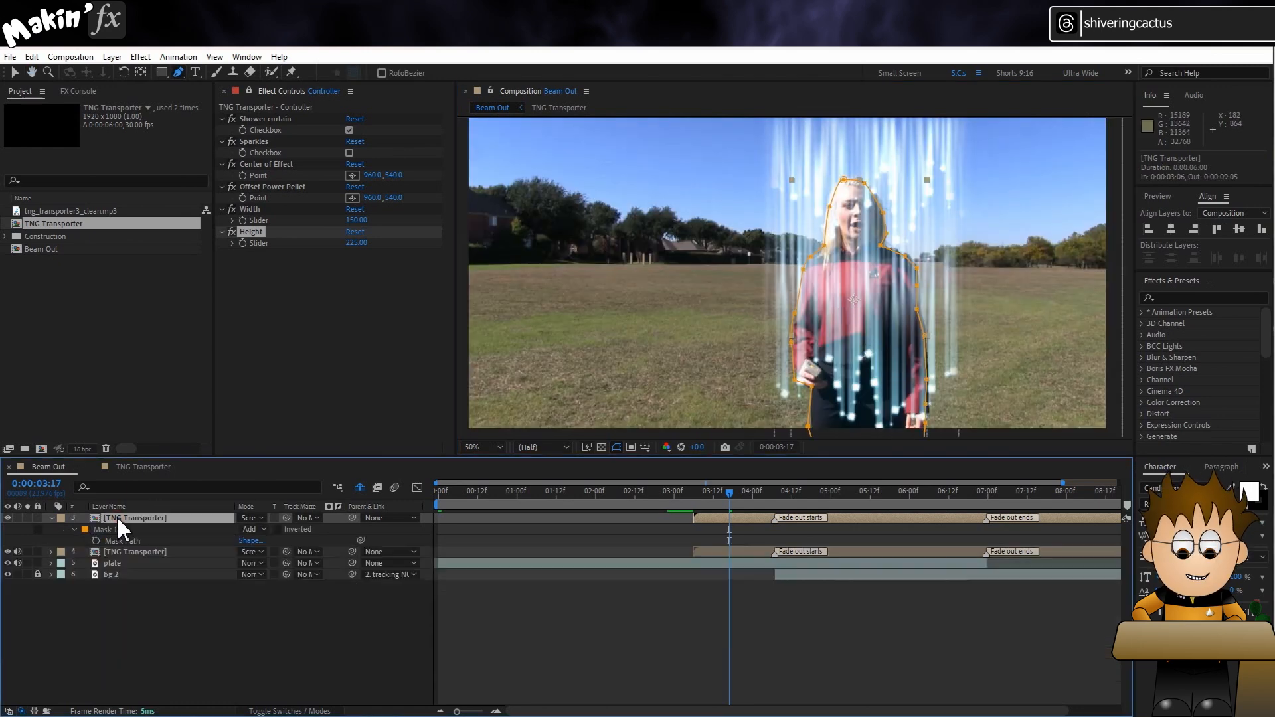
left_click_drag(258, 551, 264, 552)
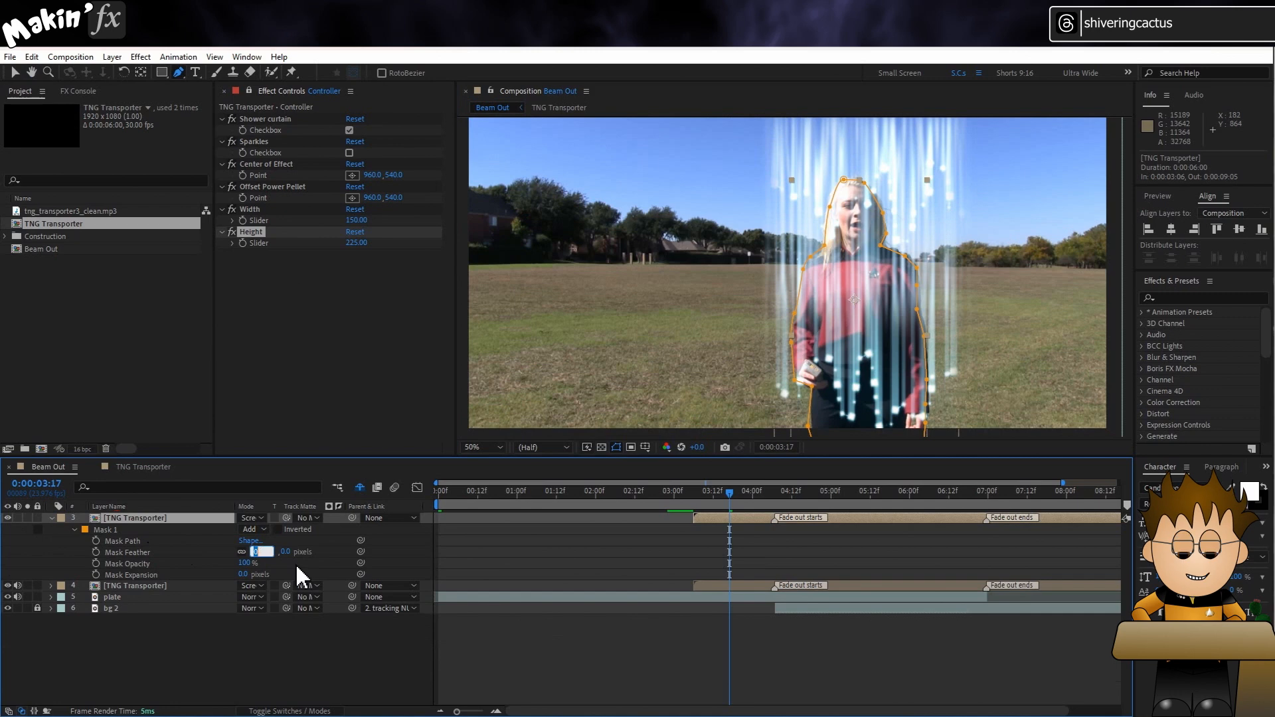
key("Return")
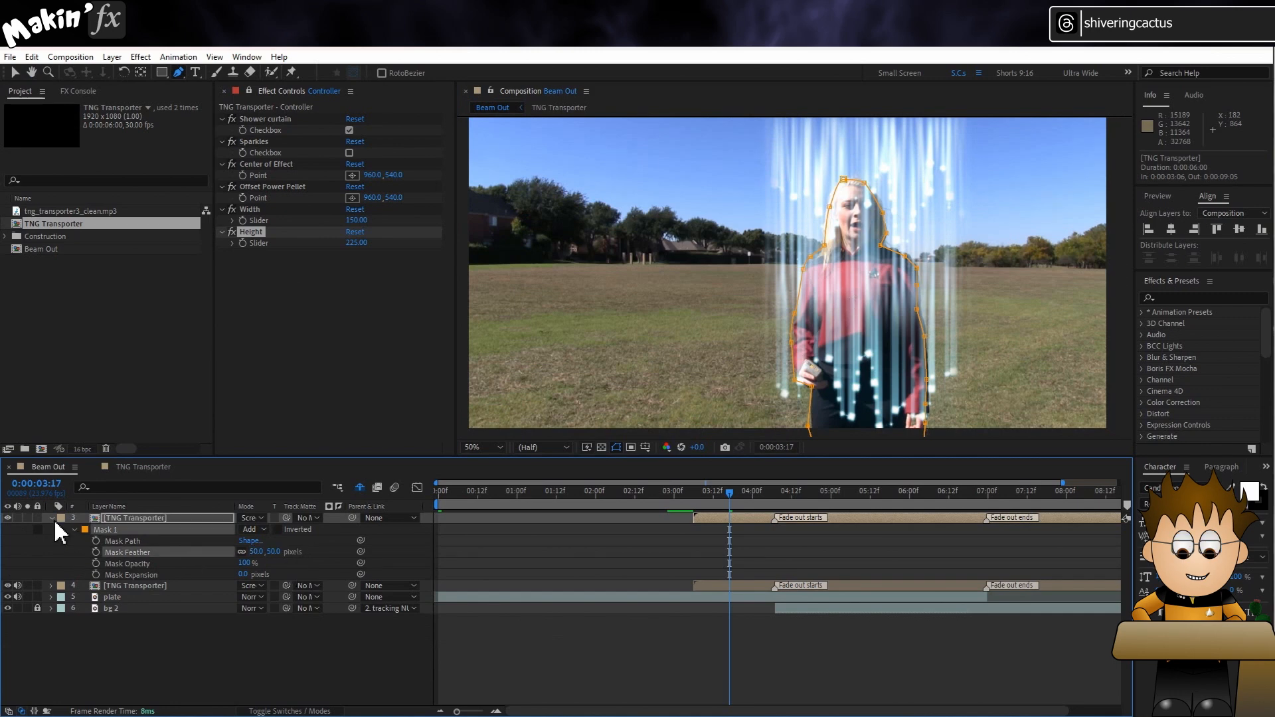
key("space")
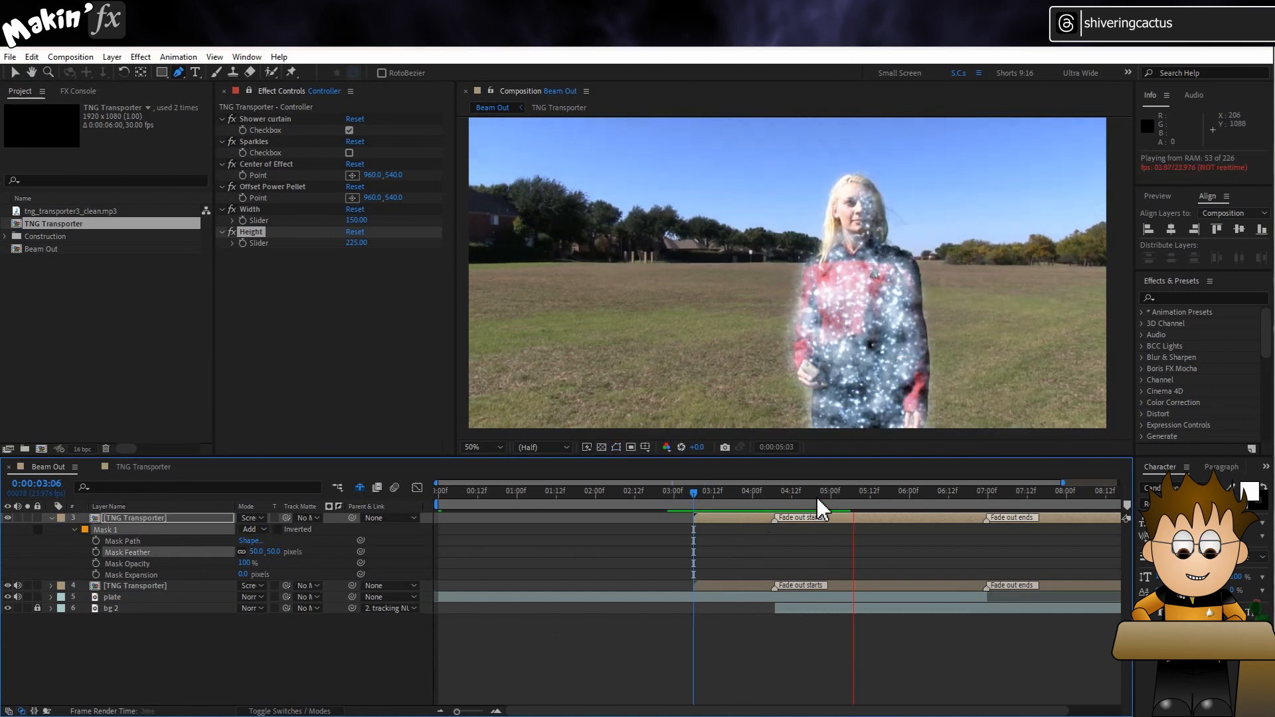
- Keyframe the plate layer's Opacity from 100% at 0:00:04:07 to 0% at 0:00:06:23 and check the fade
left_click_drag(798, 493, 787, 495)
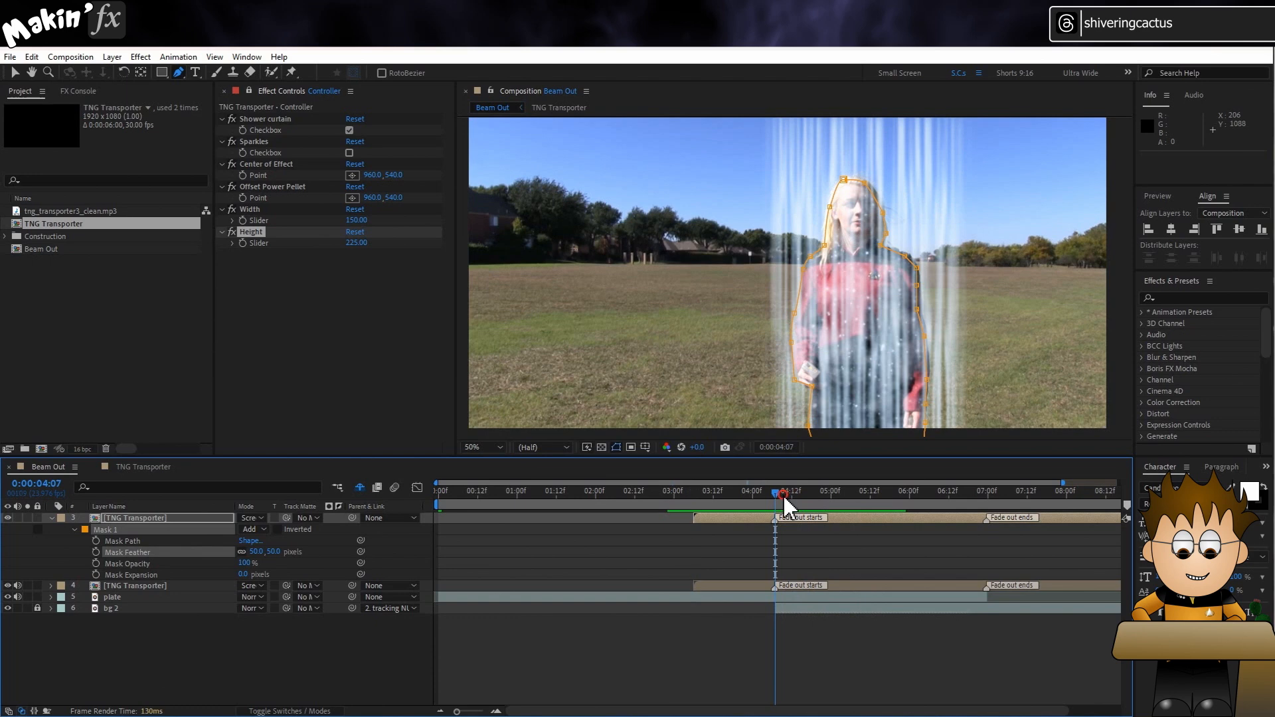
left_click(150, 596)
key("t")
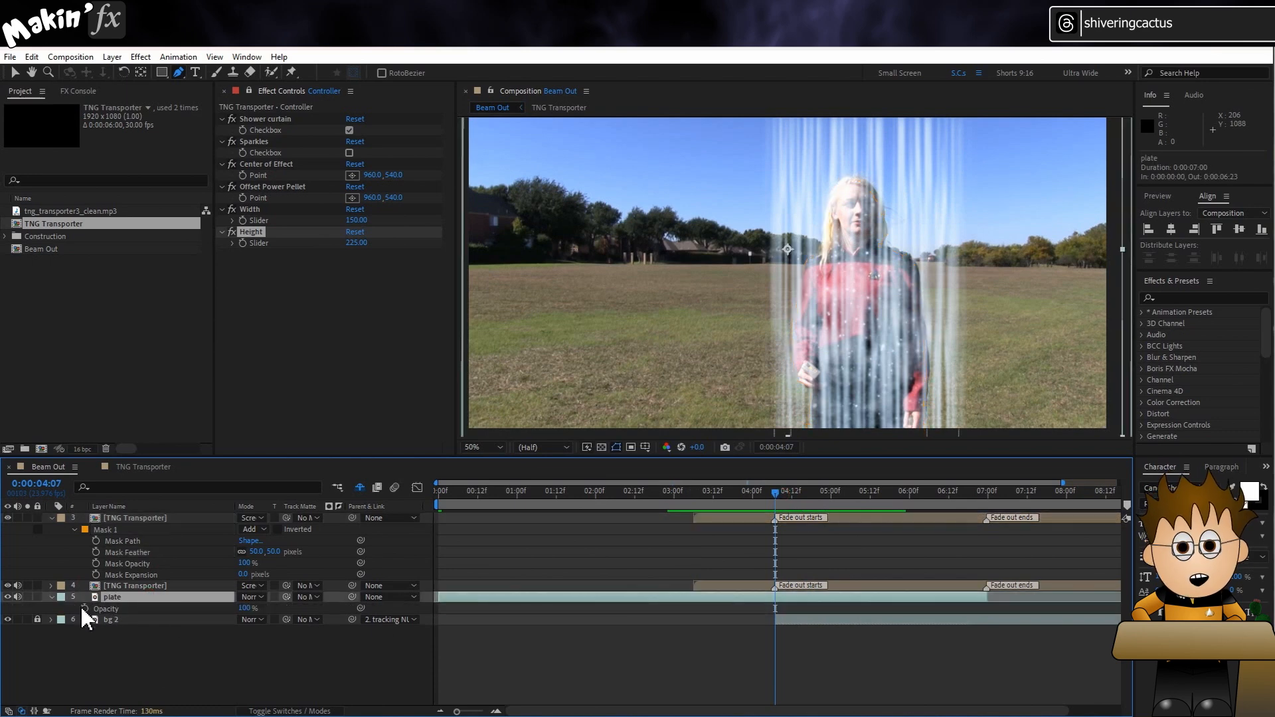
left_click(85, 608)
key("Return")
left_click_drag(943, 501, 981, 500)
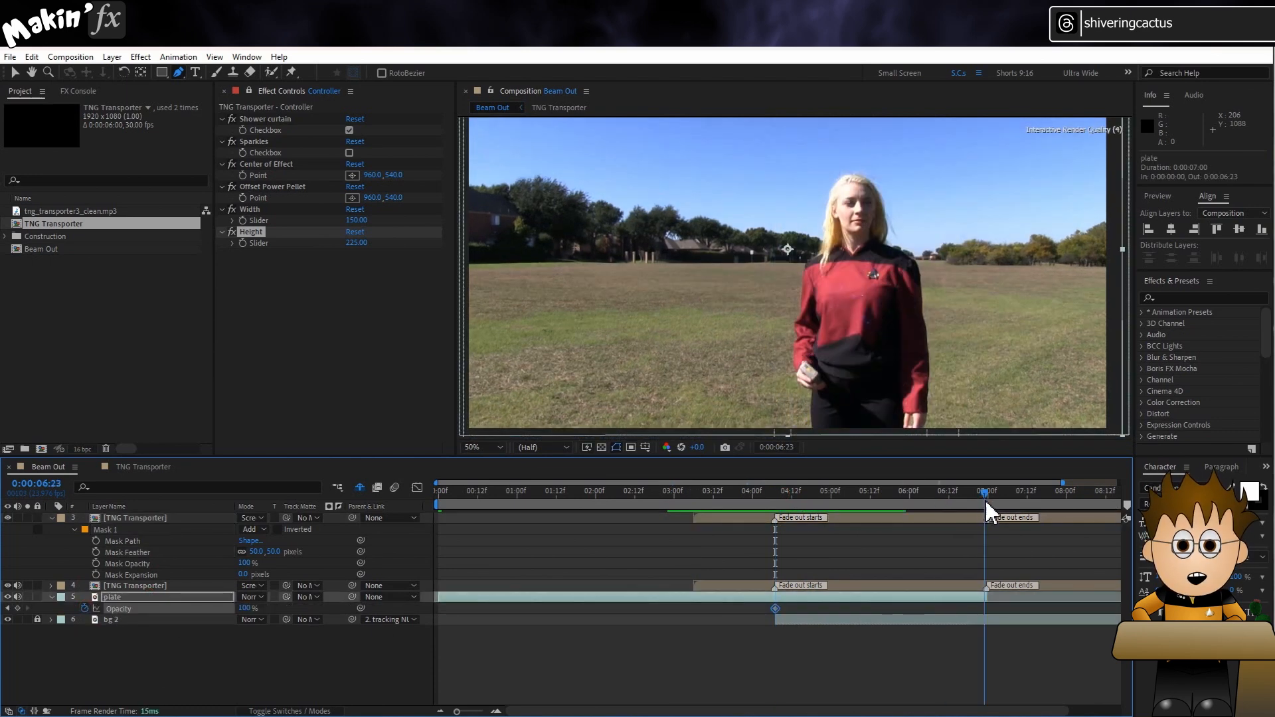
left_click_drag(259, 608, 251, 612)
left_click(767, 494)
- Set Offset Power Pellet to 1114.0, 540.0 in the upper TNG Transporter layer's Essential Properties
left_click(52, 518)
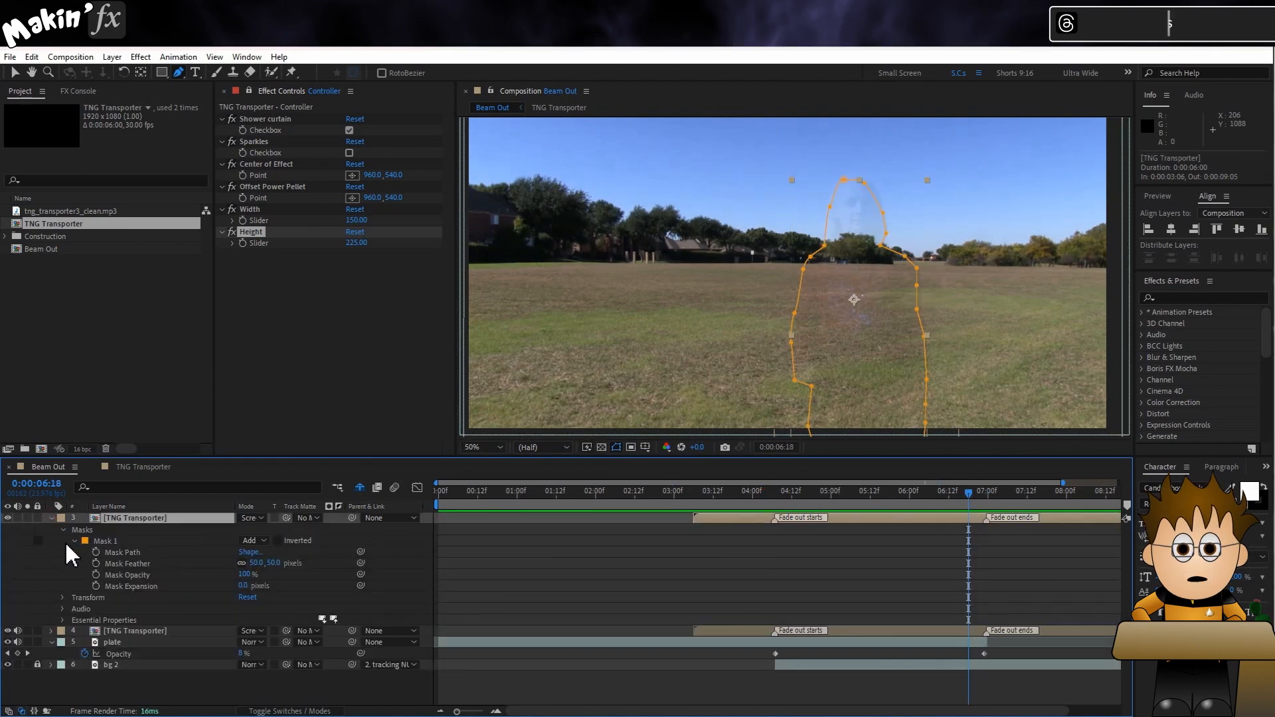
left_click(60, 531)
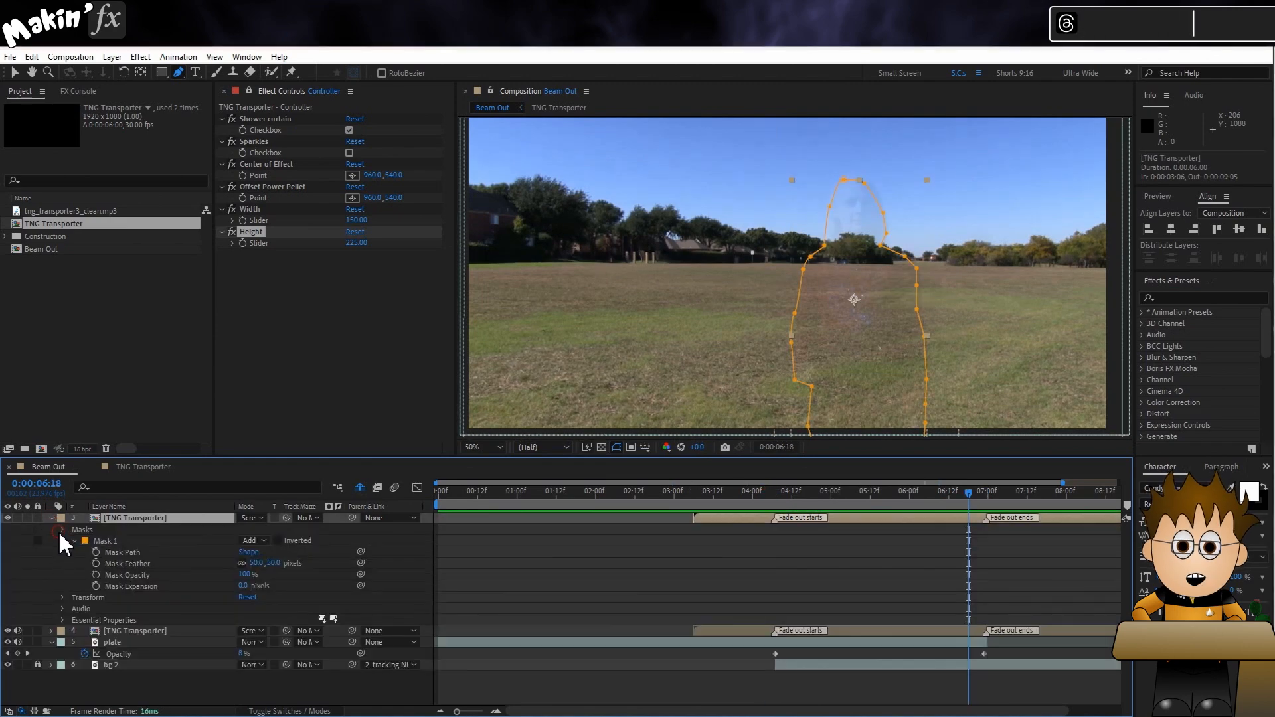
left_click(62, 564)
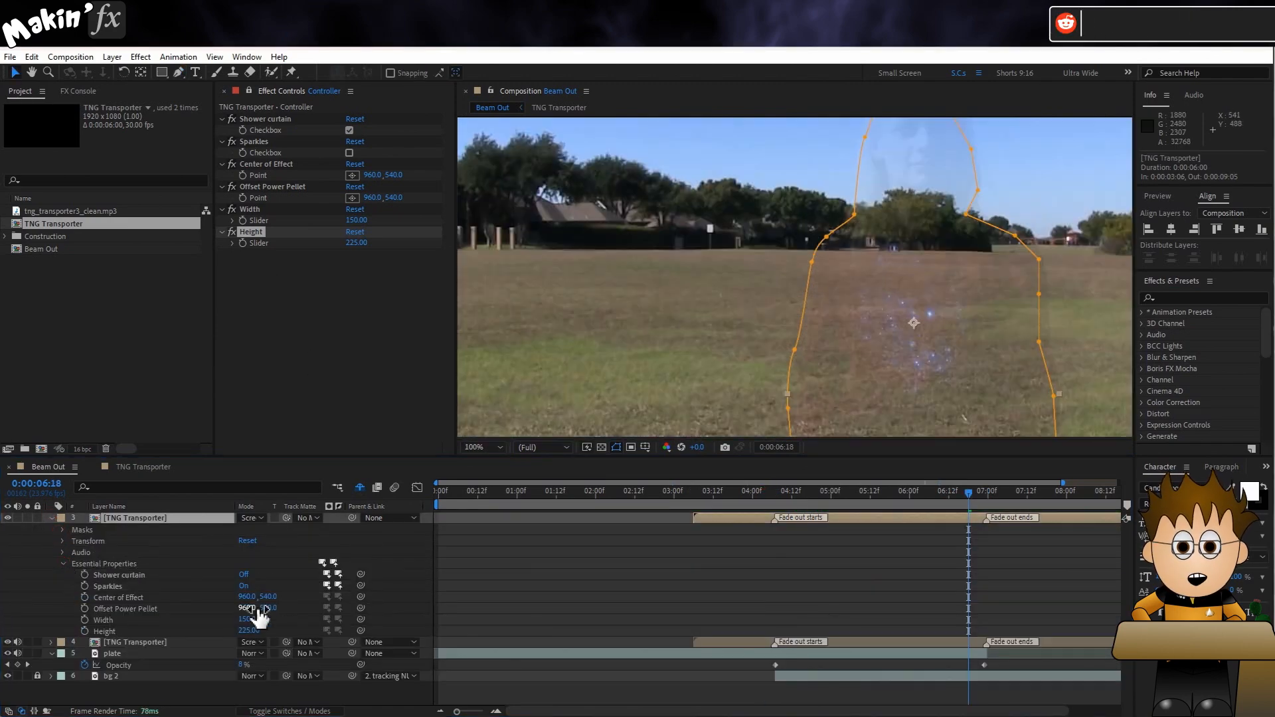
left_click_drag(250, 608, 350, 623)
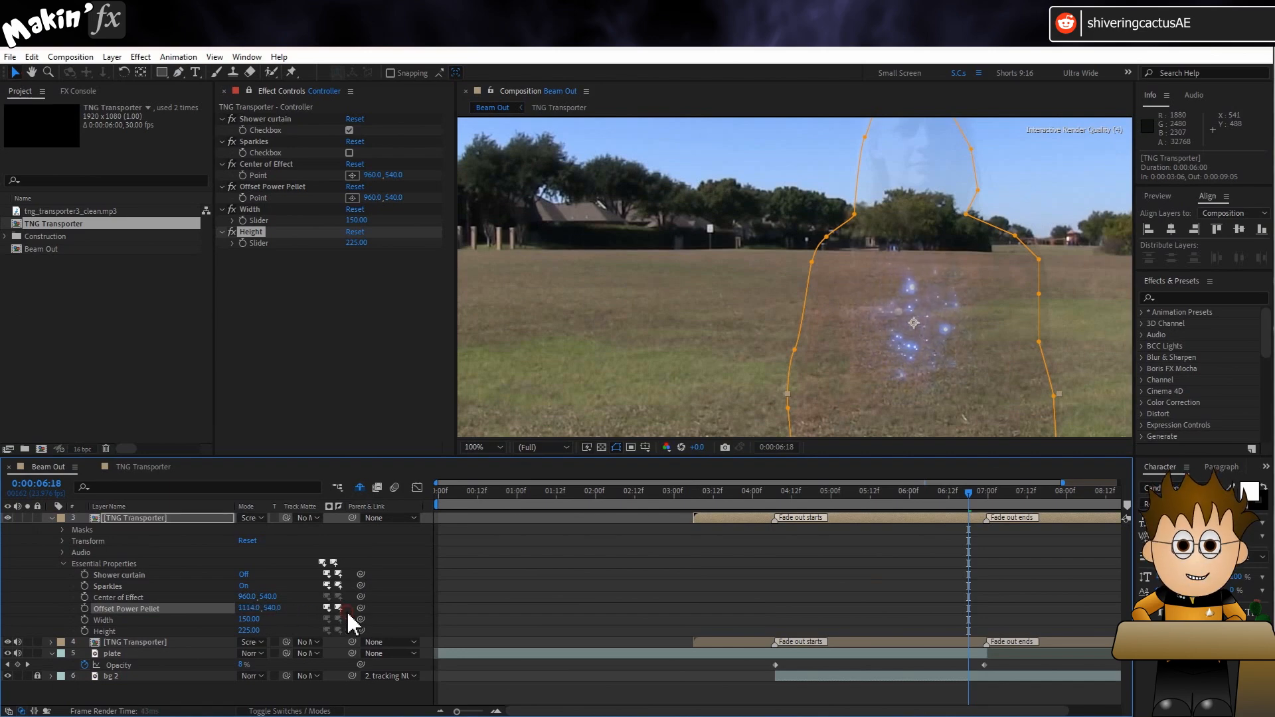